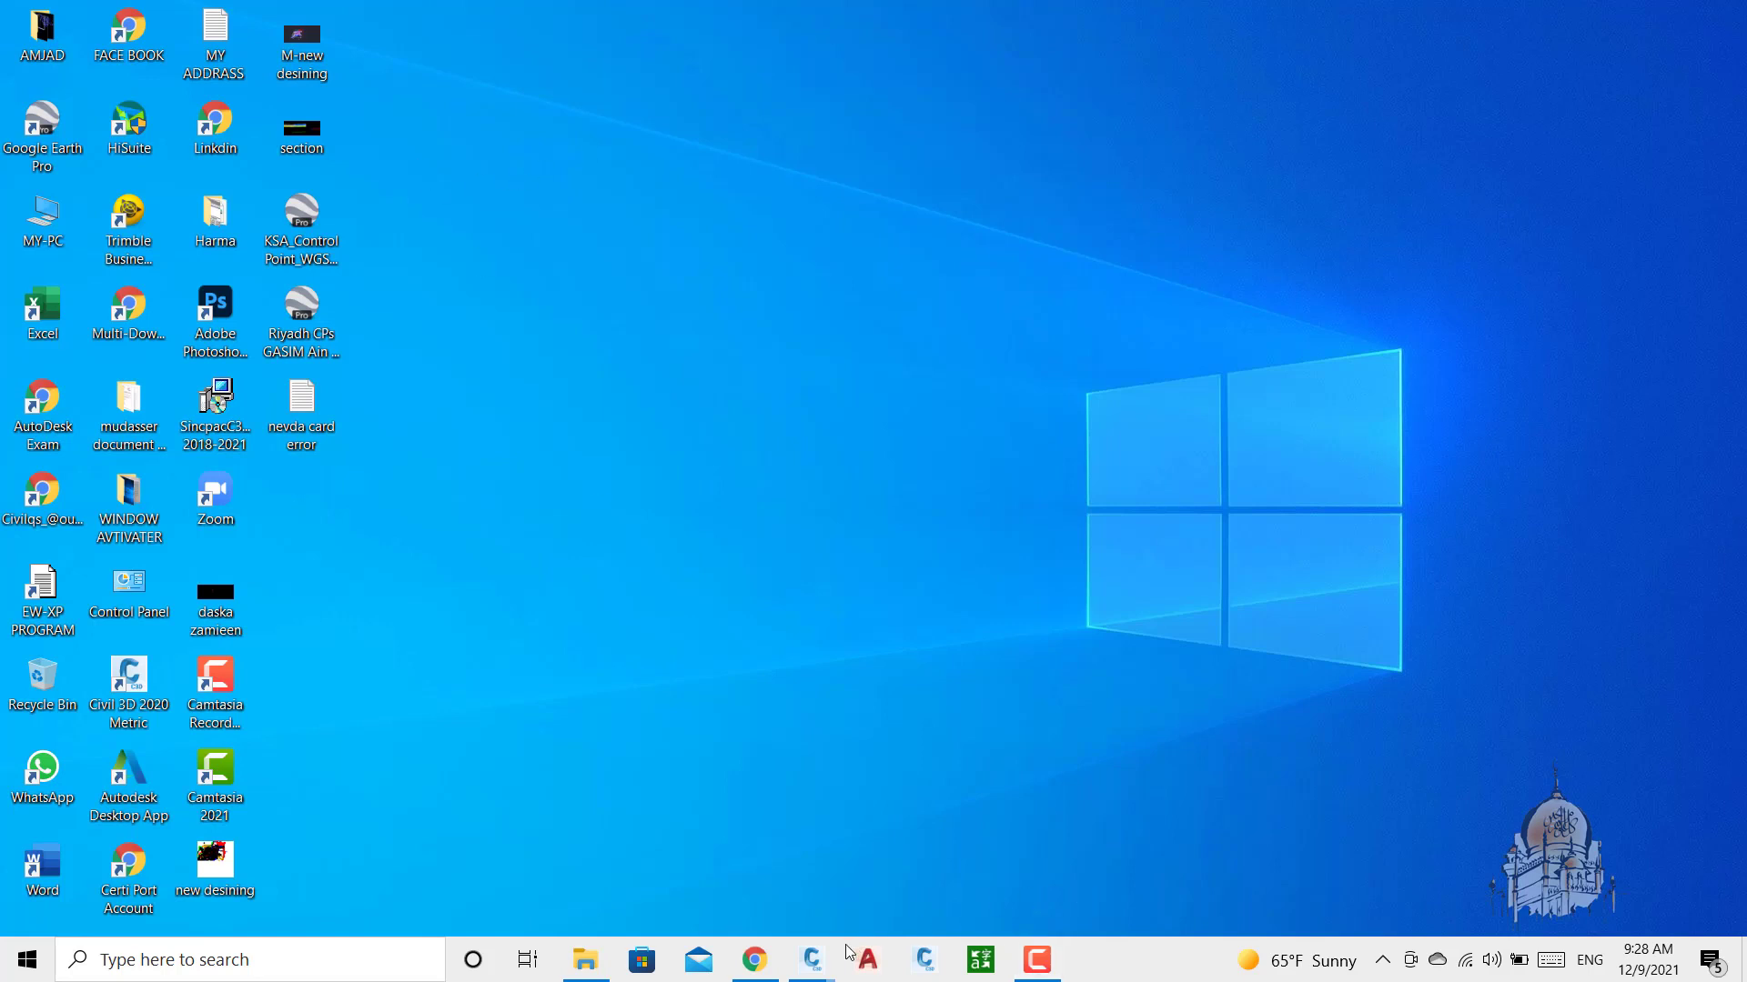
Step: Switch to Civil 3D and examine the pipe network layout and its A0 to A3 sheet frames in M-WORK-GOOGLE
click(818, 970)
click(721, 894)
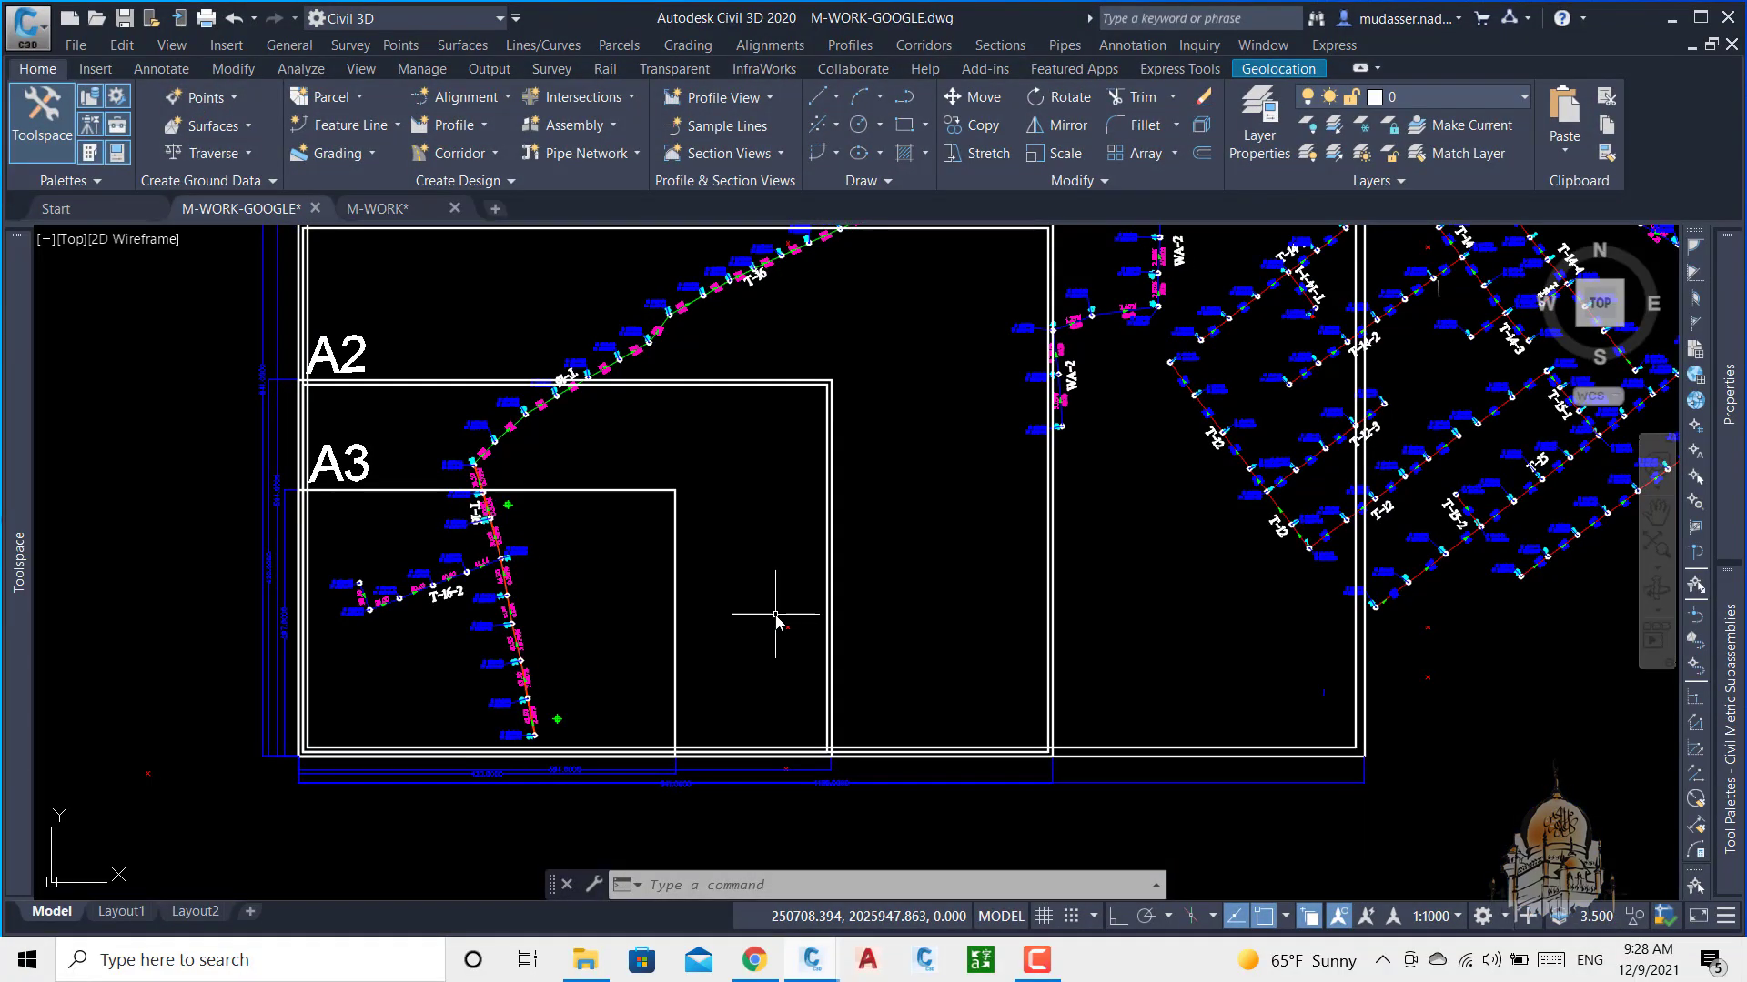
scroll(804, 510, down, 4)
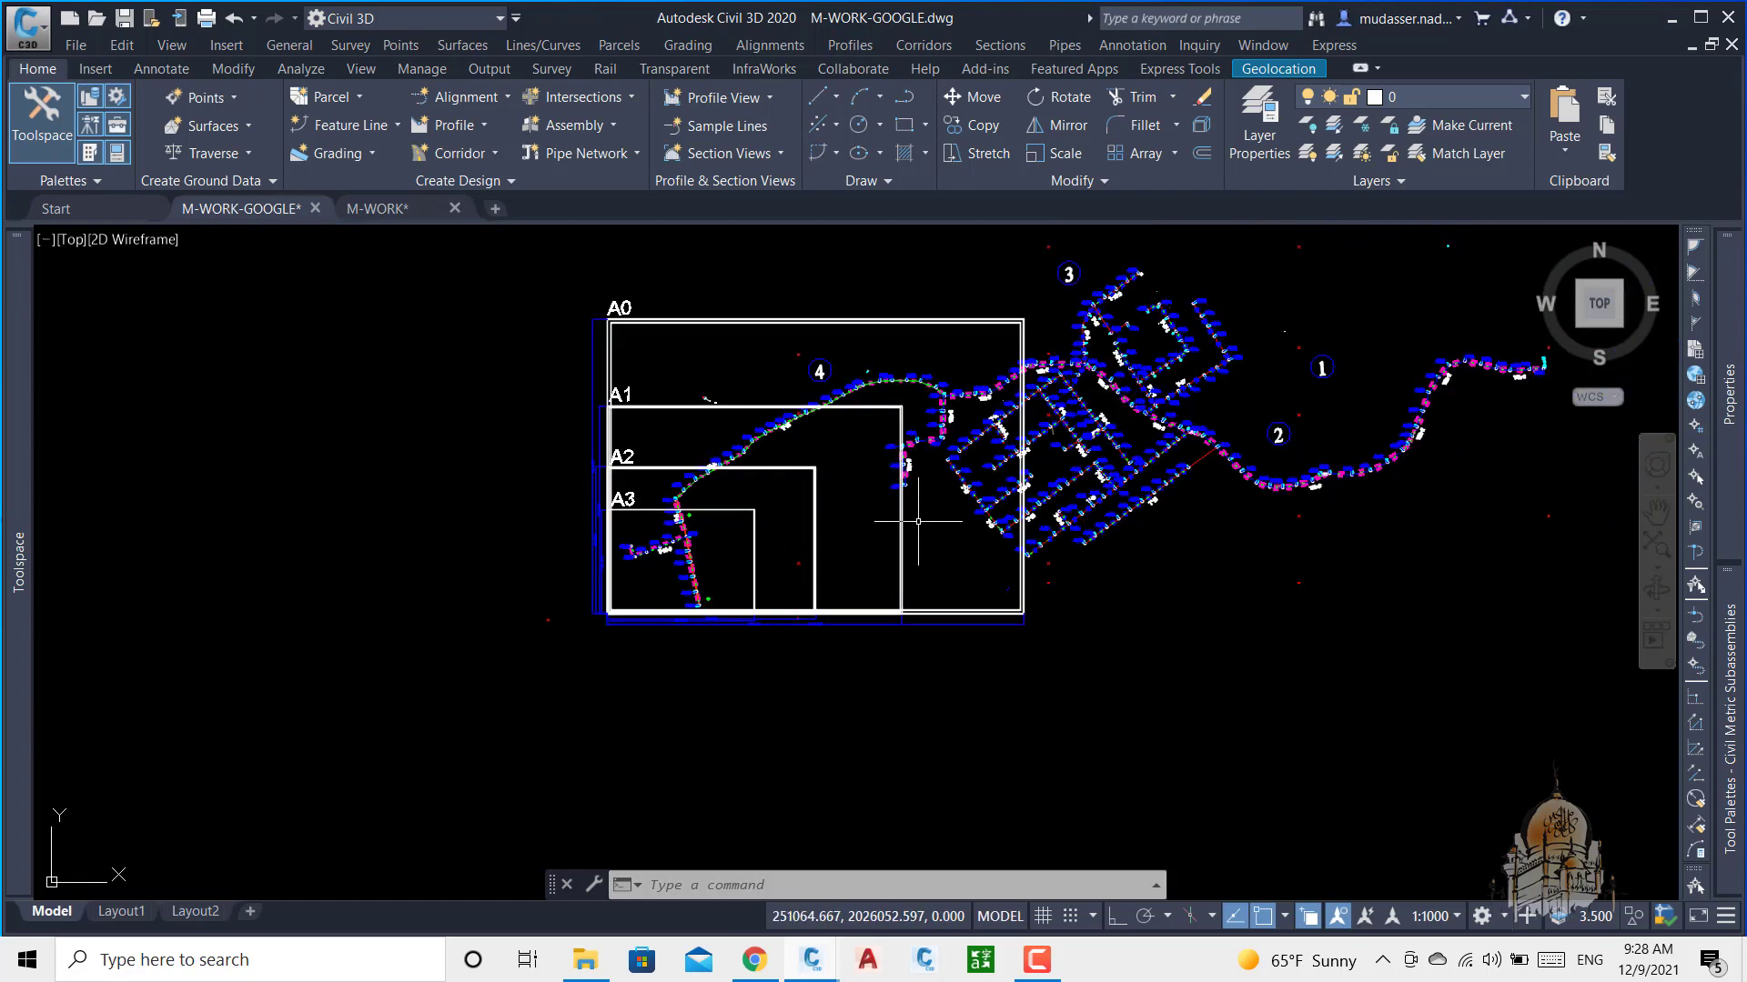
middle_drag(917, 522, 895, 520)
middle_drag(1103, 603, 940, 612)
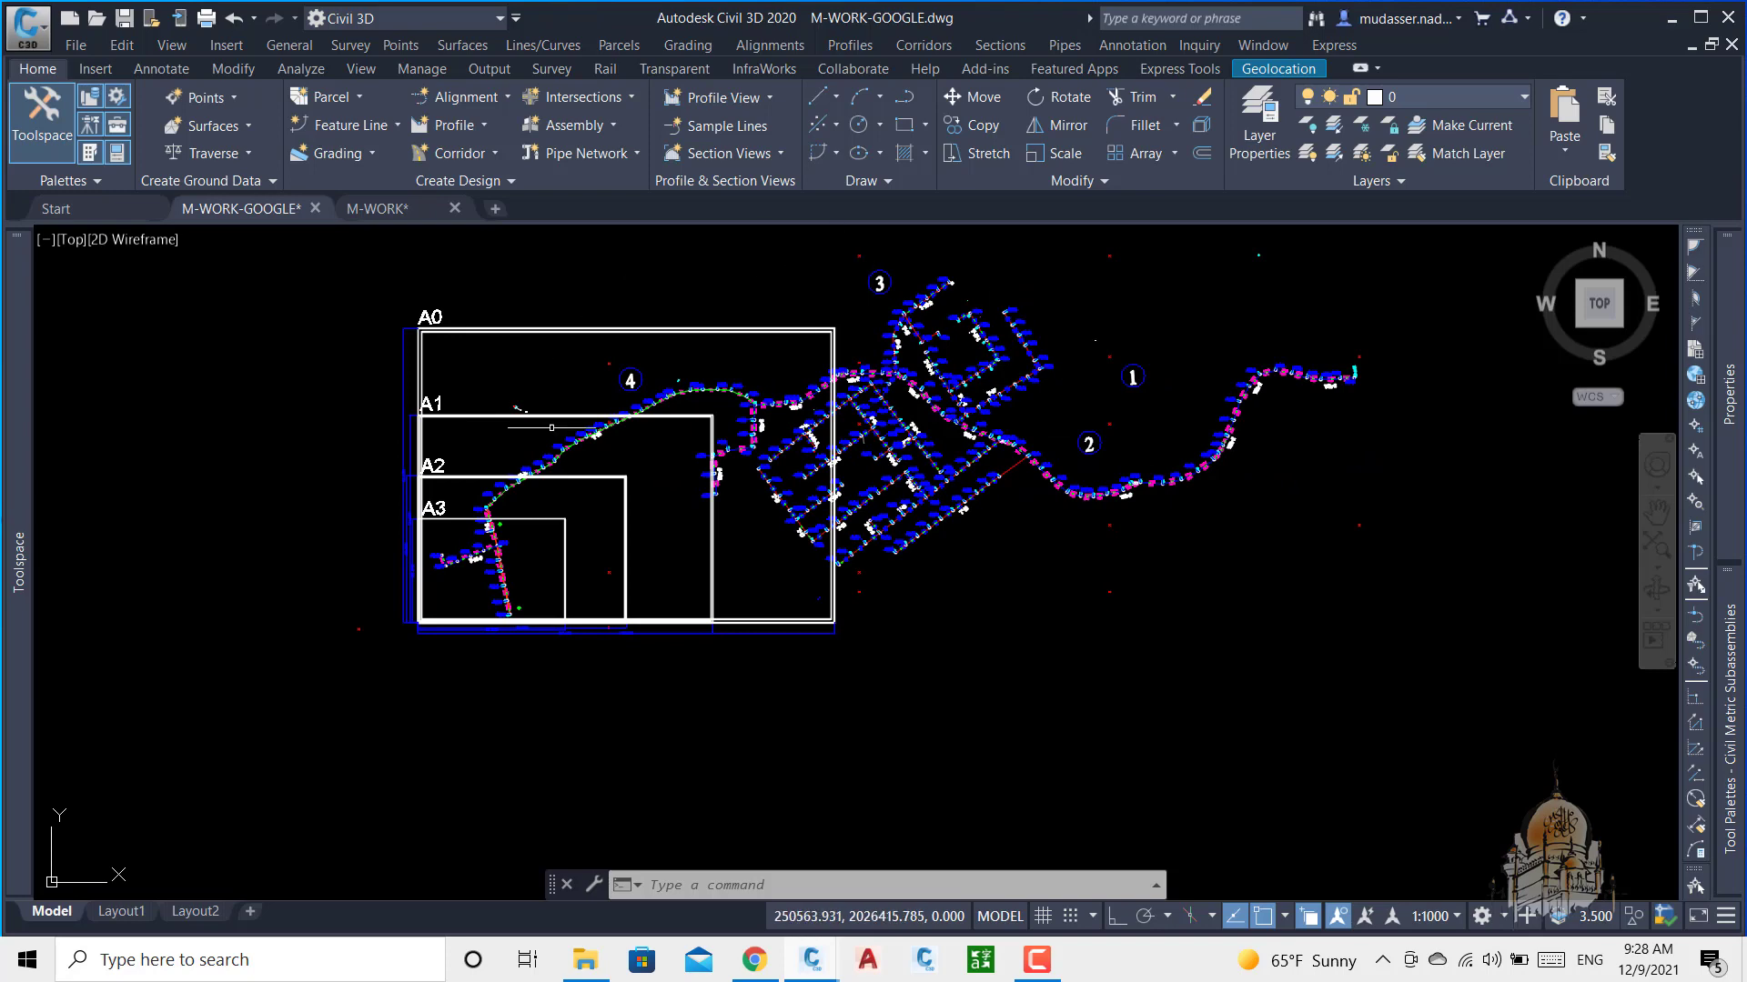
scroll(942, 382, up, 2)
scroll(942, 383, up, 8)
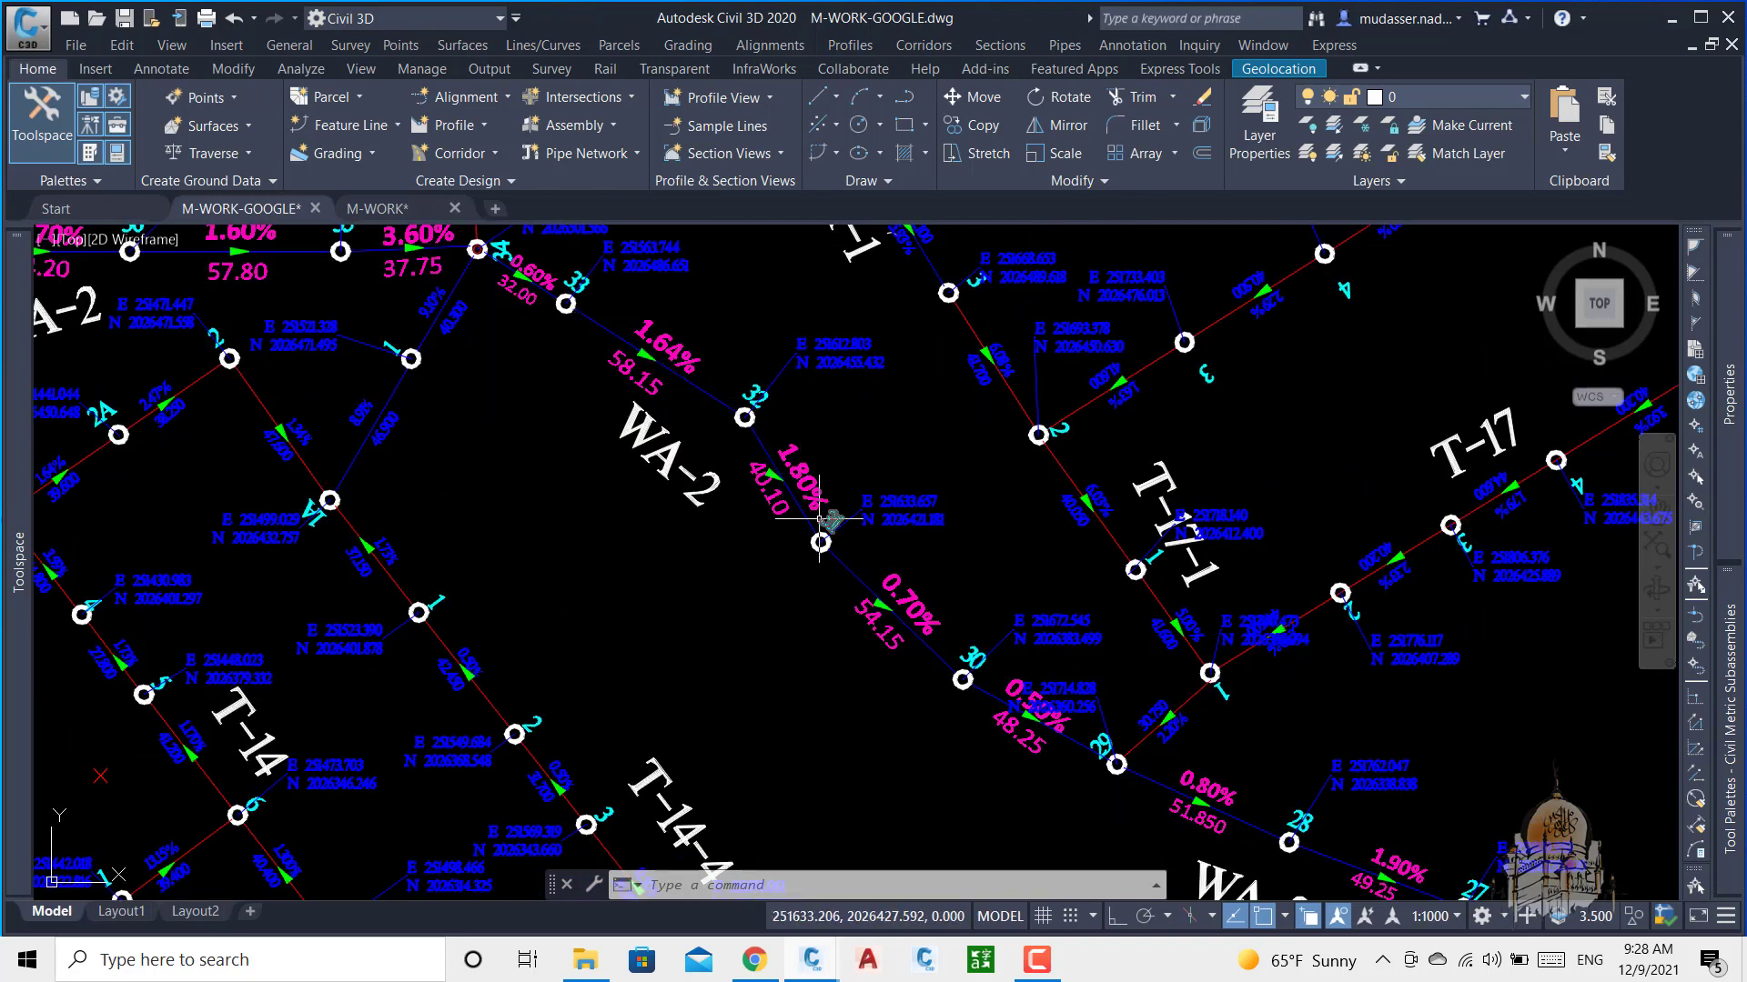
scroll(717, 403, down, 2)
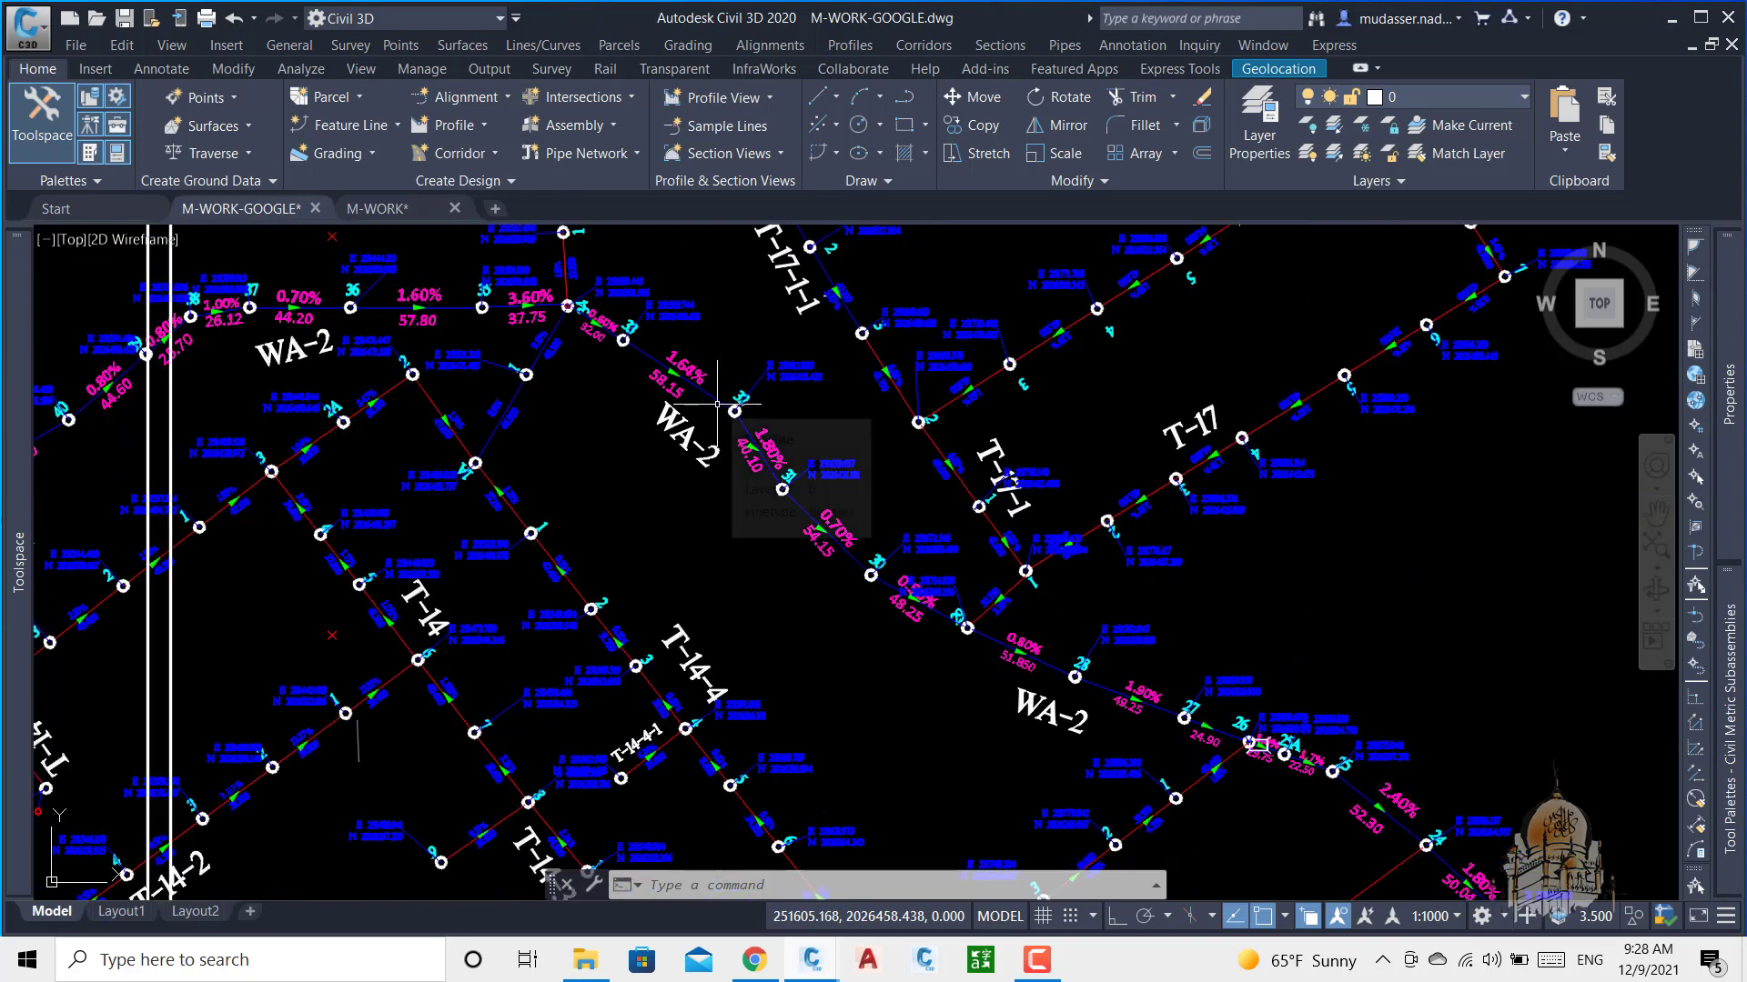
scroll(745, 435, down, 2)
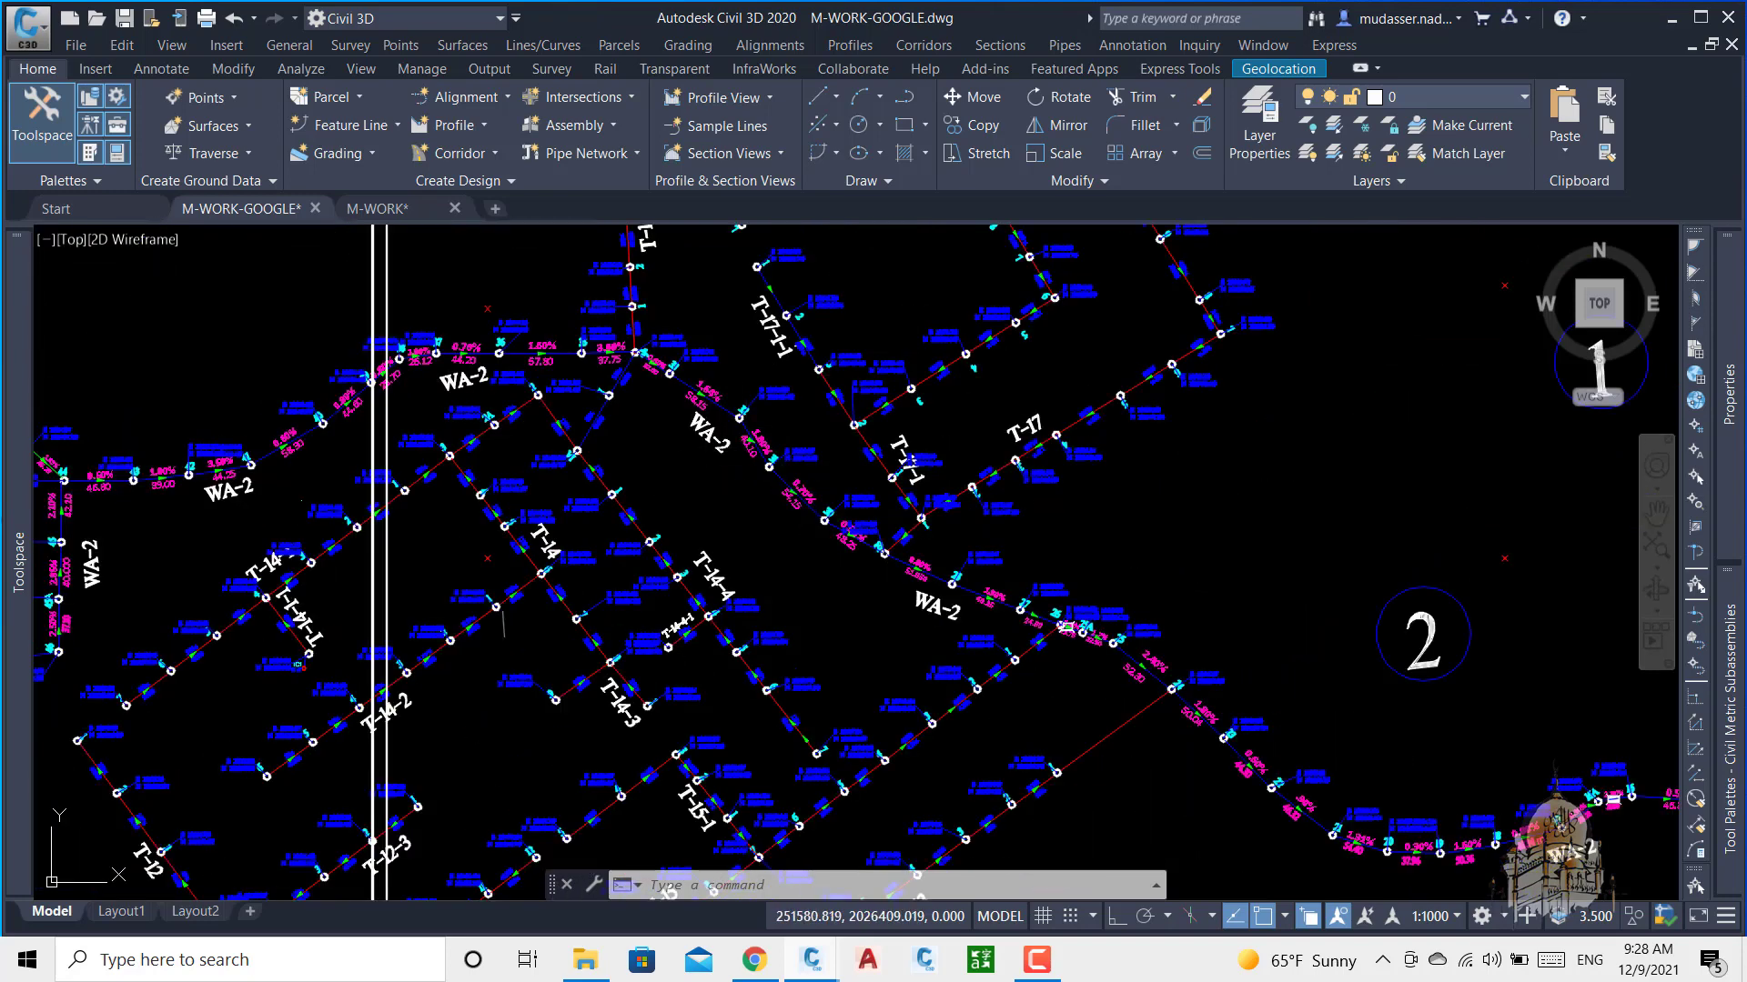
scroll(831, 405, down, 2)
scroll(831, 400, down, 2)
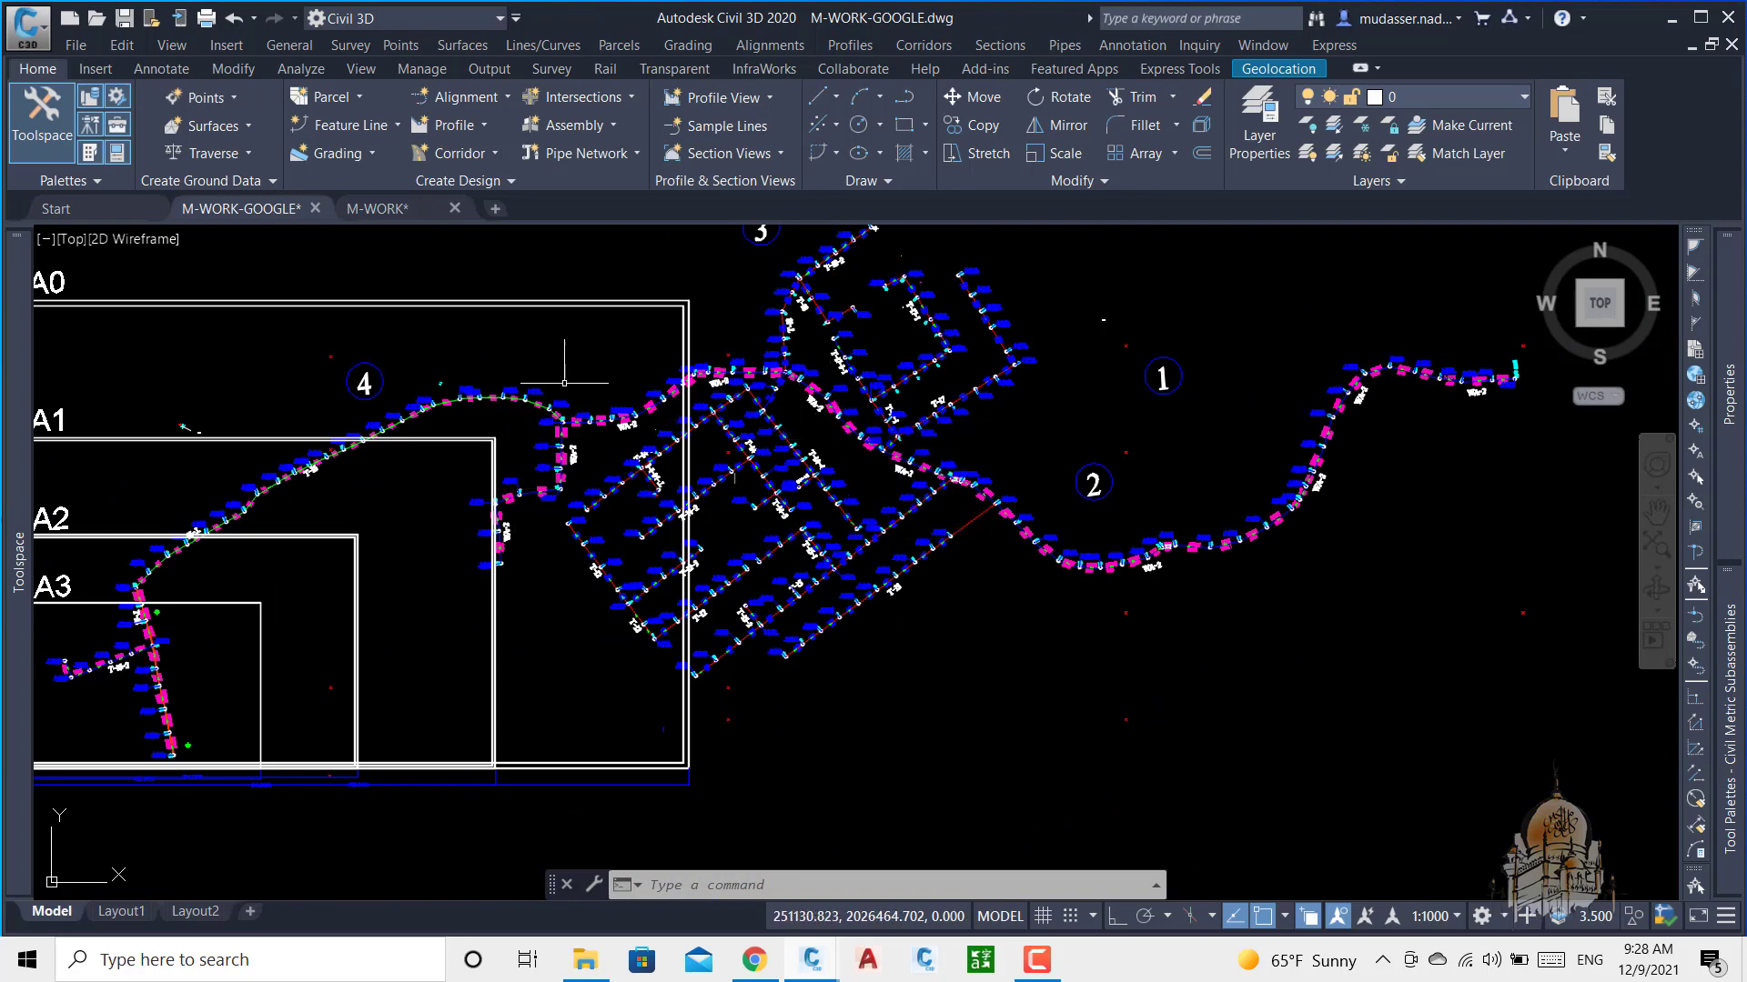
middle_drag(564, 383, 722, 332)
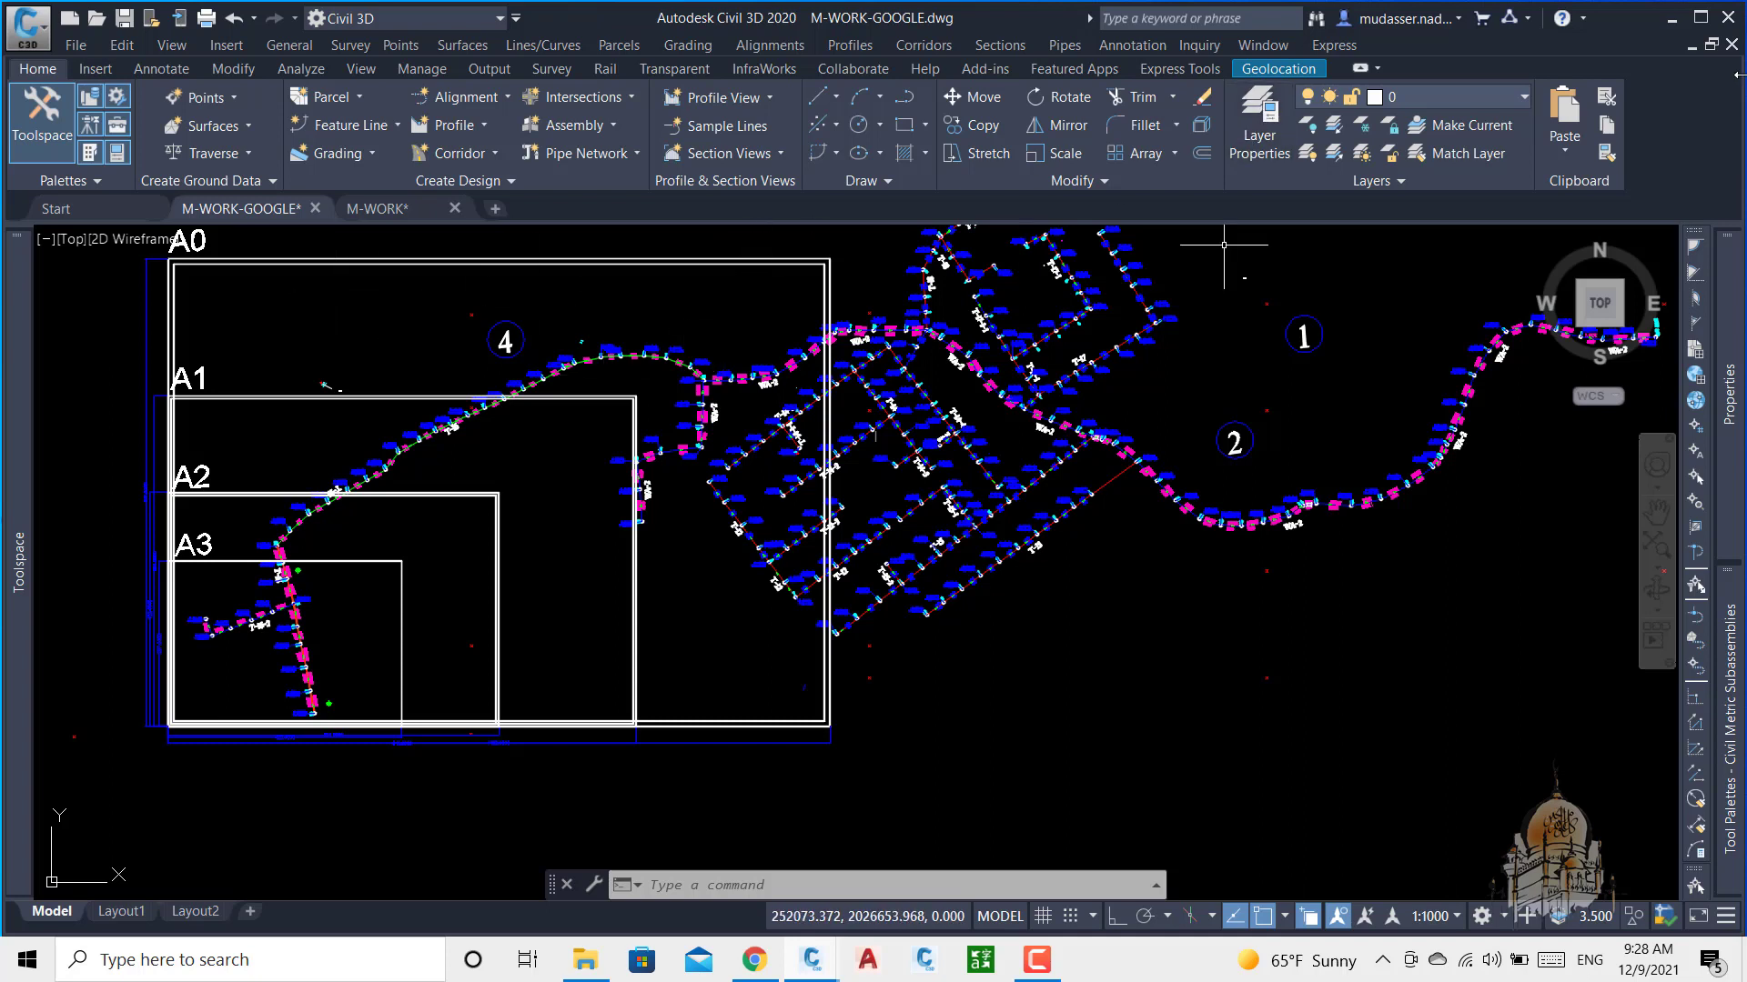
Step: Review the units and coordinate zone in the M-WORK-GOOGLE drawing settings, then accept them
click(1700, 20)
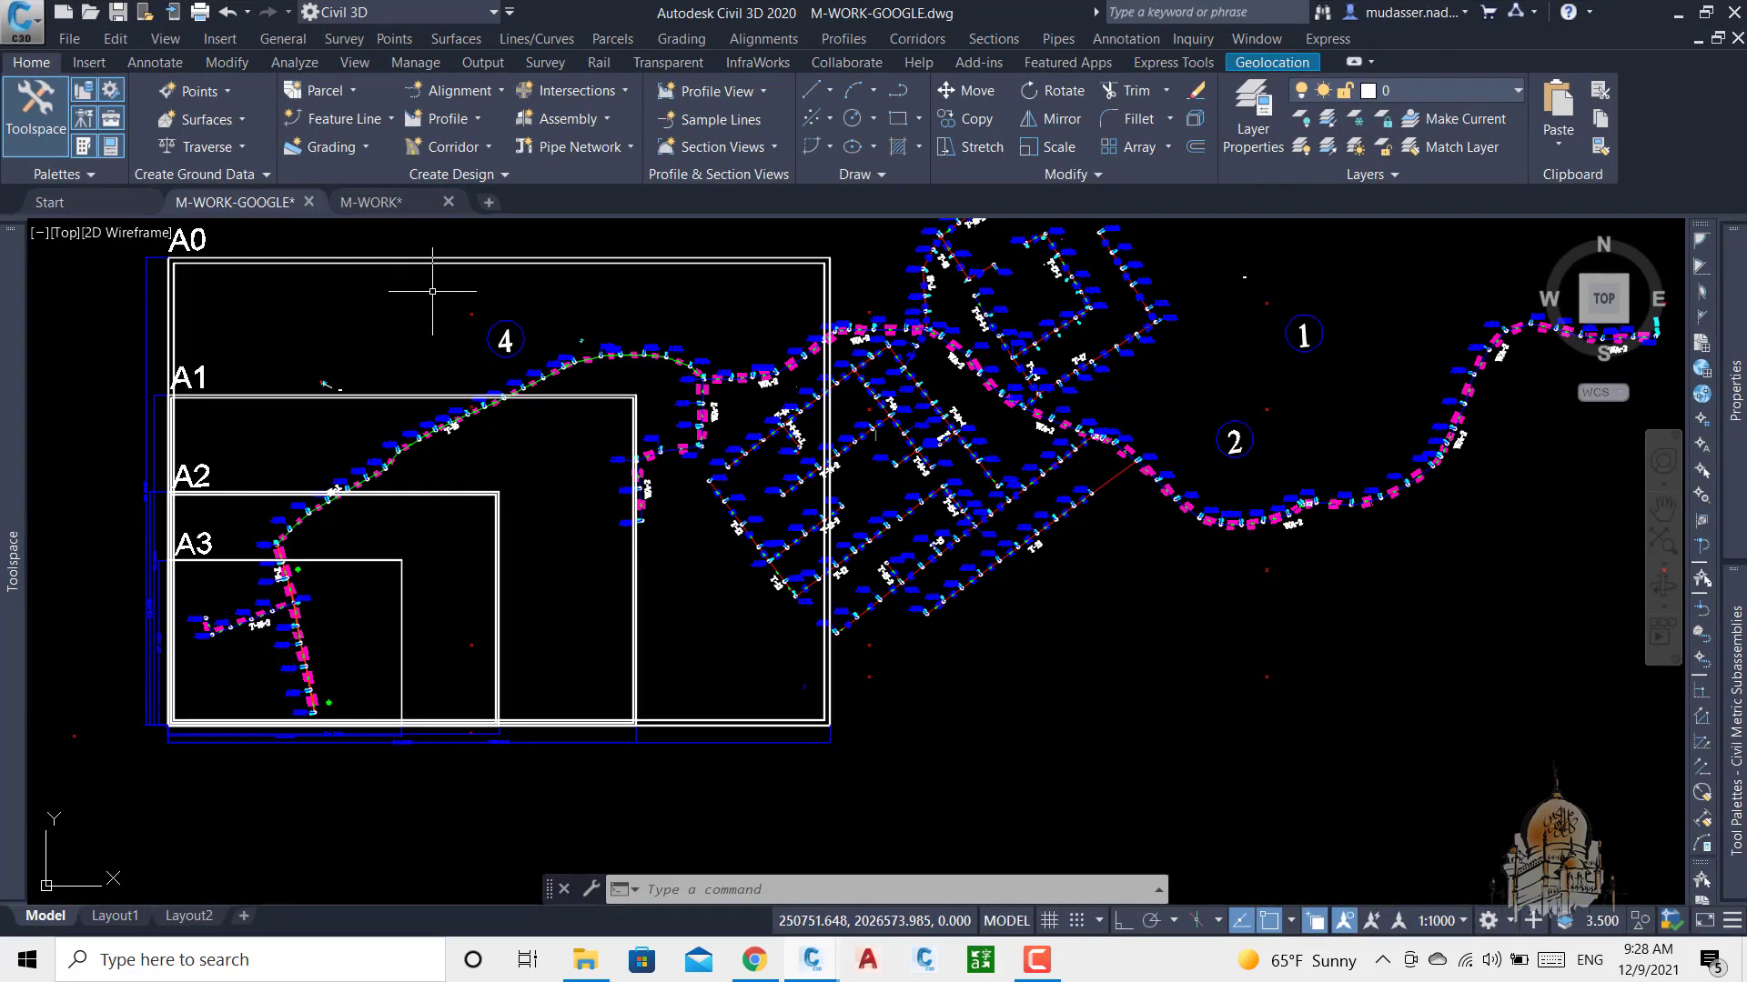
mouse_move(11, 362)
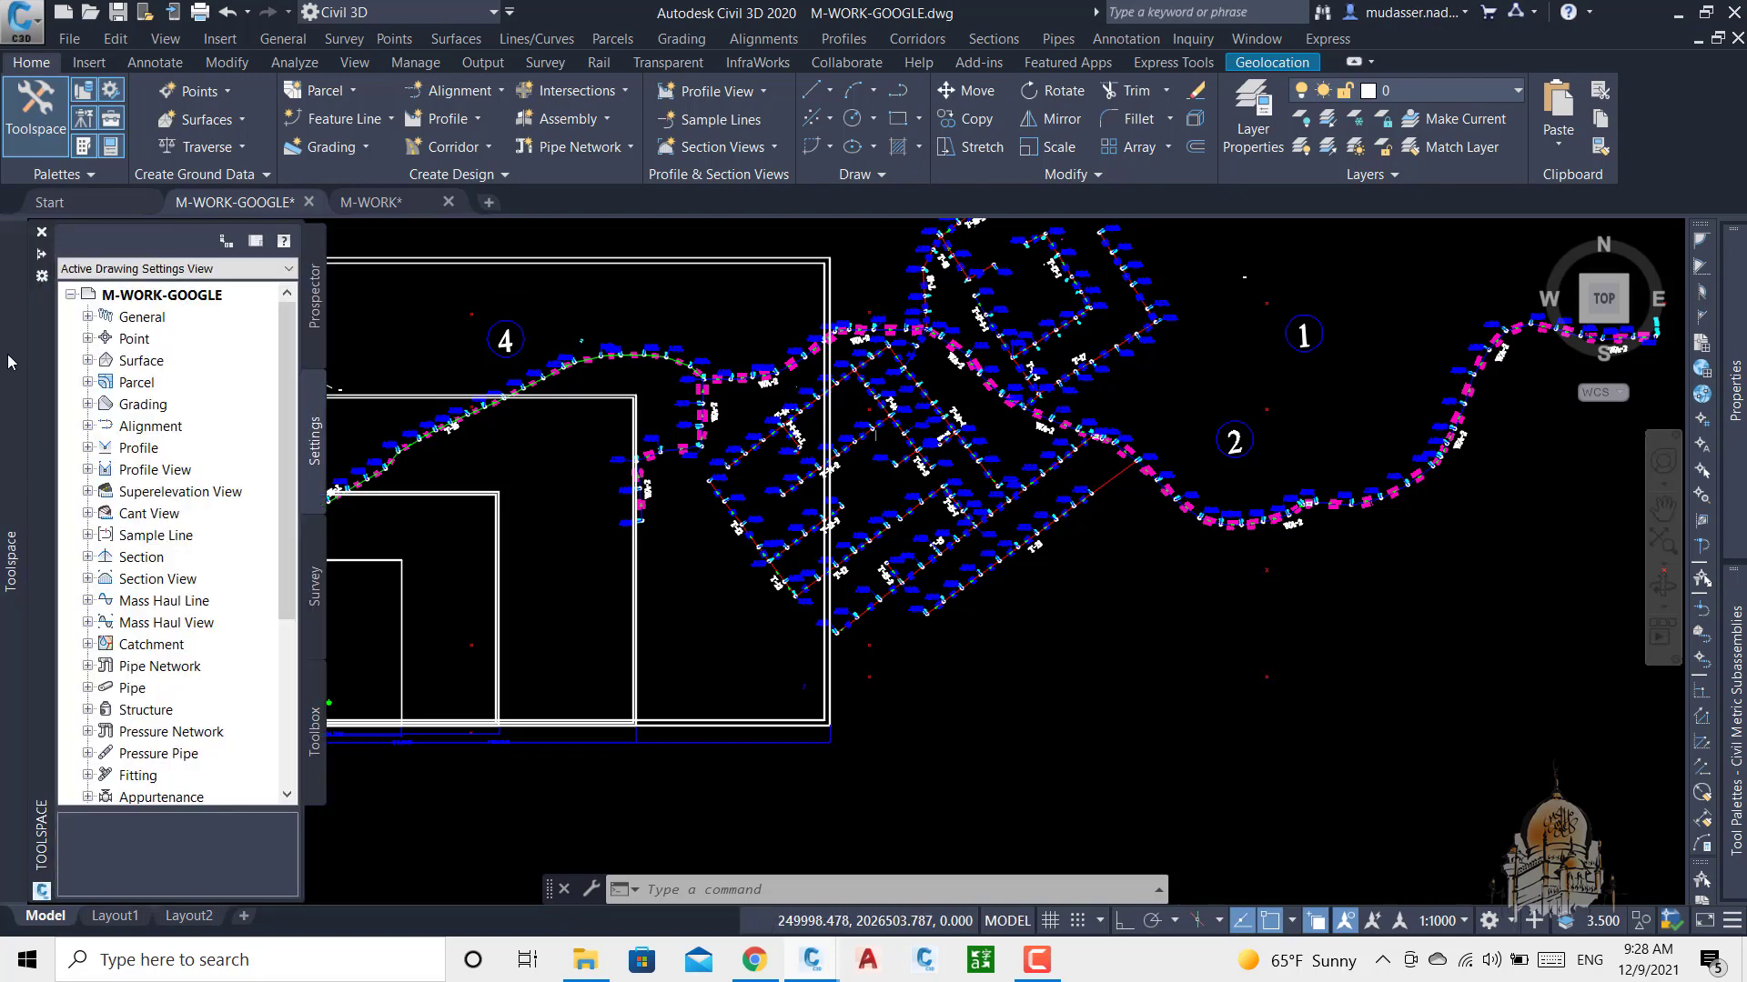
right_click(180, 300)
click(248, 307)
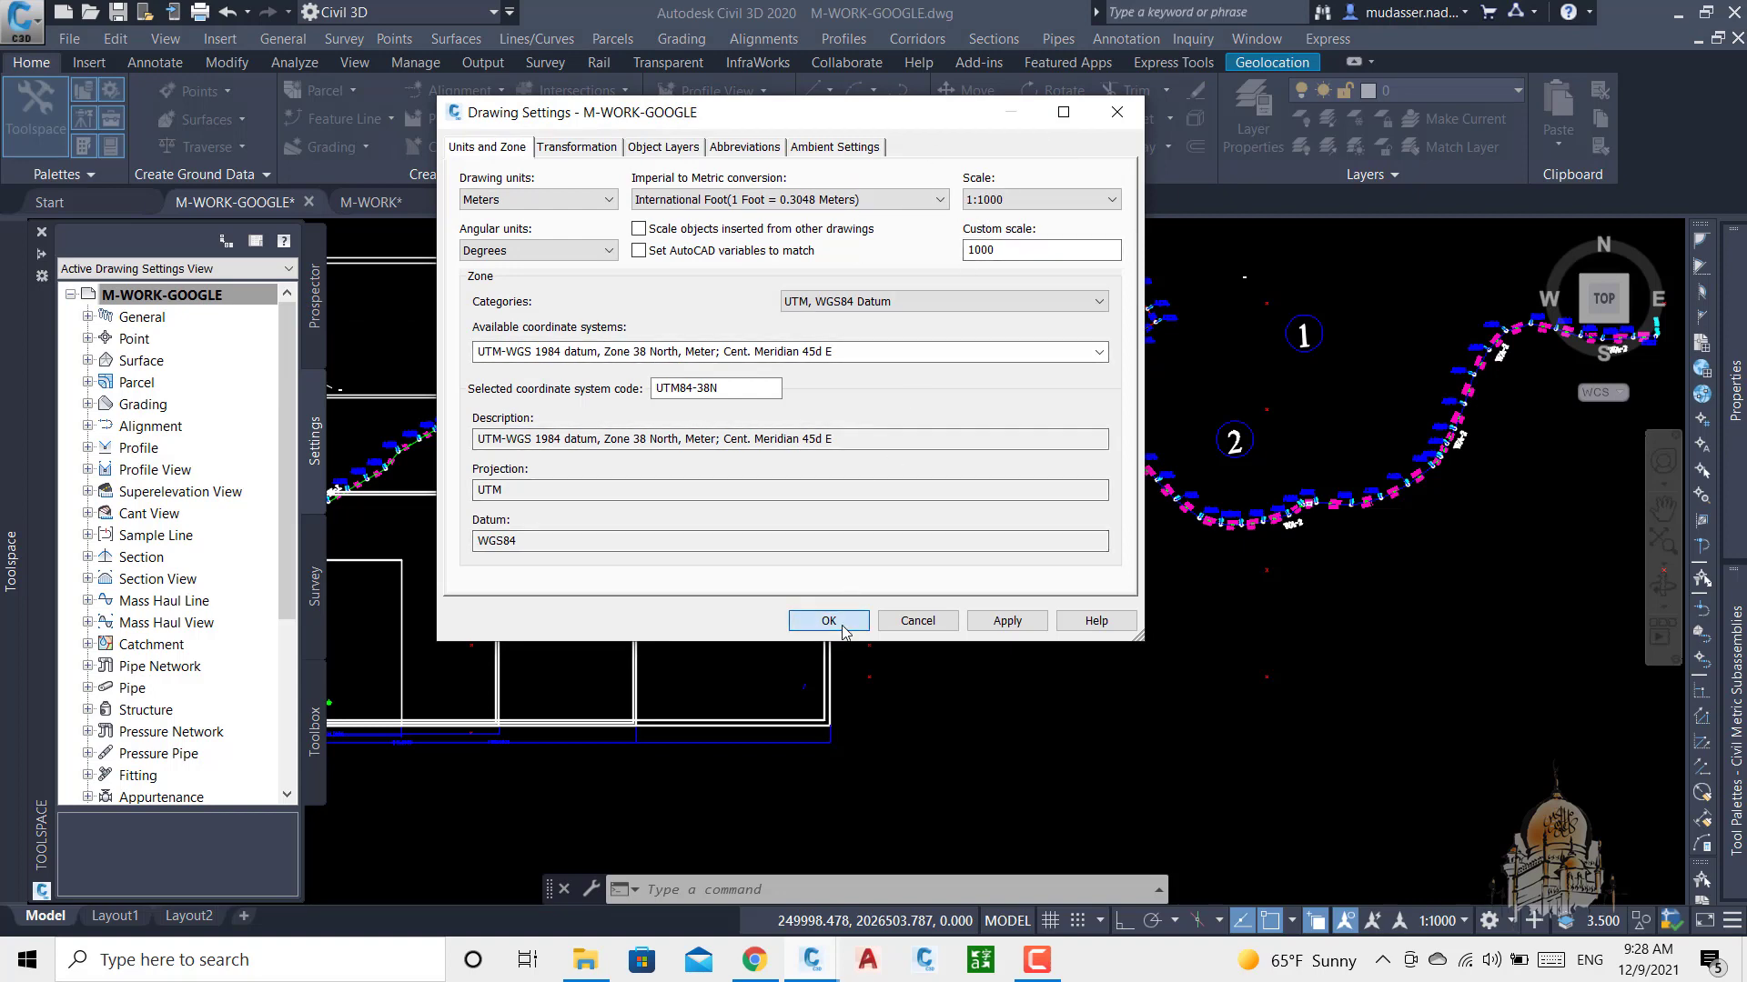
key(Return)
Step: Turn on the aerial online map and examine how the T-16 and T-16-2 lines sit on the imagery
click(1273, 64)
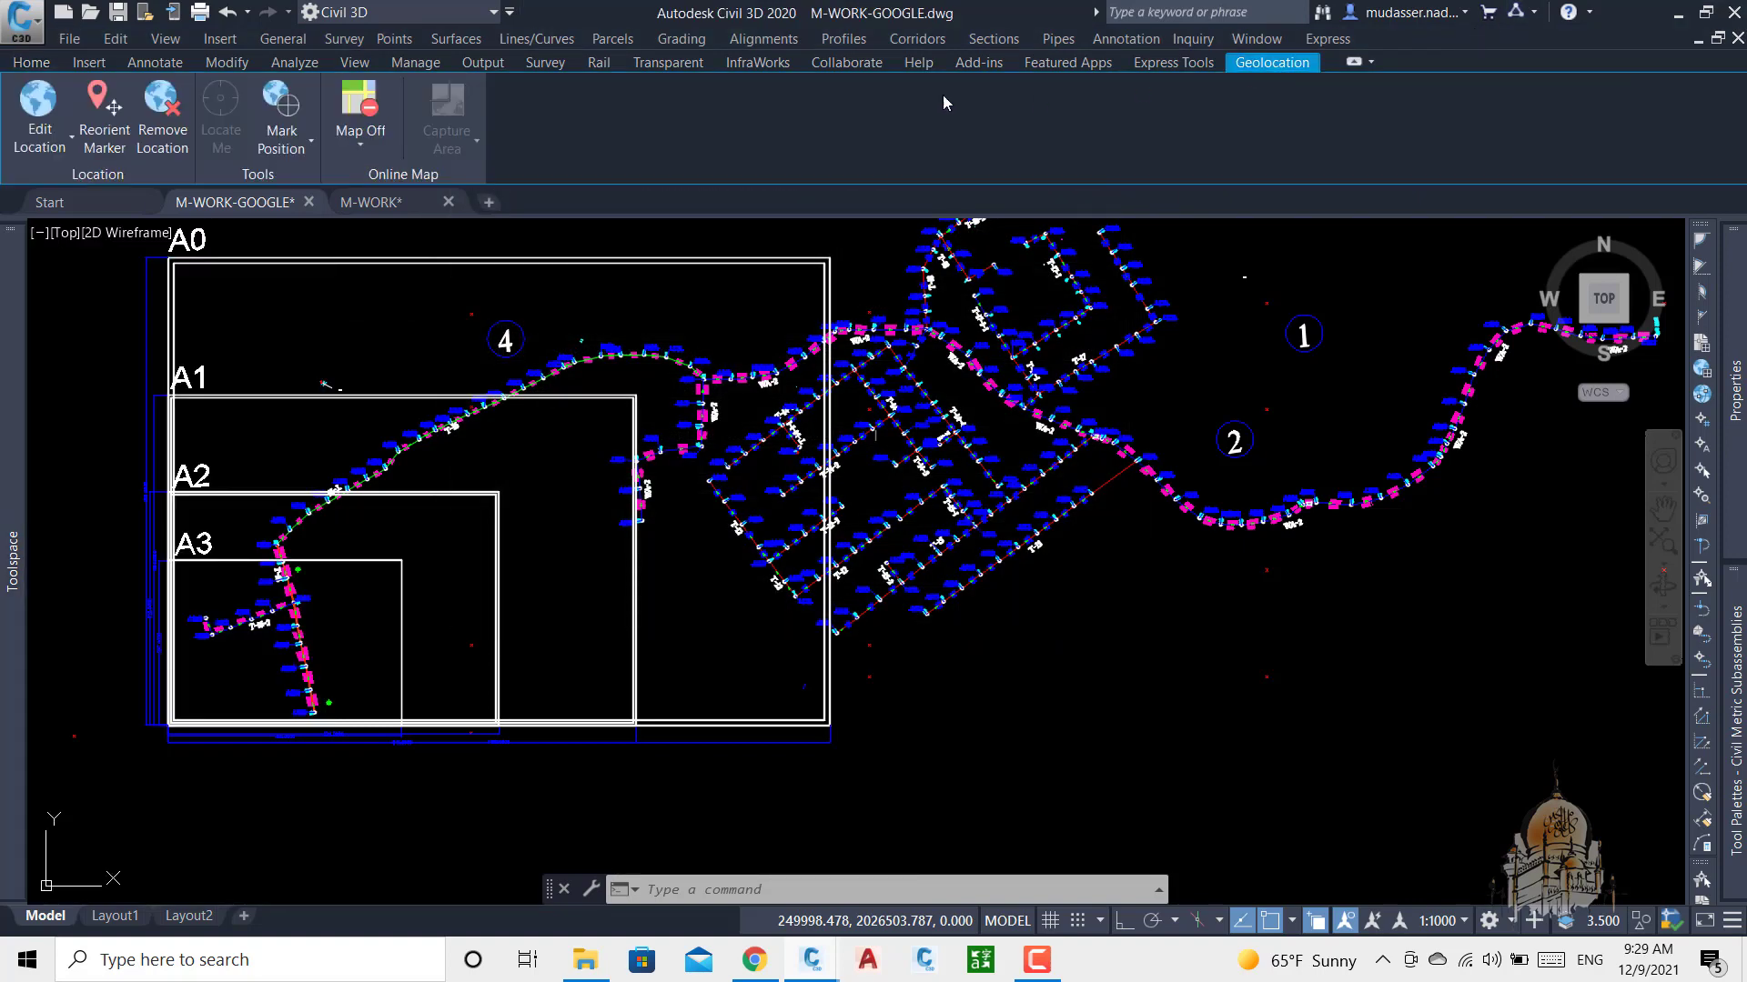
click(361, 147)
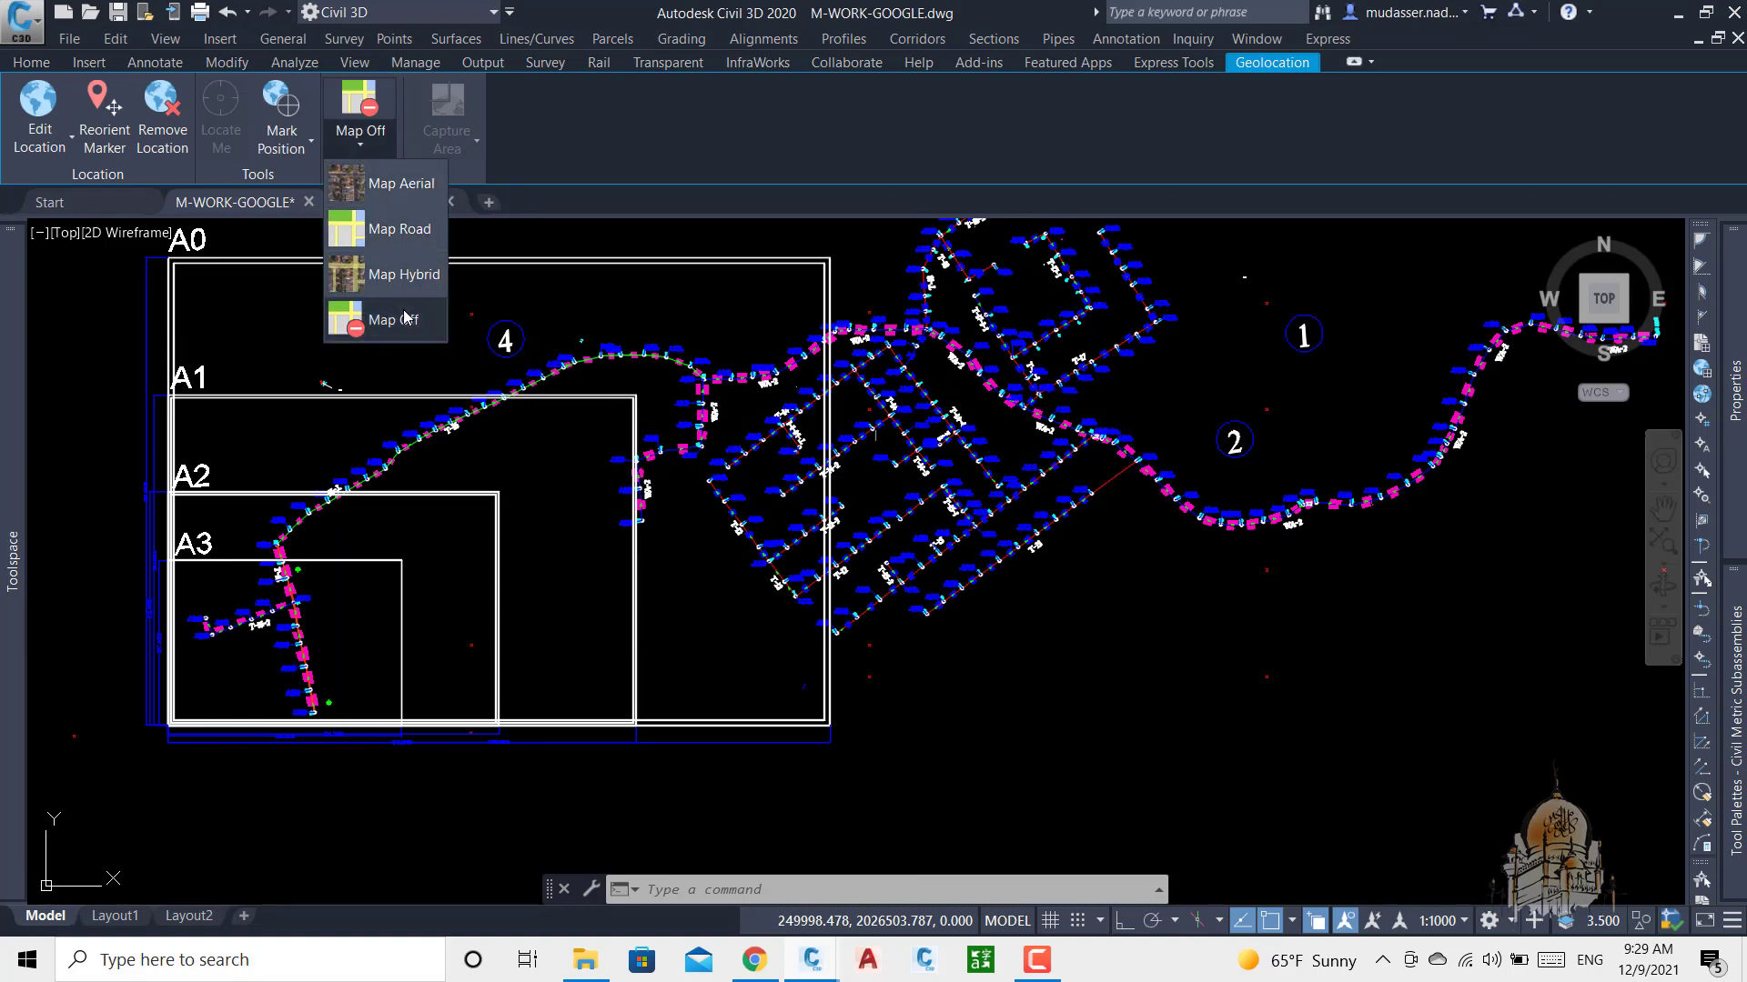
click(411, 185)
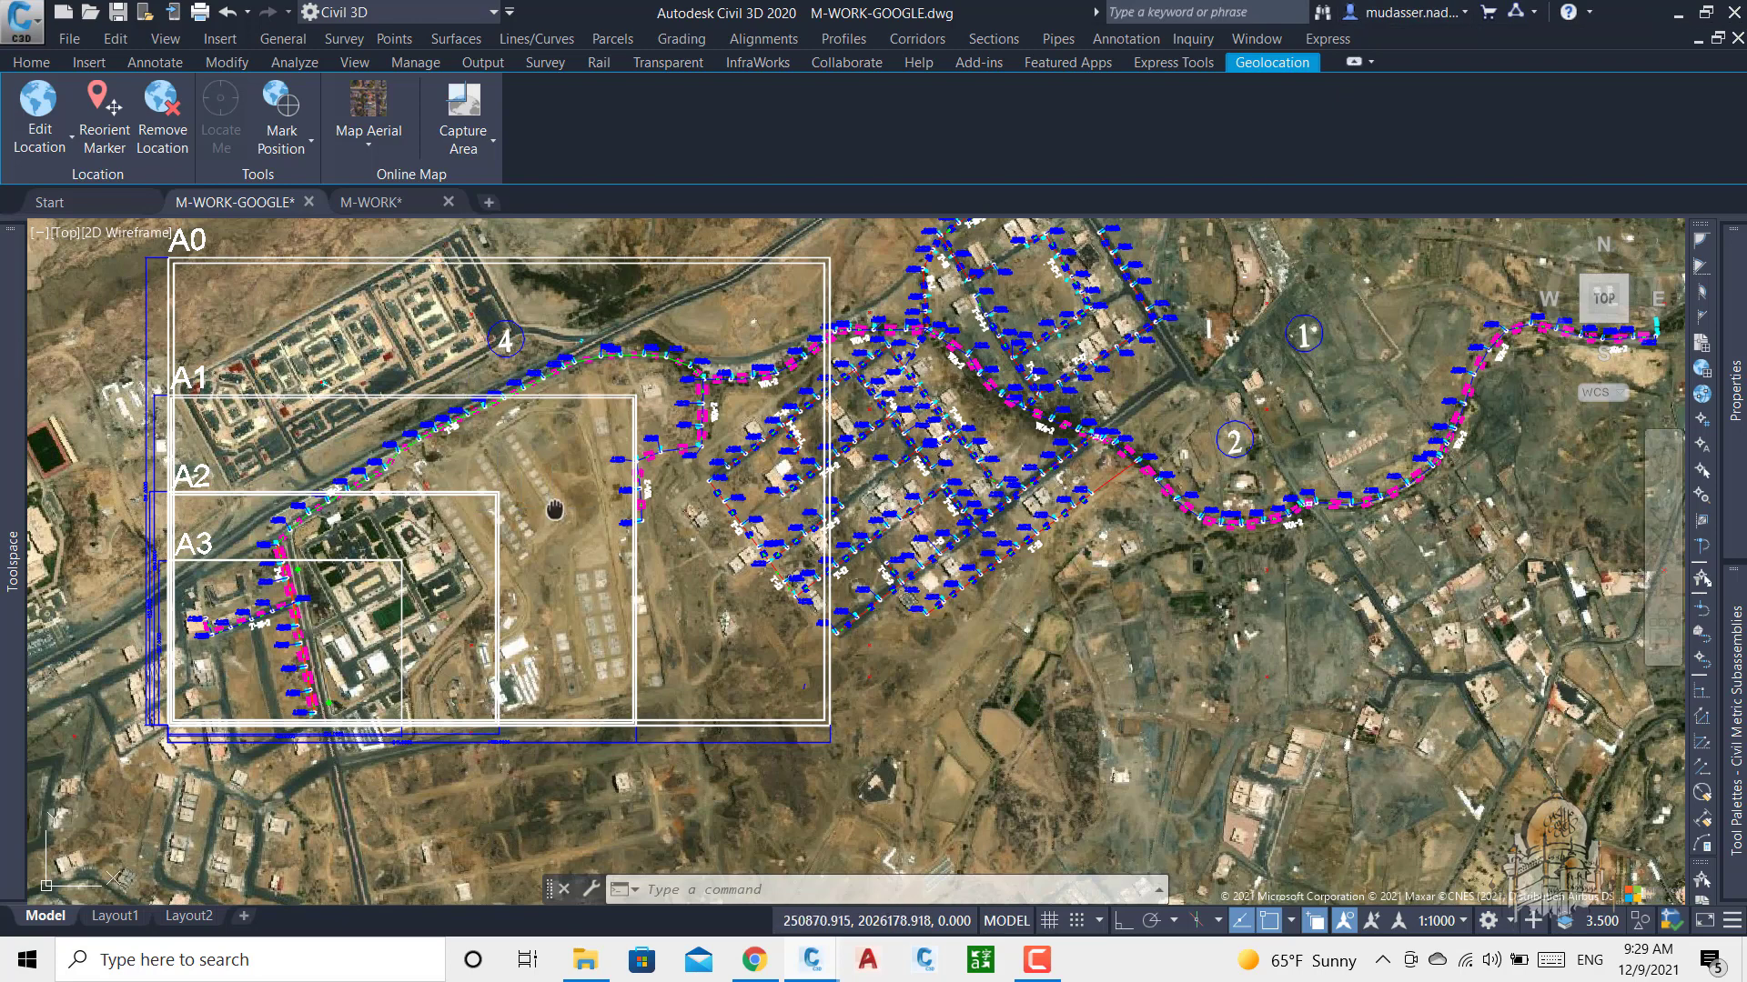
middle_drag(537, 510, 659, 489)
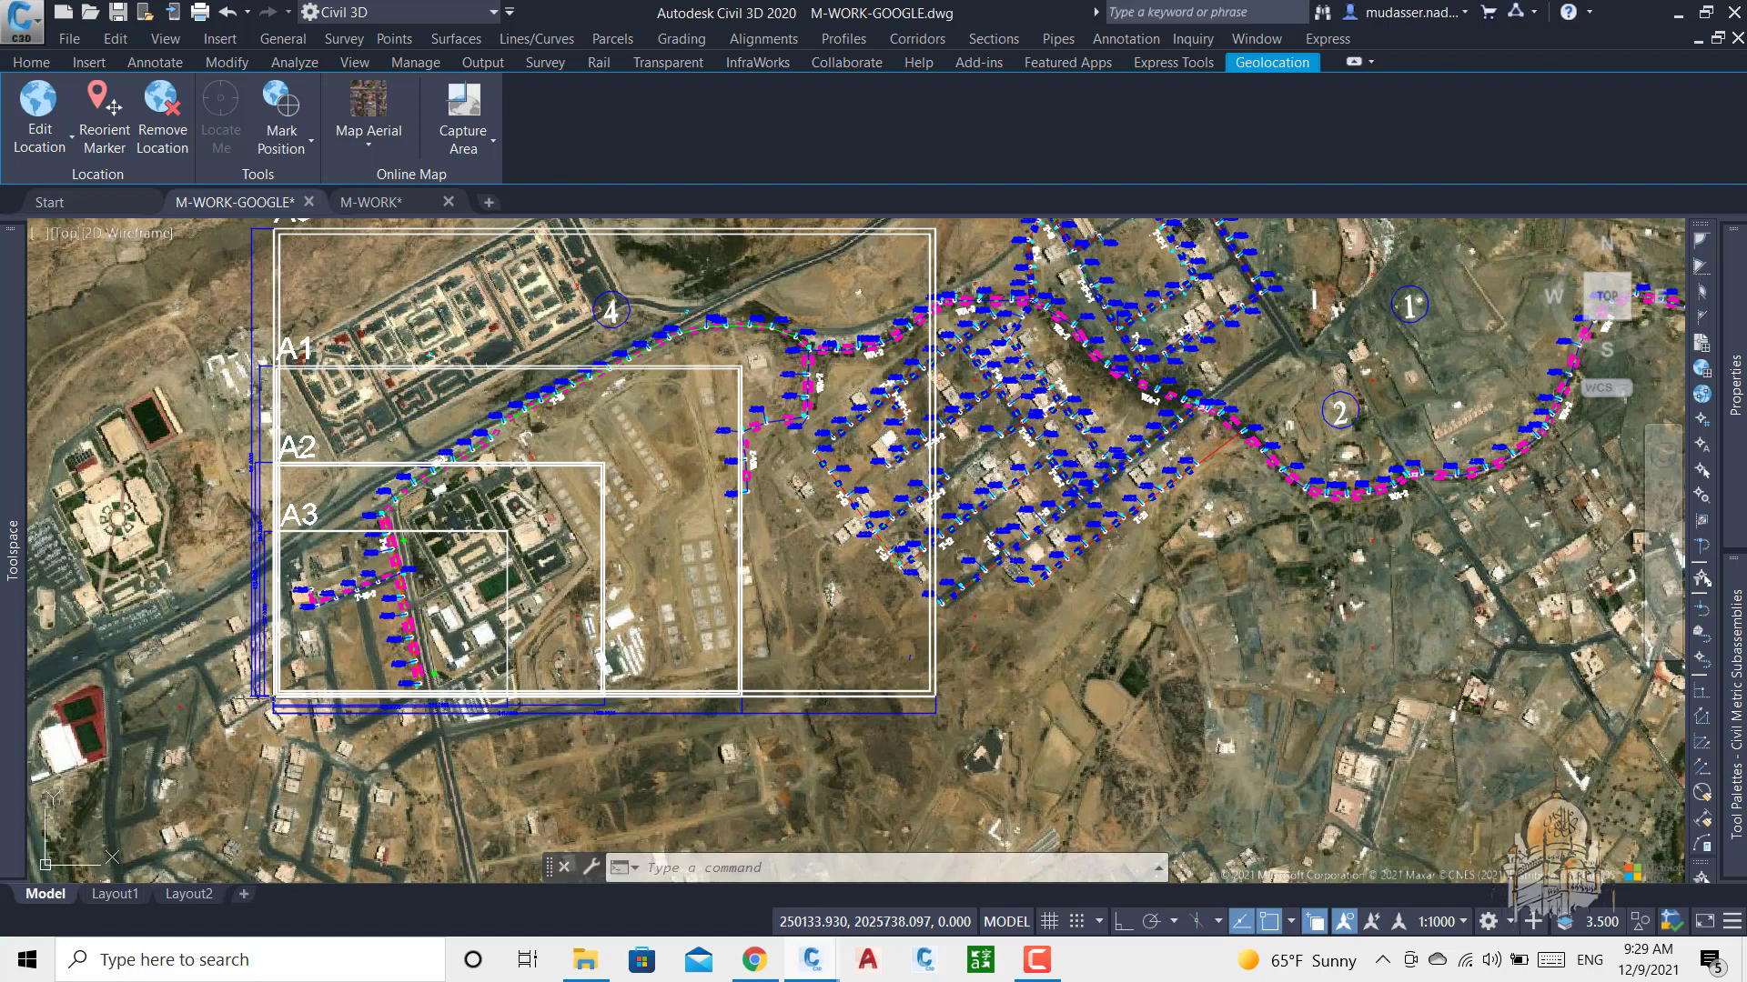
scroll(366, 623, up, 4)
scroll(444, 586, up, 10)
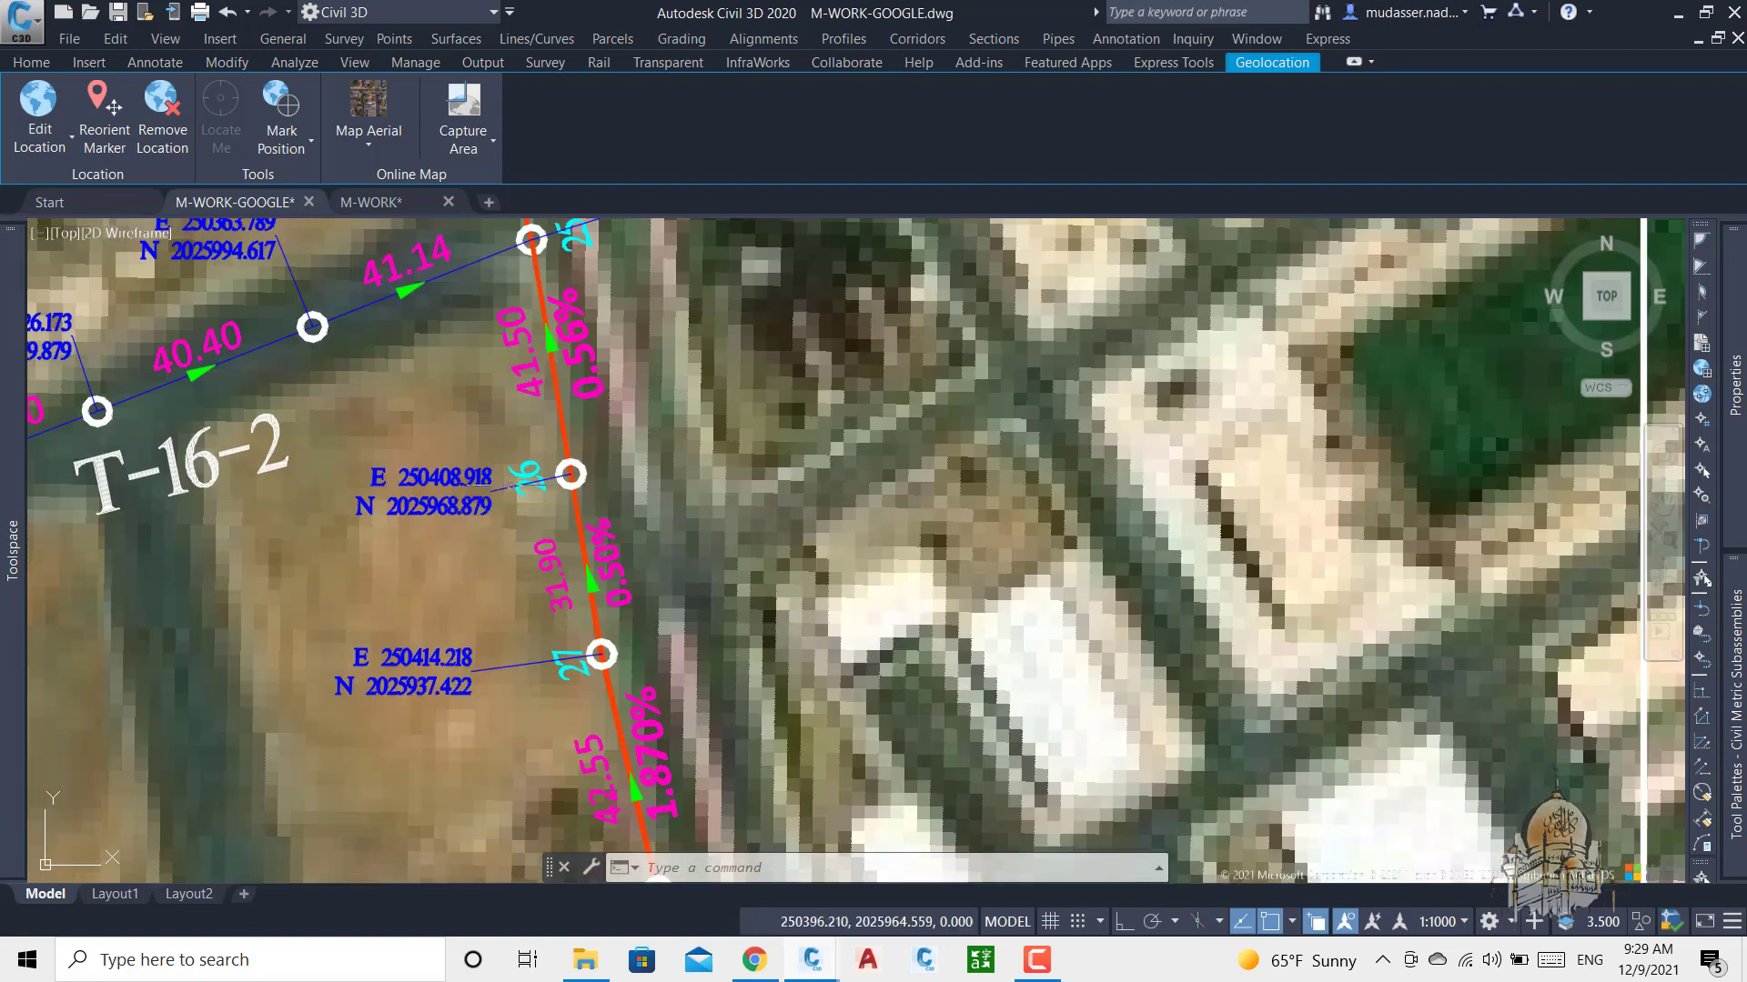
scroll(592, 544, down, 6)
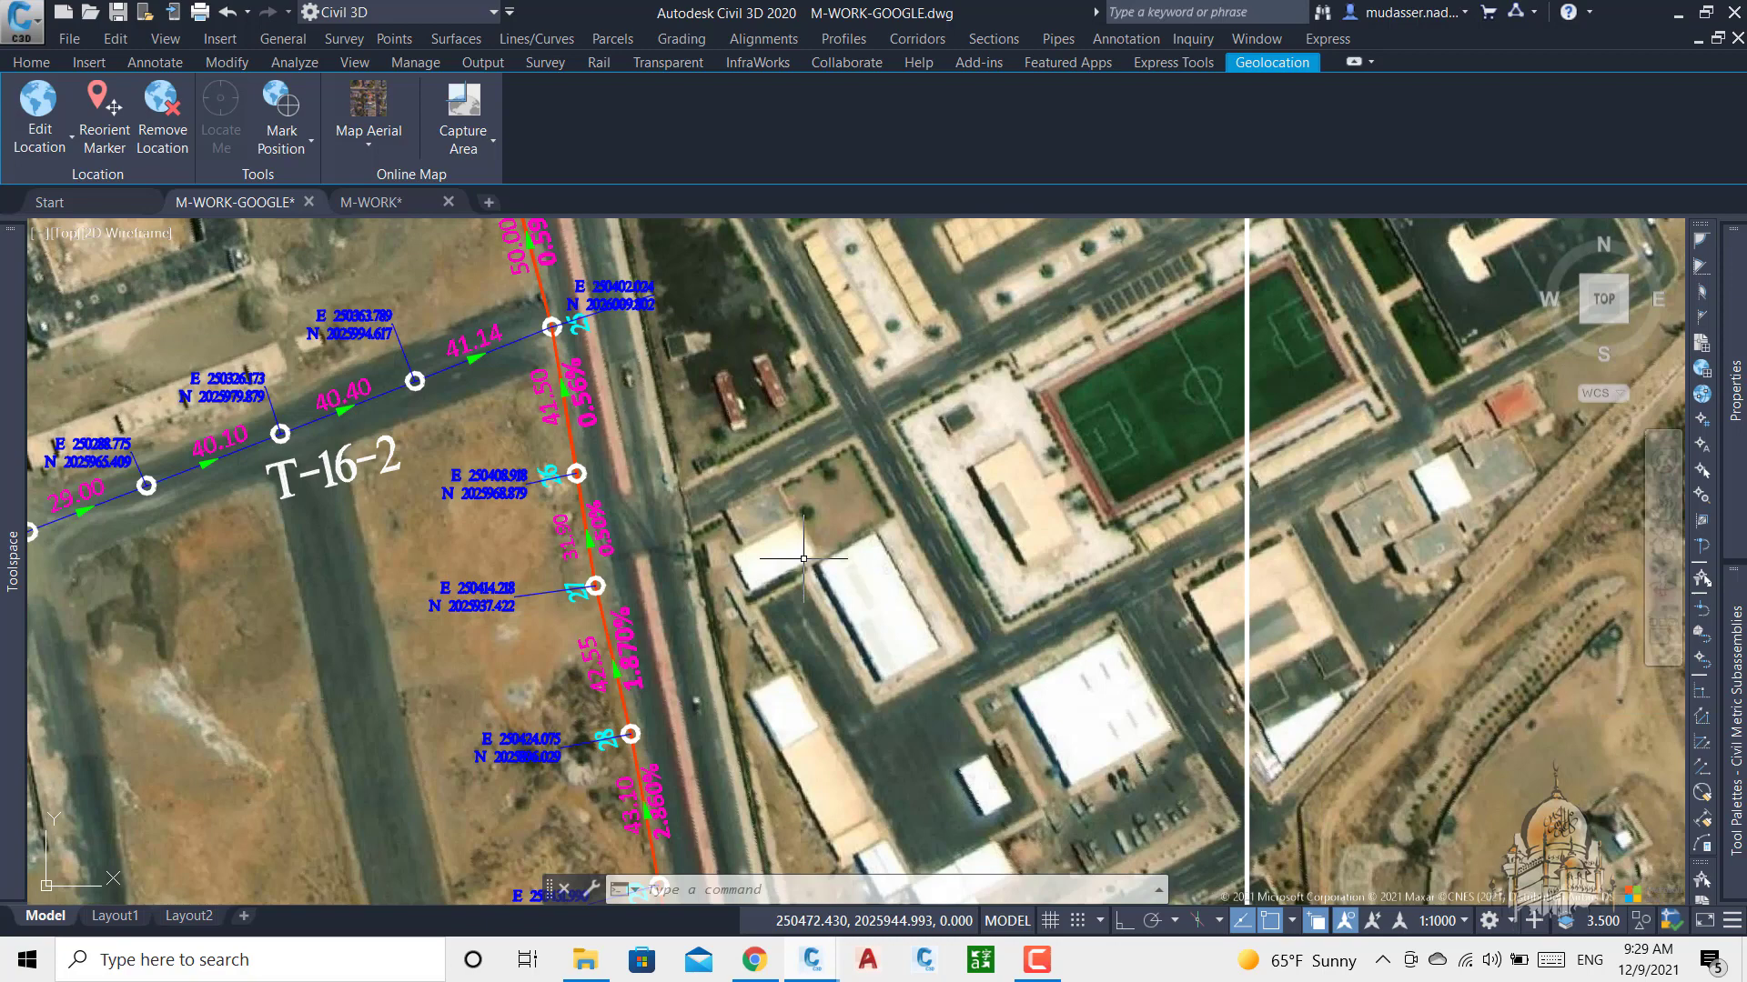
scroll(803, 559, down, 2)
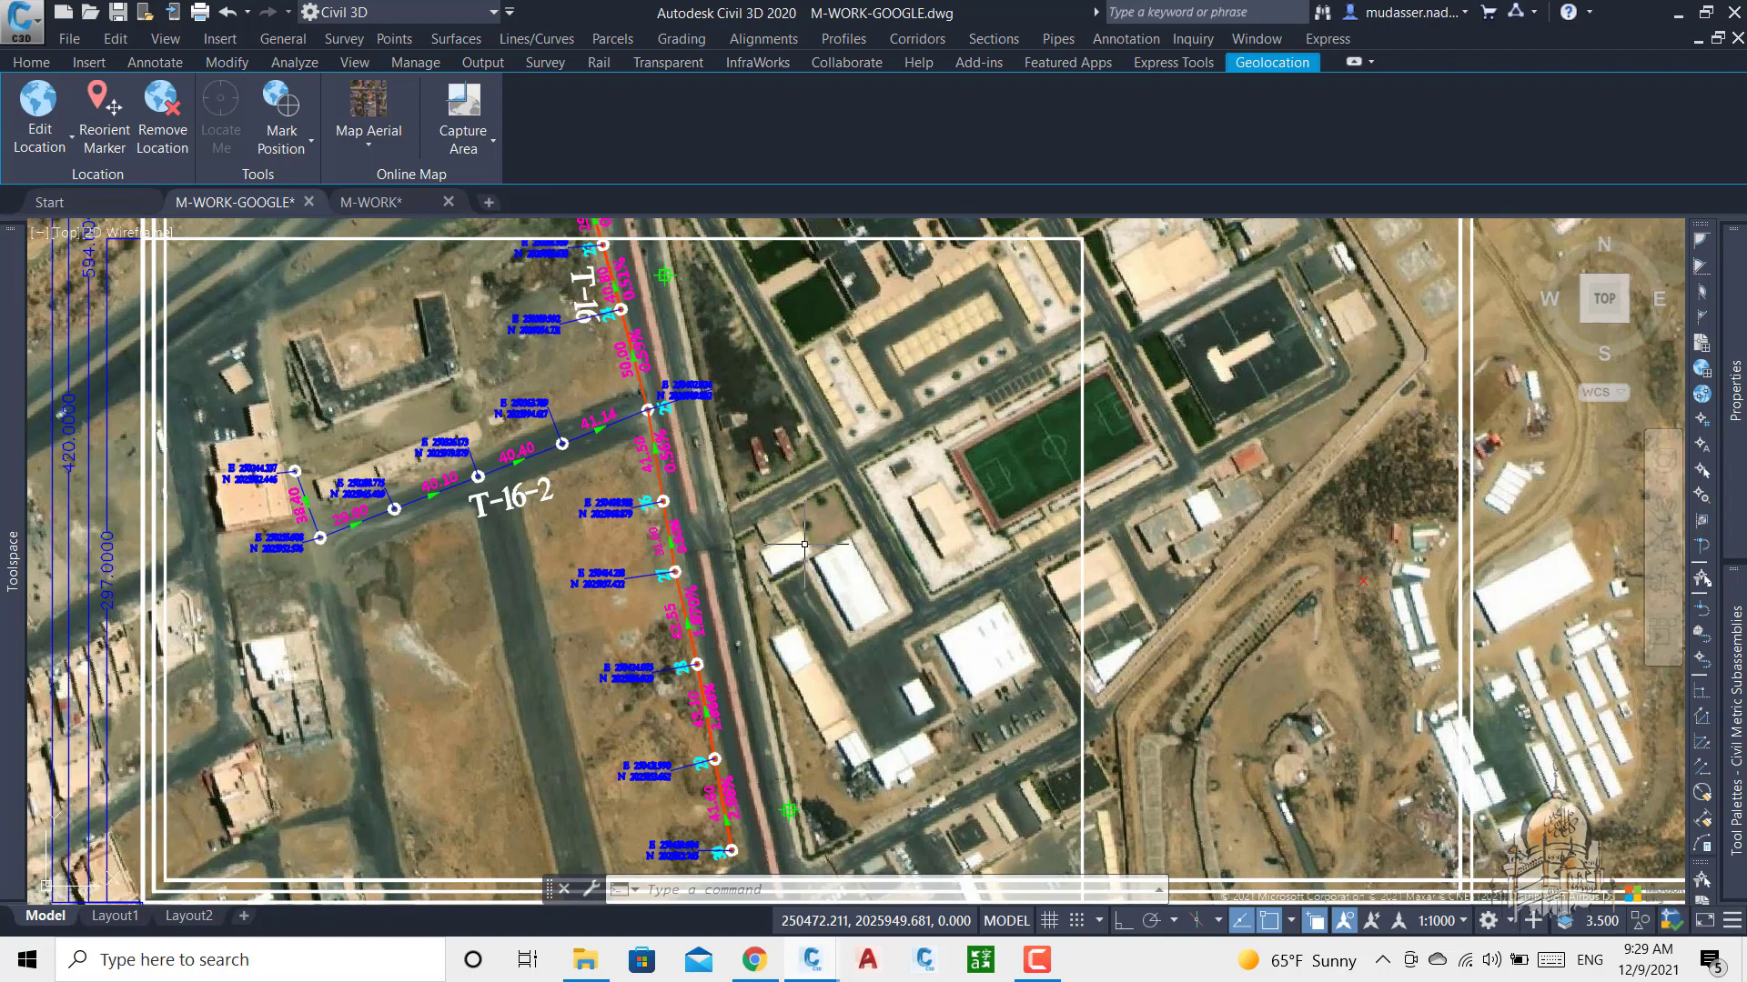
scroll(804, 544, down, 2)
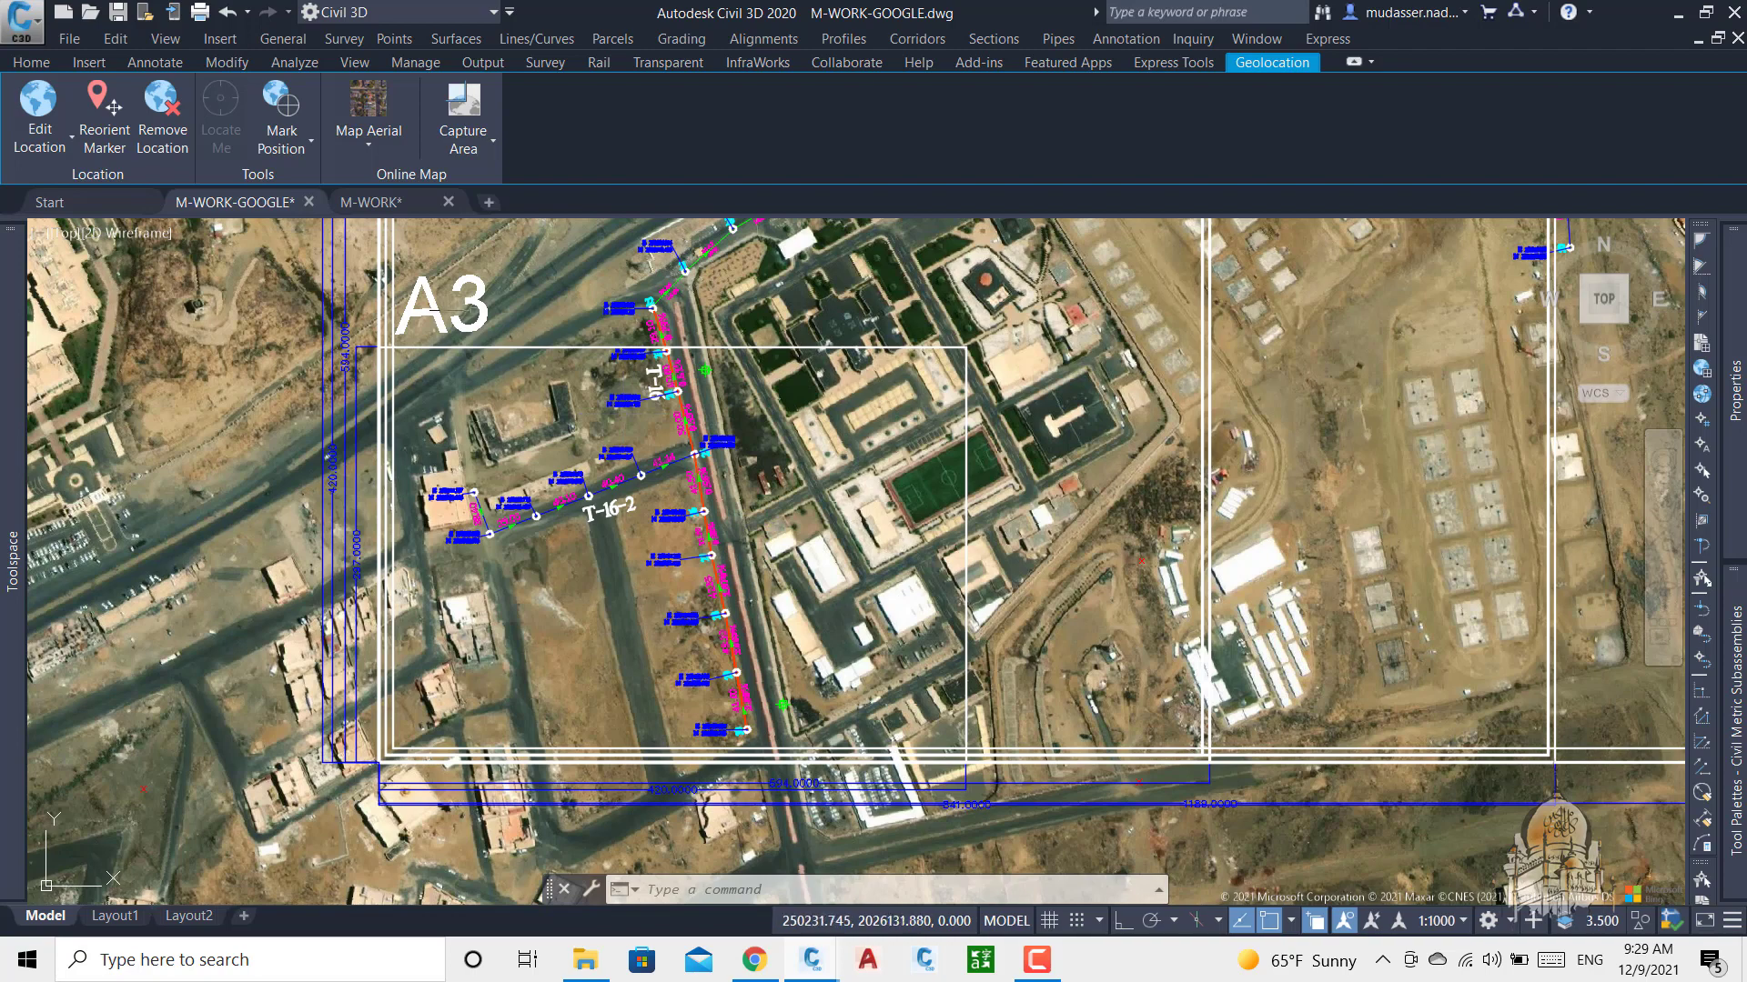
Step: Turn off the online map behind the pipe network
click(371, 145)
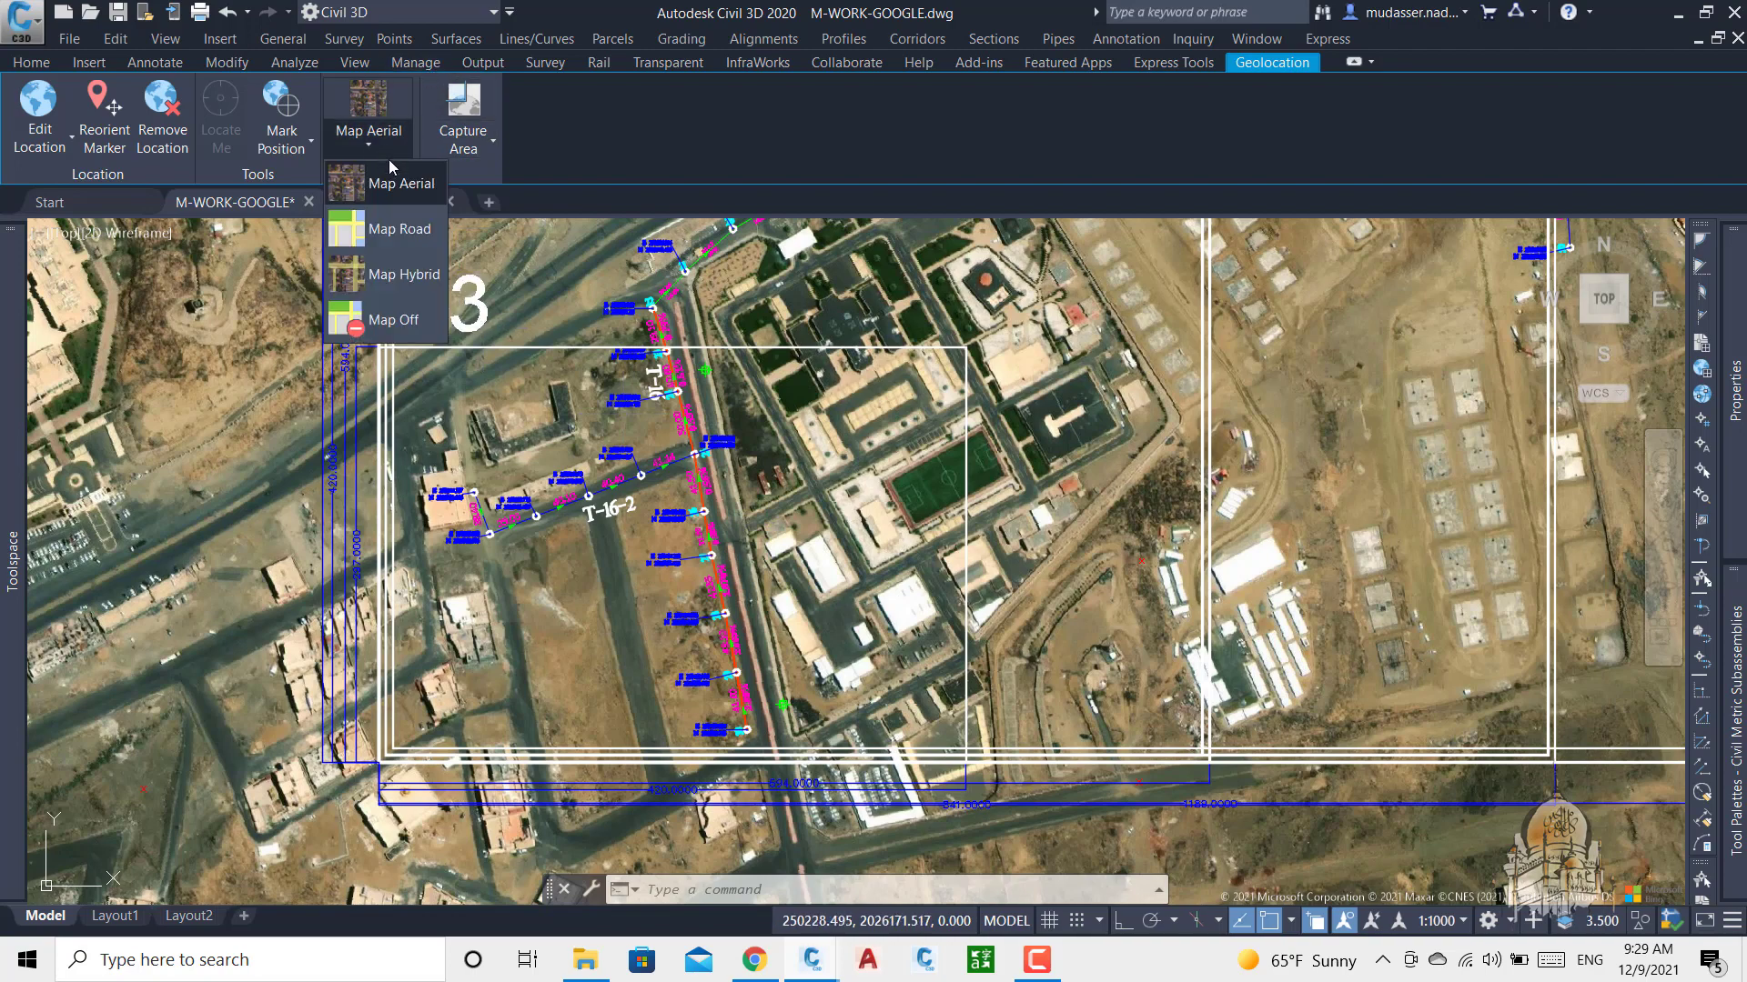
click(401, 324)
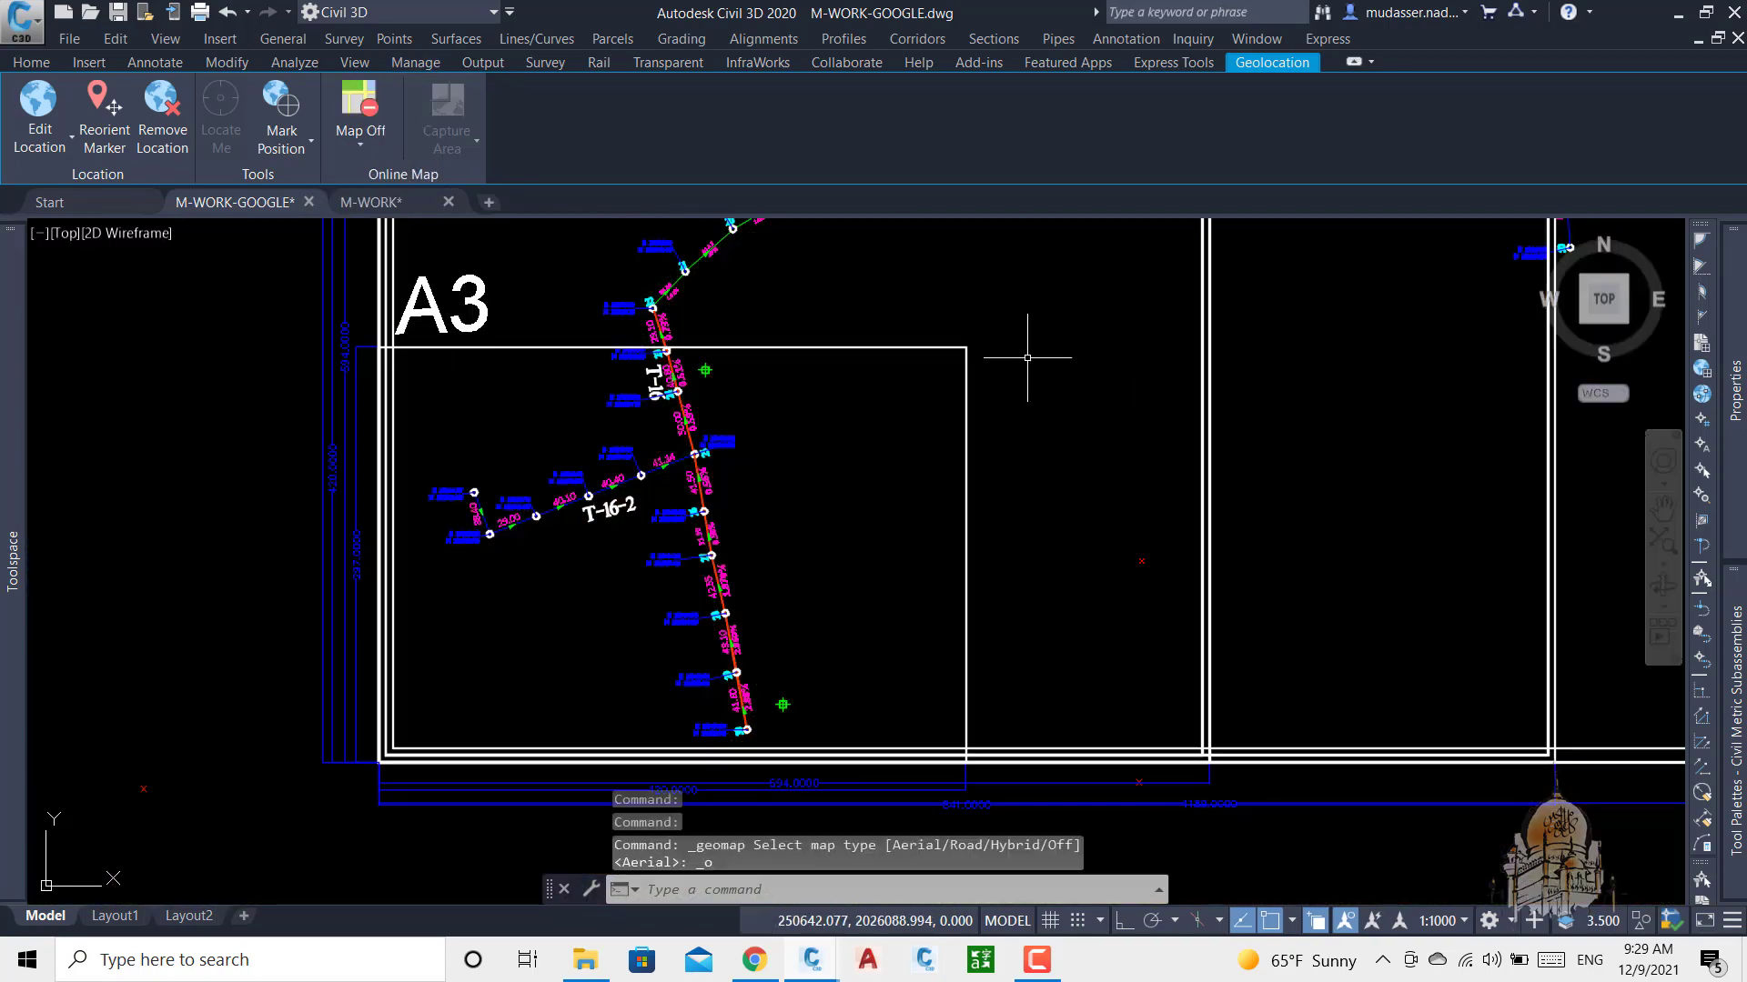
middle_drag(765, 475, 822, 489)
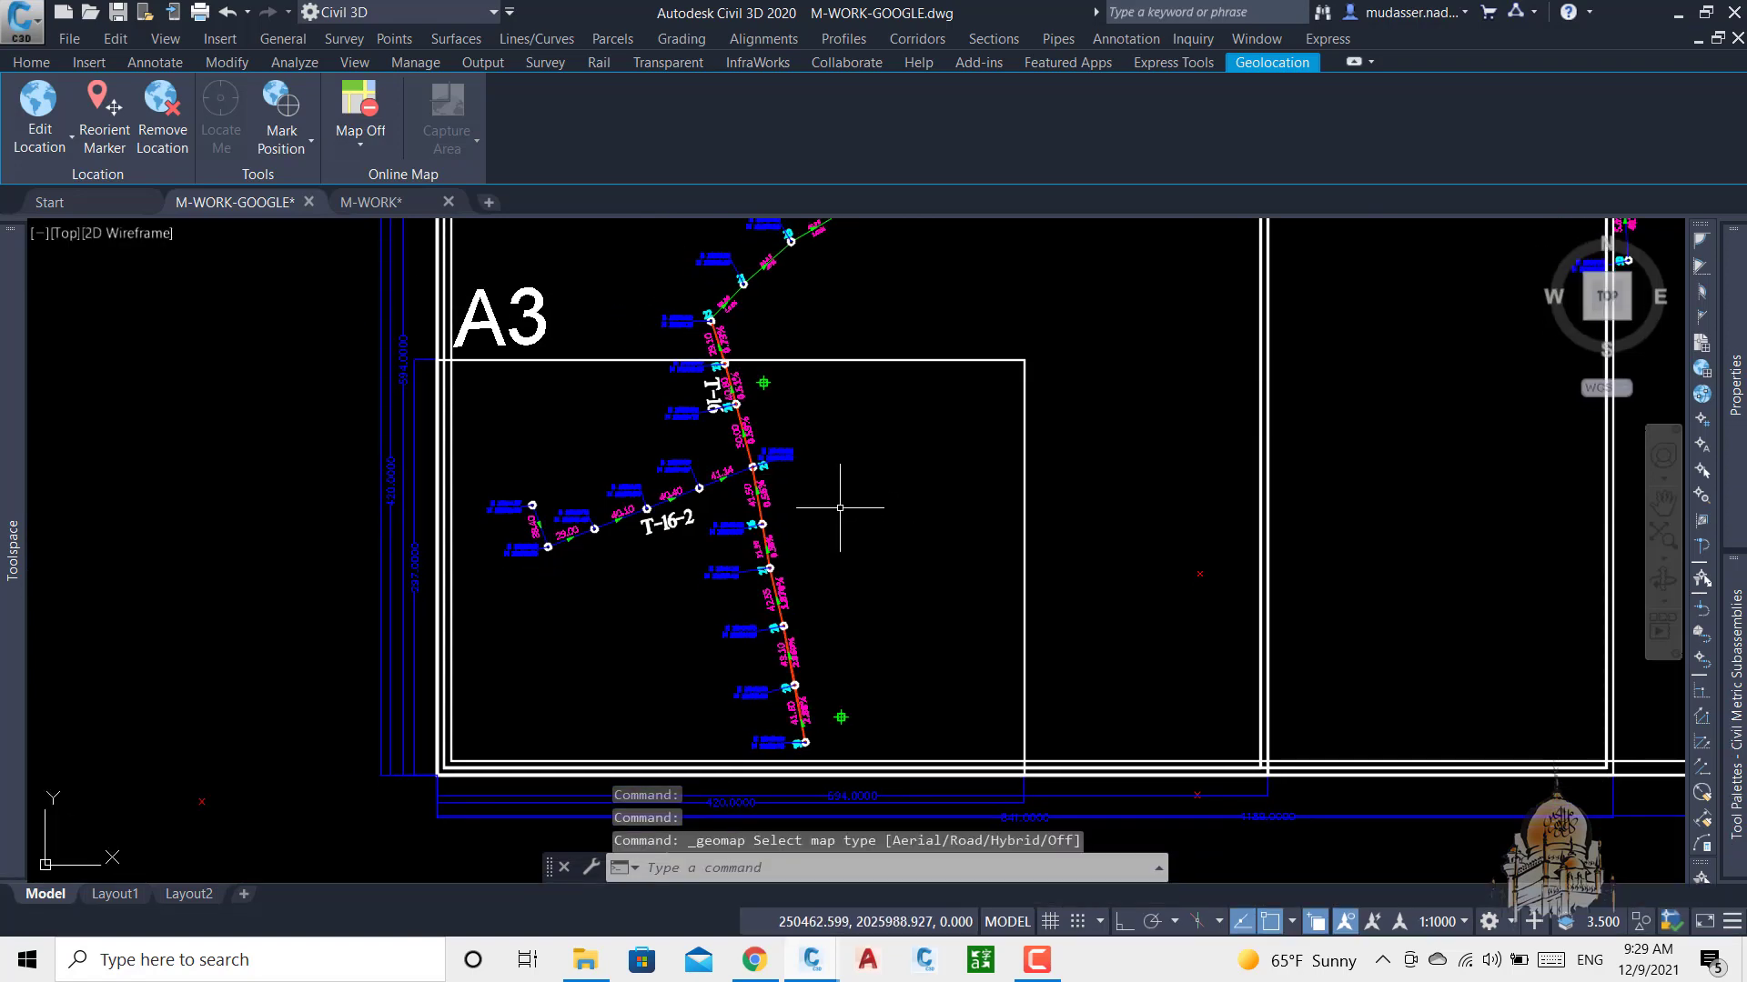
scroll(837, 503, down, 4)
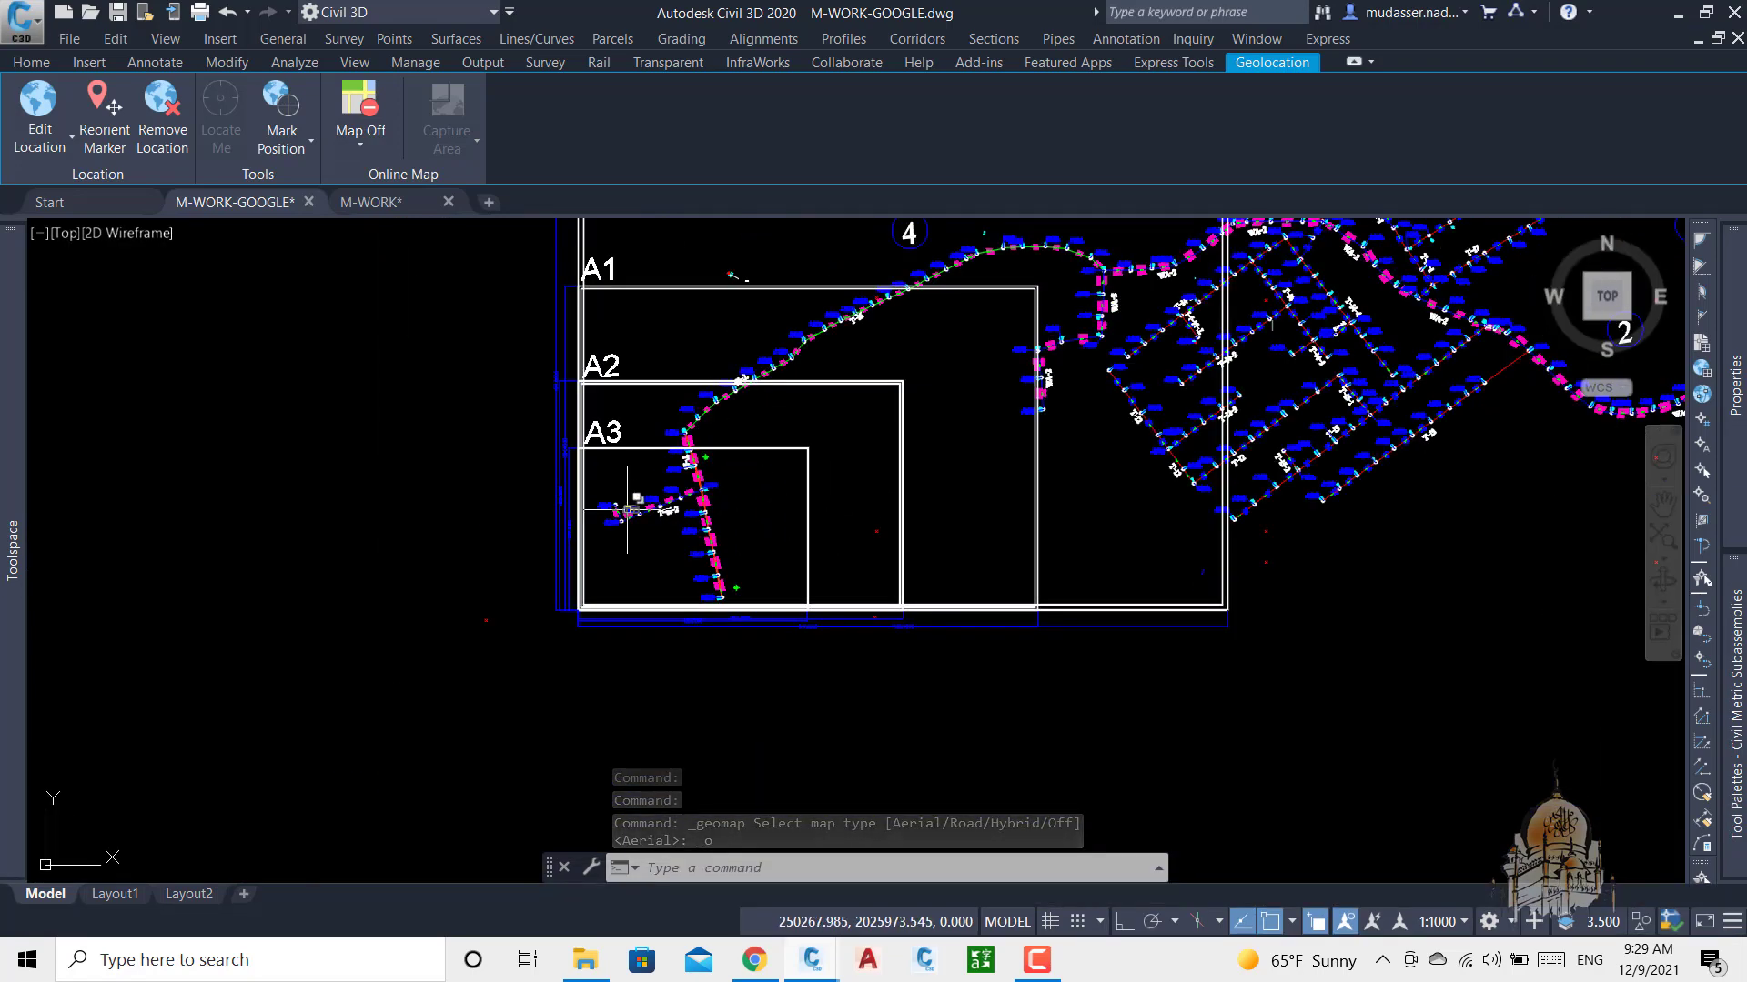
scroll(837, 503, down, 2)
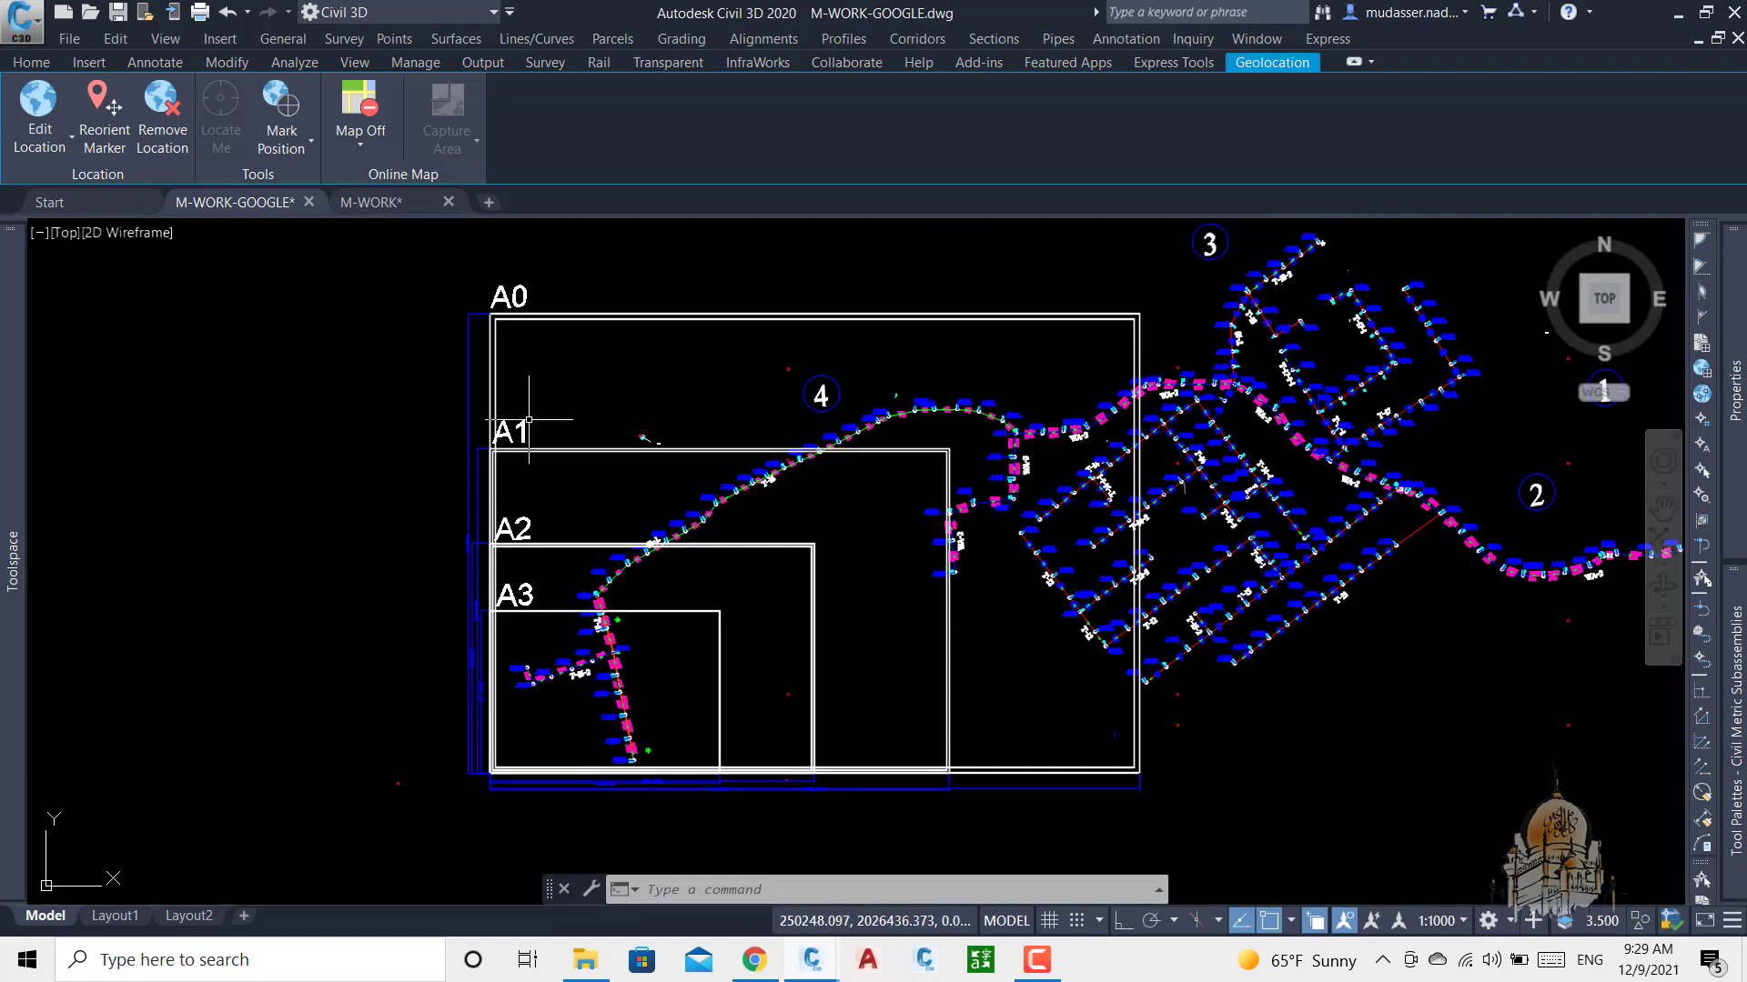
Step: Examine lines T-16 and T-16-2 inside the A3 frame and their position within the larger sheet frames
scroll(604, 779, up, 4)
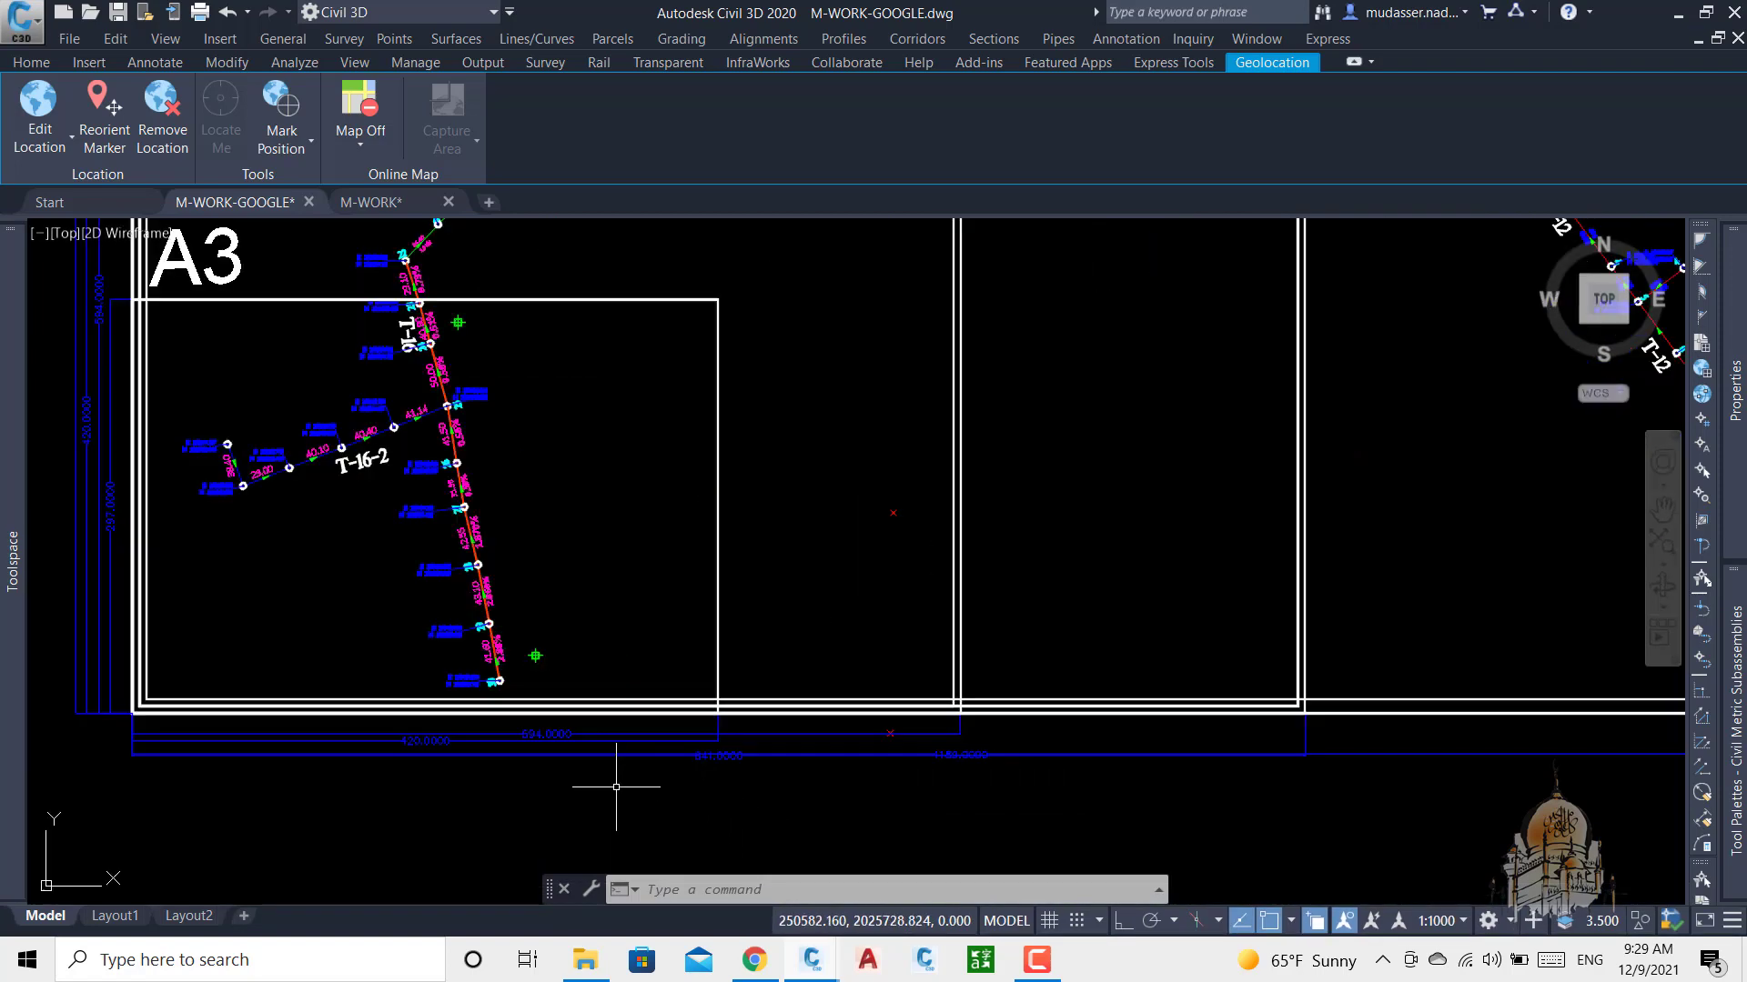
scroll(486, 737, up, 4)
middle_drag(518, 720, 827, 633)
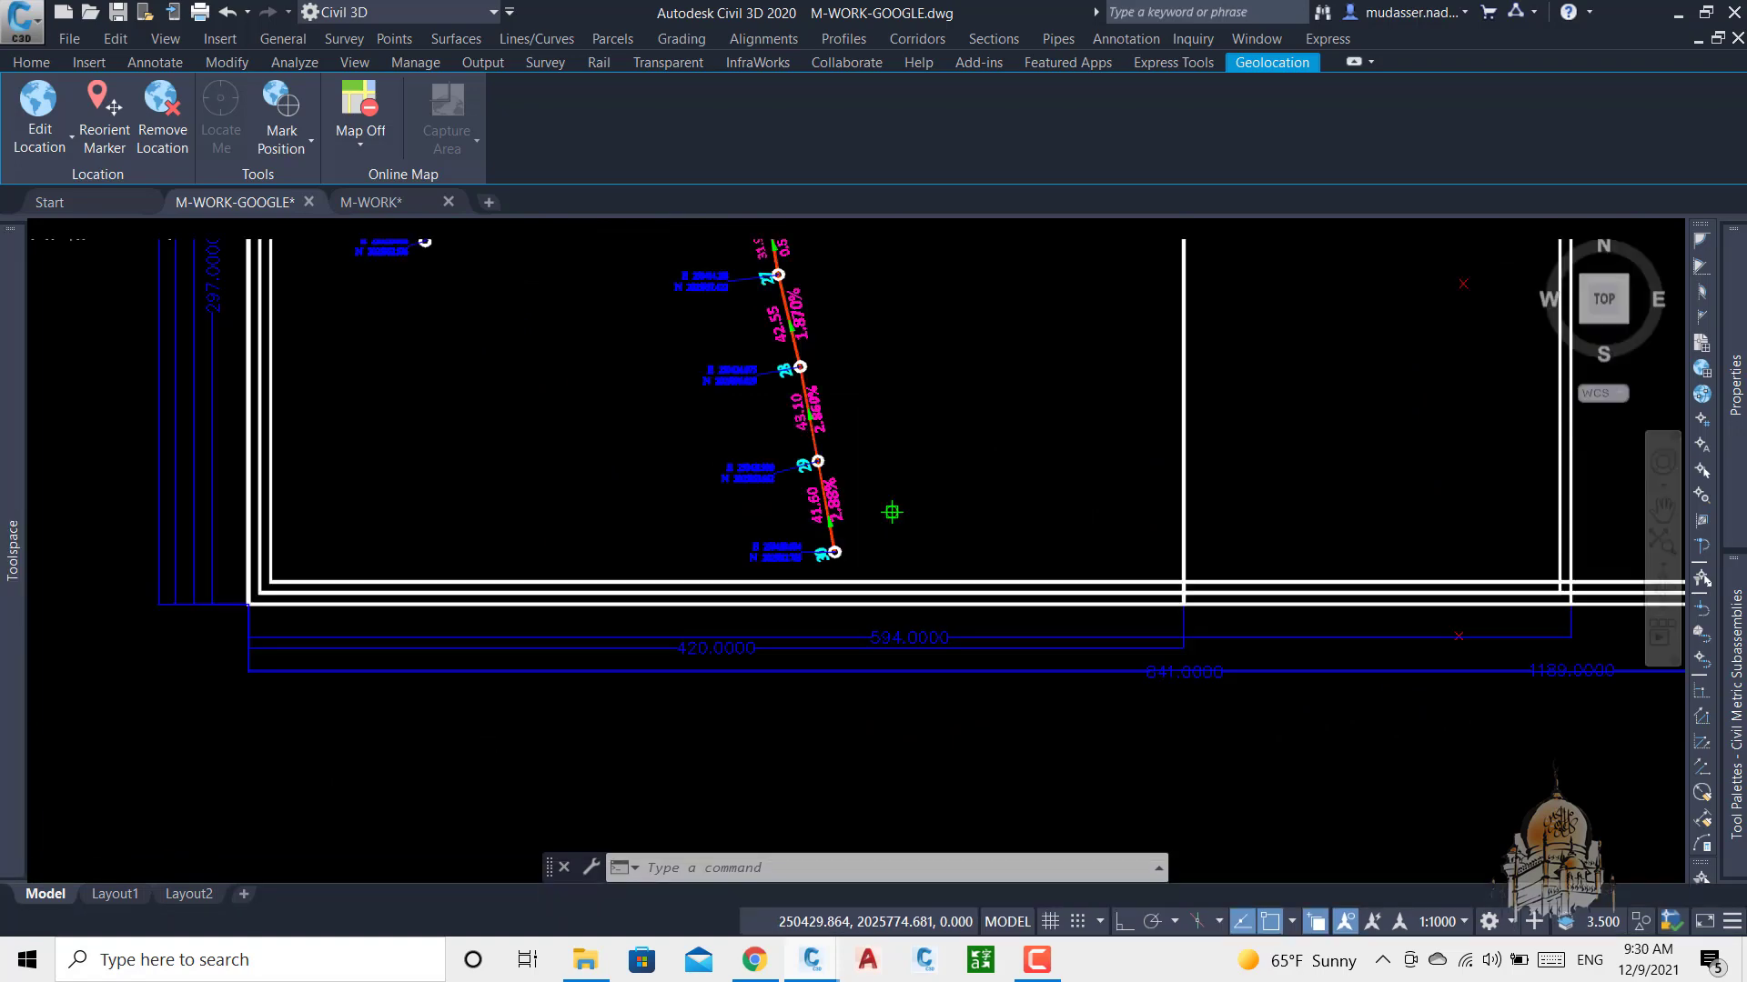
middle_drag(466, 479, 518, 646)
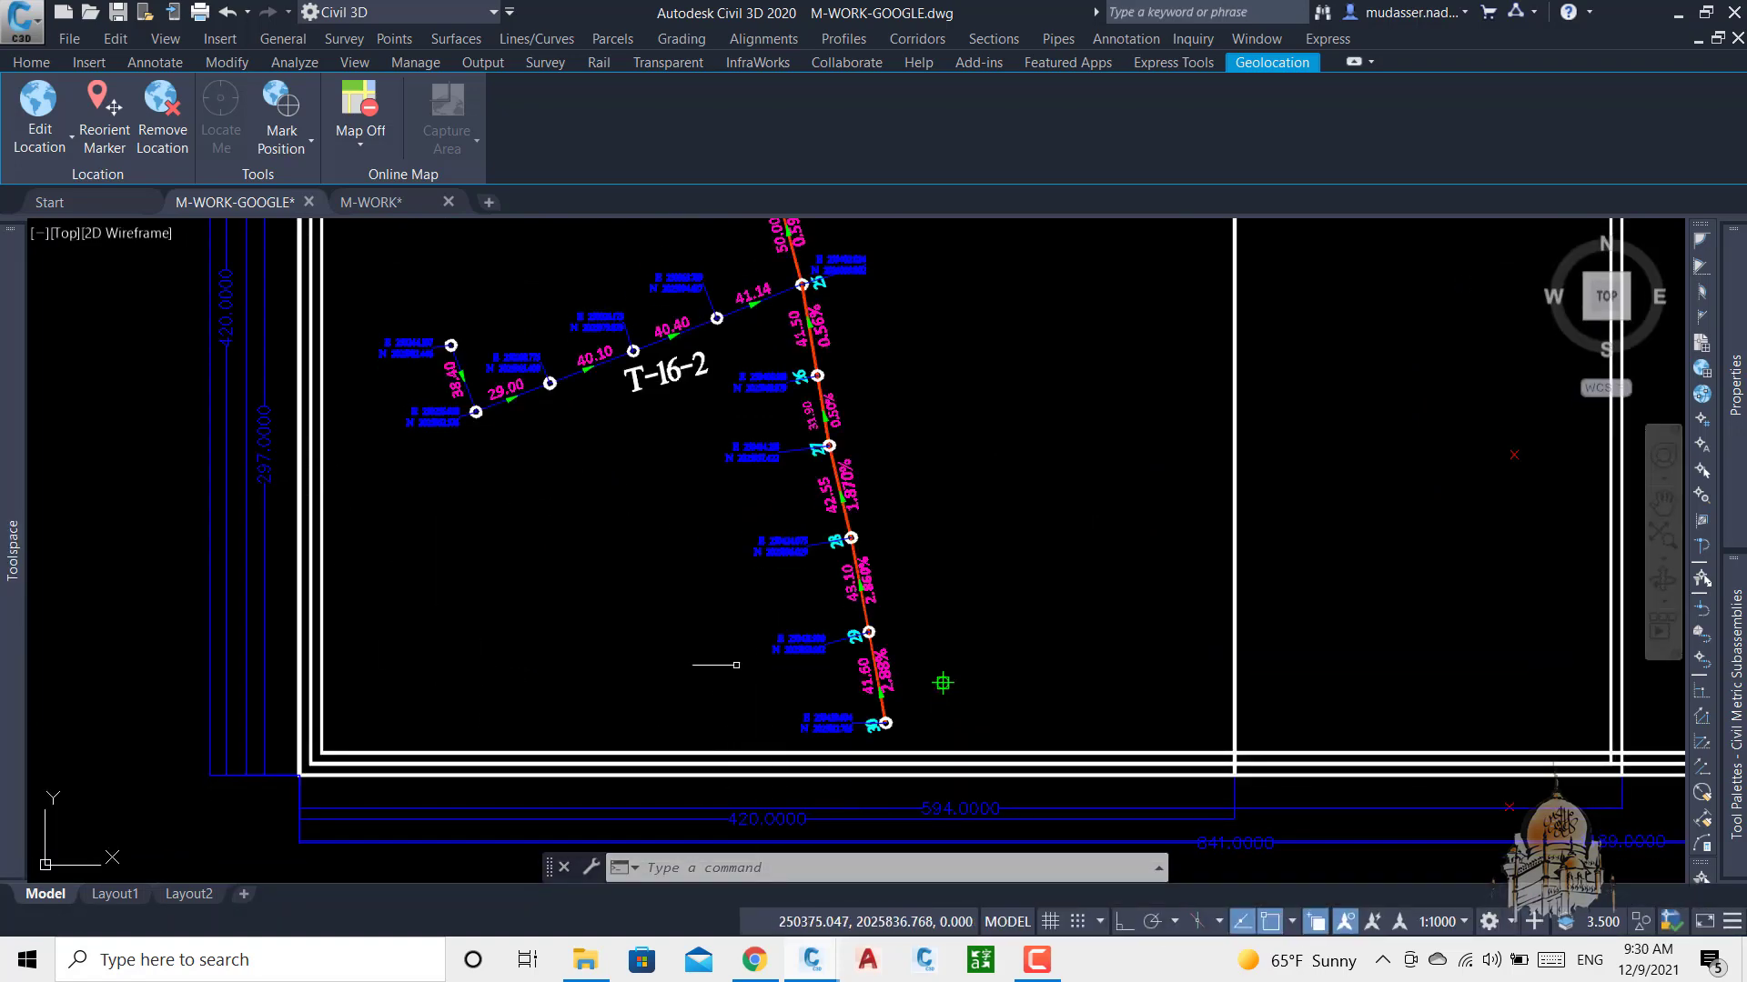
scroll(719, 659, down, 5)
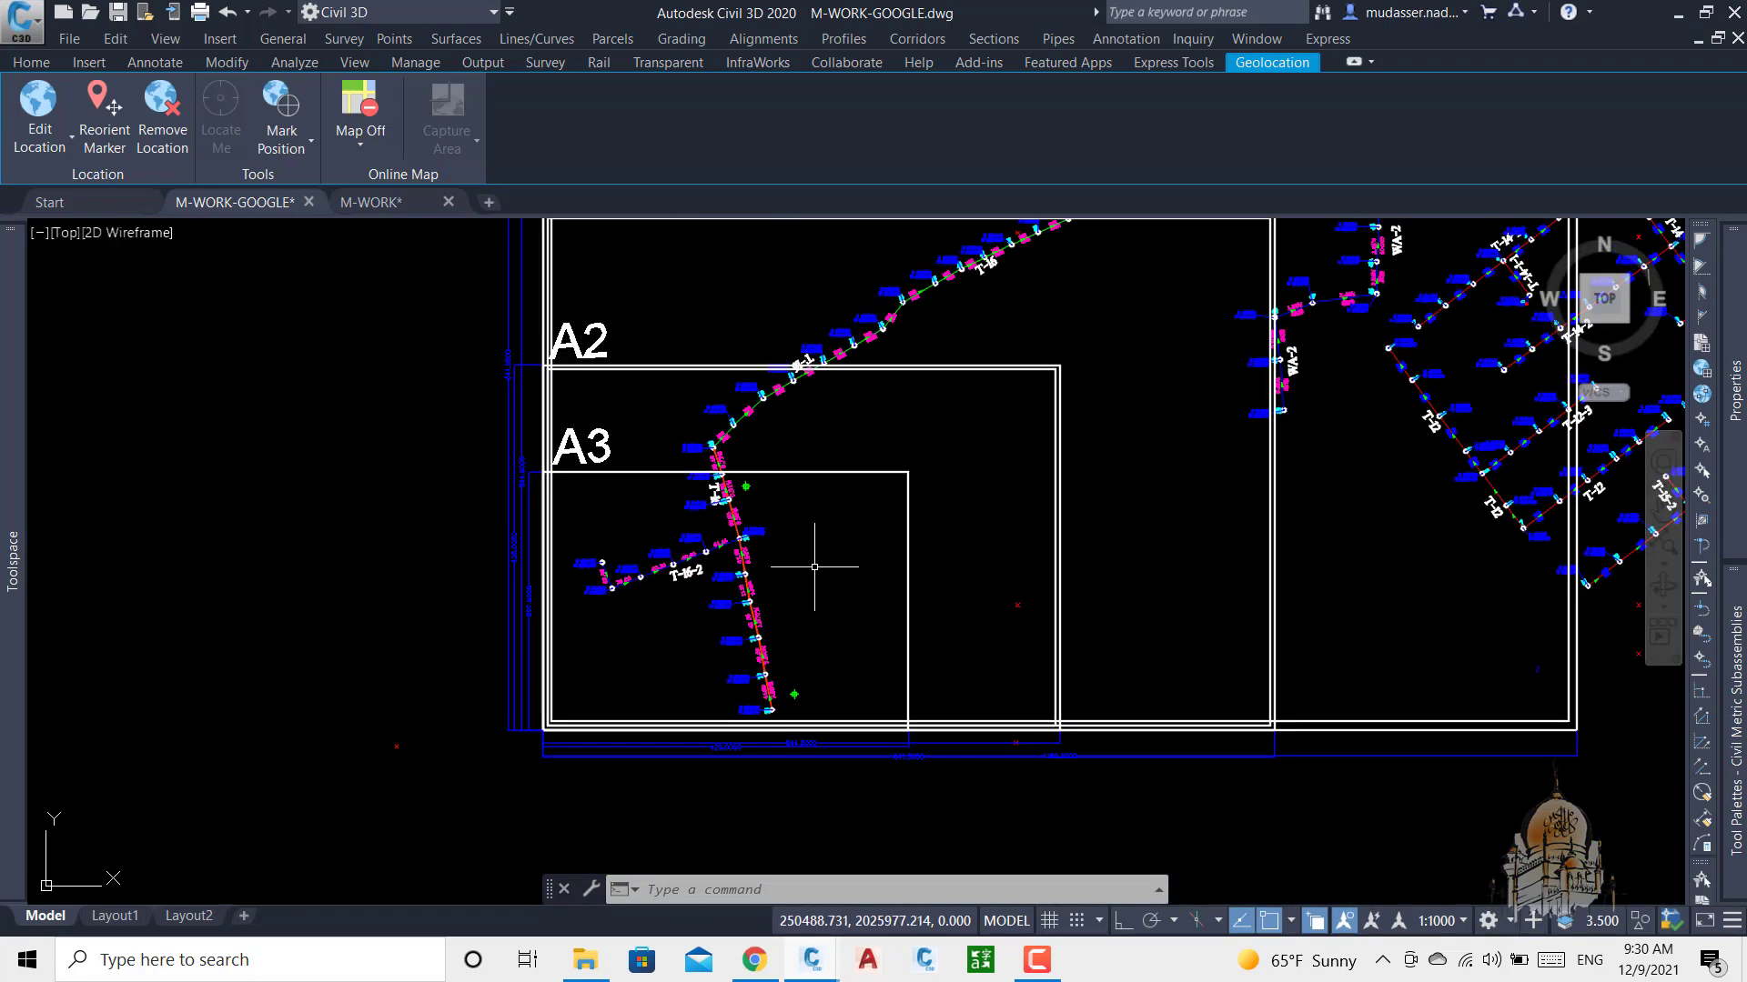
mouse_move(715, 538)
middle_down()
mouse_move(628, 428)
mouse_move(670, 394)
mouse_move(733, 440)
mouse_move(719, 466)
mouse_move(707, 453)
middle_up()
middle_drag(763, 379, 633, 588)
scroll(912, 471, down, 2)
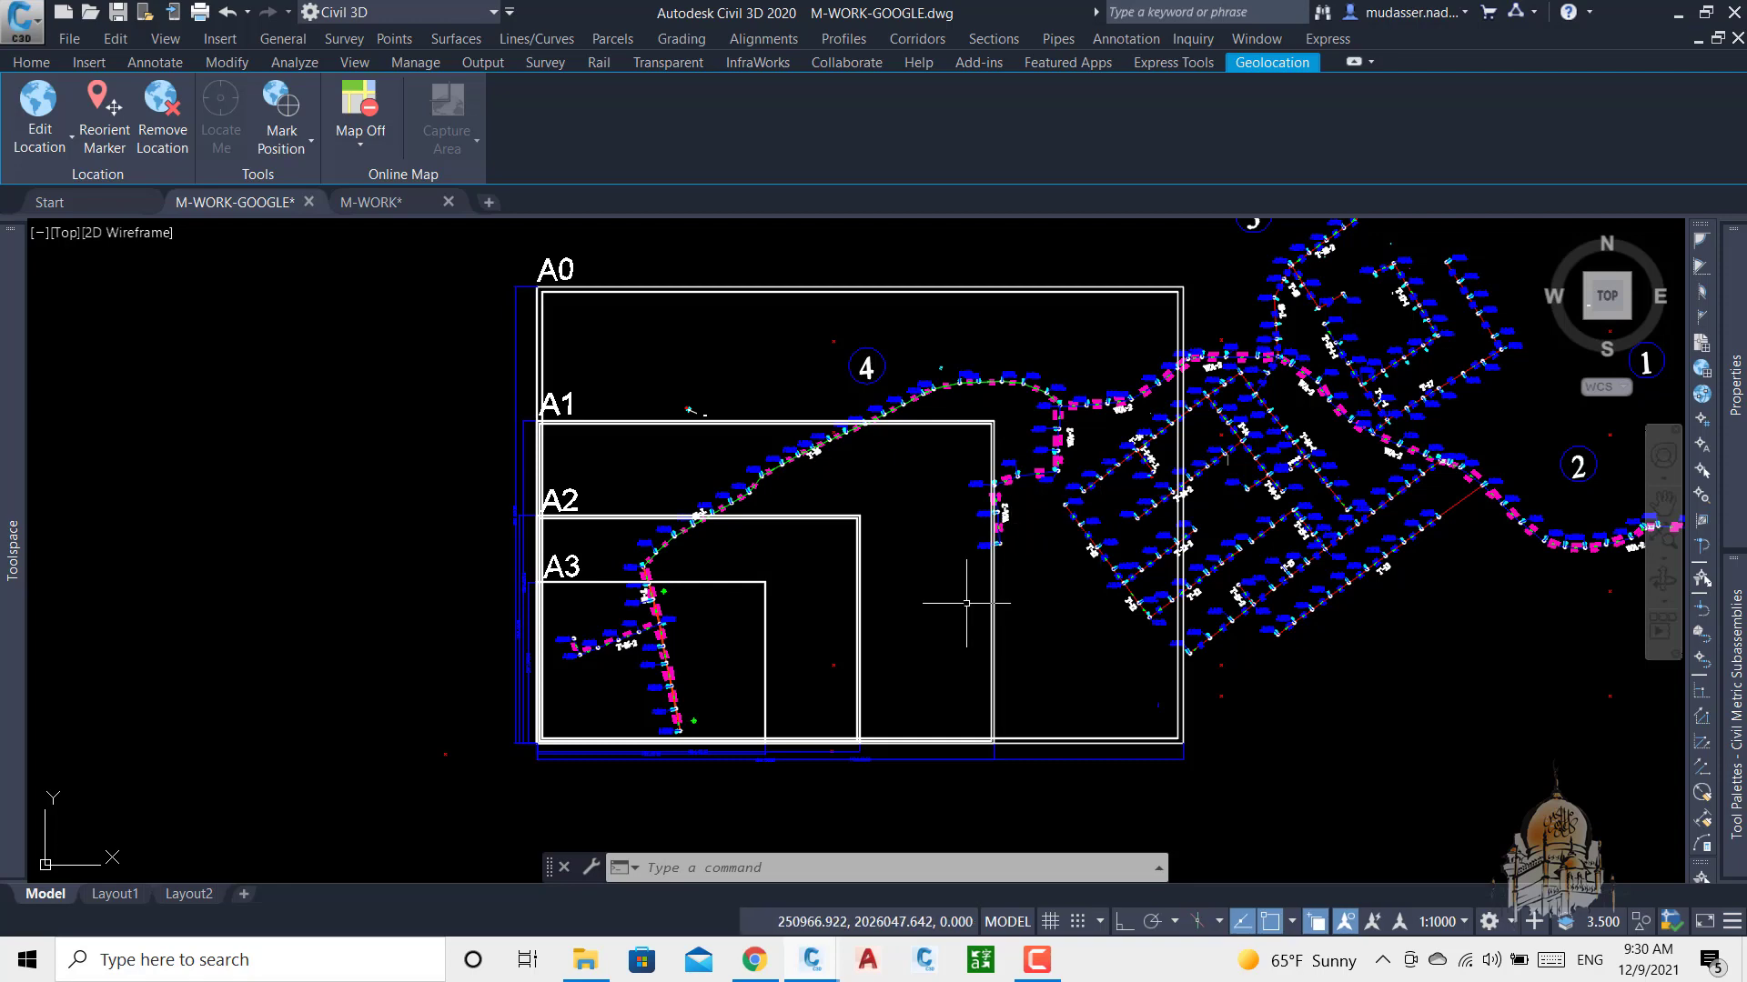
Step: Minimise the drawing, open Google Earth Pro, dismiss the start-up tips and bring the Arabian Peninsula into view
click(1677, 14)
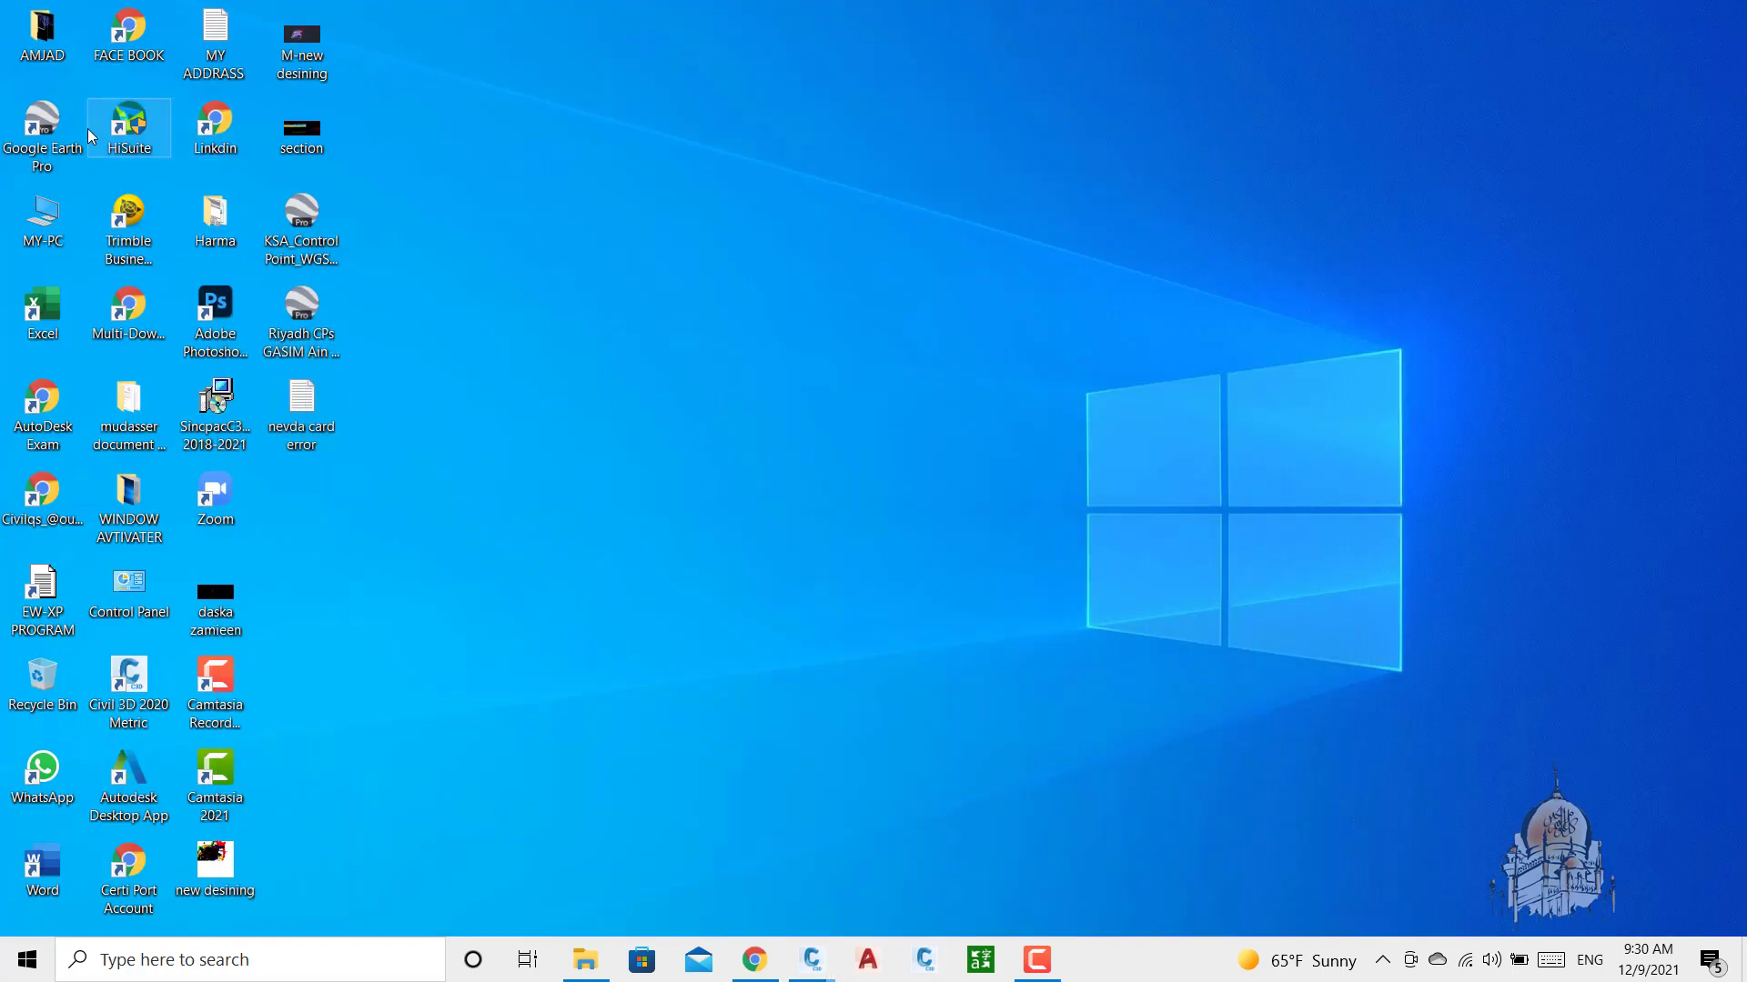
double_click(65, 141)
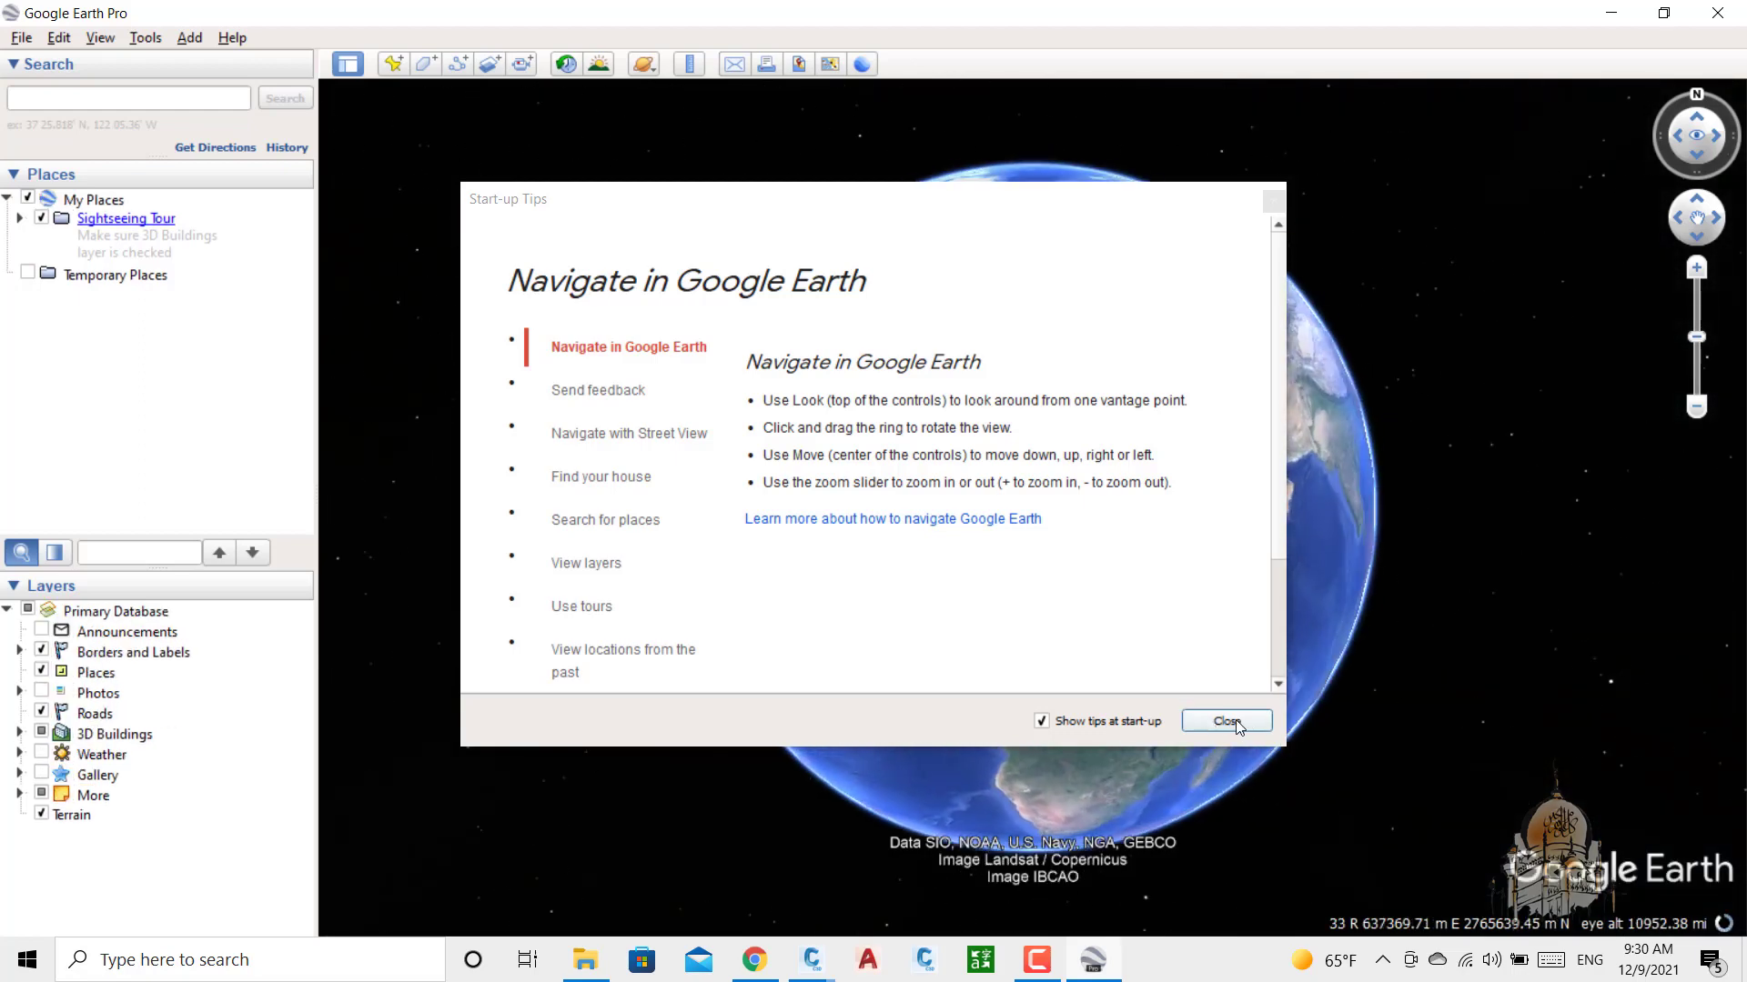
click(1235, 721)
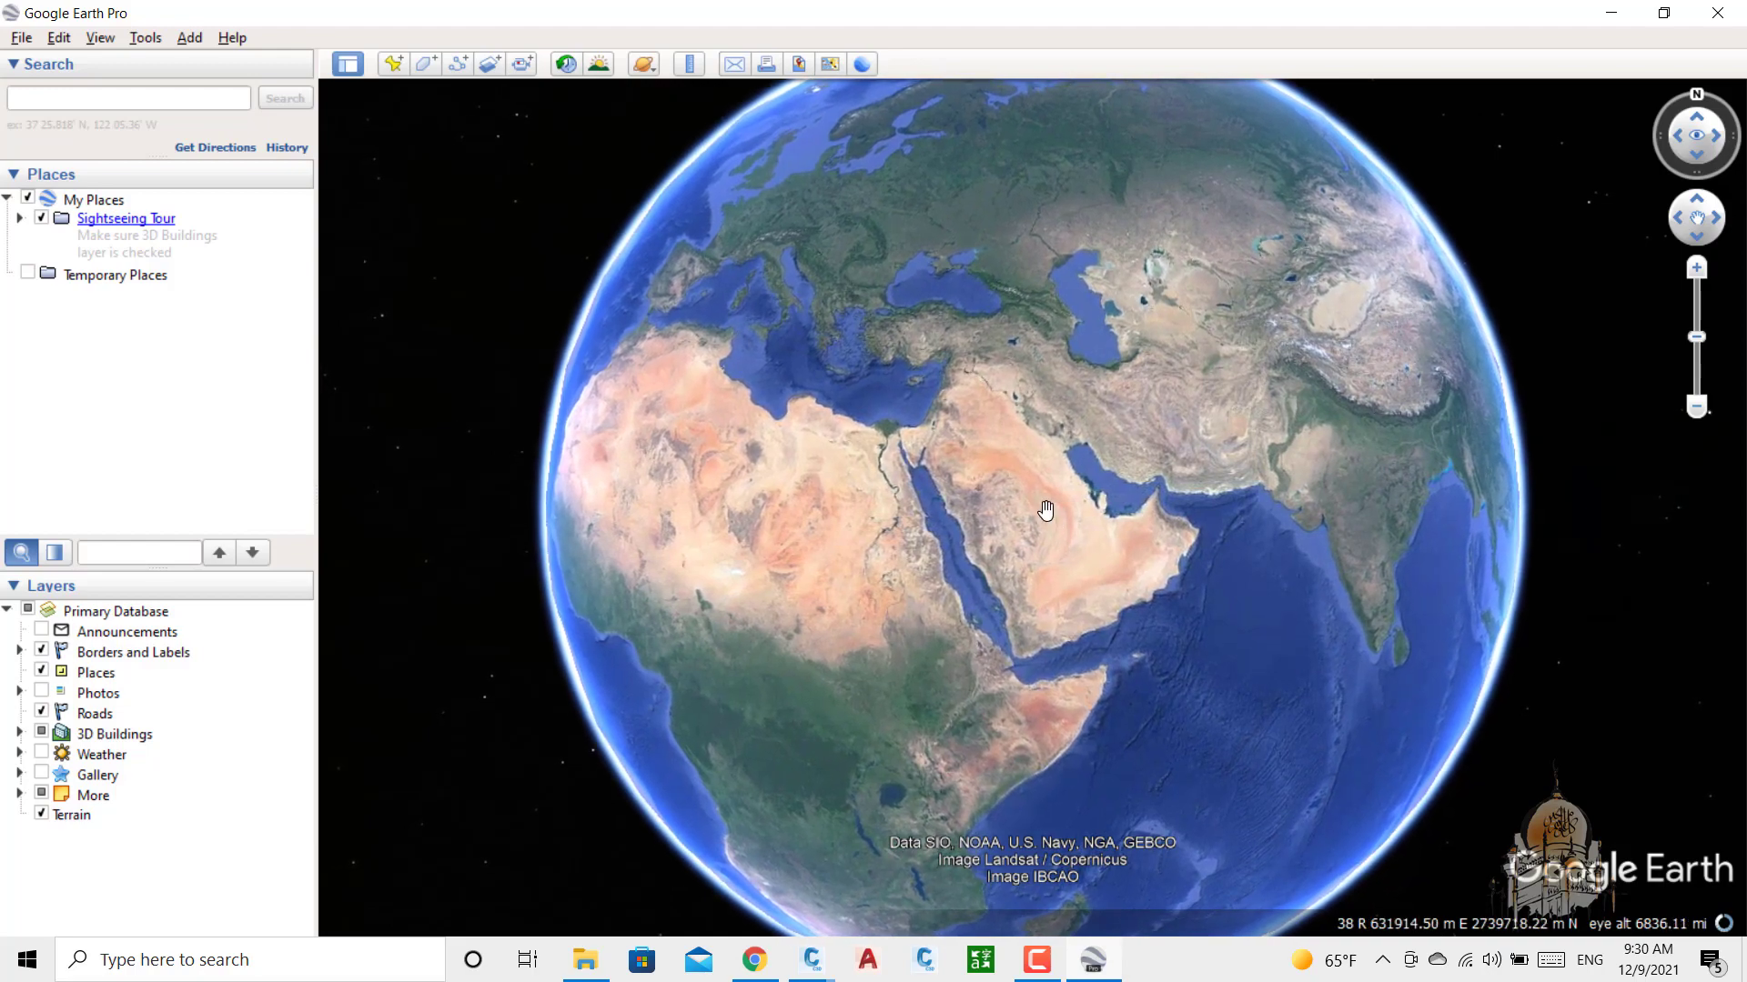
scroll(1044, 518, up, 3)
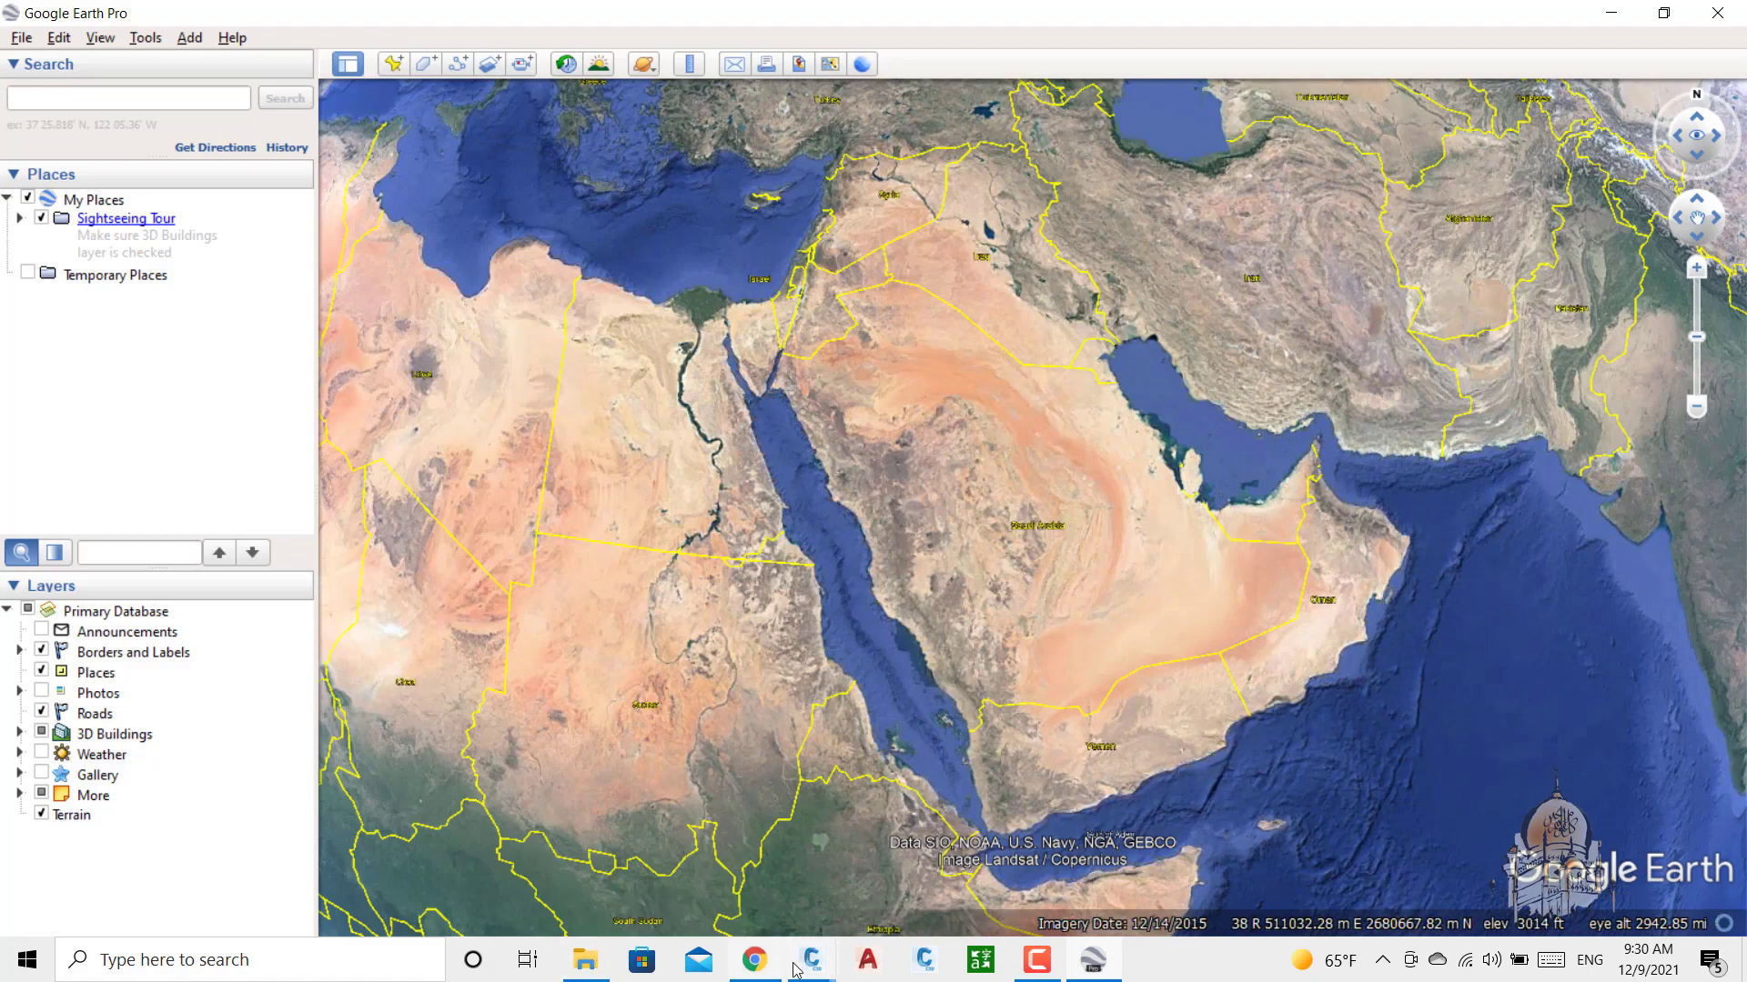
Step: Switch to the M-WORK-GOOGLE drawing in Civil 3D and read the easting and northing of manhole 30 at the lower end of line T-16
mouse_move(812, 962)
click(751, 892)
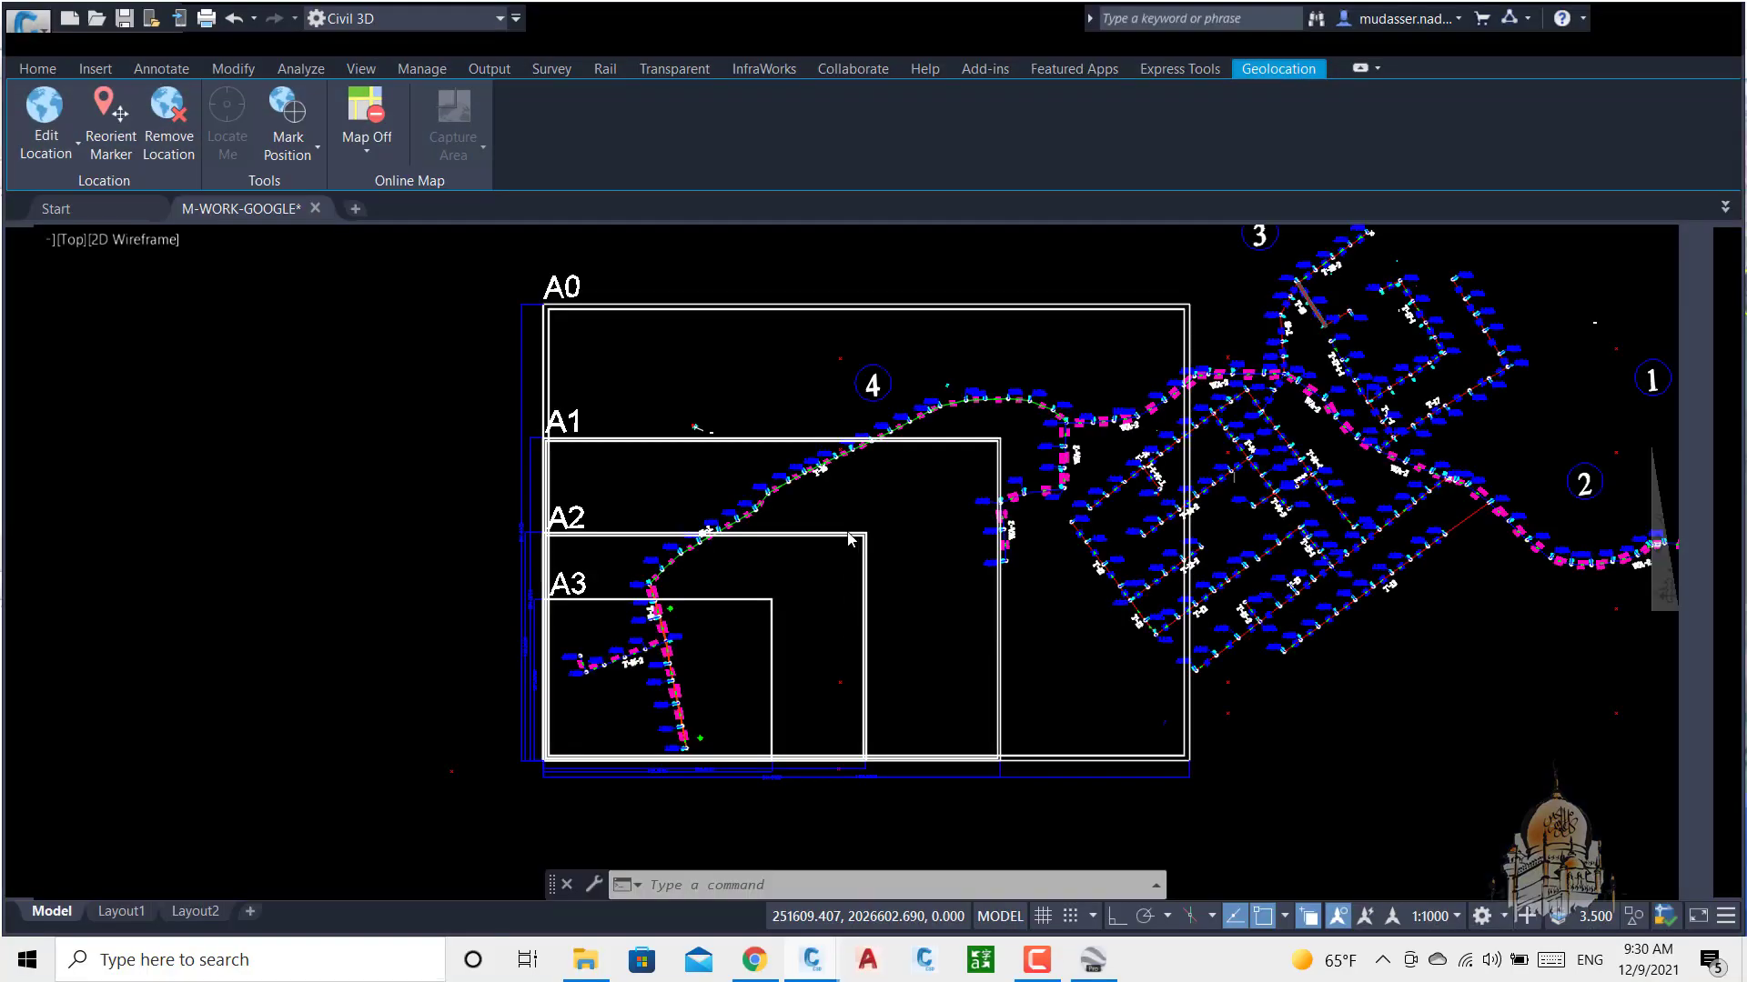
scroll(678, 767, up, 2)
scroll(677, 767, up, 8)
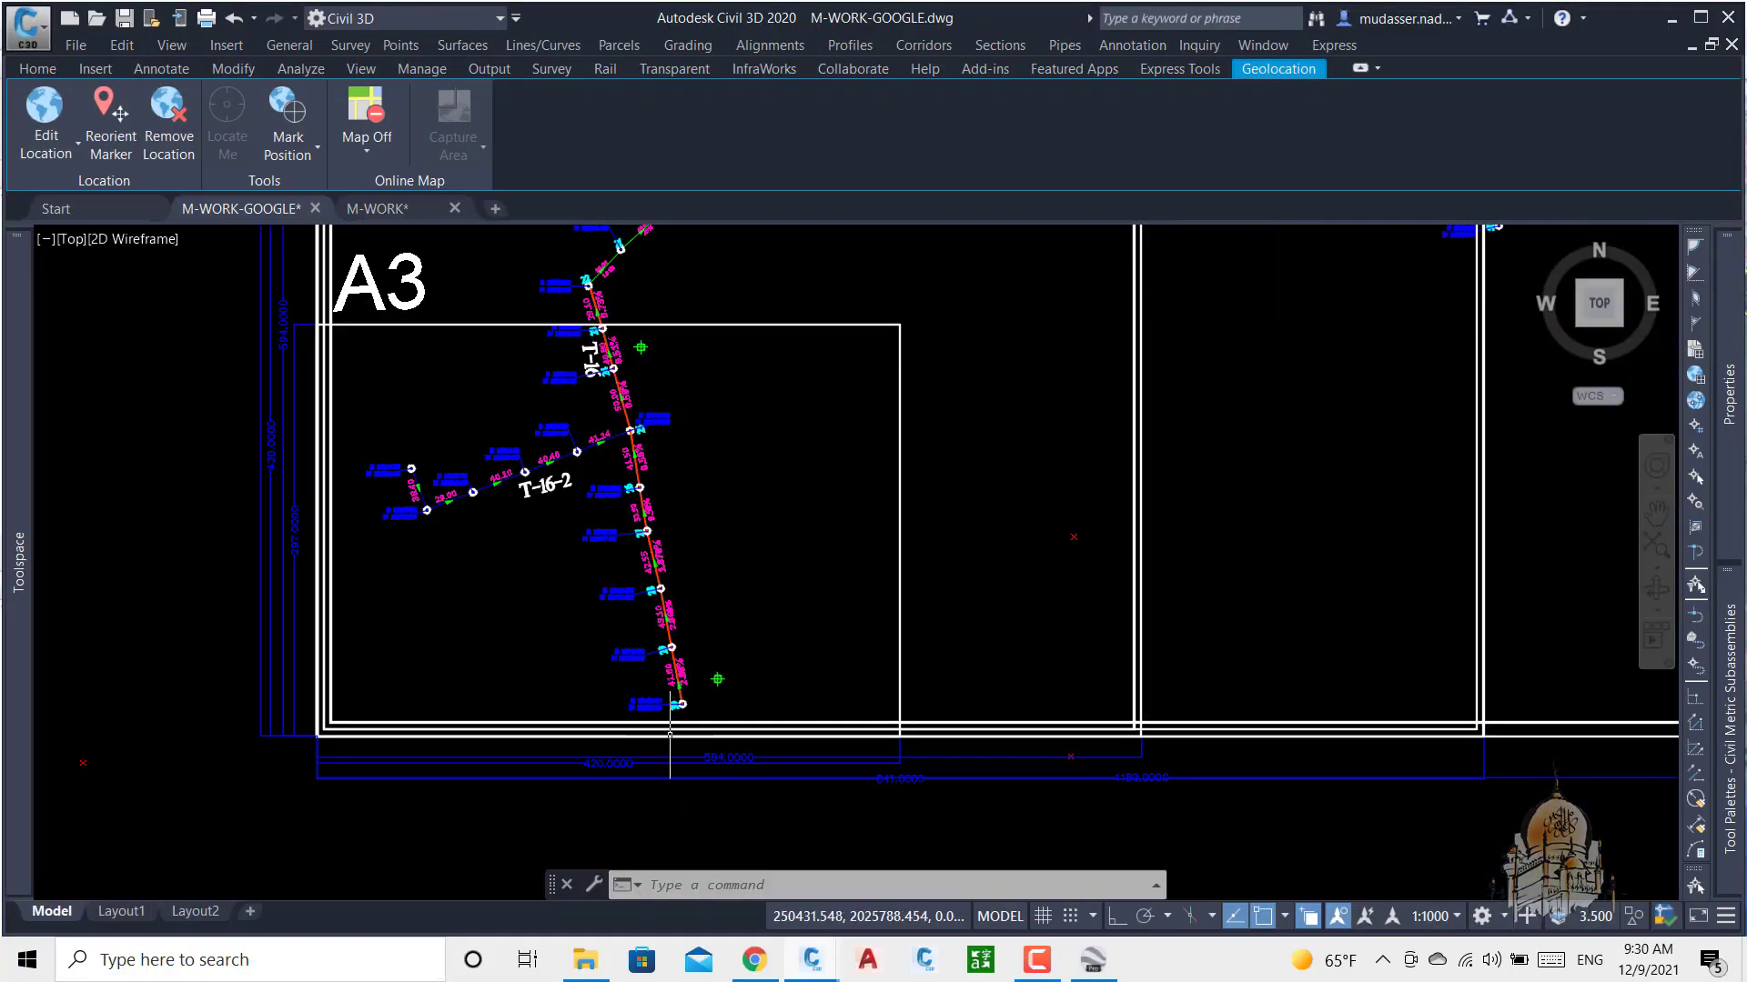
scroll(554, 624, up, 4)
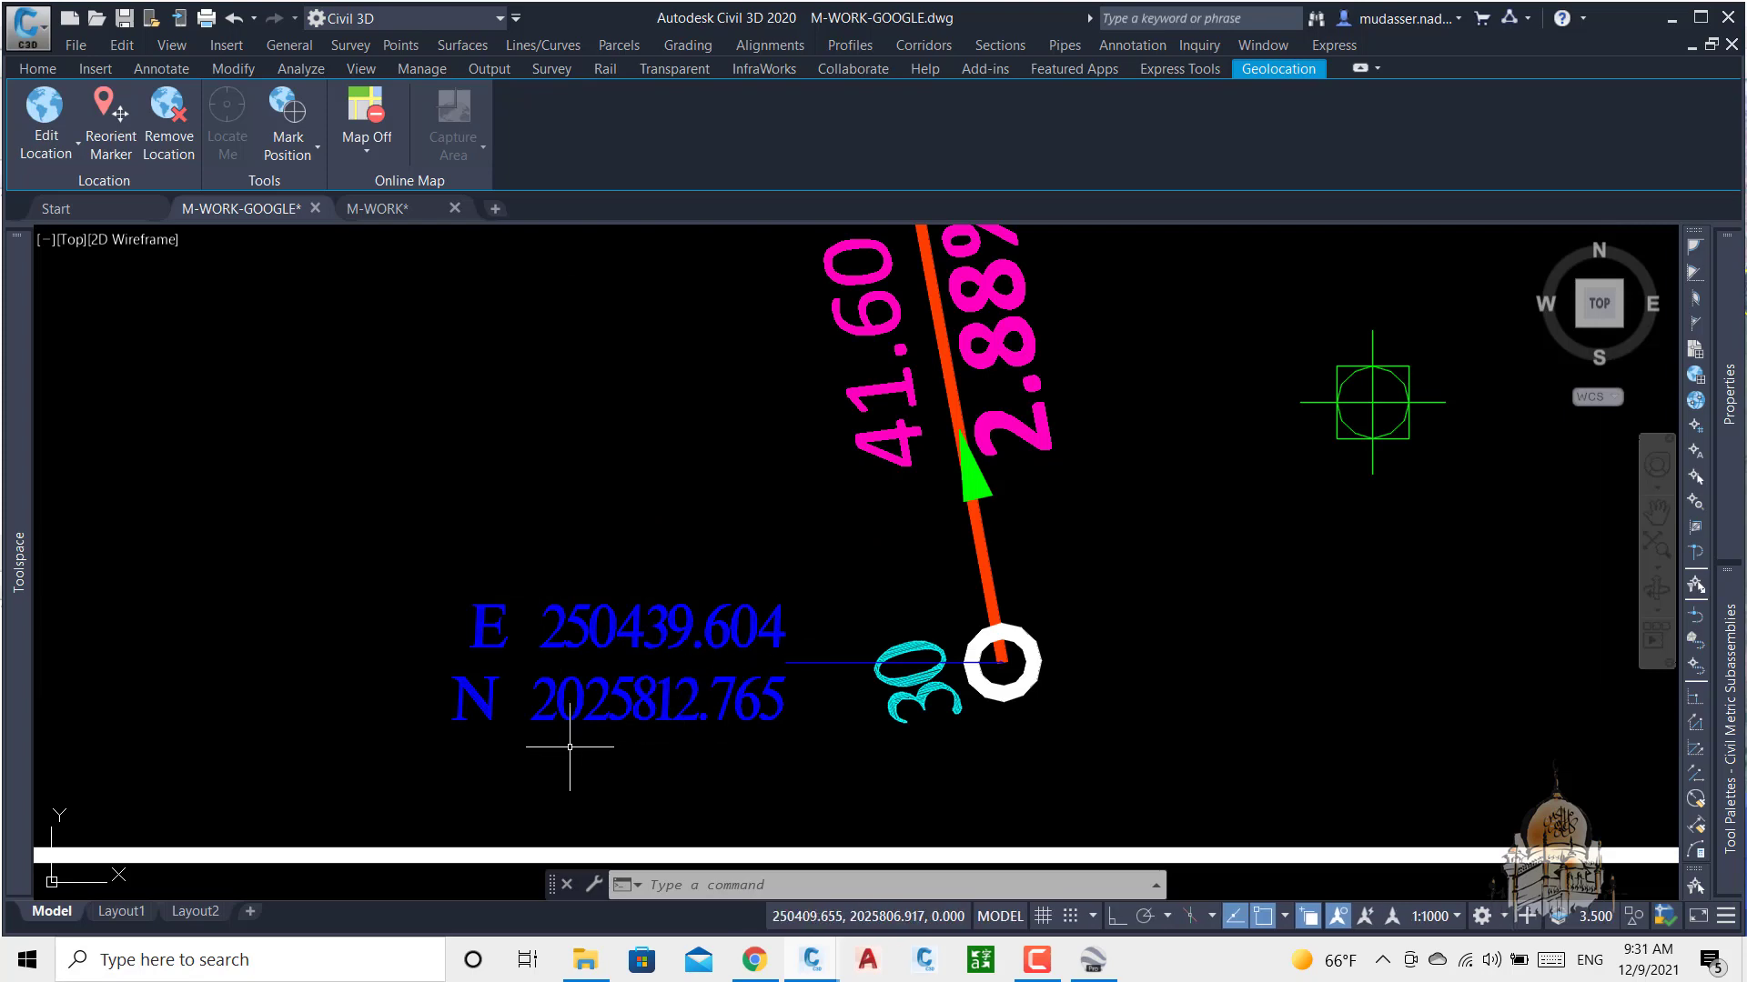
click(1096, 965)
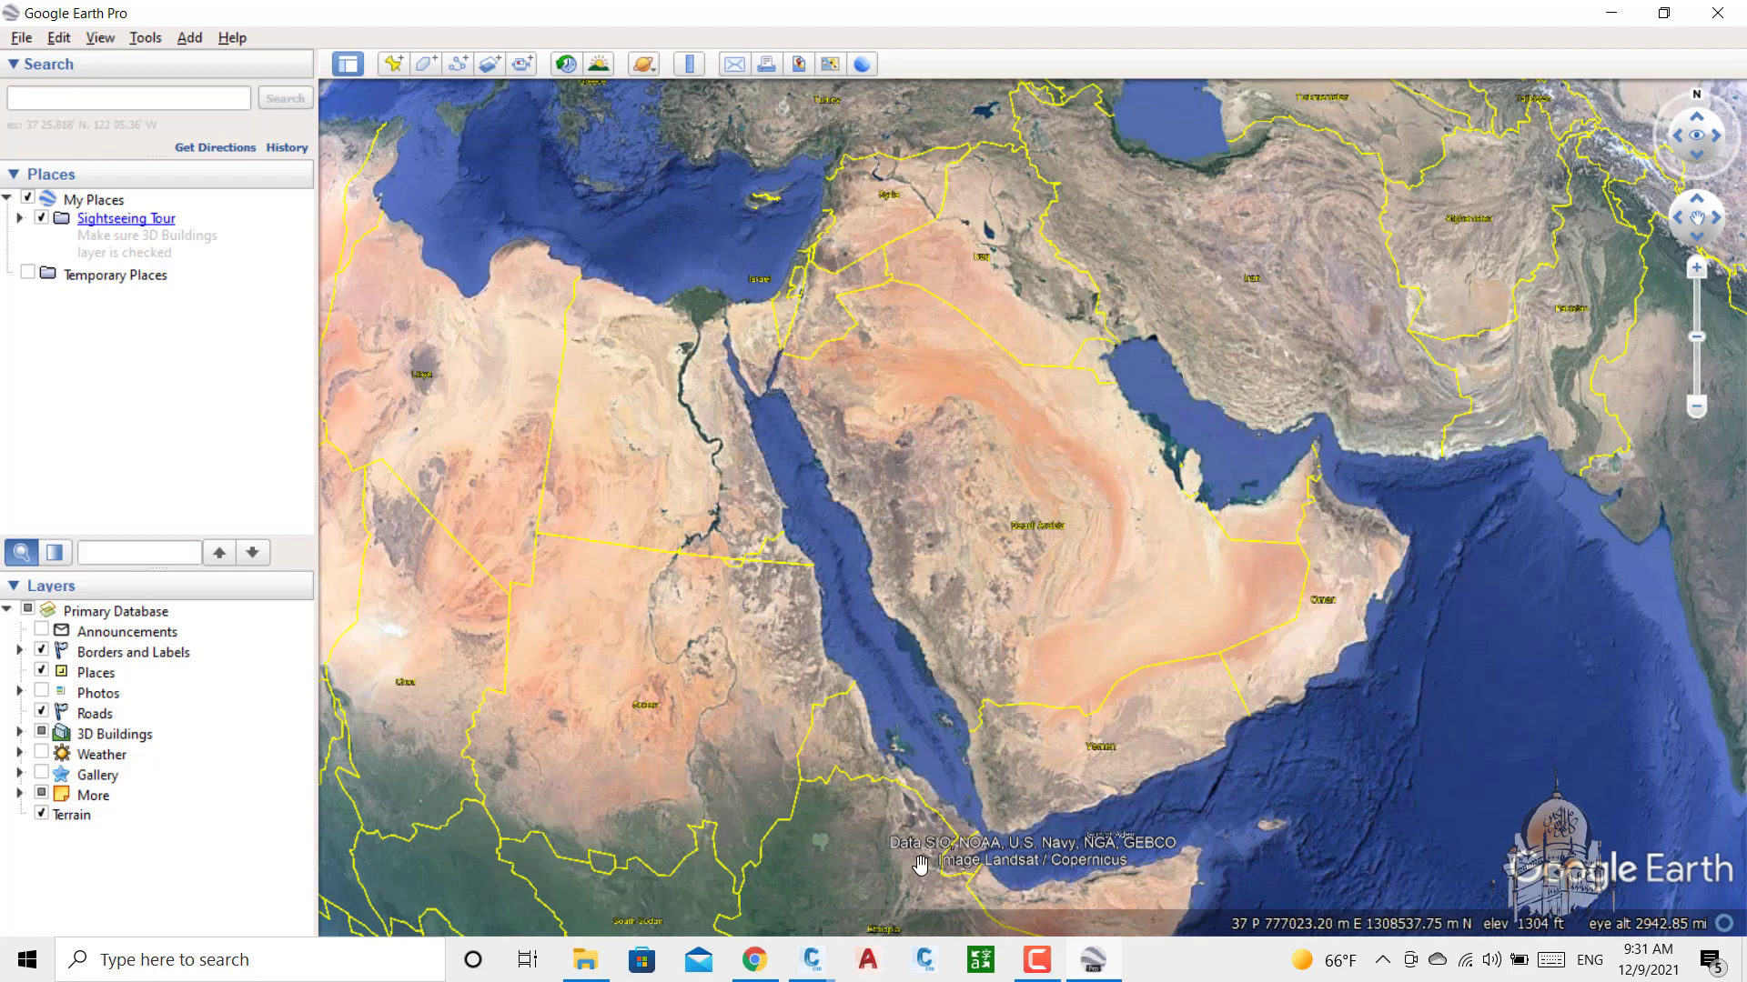
click(1033, 962)
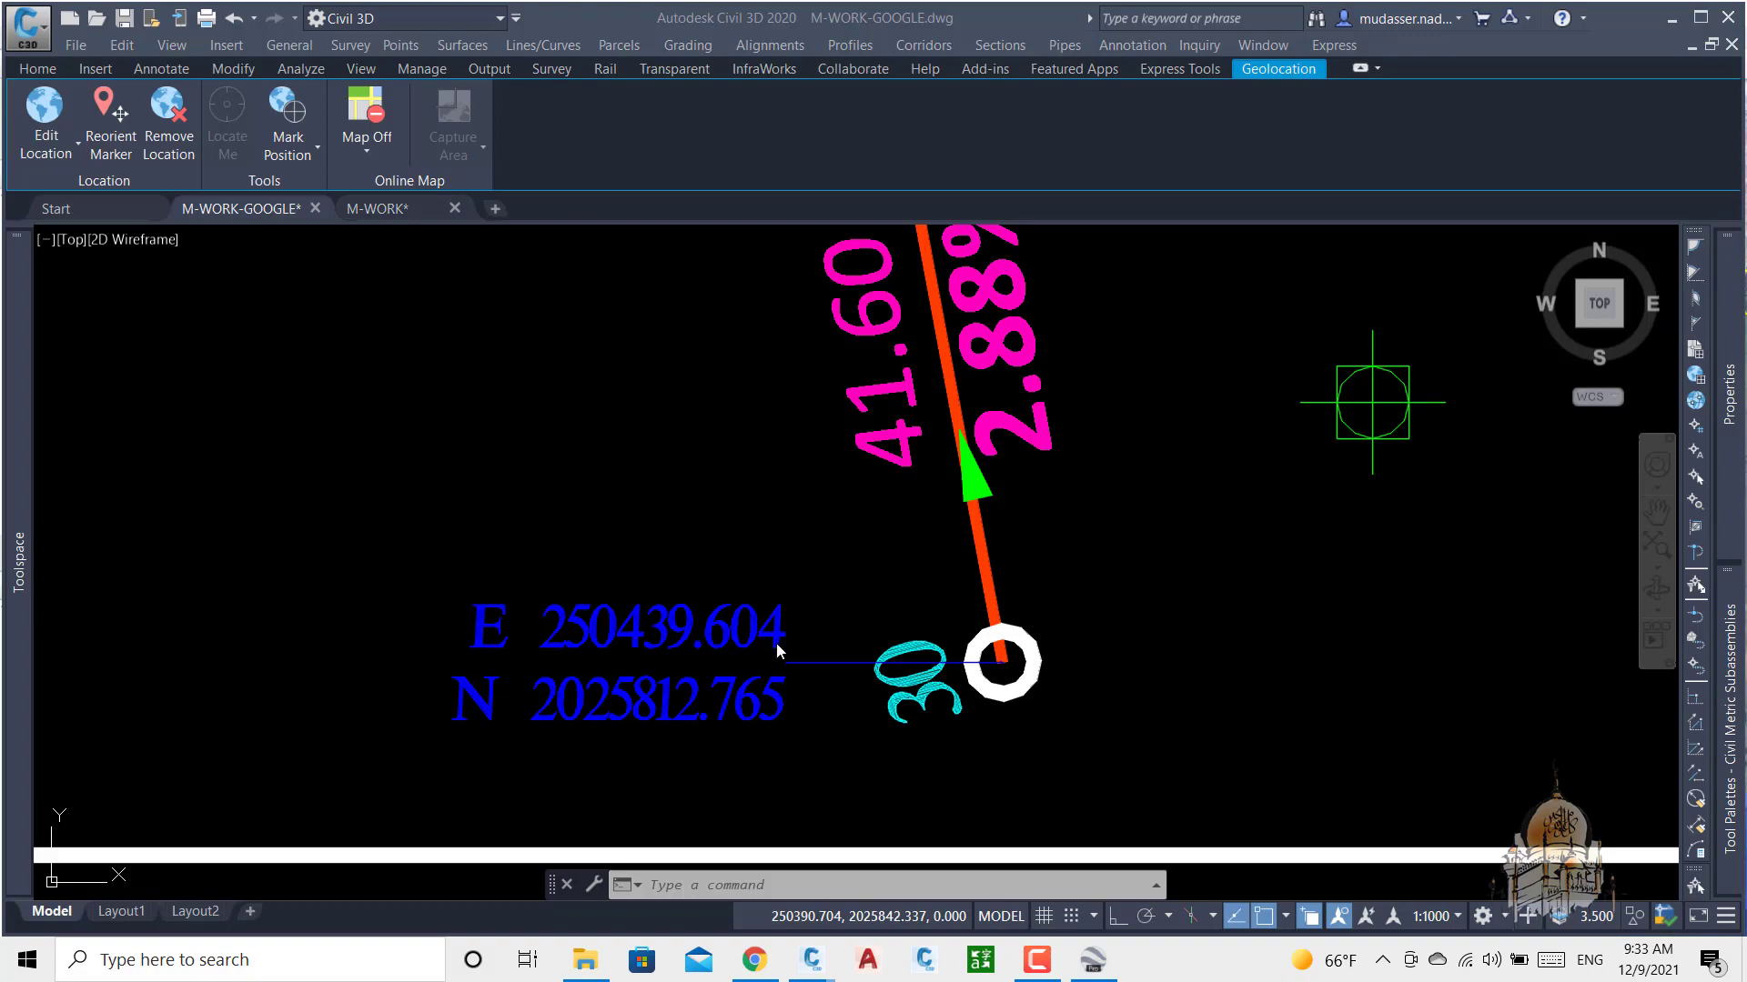
Step: Switch to Google Earth Pro and start a new placemark named "ext mh" in southwestern Saudi Arabia
click(1091, 962)
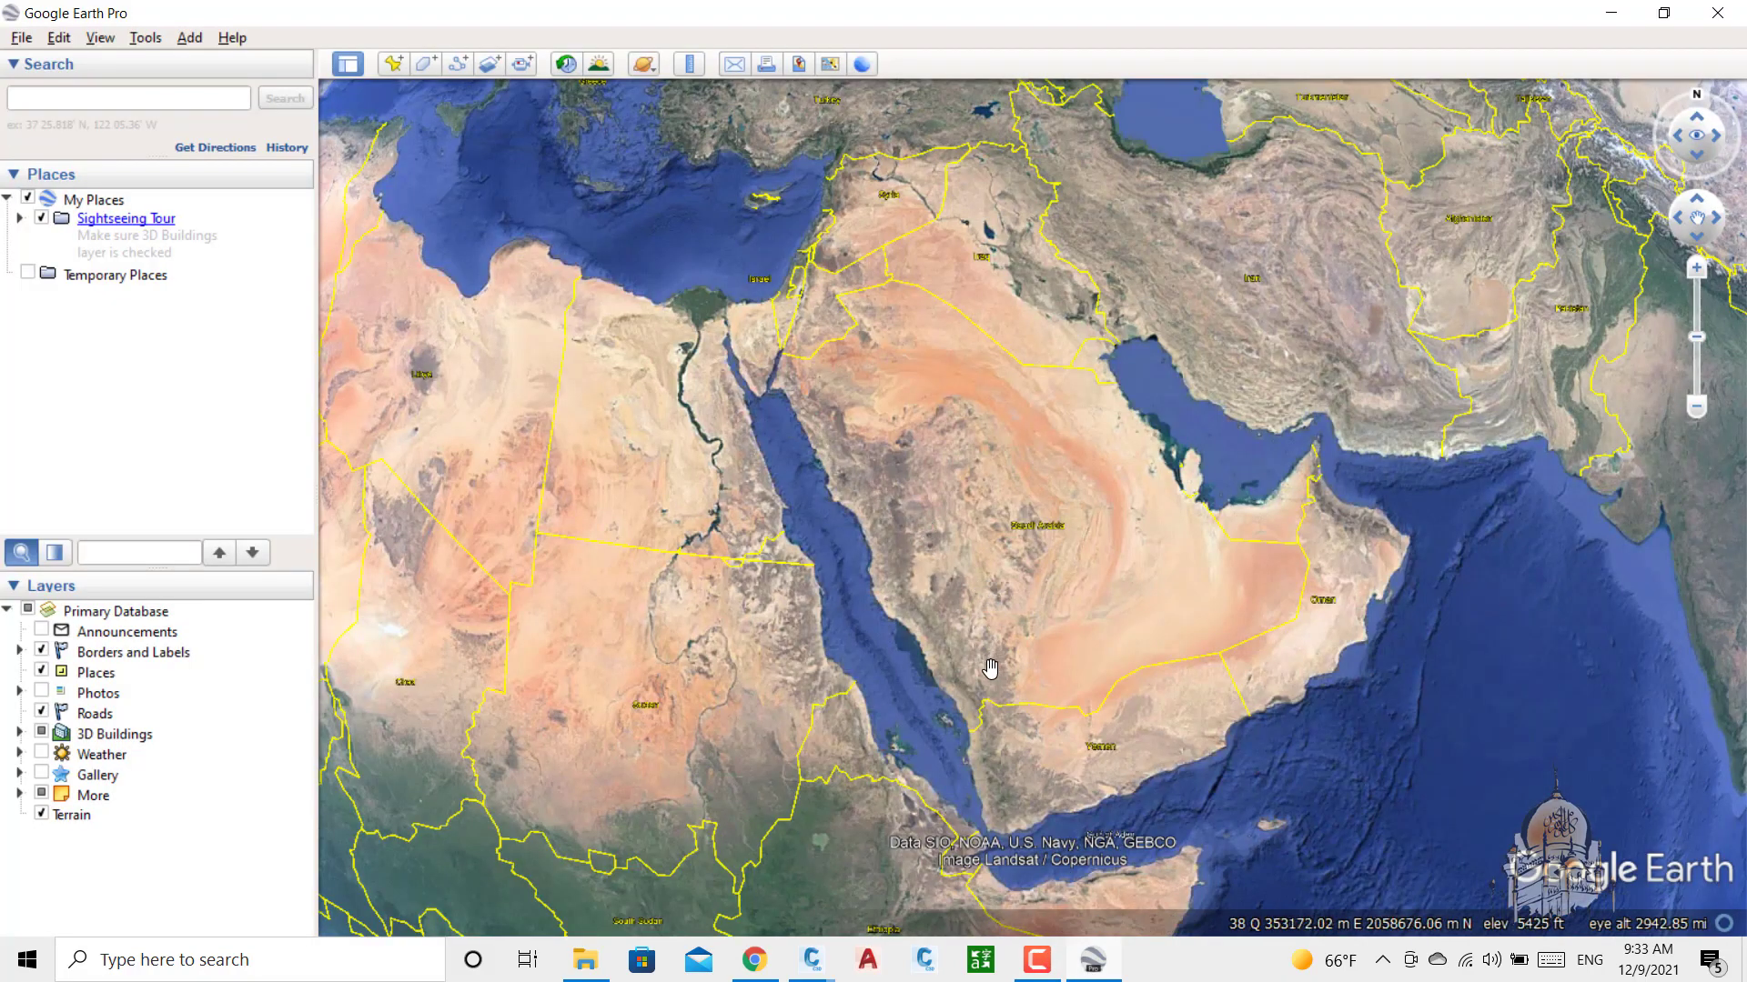
scroll(968, 688, up, 4)
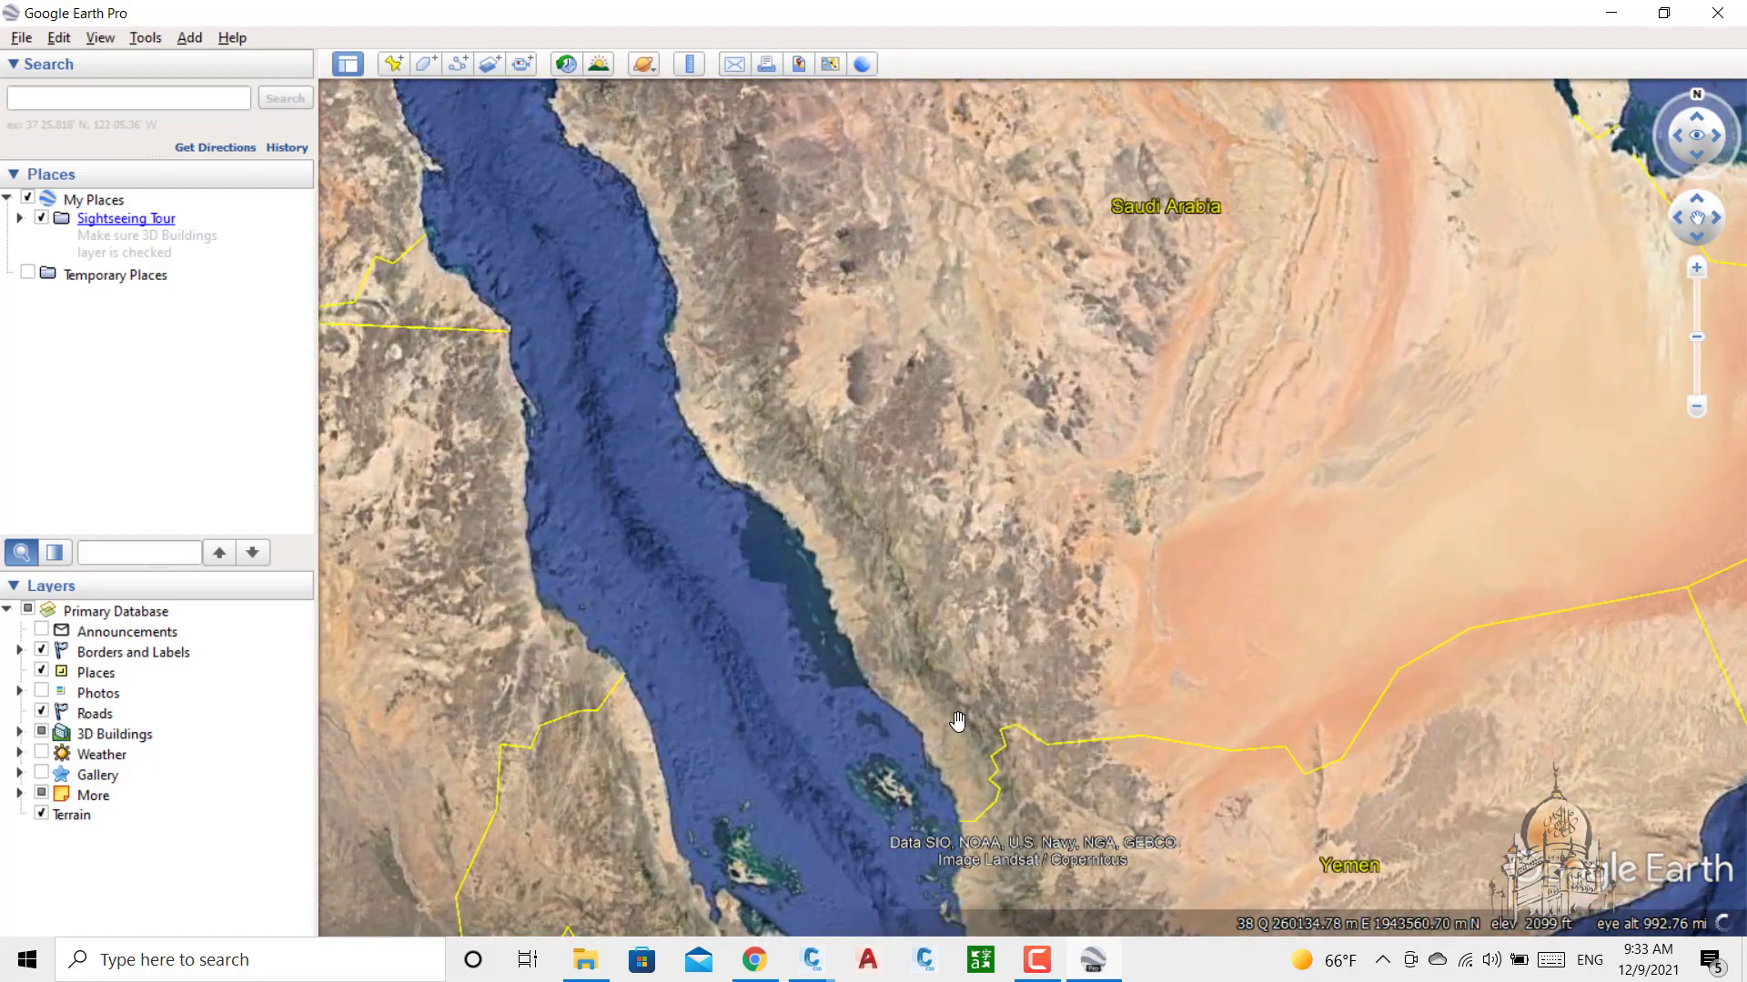
click(397, 70)
drag(327, 77, 233, 178)
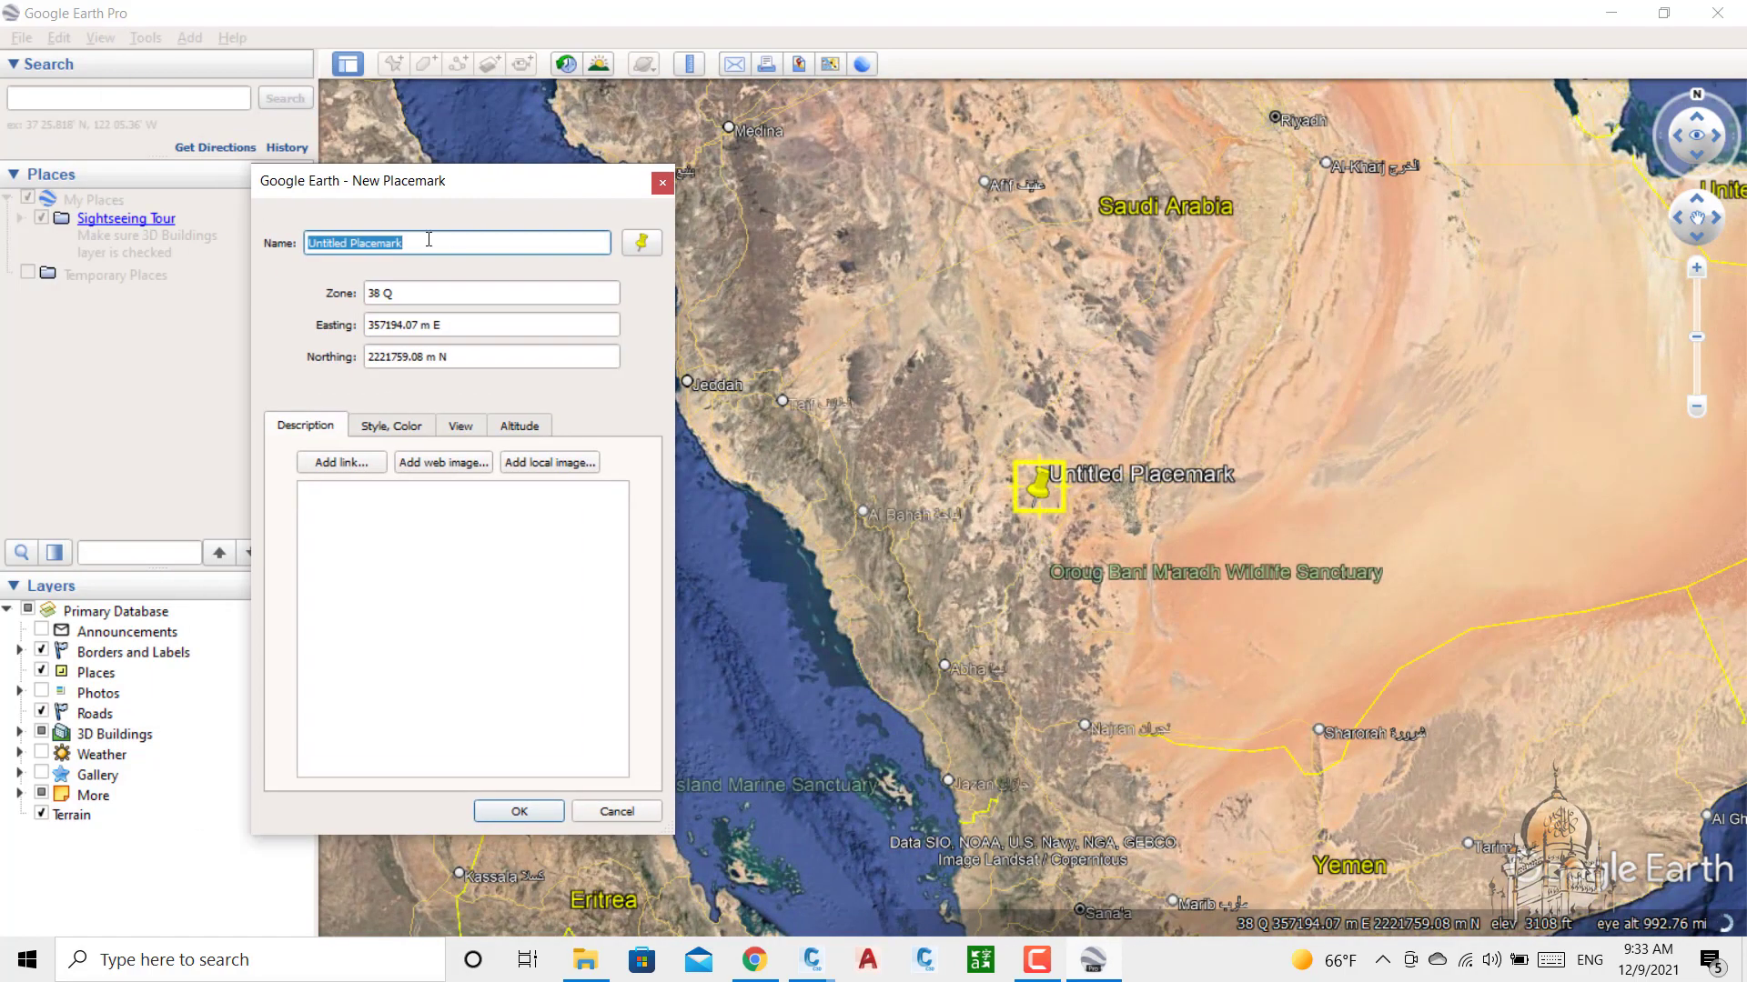
key(BackSpace)
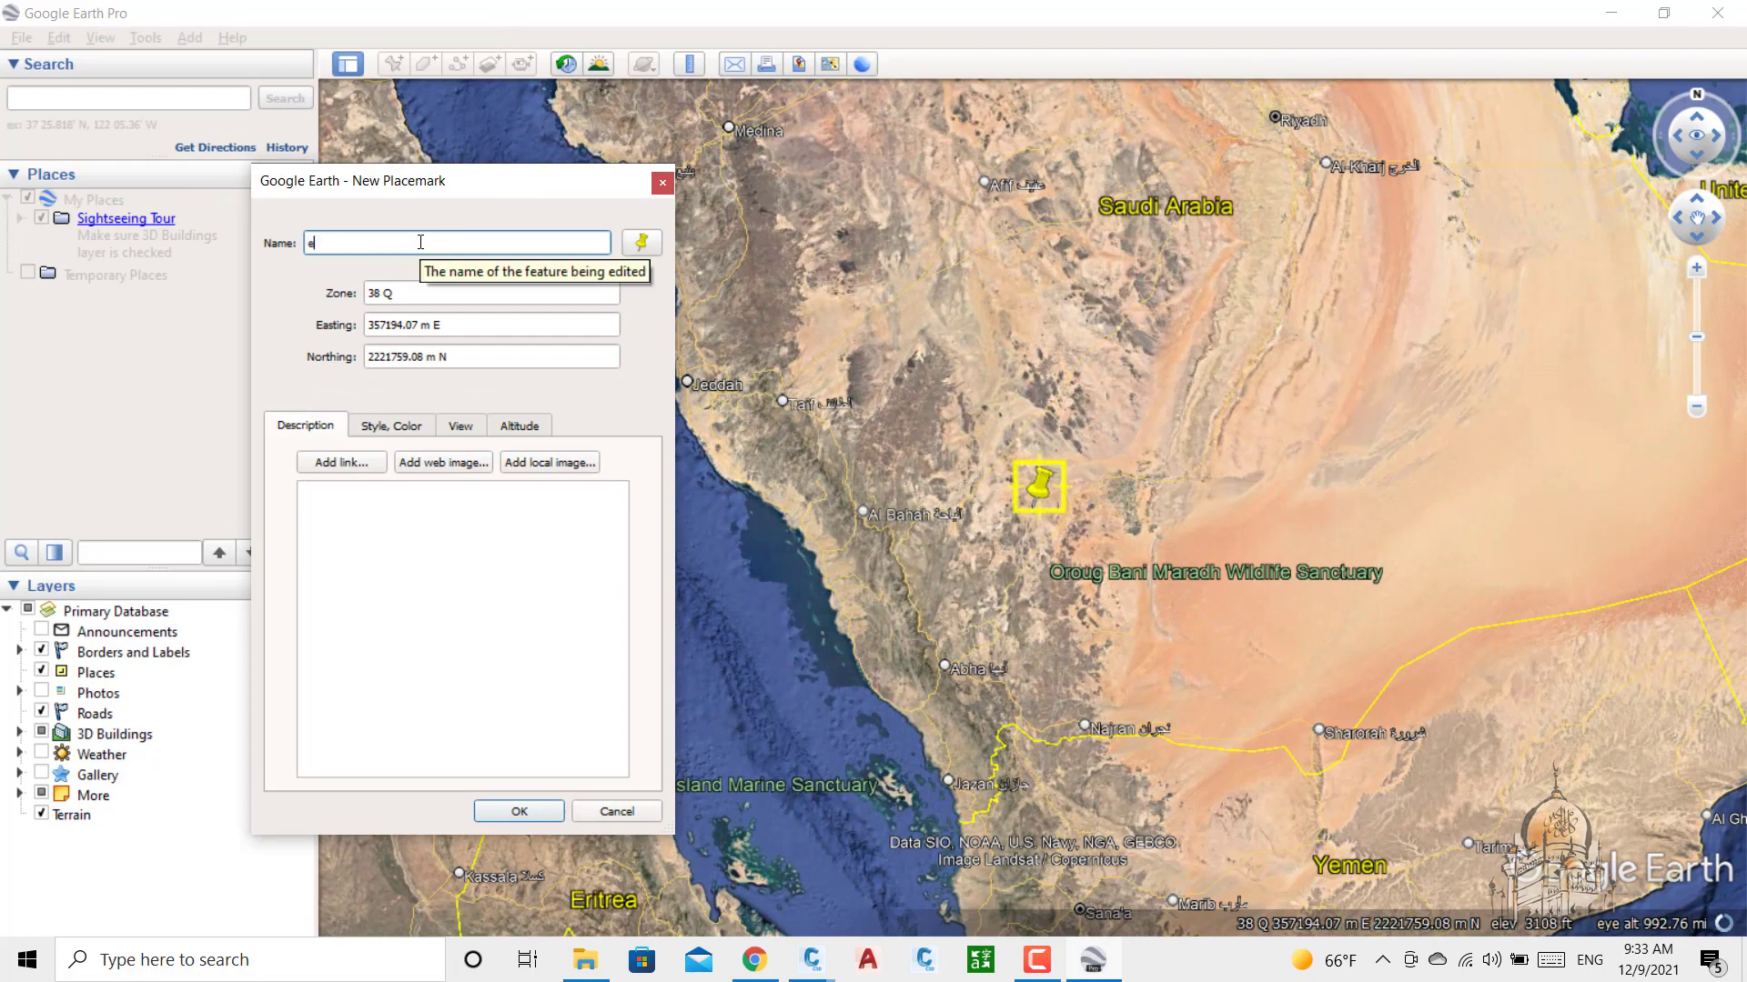
text(ext mh)
Step: Set the new placemark's easting to 250439.604
click(446, 323)
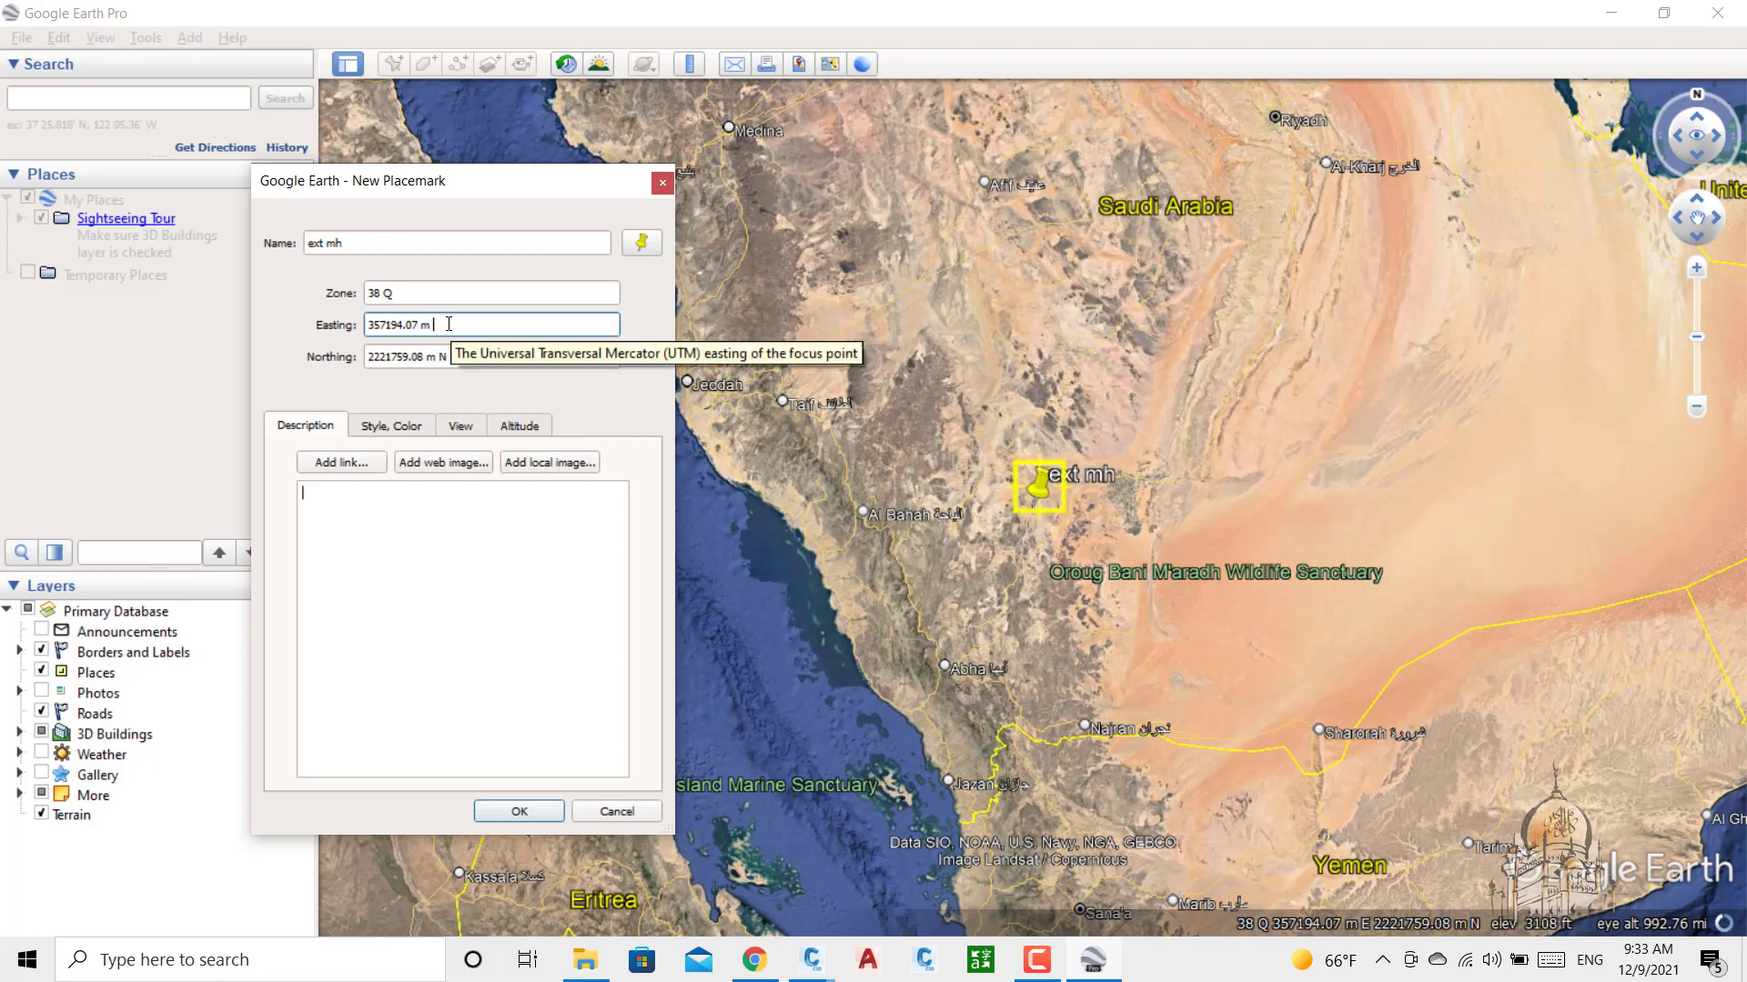
key(BackSpace)
key(BackSpace)
key(BackSpace)
key(BackSpace)
key(BackSpace)
key(BackSpace)
key(BackSpace)
key(BackSpace)
key(BackSpace)
key(BackSpace)
key(BackSpace)
key(BackSpace)
text(250439.604)
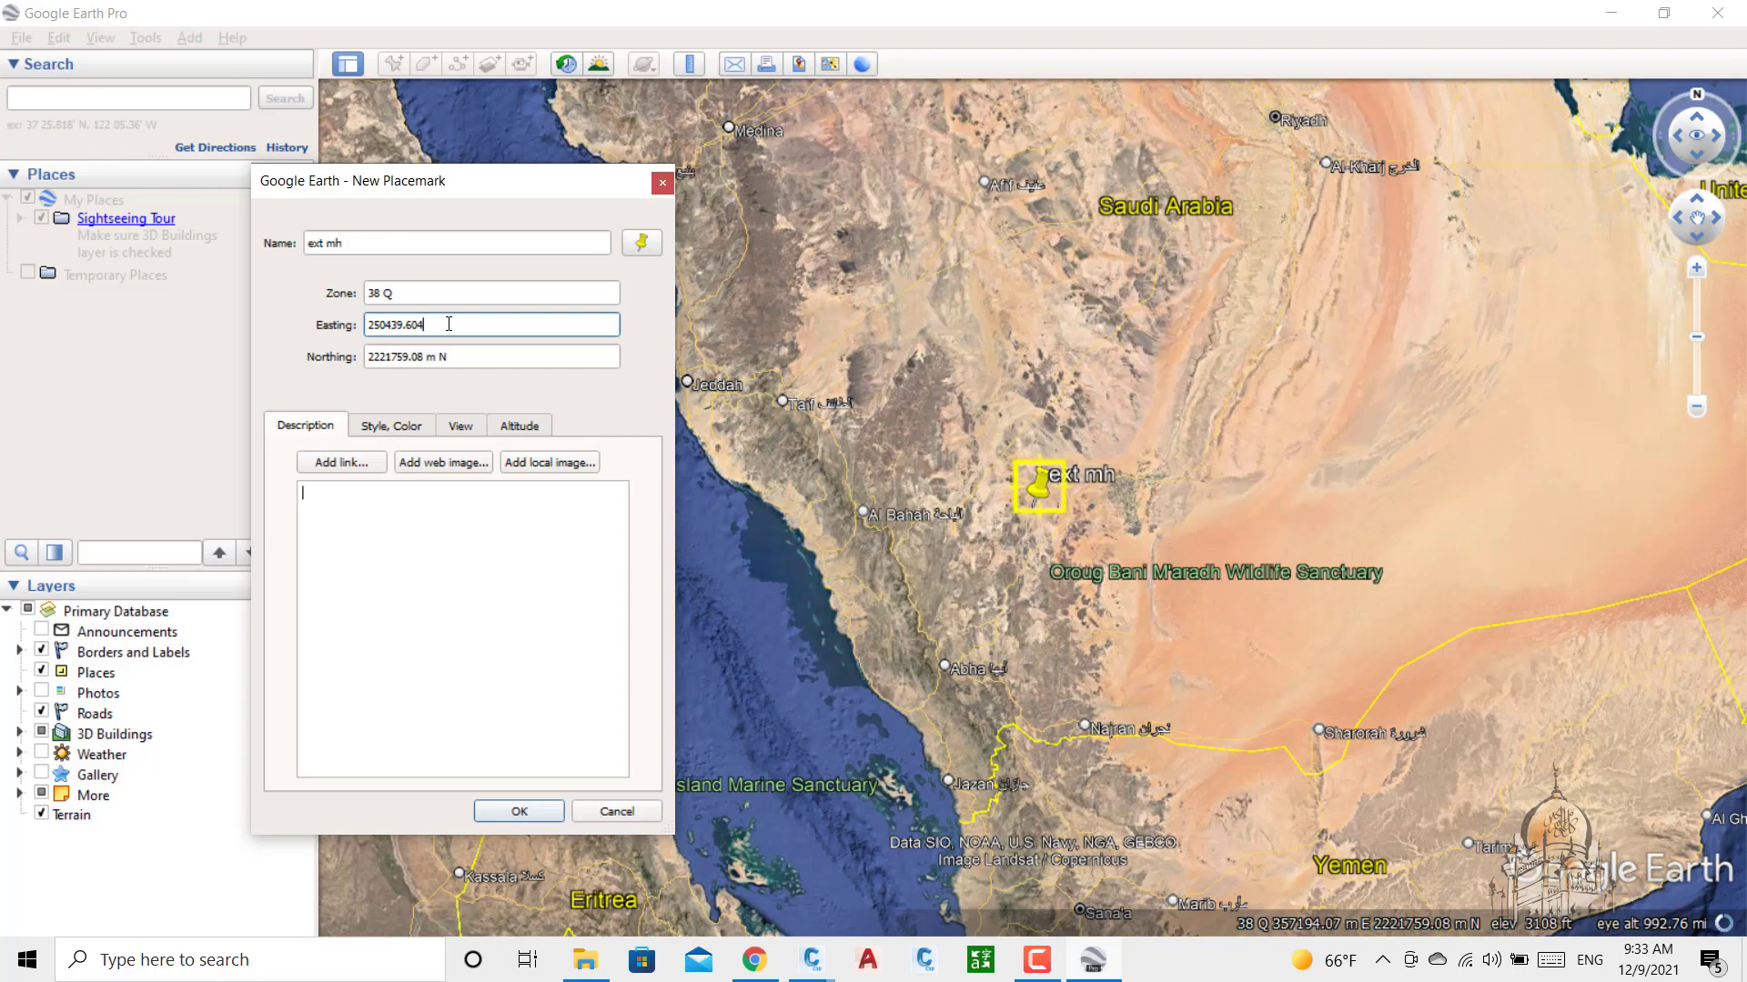
Step: Set the placemark's northing to 2025812.765 and save the placemark
click(471, 356)
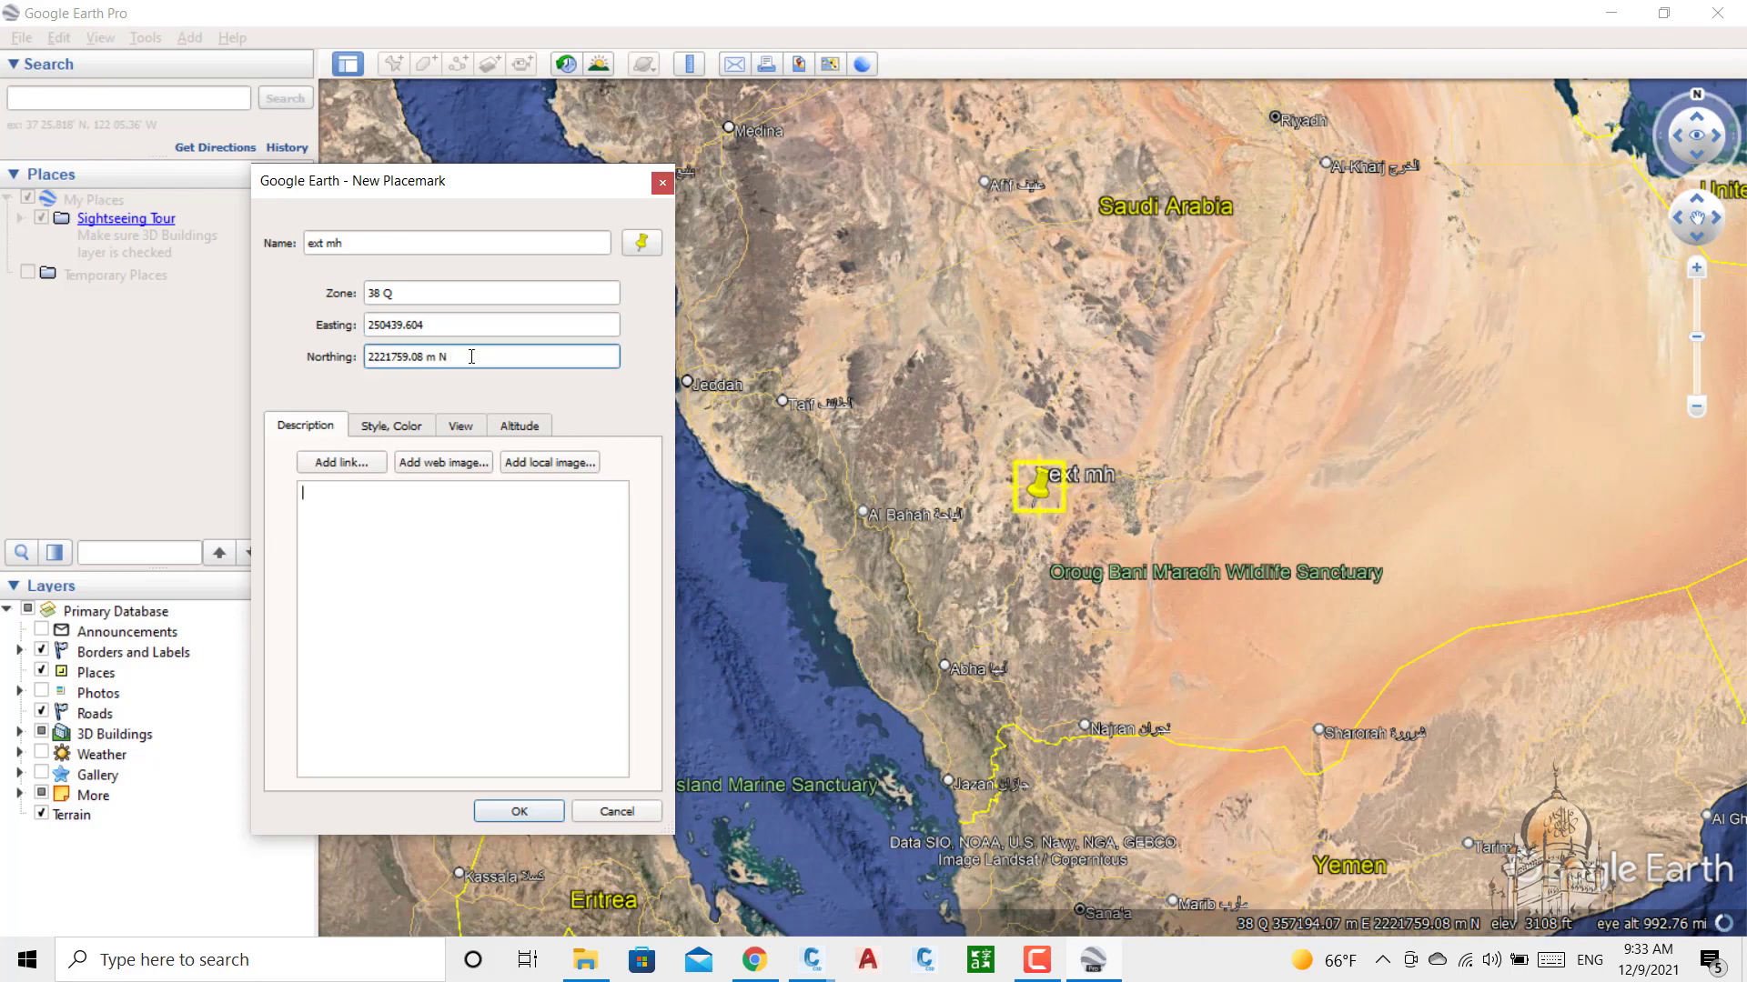
key(BackSpace)
key(BackSpace)
key(BackSpace)
key(BackSpace)
key(BackSpace)
key(BackSpace)
key(BackSpace)
key(BackSpace)
key(BackSpace)
key(BackSpace)
key(BackSpace)
key(BackSpace)
text(2025812)
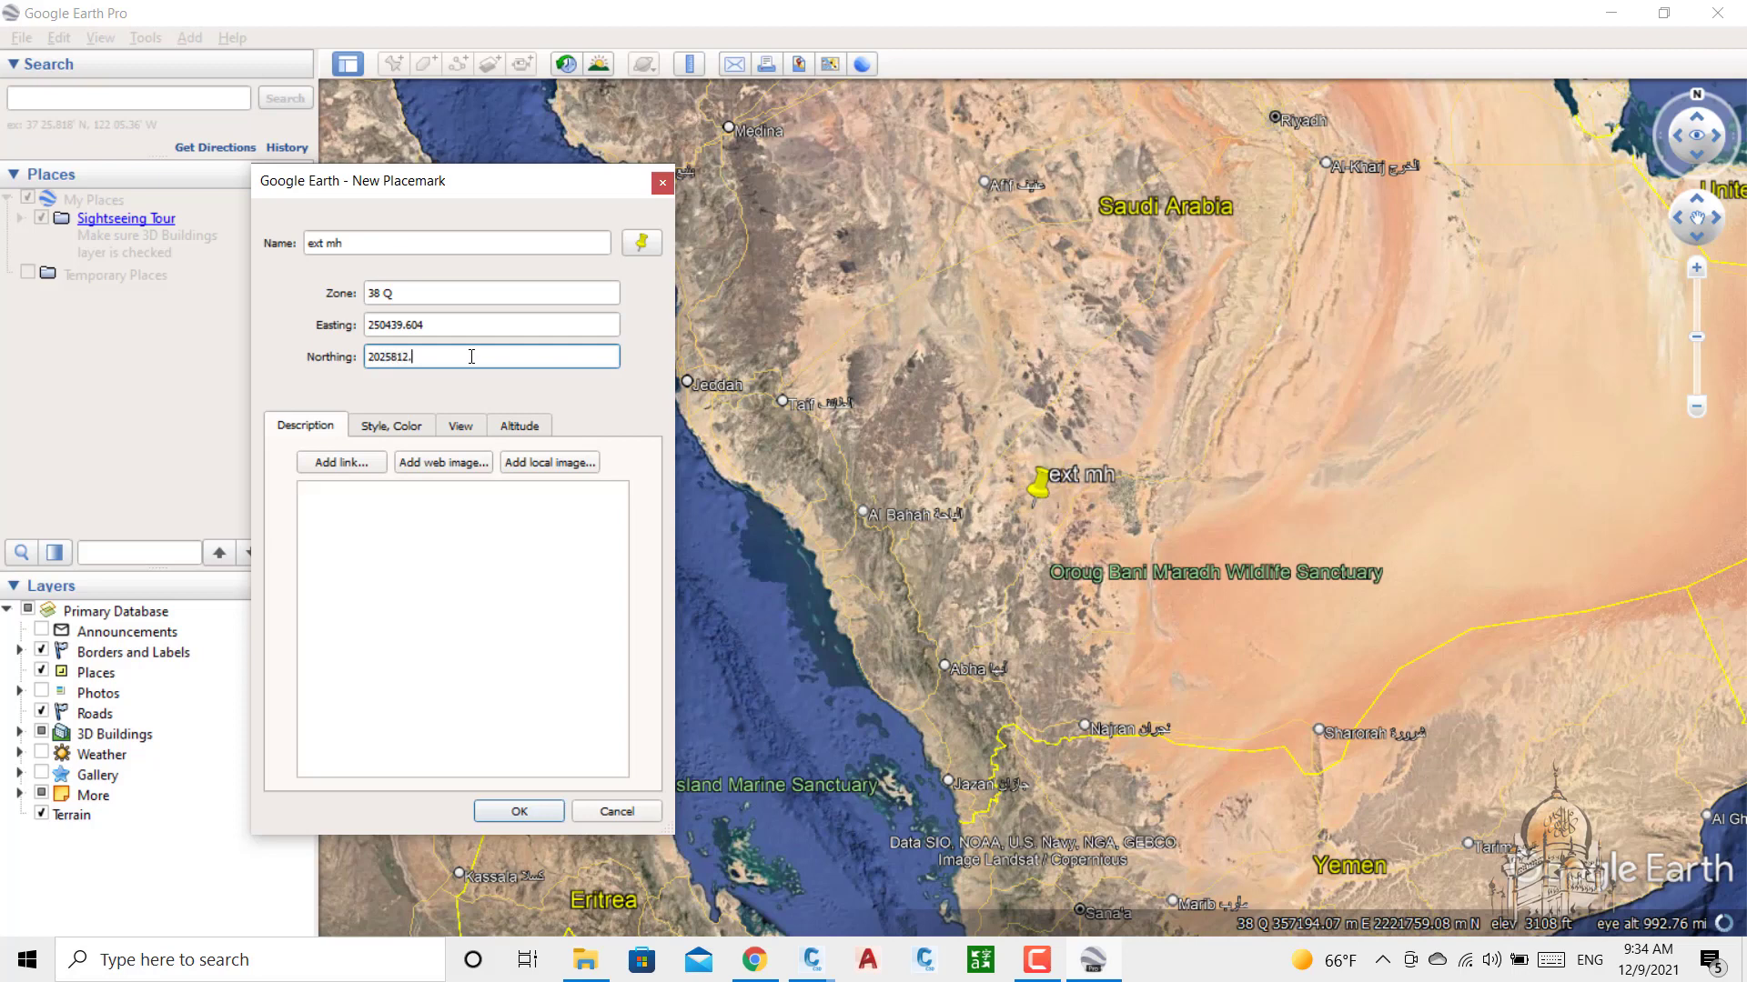
text(.765)
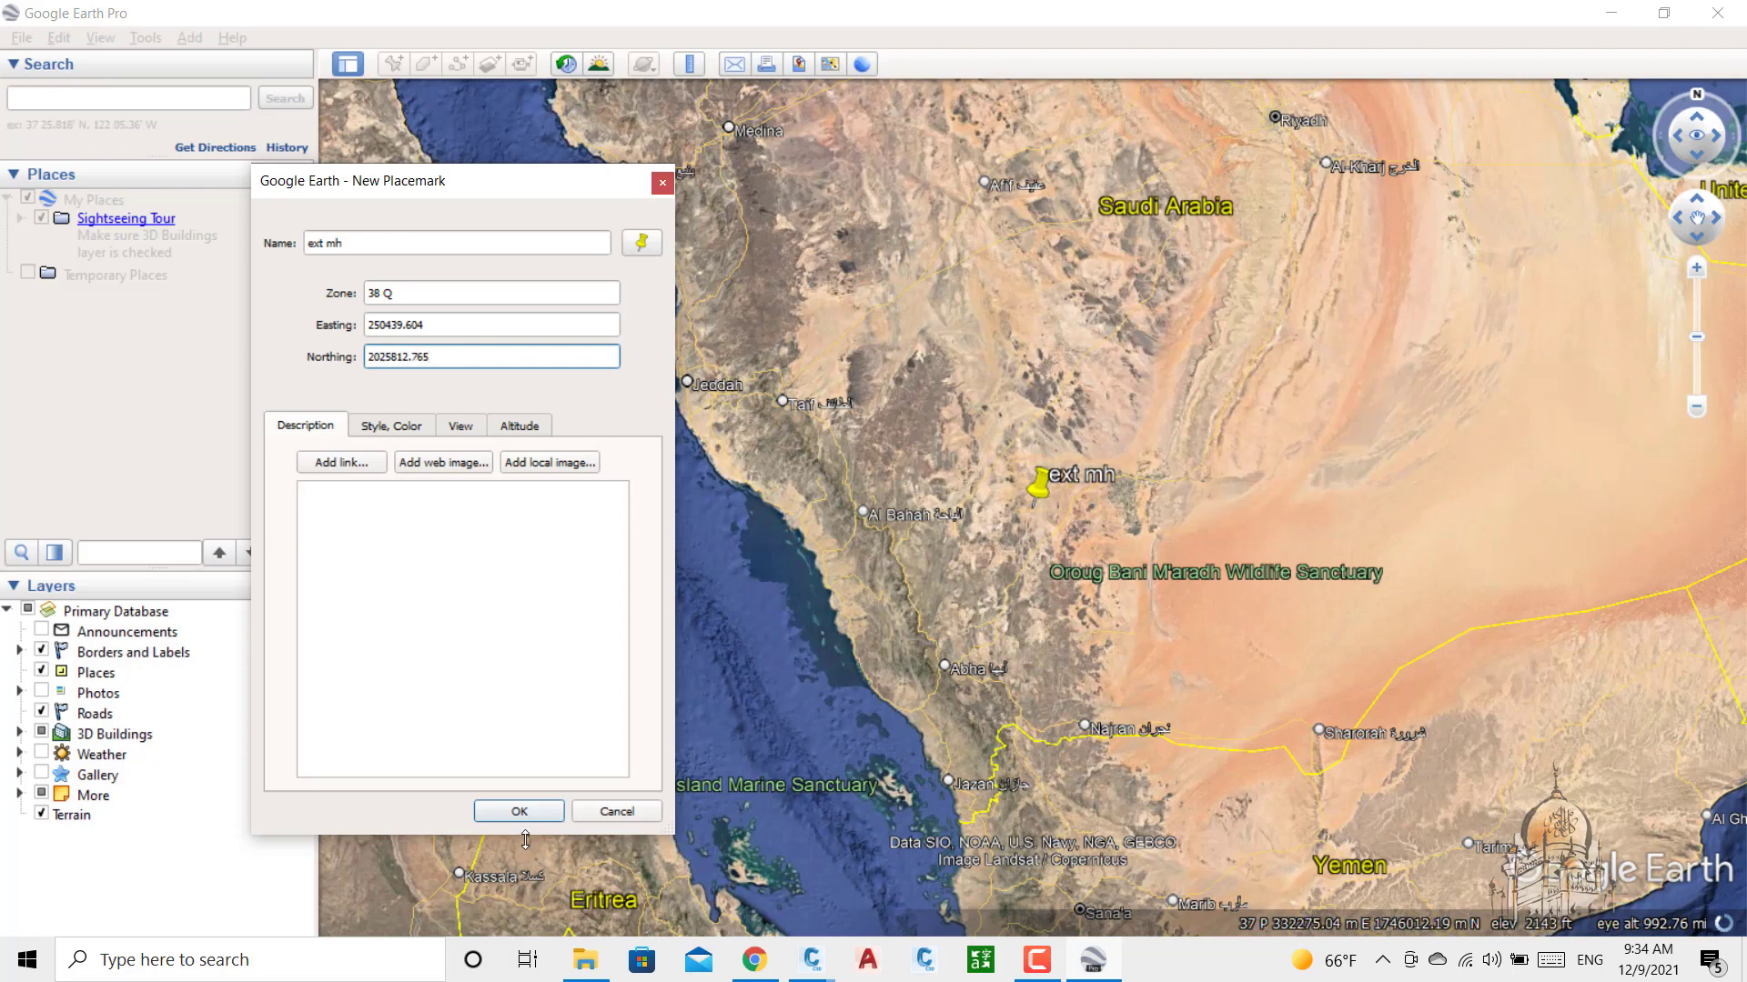
click(518, 811)
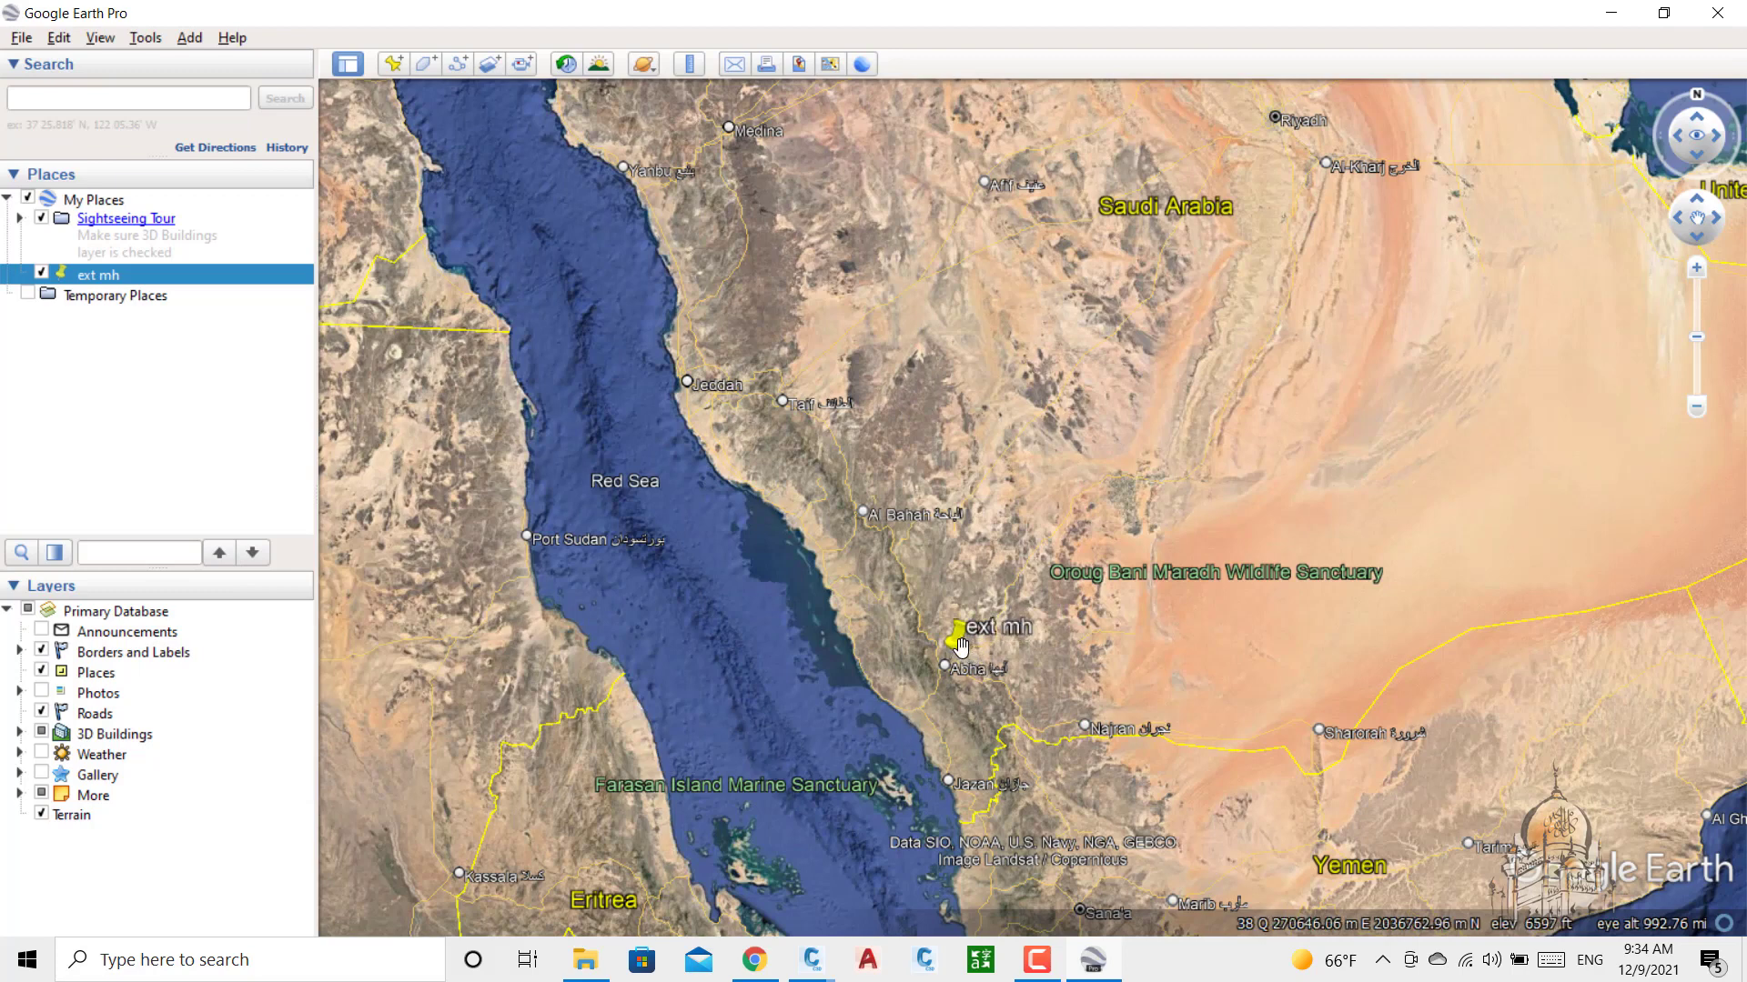
Step: Go to the ext mh placemark and examine its position on the road and the surrounding streets in the satellite imagery
double_click(94, 276)
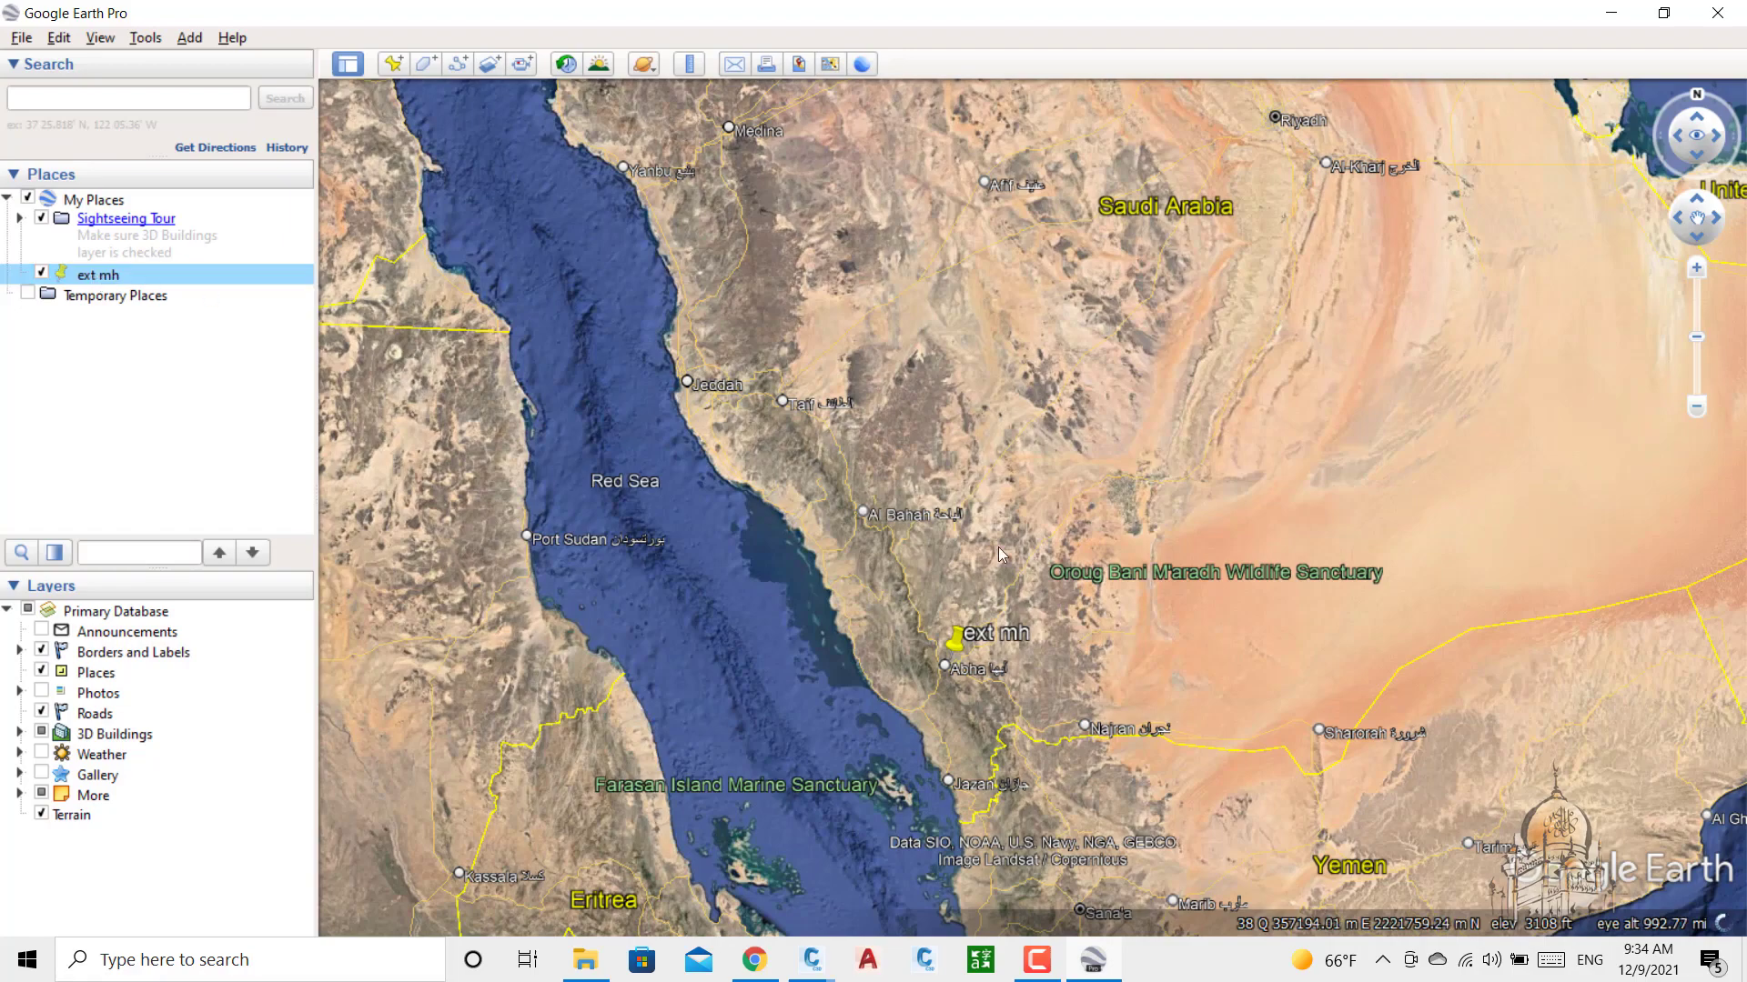
scroll(964, 659, up, 5)
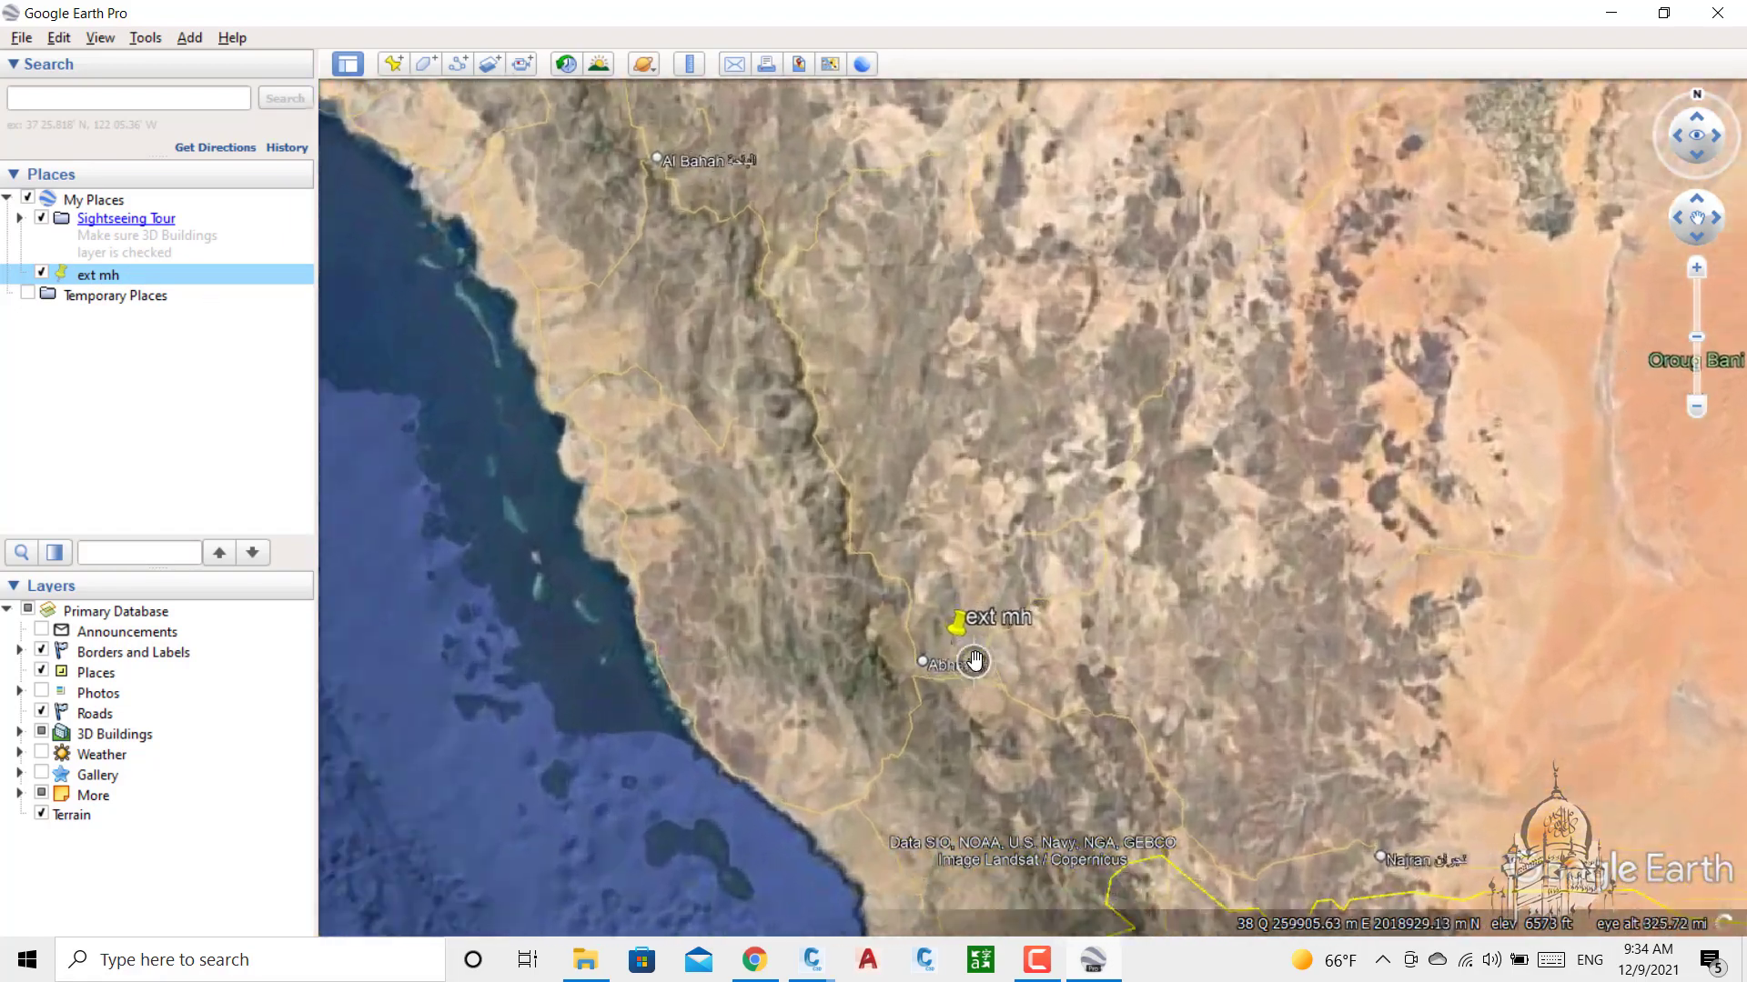
scroll(973, 661, up, 5)
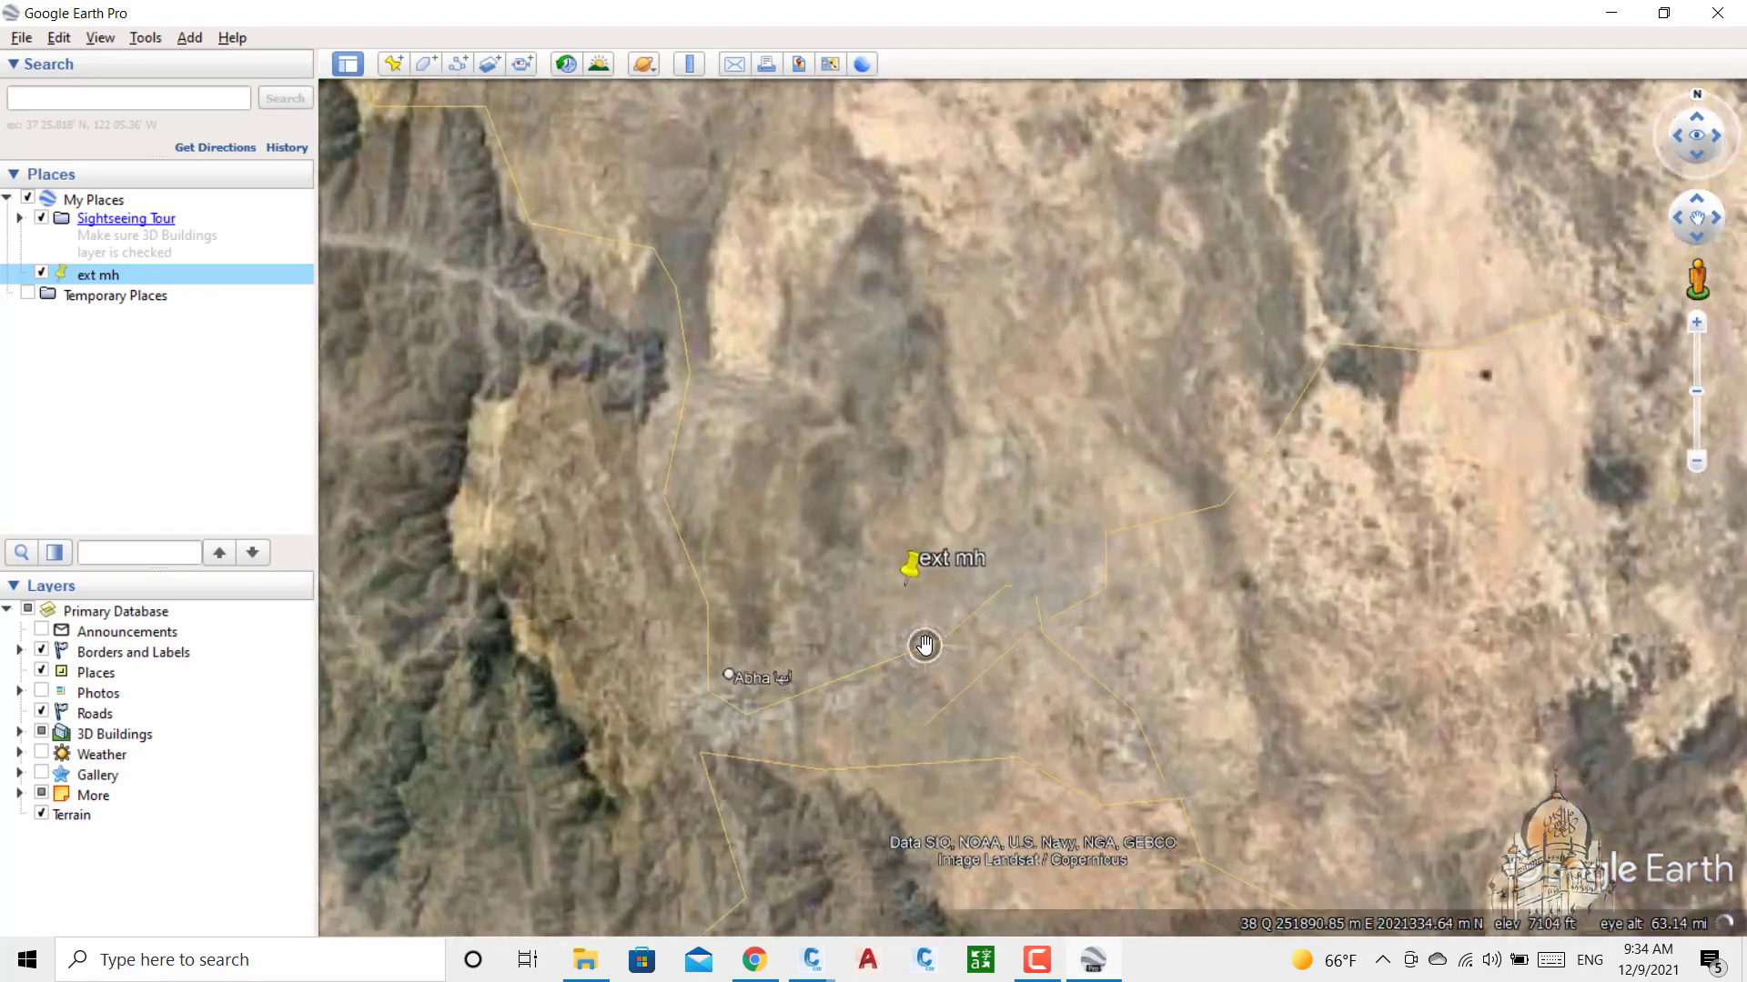
scroll(924, 645, up, 2)
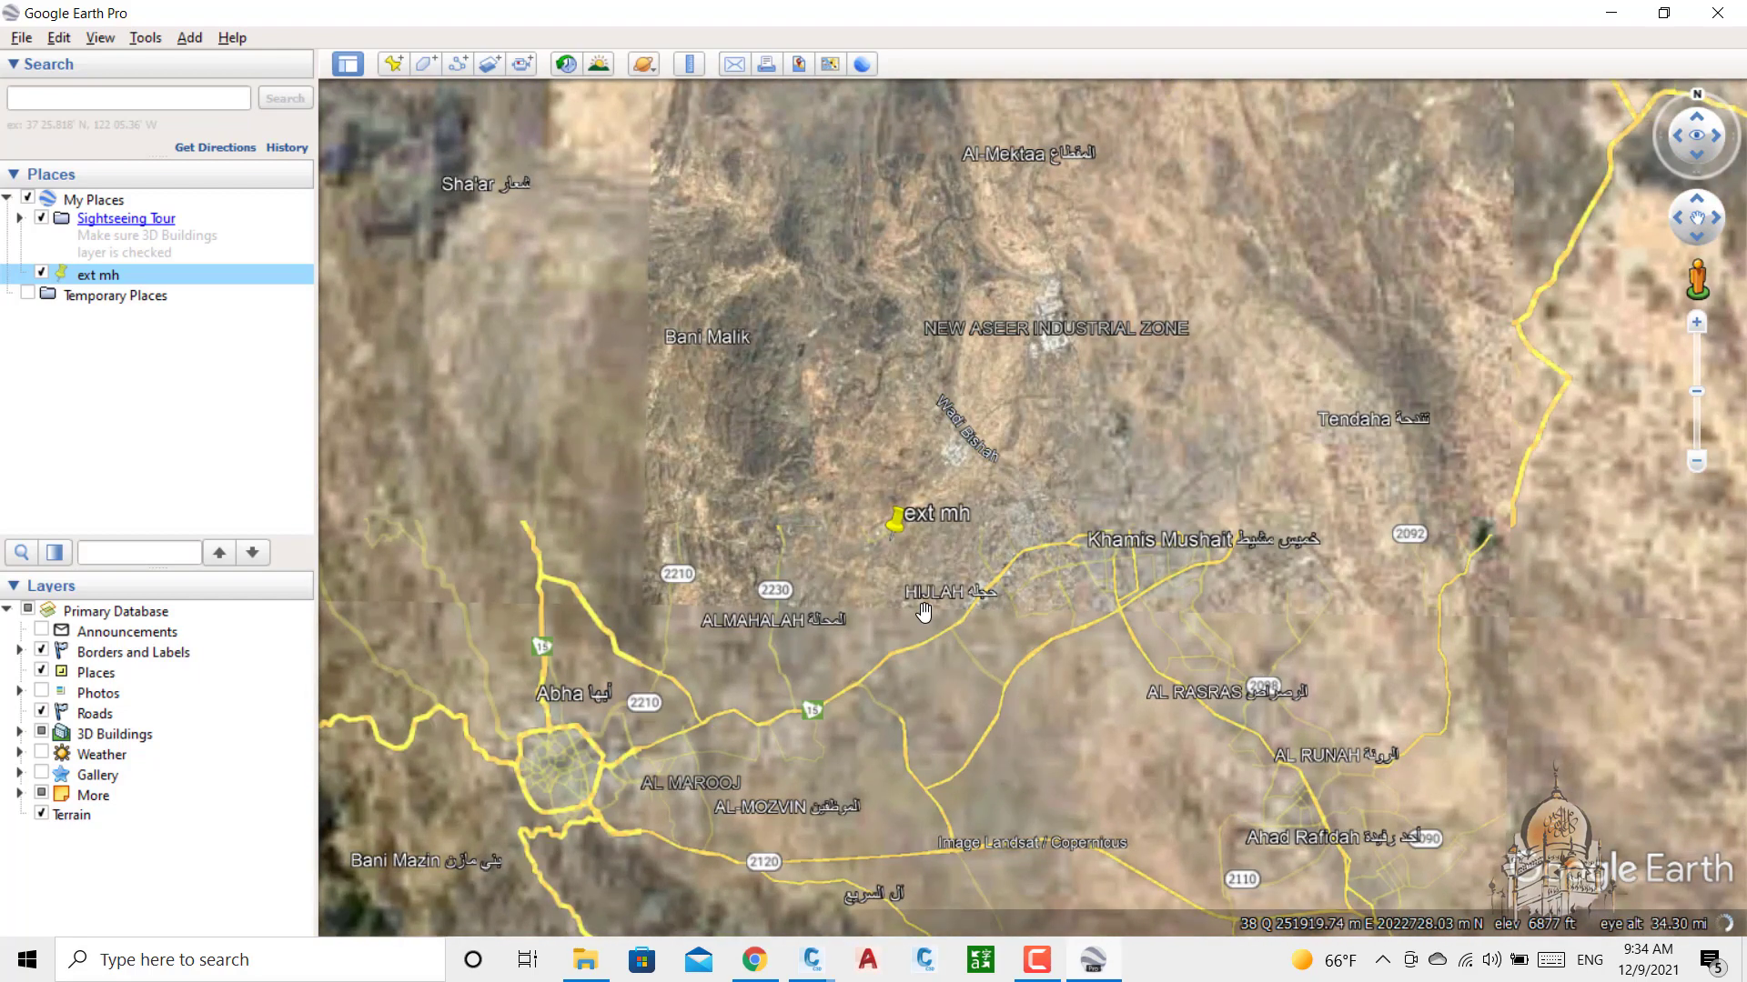
scroll(932, 615, up, 4)
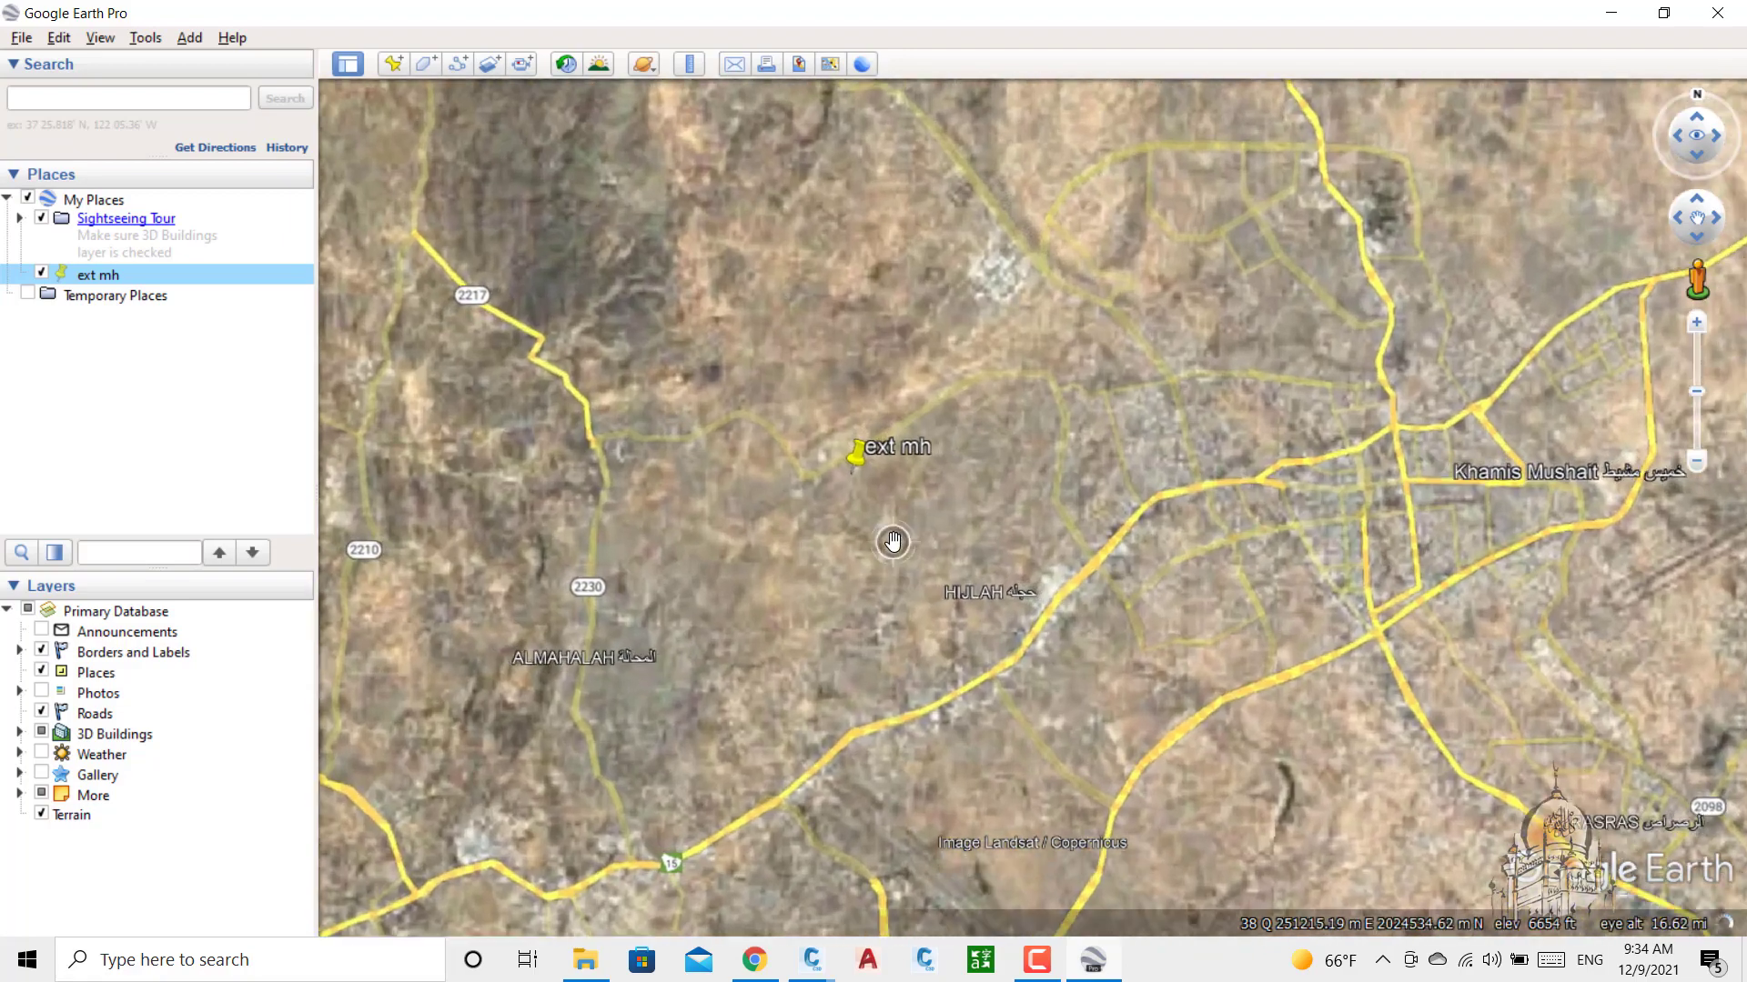
scroll(816, 435, up, 3)
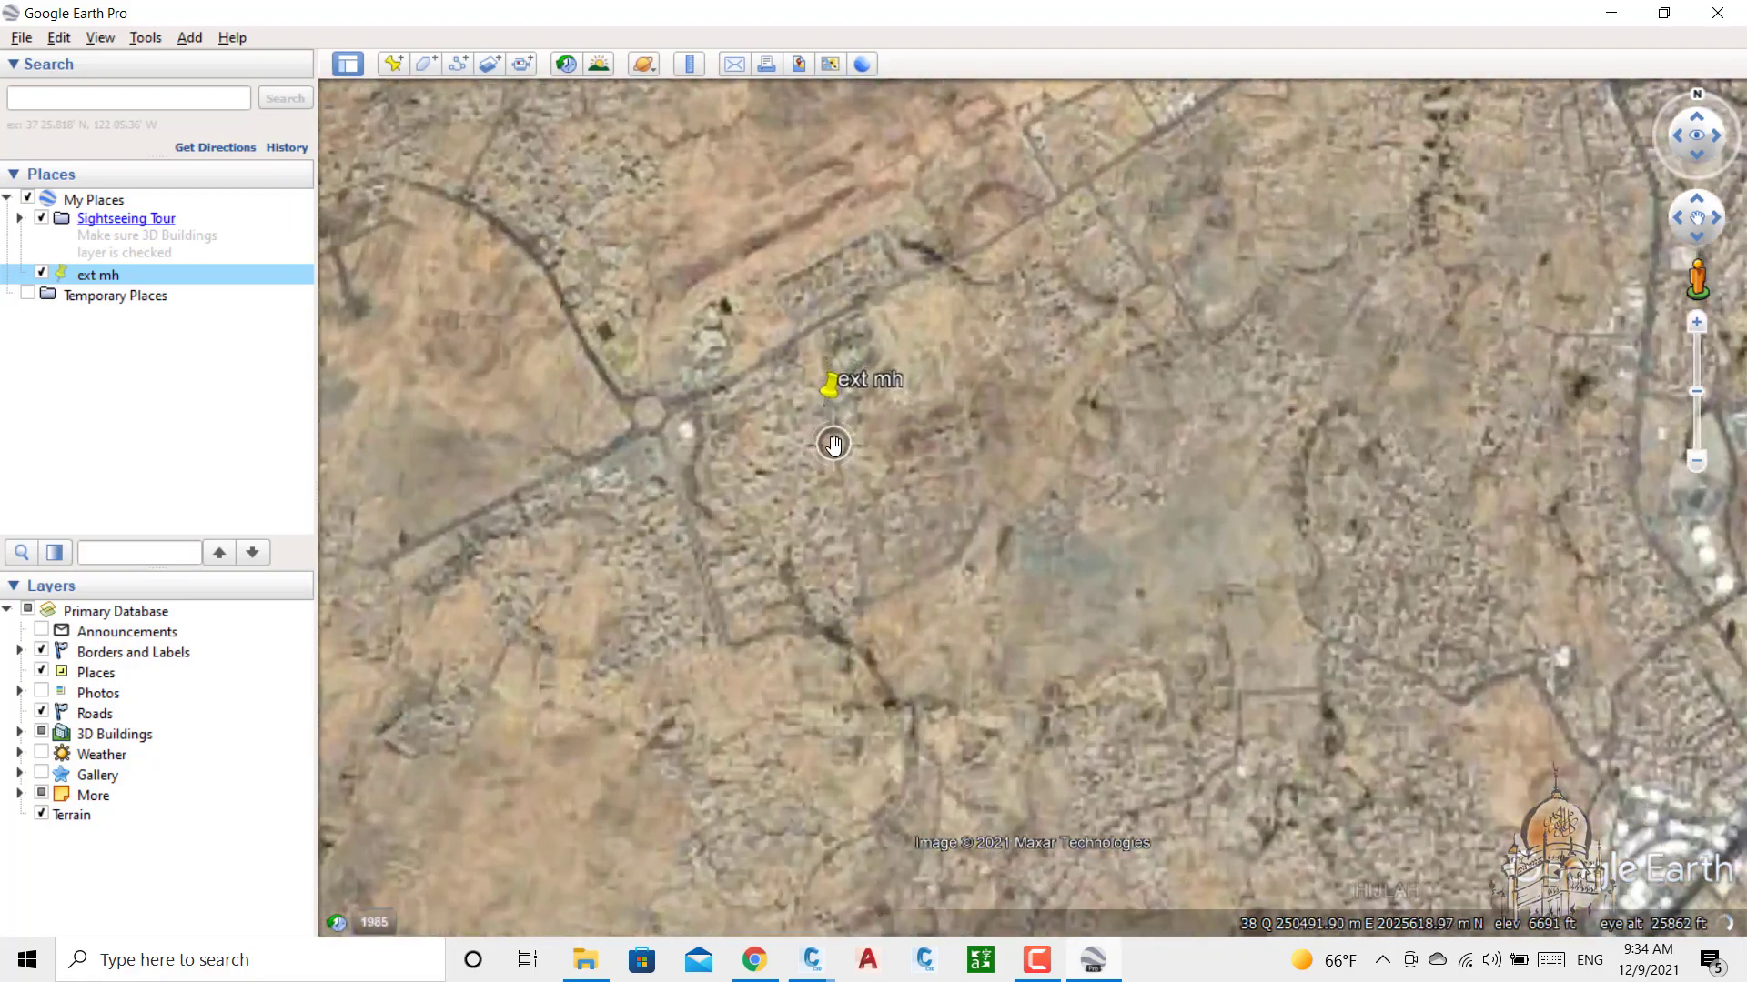
scroll(831, 400, up, 2)
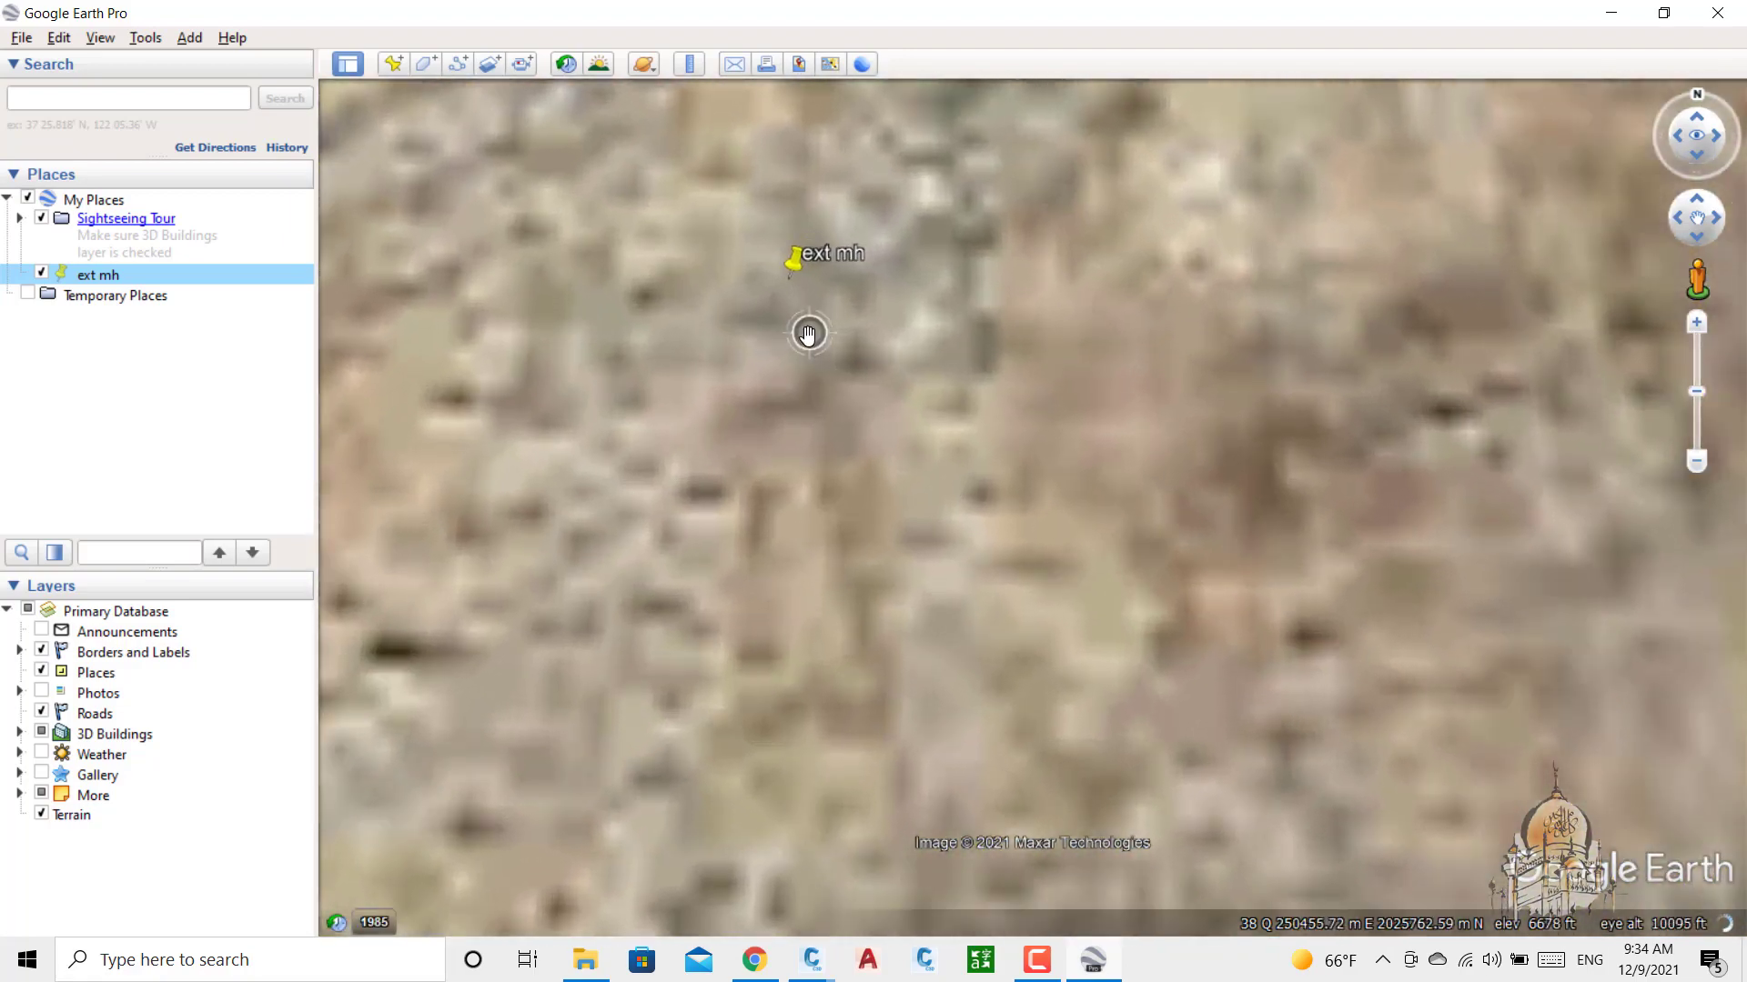
scroll(791, 306, up, 2)
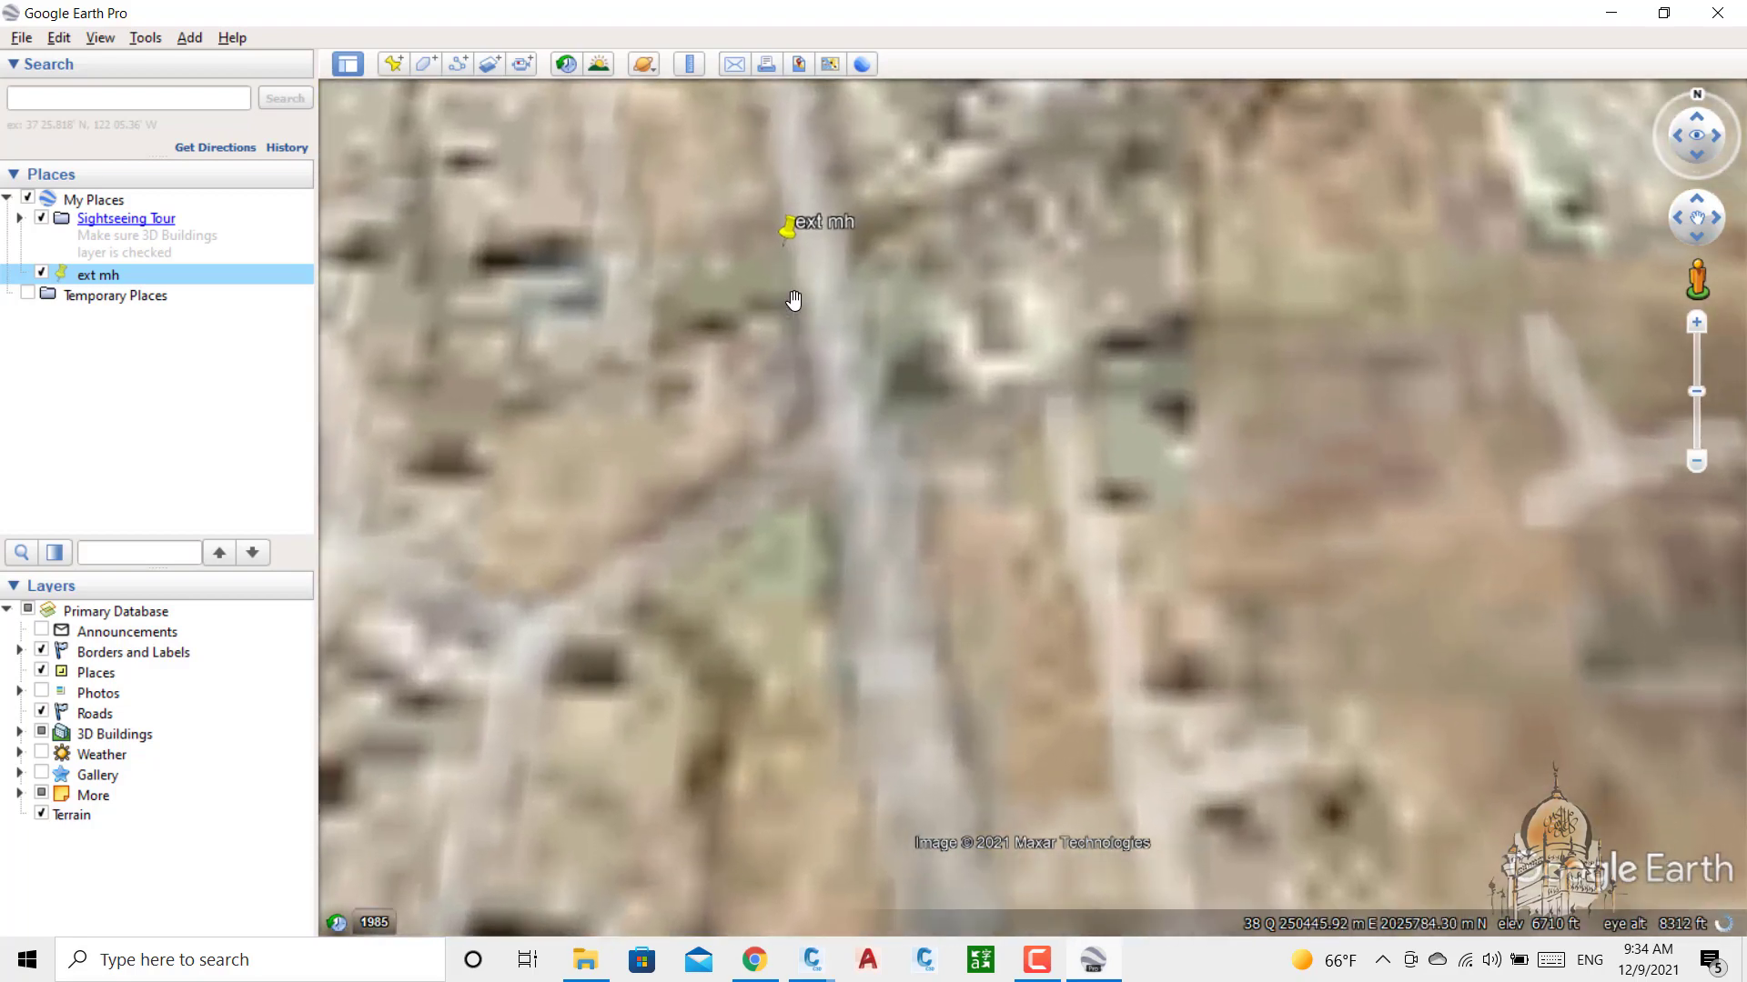
scroll(804, 285, up, 1)
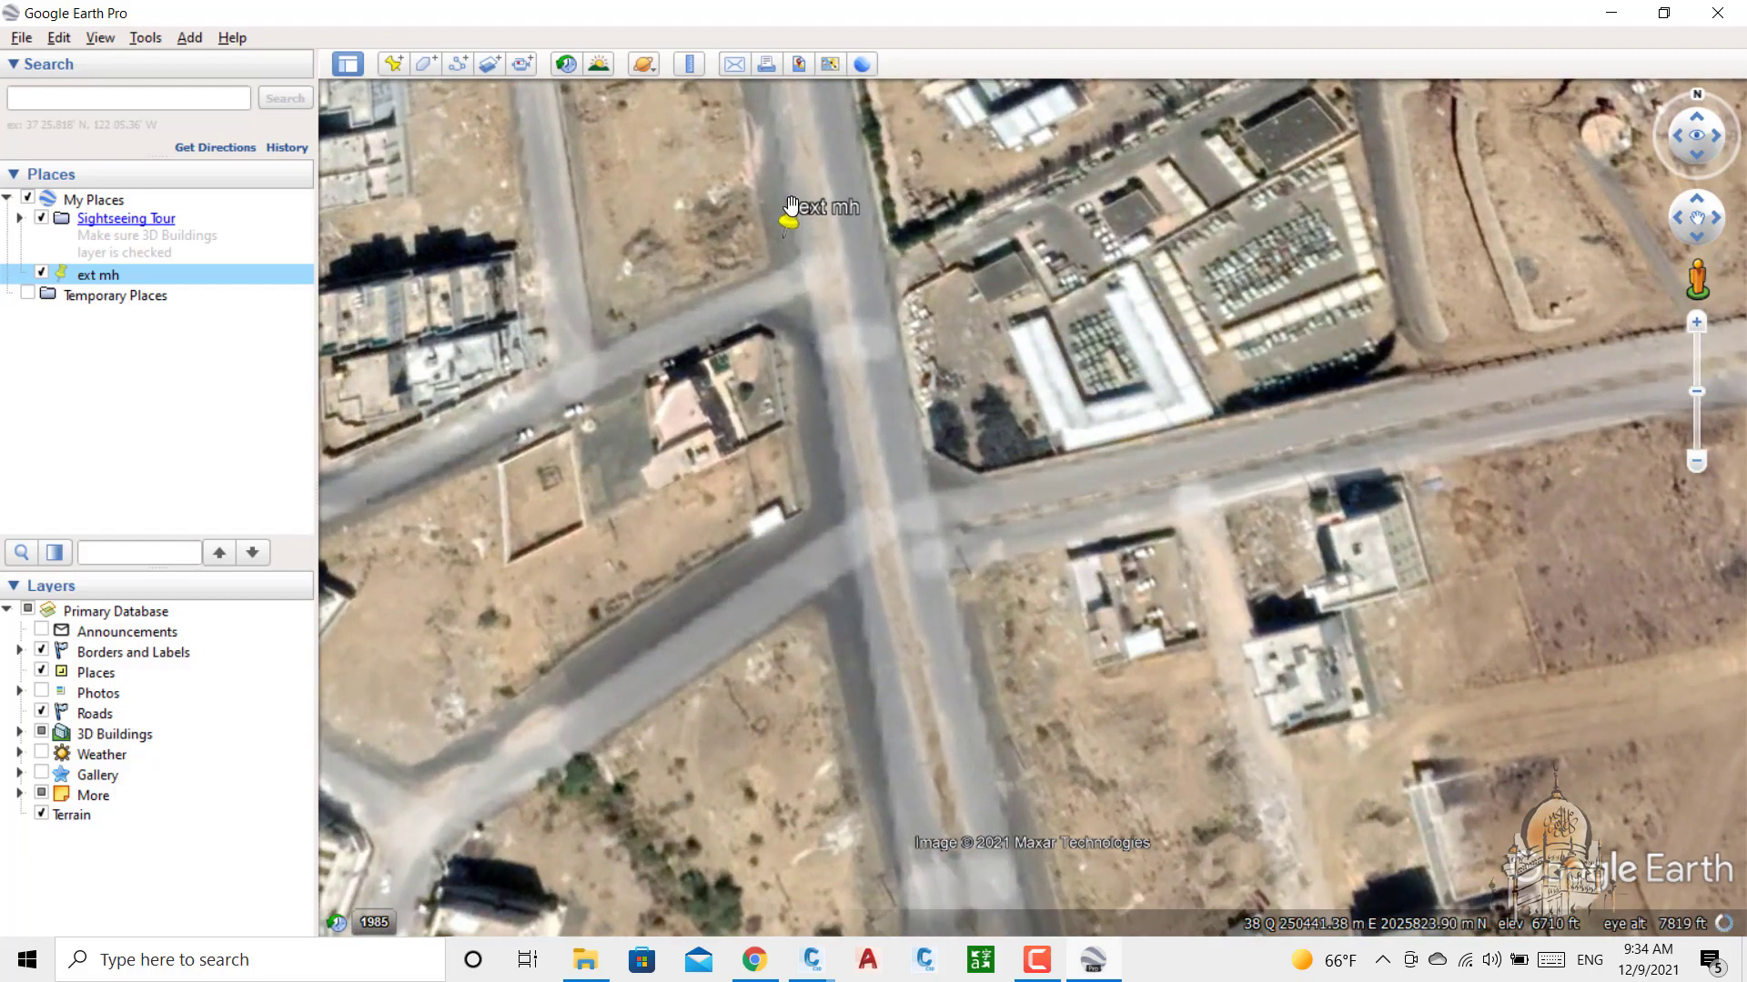
scroll(830, 291, down, 3)
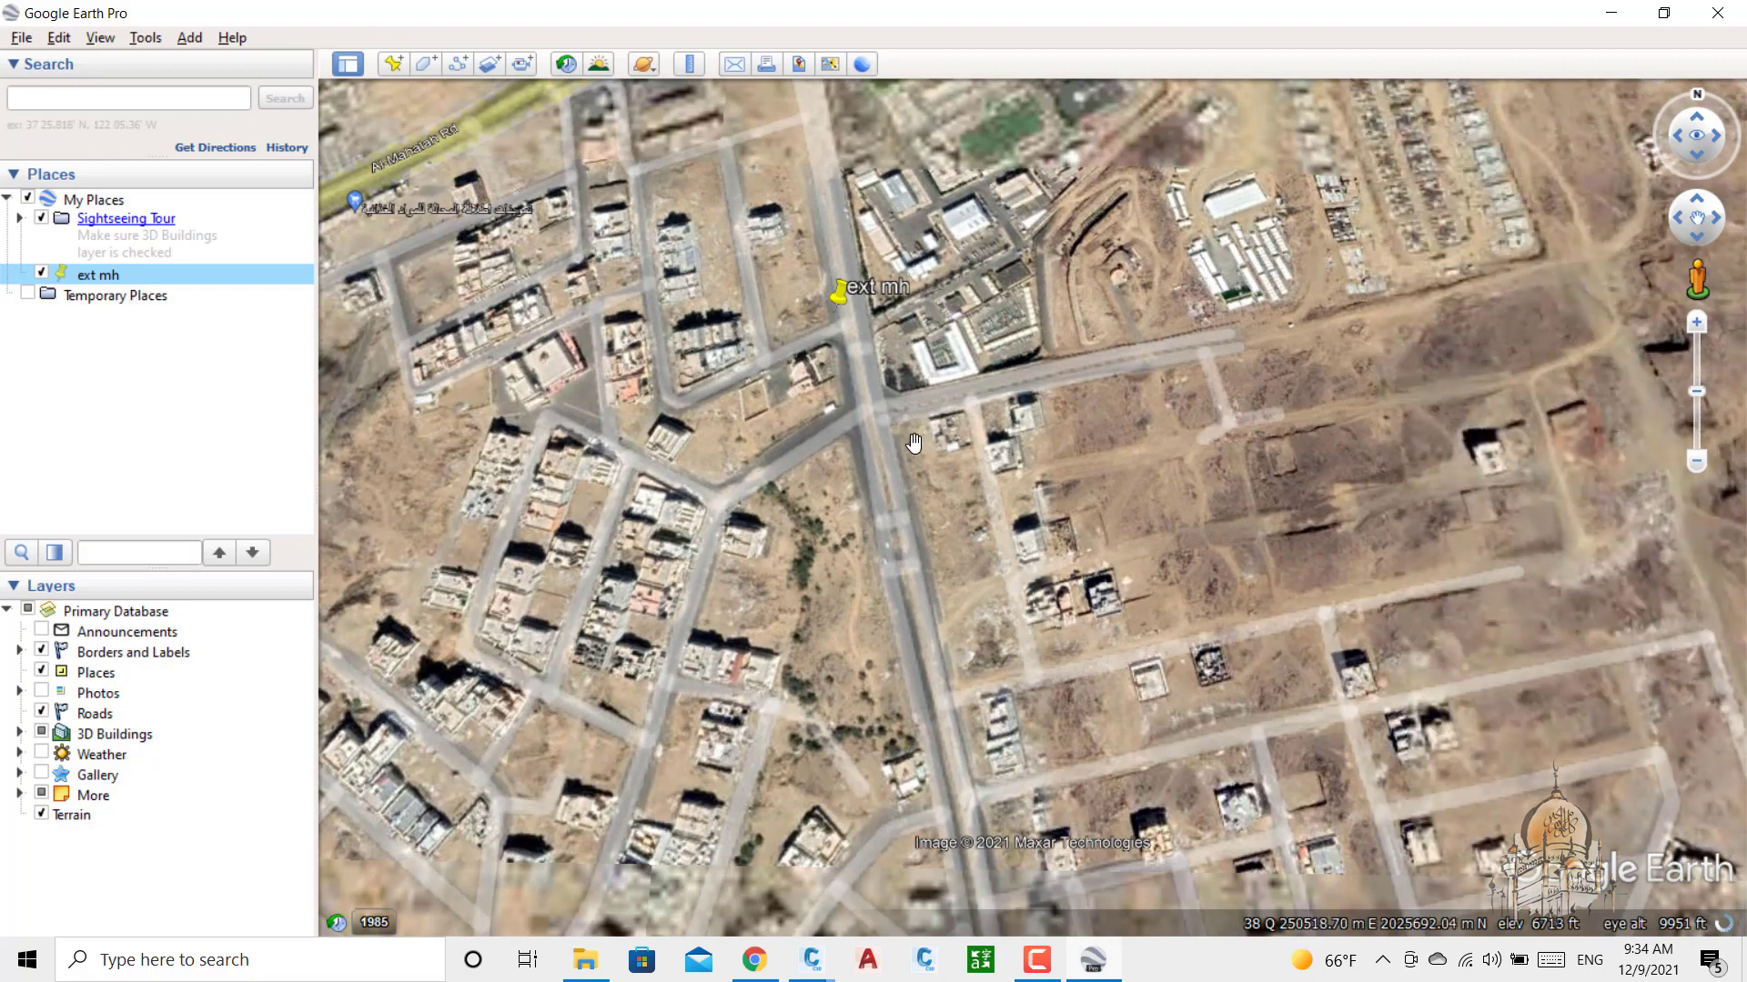
drag(937, 485, 861, 572)
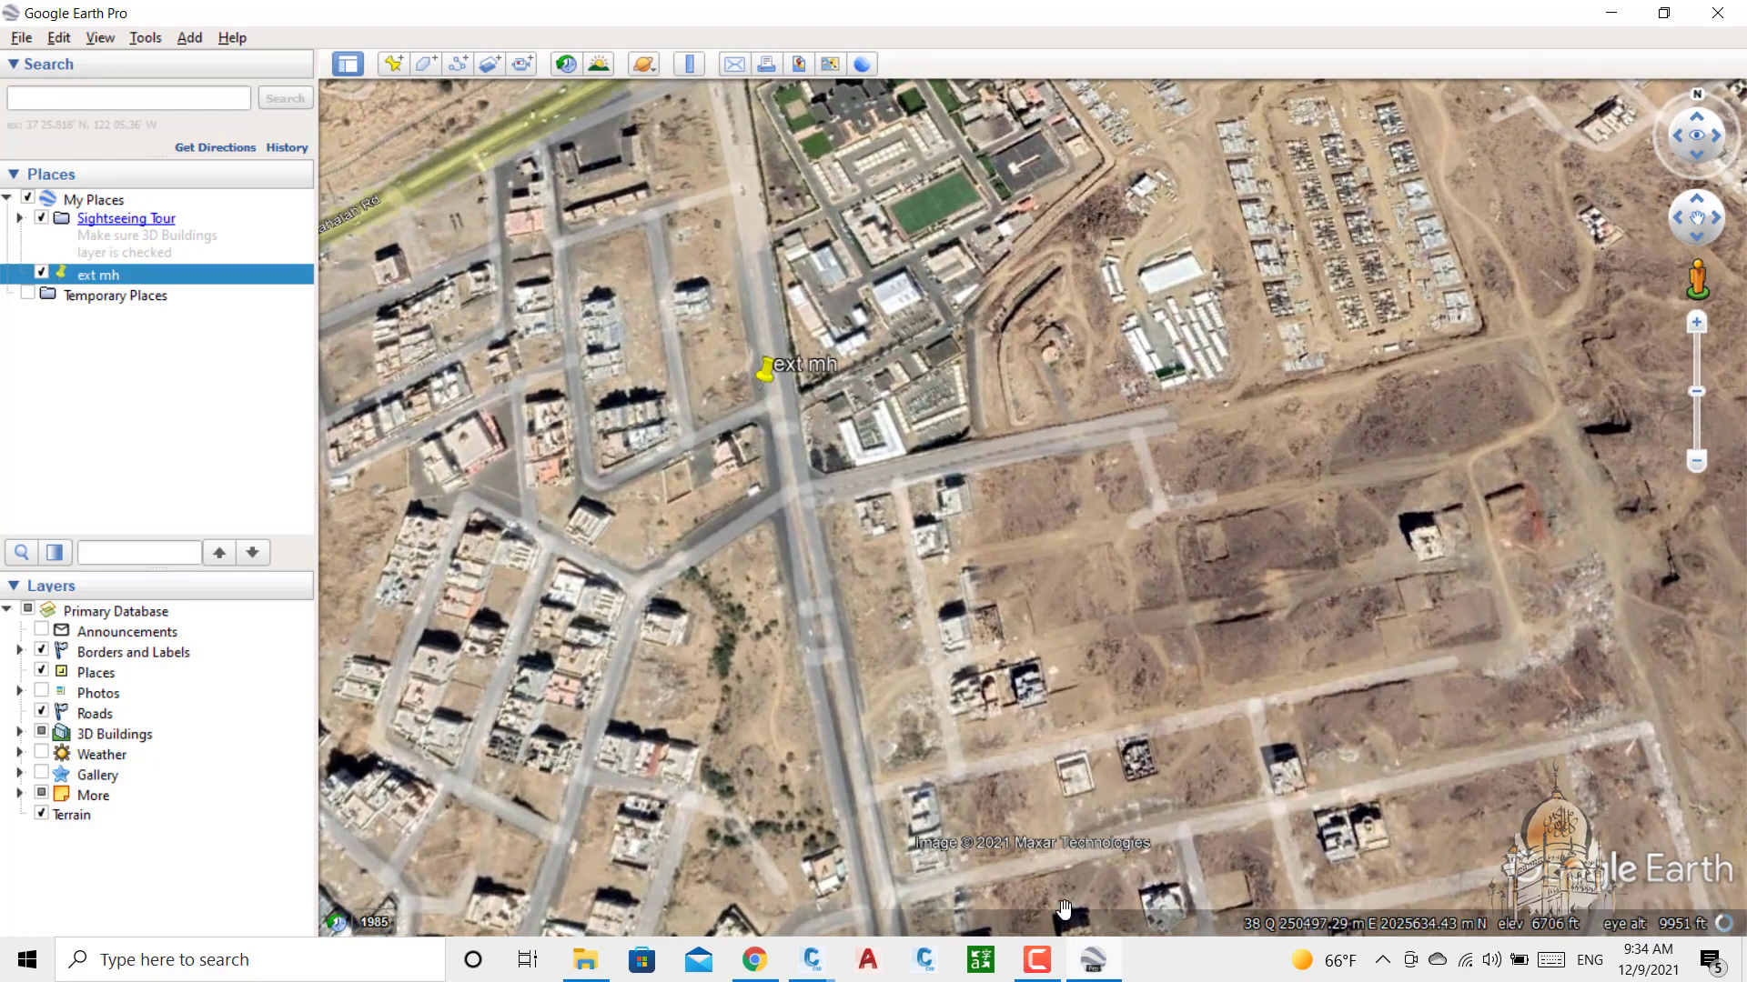
Step: Switch to M-WORK-GOOGLE in Civil 3D and examine the run of line T-16 from manhole 30 up through the A3 frame
mouse_move(813, 965)
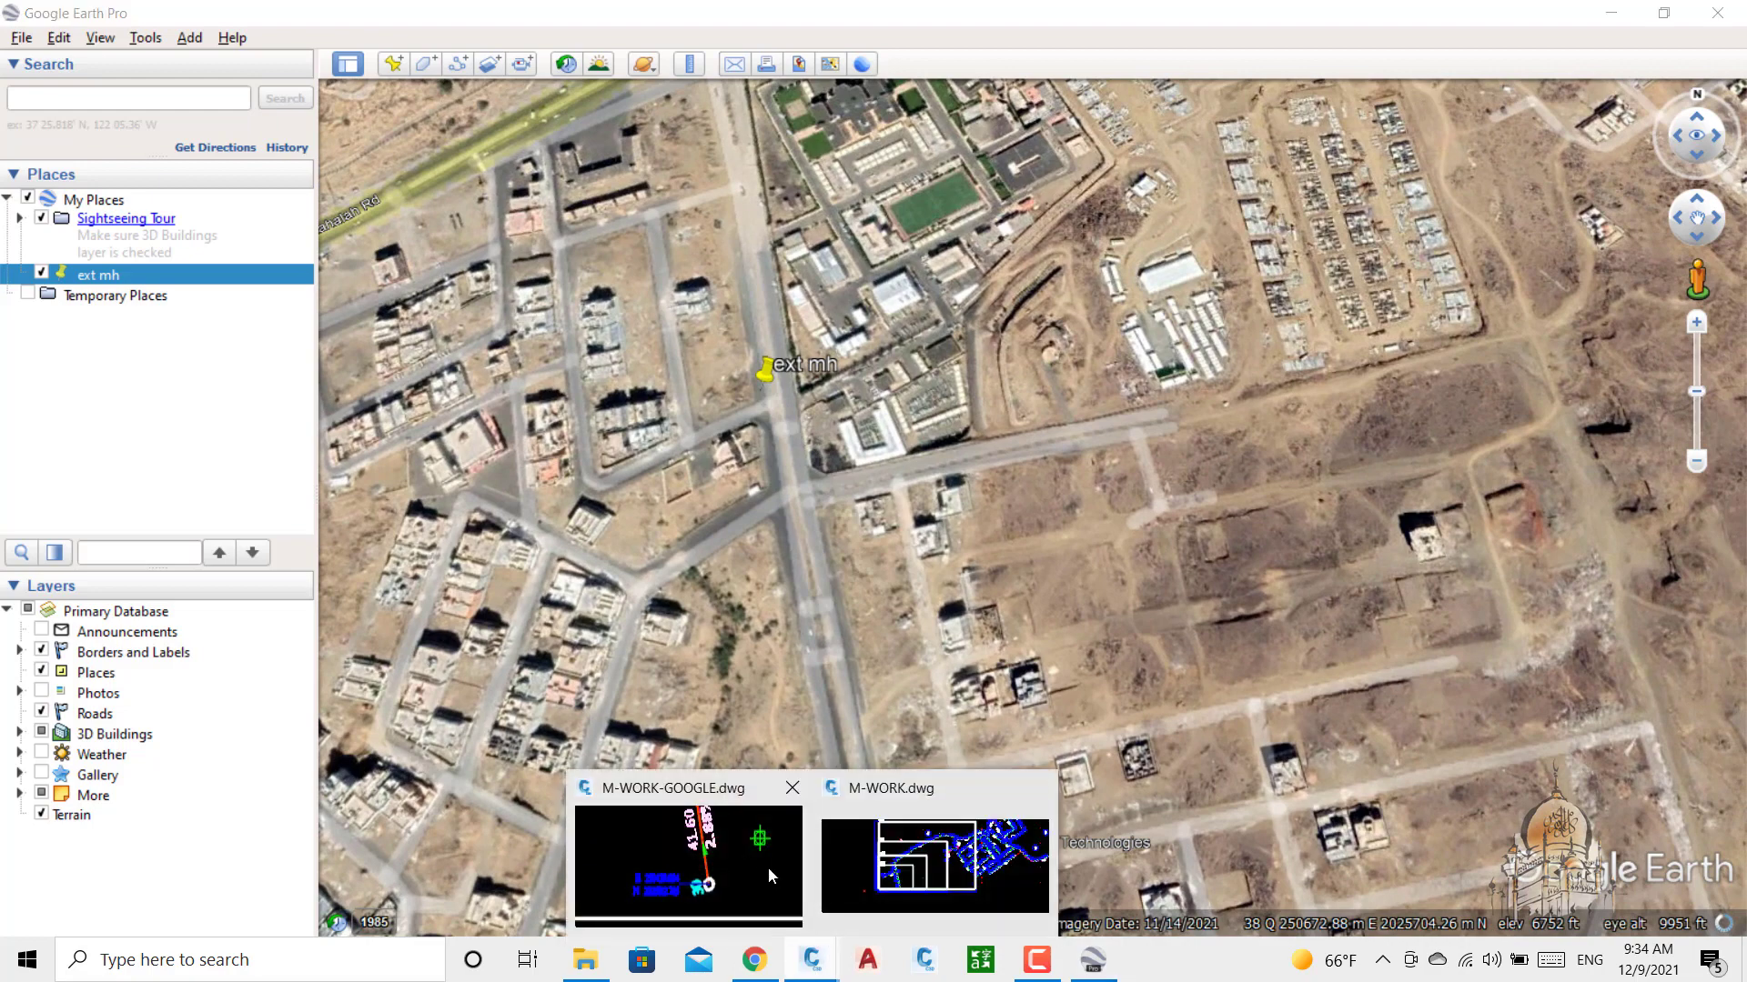
click(768, 866)
scroll(737, 697, down, 4)
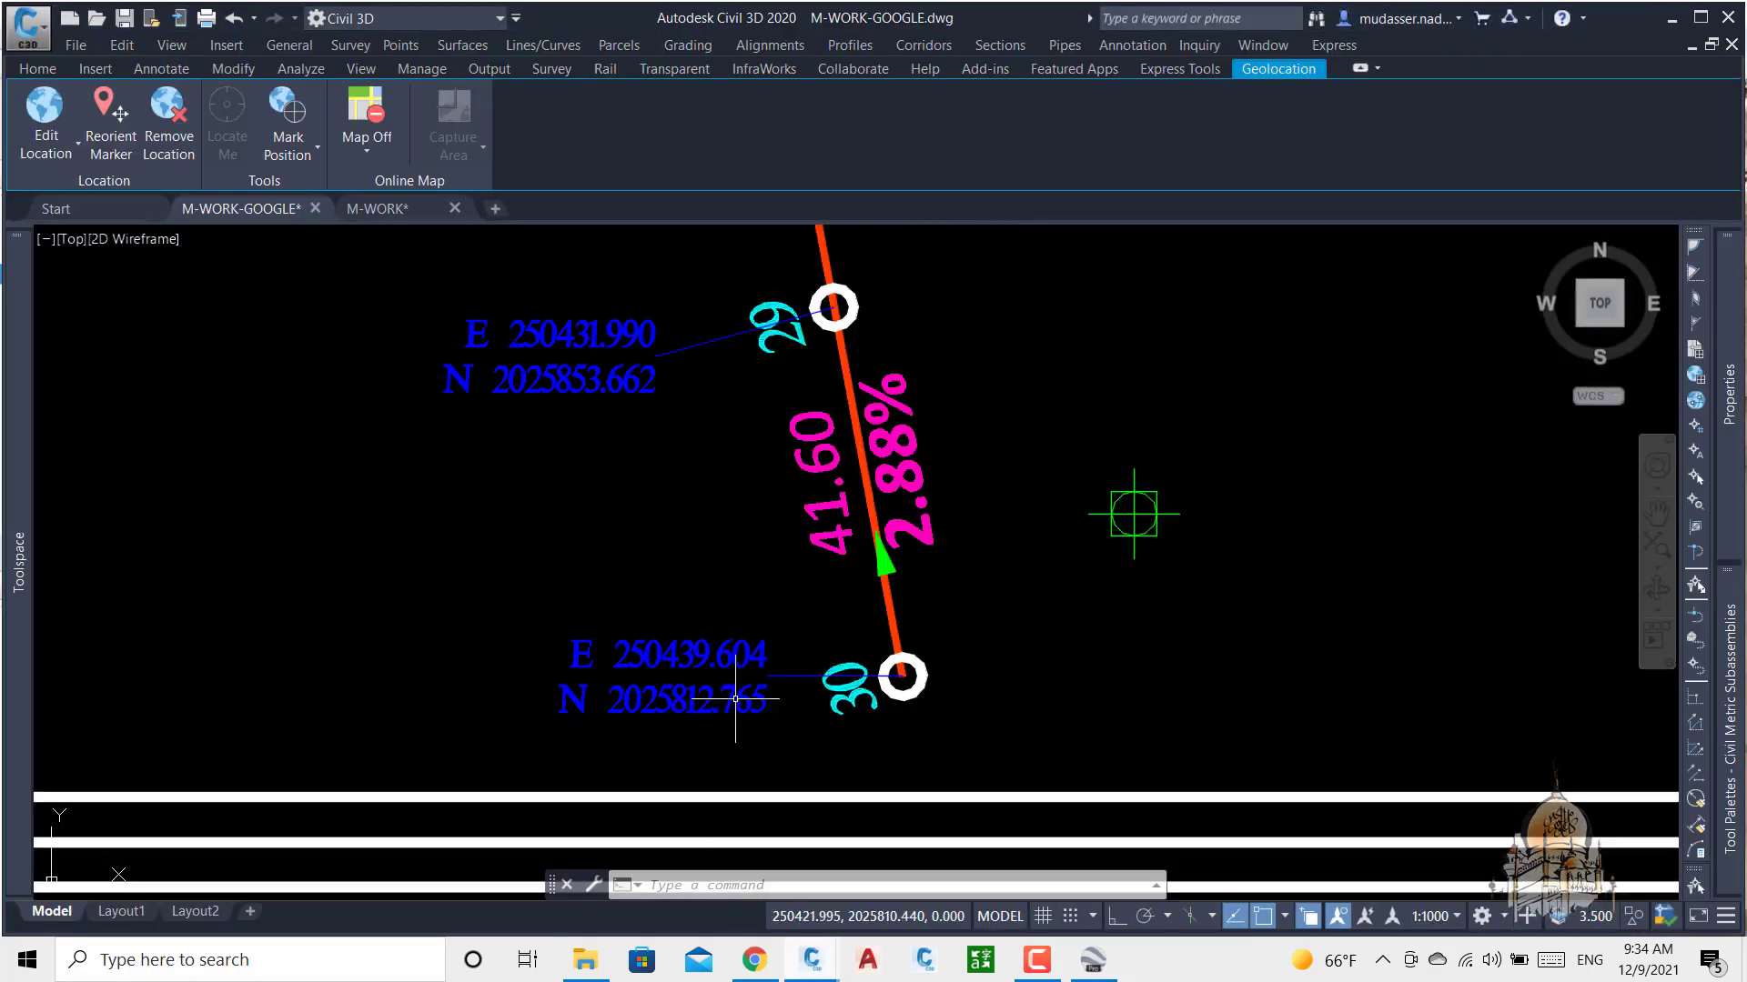
scroll(791, 696, down, 2)
middle_drag(733, 426, 779, 624)
scroll(780, 625, down, 4)
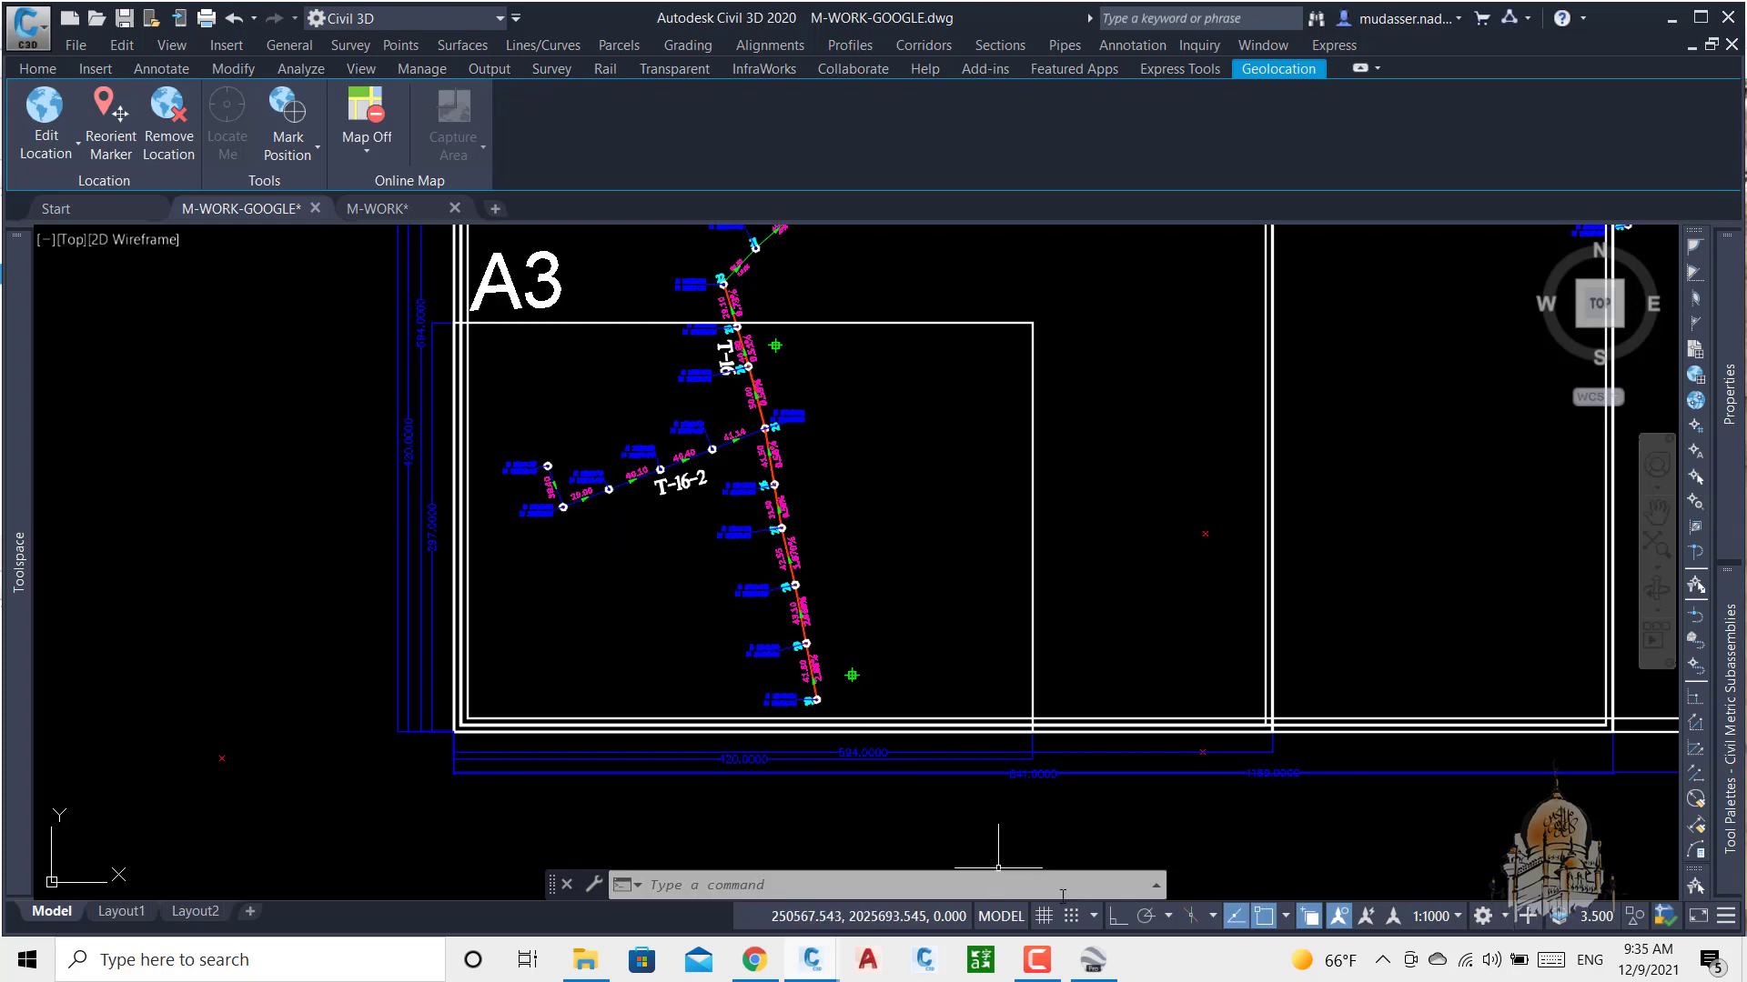
Step: Switch to Google Earth Pro and examine the road running north from the ext mh placemark towards Al Mahalah Rd
click(1093, 961)
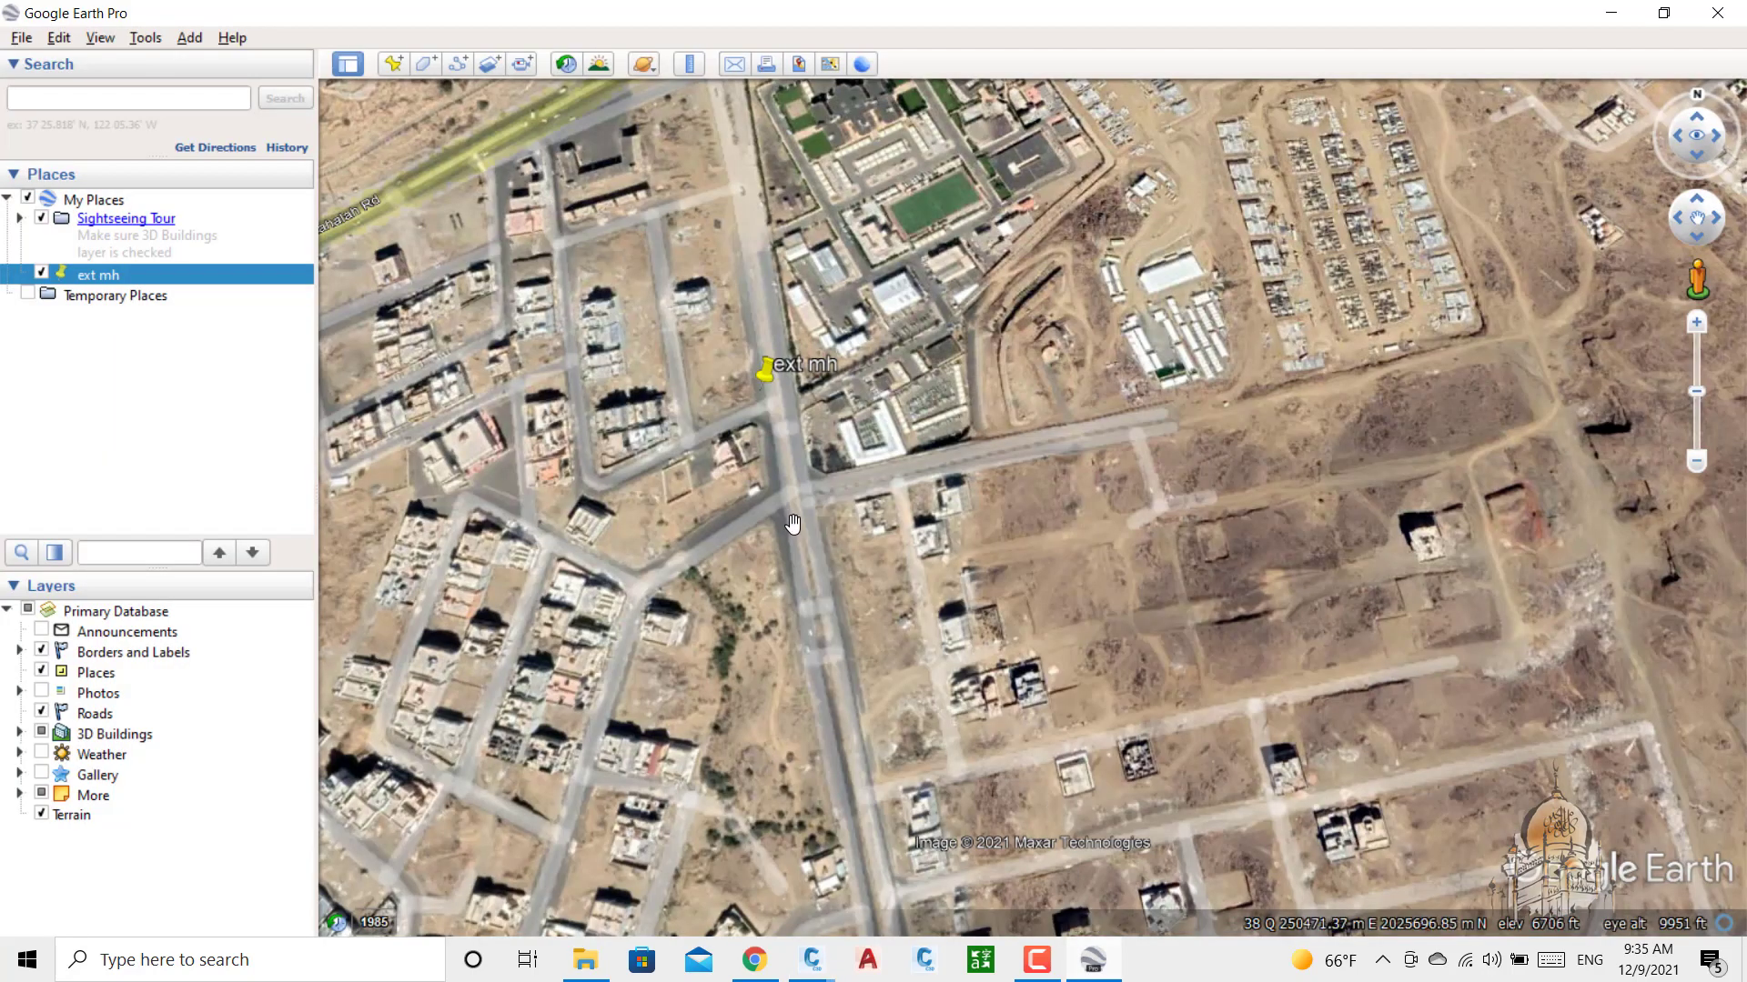
drag(779, 492, 890, 807)
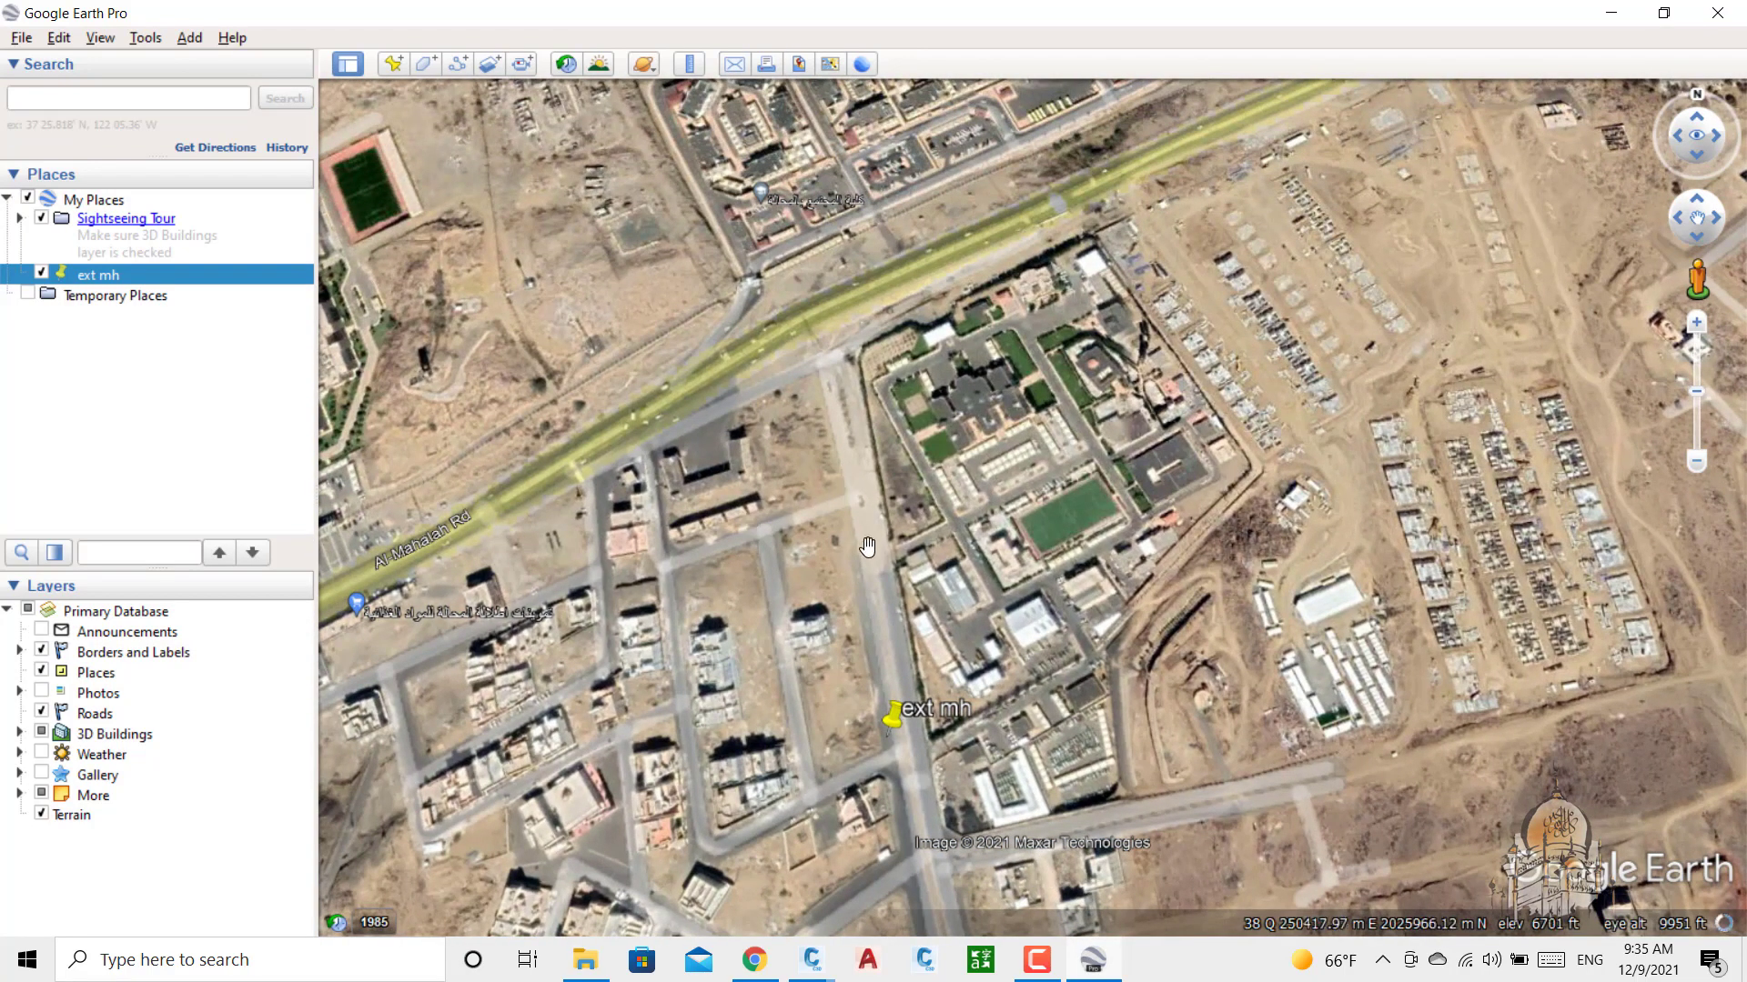
drag(866, 546, 950, 557)
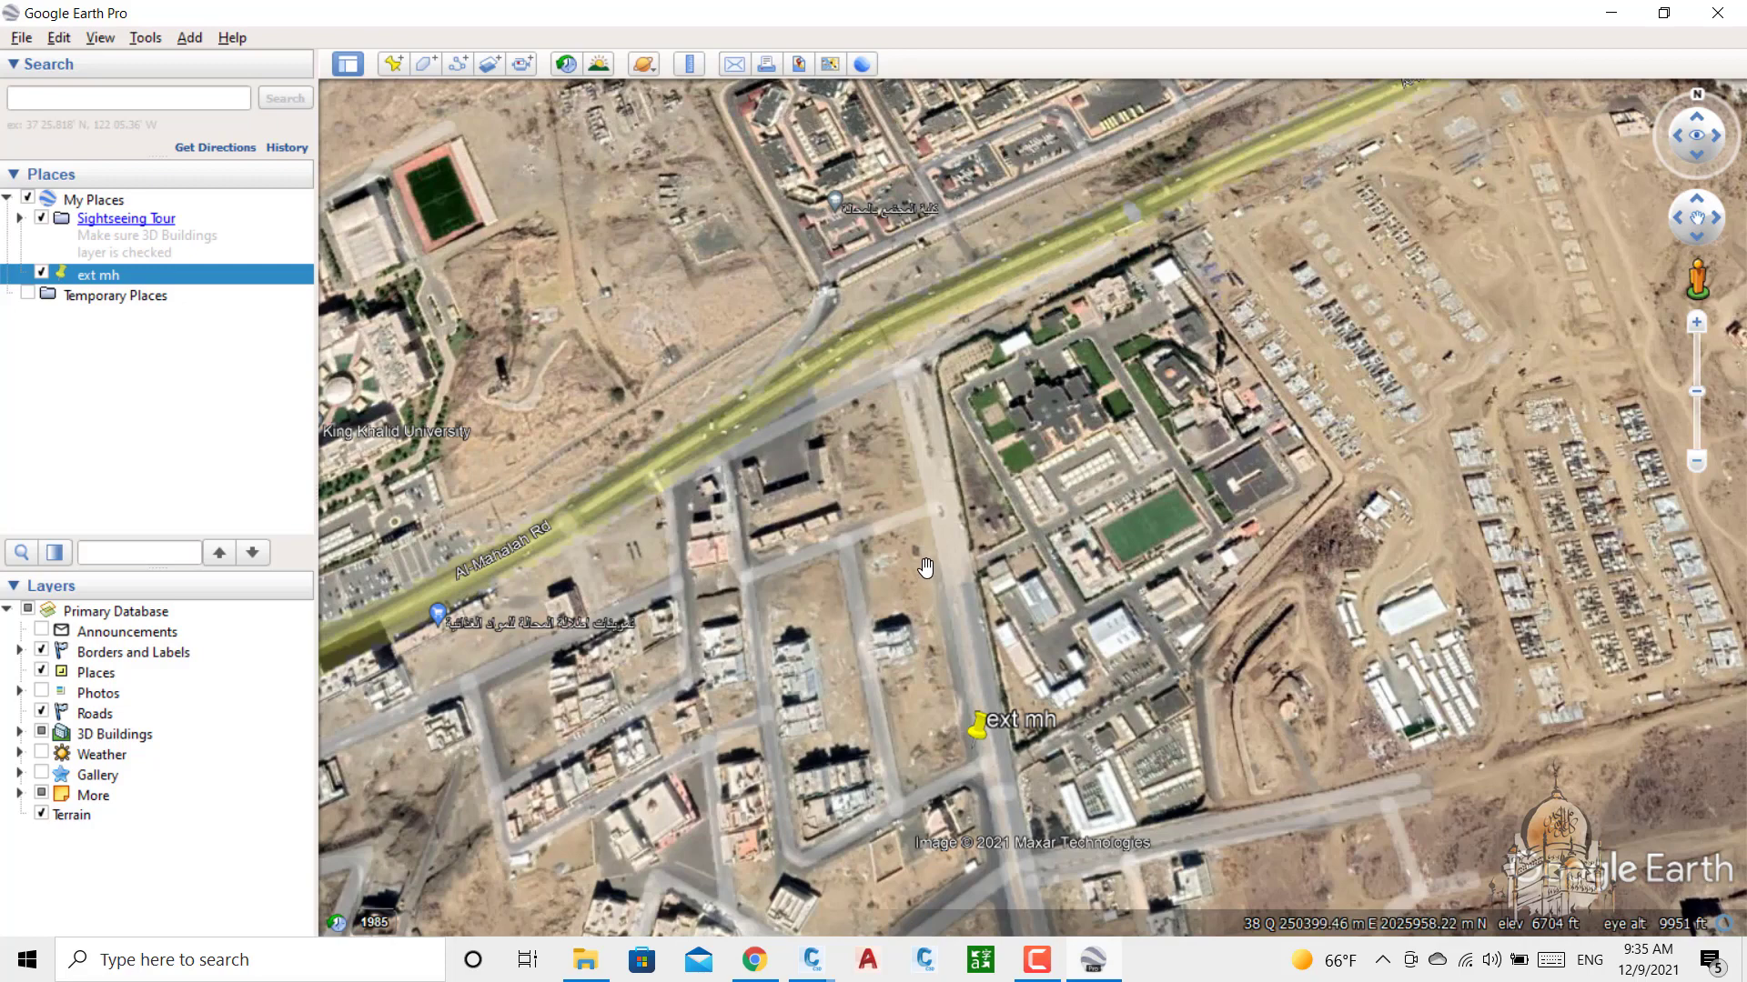
Step: Switch back to M-WORK-GOOGLE in Civil 3D and review lines T-16 and T-16-2 inside the A3 frame
click(818, 975)
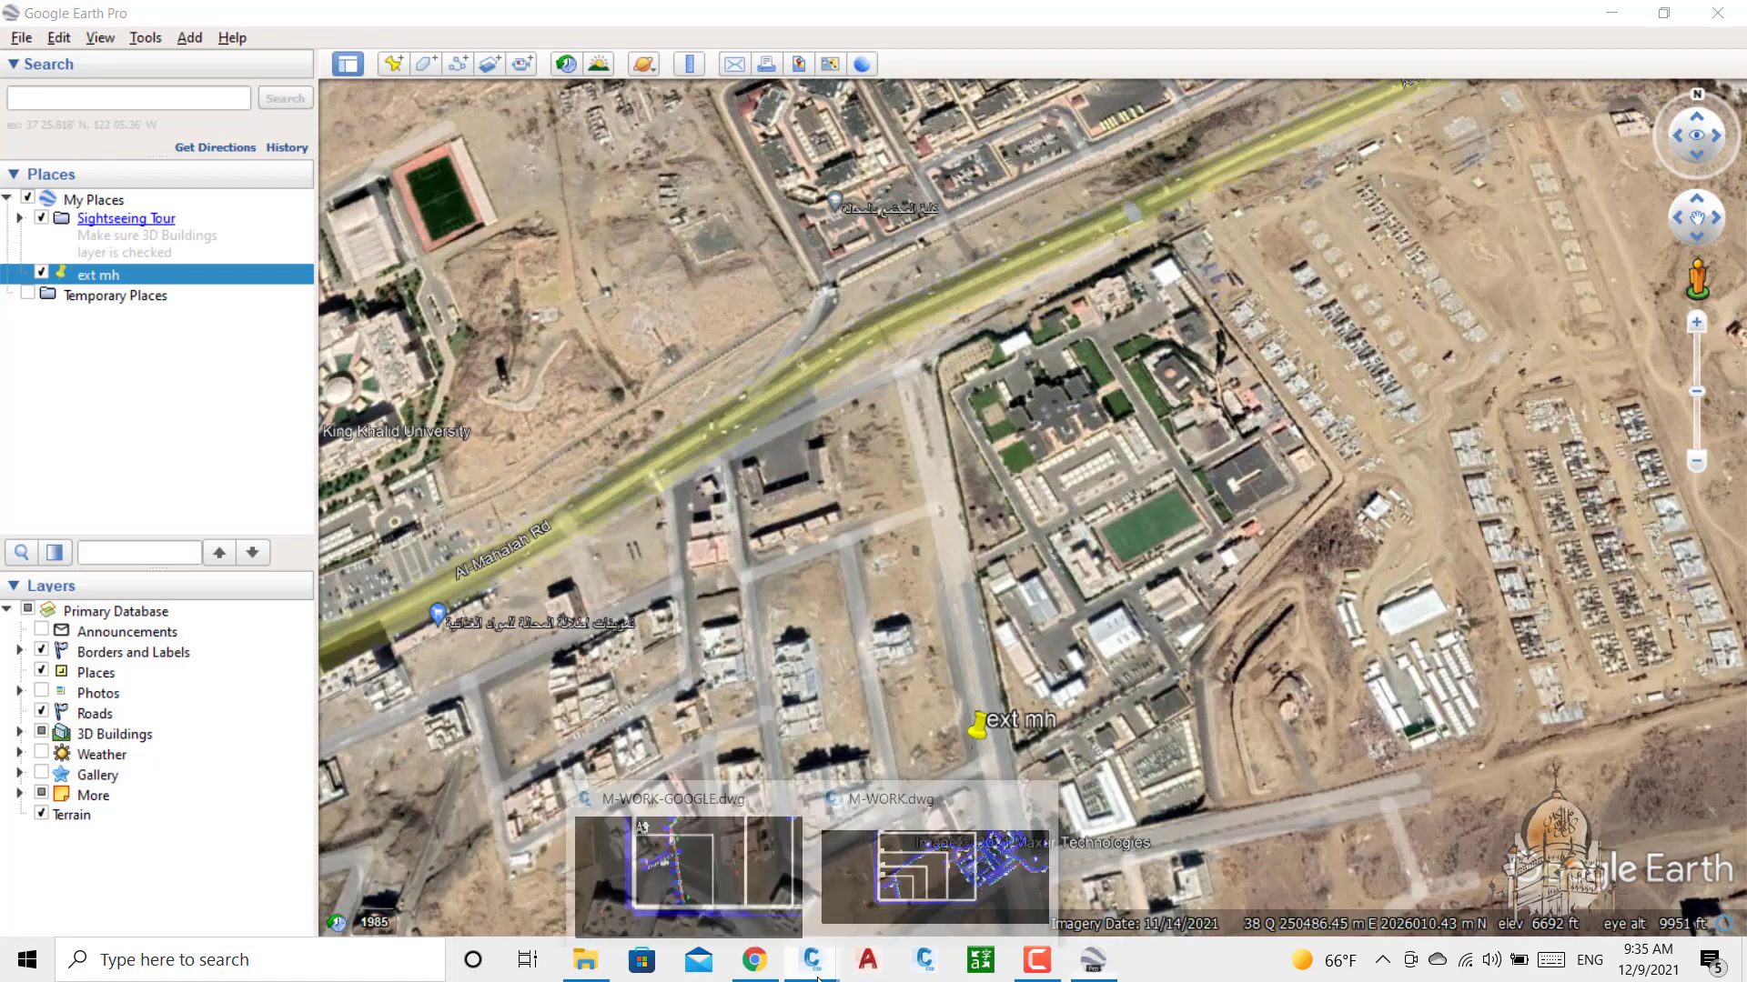
click(741, 887)
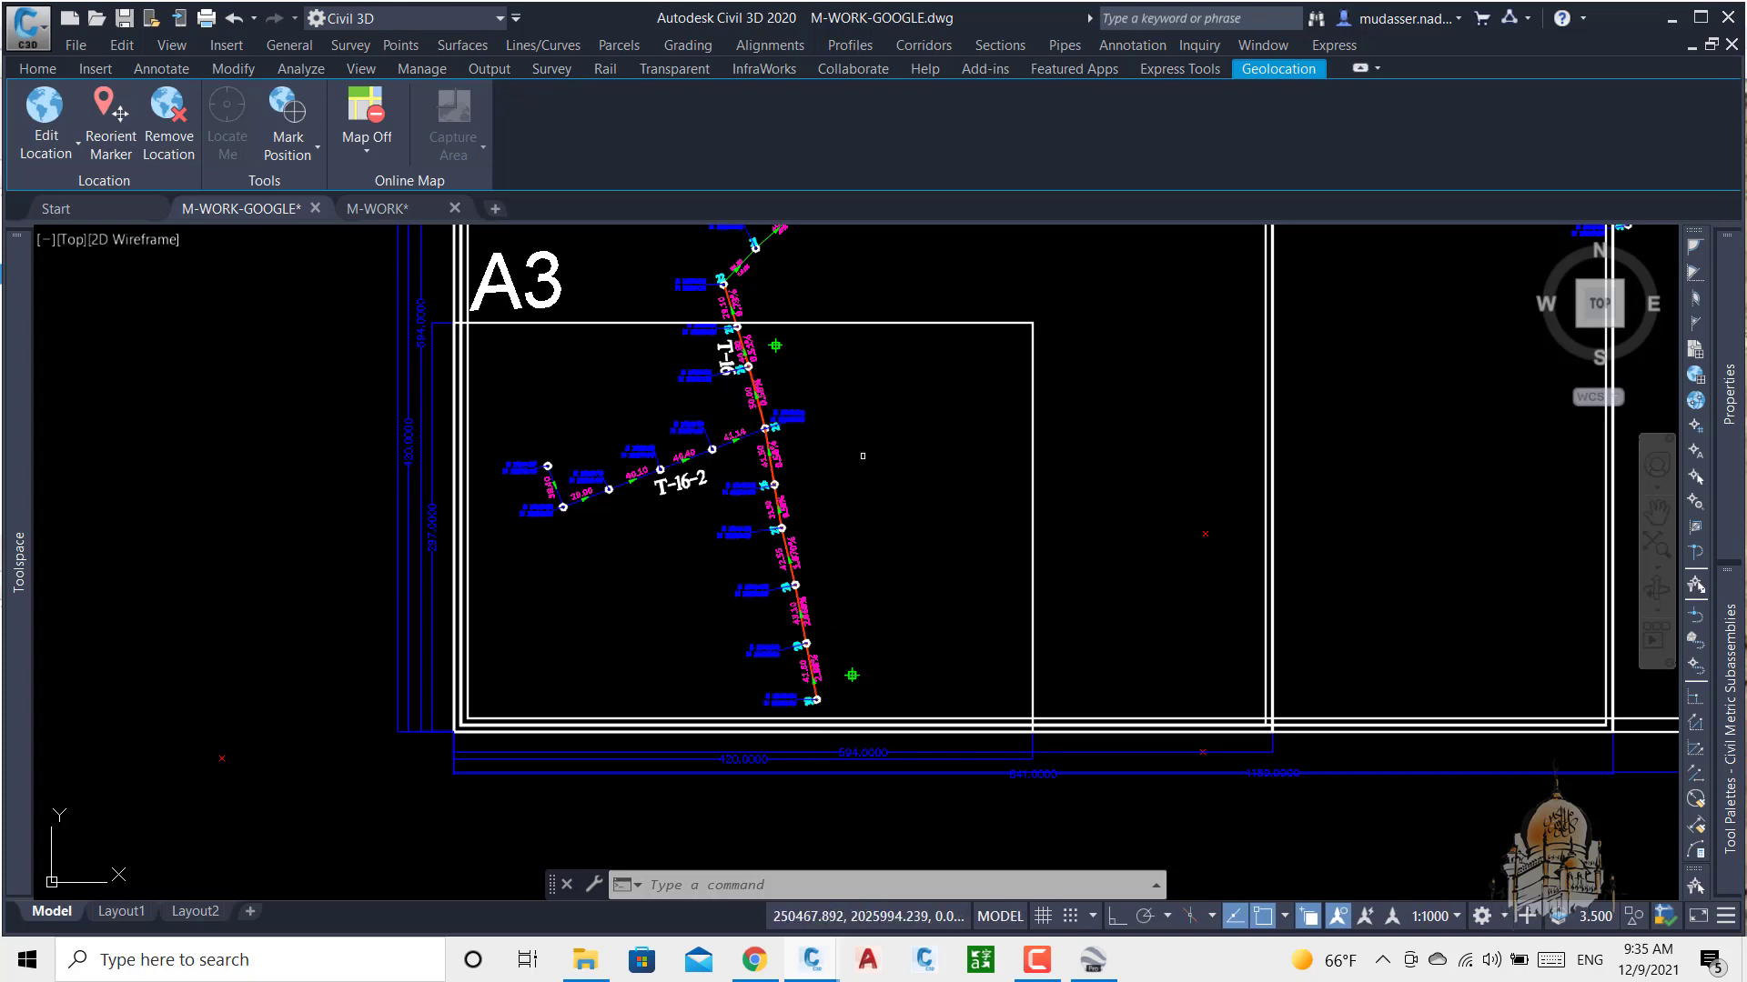
middle_drag(878, 475, 885, 502)
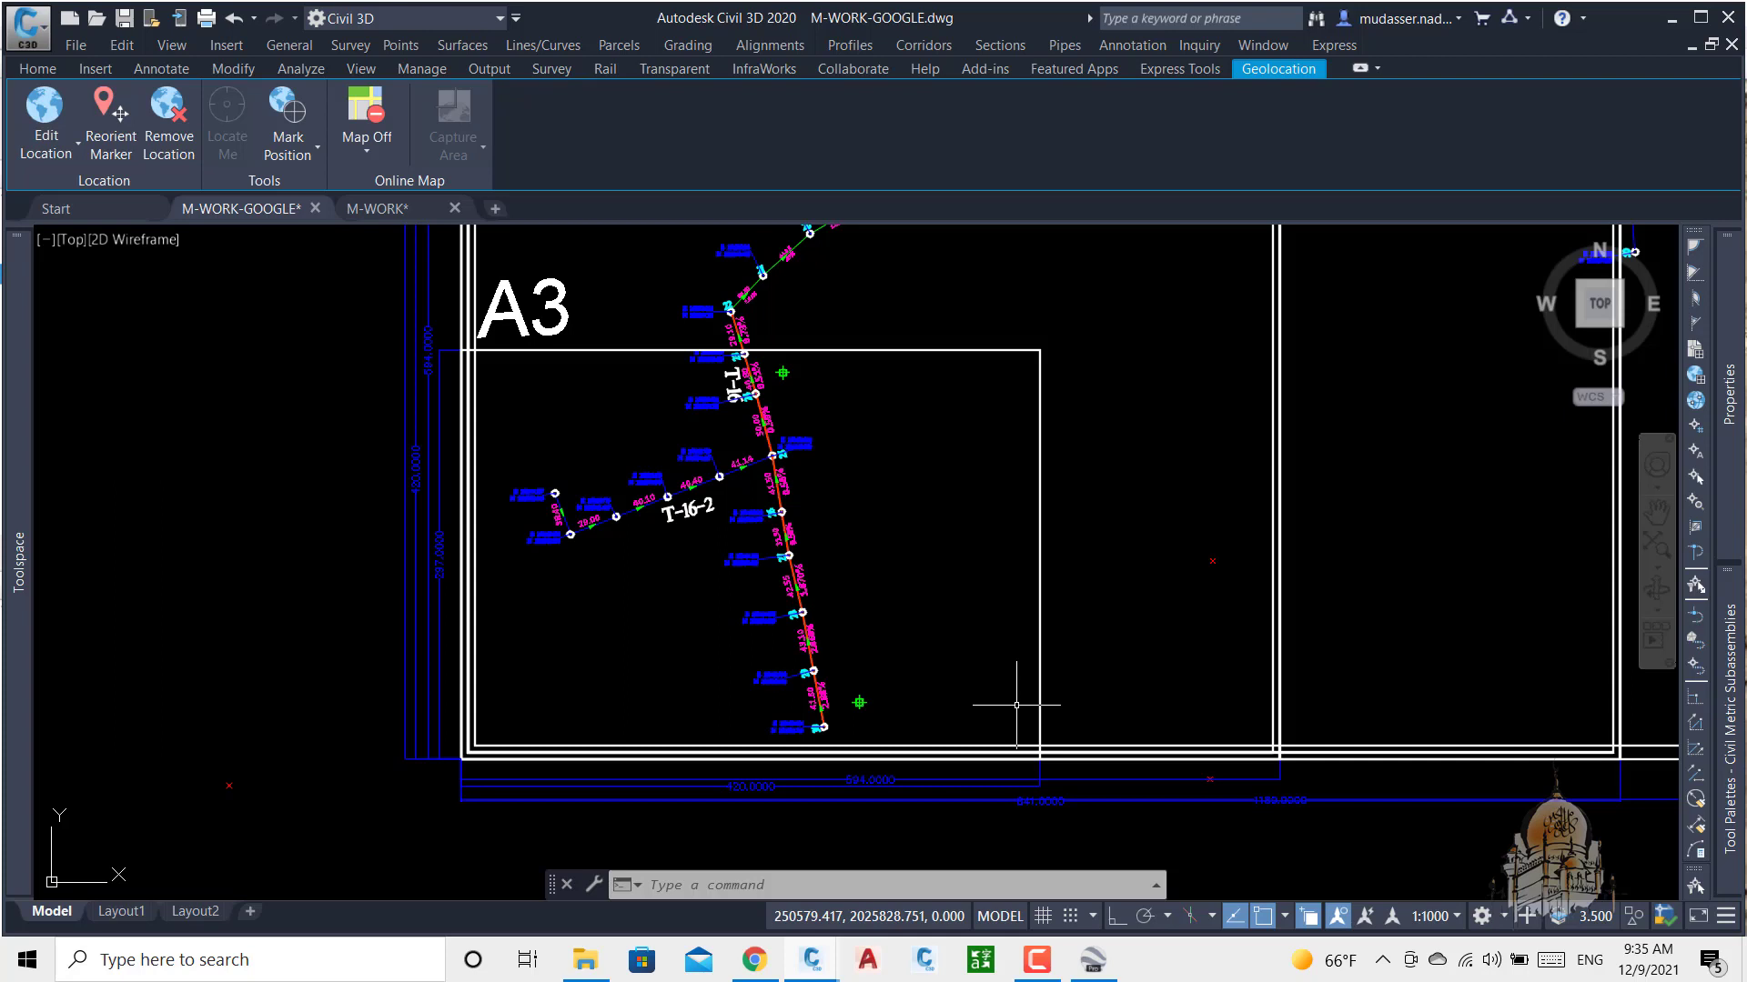
Step: Explode the A3 frame's outer rectangle into separate lines
scroll(1016, 704, down, 2)
middle_drag(1131, 534, 1108, 570)
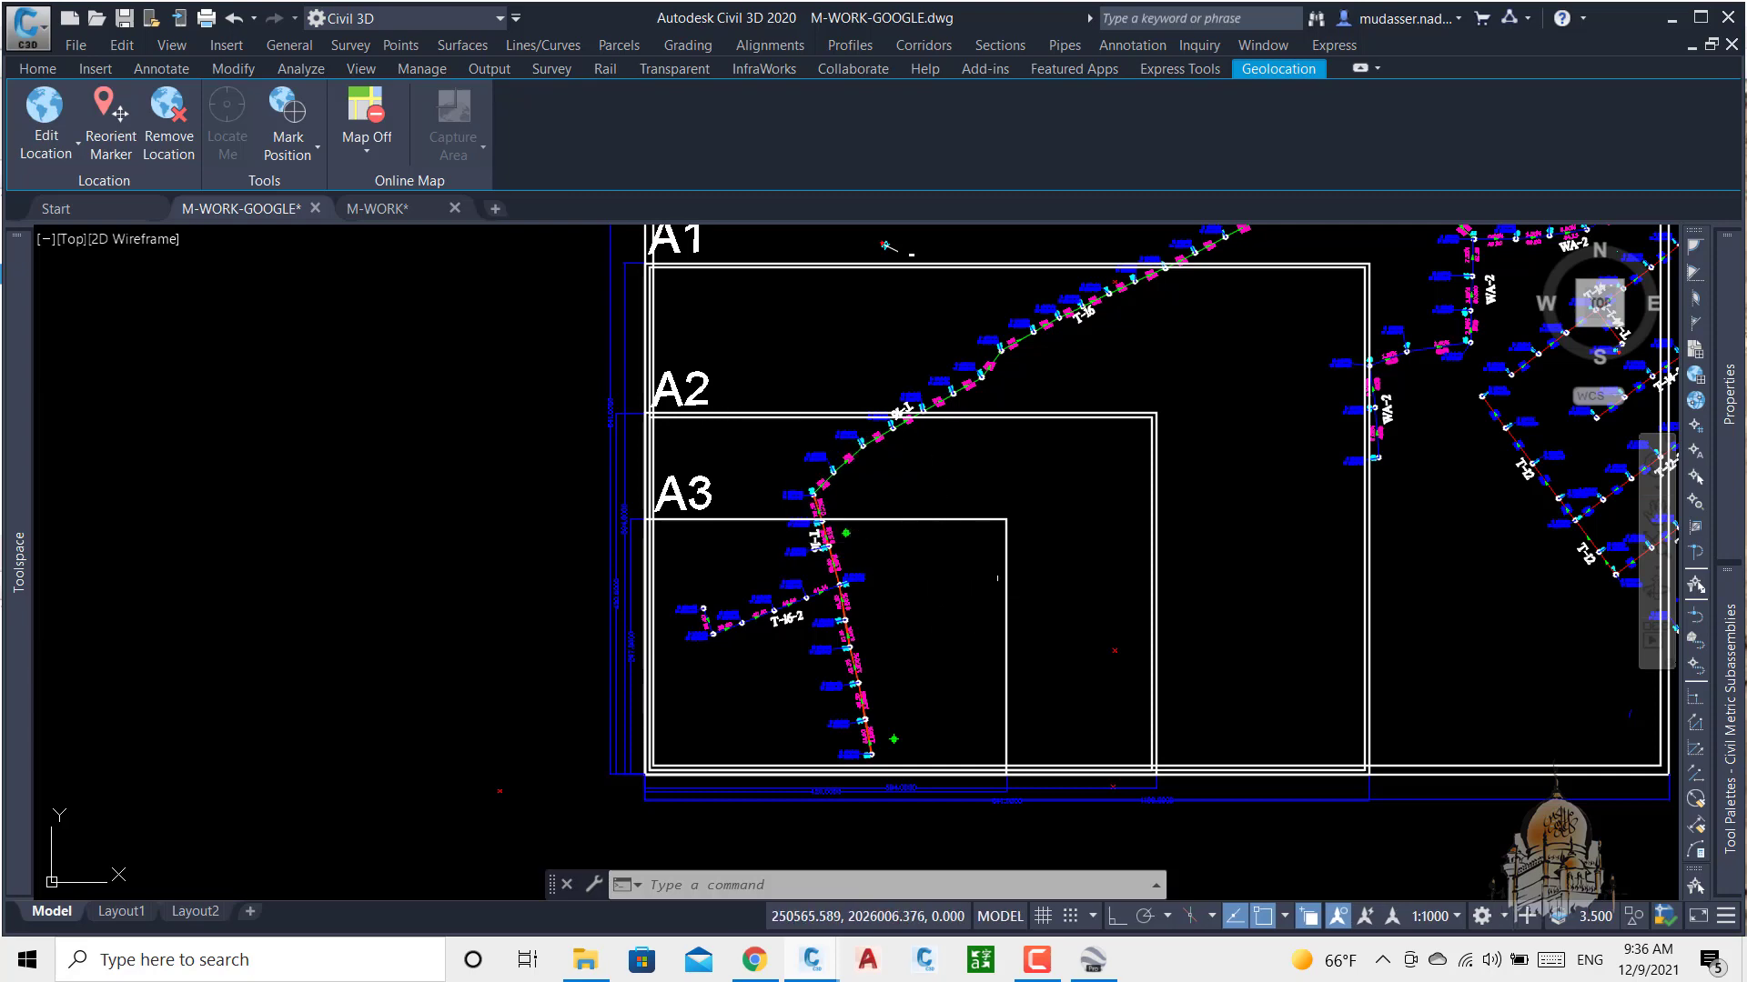
scroll(1001, 568, up, 4)
scroll(1004, 454, up, 5)
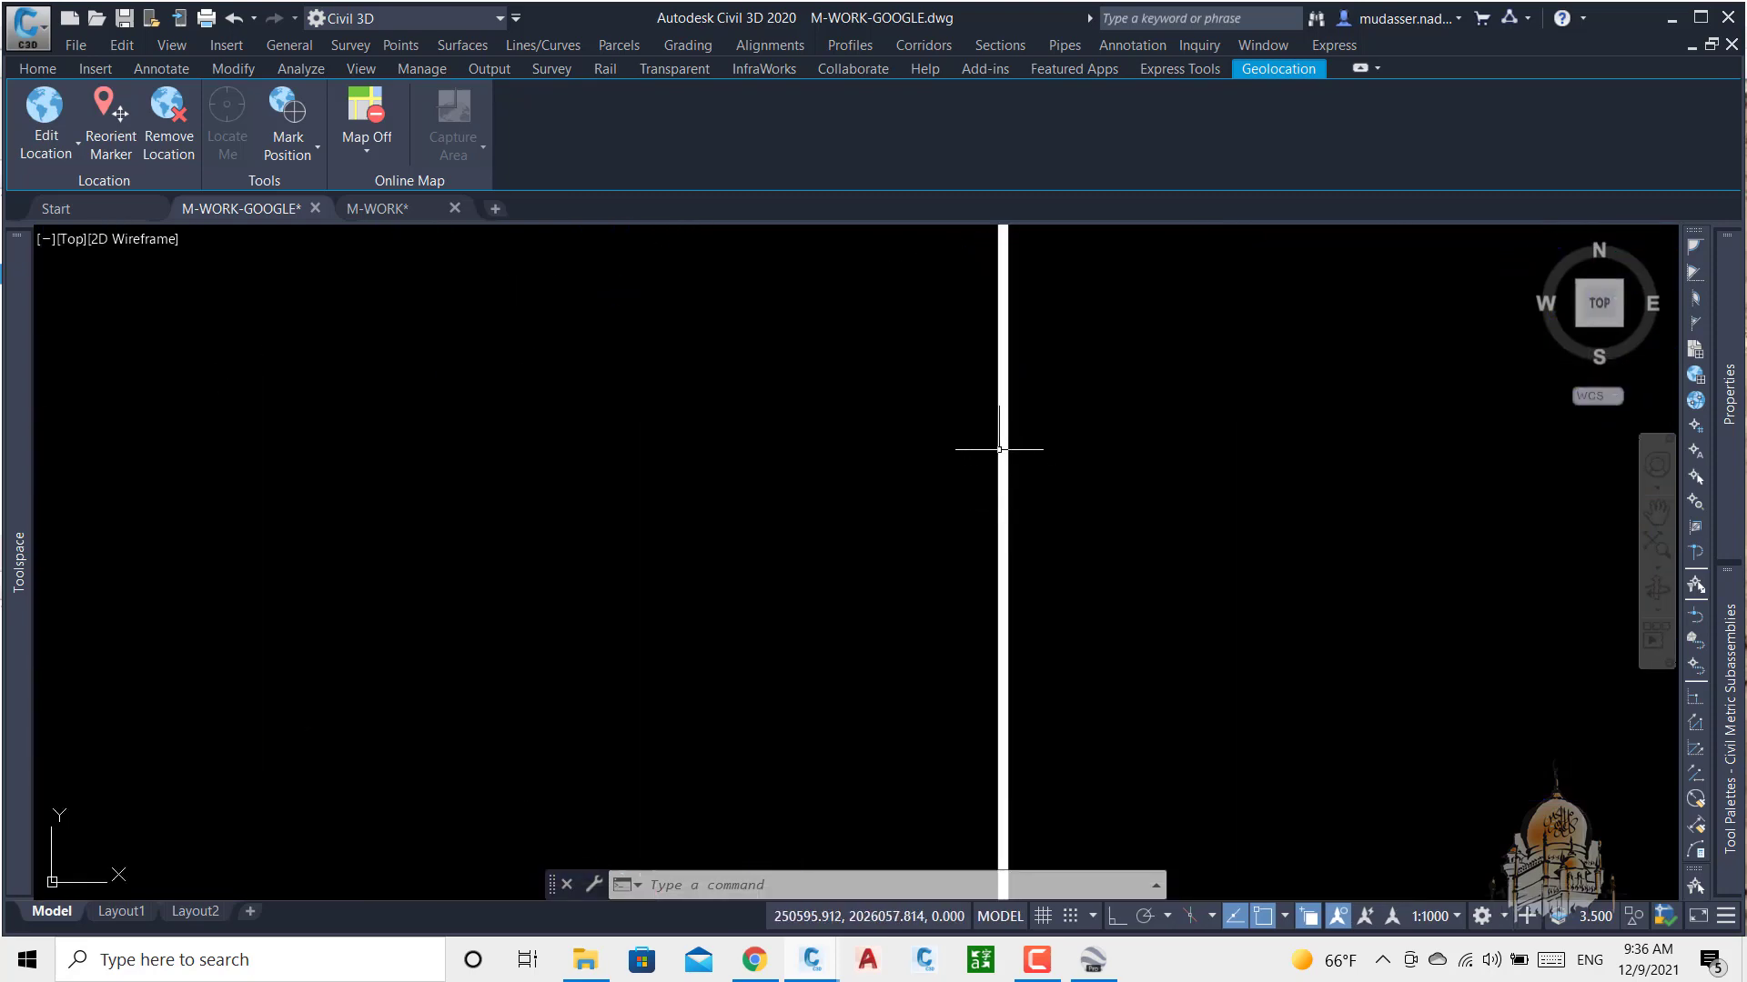
click(1001, 448)
scroll(1004, 455, down, 7)
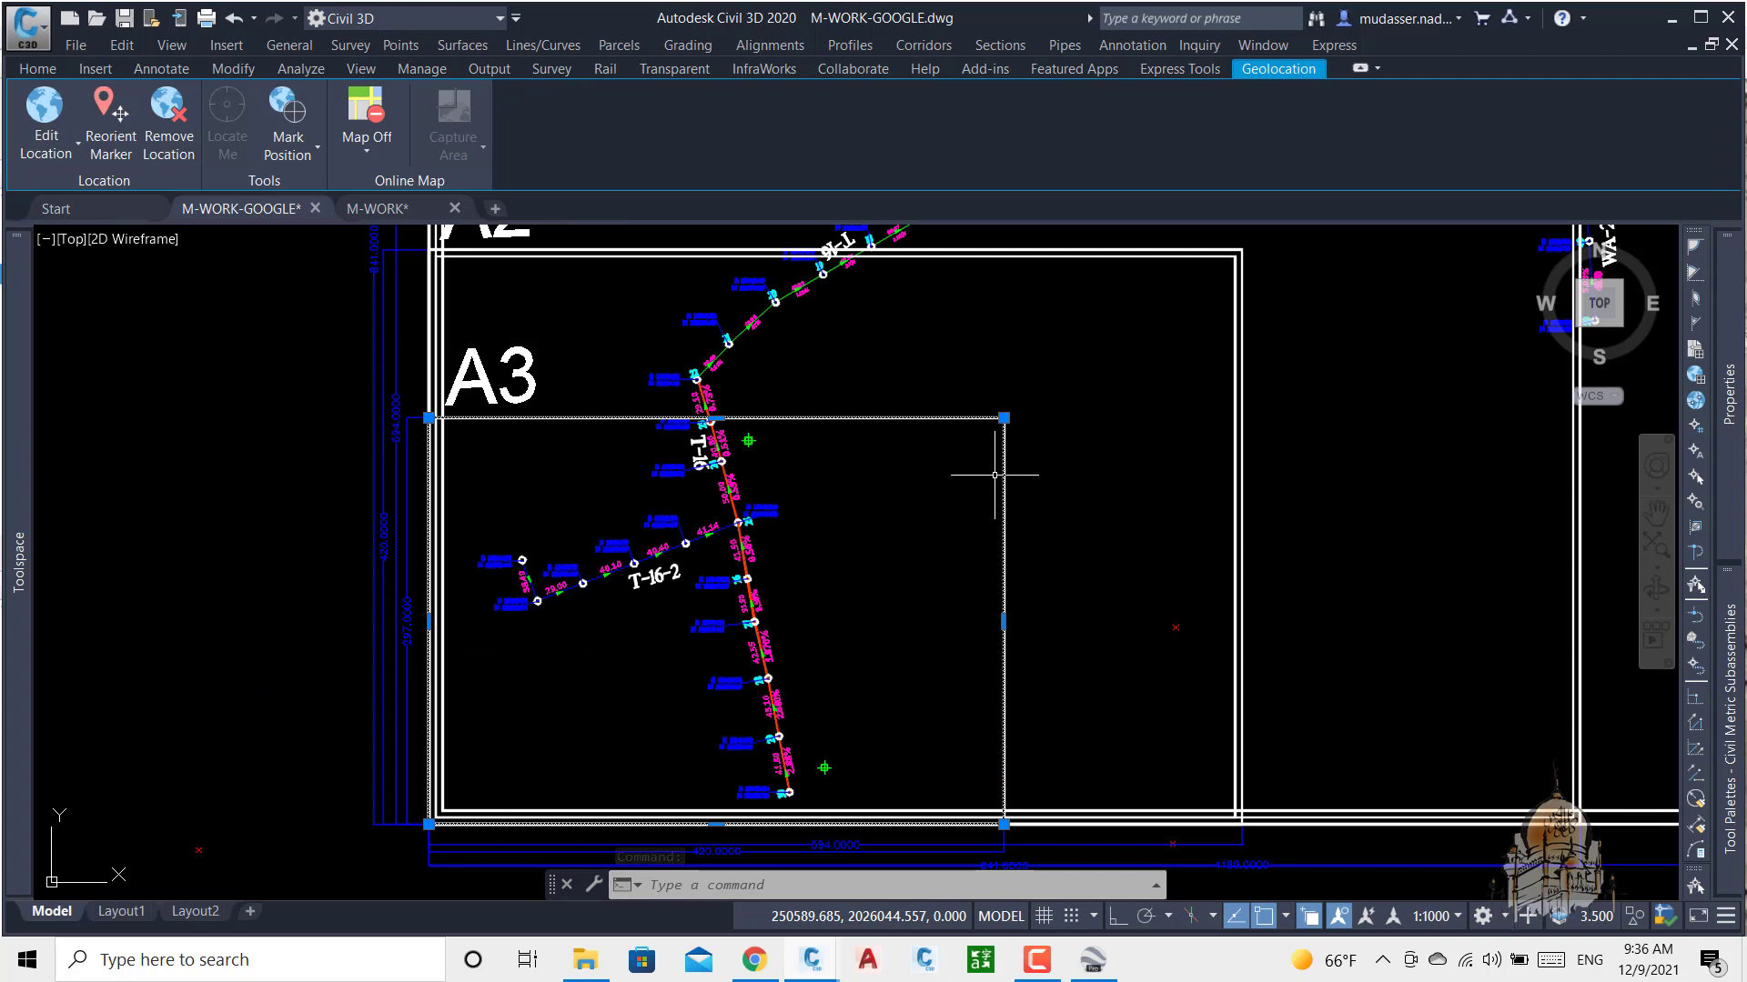
text(x)
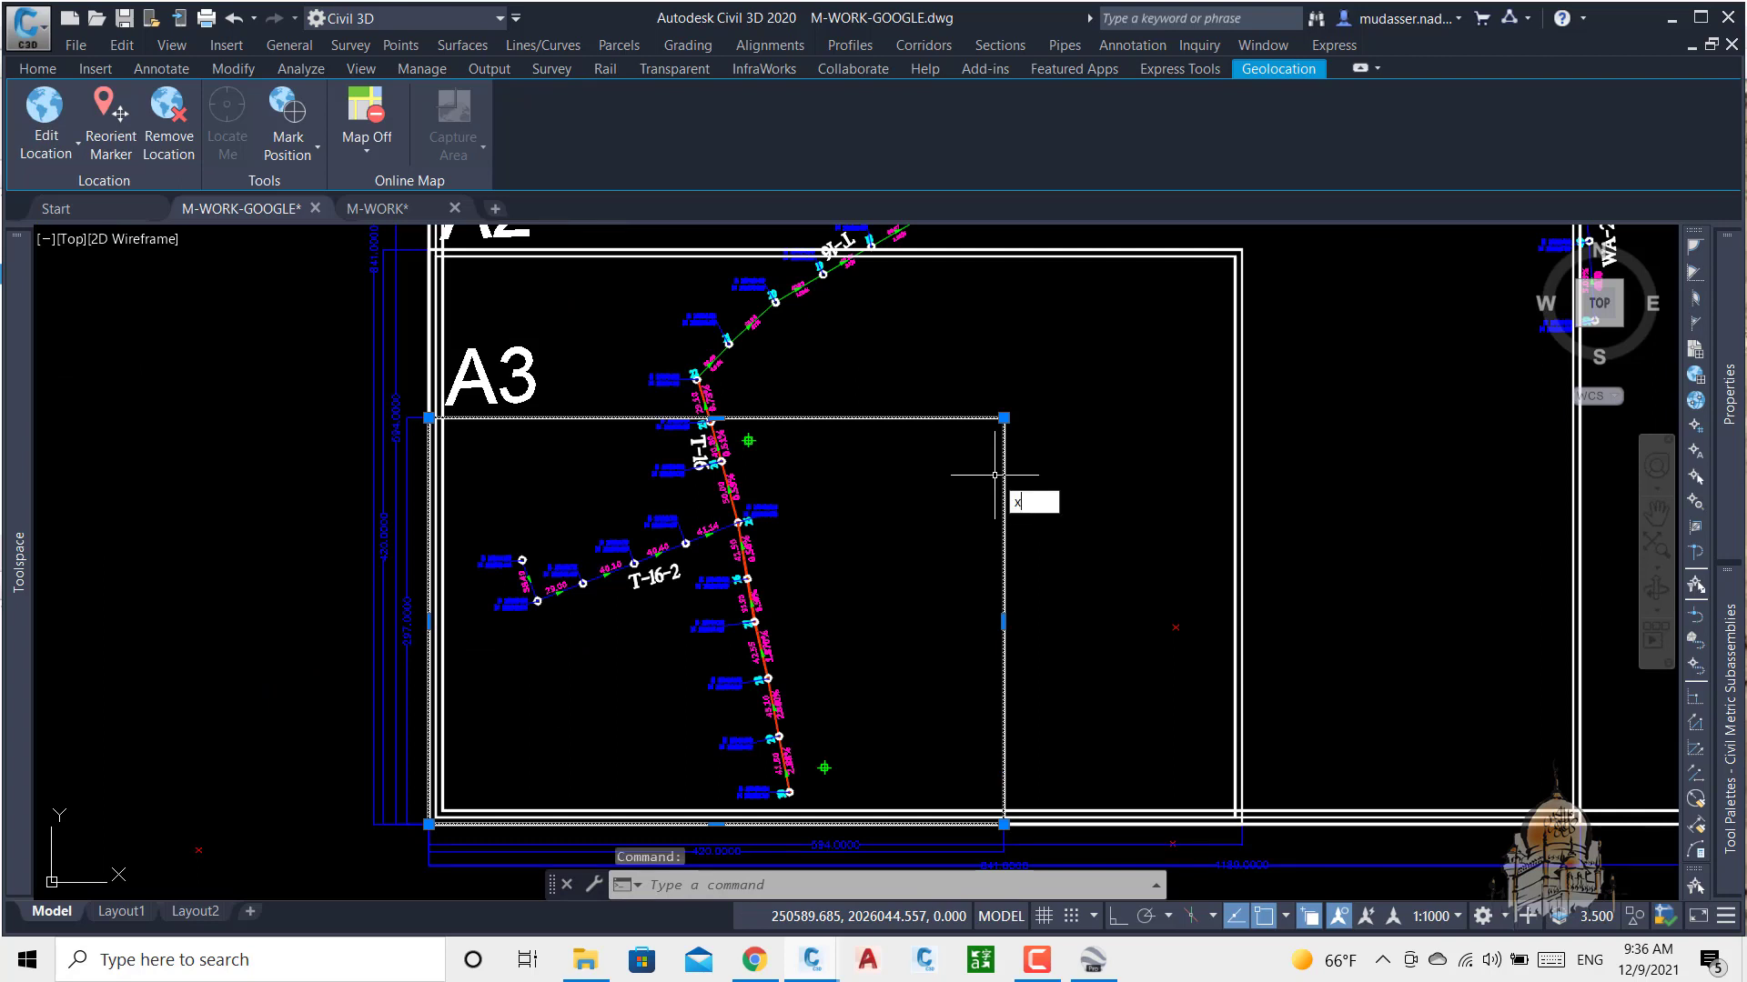
key(Return)
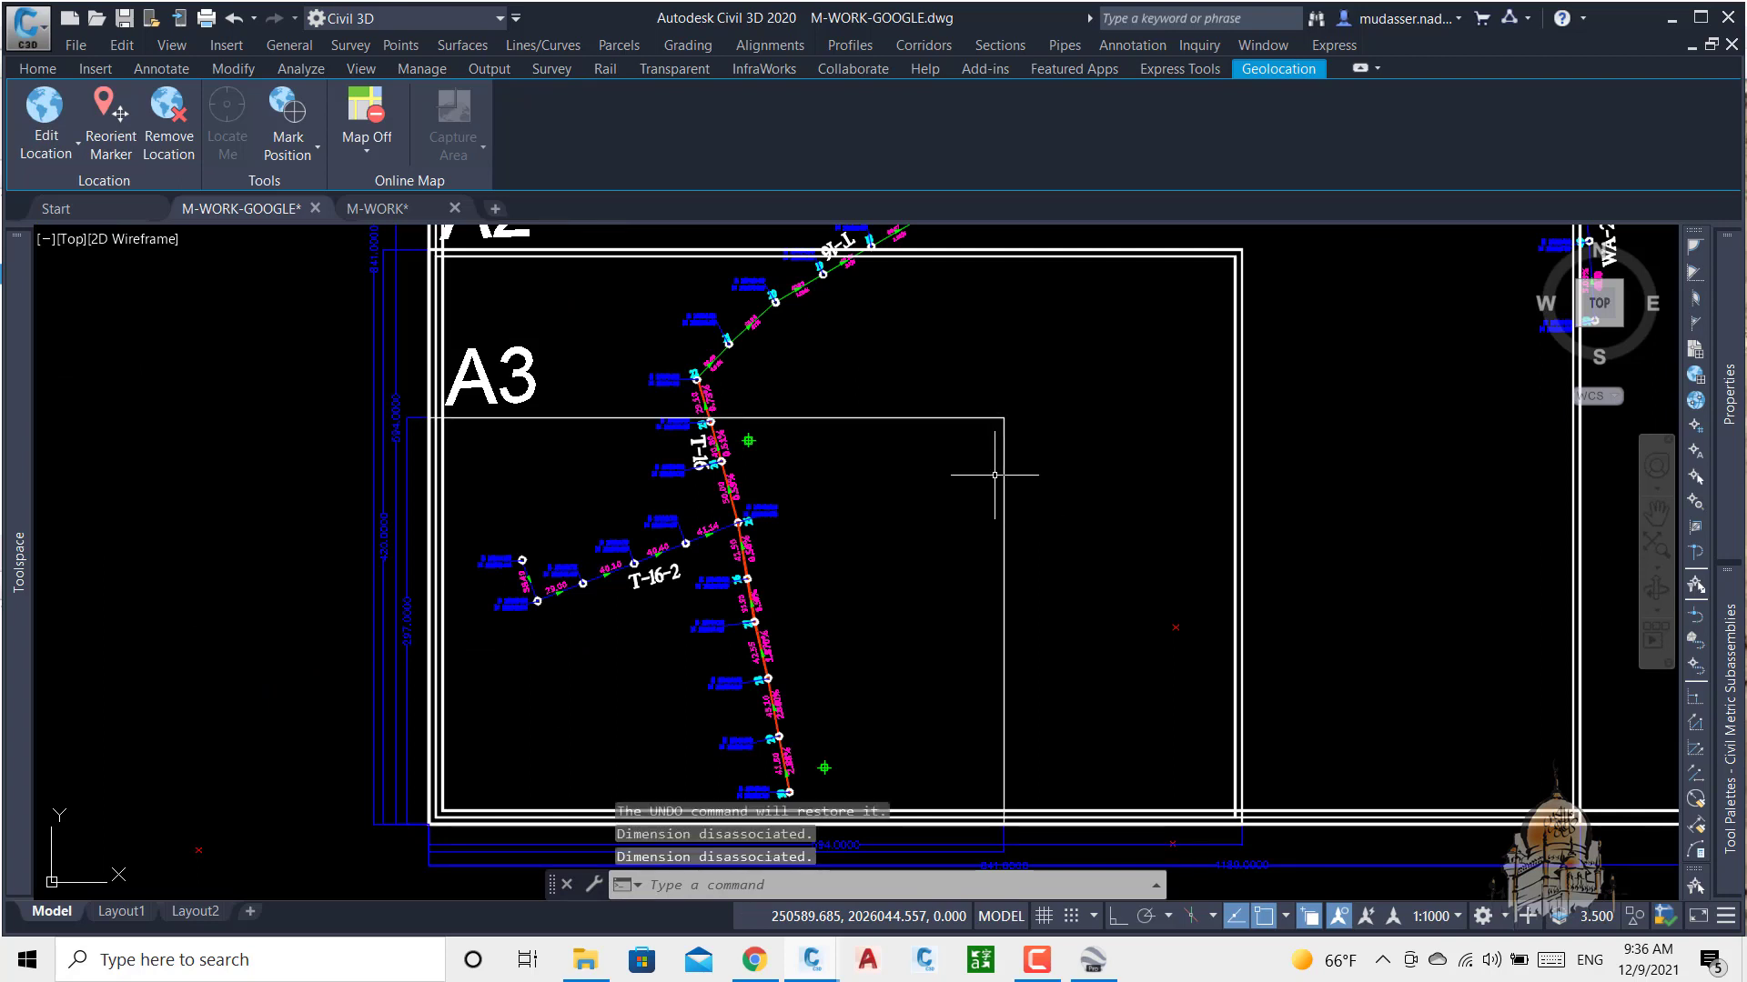
text(o)
key(Return)
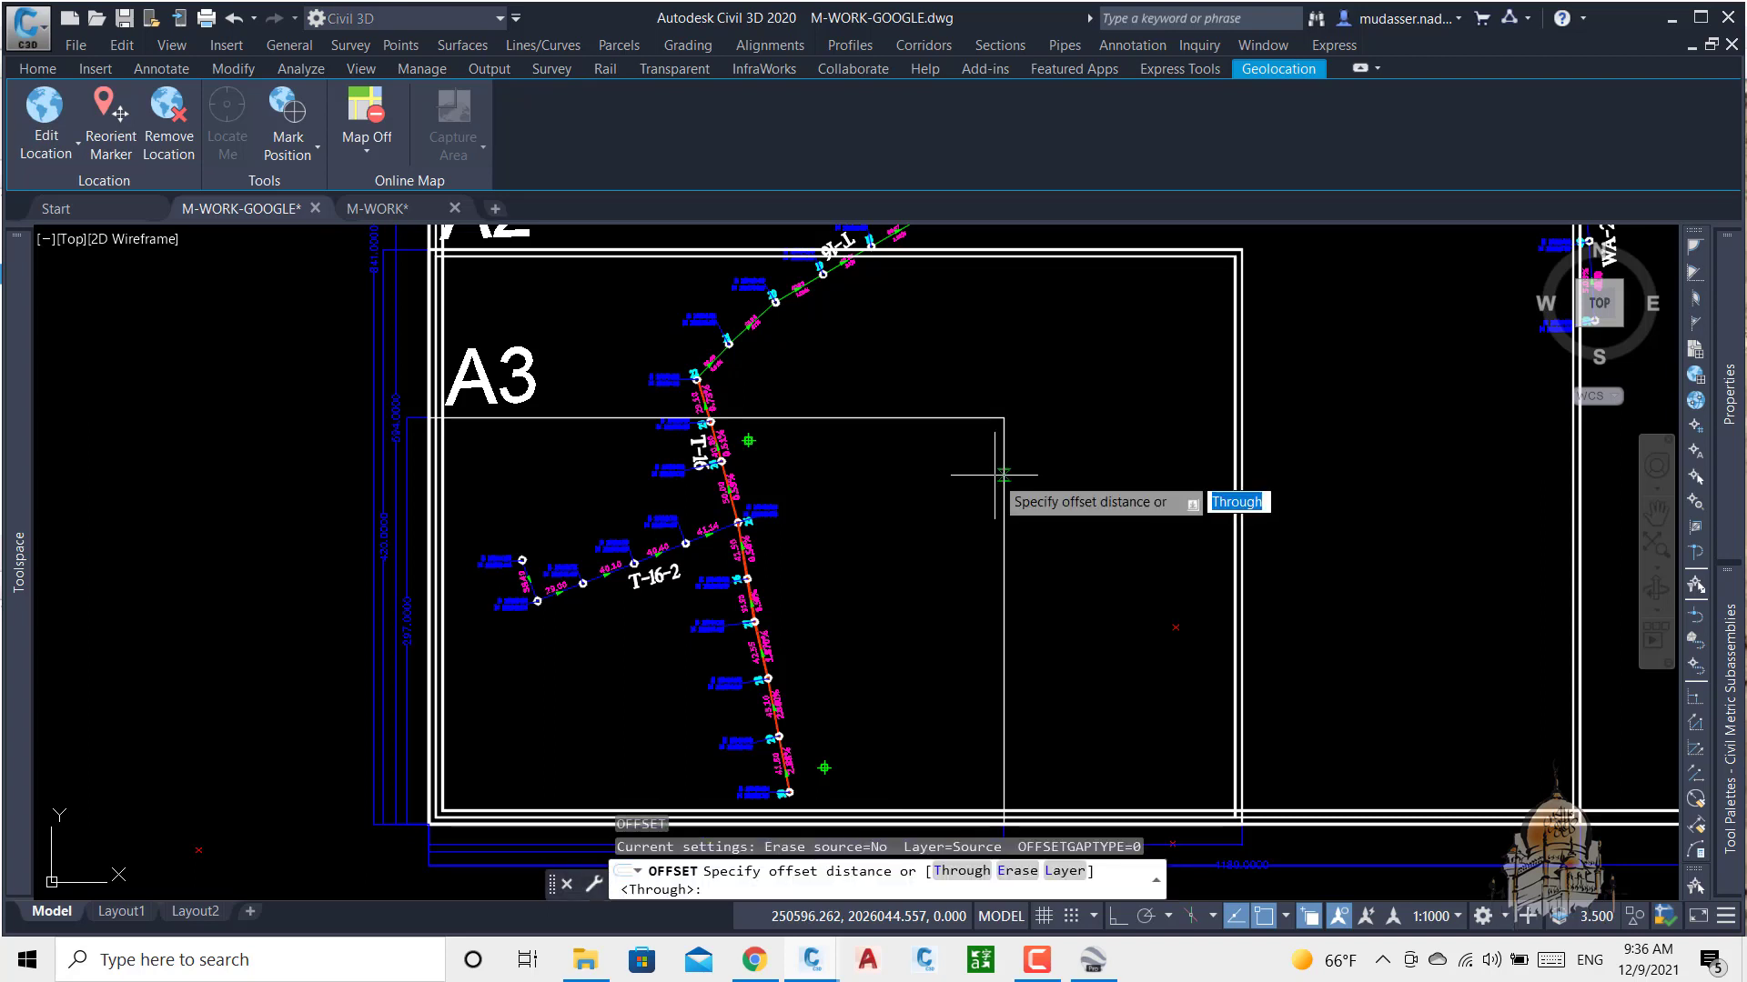
text(10)
key(Return)
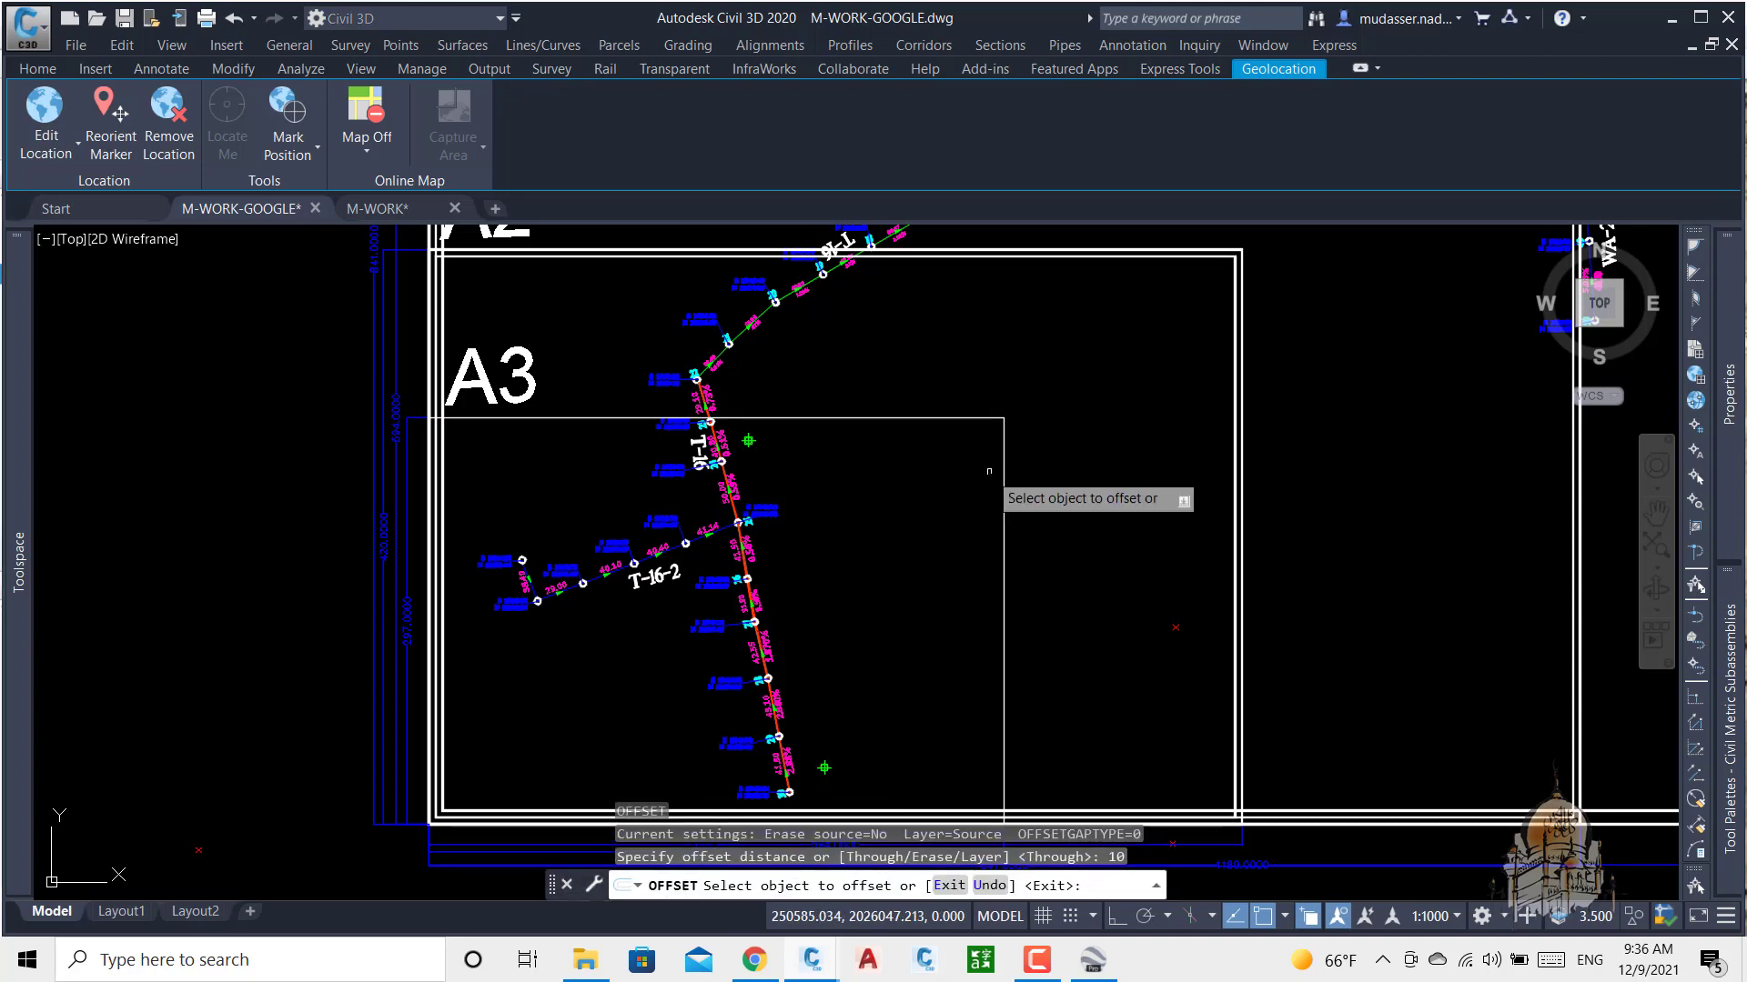
click(1004, 489)
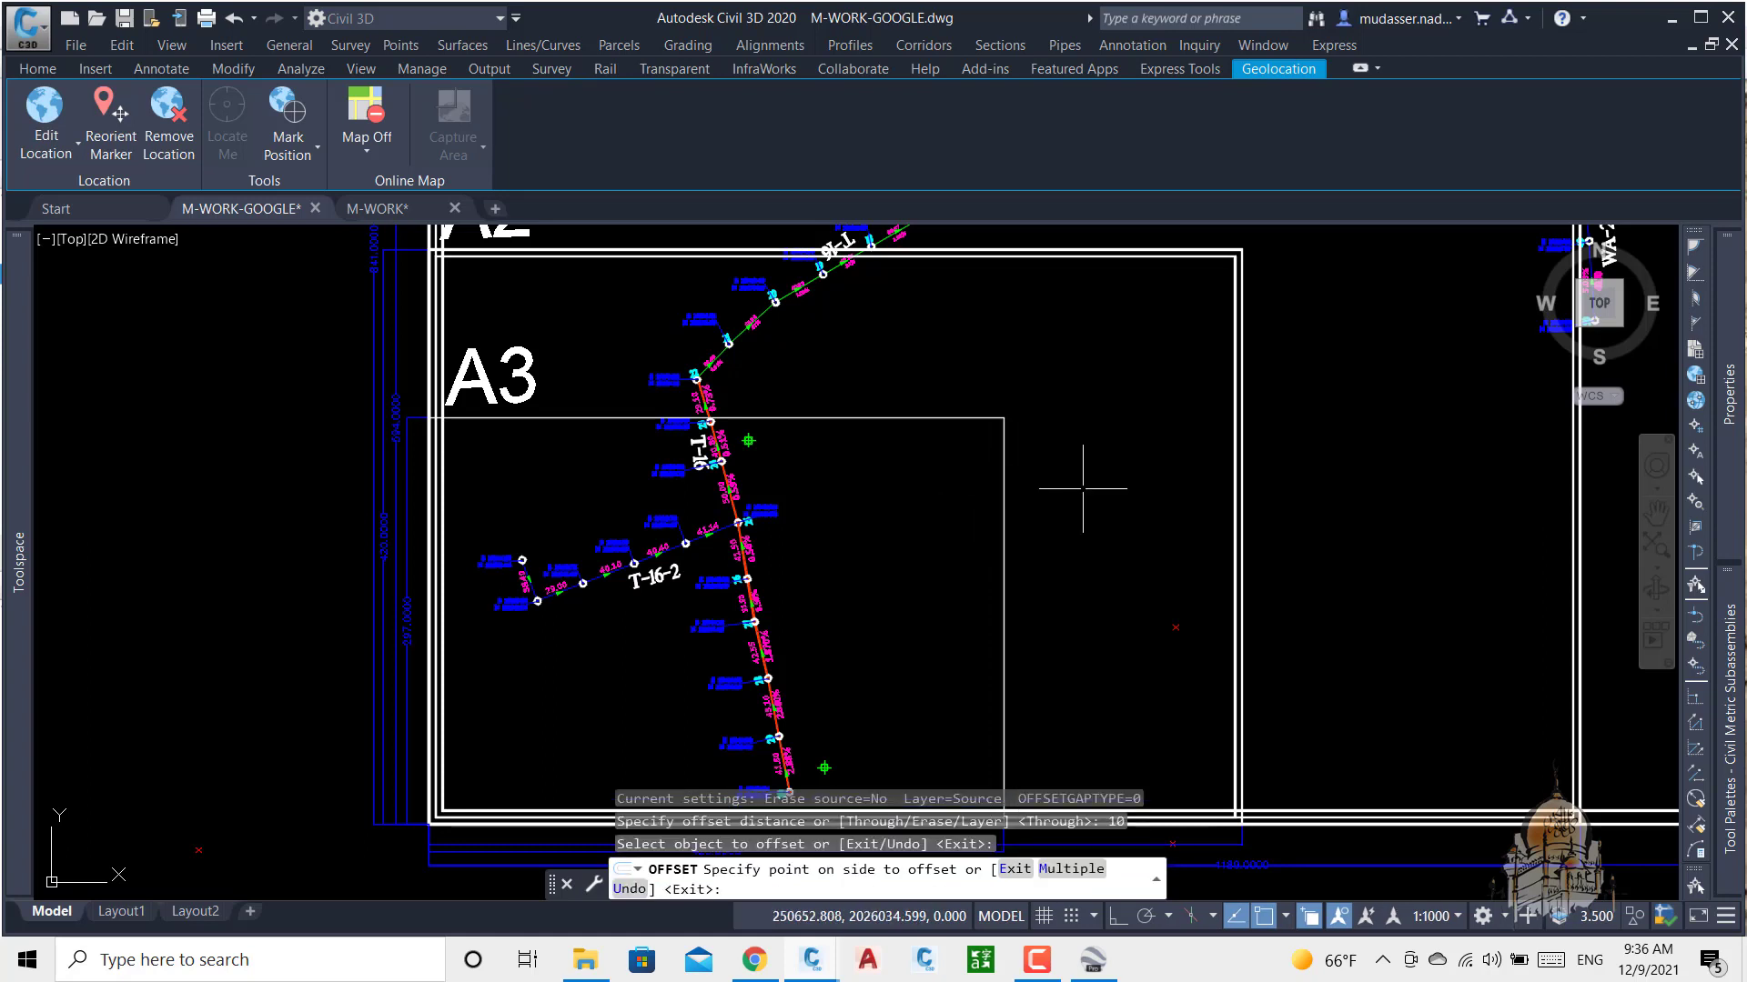
key(Escape)
text(o)
key(Return)
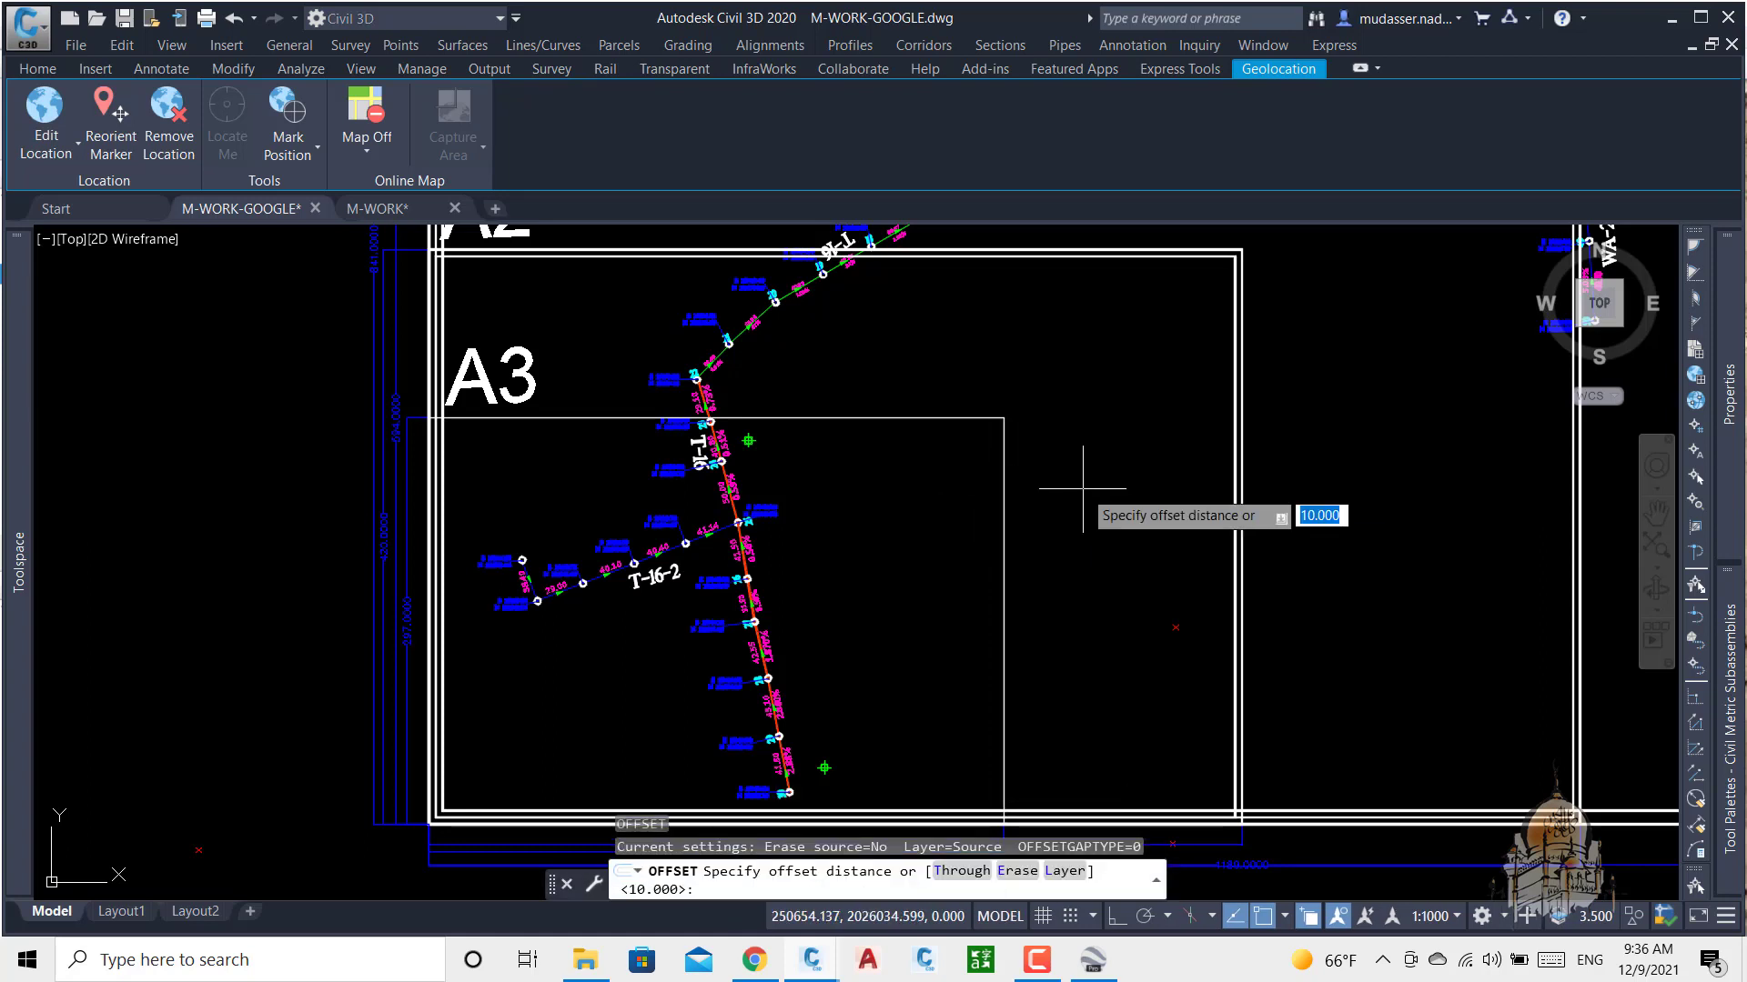
text(100)
key(Return)
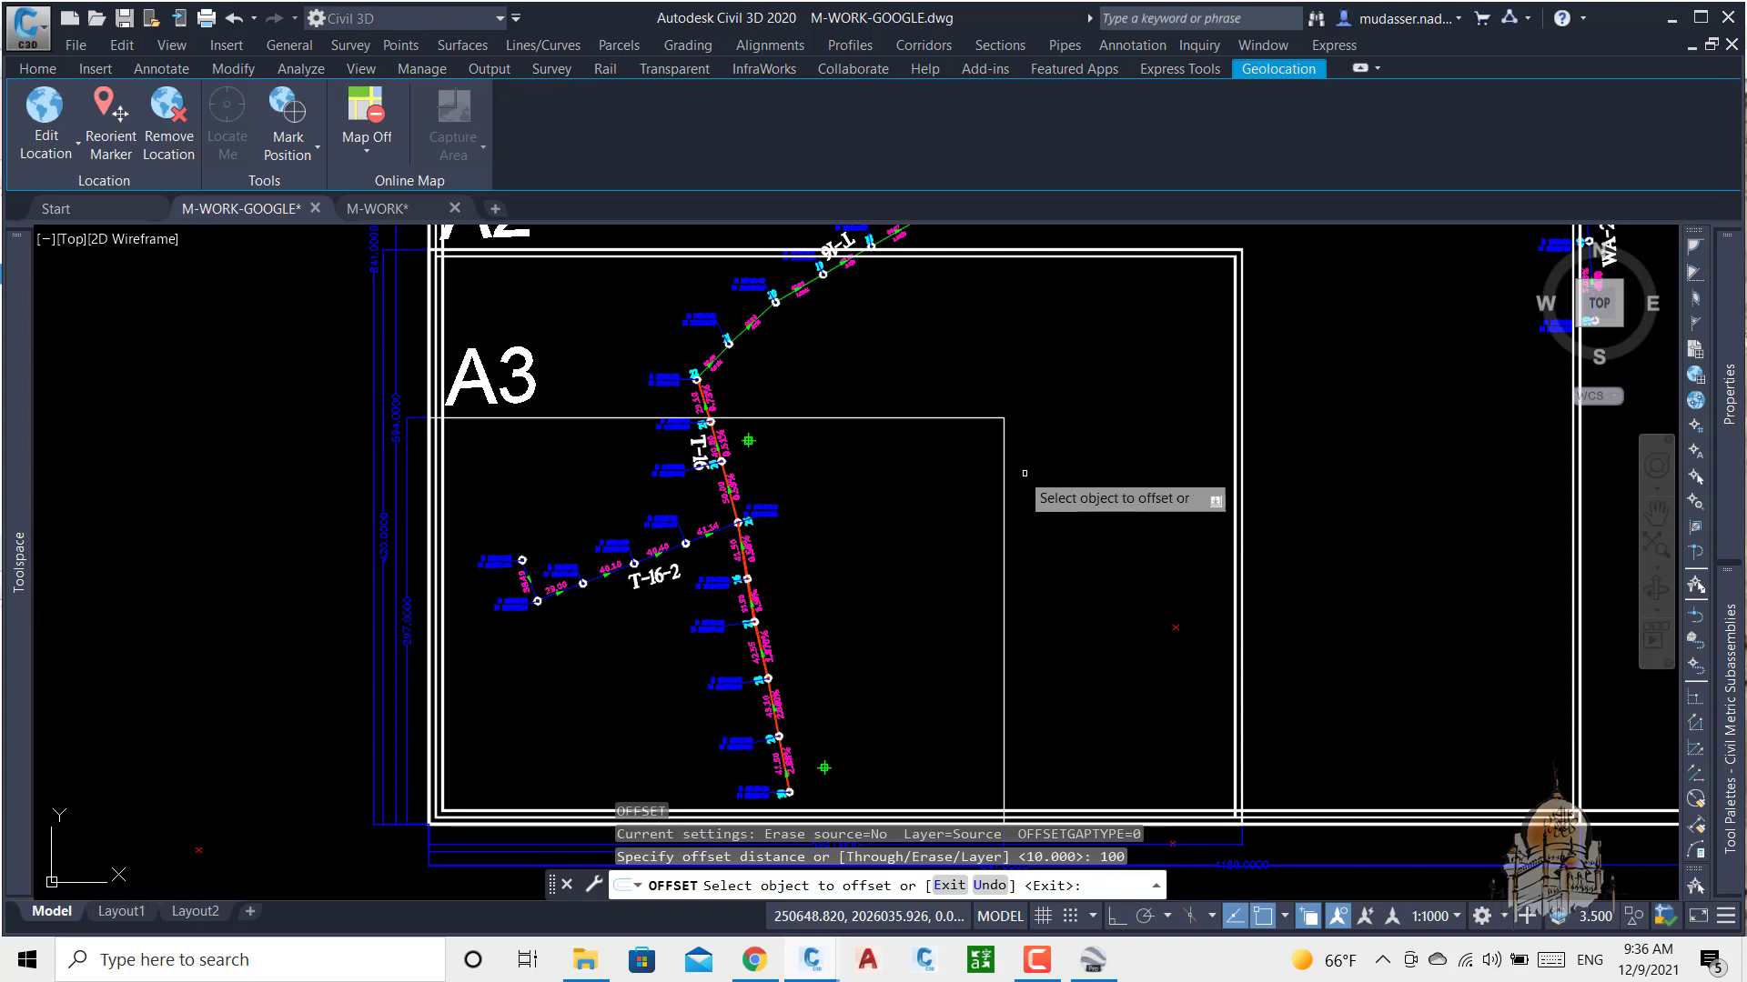
click(1004, 450)
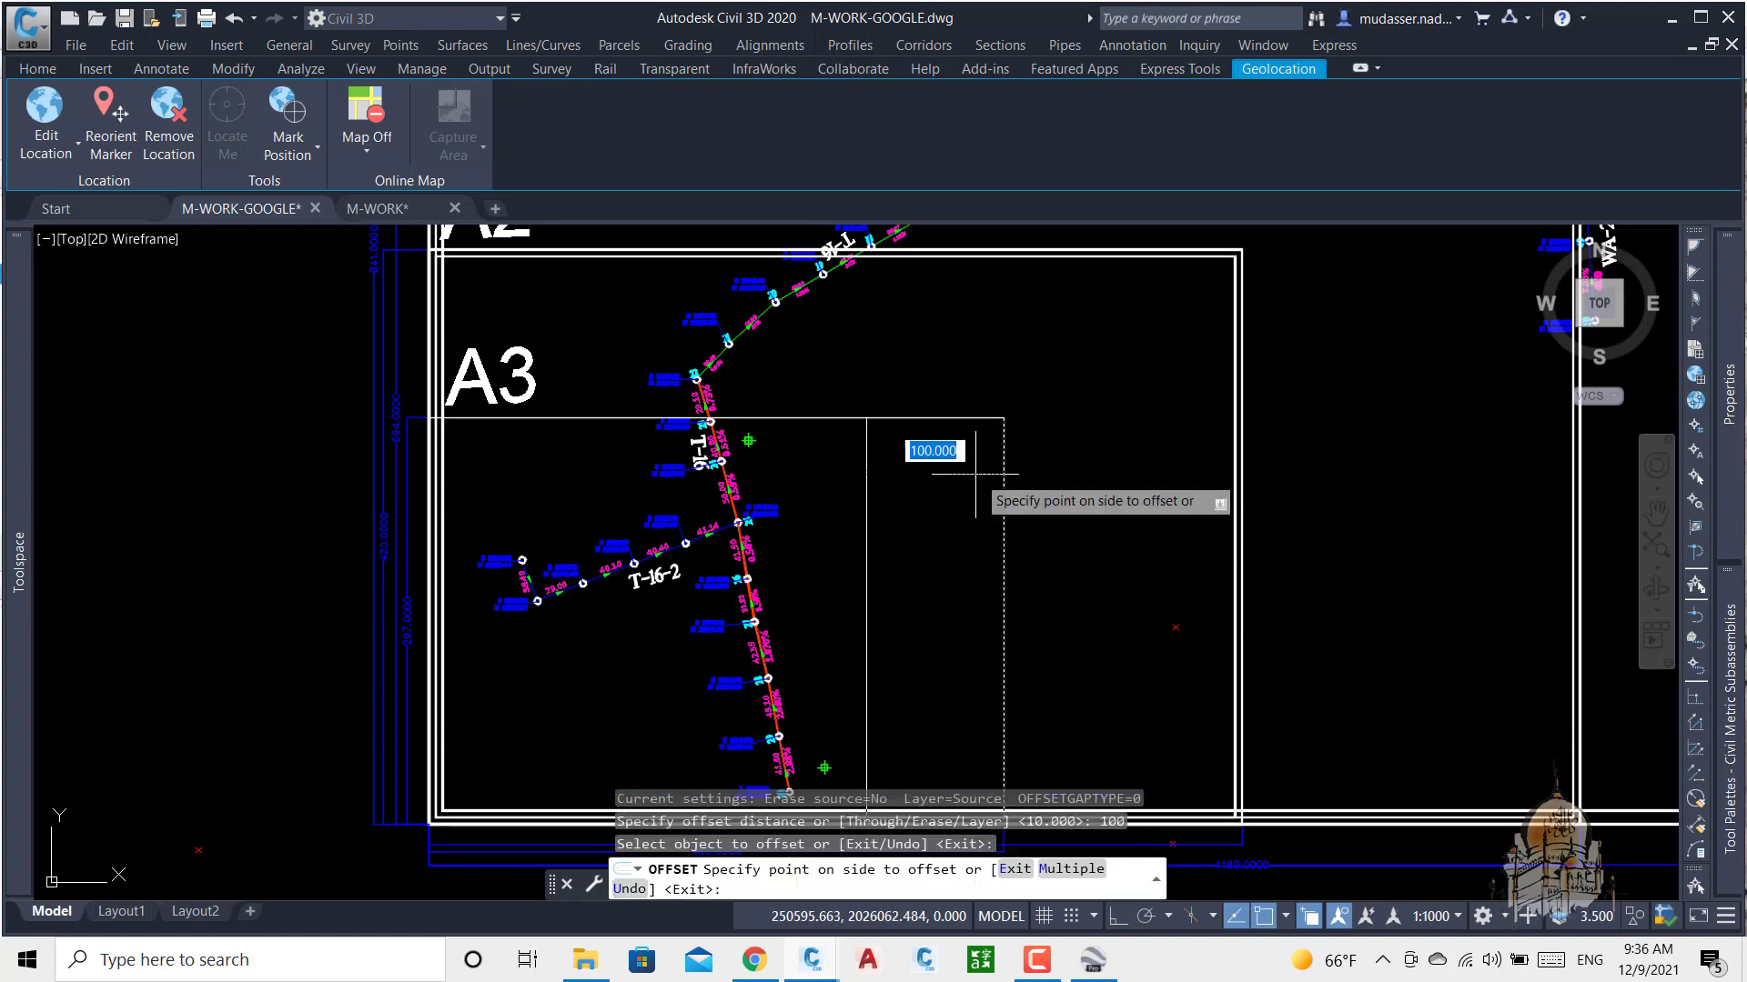
key(Escape)
Step: Offset the east edge of the A3 frame 50 units inward
key(Return)
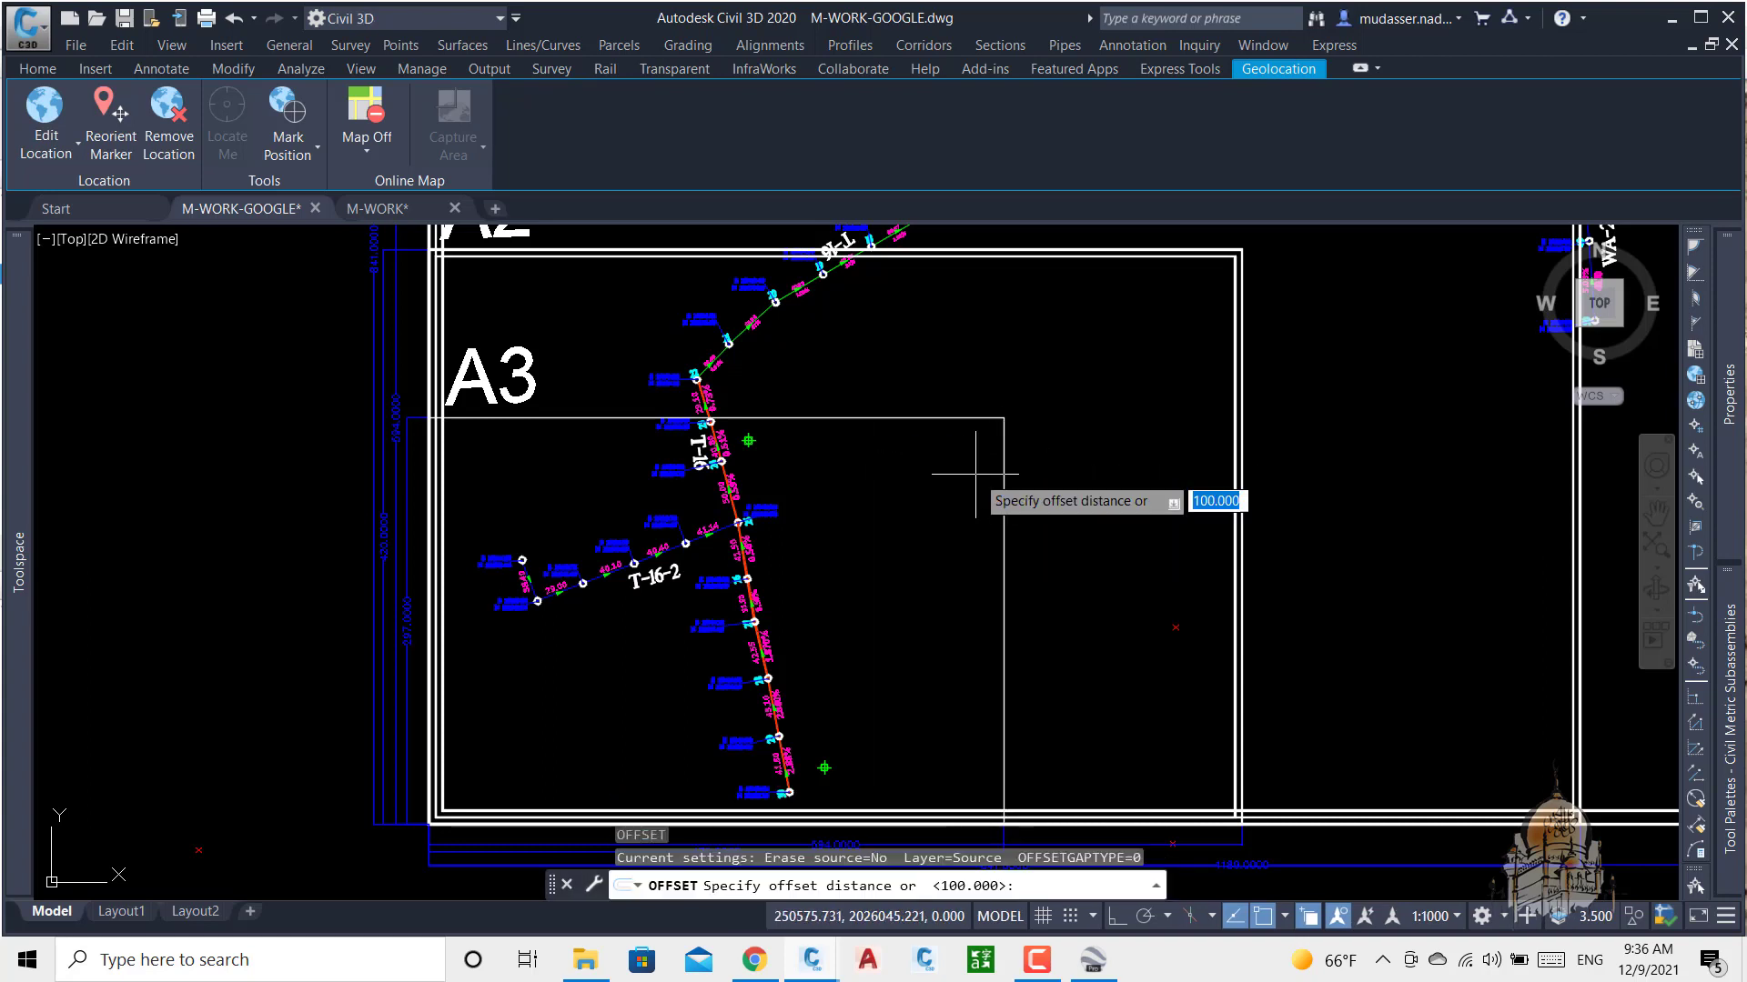
text(50)
key(Return)
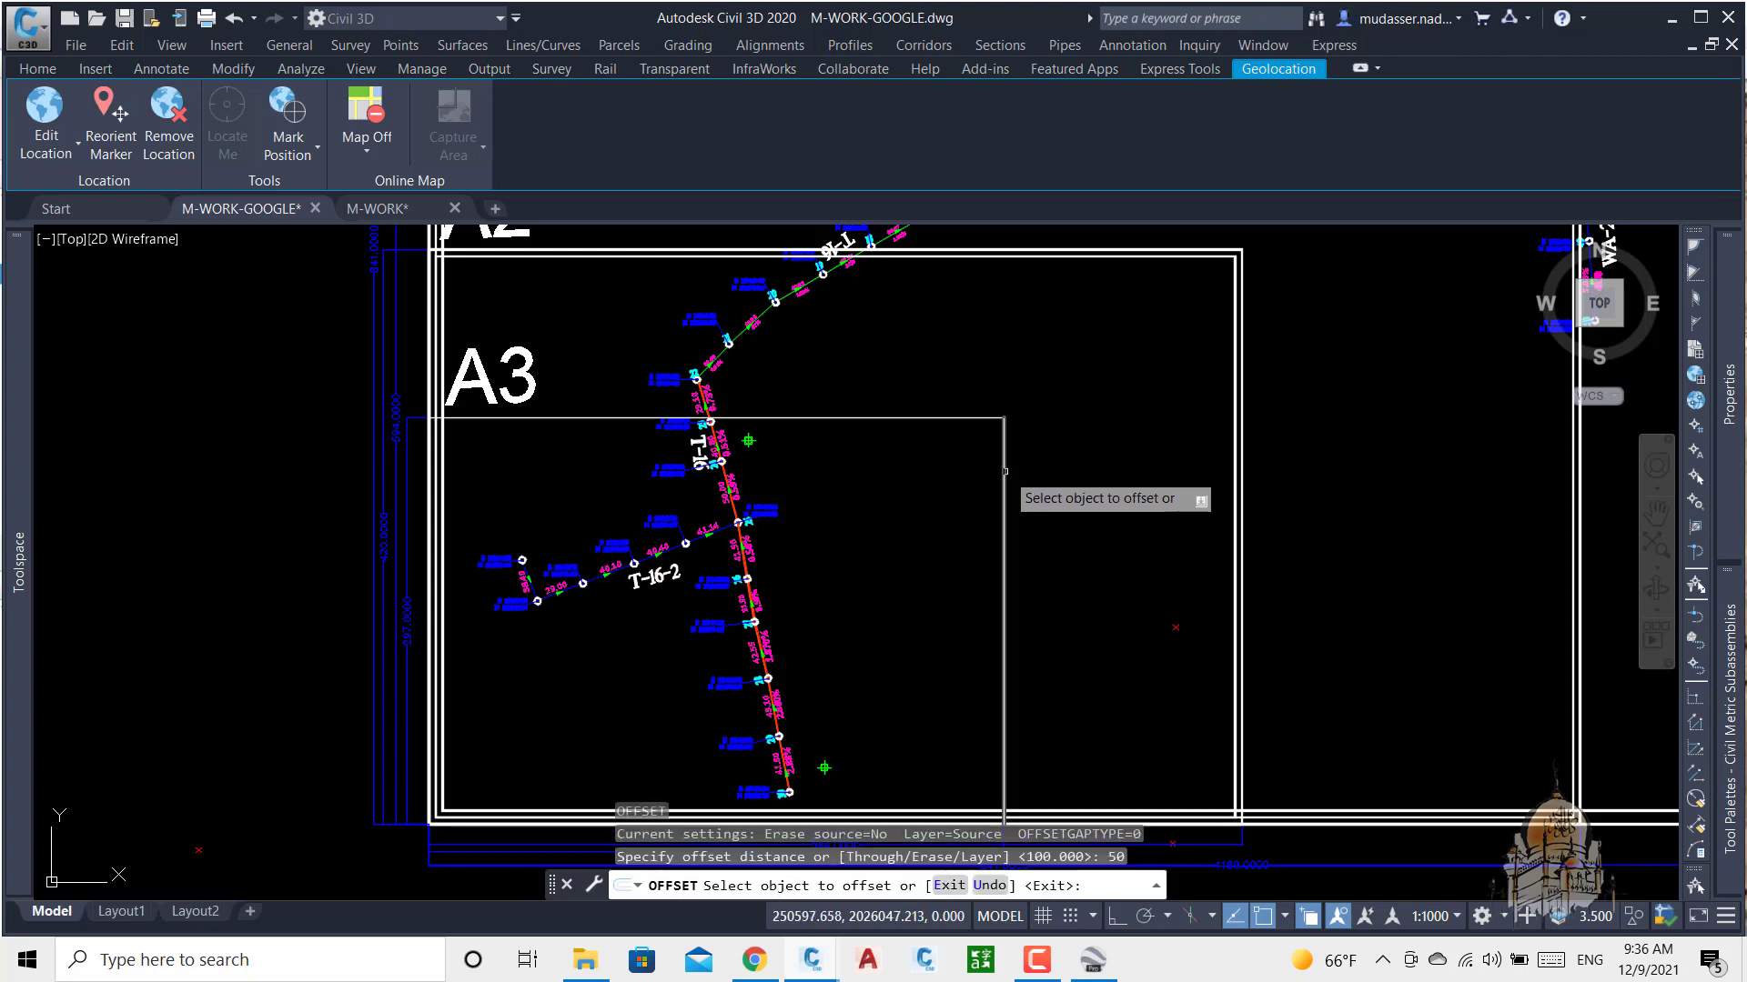
click(1005, 471)
click(963, 501)
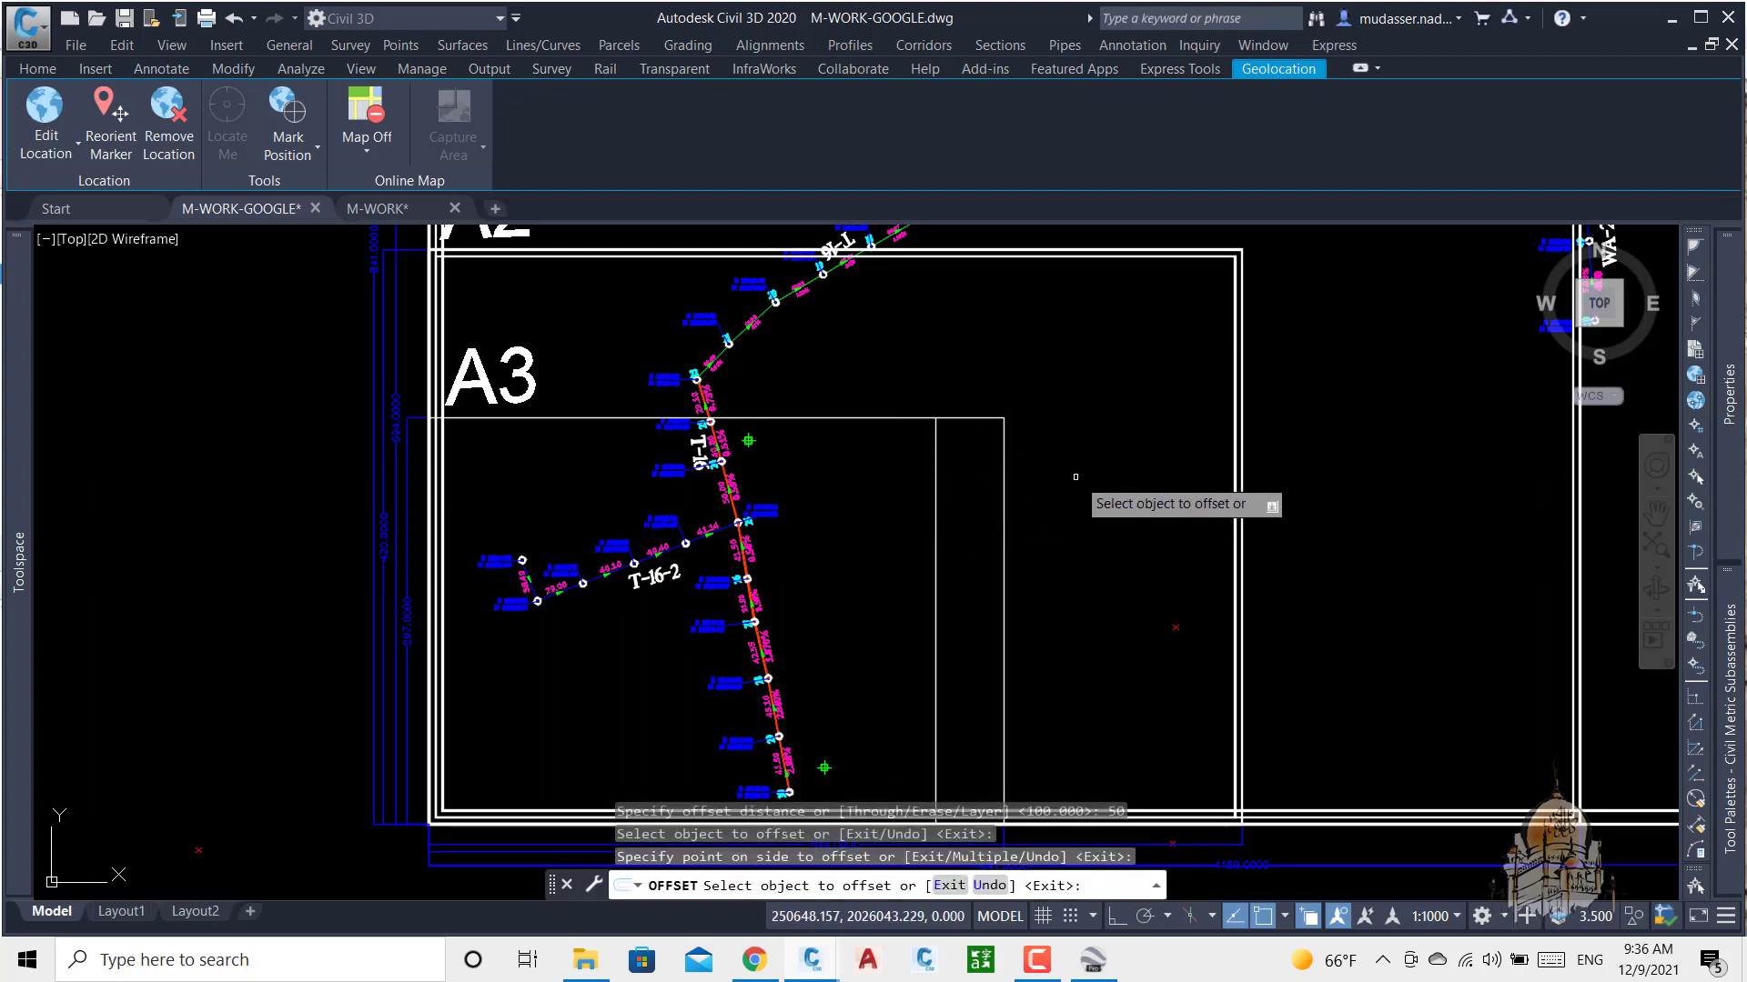
middle_drag(1078, 477, 1056, 401)
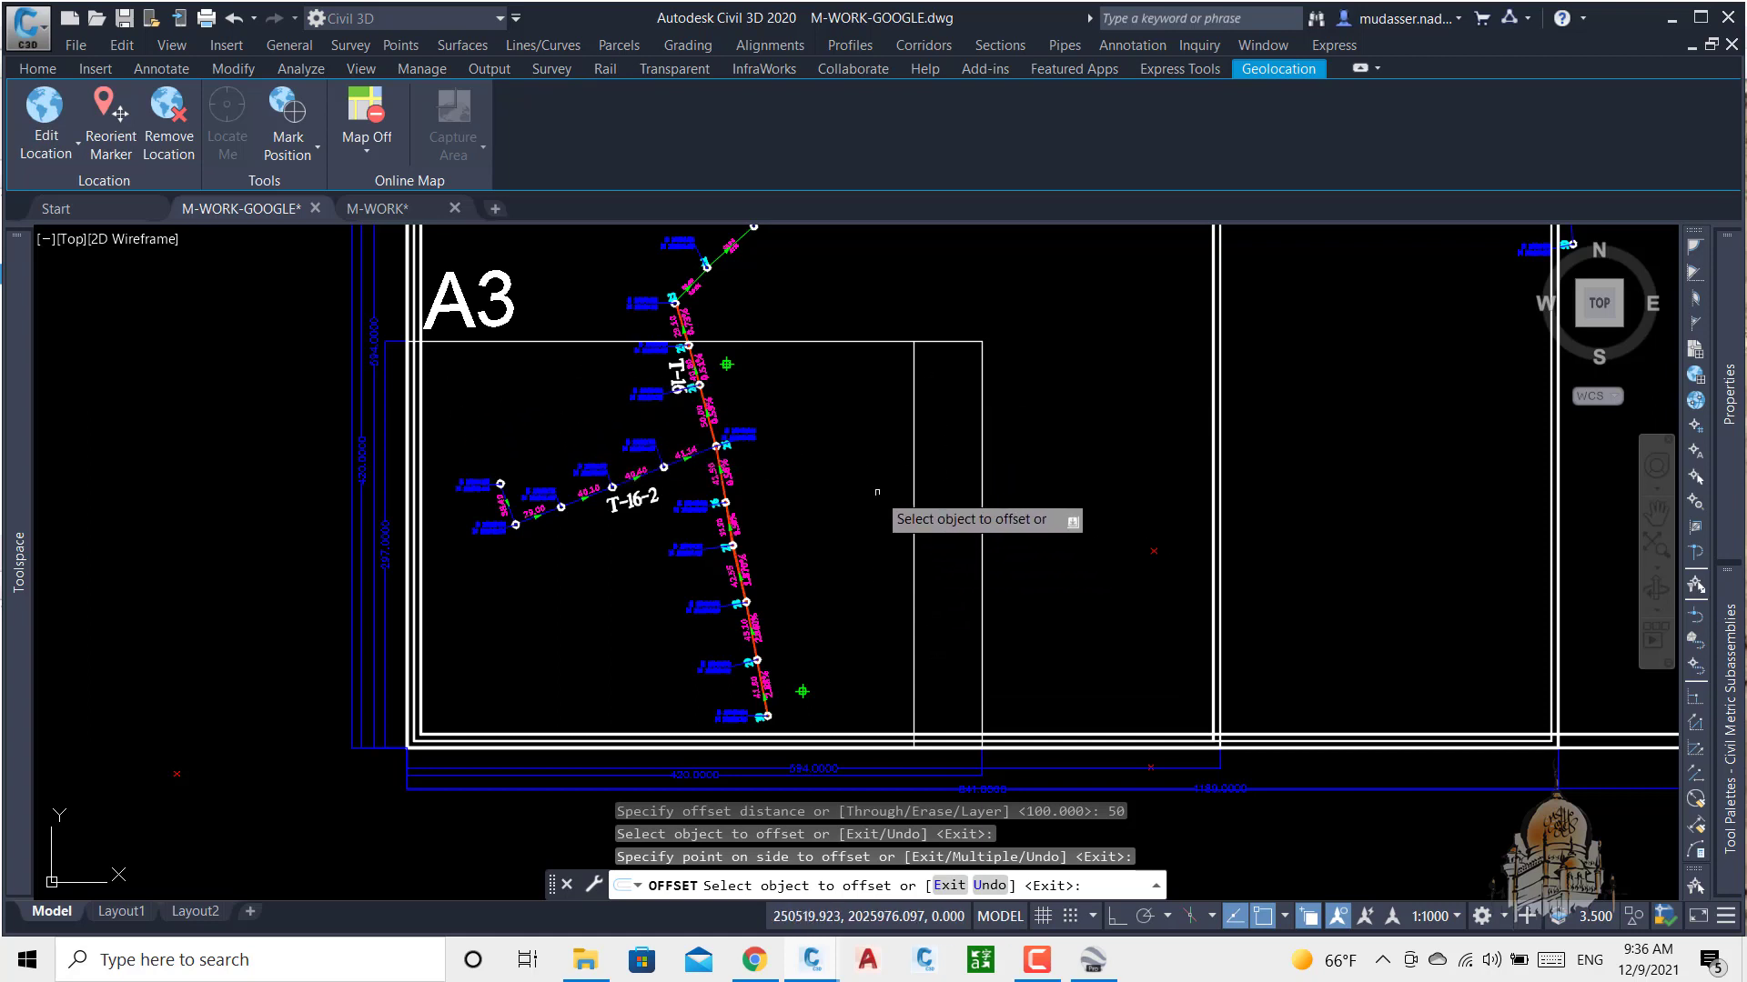
key(Escape)
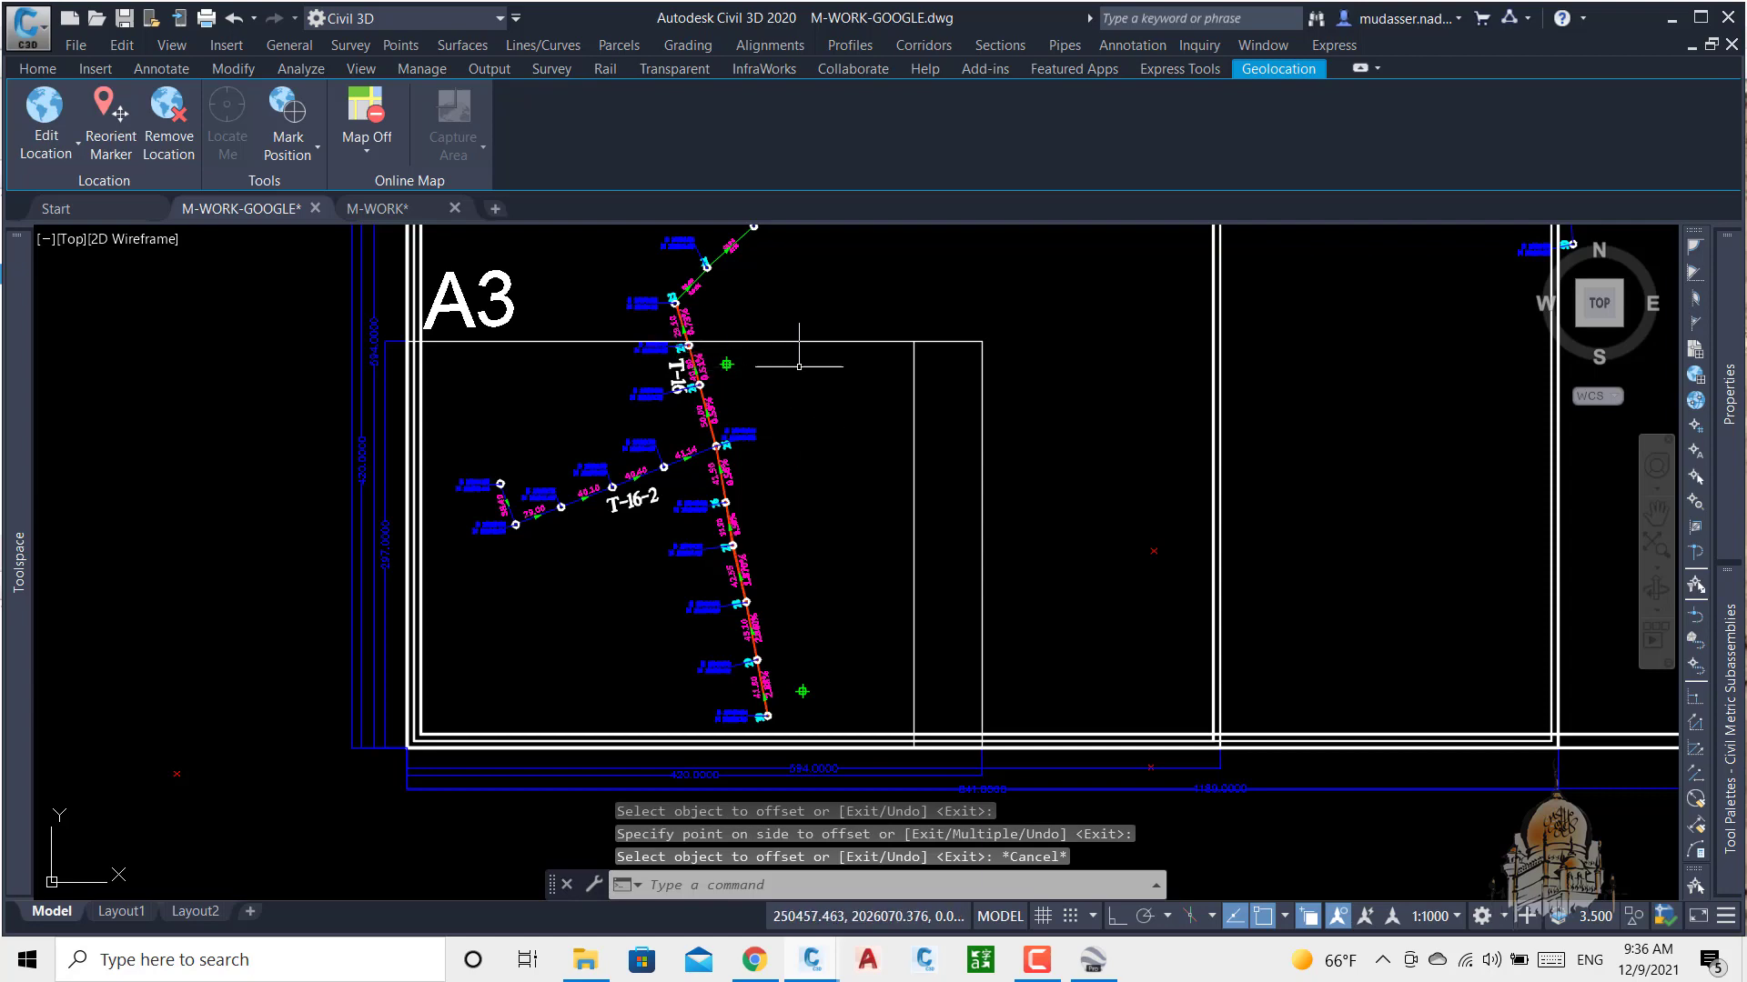
Step: Draw a circle of about 6.9 radius where the offset line meets the A3 frame's north edge
scroll(914, 351, up, 5)
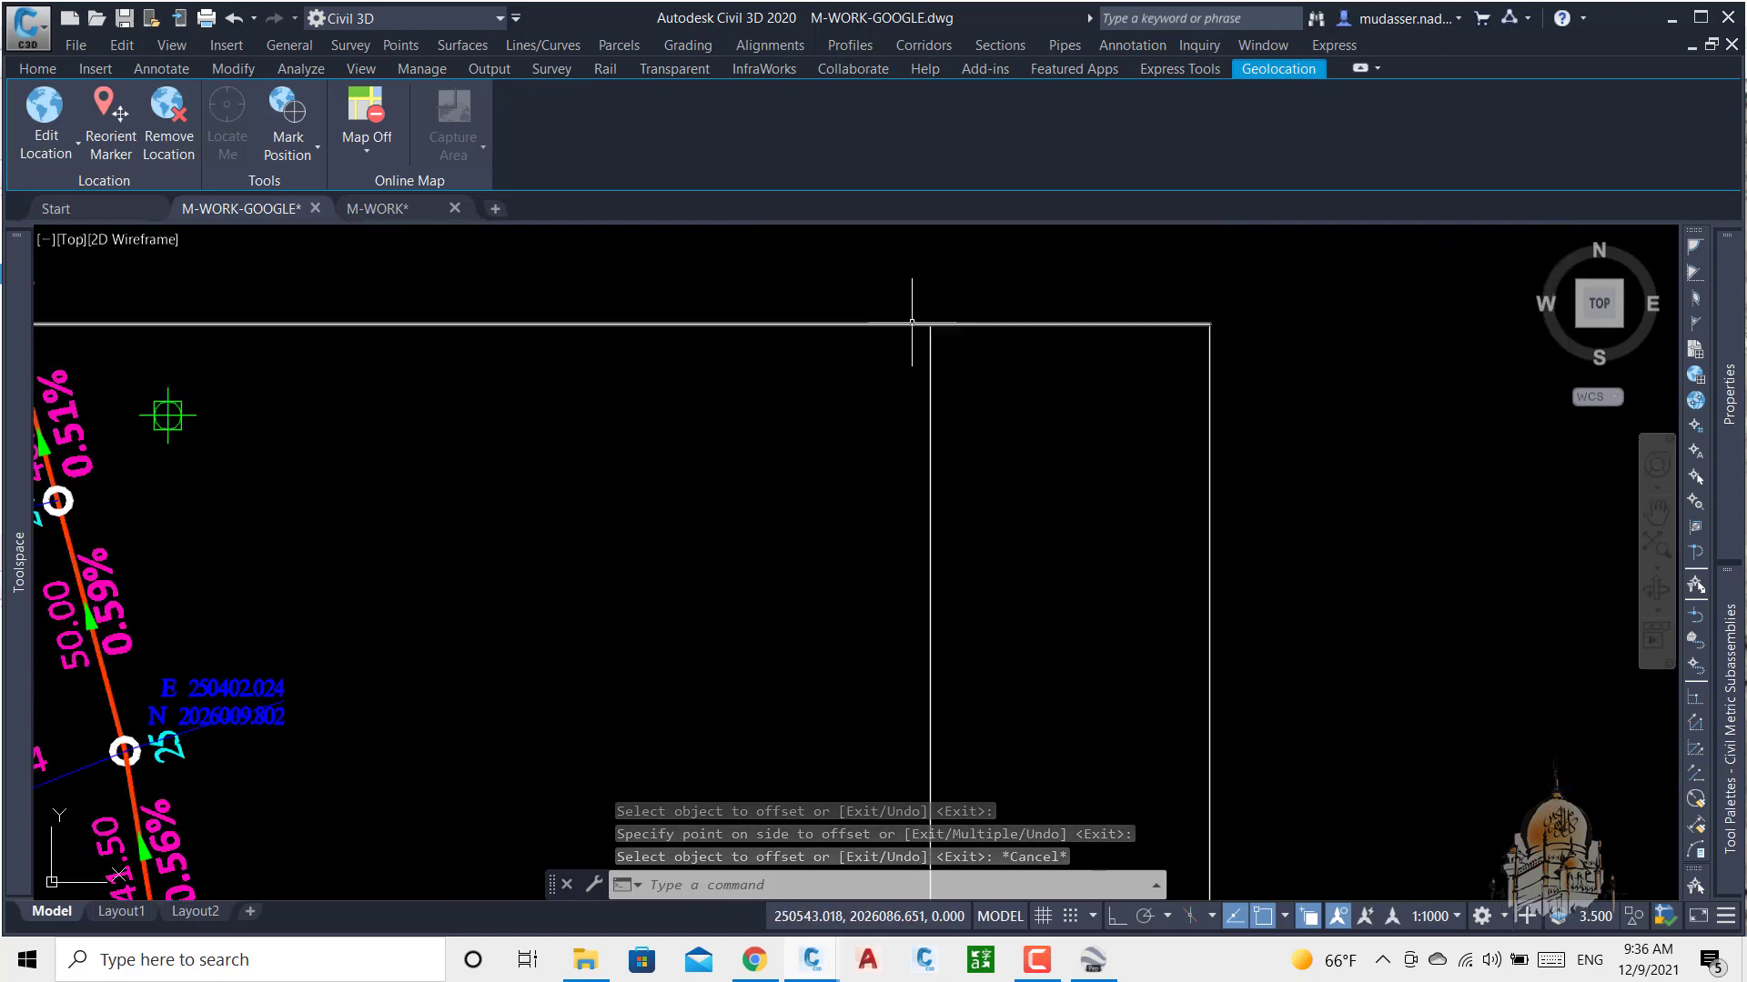
text(c)
key(Return)
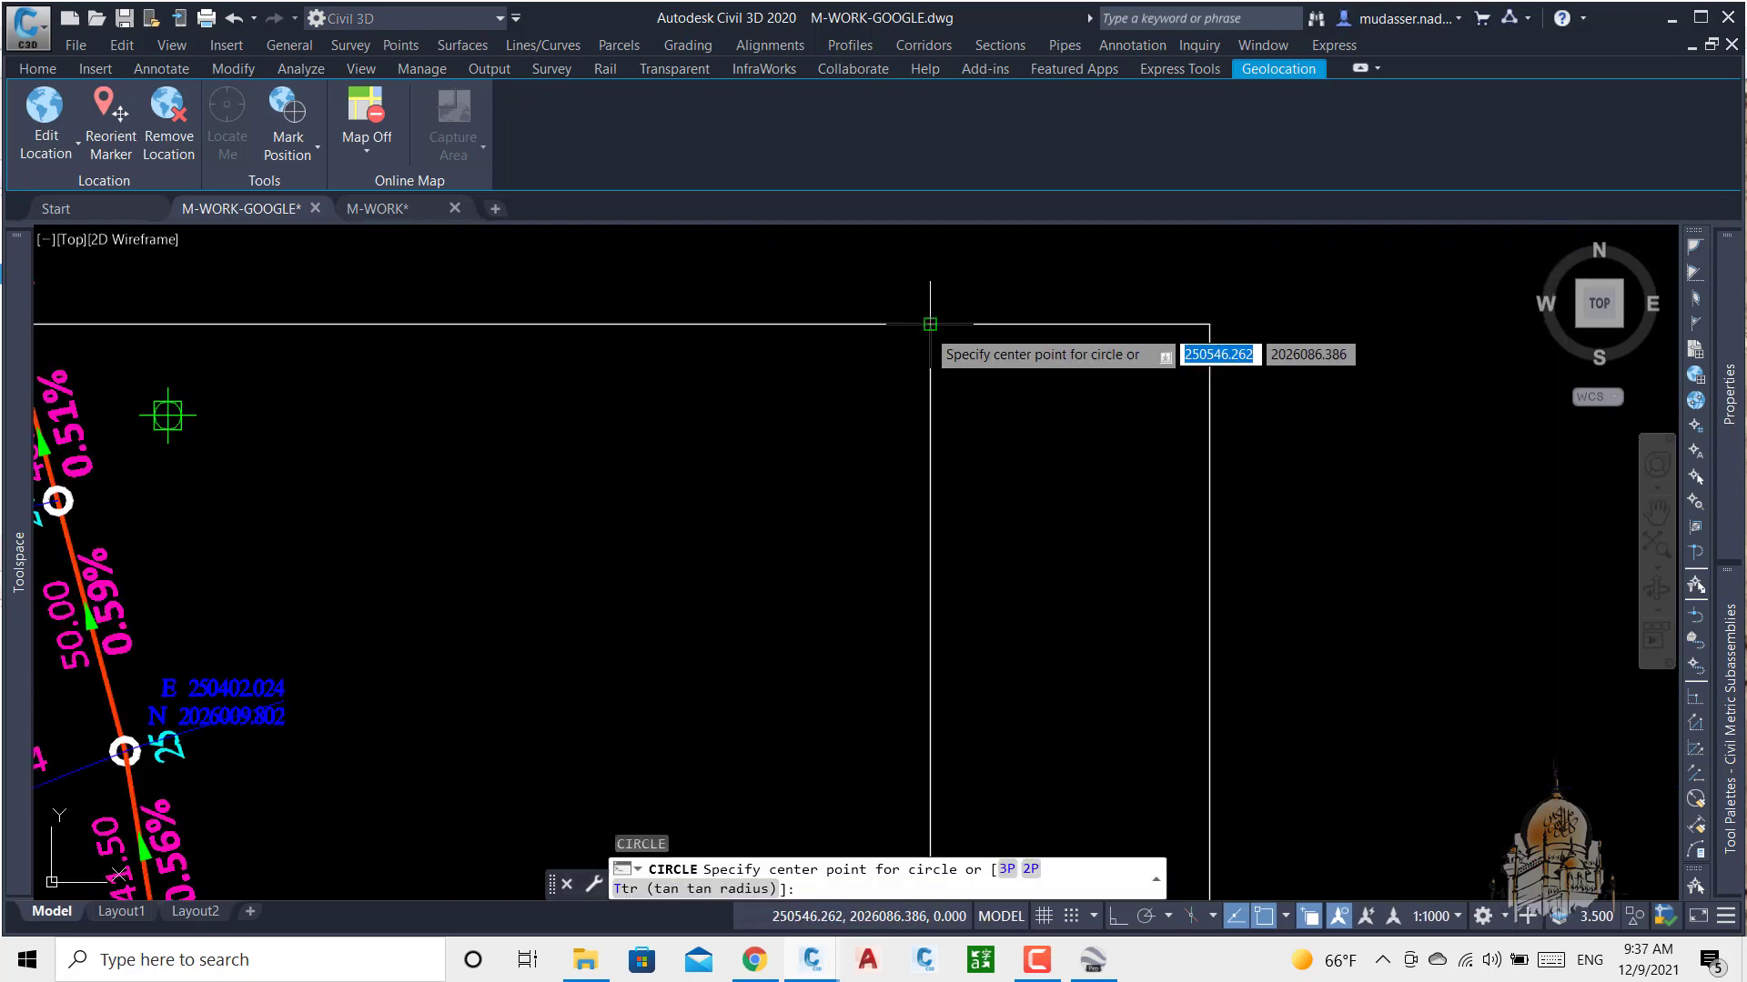
click(930, 324)
scroll(935, 317, down, 1)
click(939, 343)
scroll(960, 294, down, 1)
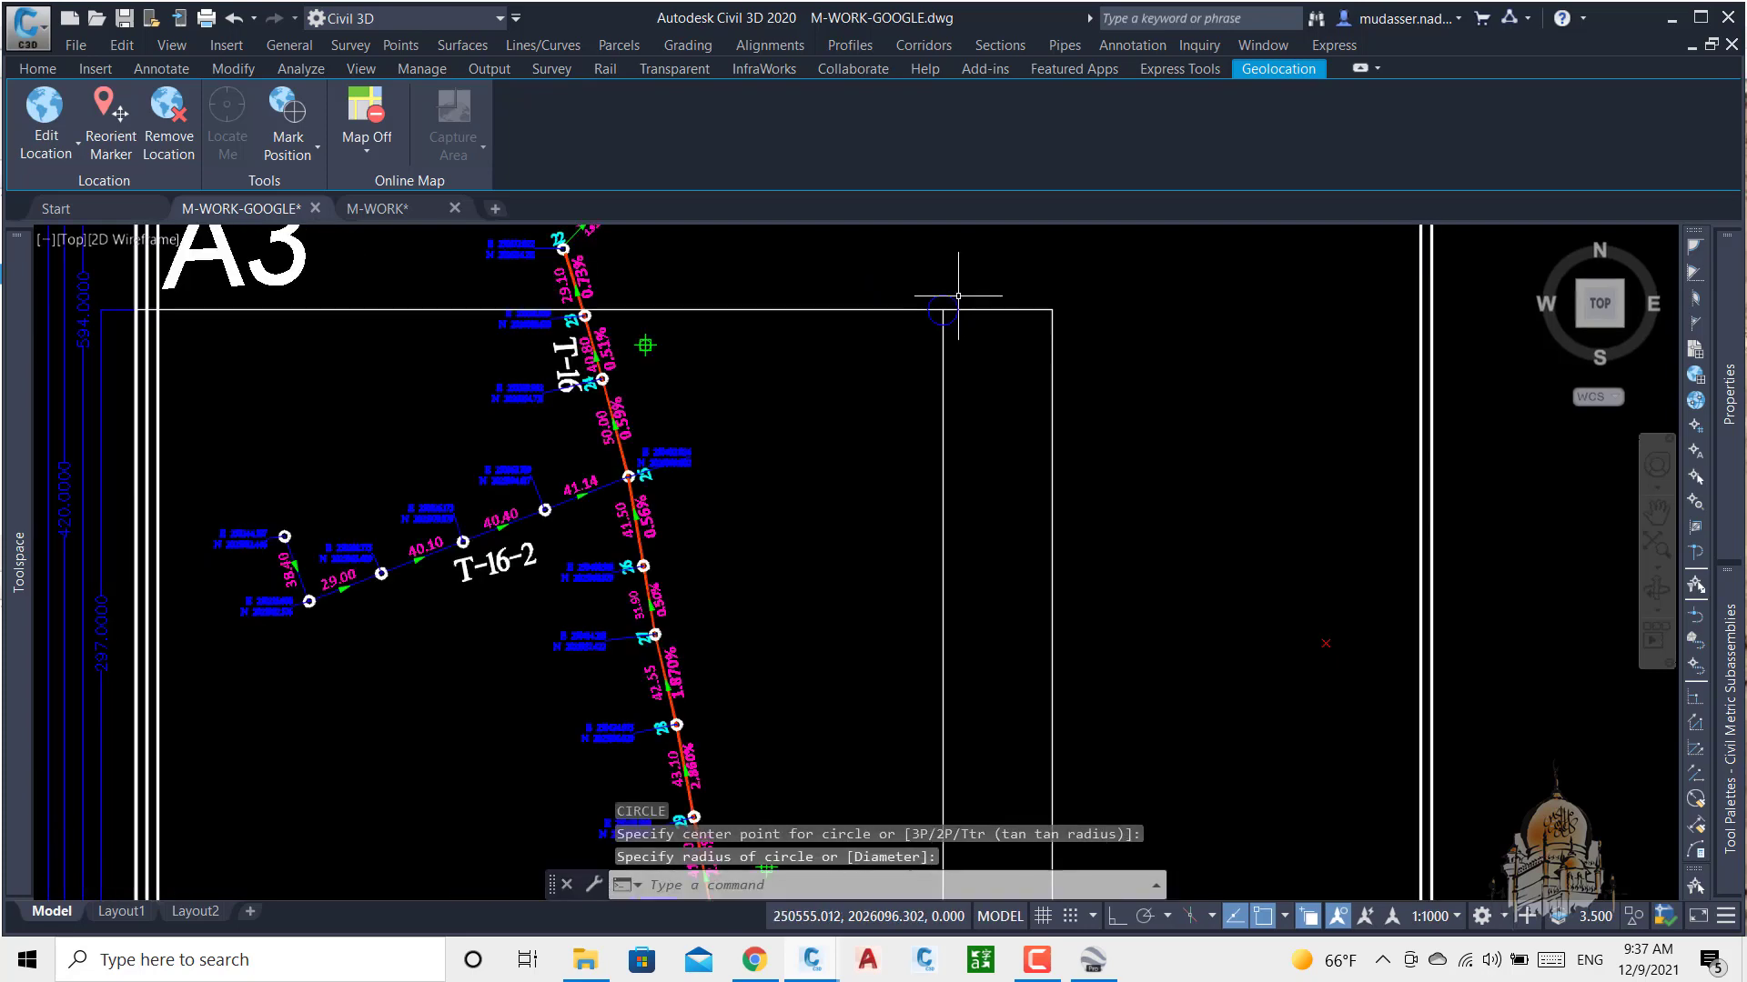
Step: Draw a circle of about 9.3 radius where the offset line crosses the innermost border line at the frame's south edge
scroll(958, 296, down, 2)
key(Return)
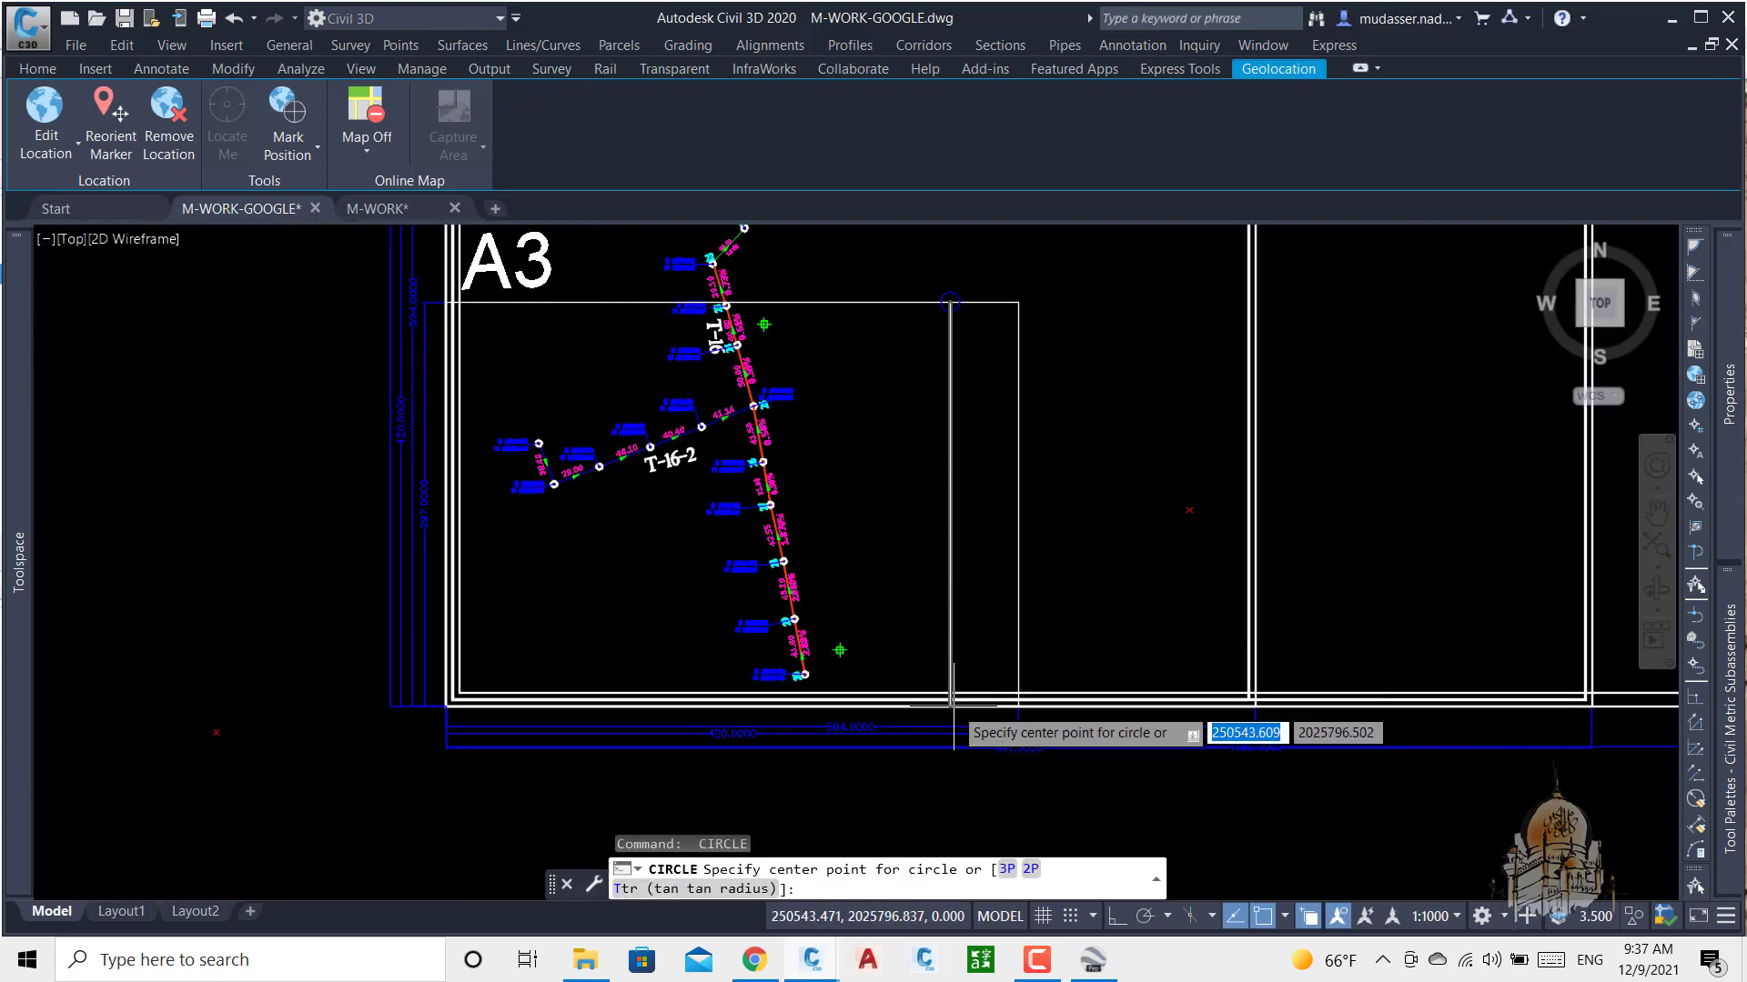
scroll(951, 705, up, 4)
click(952, 682)
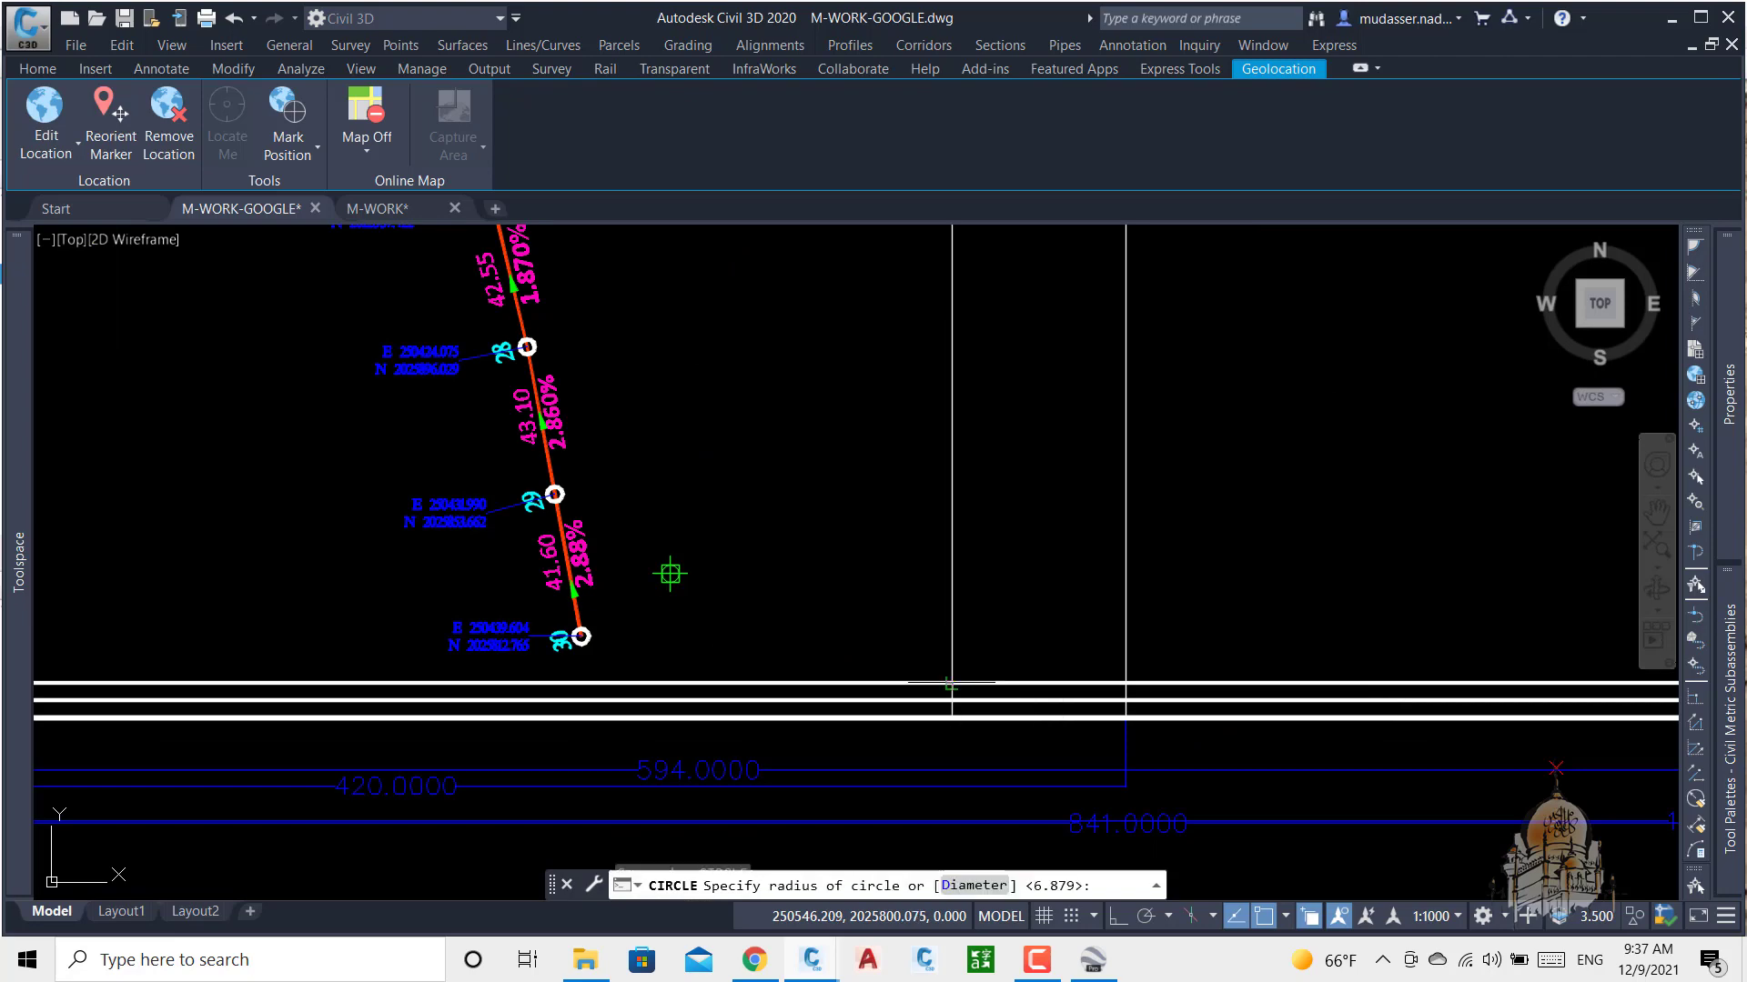
click(983, 684)
scroll(997, 684, down, 2)
scroll(997, 684, down, 3)
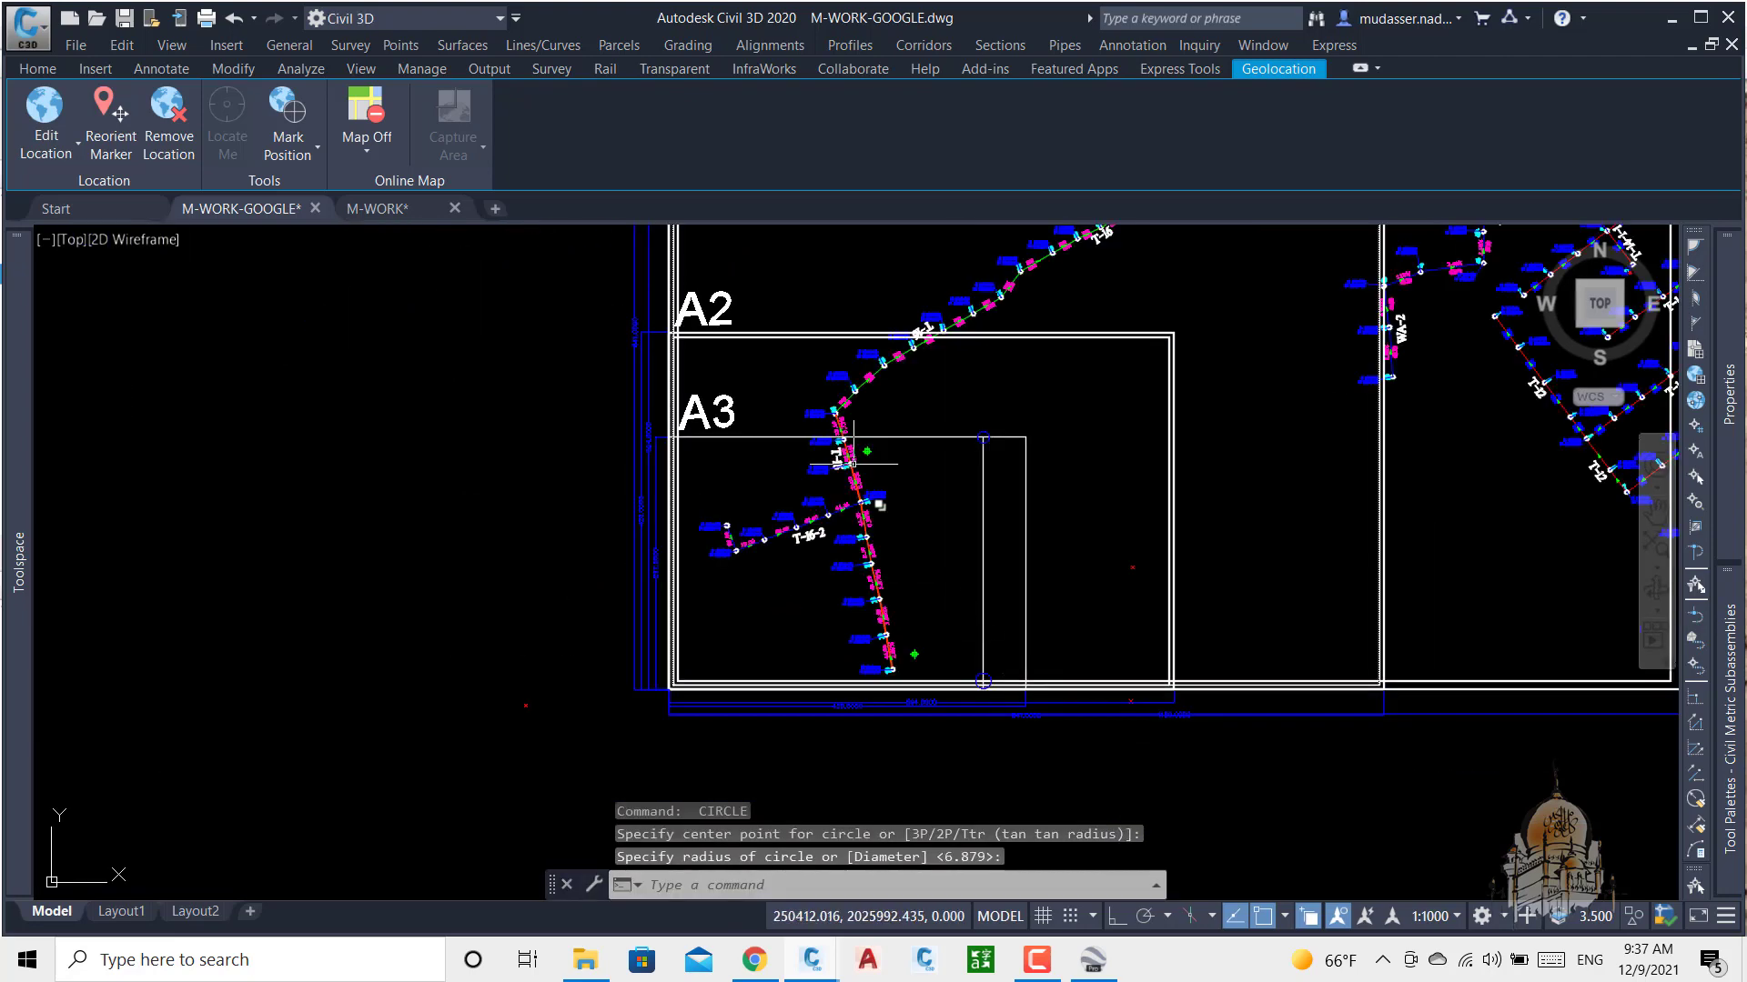
Step: Try to mark the A3 frame's northwest inner corner with a circle, and delete that circle
scroll(705, 435, up, 3)
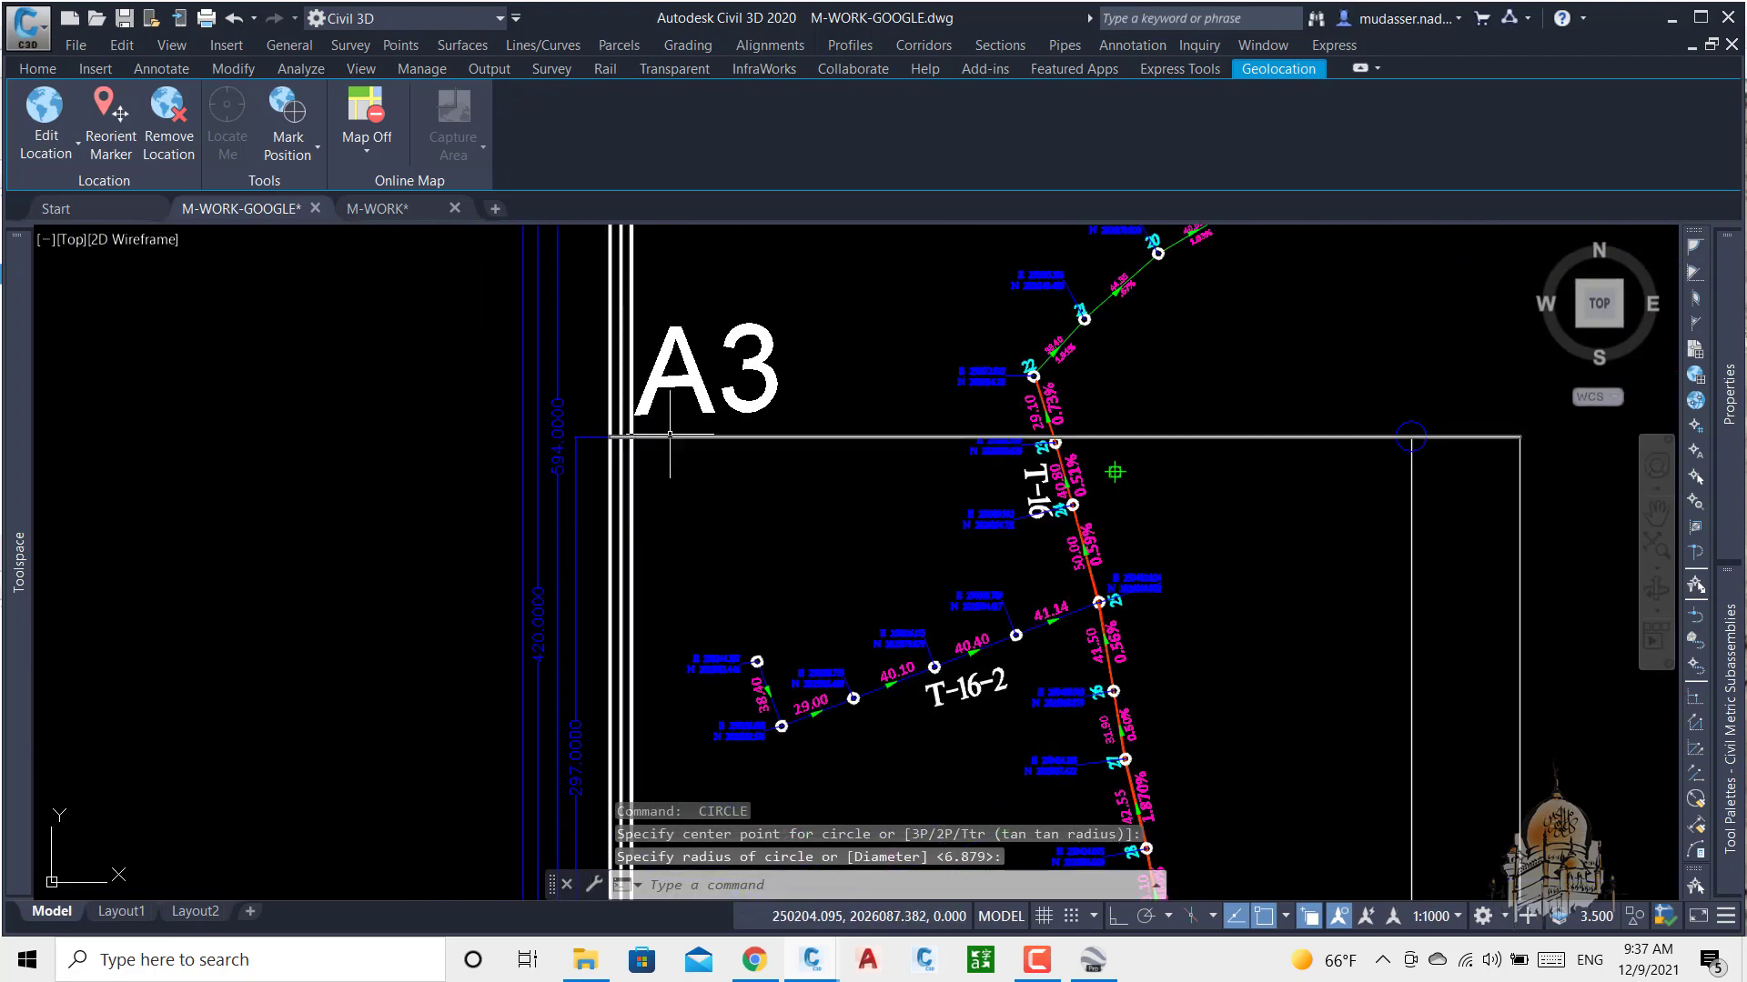
key(Return)
scroll(639, 437, up, 3)
scroll(640, 438, up, 2)
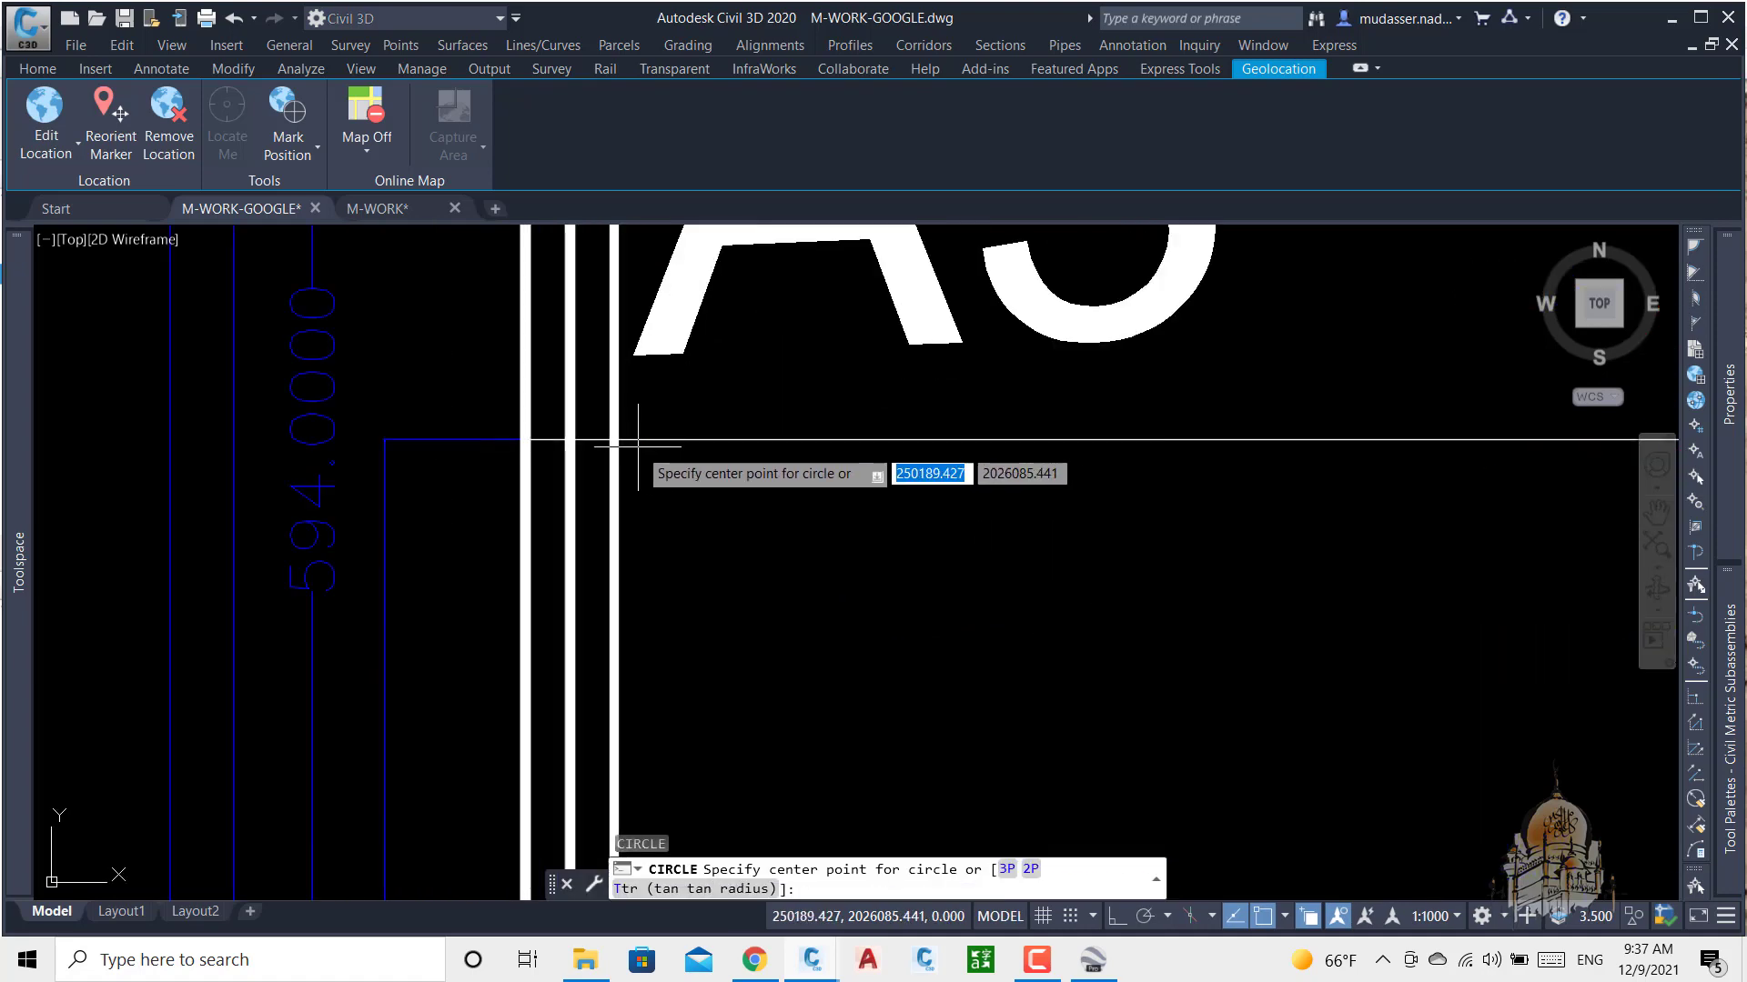
click(628, 440)
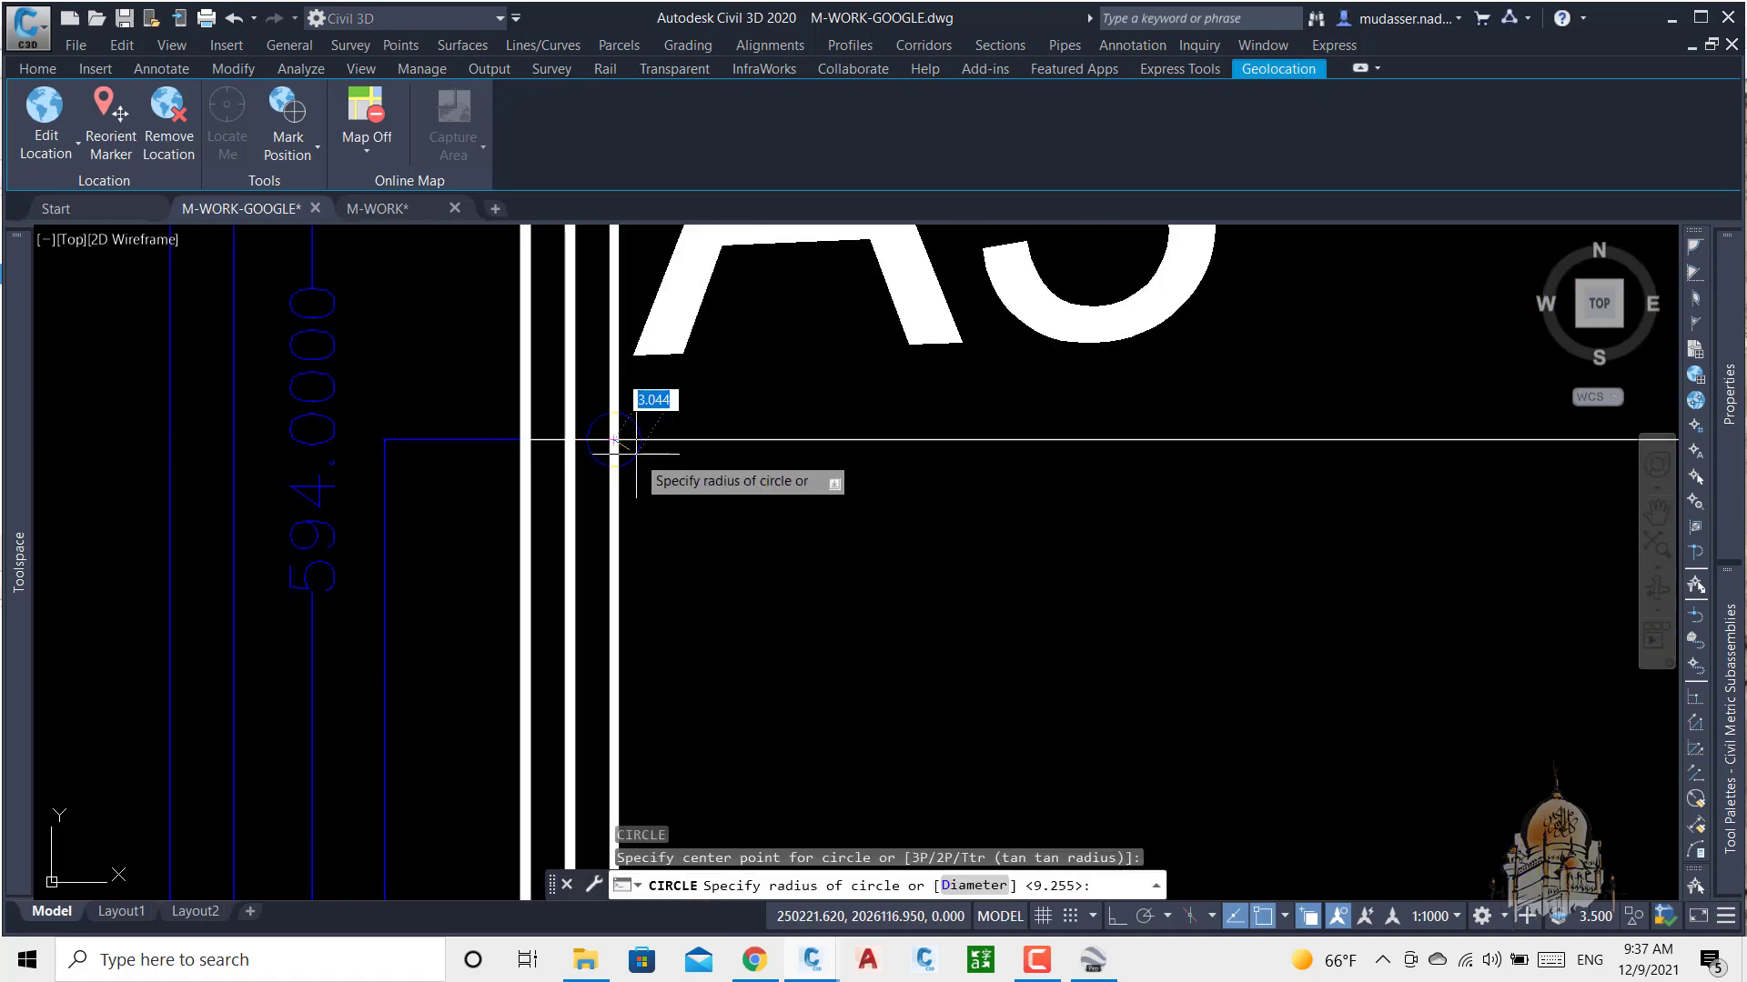
key(Return)
scroll(636, 452, down, 5)
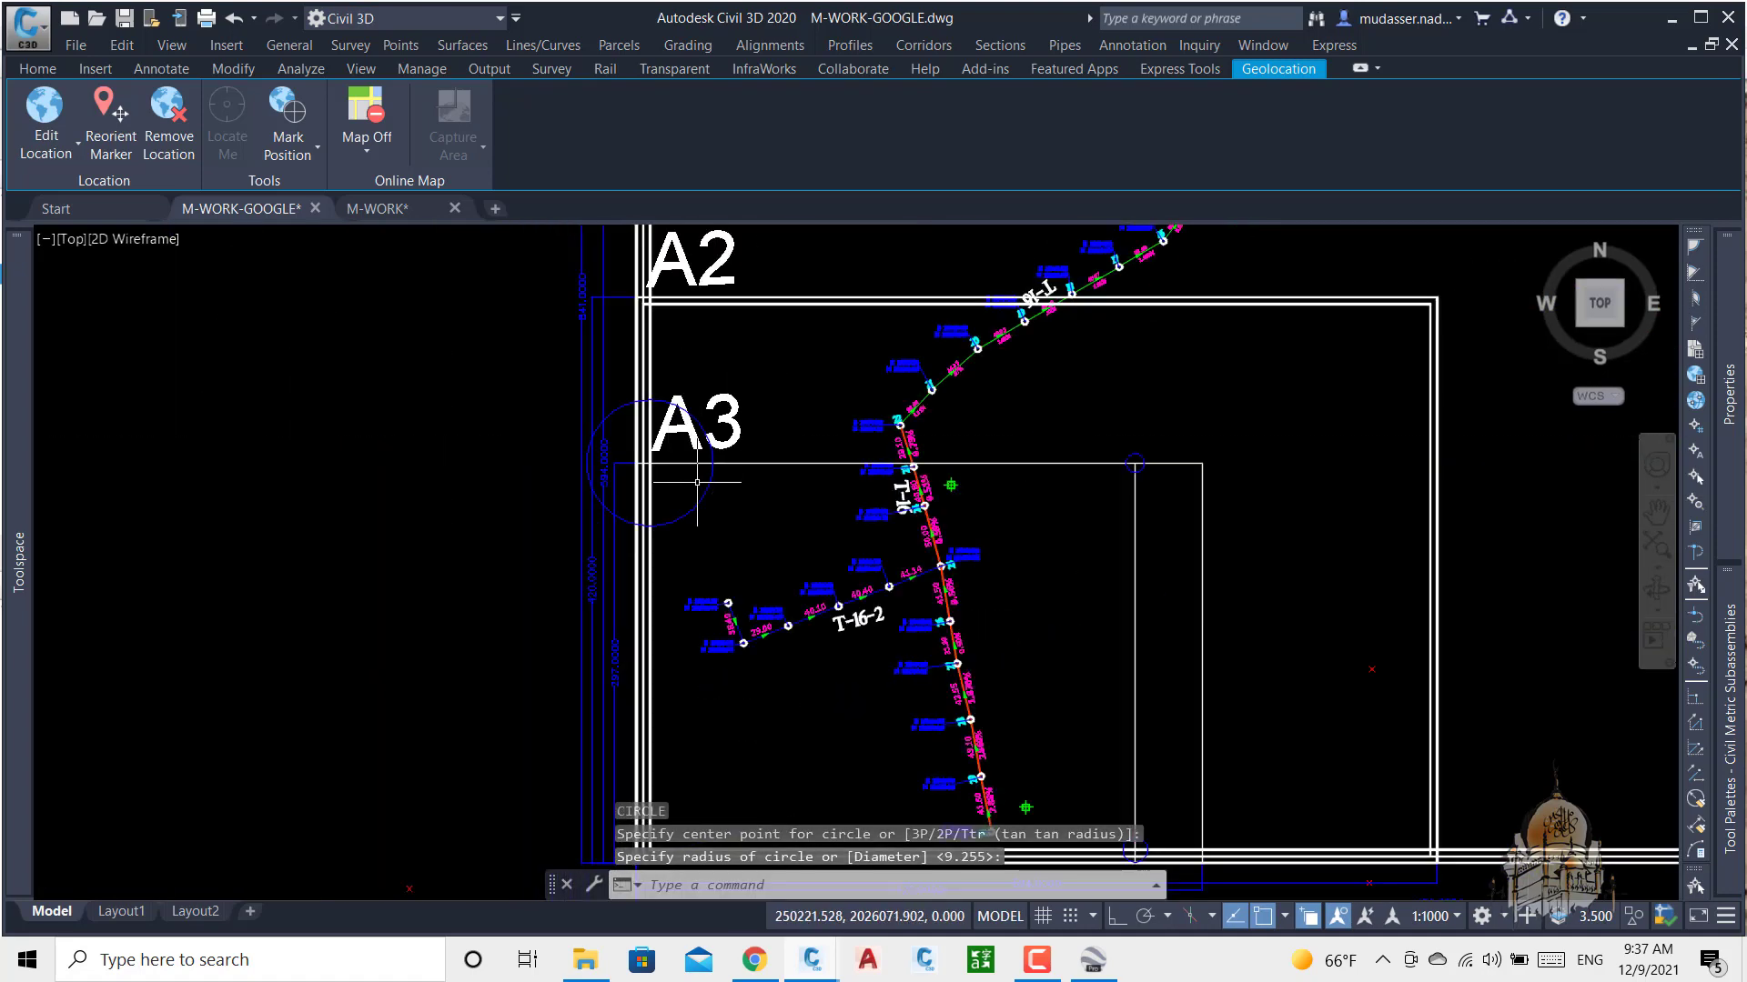
scroll(701, 488, down, 2)
click(702, 488)
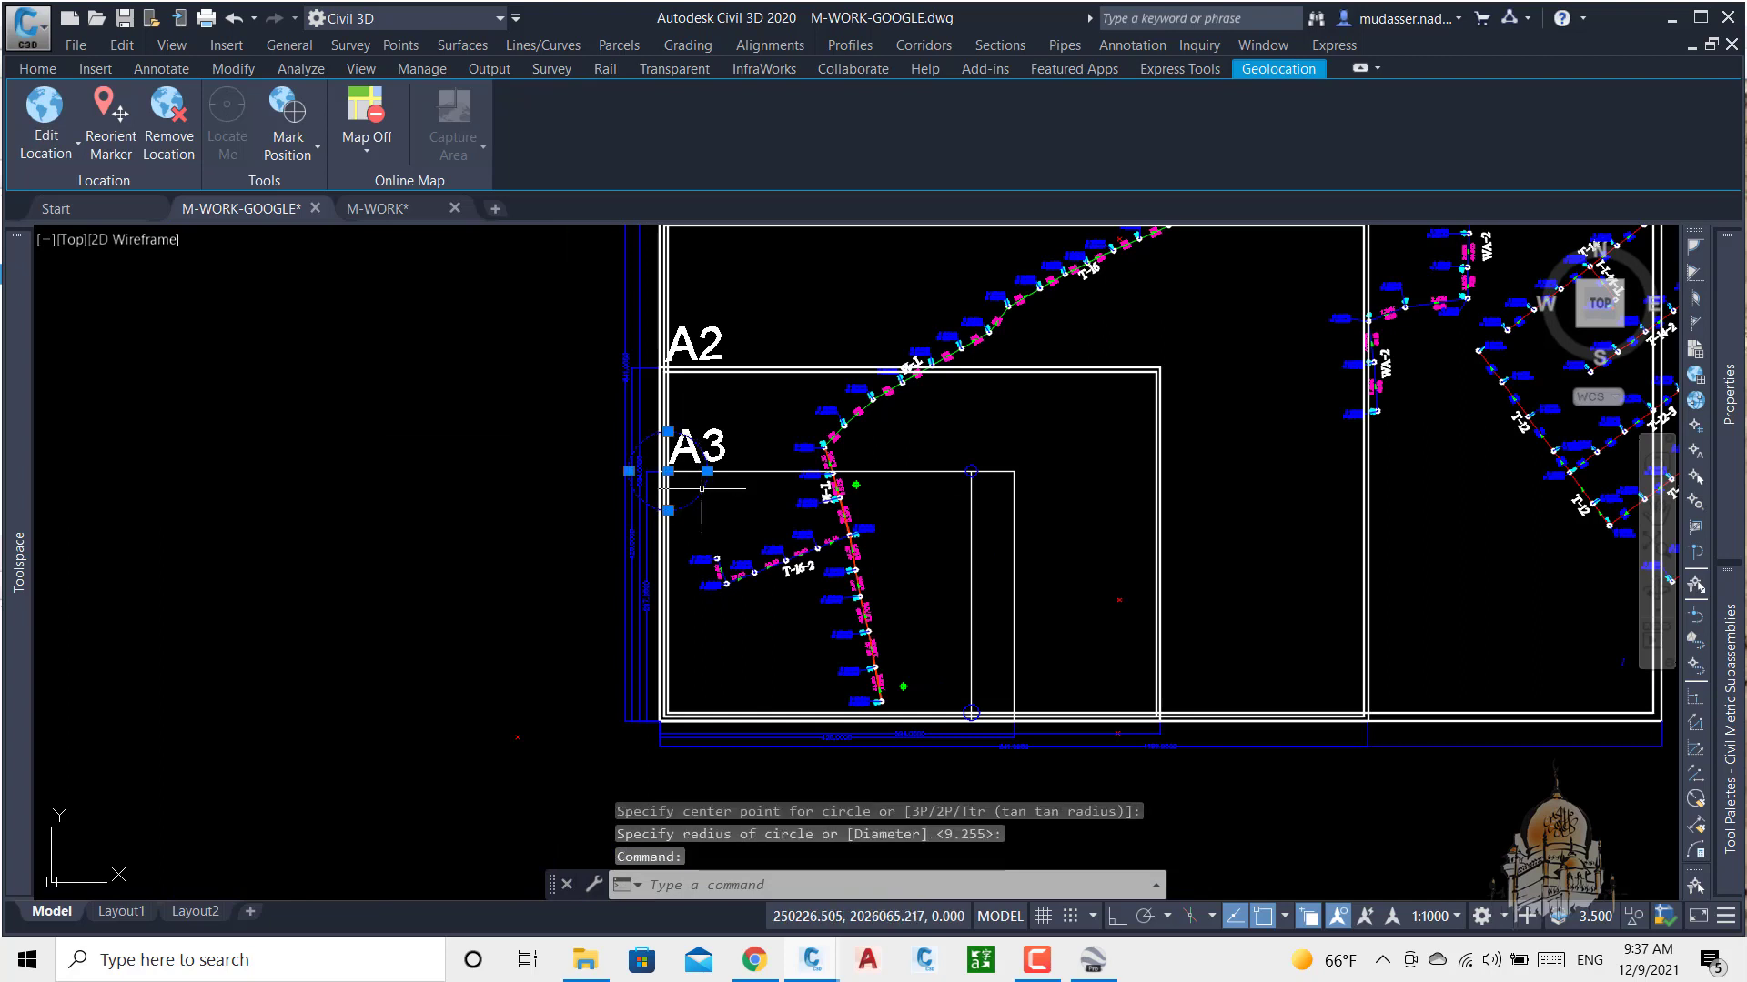
key(Delete)
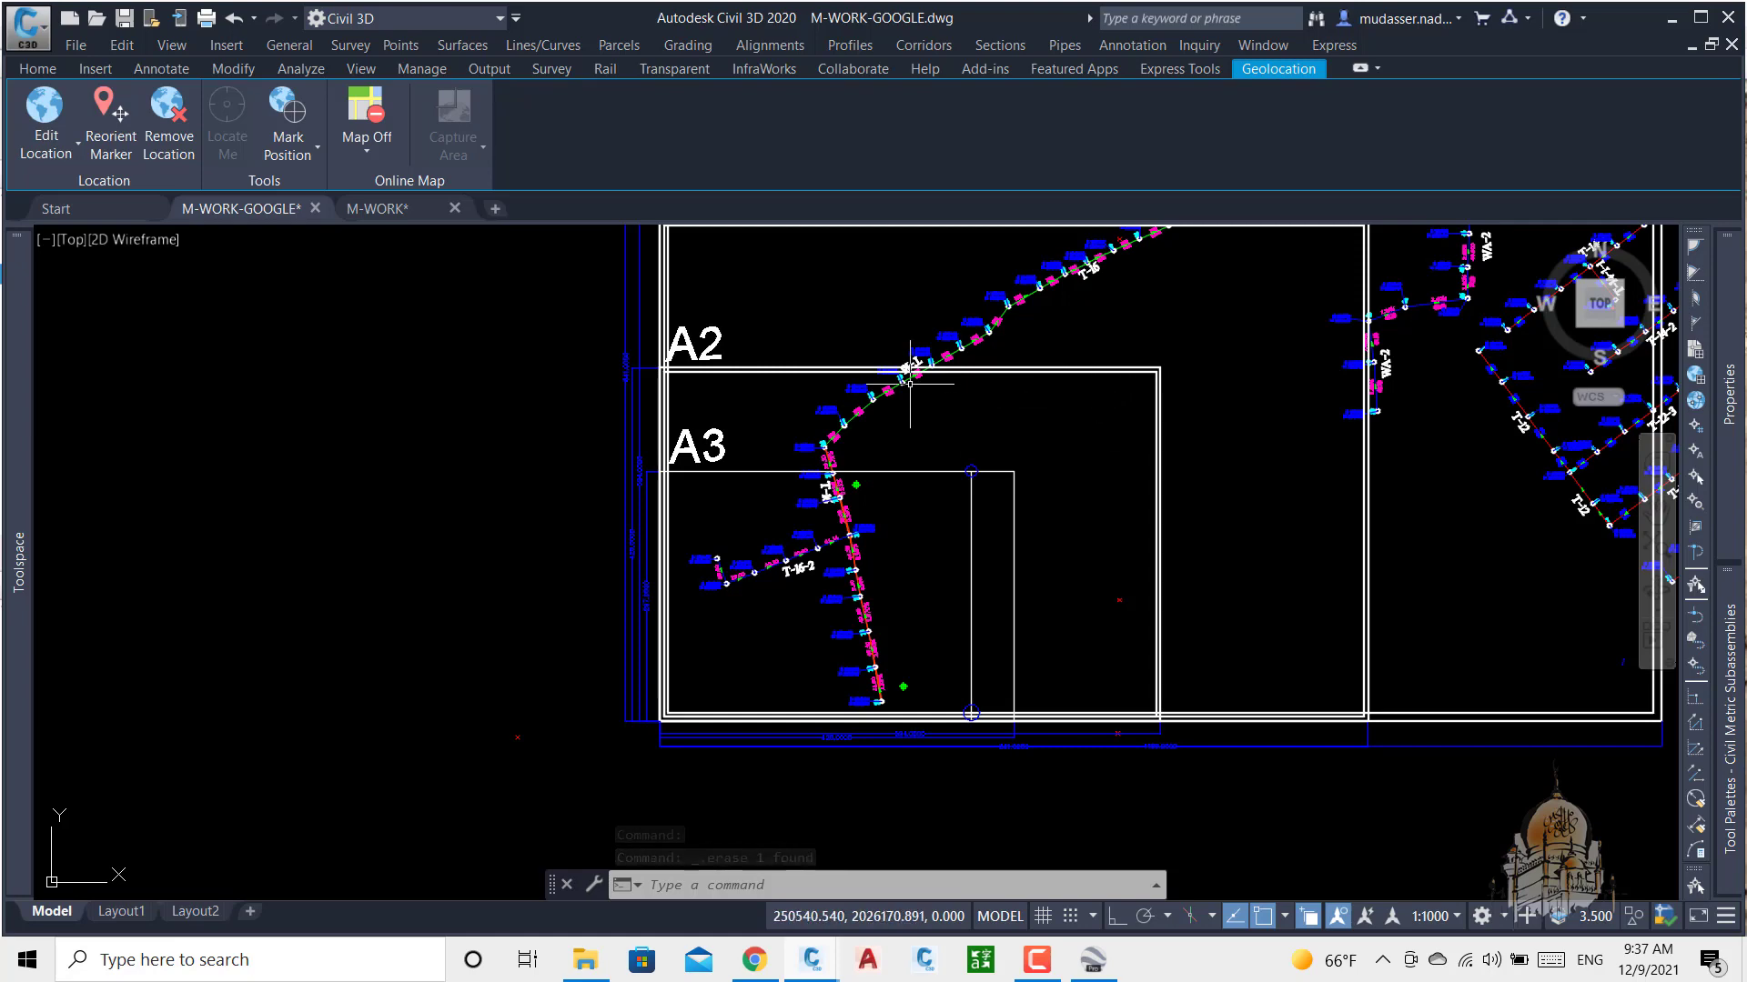
middle_drag(1066, 447, 986, 622)
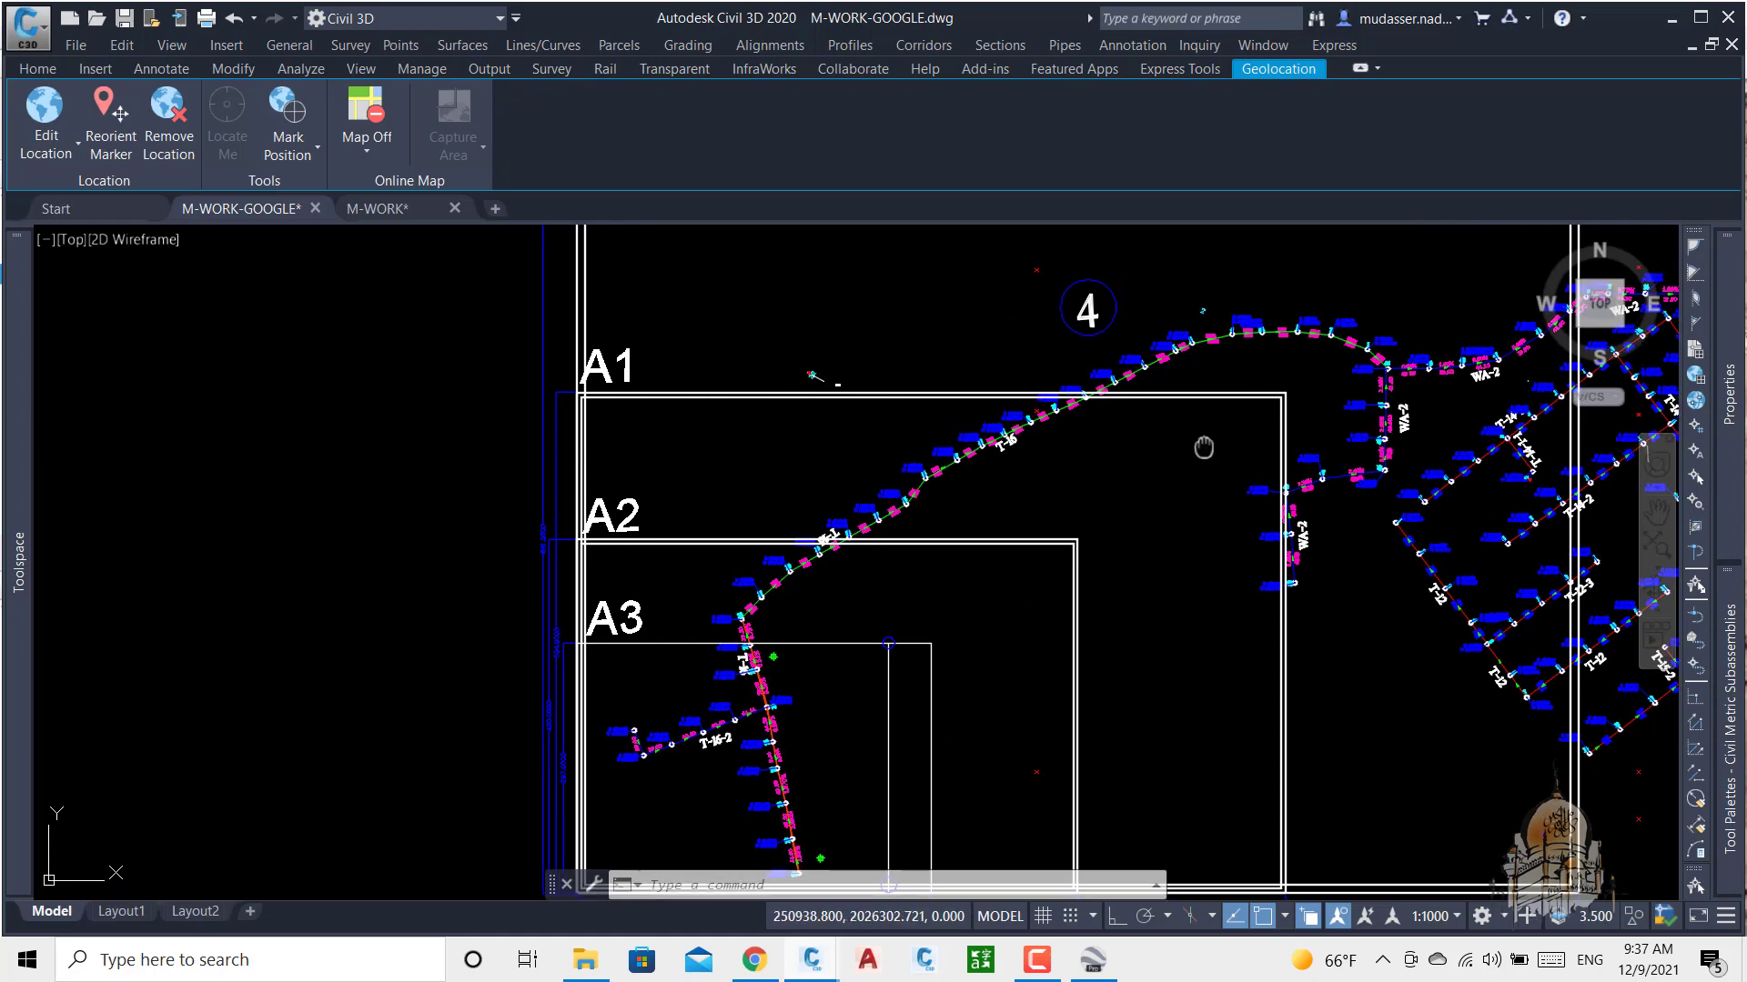
scroll(1165, 363, down, 2)
scroll(976, 550, up, 2)
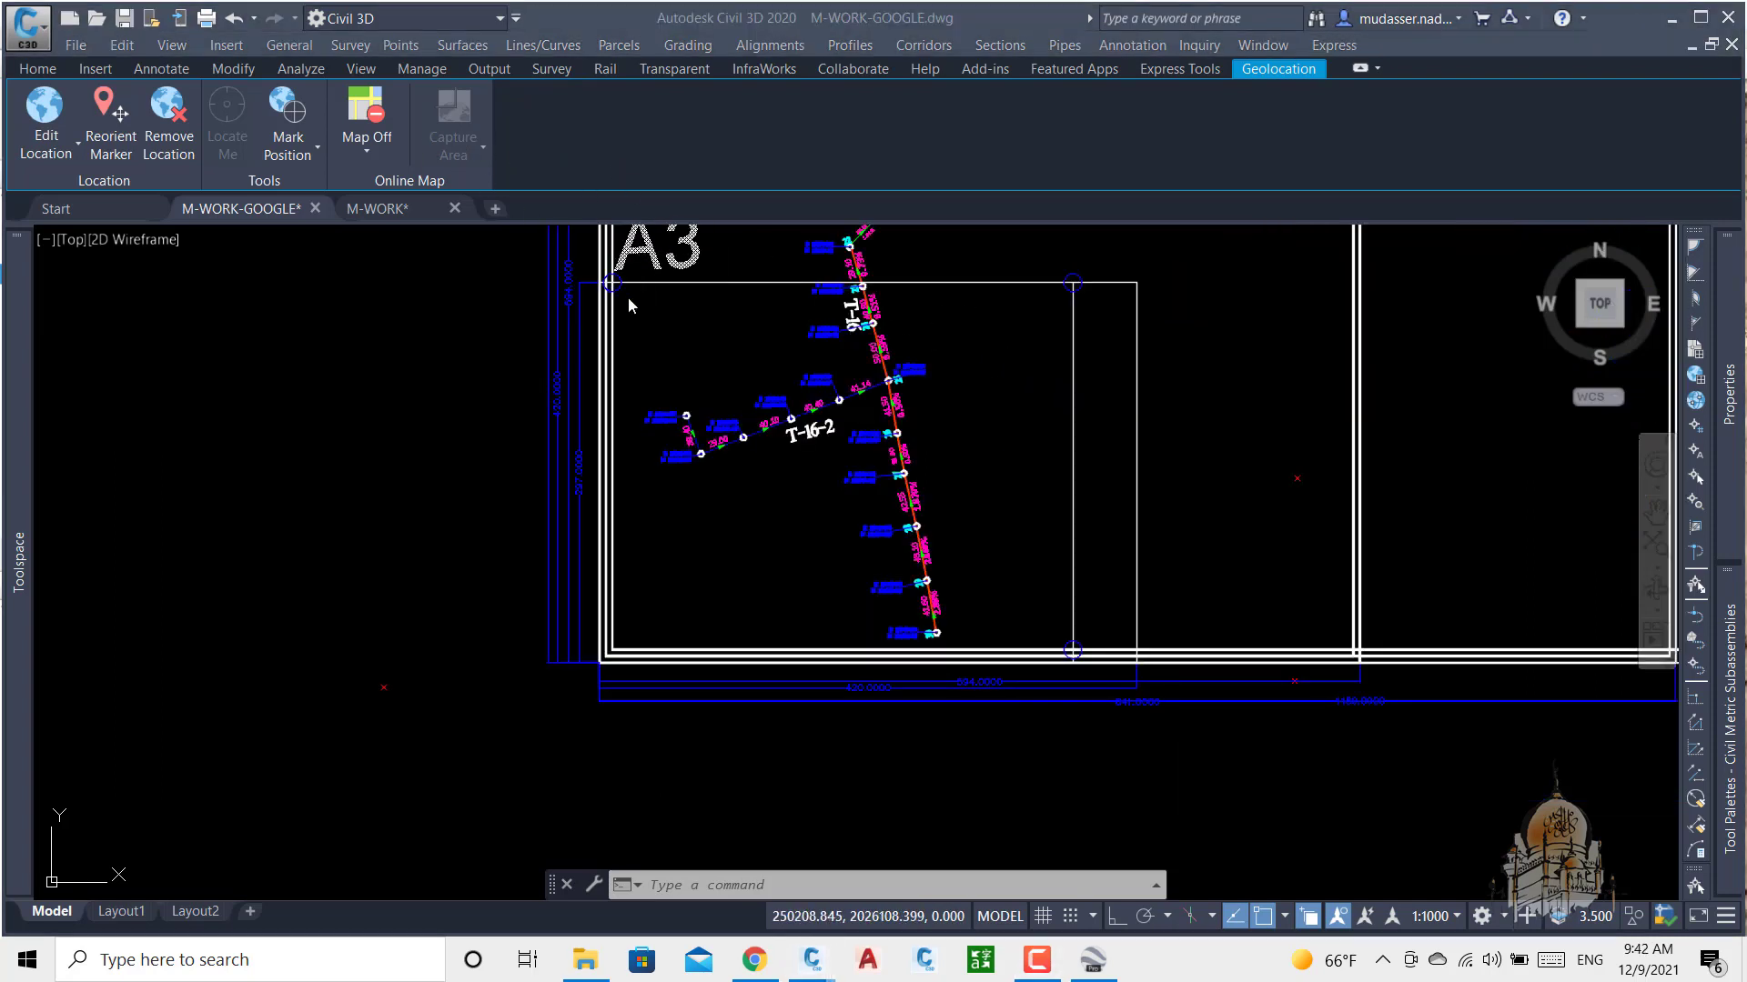
scroll(614, 291, up, 2)
scroll(612, 309, down, 4)
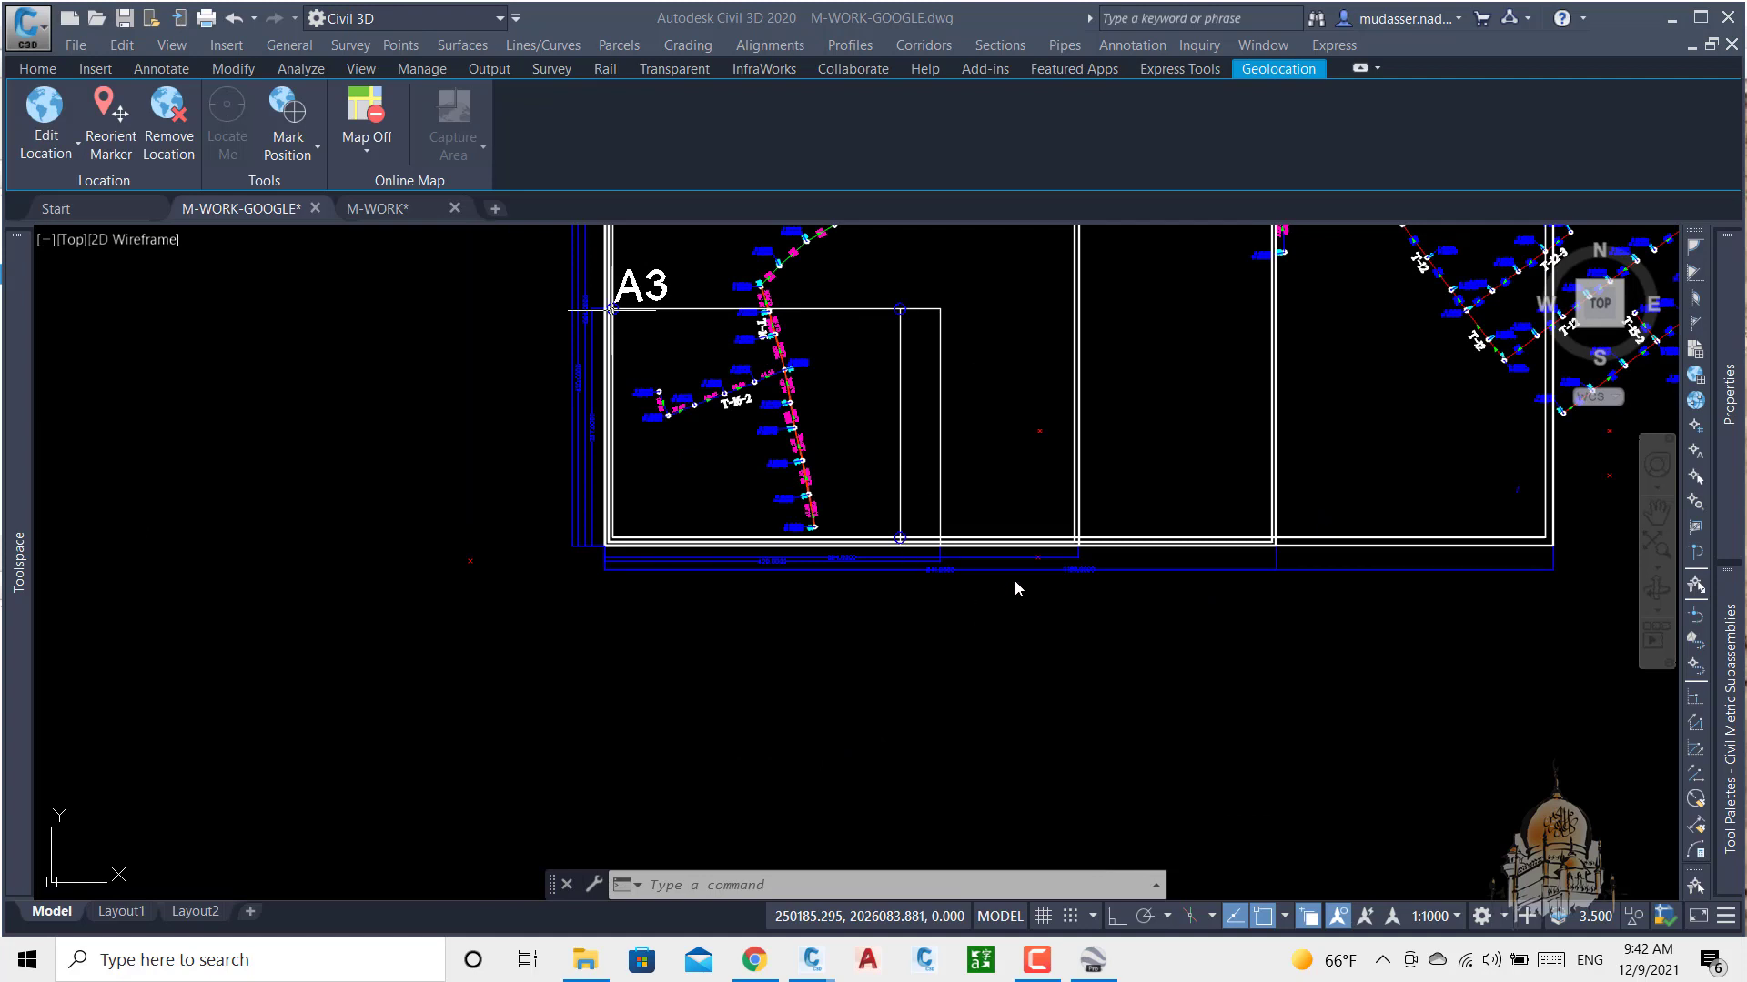
Step: Switch to Google Earth Pro and start a new placemark named "a3-cad rif"
click(48, 64)
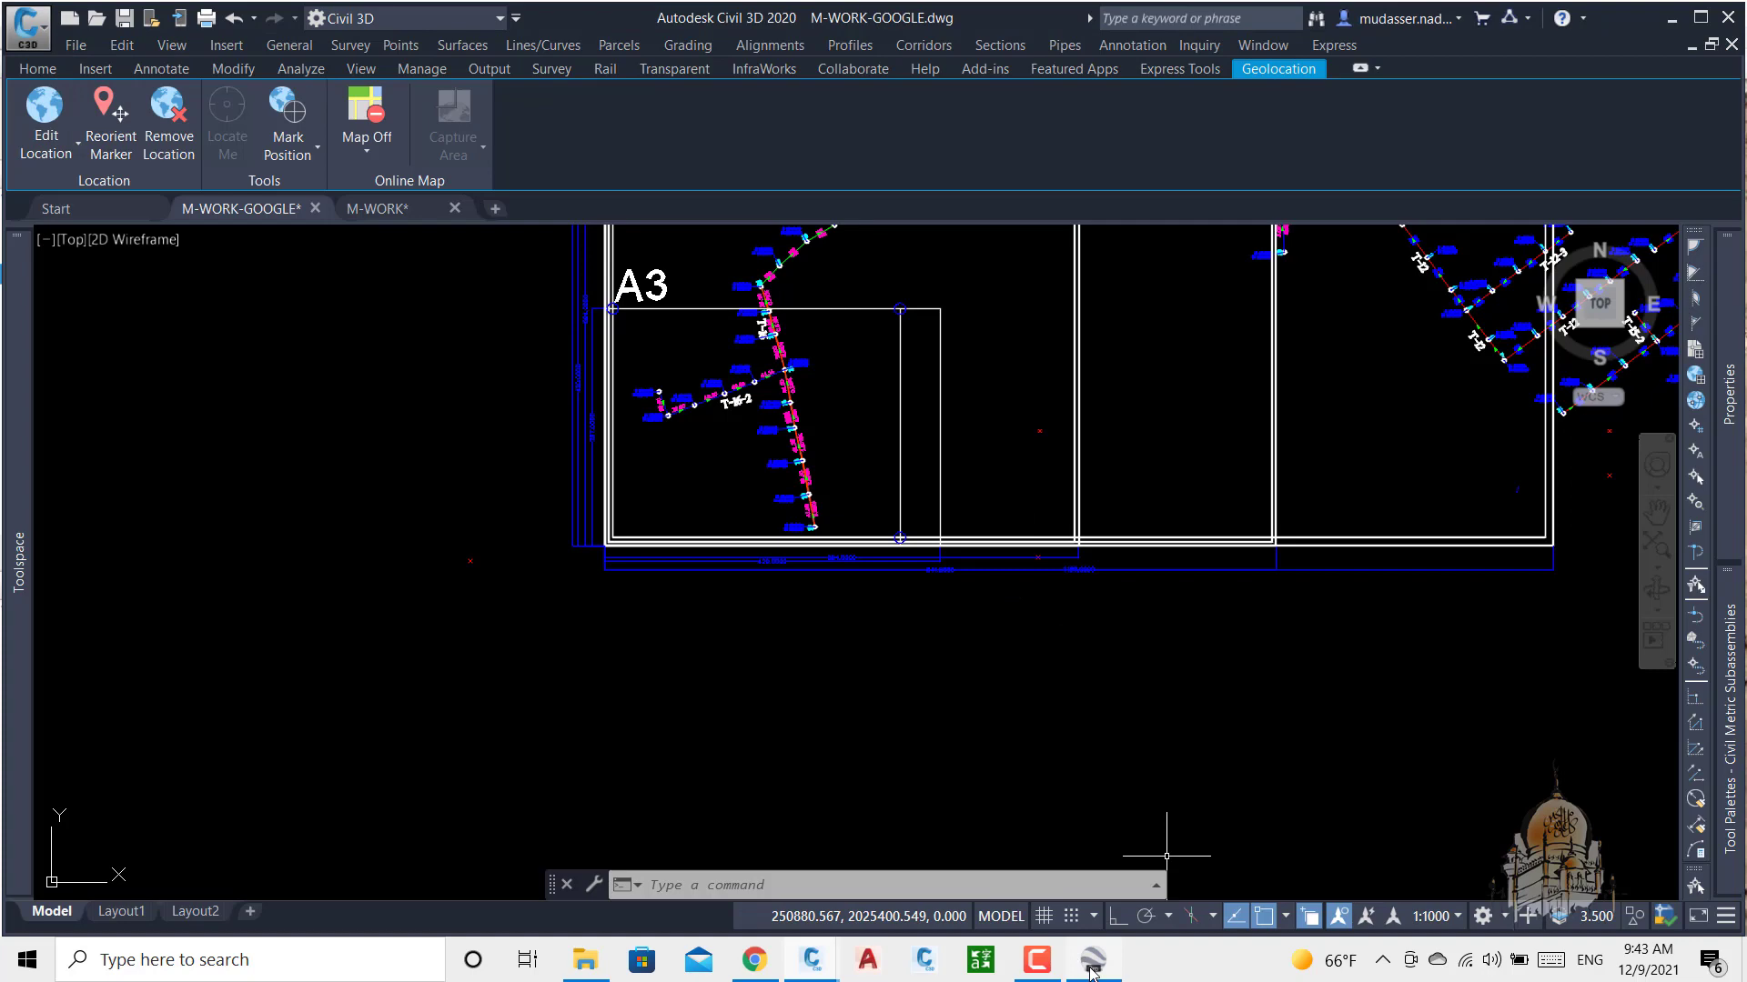
mouse_move(1091, 971)
click(1092, 873)
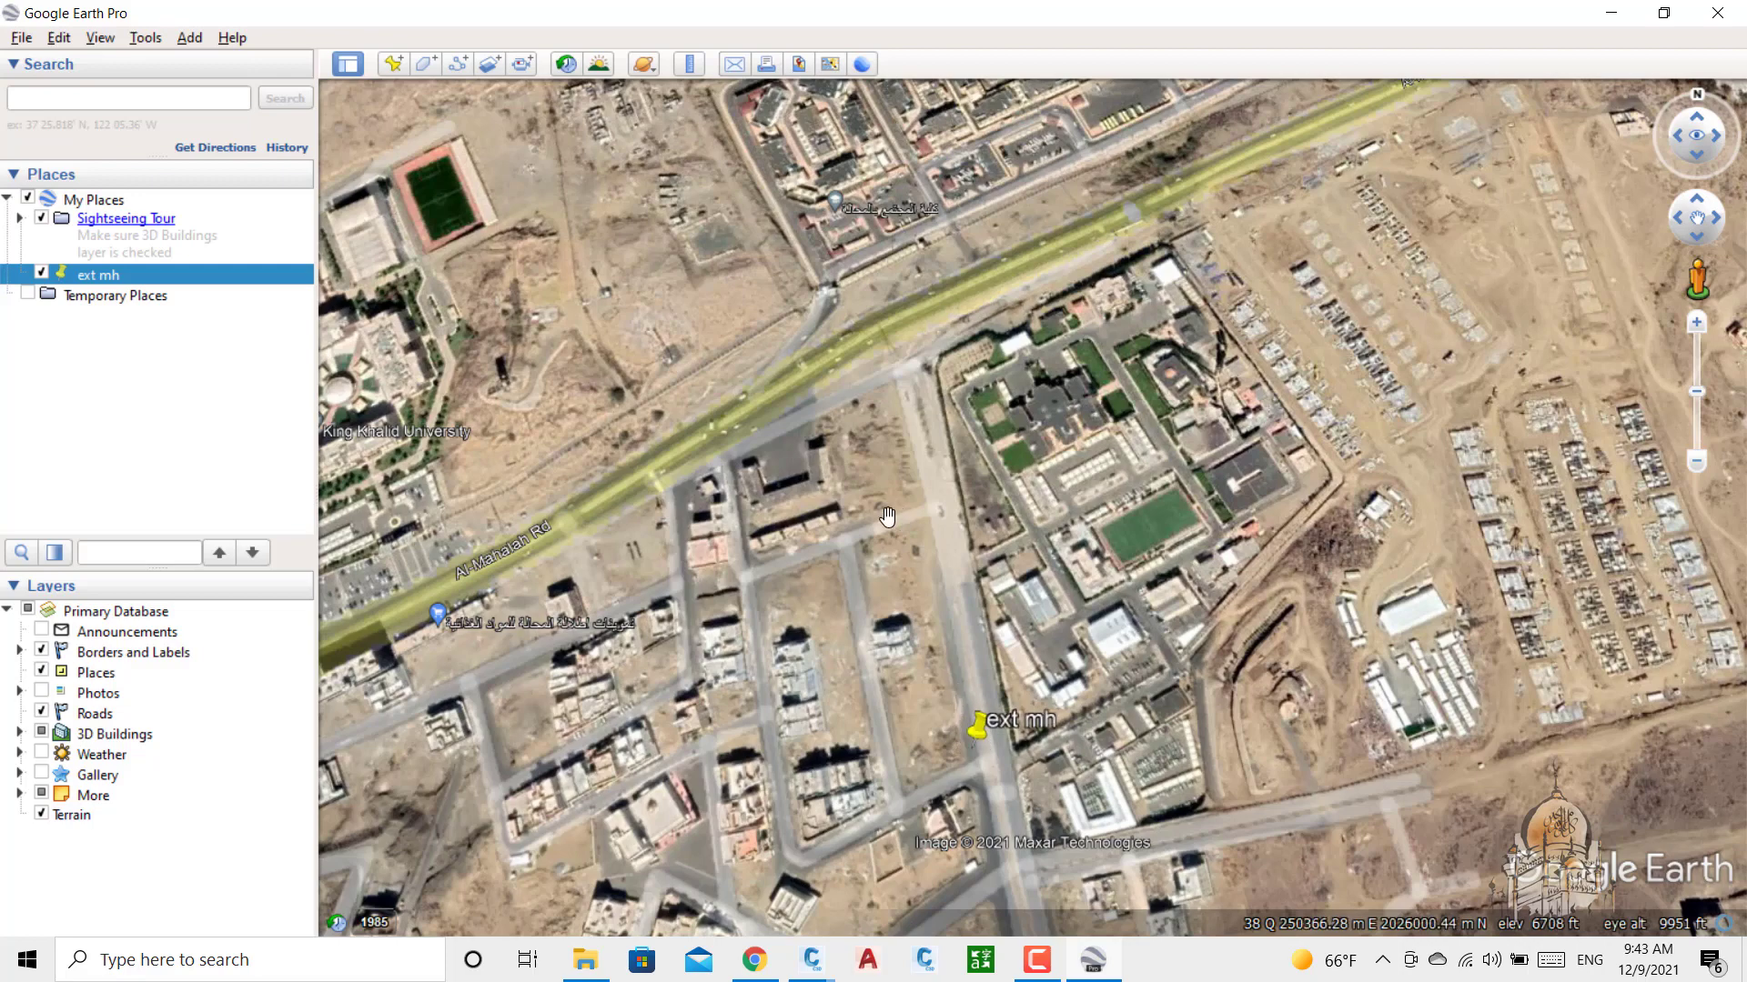
click(394, 64)
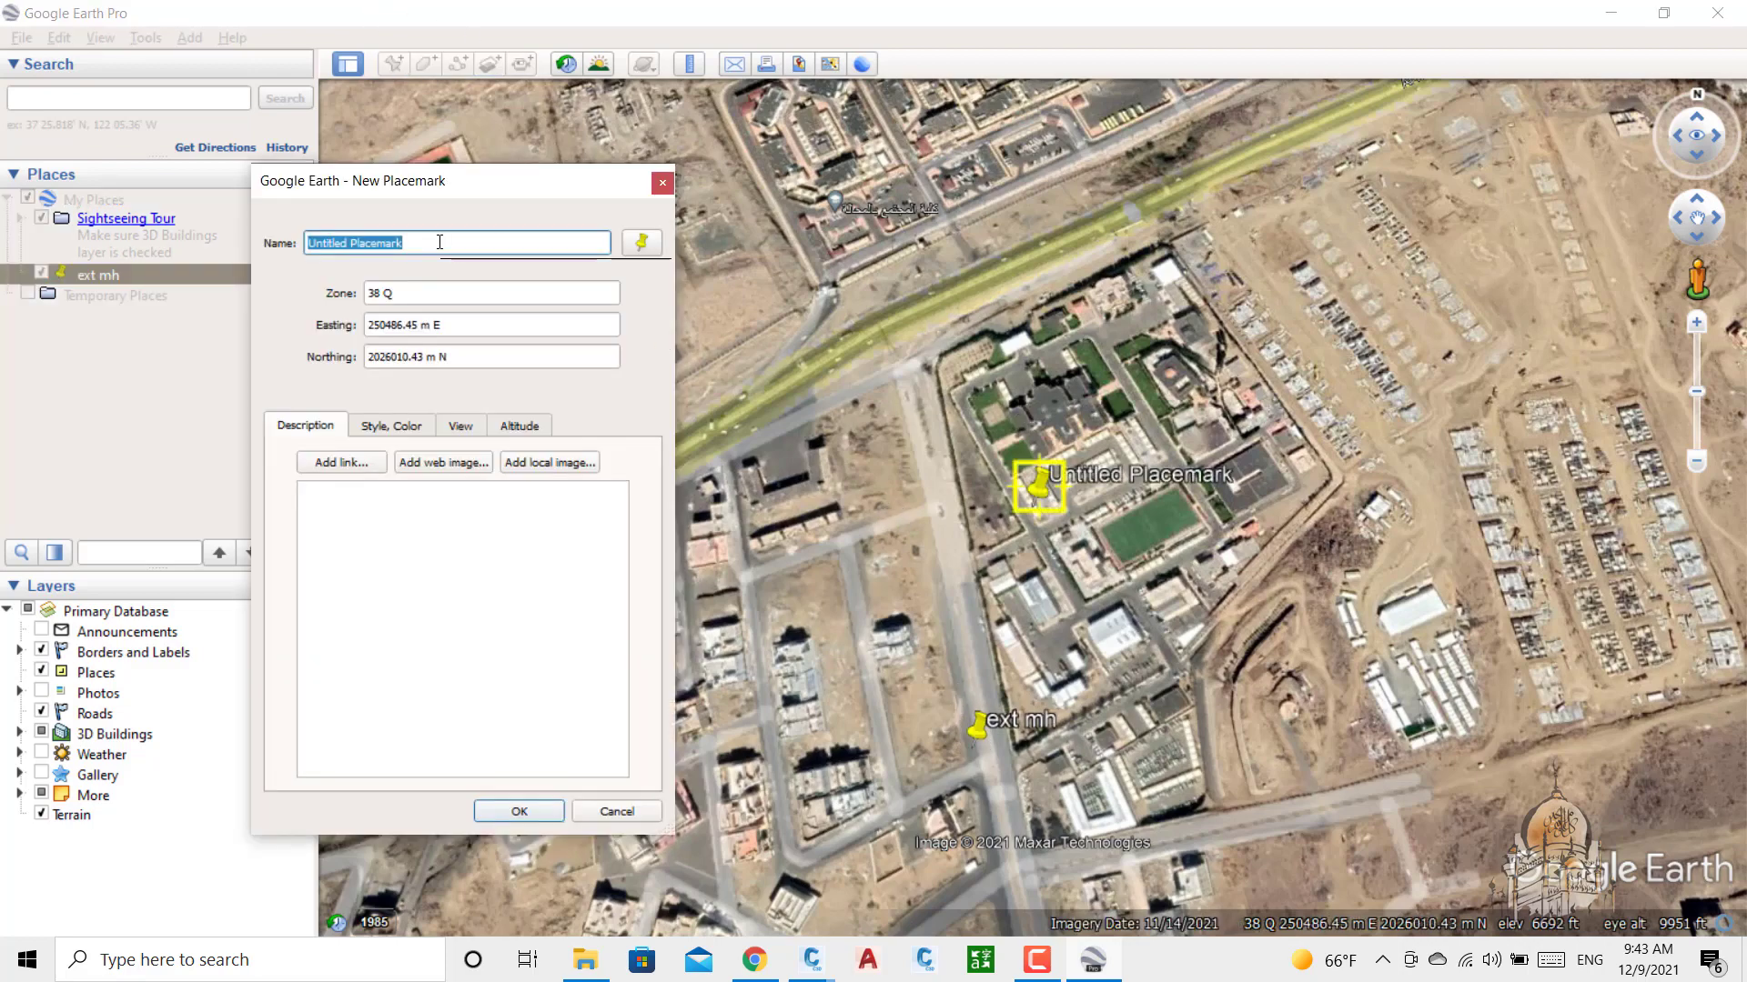
key(BackSpace)
text(a)
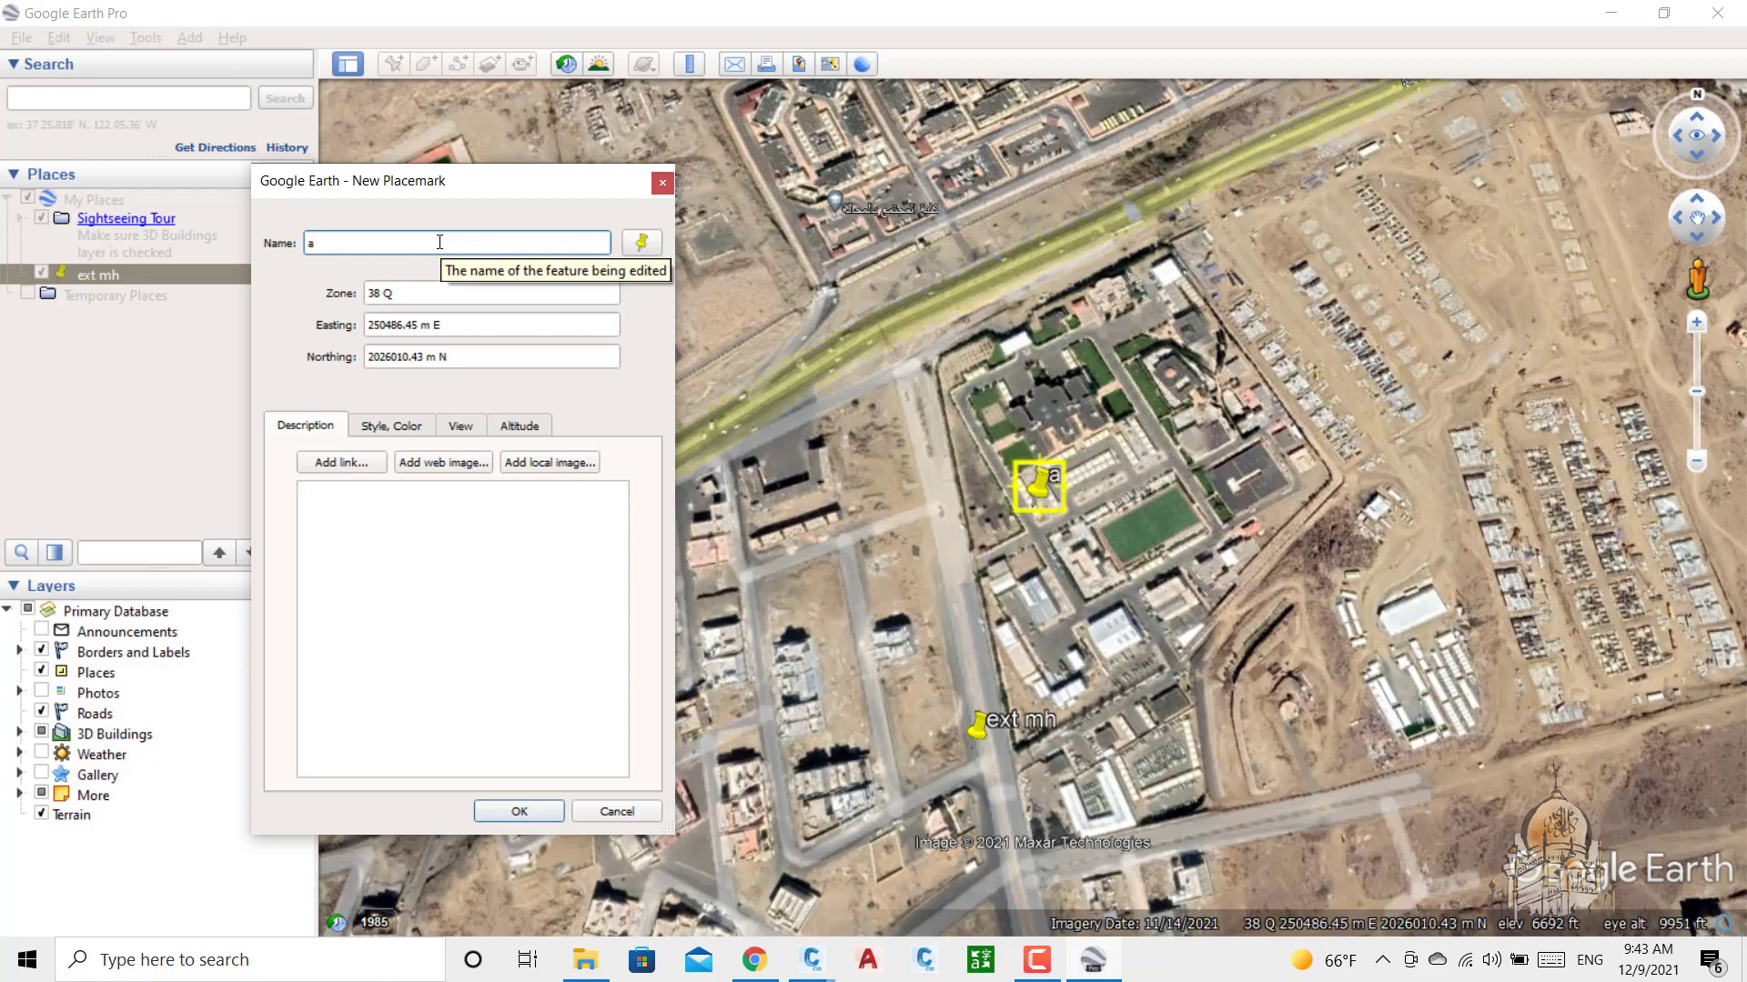
text(3 -cad rif)
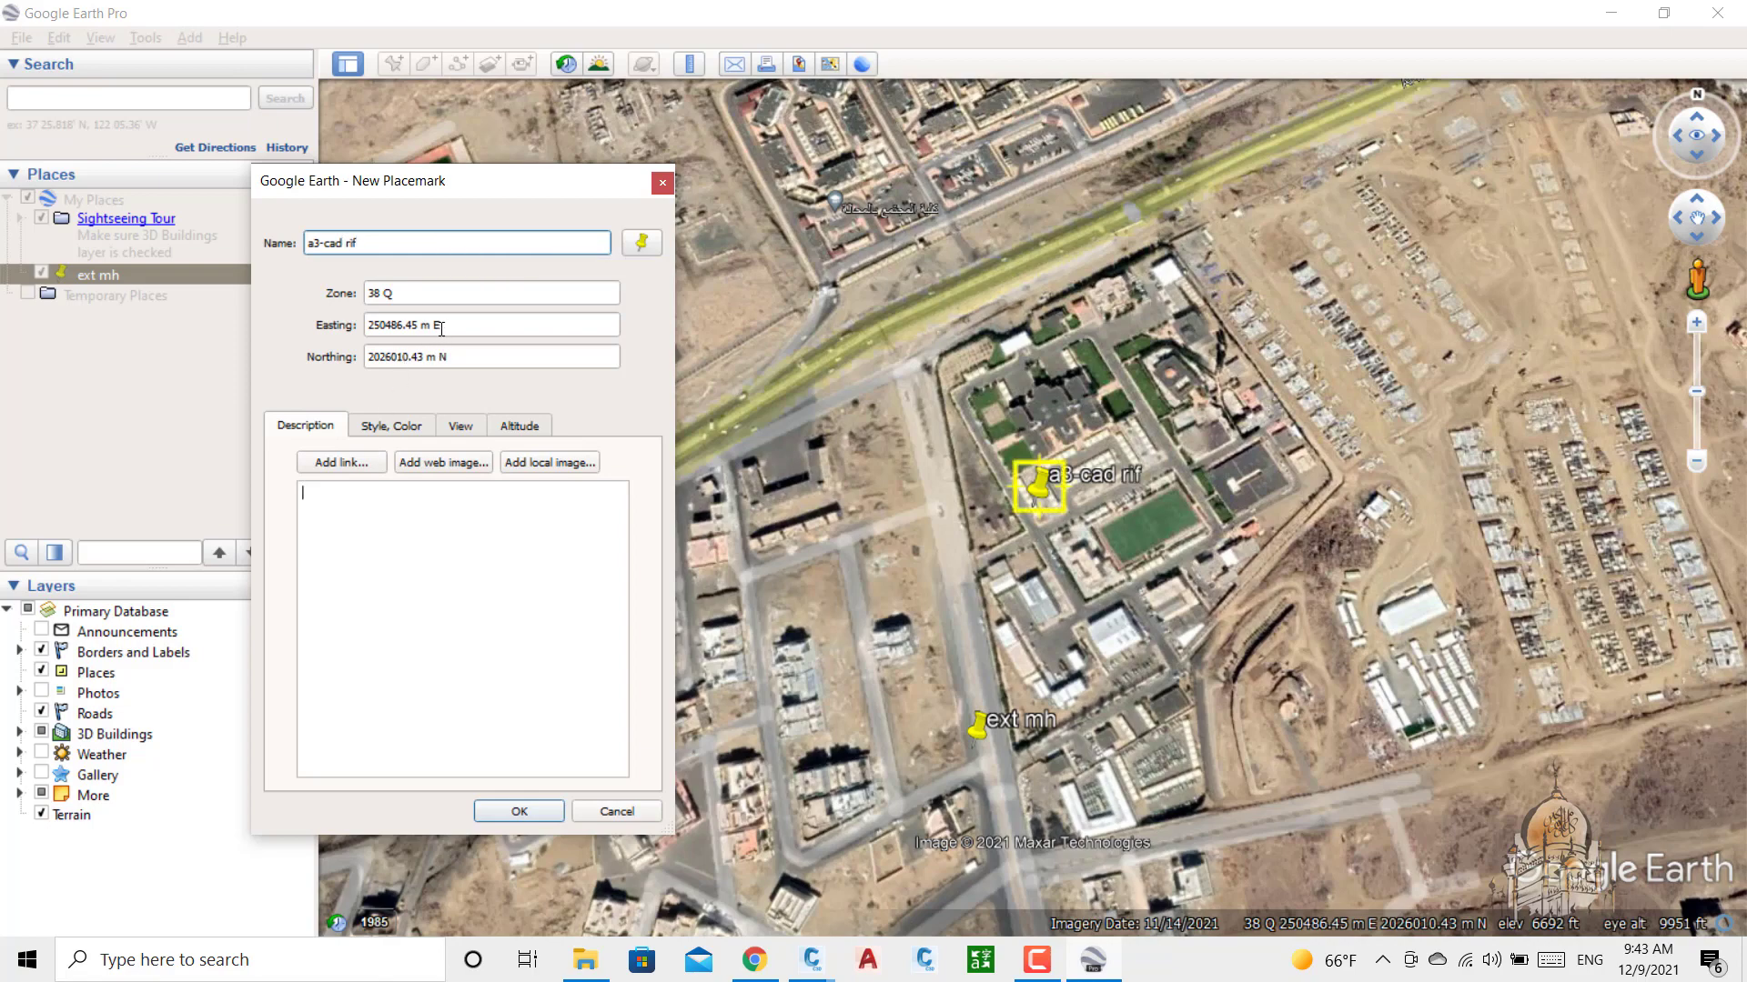
Step: Set the a3-cad rif placemark's easting to 250186.262 and northing to 2026086.386, and save it
drag(442, 326, 362, 313)
key(BackSpace)
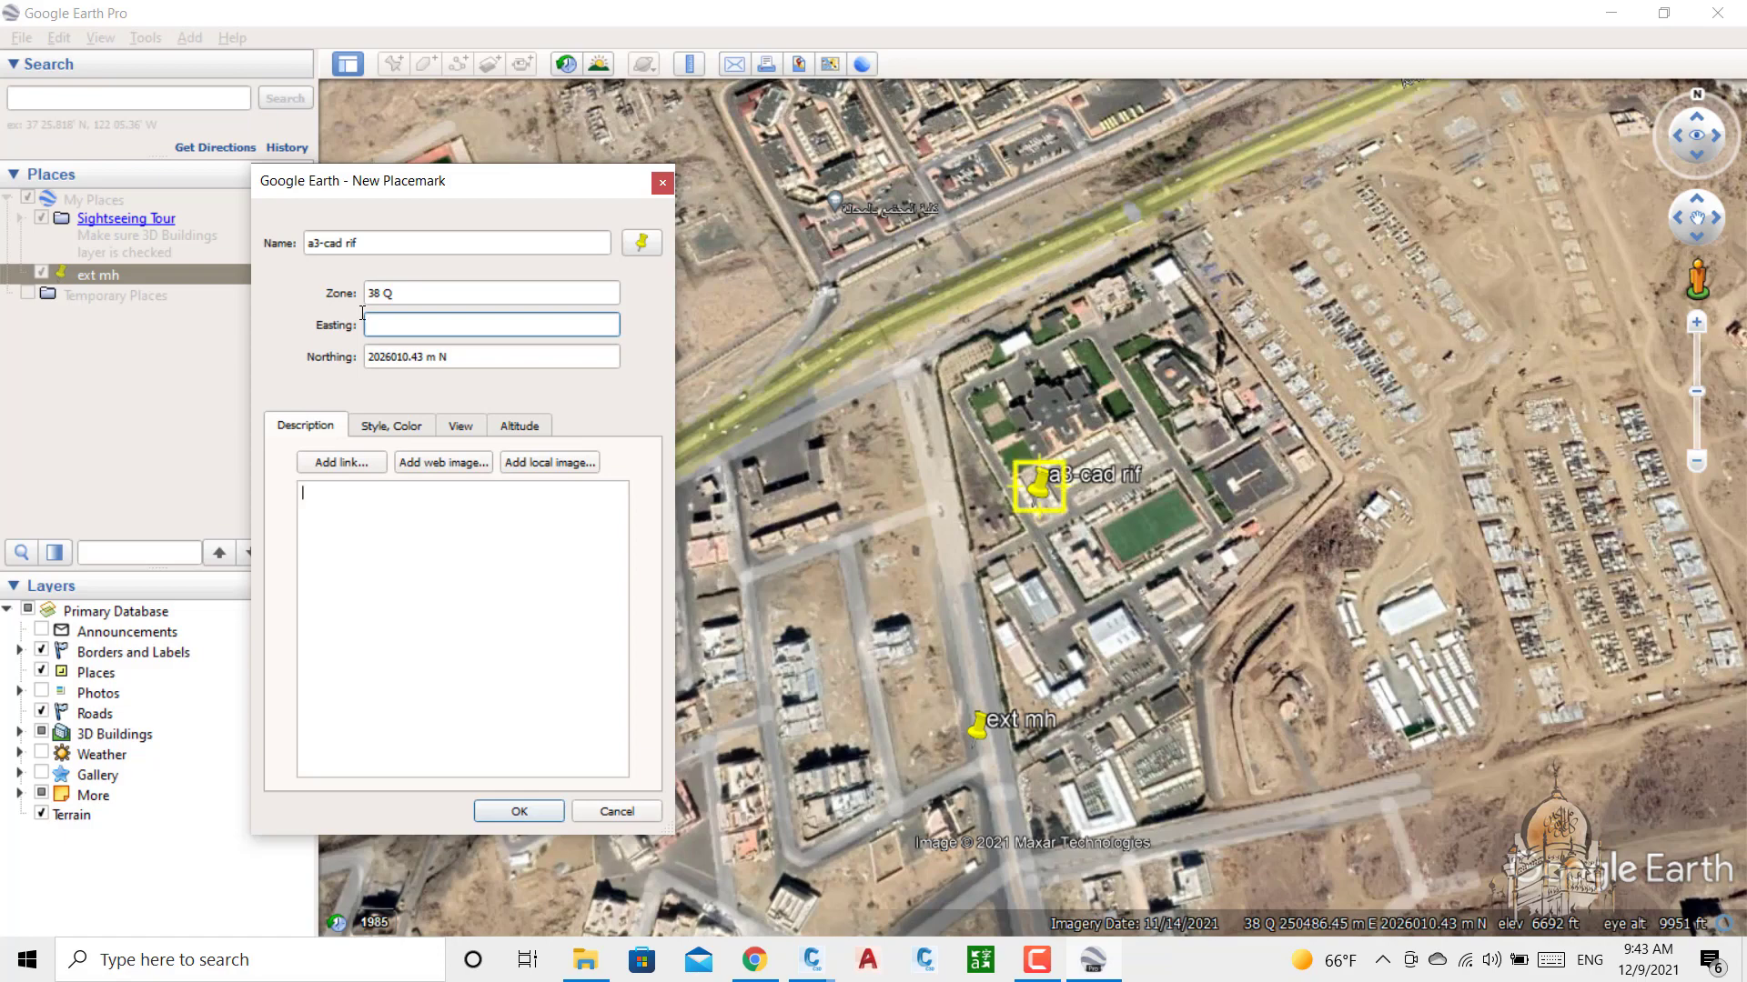
text(250186.262)
drag(465, 360, 366, 347)
key(BackSpace)
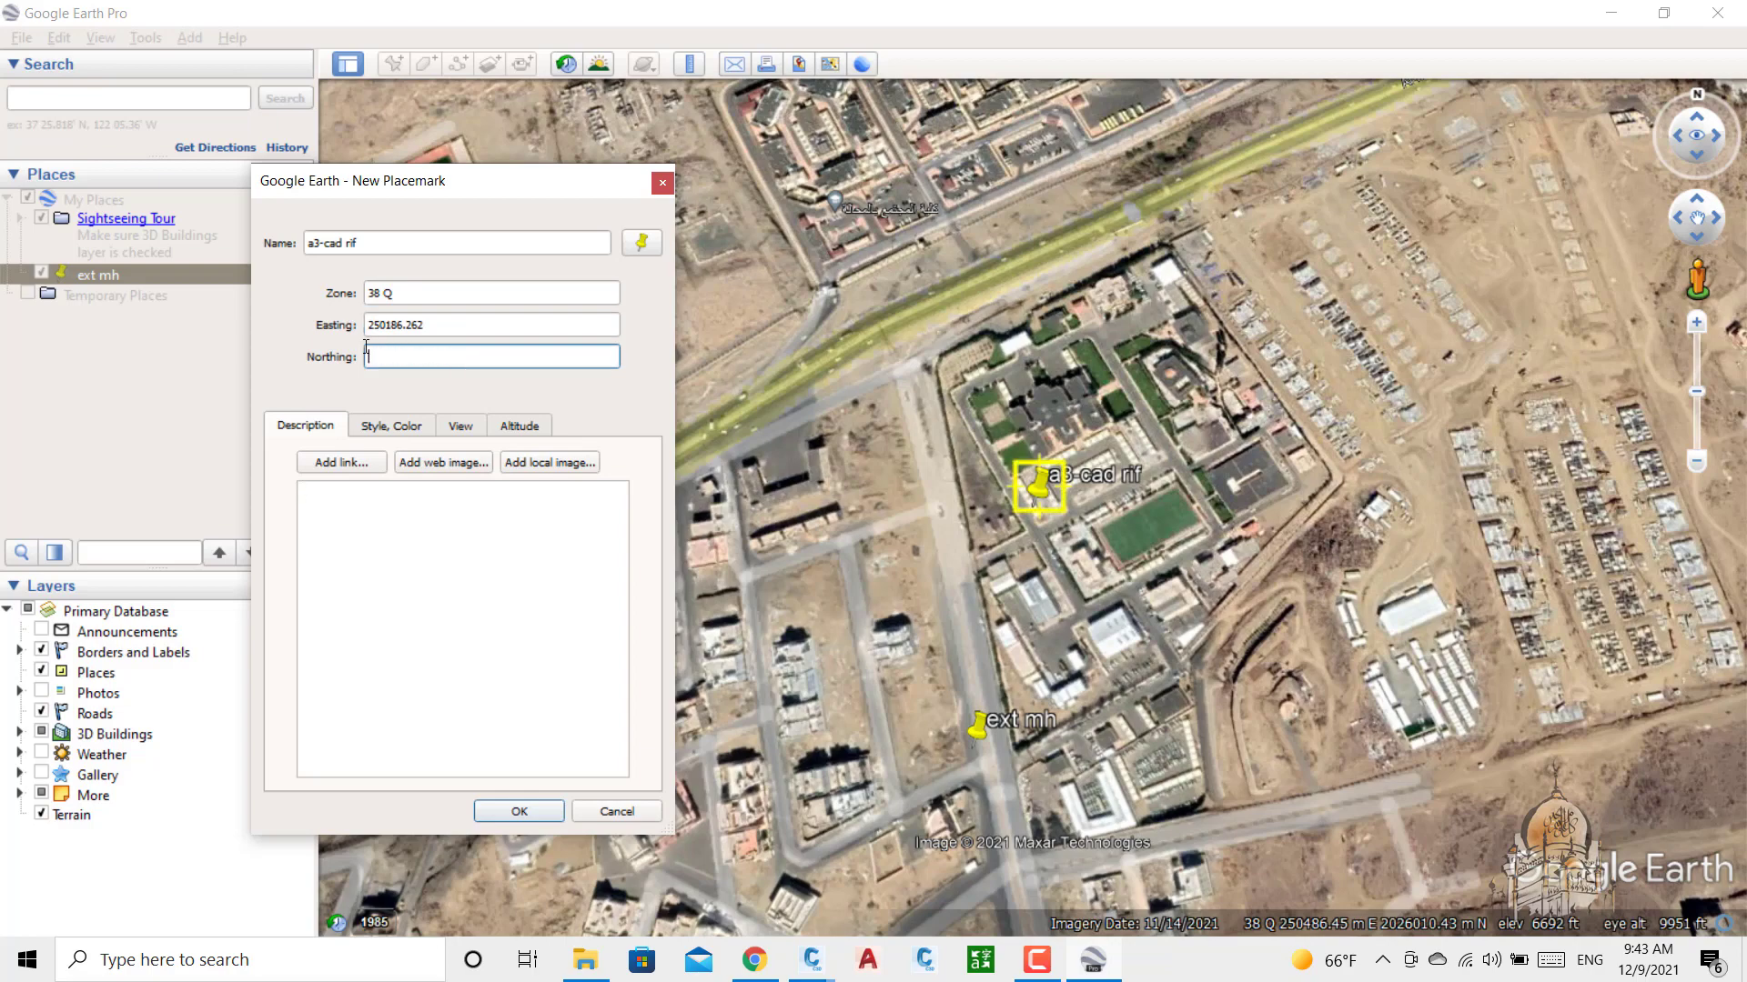
text(2026086.386)
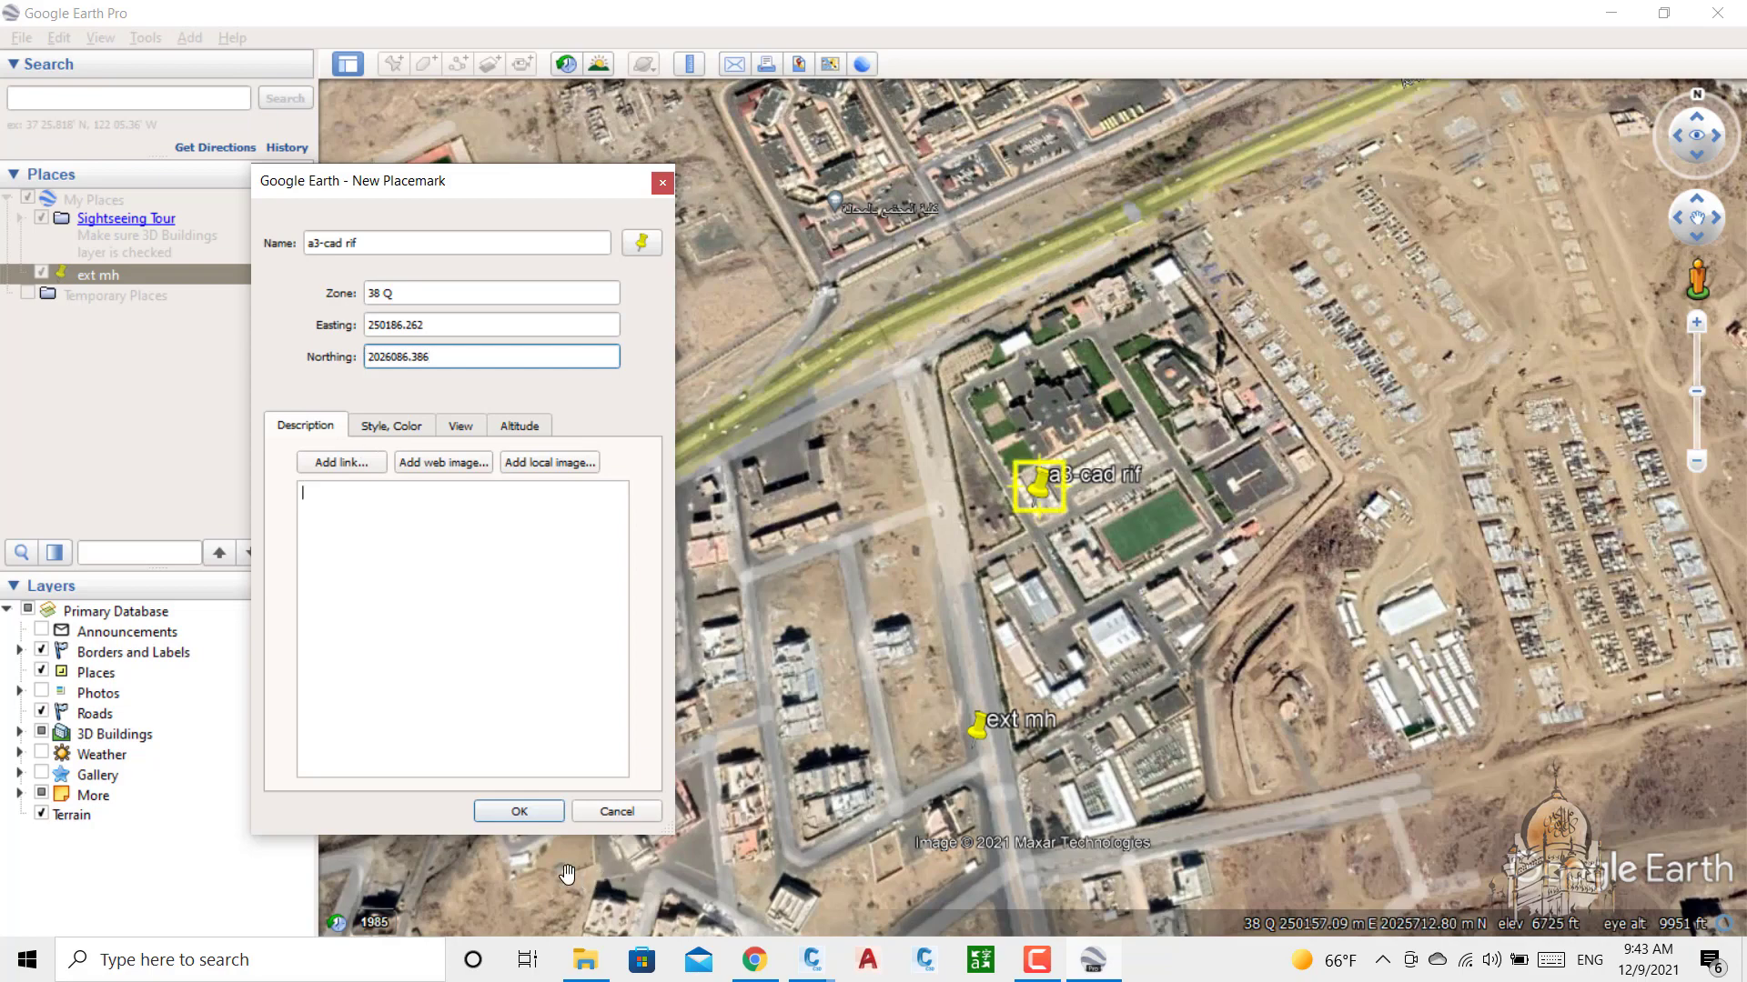
click(519, 812)
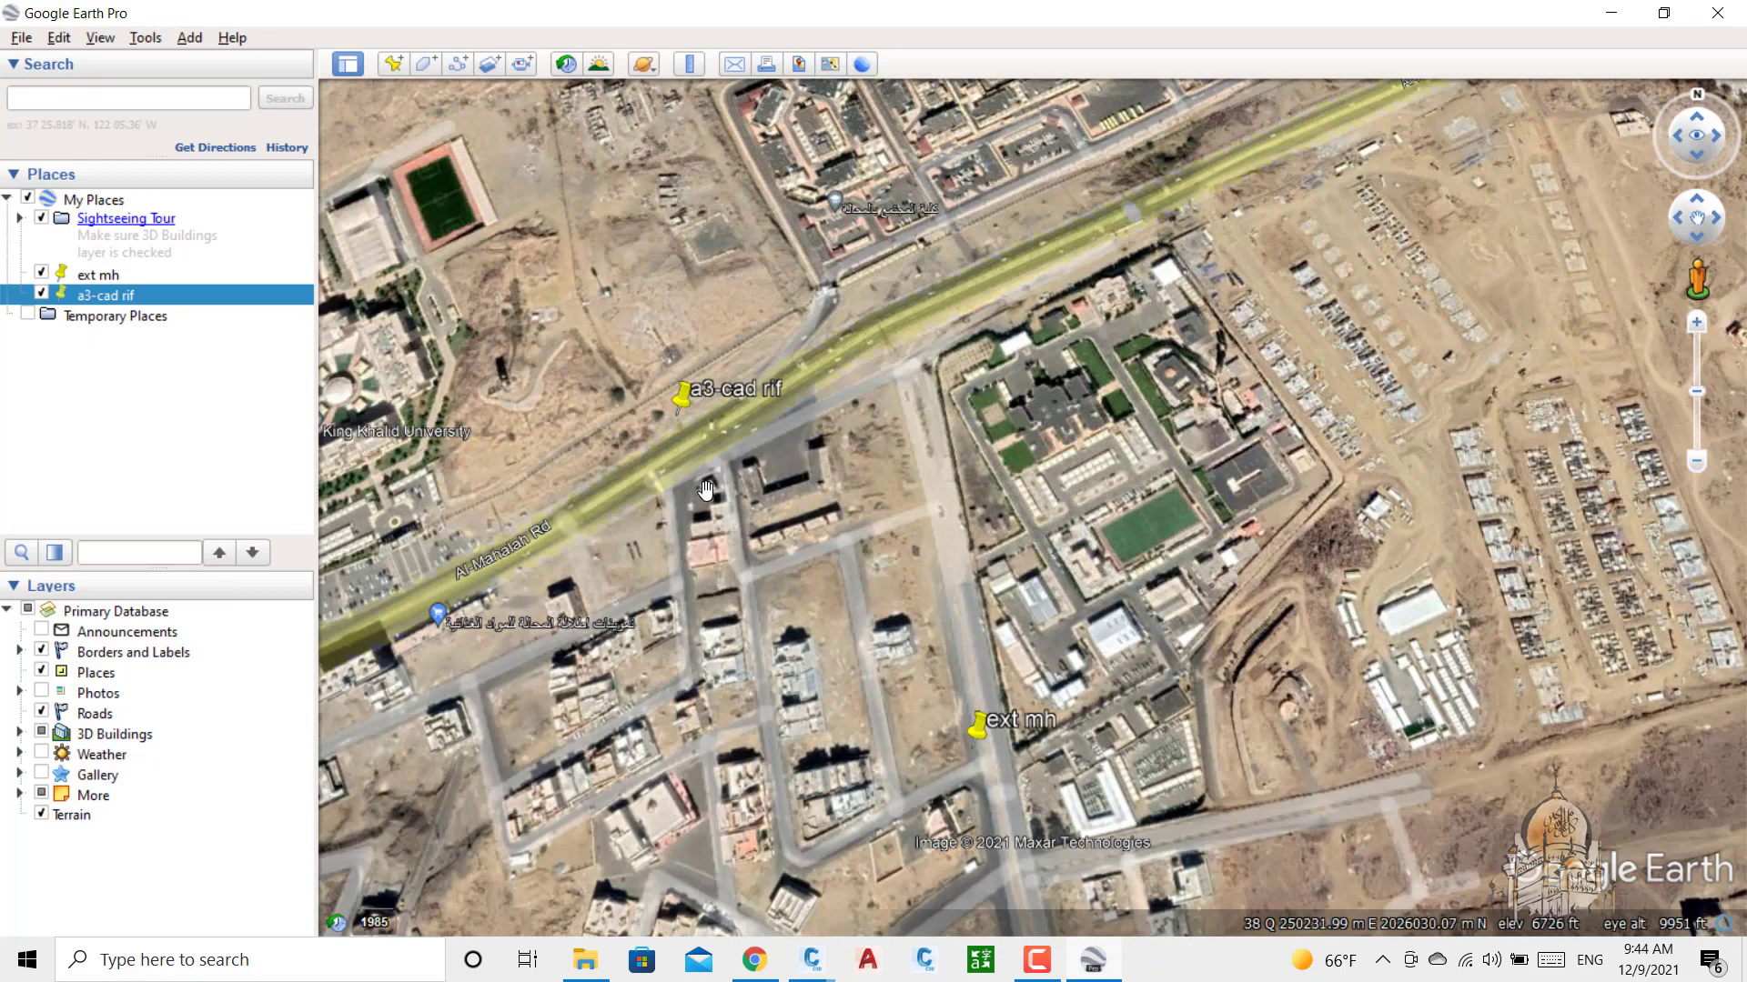
Step: Start a second frame-corner placemark named "a3-cad-rf-2" and copy its name text
click(394, 63)
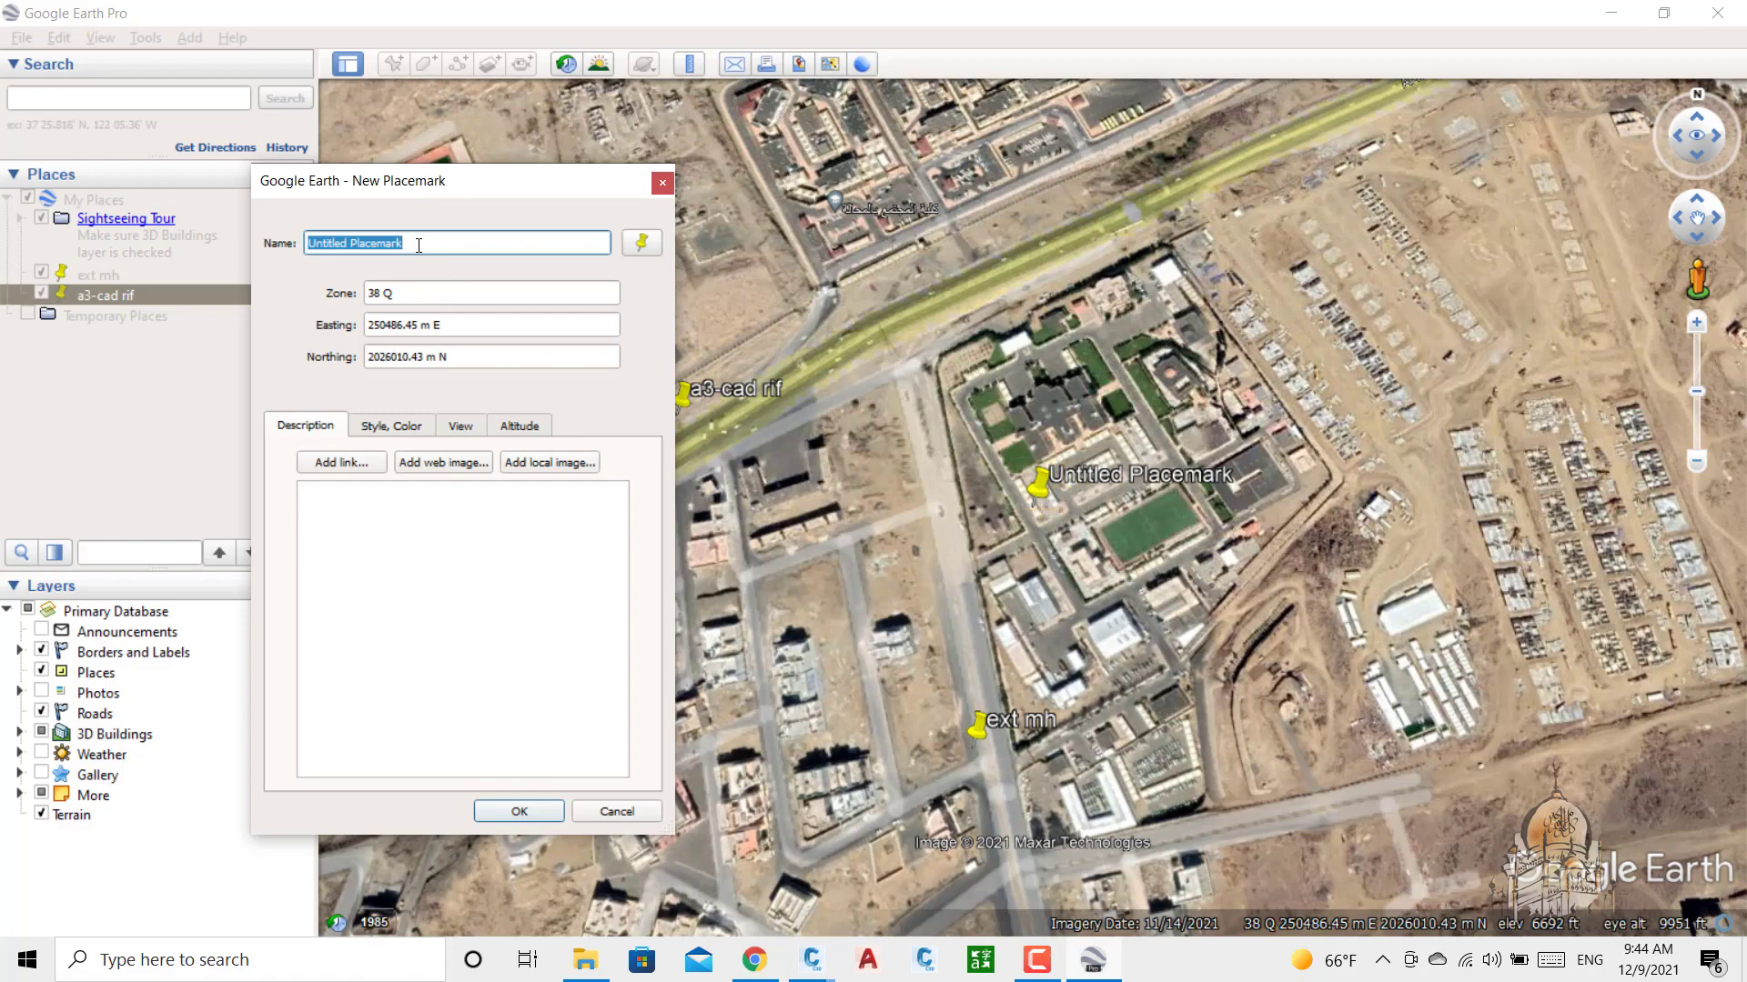
drag(418, 245, 306, 241)
key(BackSpace)
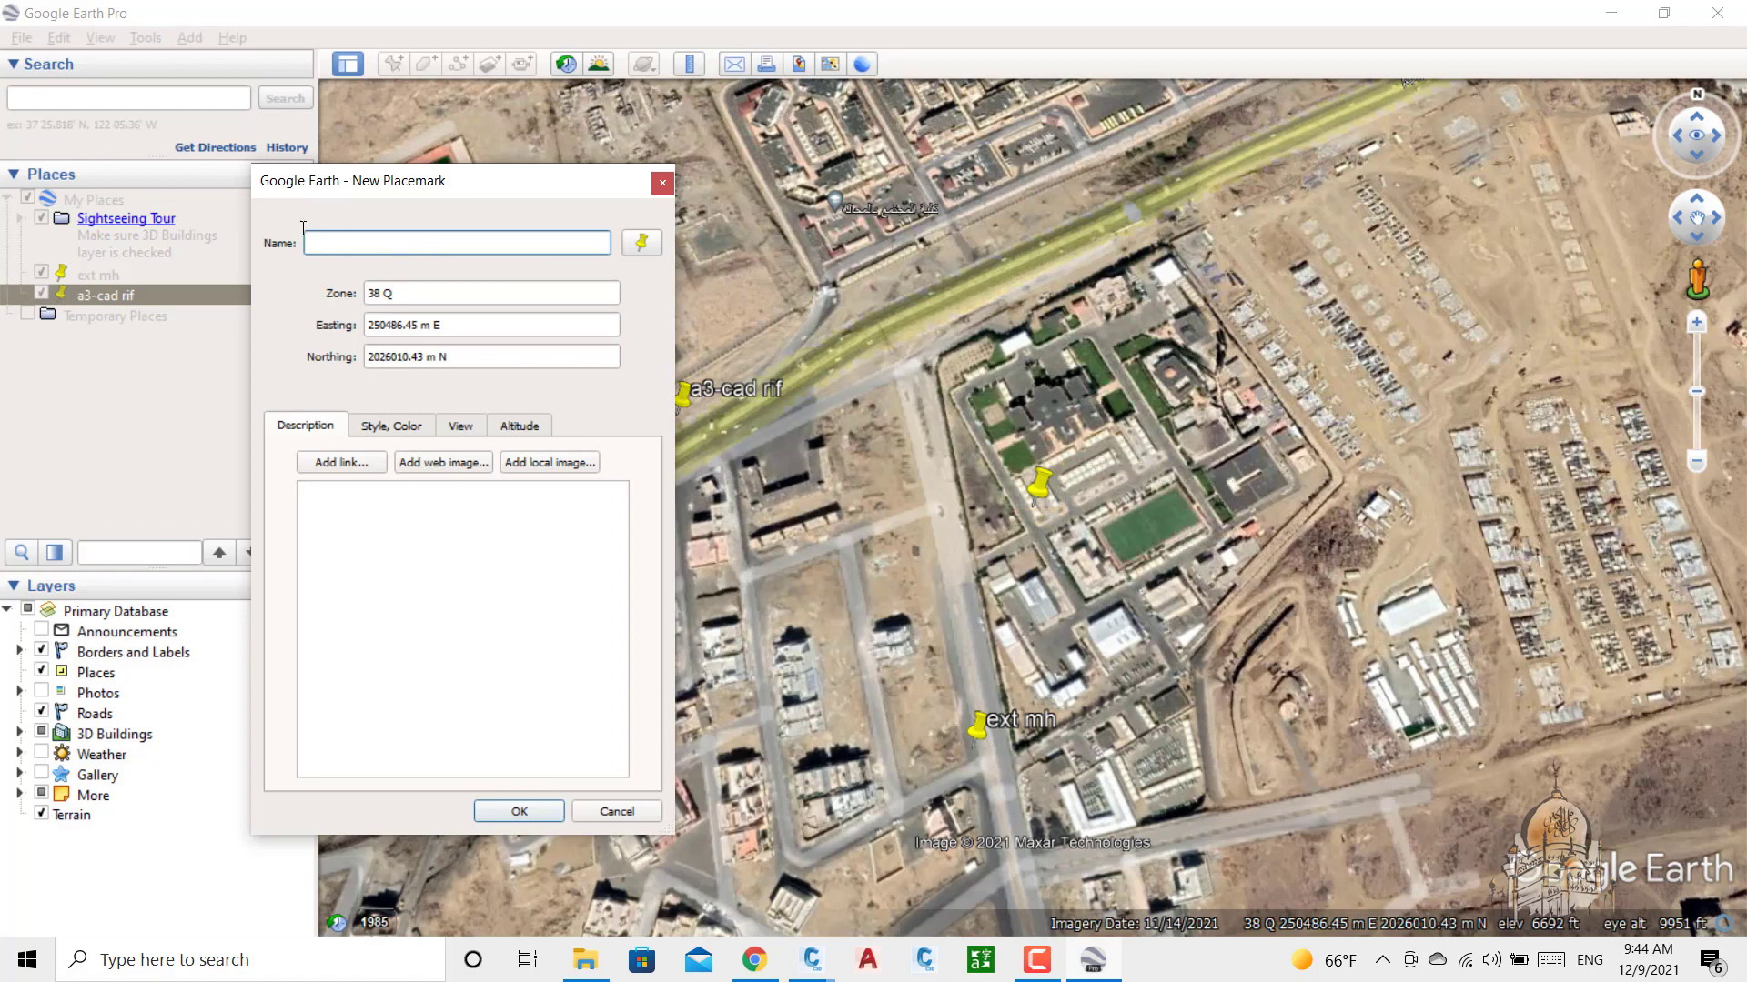
text(a3-cad)
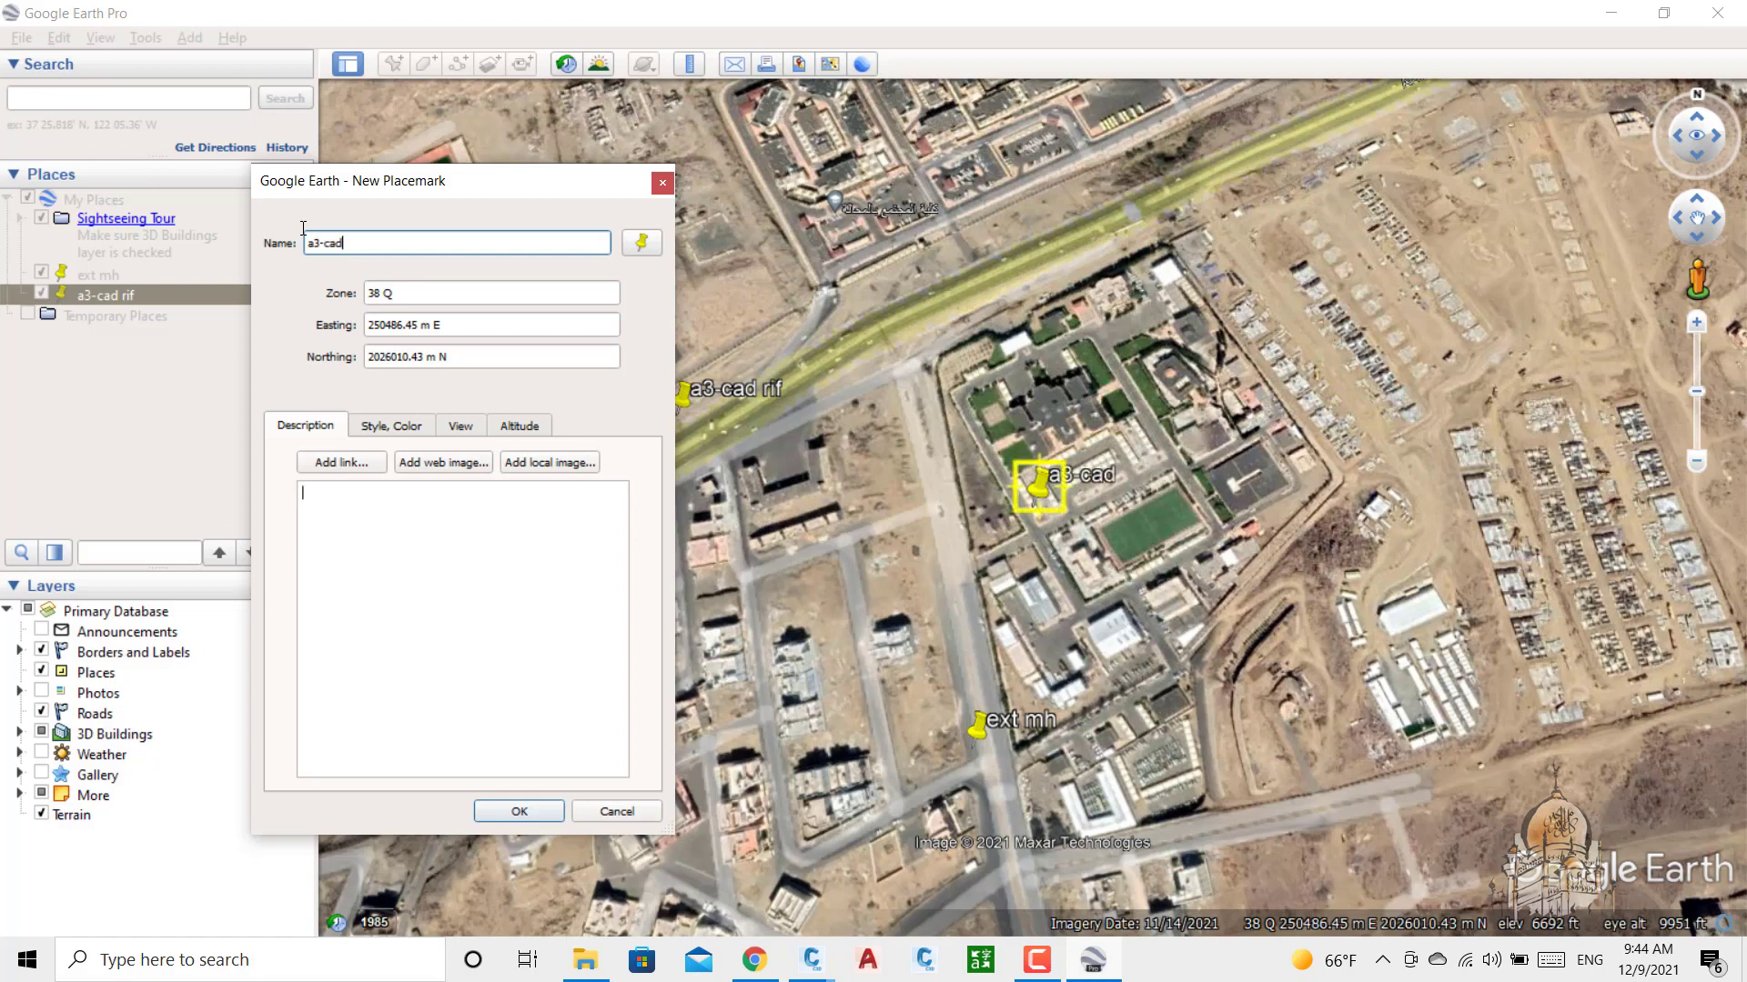
text(-rf-2)
drag(379, 239, 329, 231)
Step: Set the a3-cad-rf-2 placemark's easting to 250546.262 and northing to 2026086.386, and save it
click(455, 333)
drag(455, 333, 357, 308)
key(BackSpace)
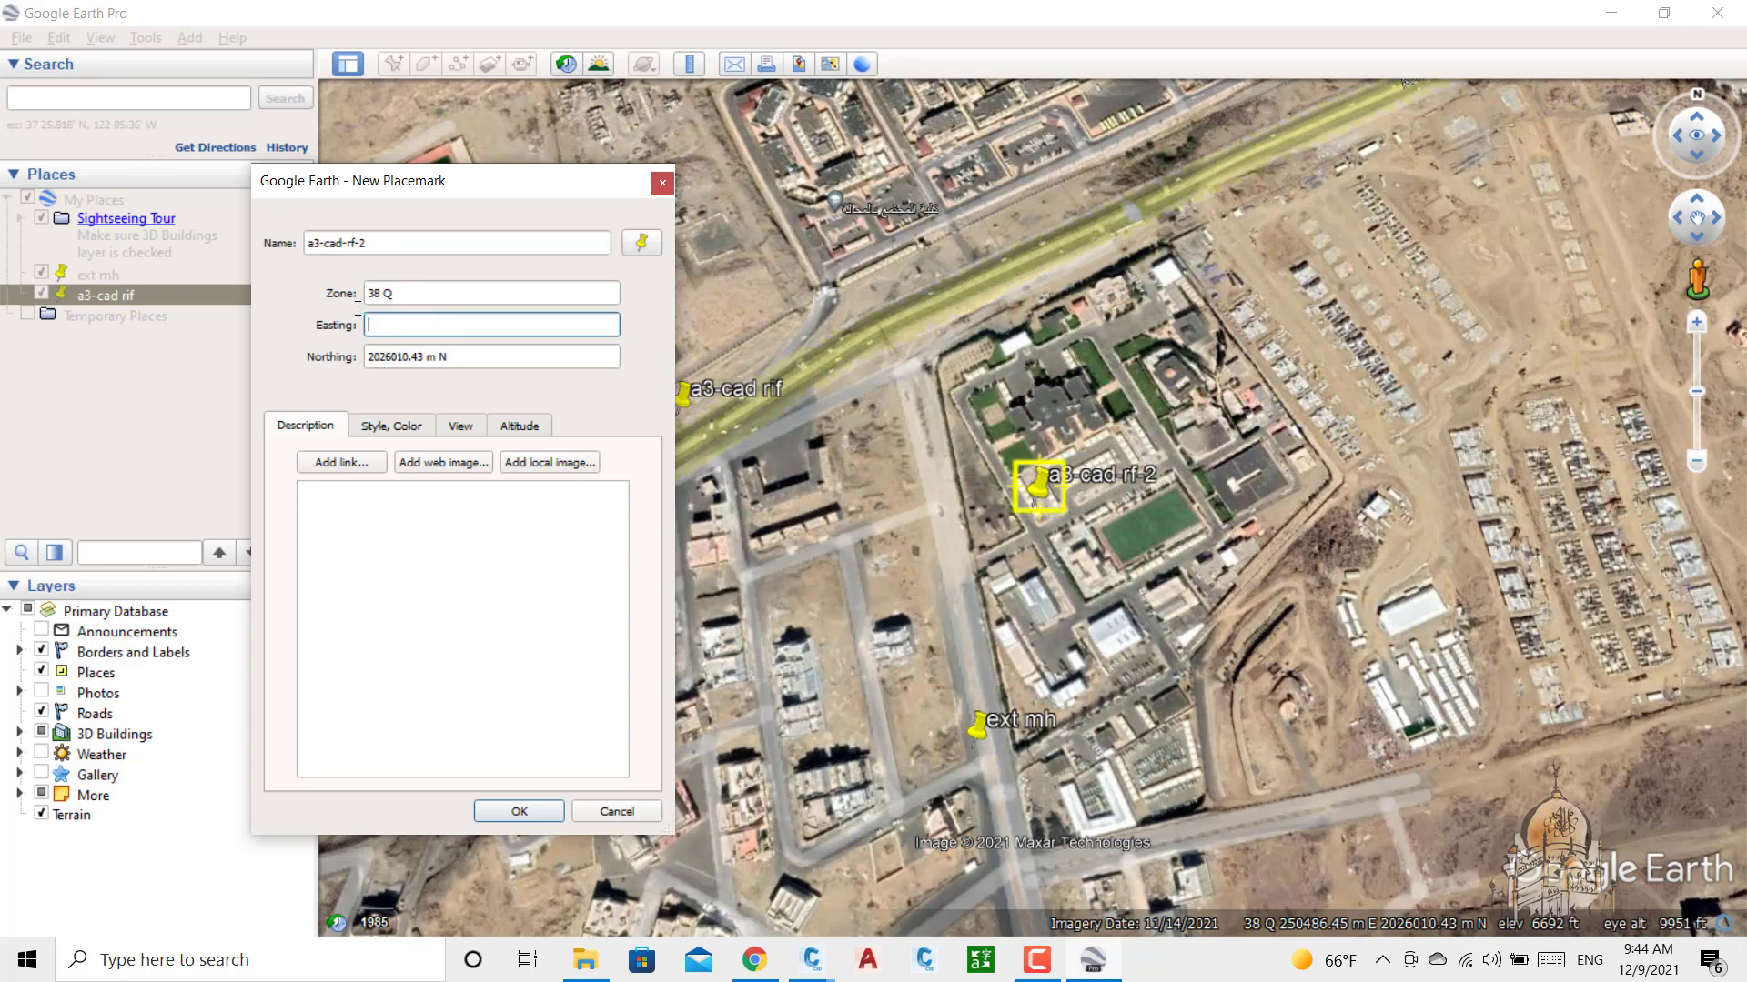
text(250546.262)
key(Tab)
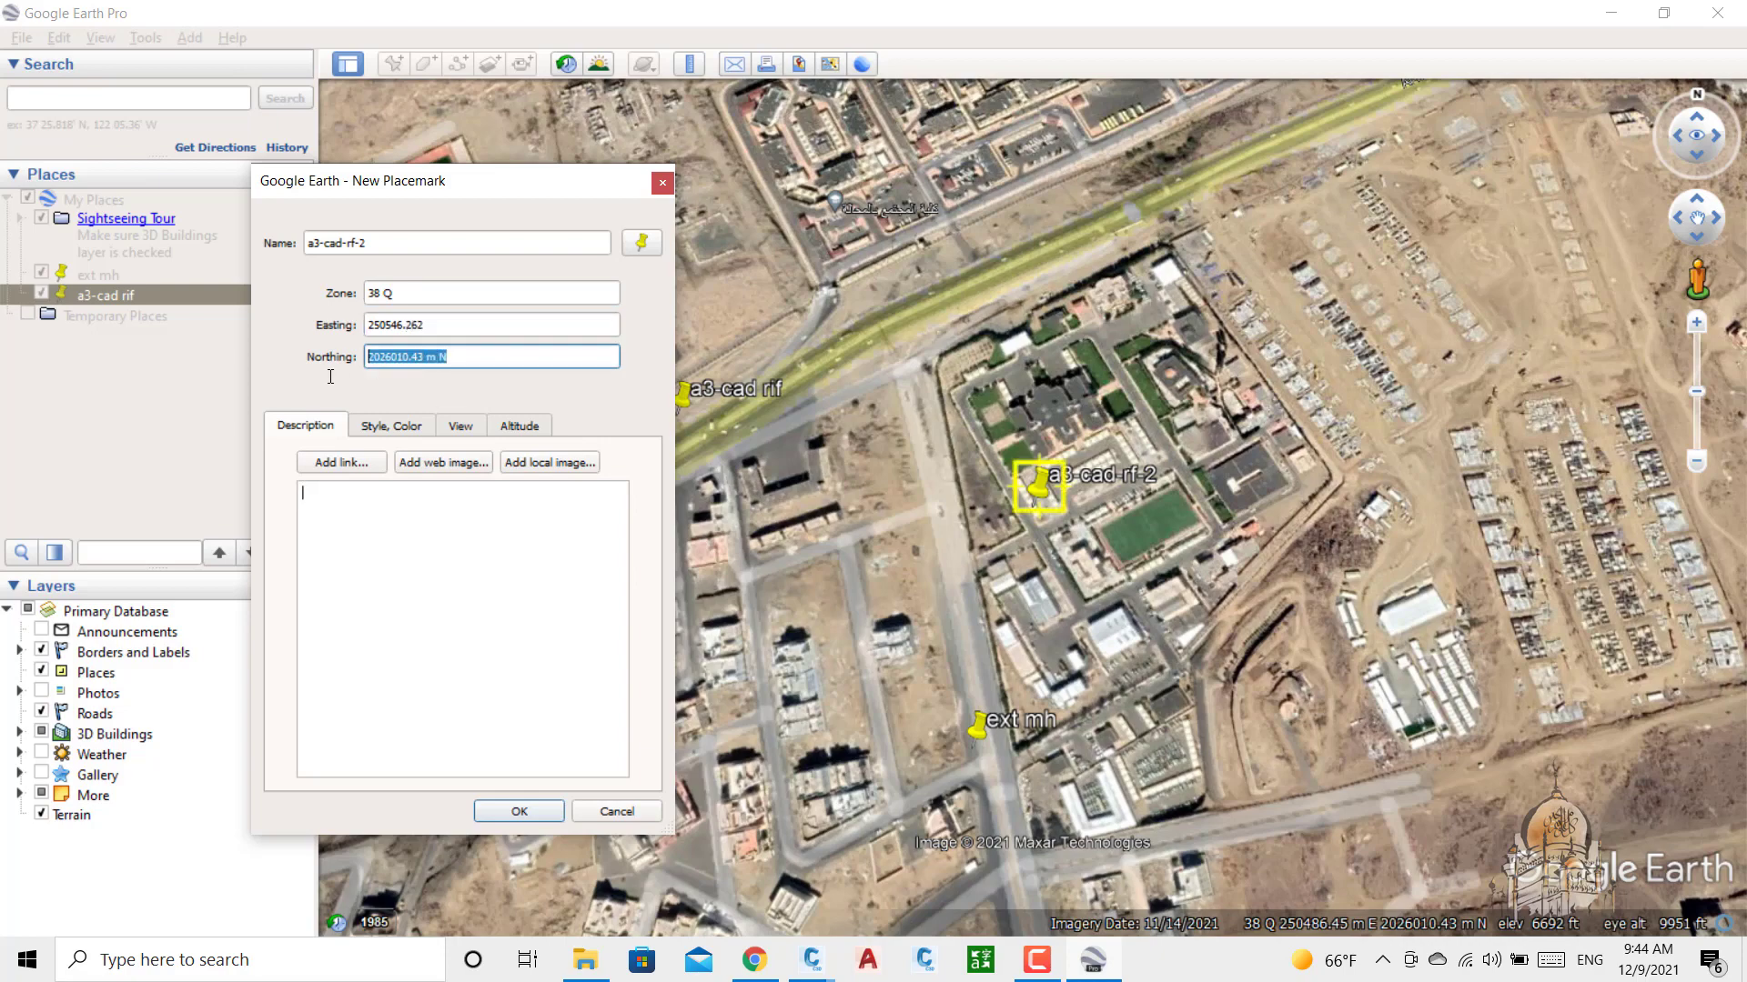
text(2026086.386)
click(518, 810)
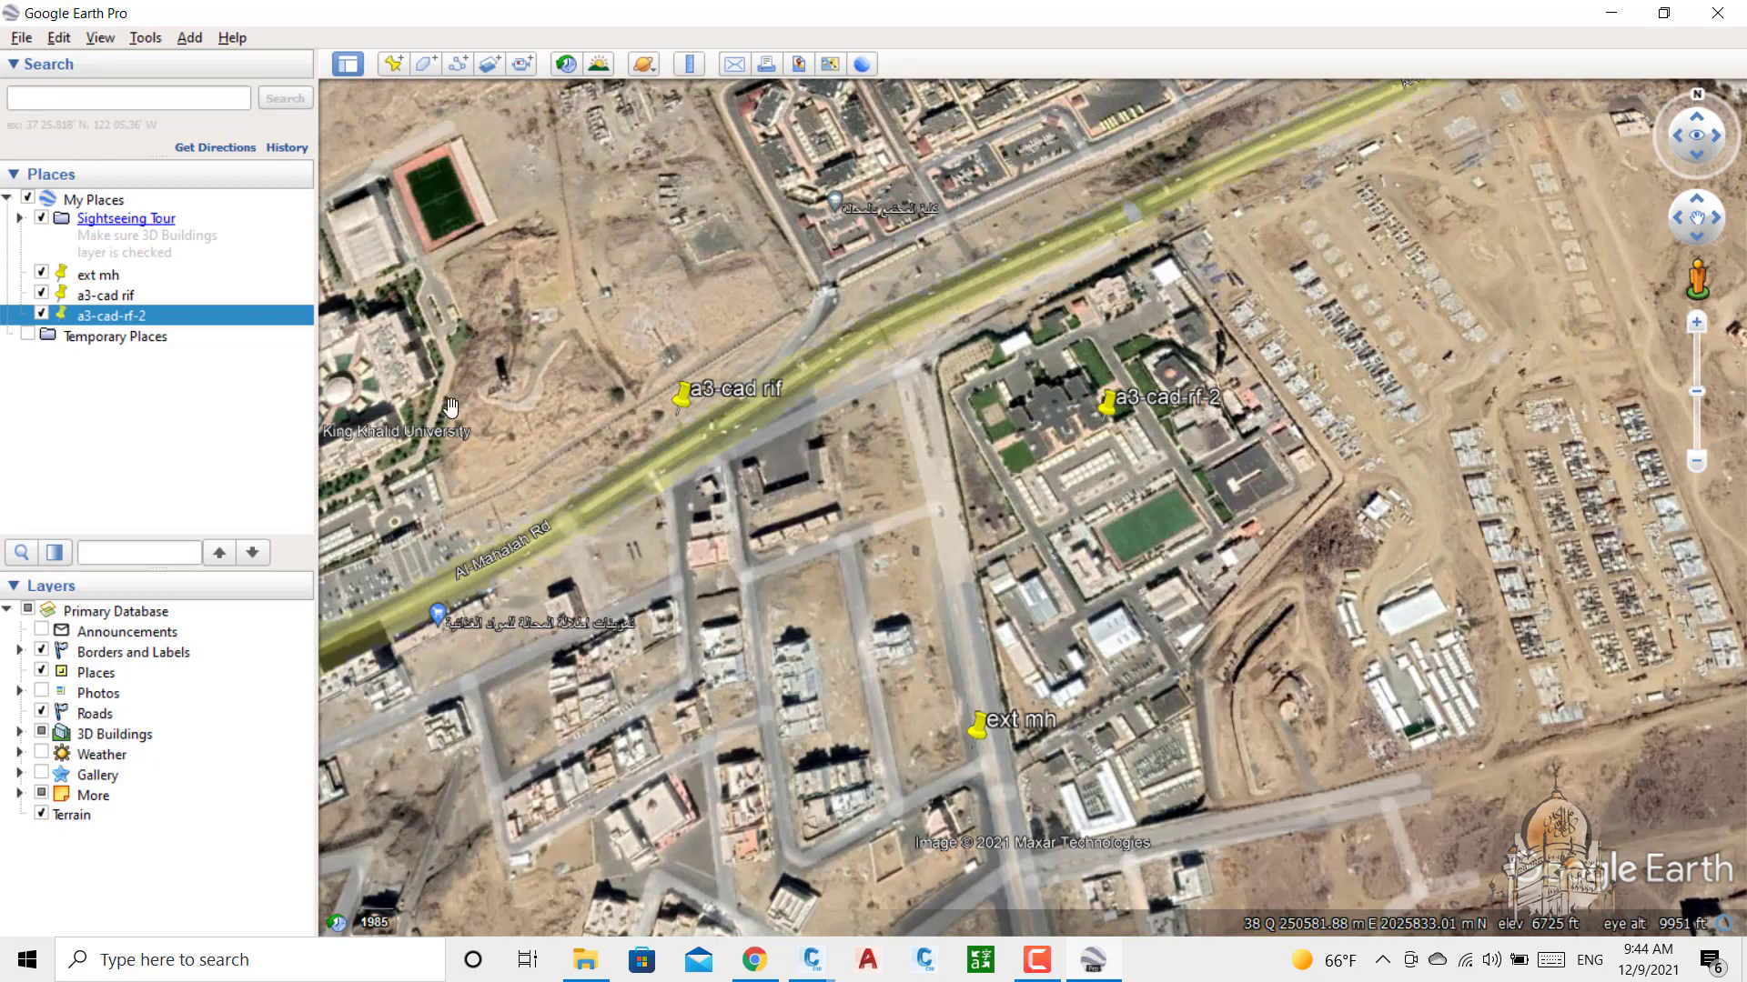
Step: Try to start a third corner placemark with the text "a3-cad-rf-3" entered as its zone
click(395, 69)
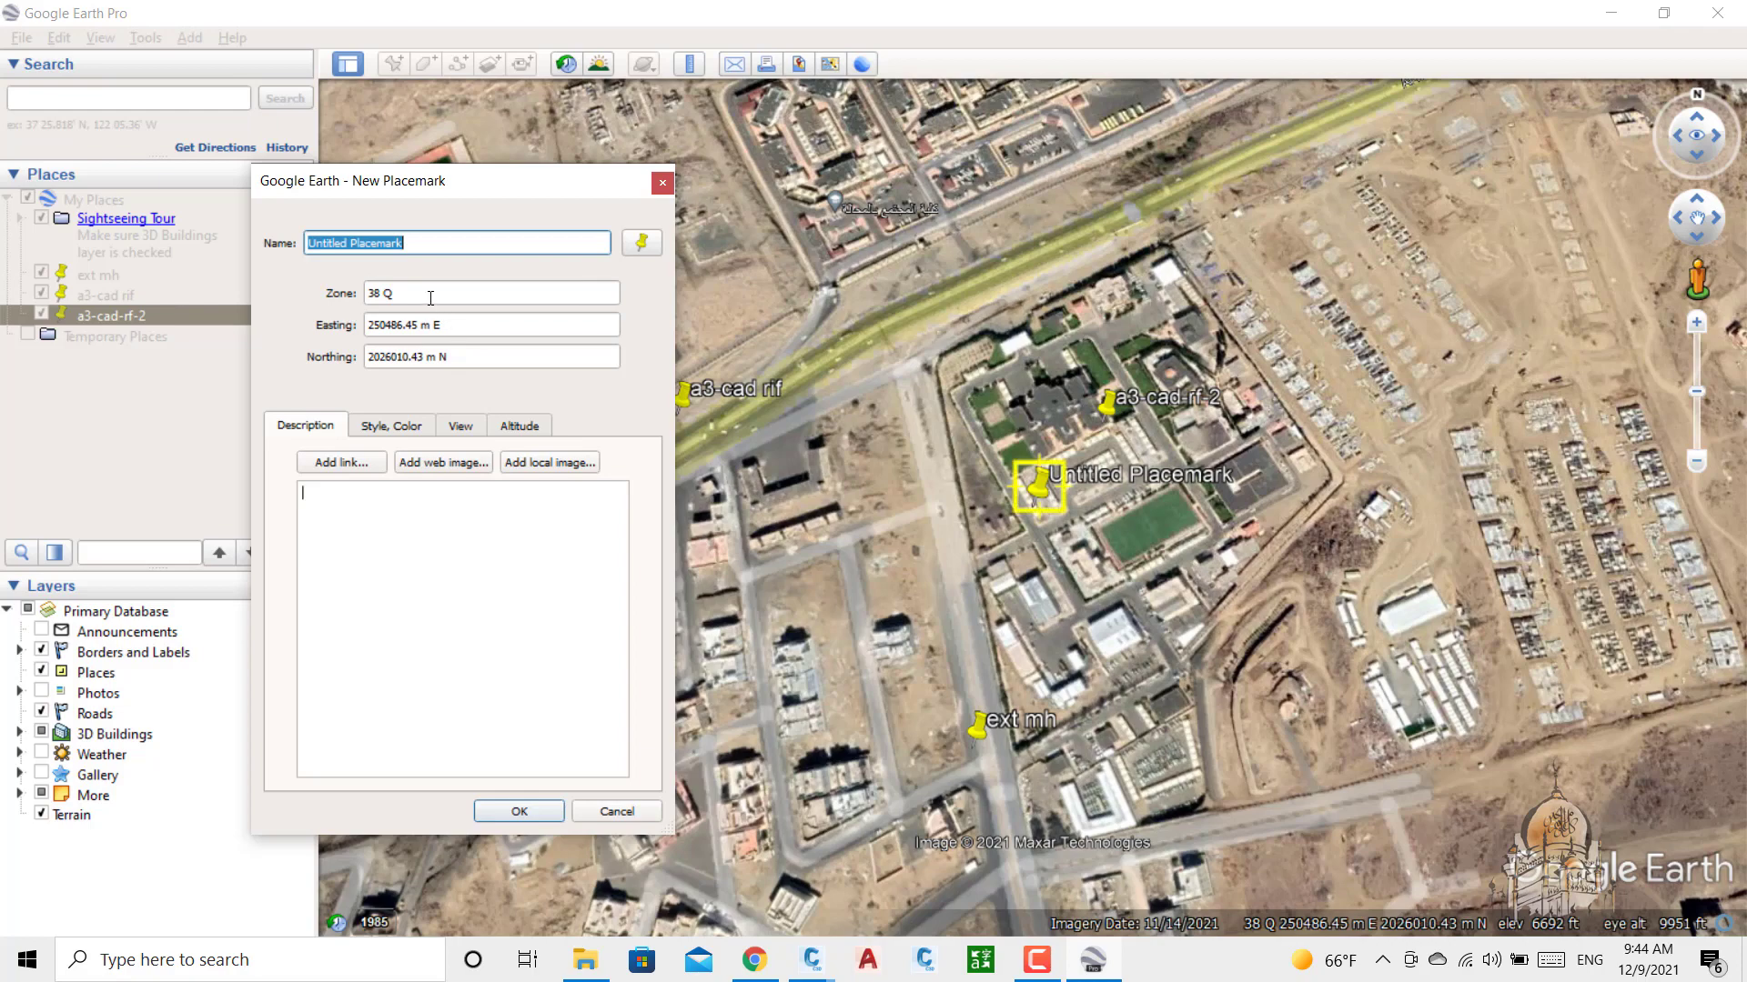
drag(421, 294, 365, 293)
right_click(381, 295)
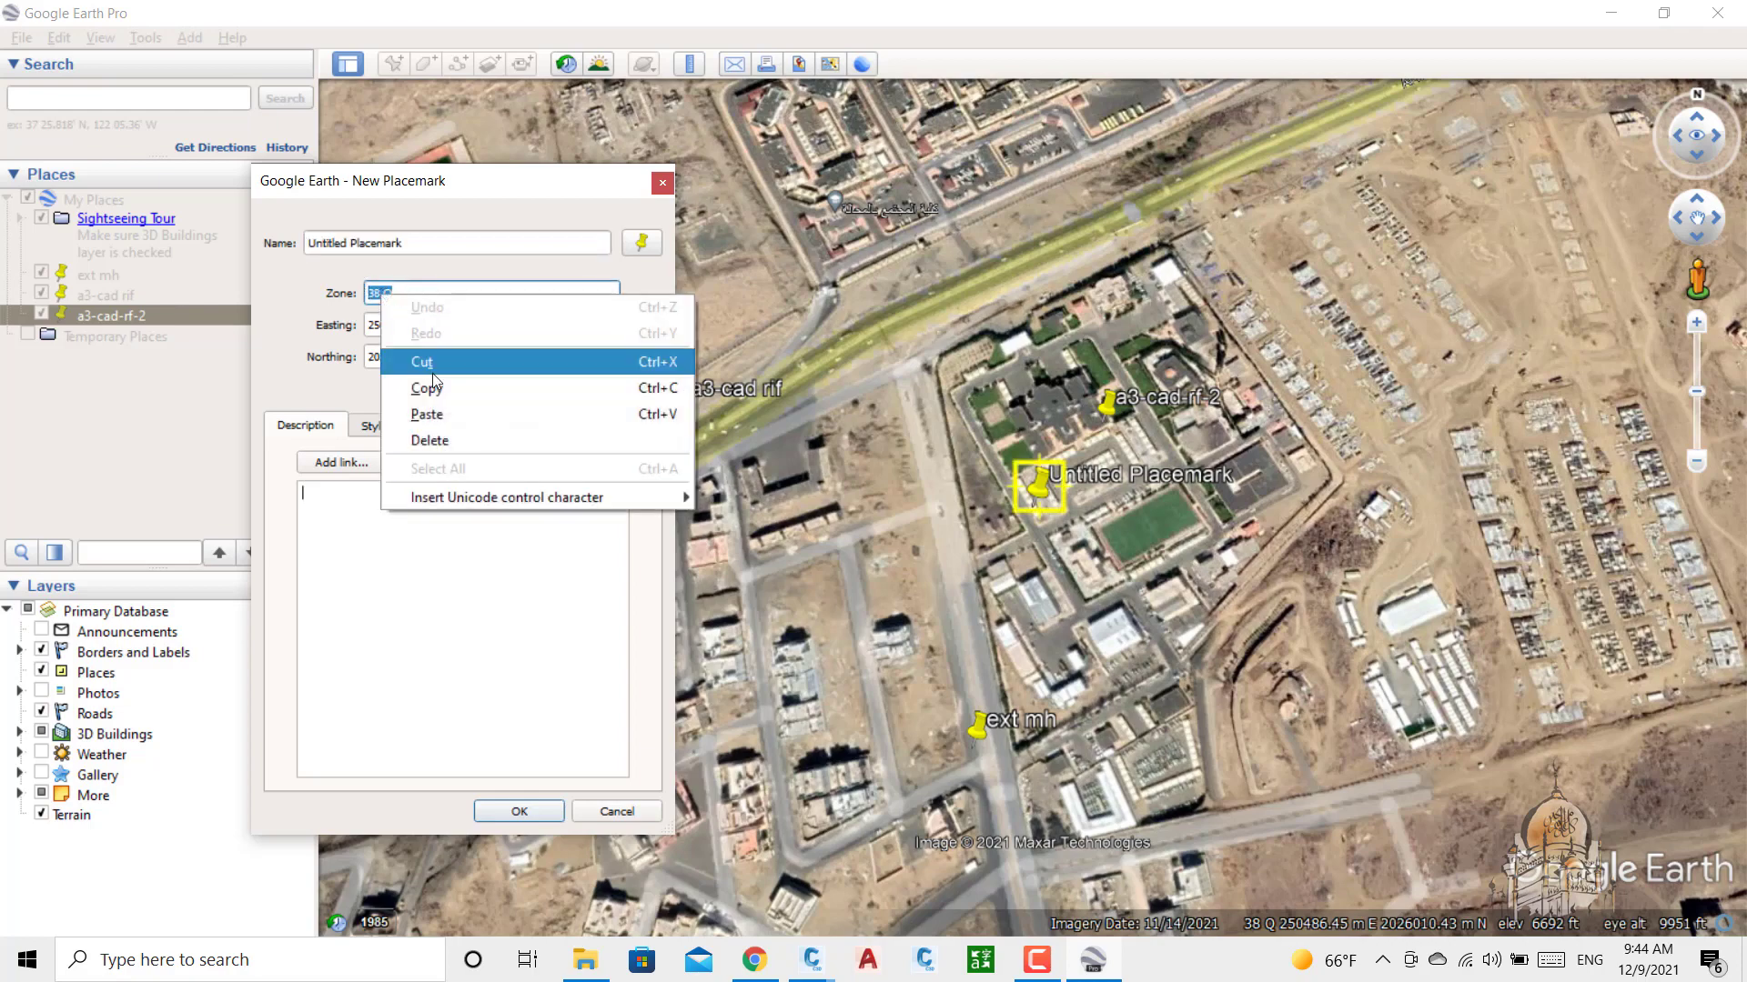
click(427, 414)
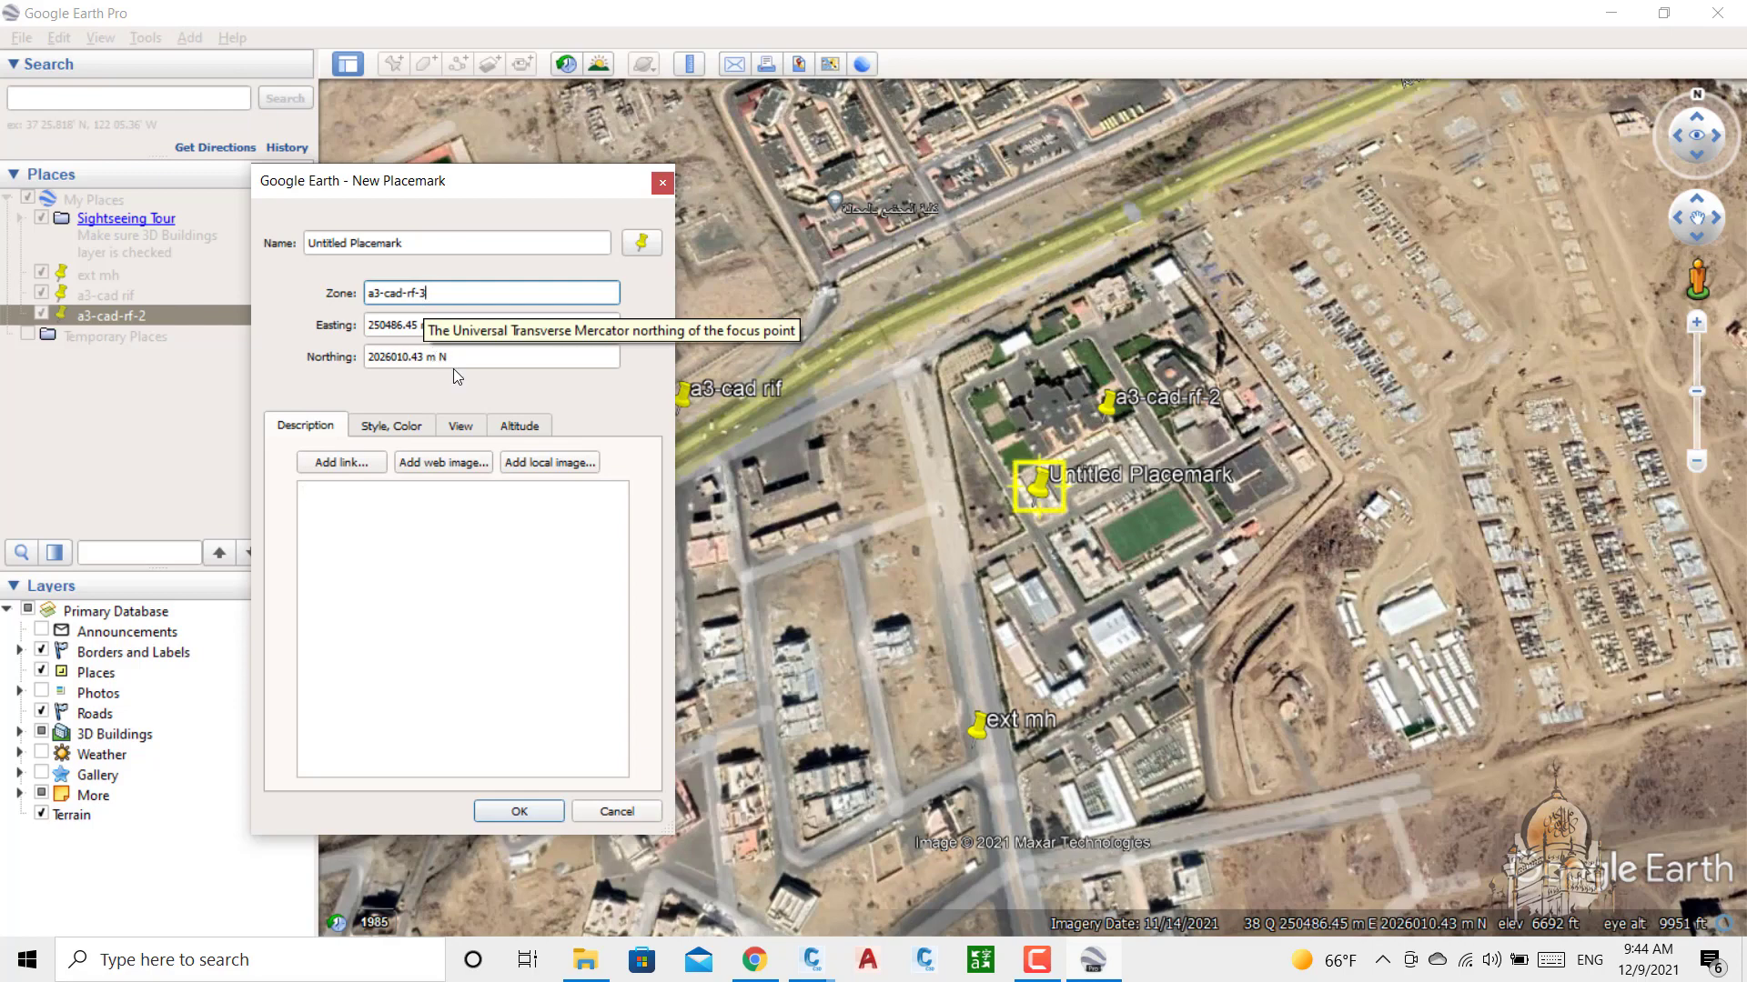
Step: Set the untitled placemark's easting to 250546.260, replace its northing, and save it
click(461, 325)
drag(452, 324, 367, 341)
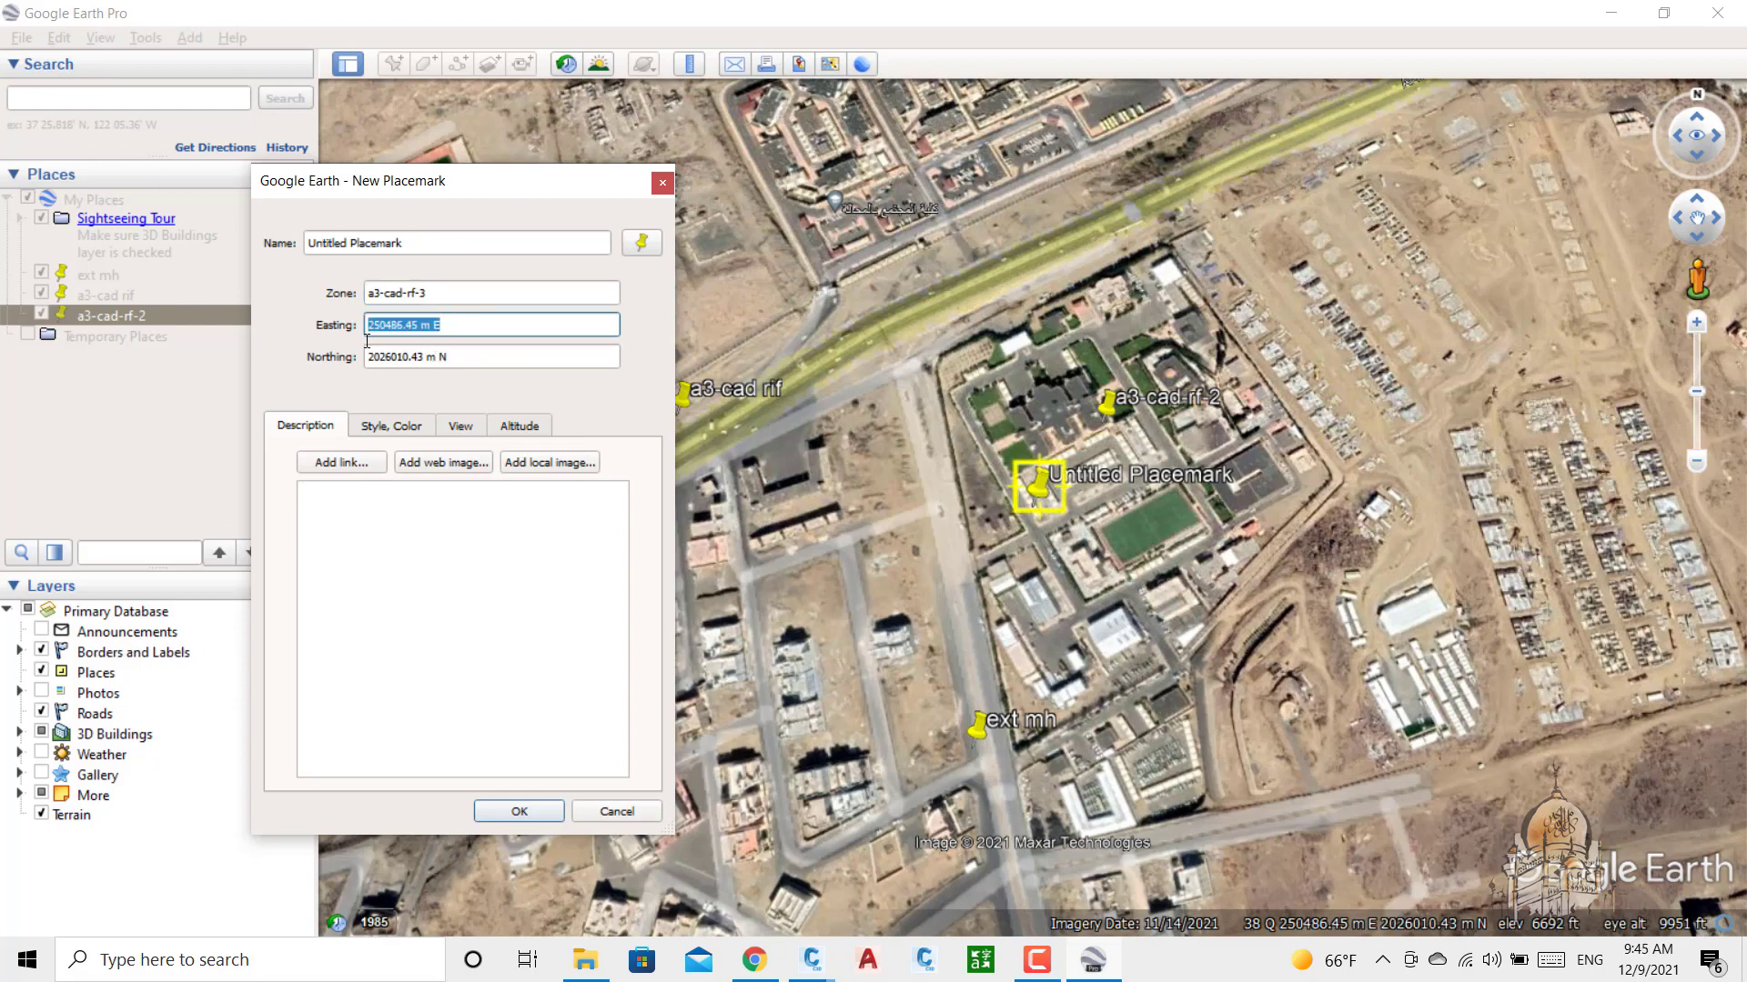
key(BackSpace)
text(250546.26)
key(Tab)
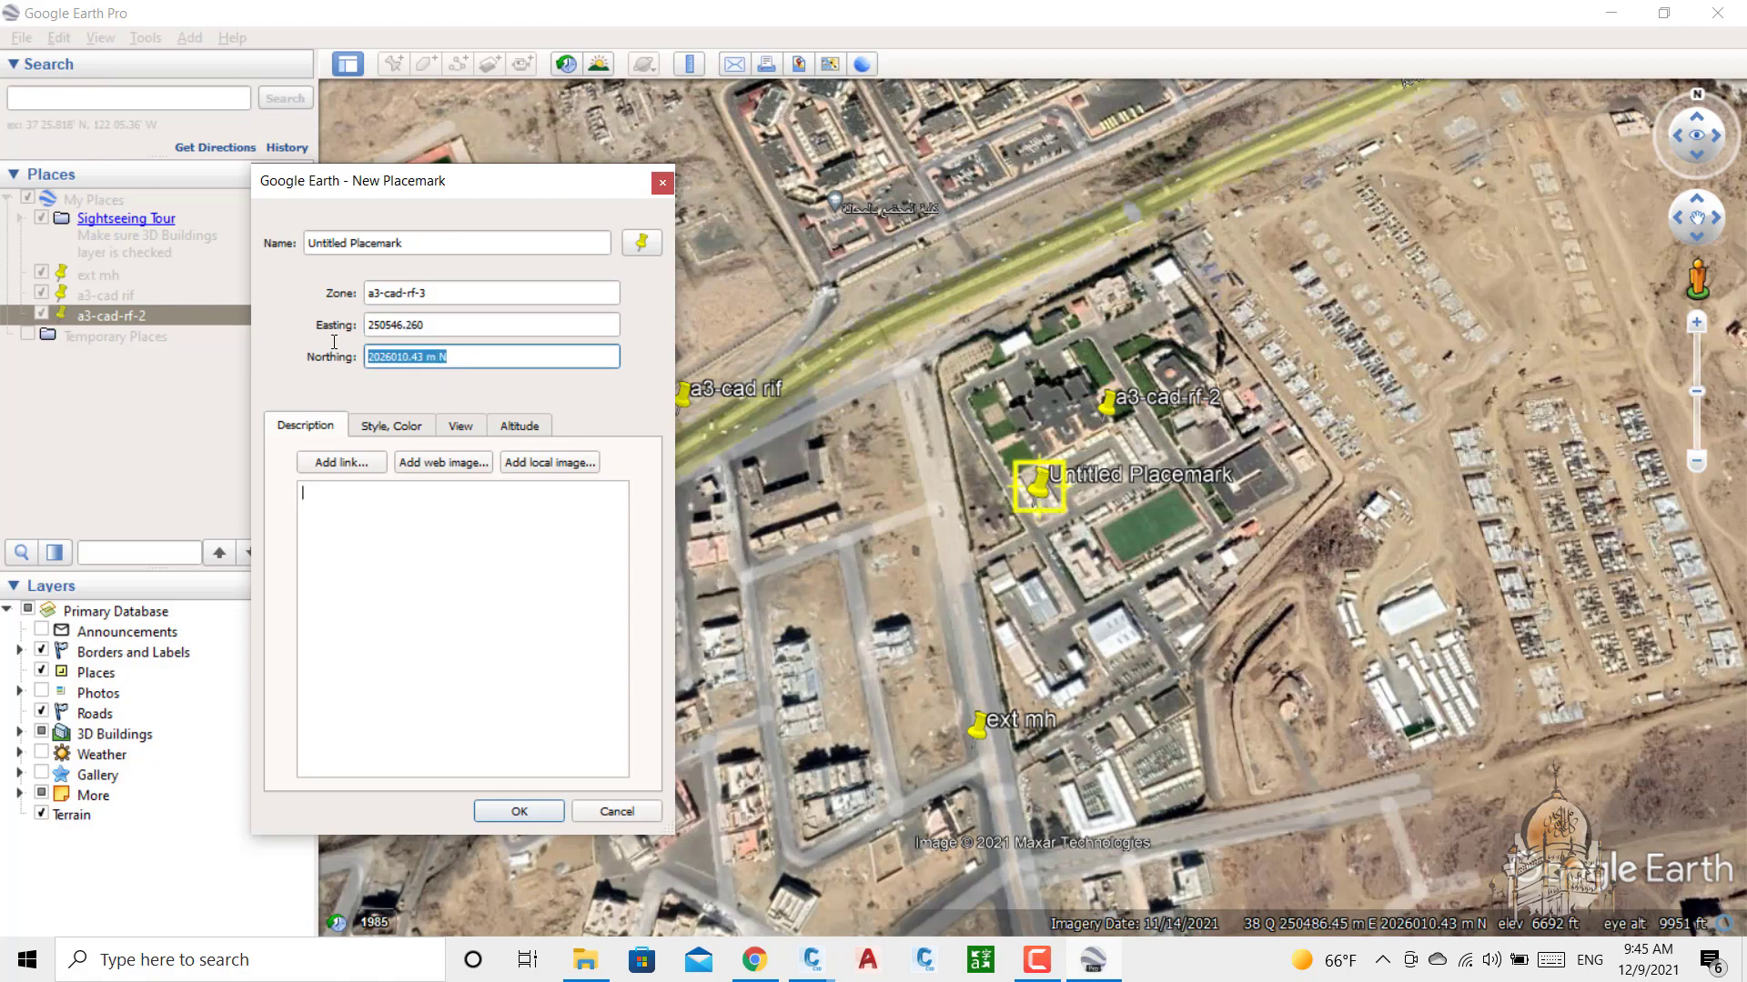
key(BackSpace)
text(202)
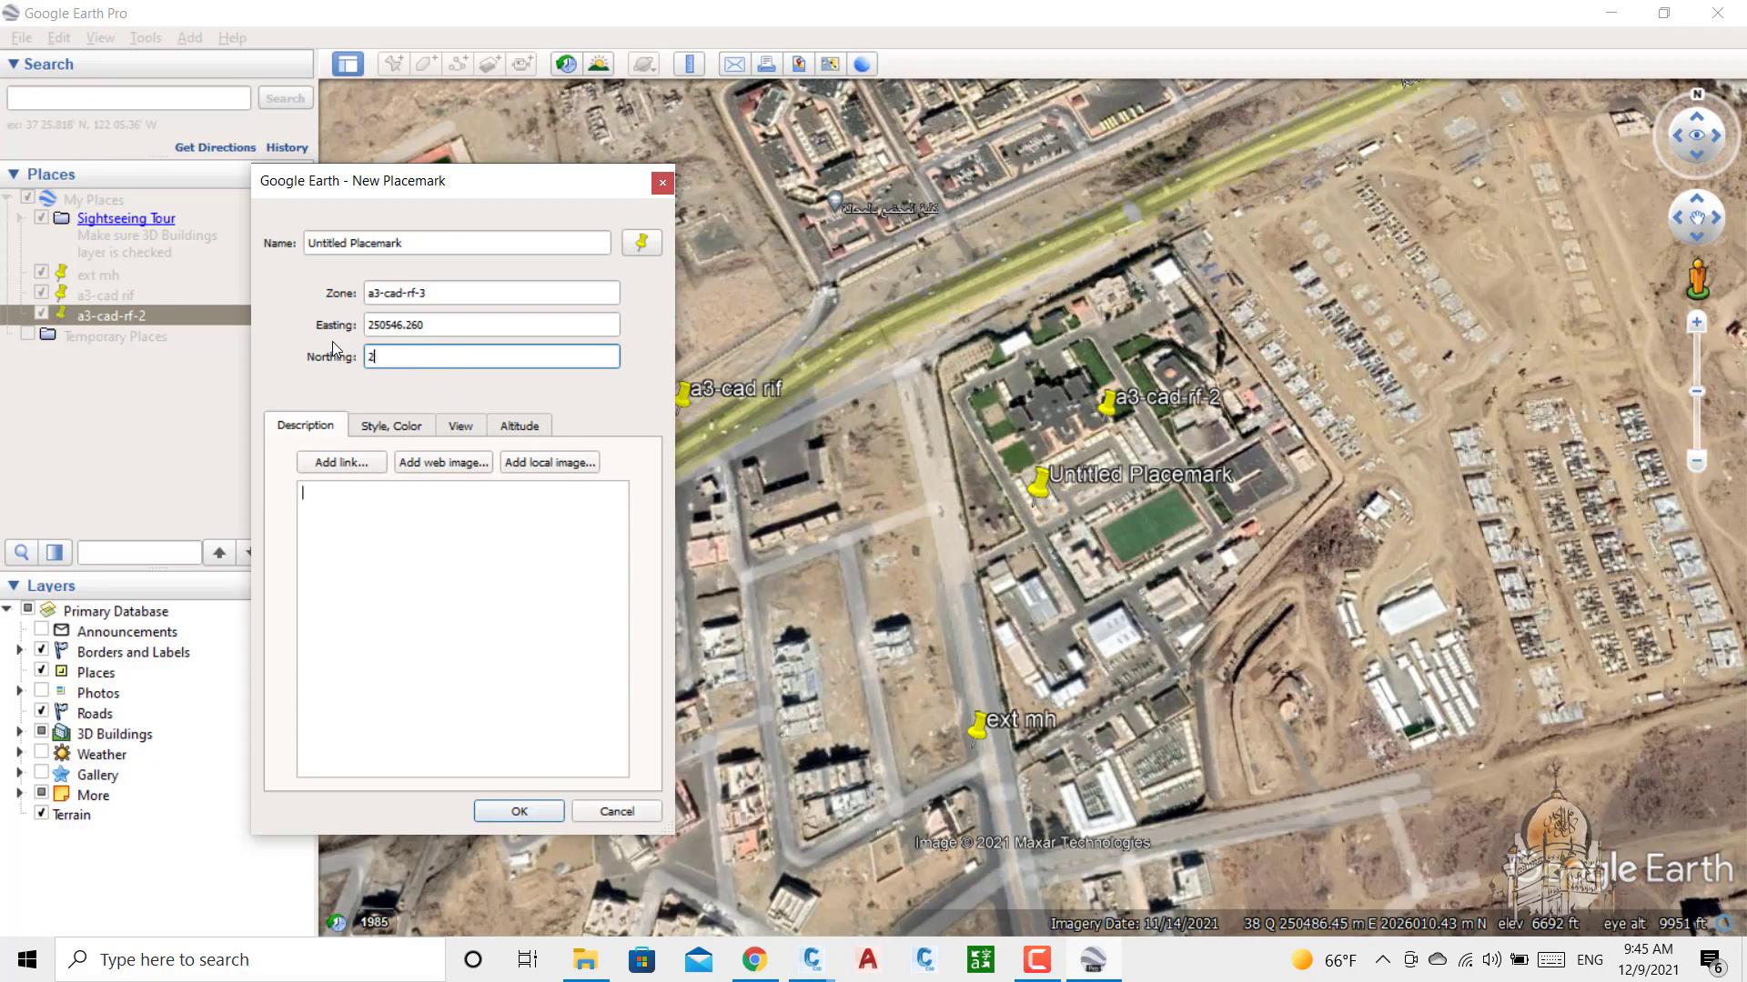
text(799.386)
click(506, 812)
Step: Delete the untitled placemark from My Places
scroll(771, 455, down, 2)
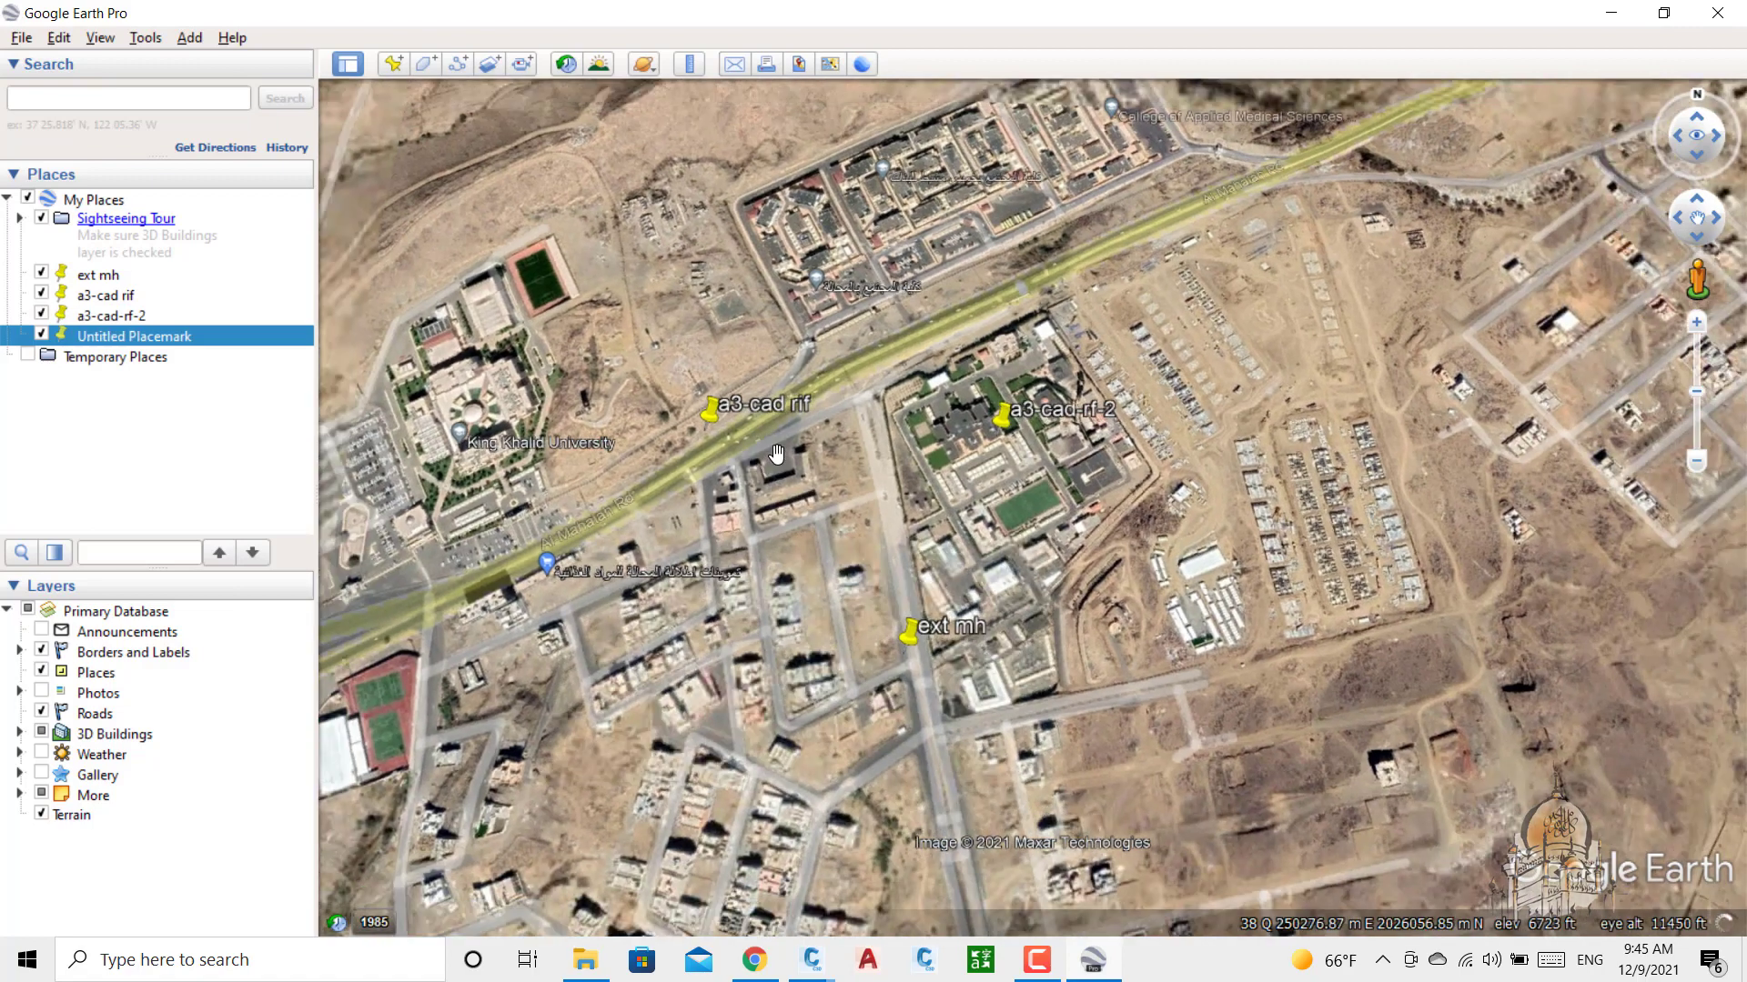
scroll(790, 459, down, 2)
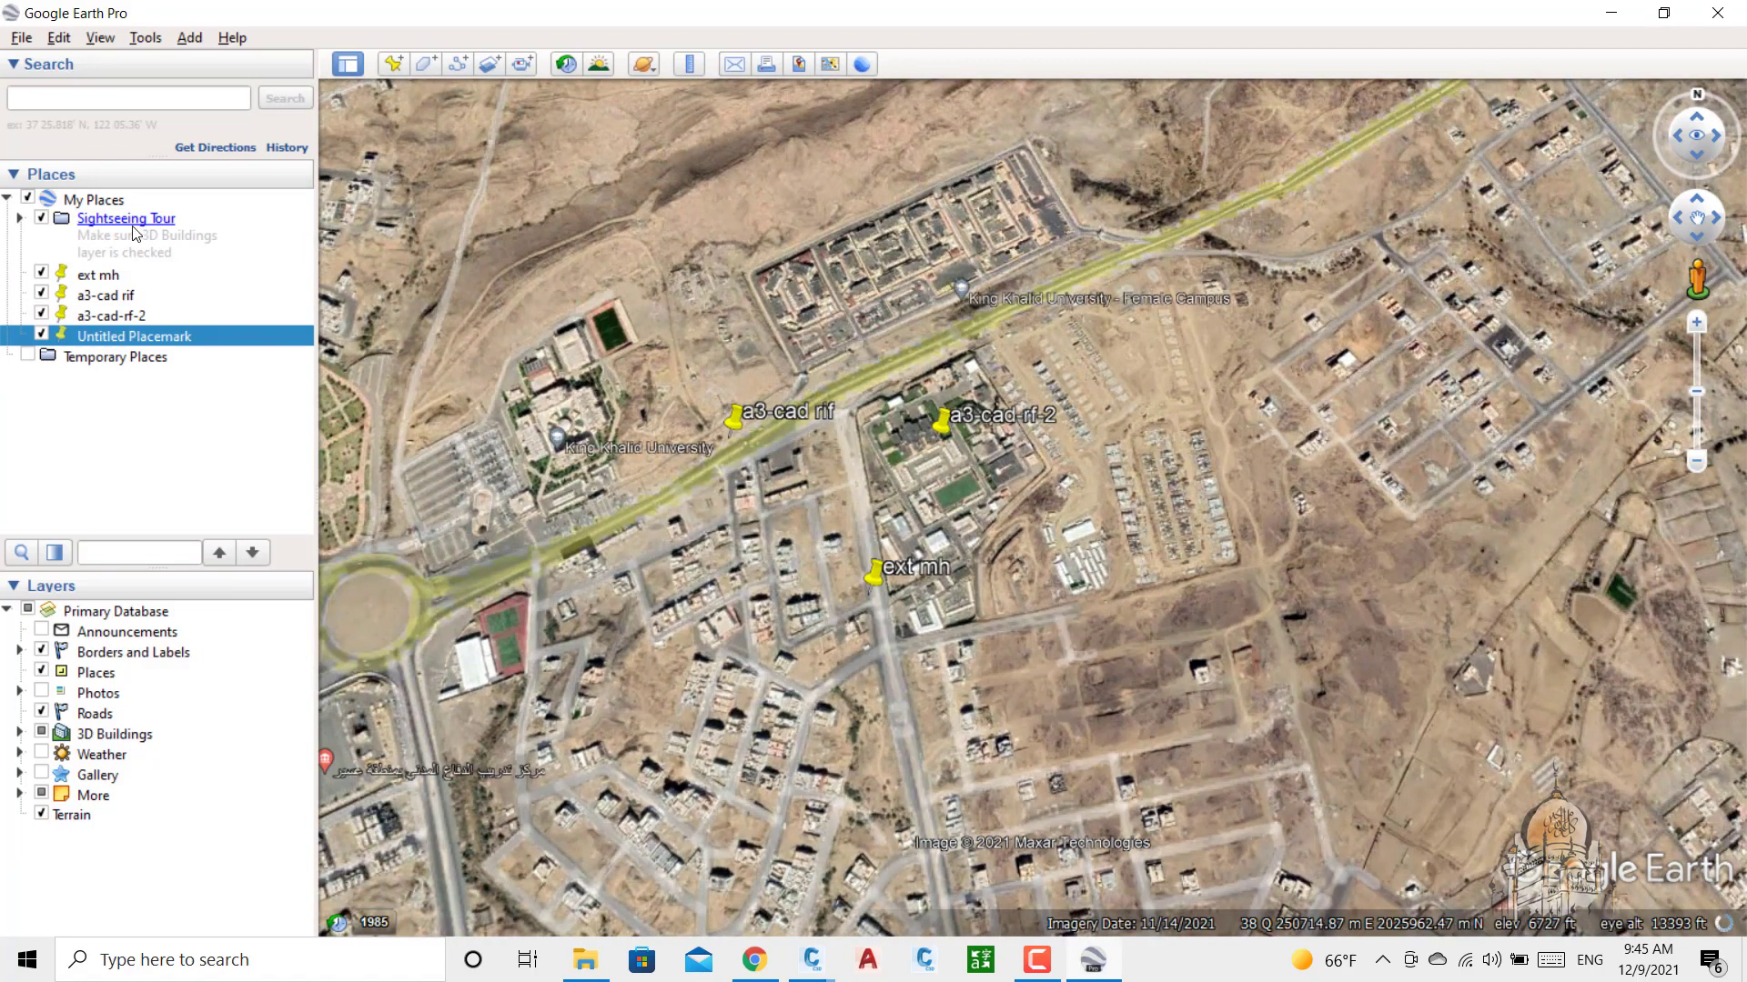
scroll(823, 501, down, 2)
scroll(823, 501, up, 2)
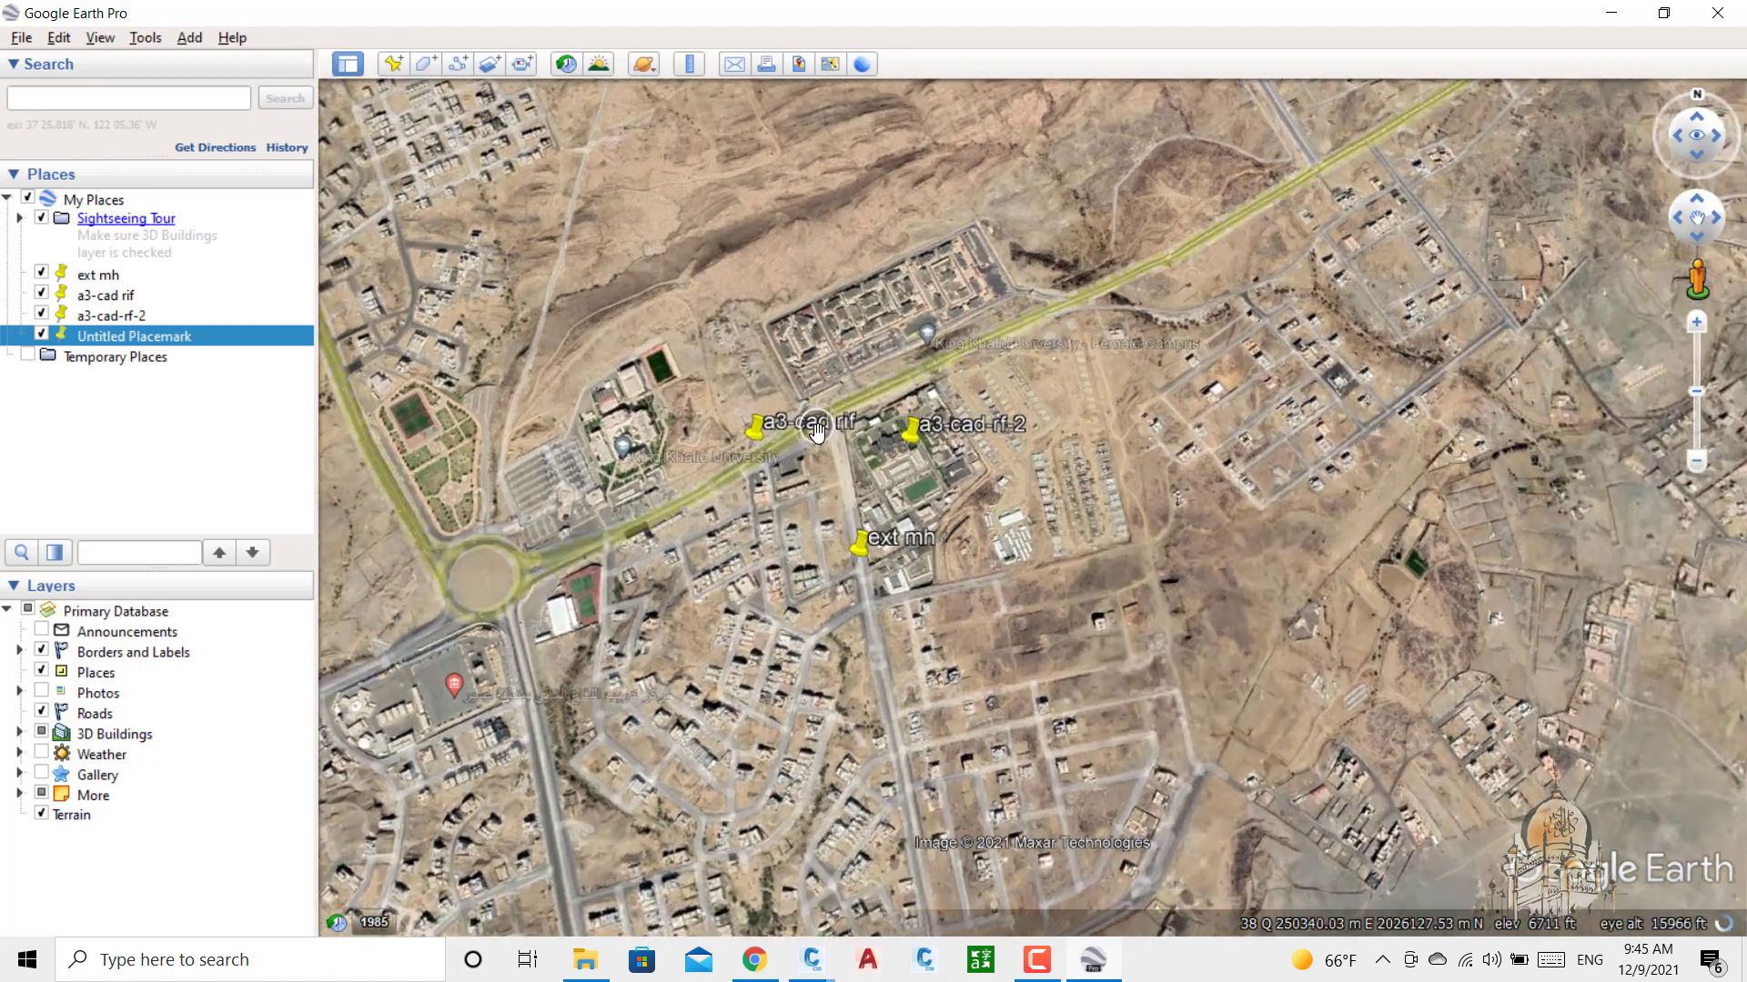
right_click(111, 339)
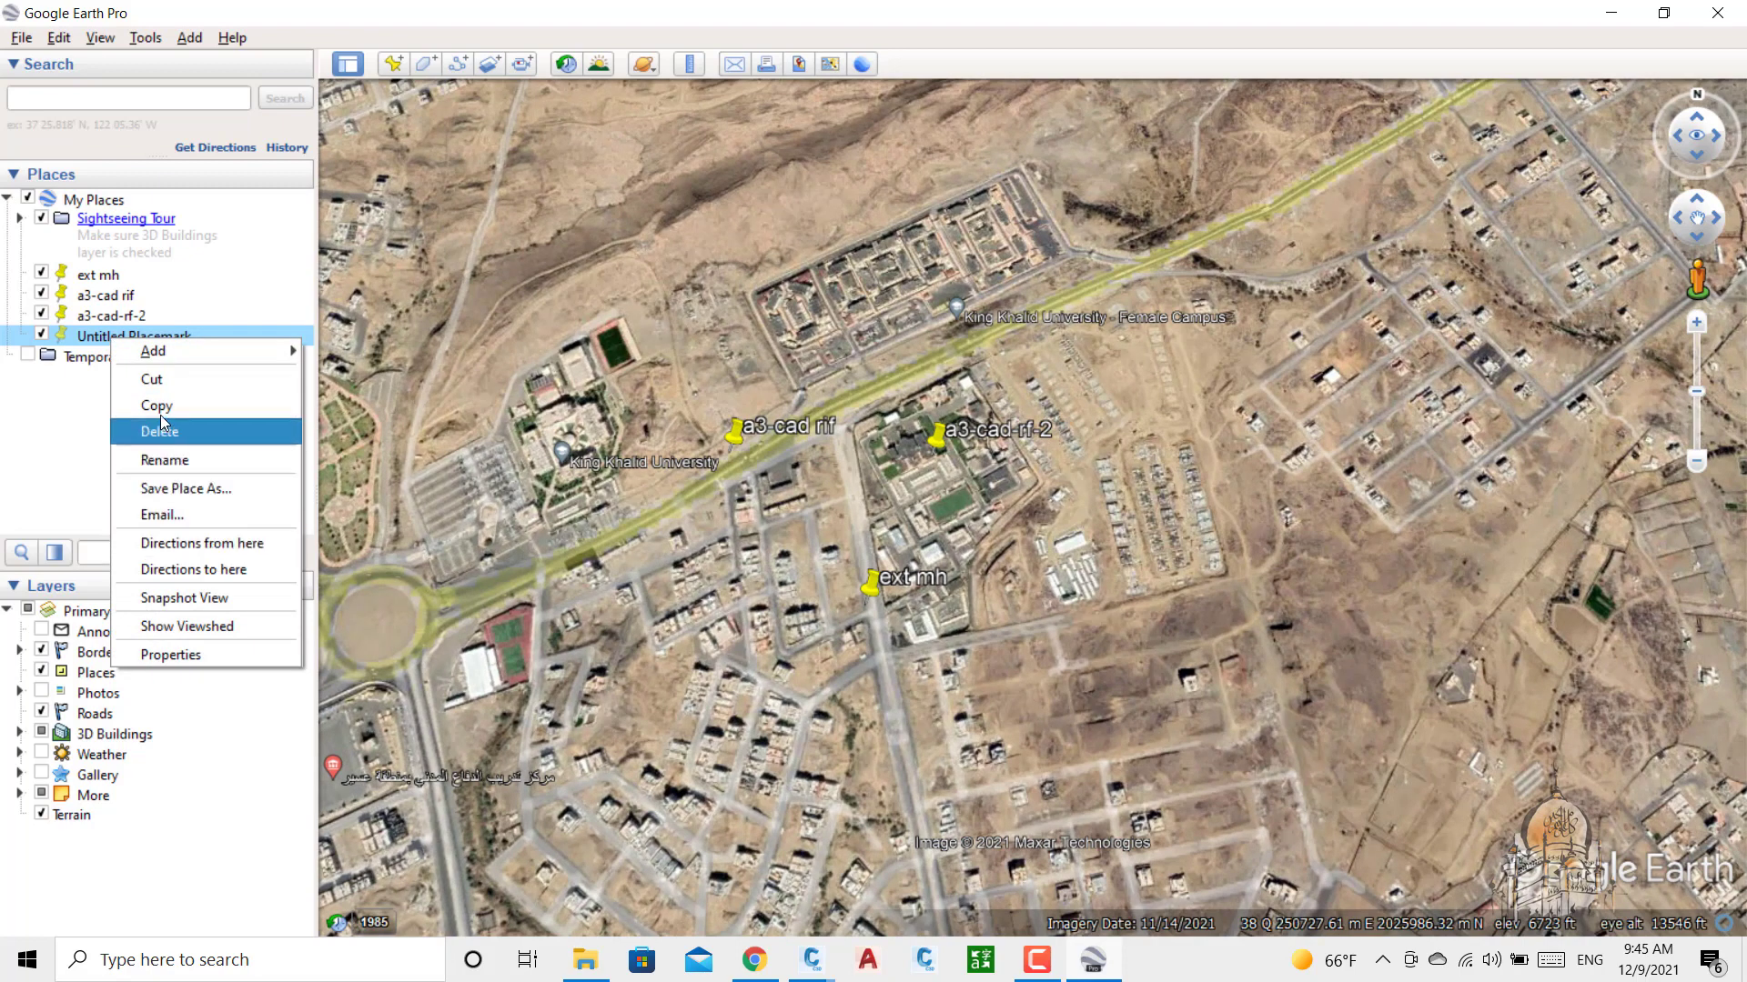
click(169, 432)
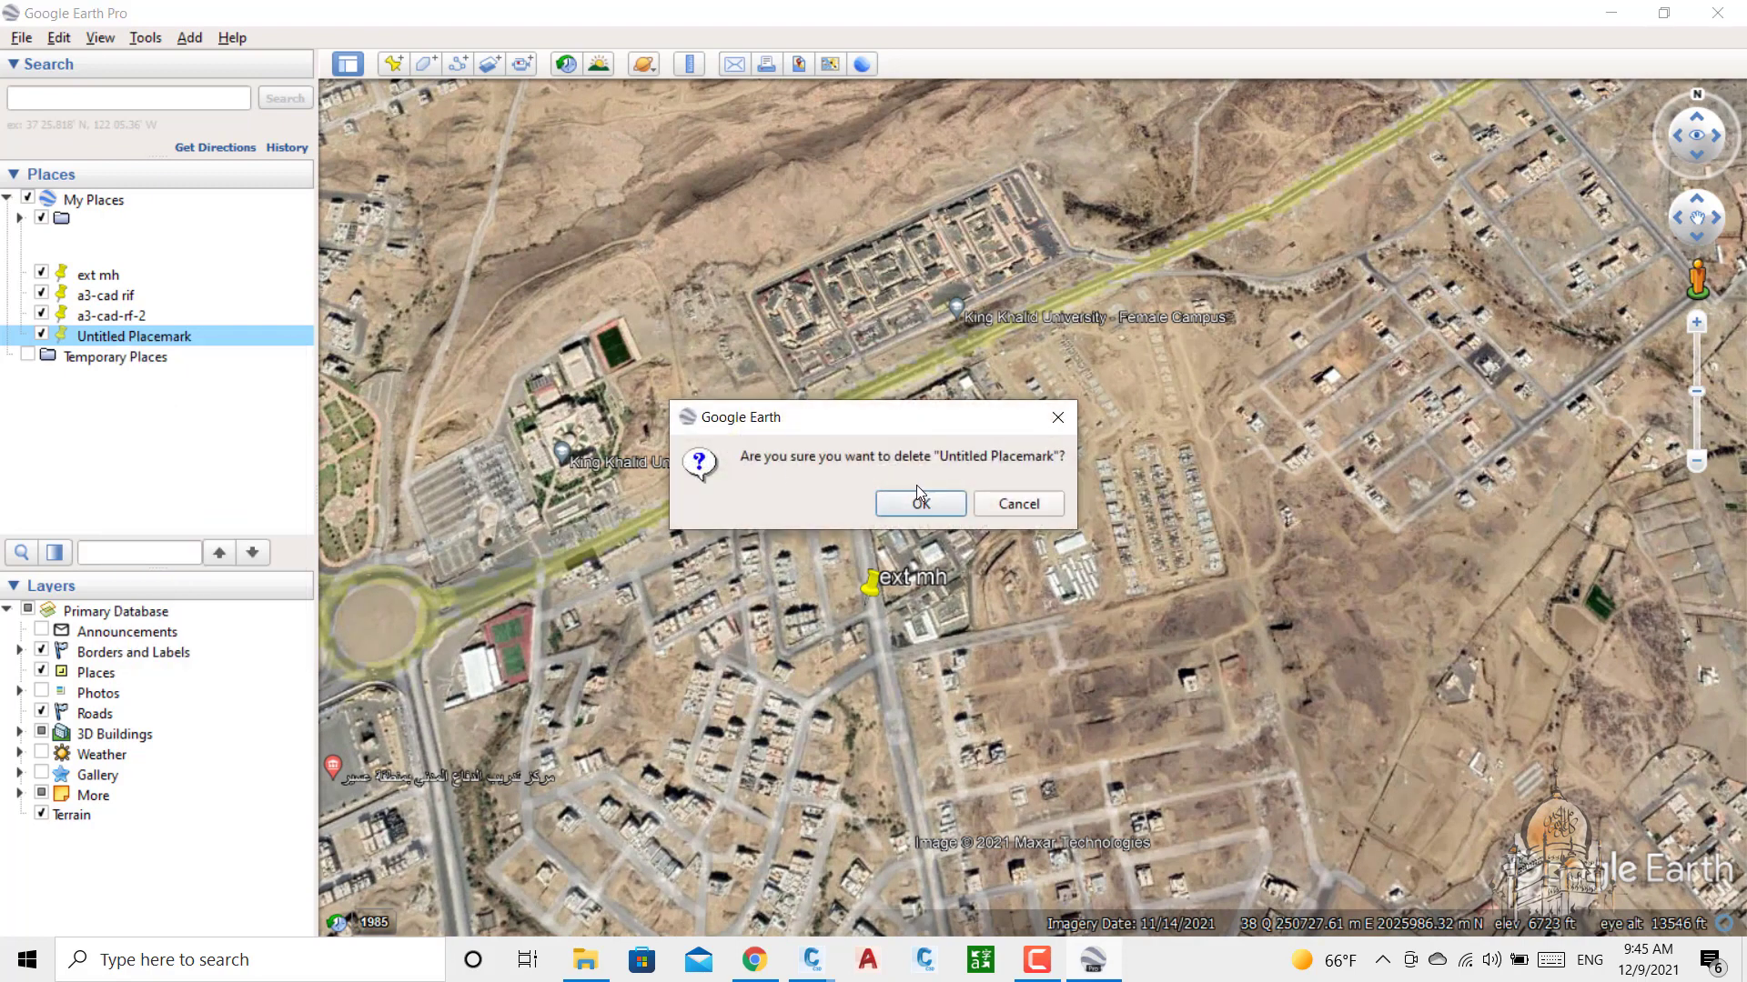
click(919, 501)
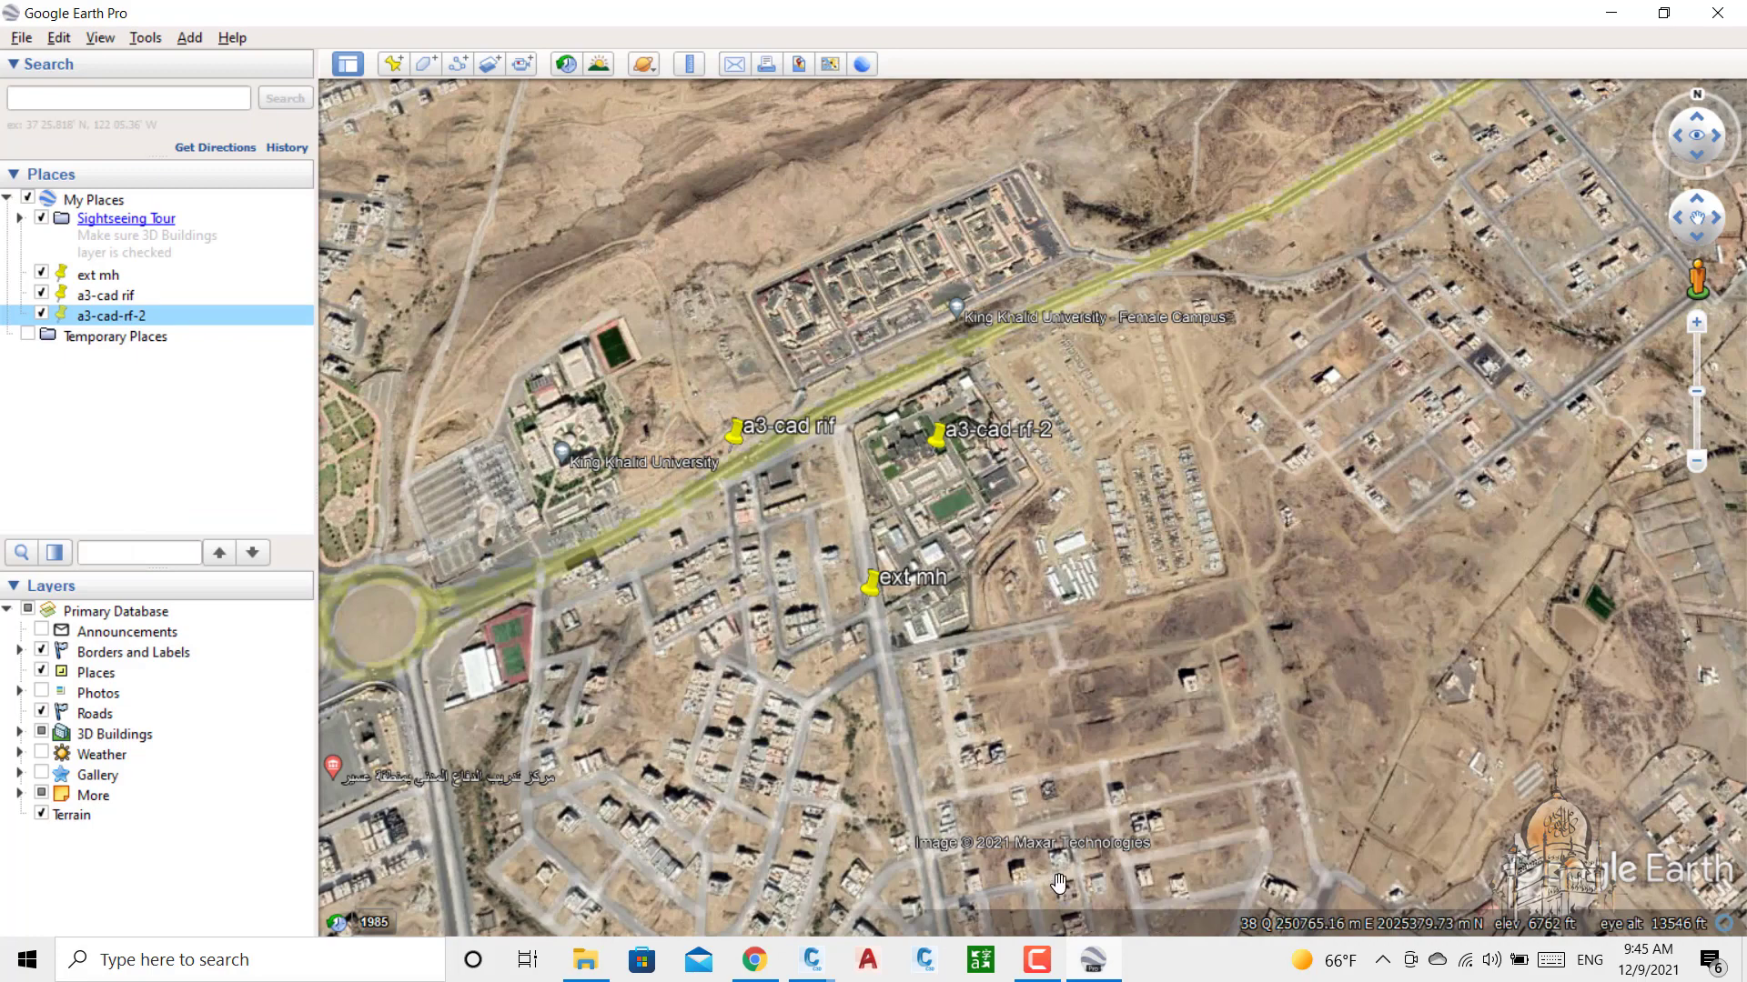
click(1033, 966)
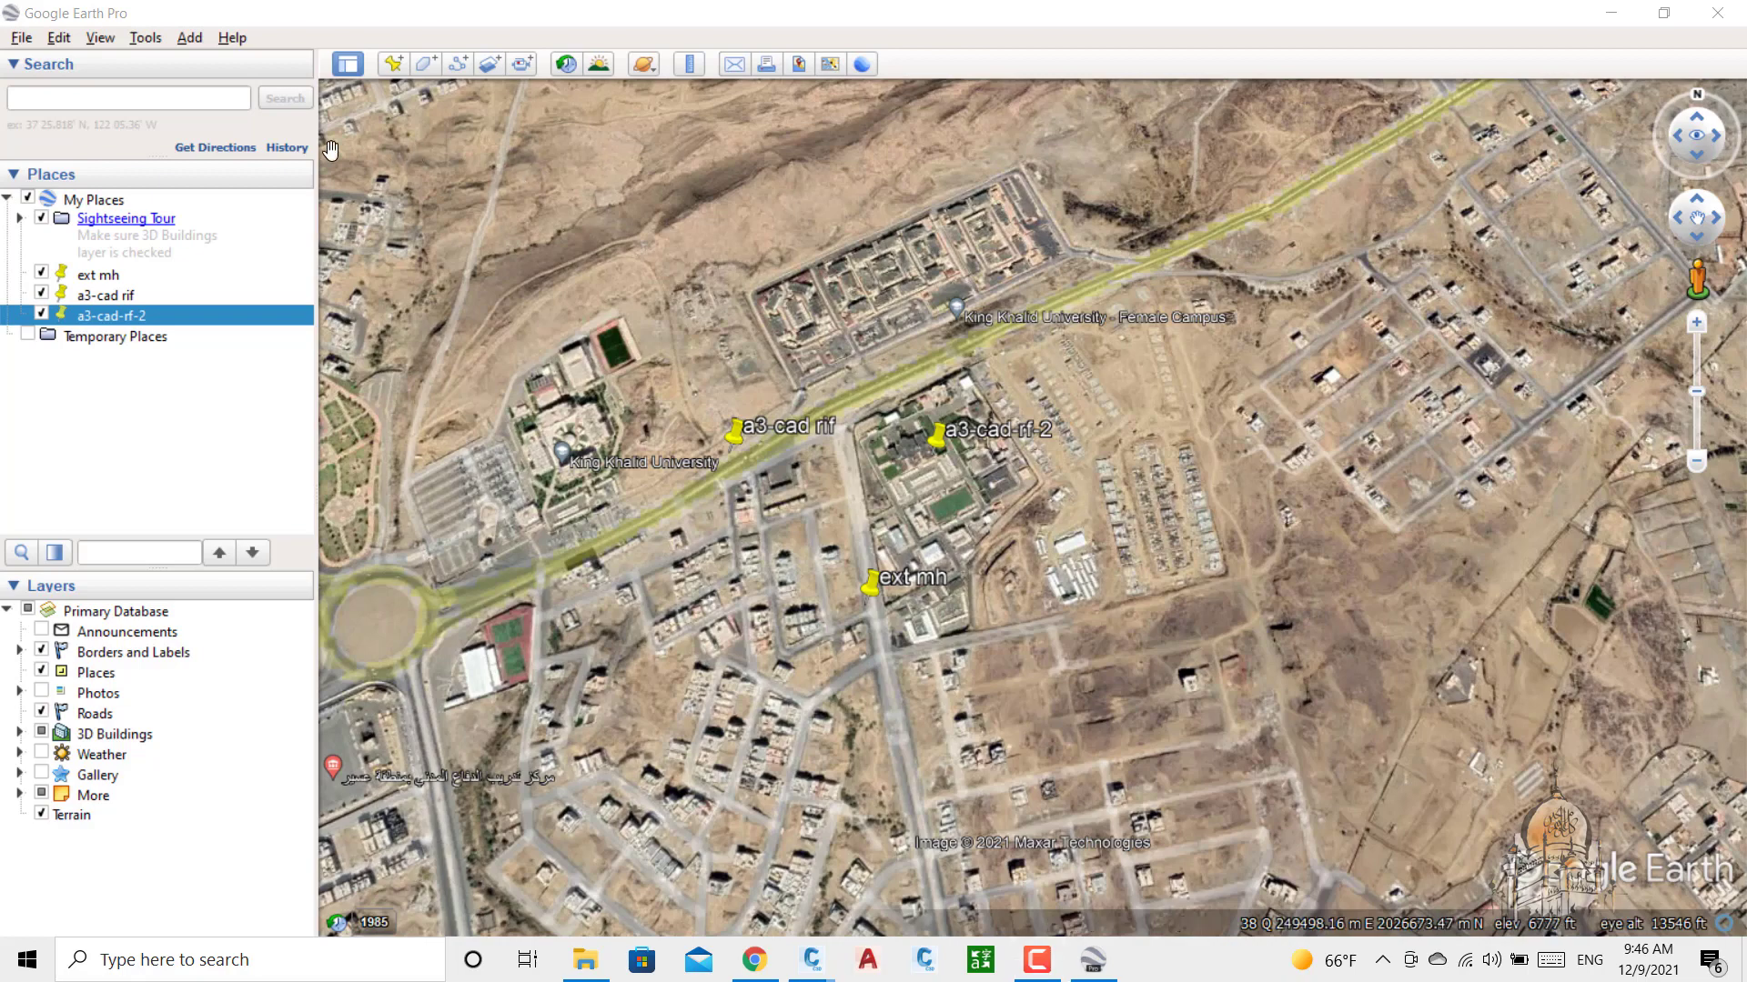
Step: Start a new placemark and name it "a3-cad-rf-3" by reusing the copied name
click(393, 63)
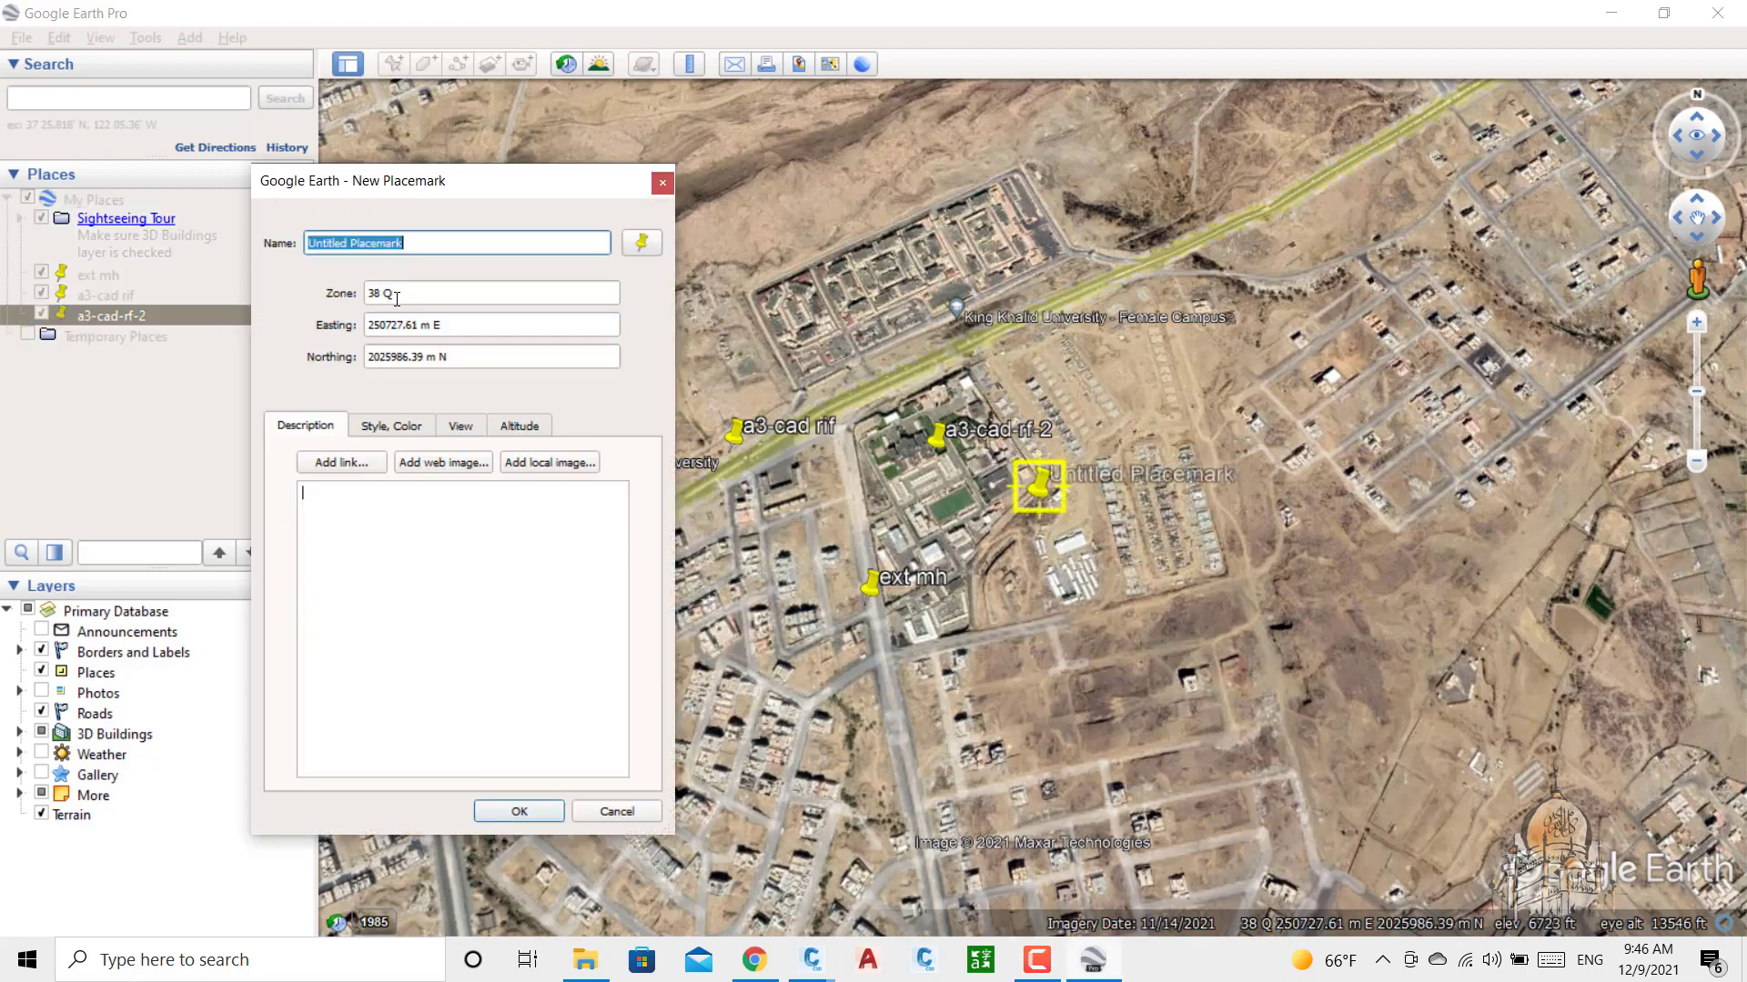
right_click(374, 241)
click(424, 360)
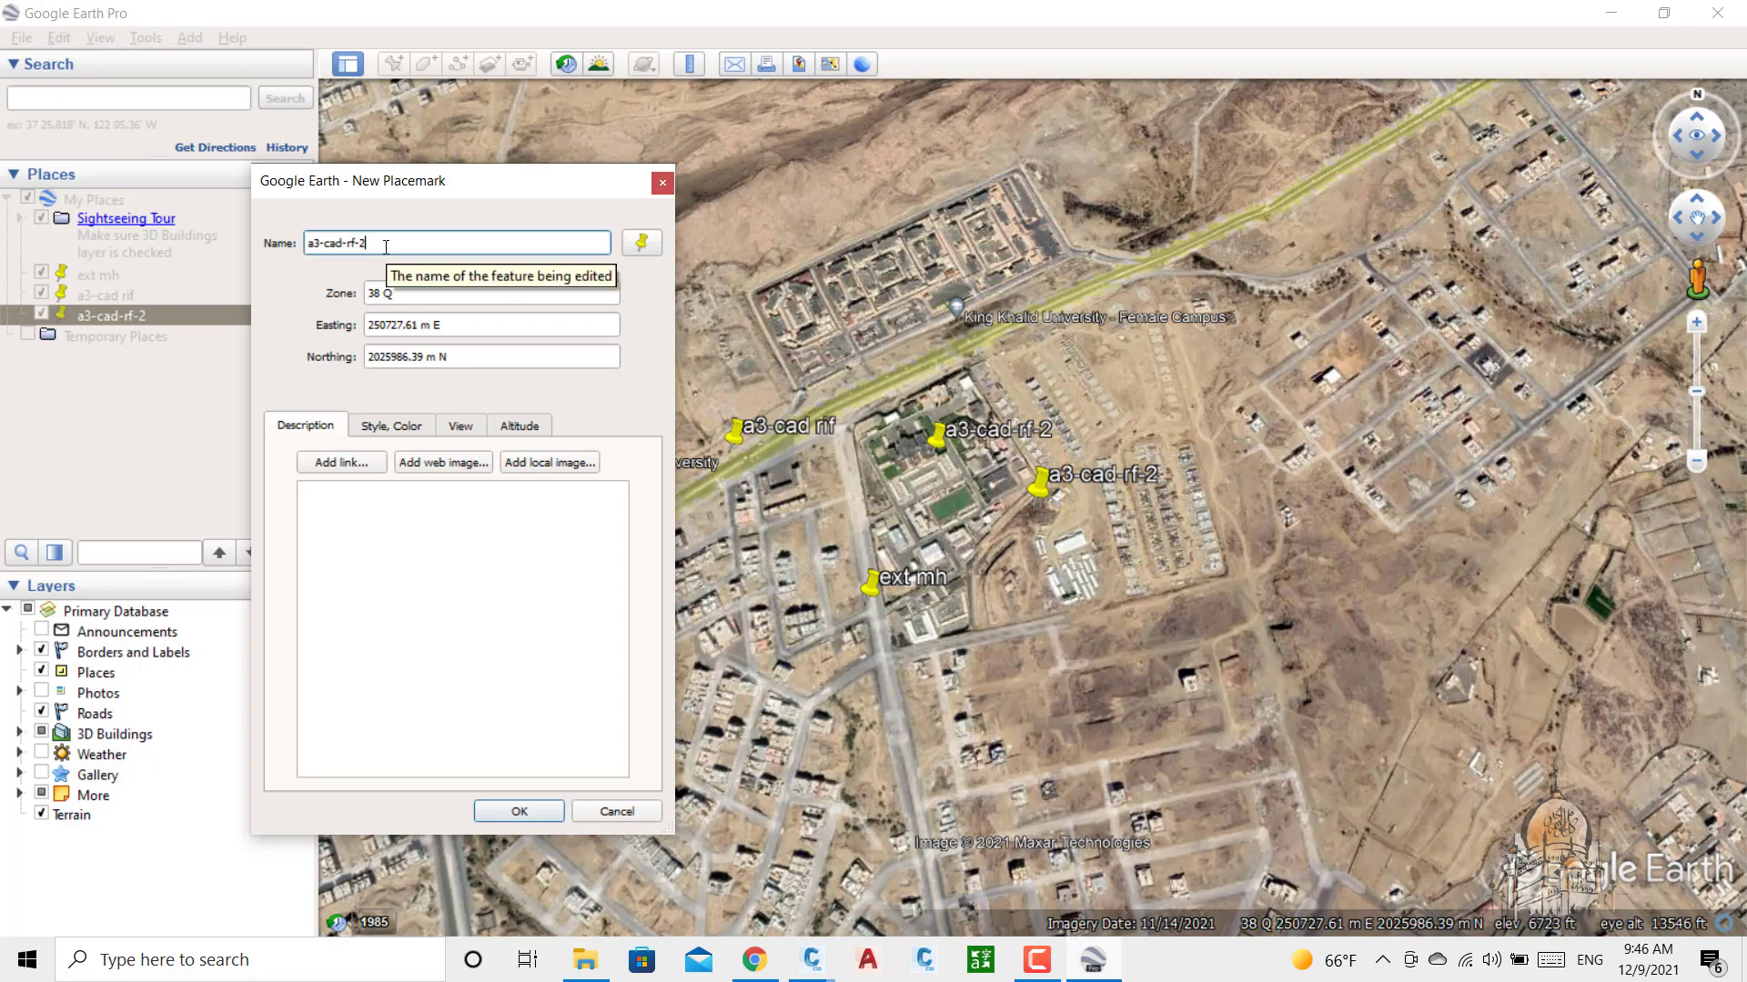
key(BackSpace)
text(3)
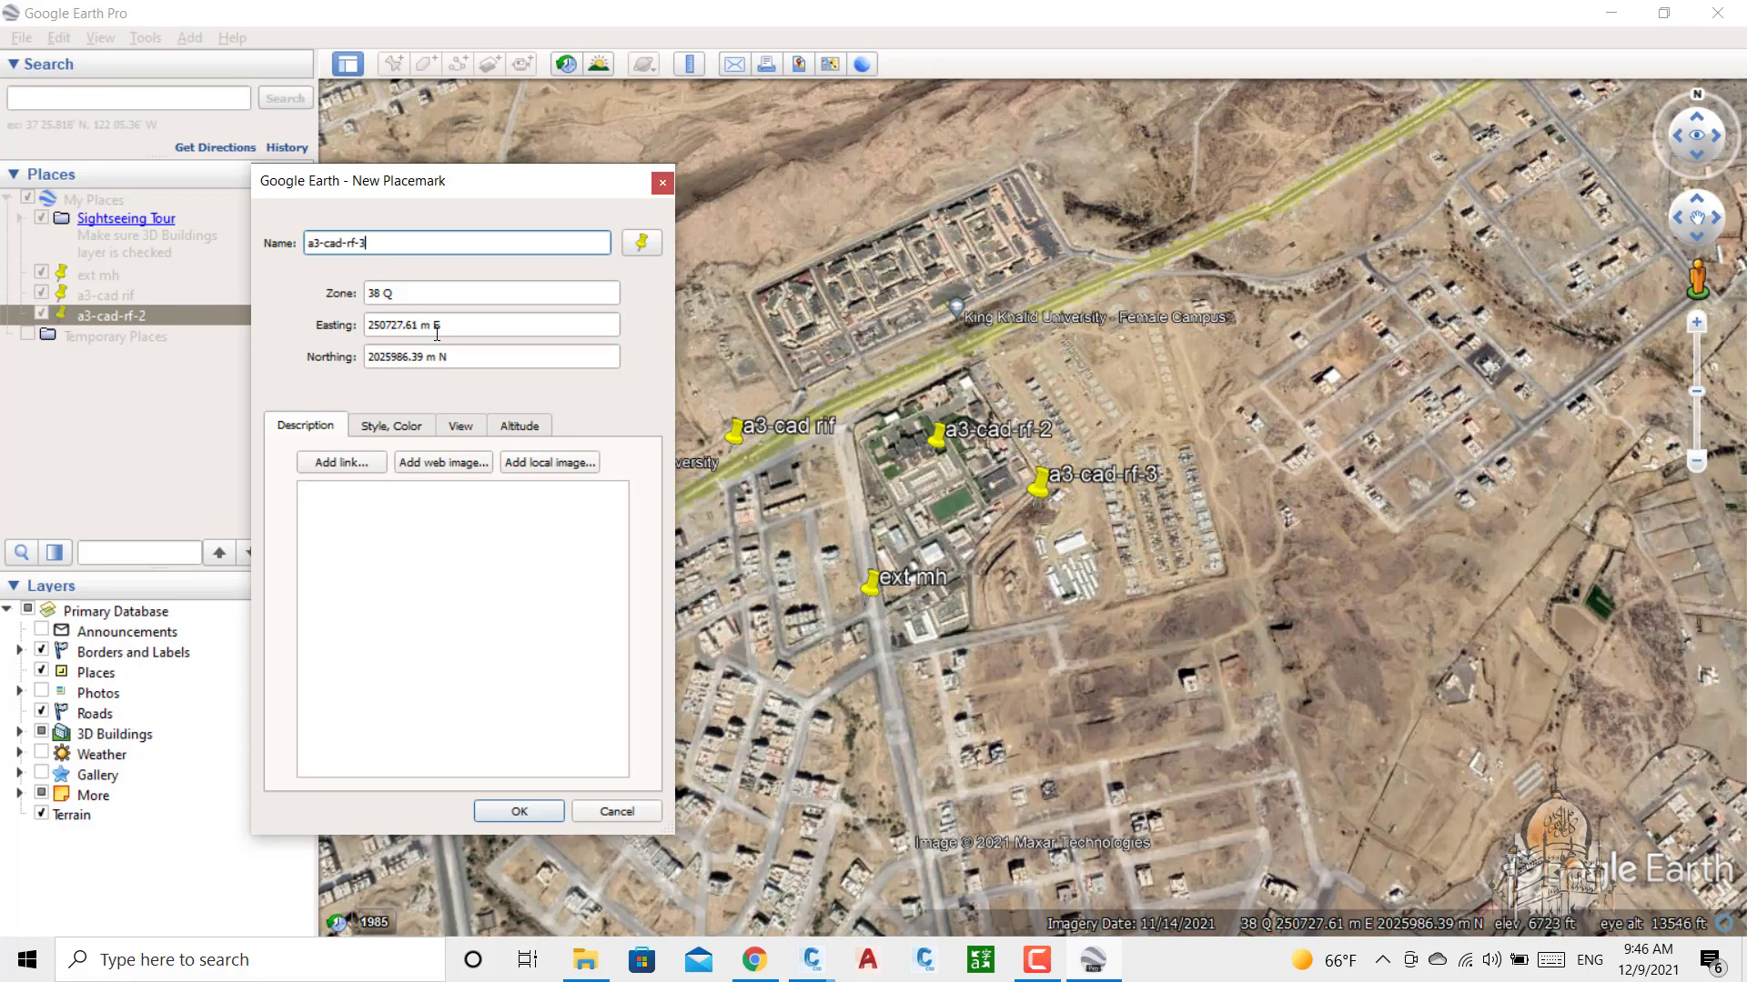
Step: Set the a3-cad-rf-3 placemark's easting to 250546.262, enter the frame's southeast marked corner northing, and save it
drag(441, 332, 327, 307)
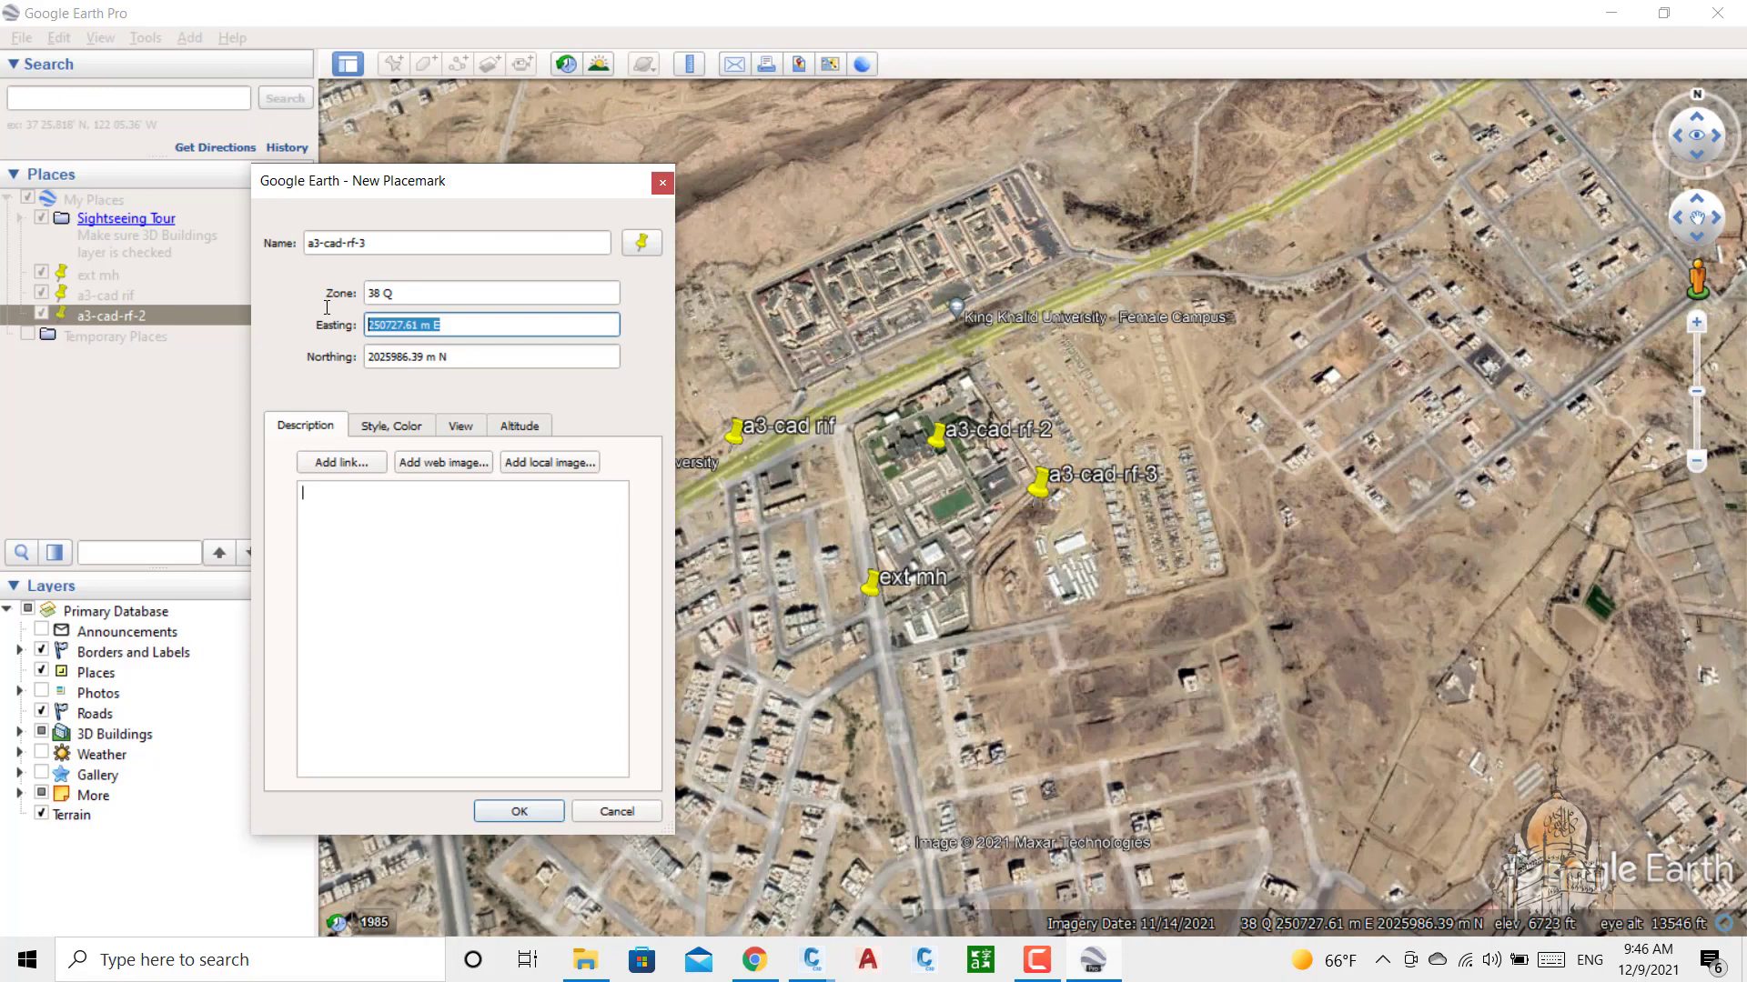
key(BackSpace)
text(250546.262)
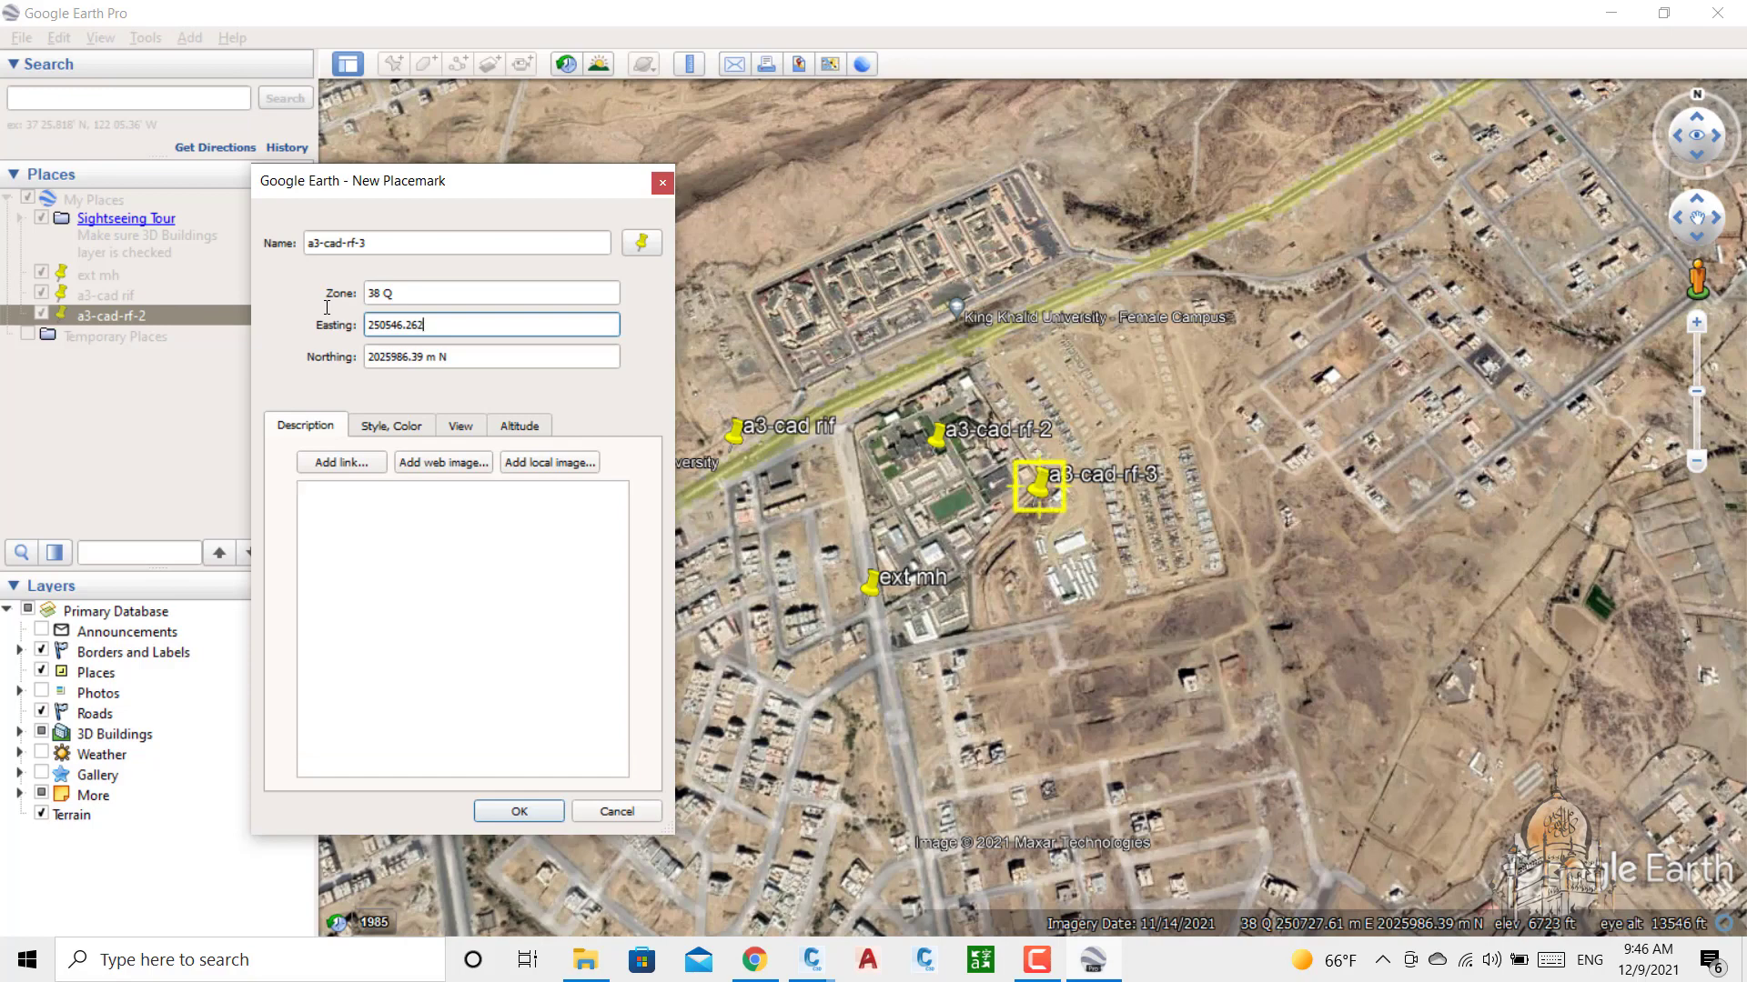
drag(442, 367, 324, 362)
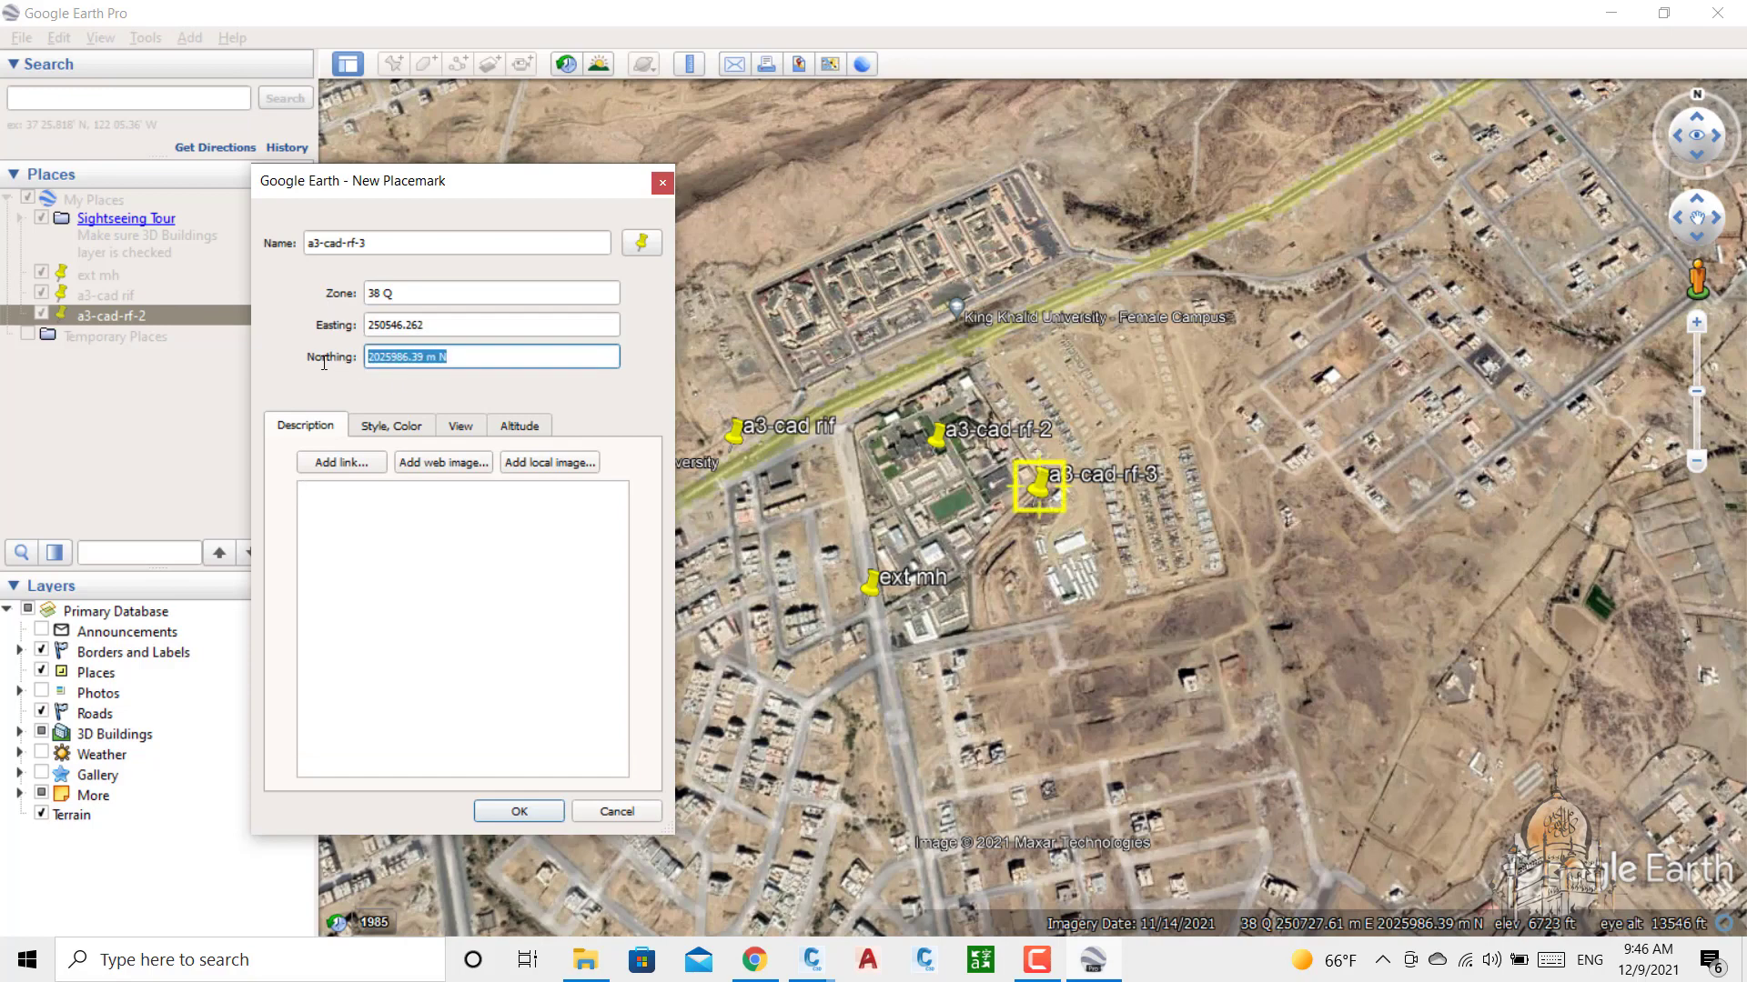
text(202)
click(518, 812)
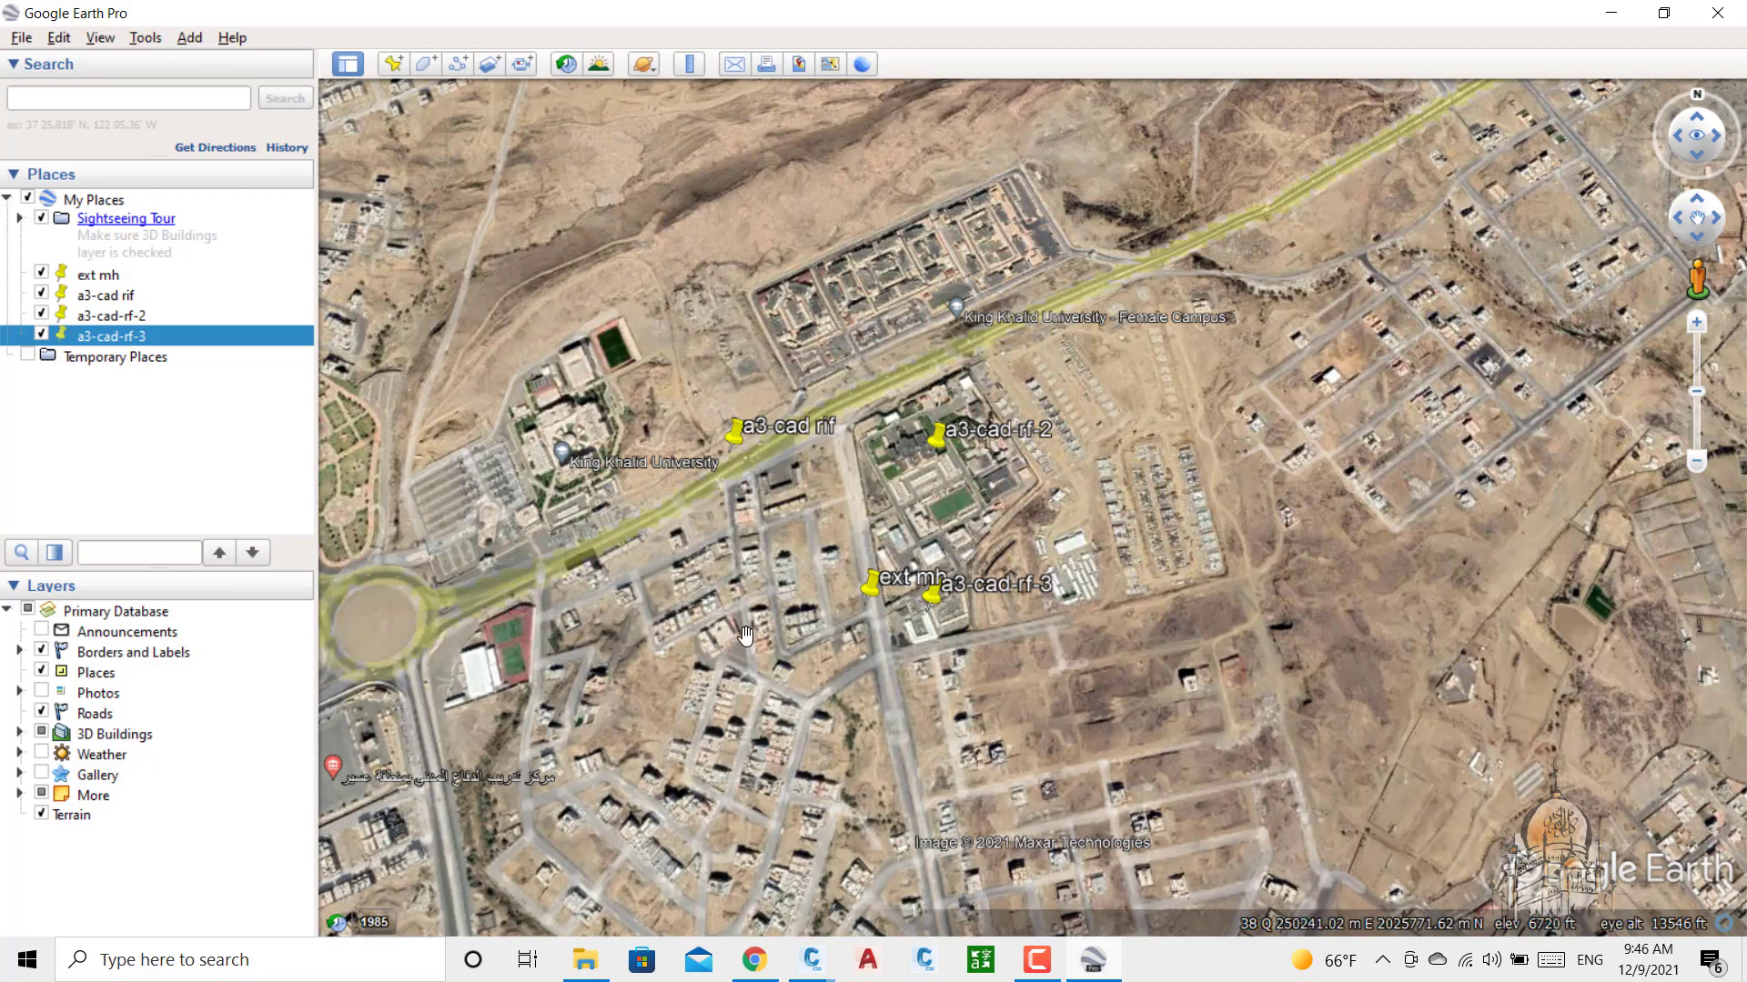
Step: Compare the road between the a3-cad placemarks on the imagery with the T-16 pipe line inside the A3 frame of M-WORK-GOOGLE.dwg
scroll(917, 565, up, 3)
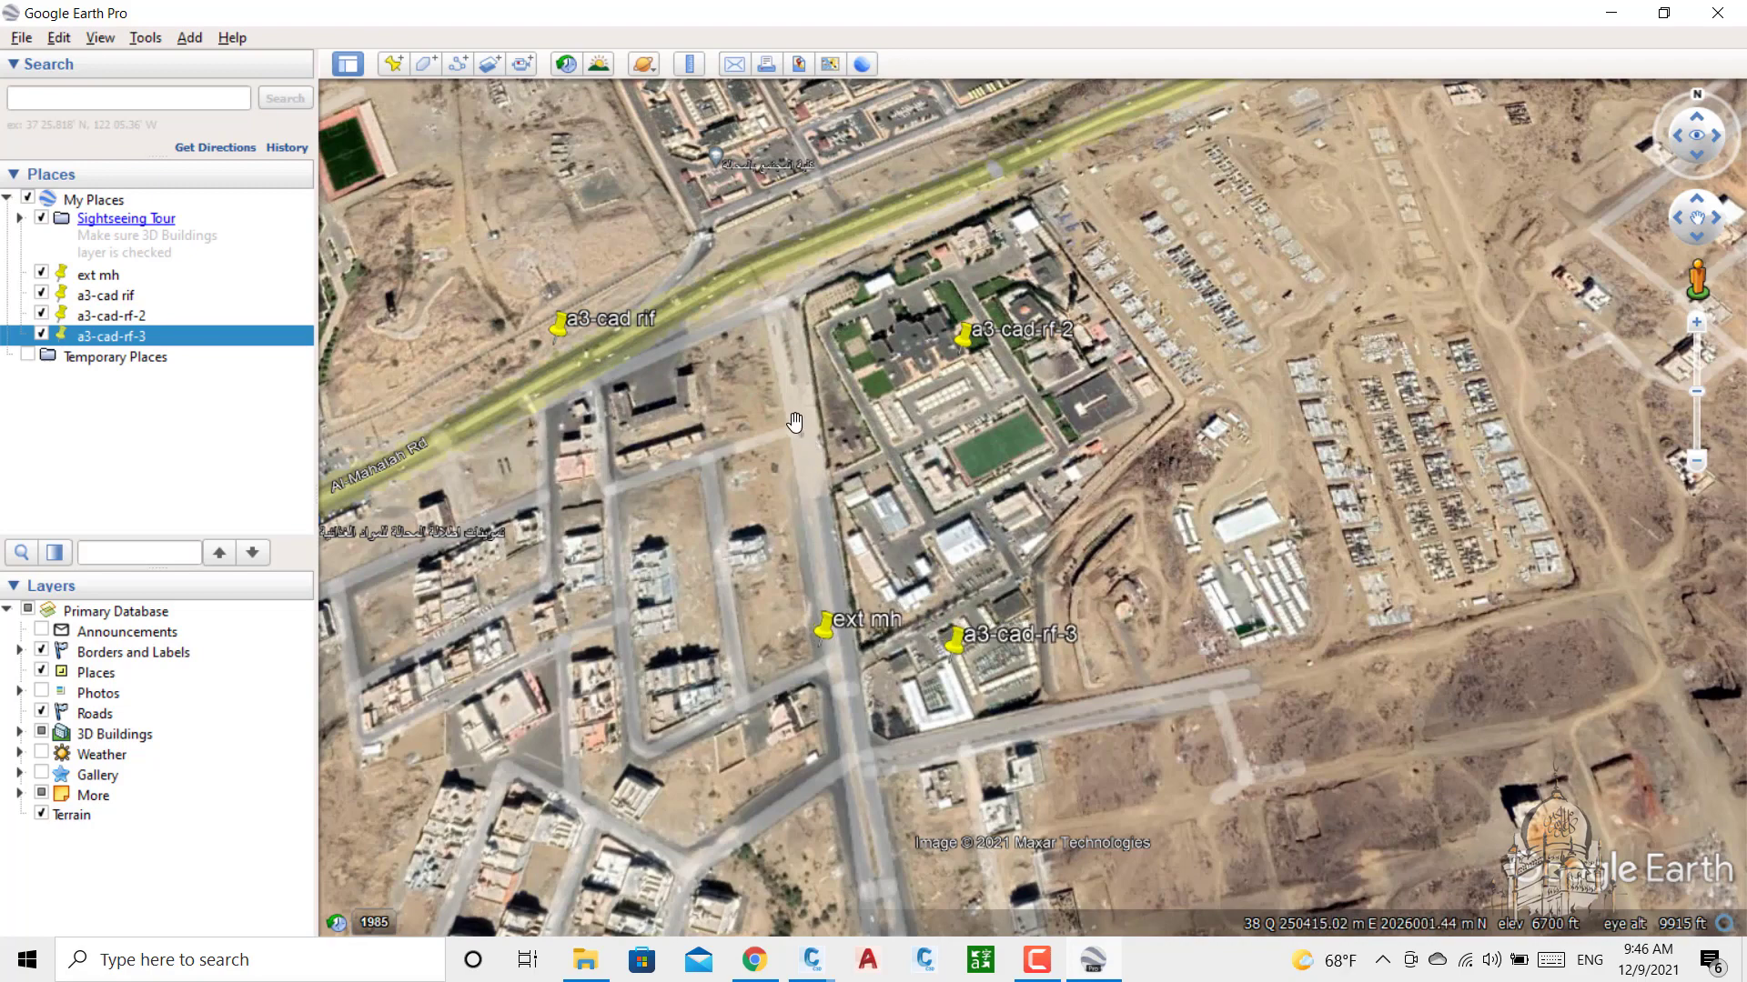
scroll(805, 461, up, 2)
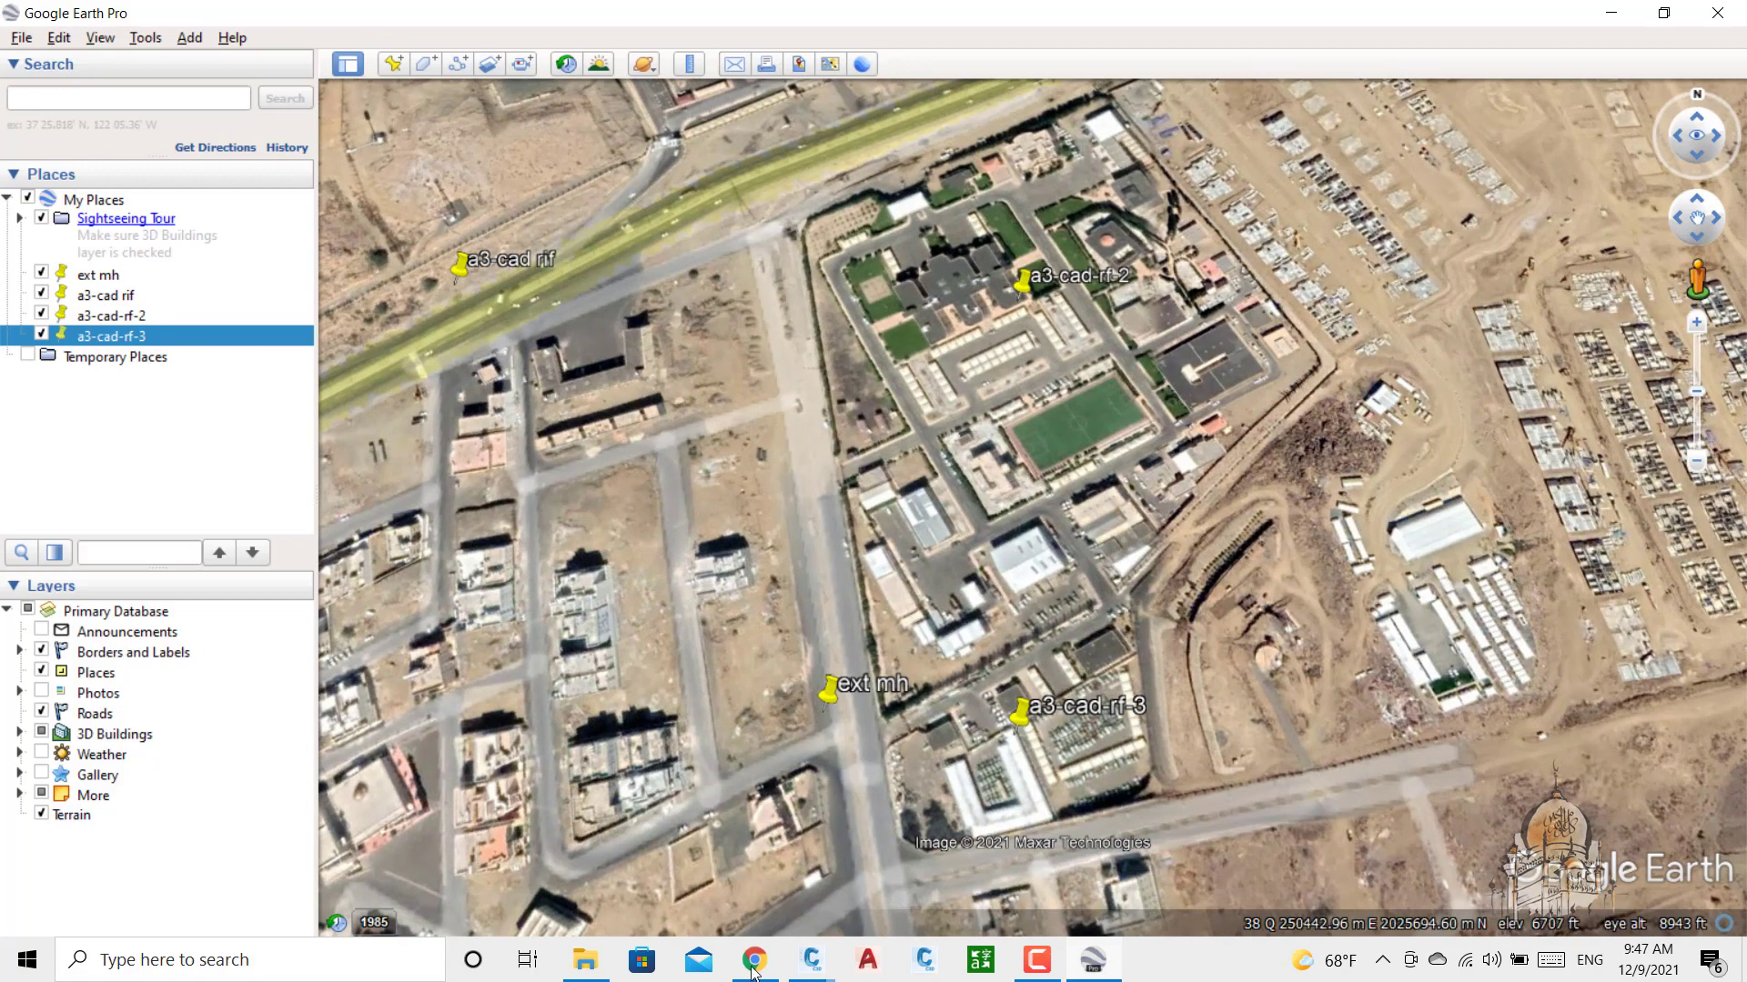
mouse_move(826, 968)
click(718, 891)
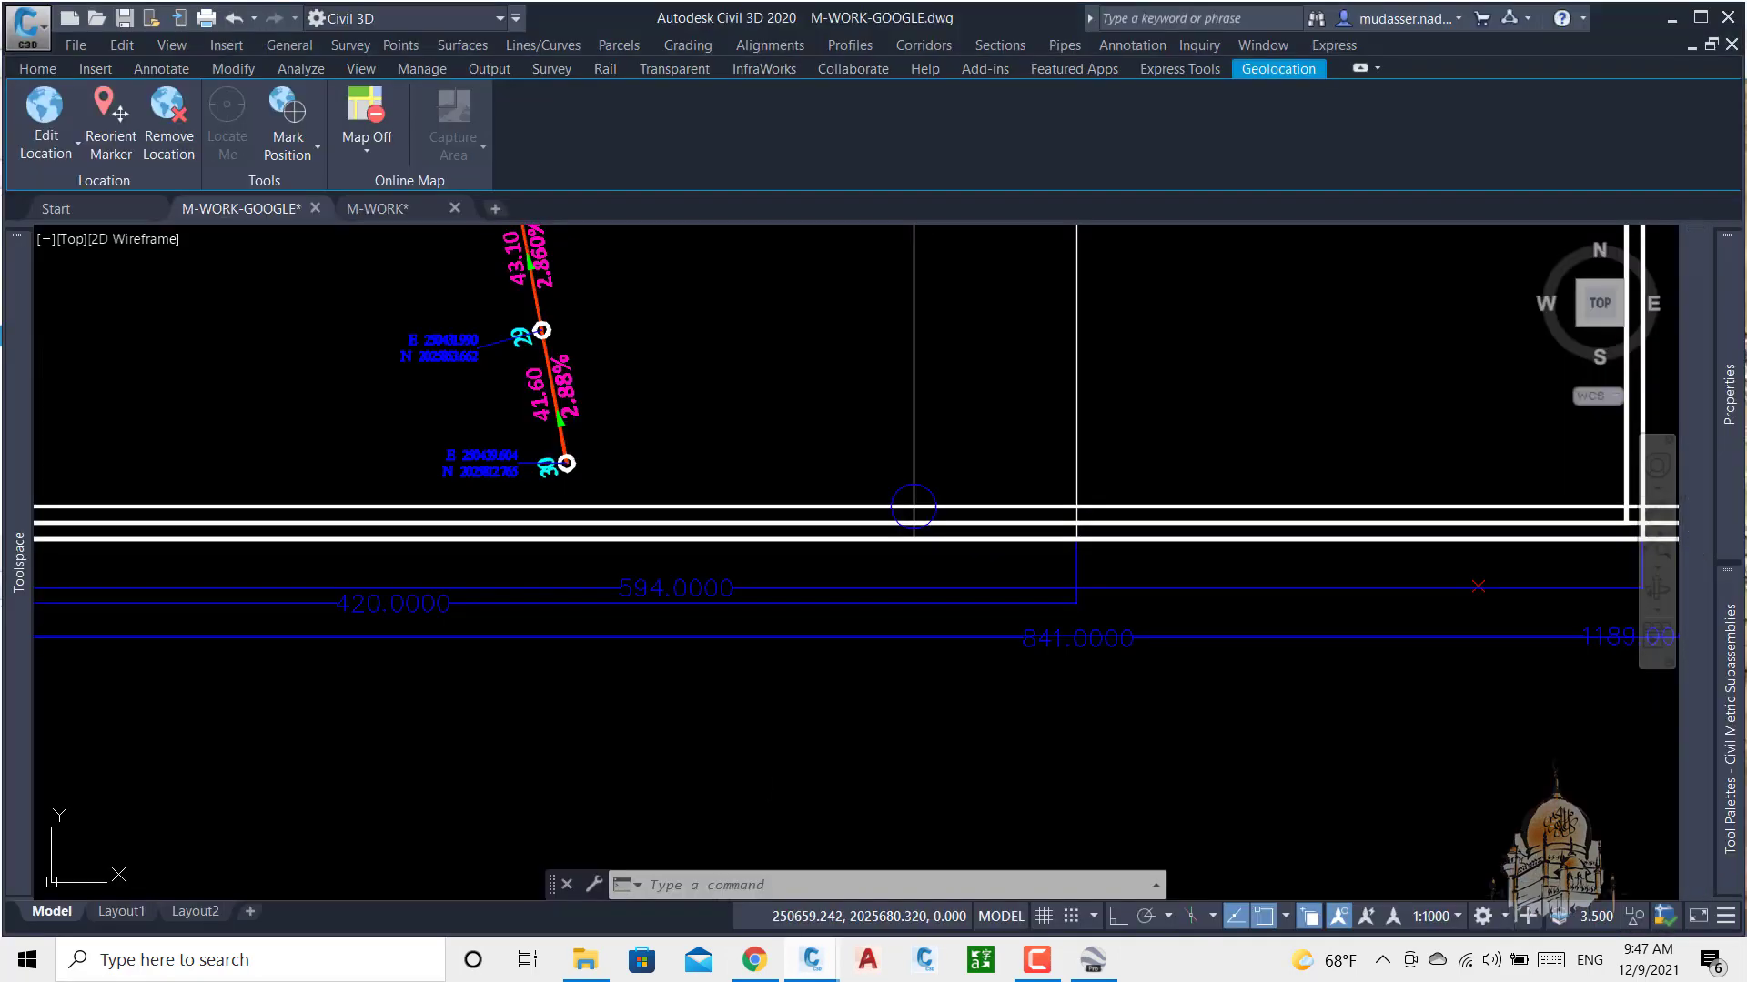
scroll(881, 579, down, 3)
scroll(730, 438, up, 4)
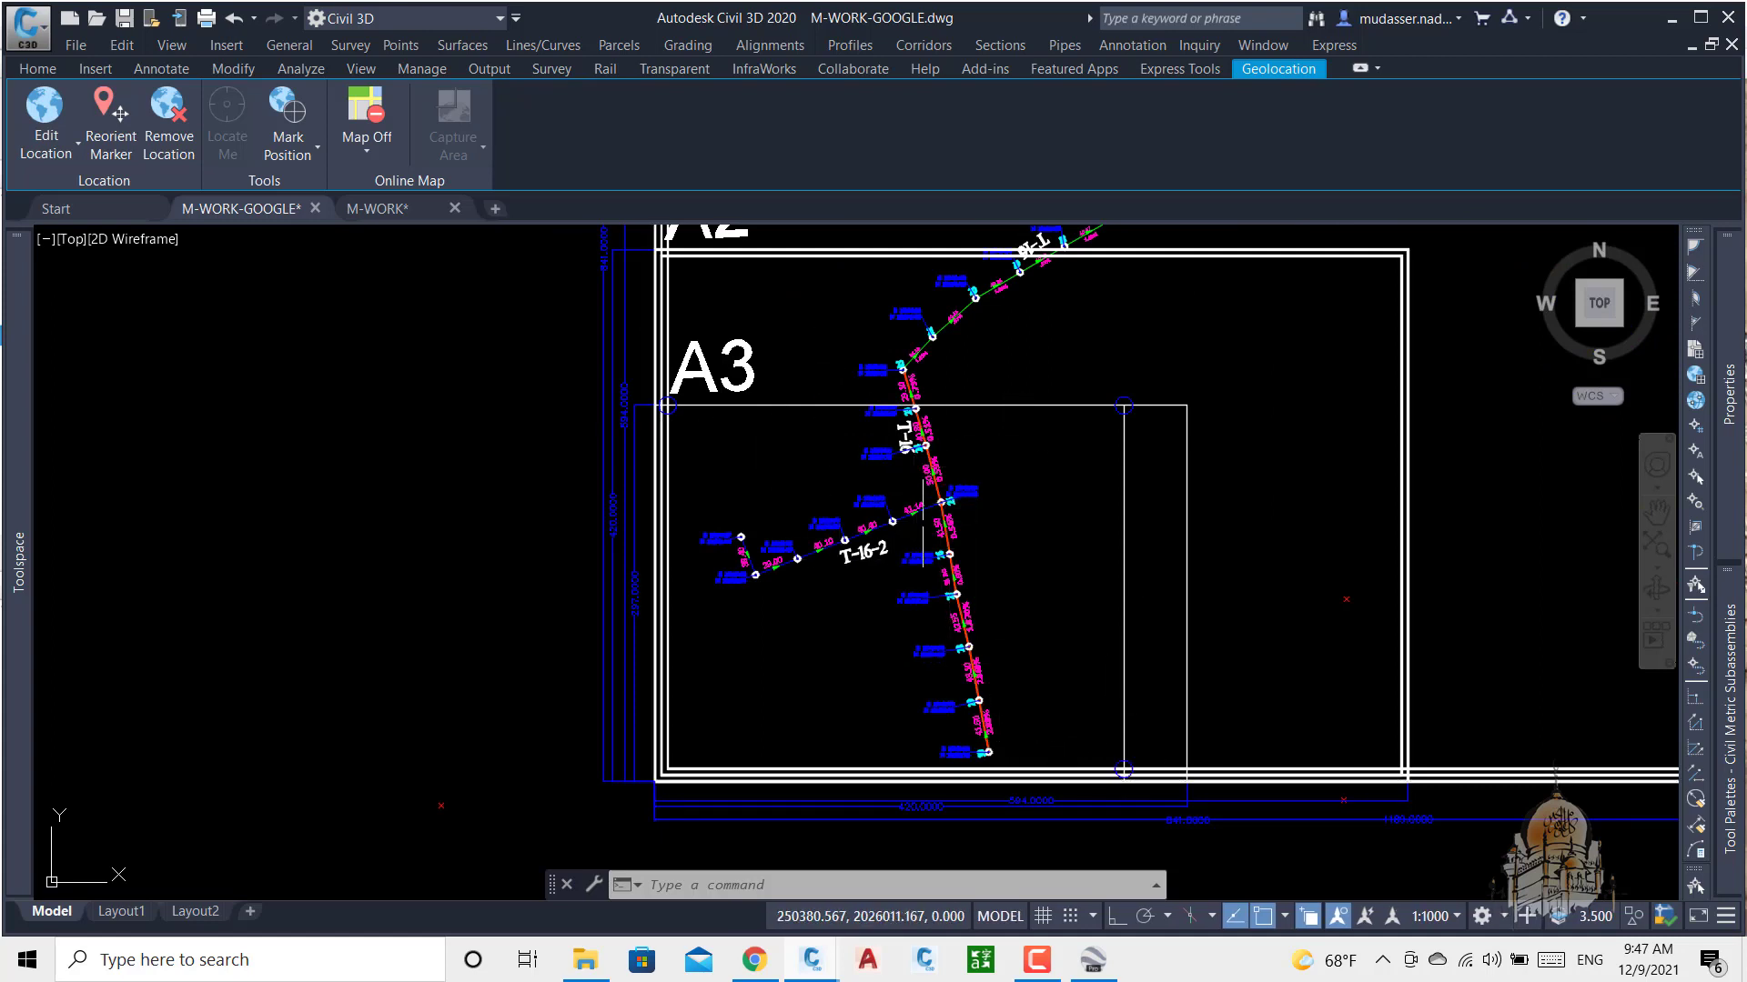
scroll(983, 740, up, 2)
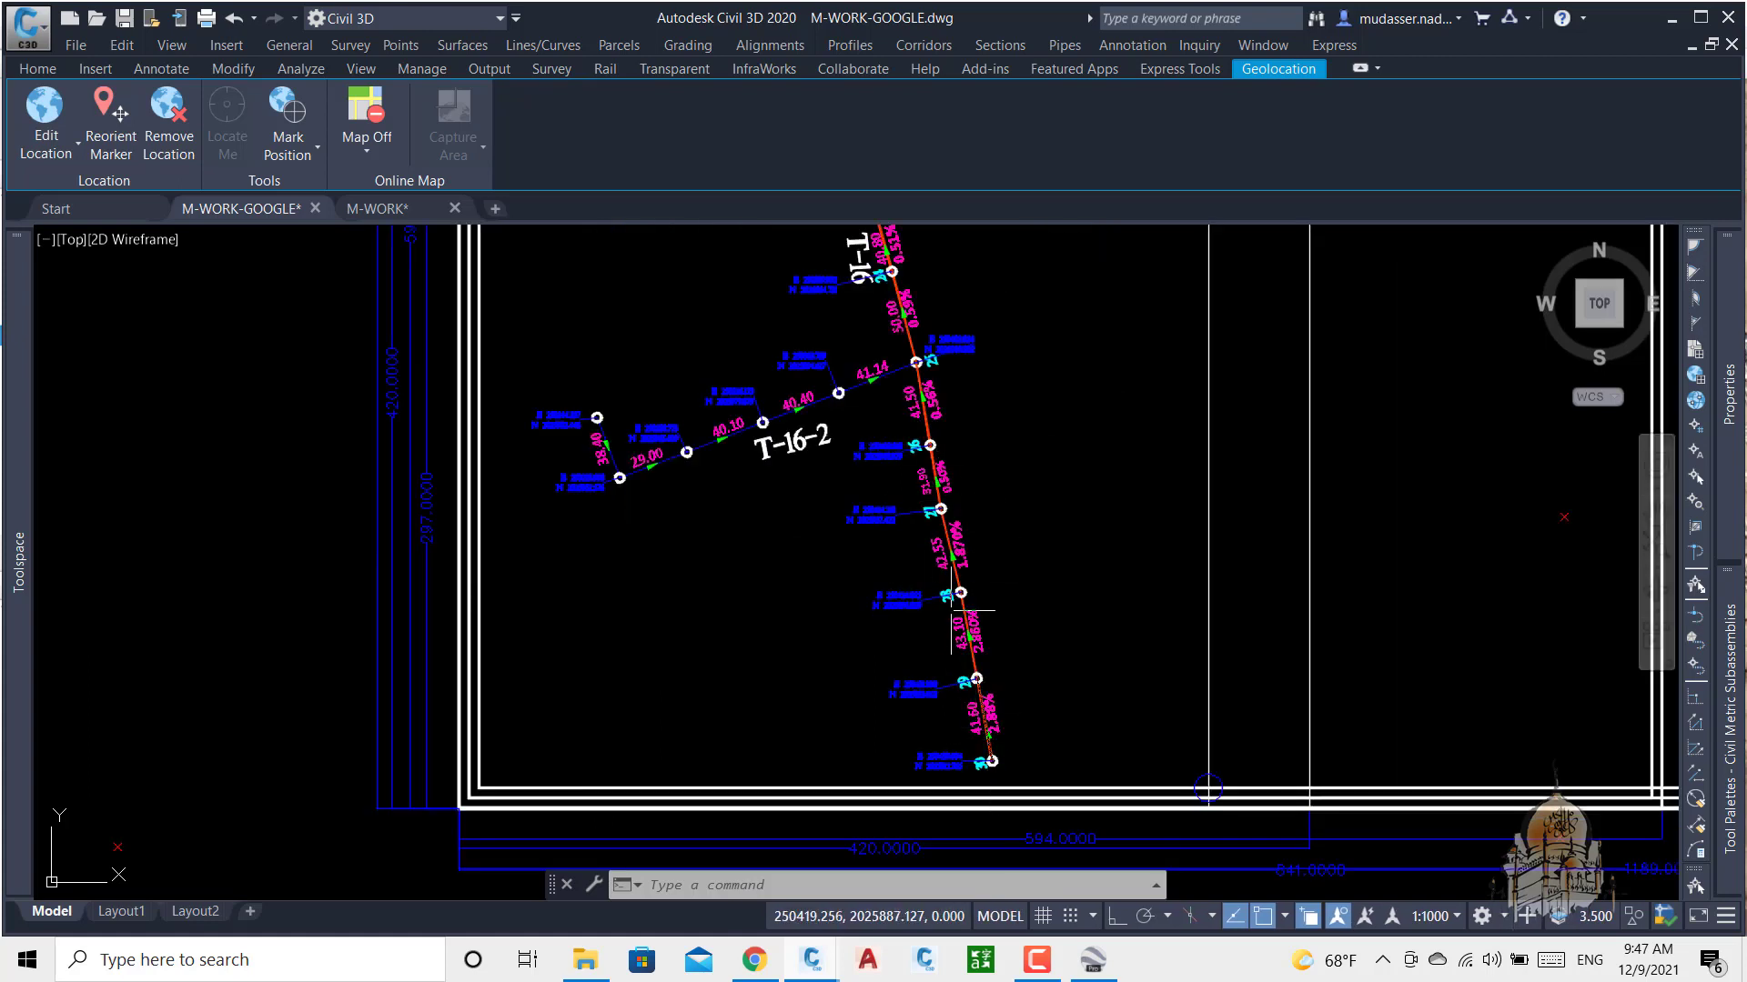
scroll(882, 390, down, 6)
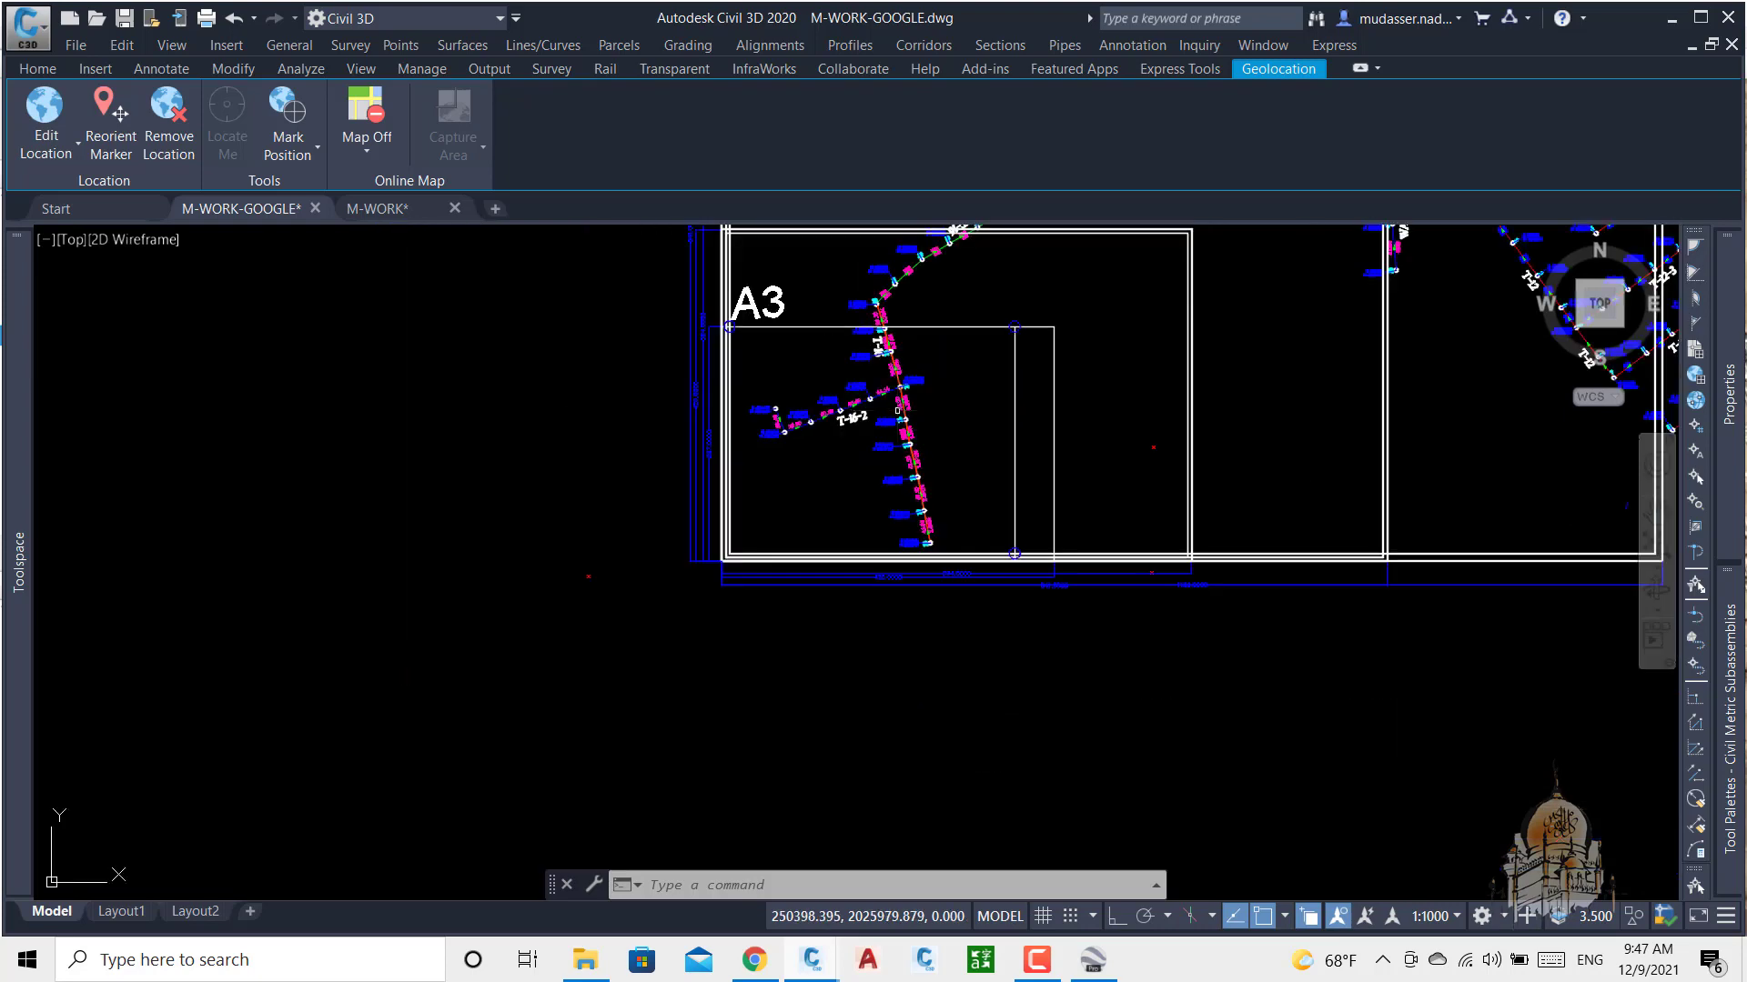
Step: Switch back to Google Earth Pro and start a new placemark named "ALI-1"
click(1092, 959)
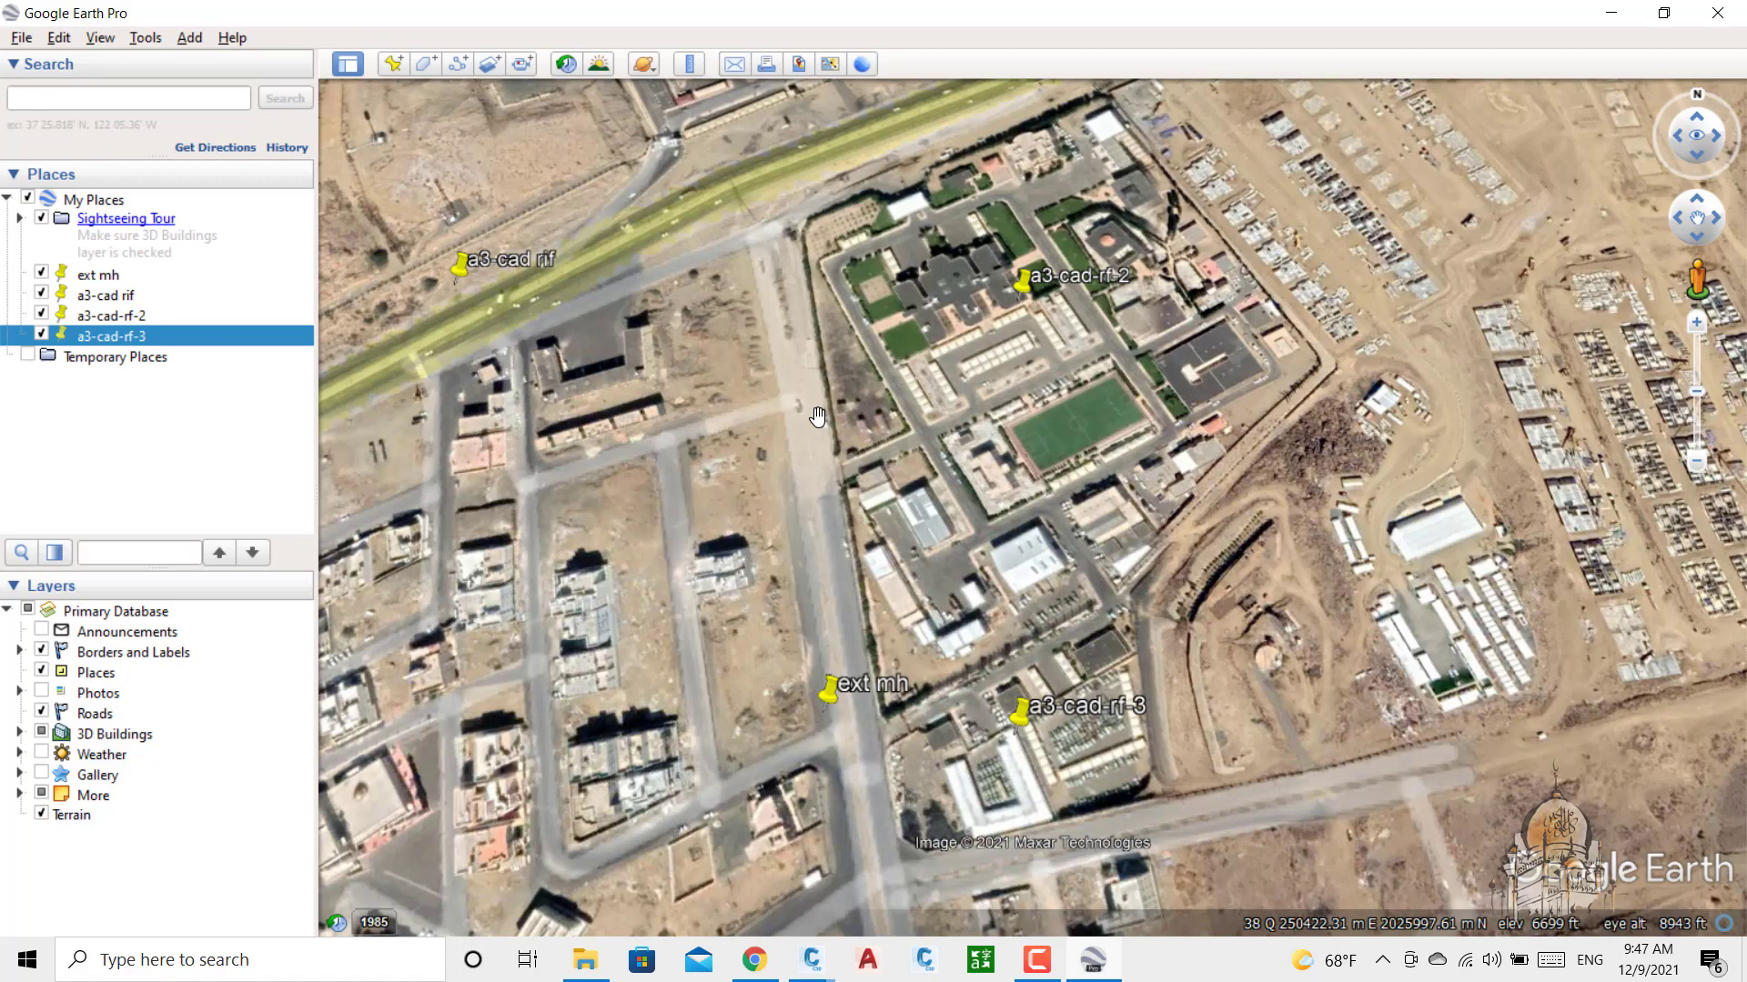
click(394, 66)
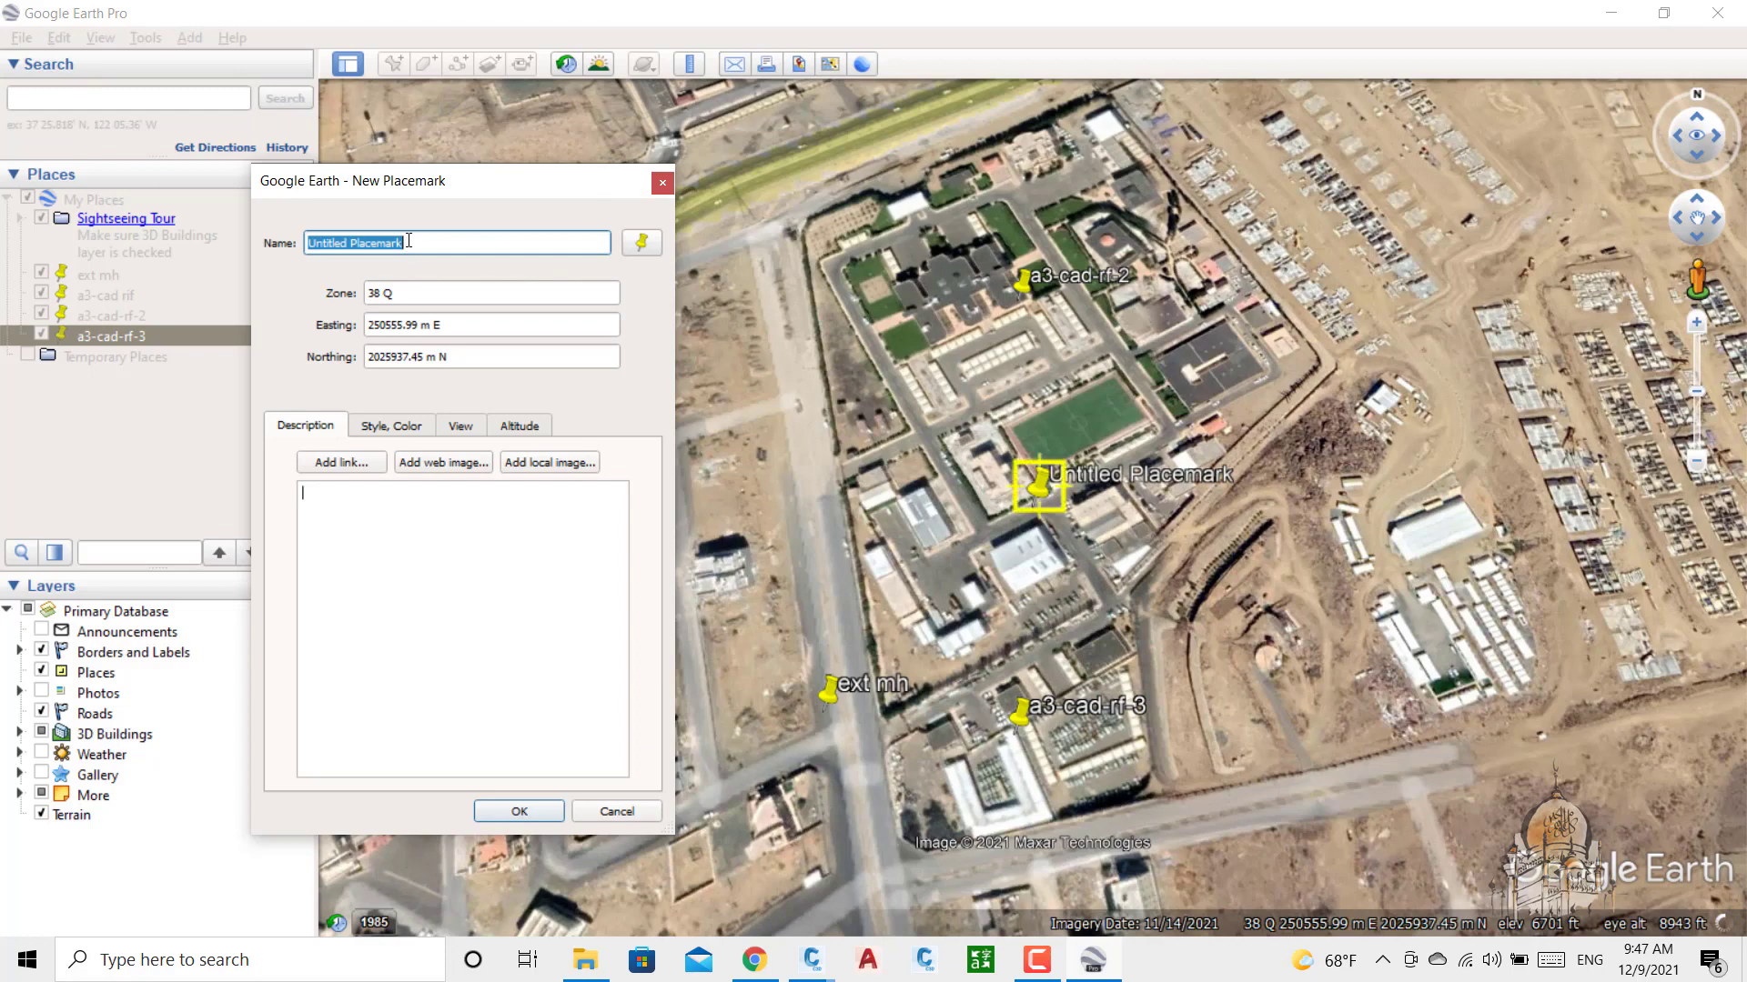
key(BackSpace)
text(a)
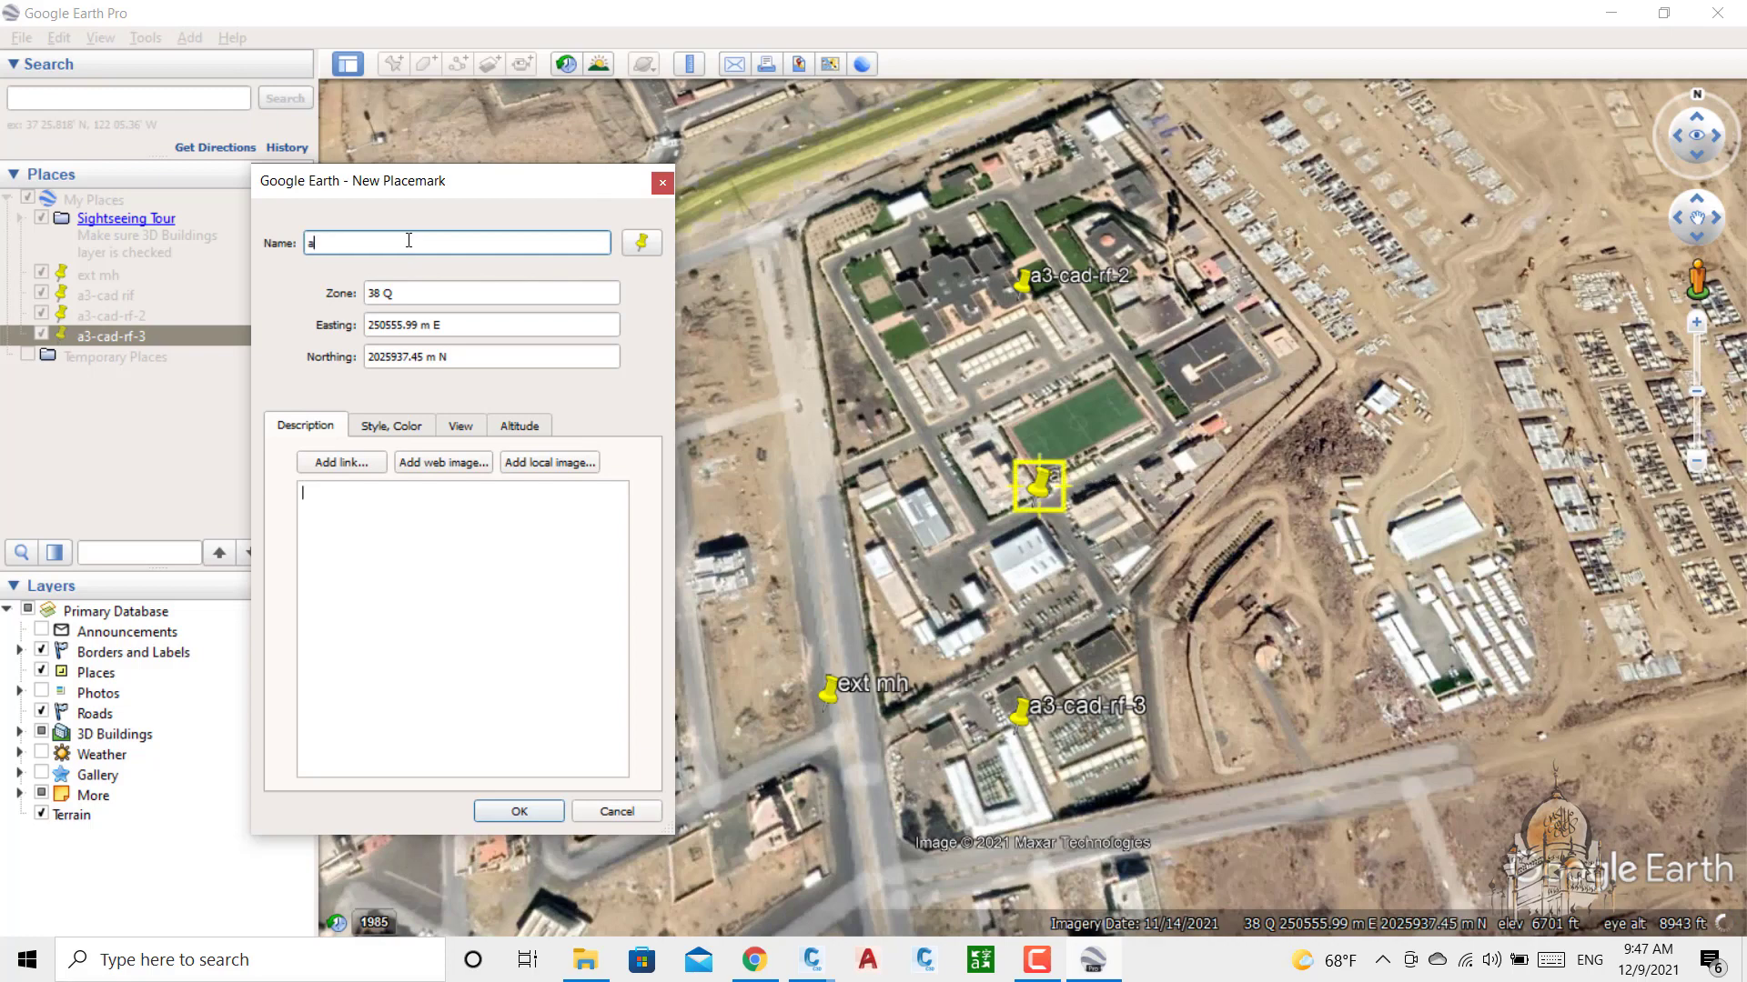
key(BackSpace)
text(ALI-1)
Step: Move the ALI-1 placemark onto the road west of a3-cad-rf-2, at about easting 250402 and northing 2026053
click(1042, 501)
drag(1043, 501, 819, 327)
scroll(790, 346, up, 3)
scroll(823, 351, up, 2)
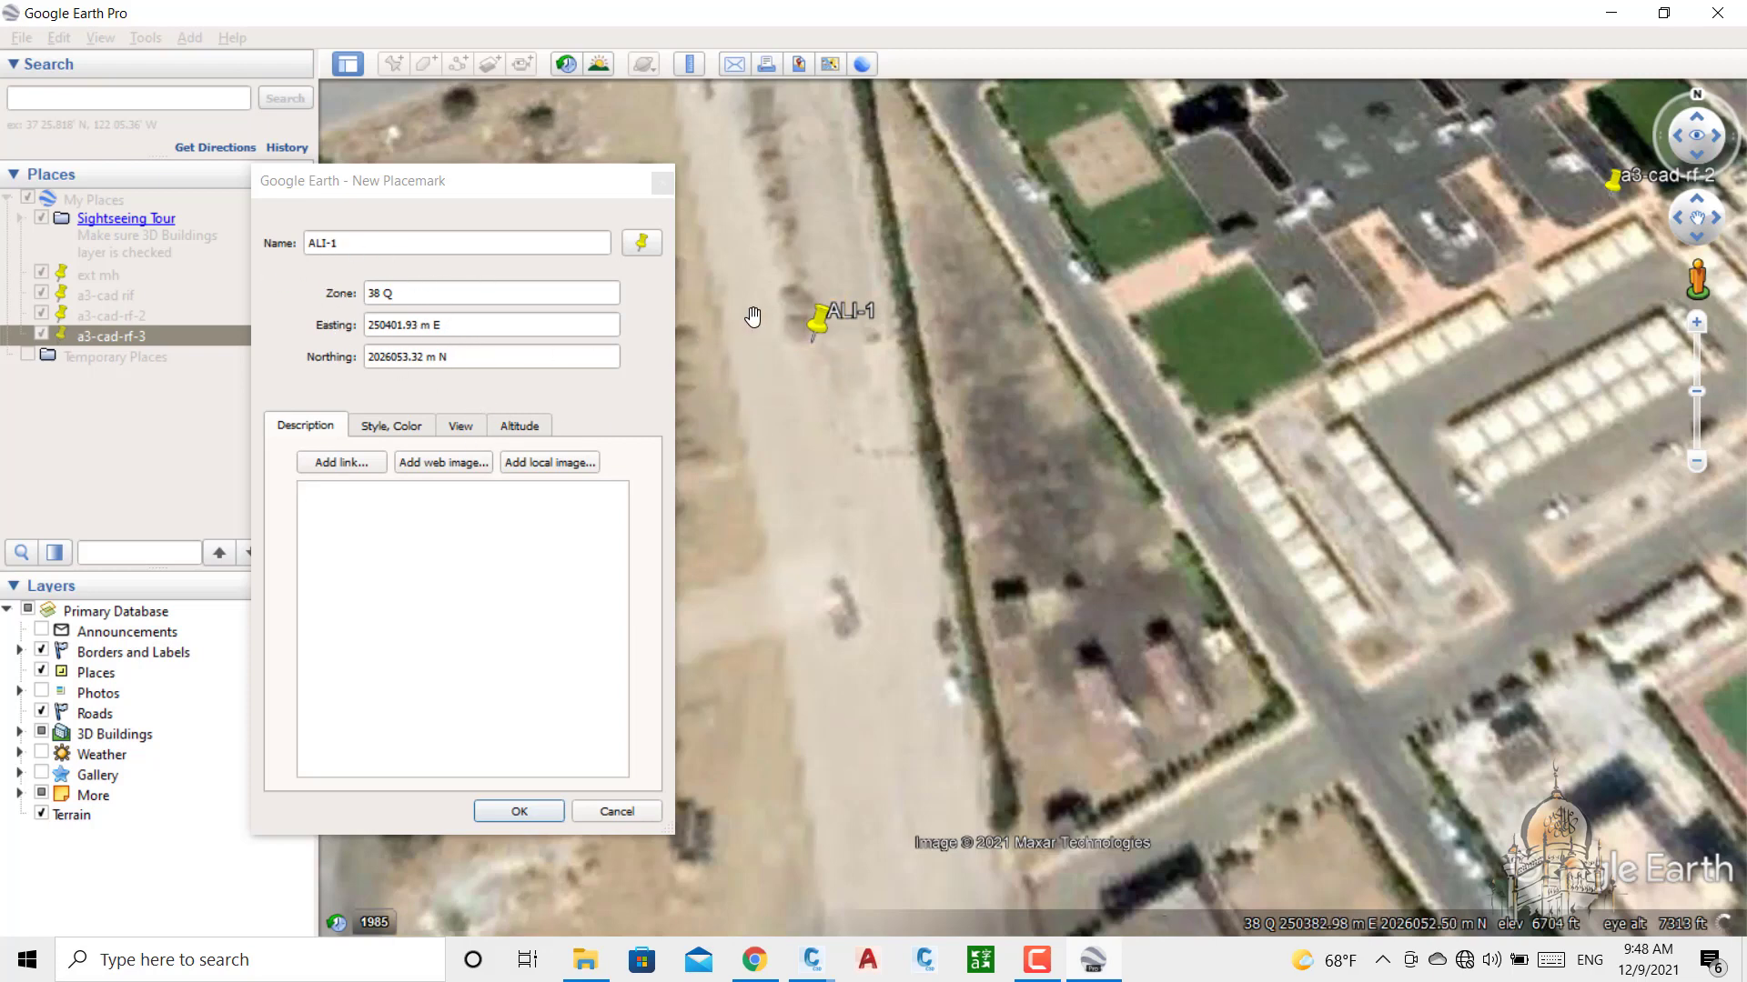
Step: Copy the ALI-1 placemark's easting 250401.93 and northing 2026053.32 into its description on separate lines
drag(448, 326, 351, 329)
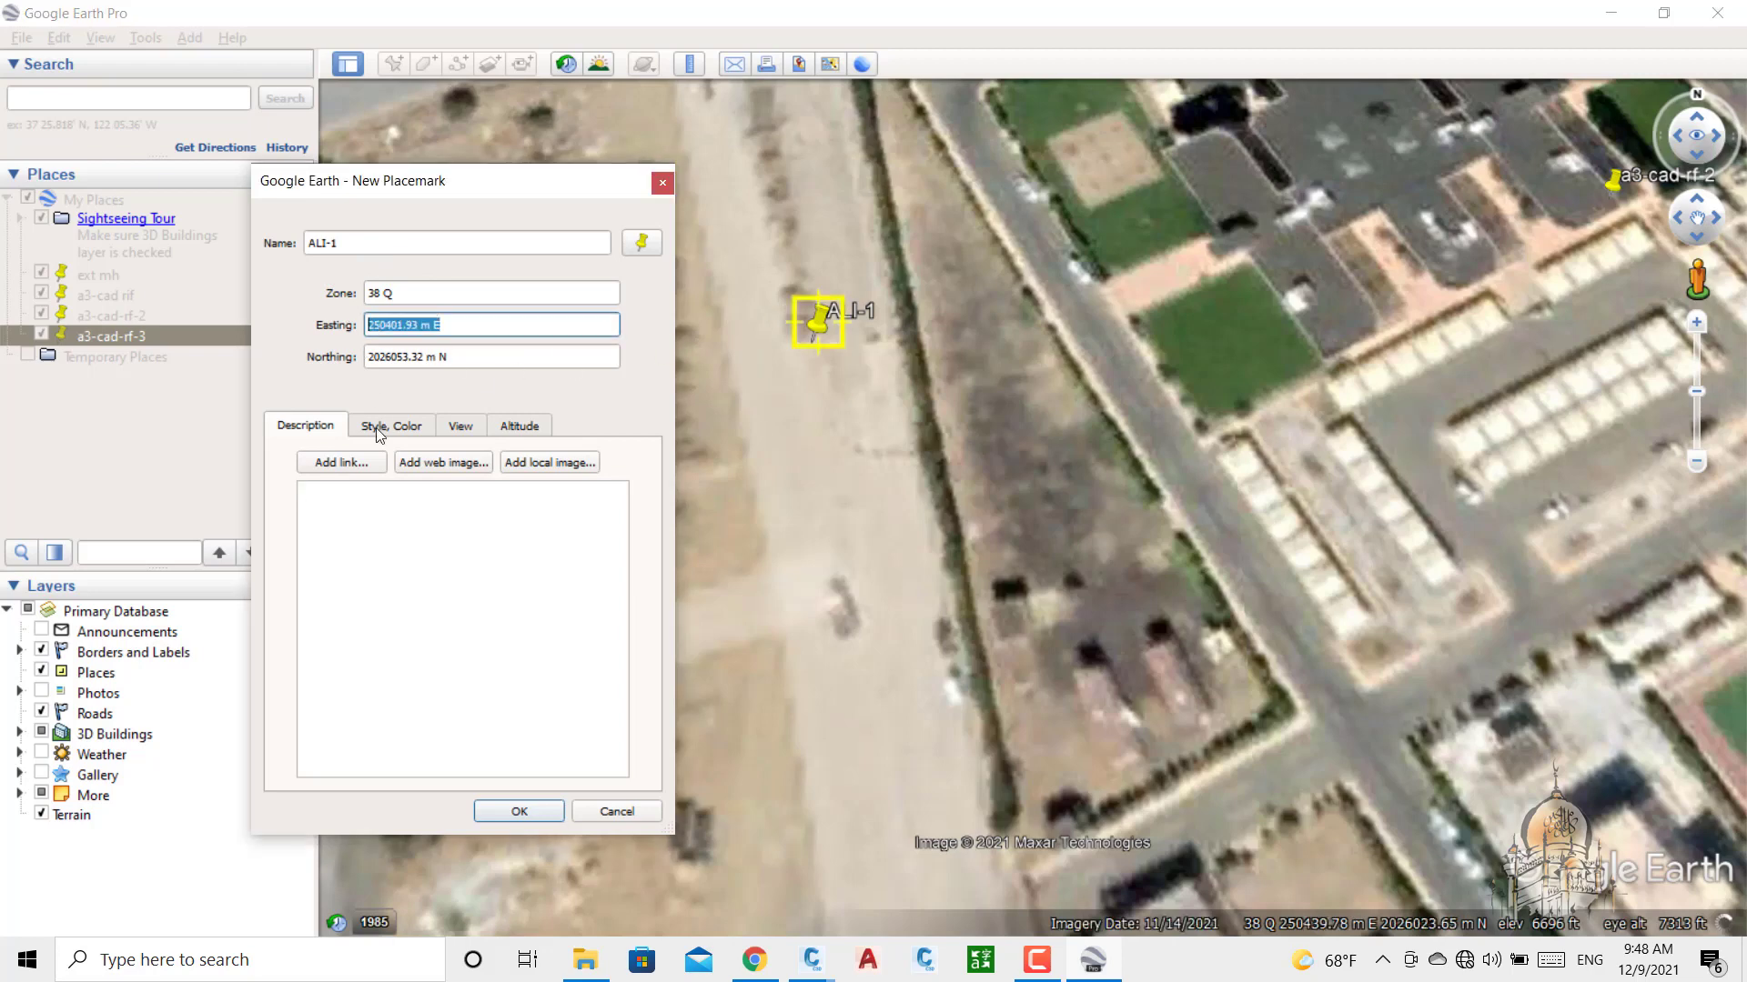
click(327, 508)
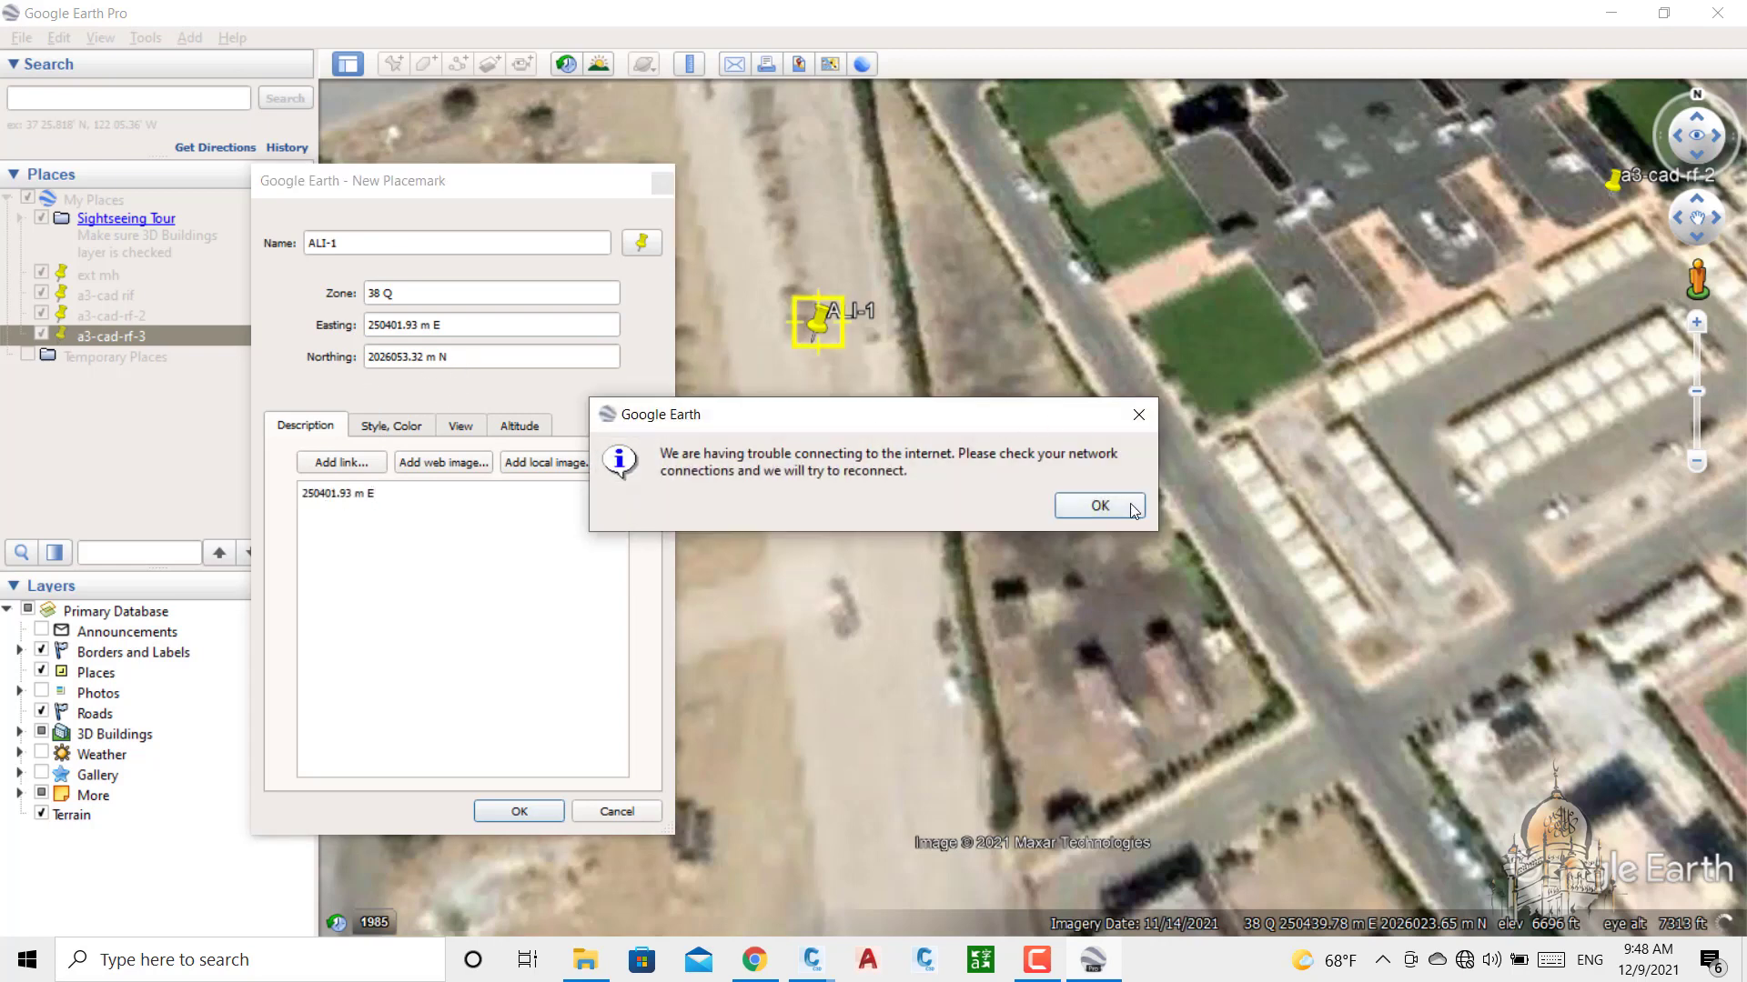
click(1099, 506)
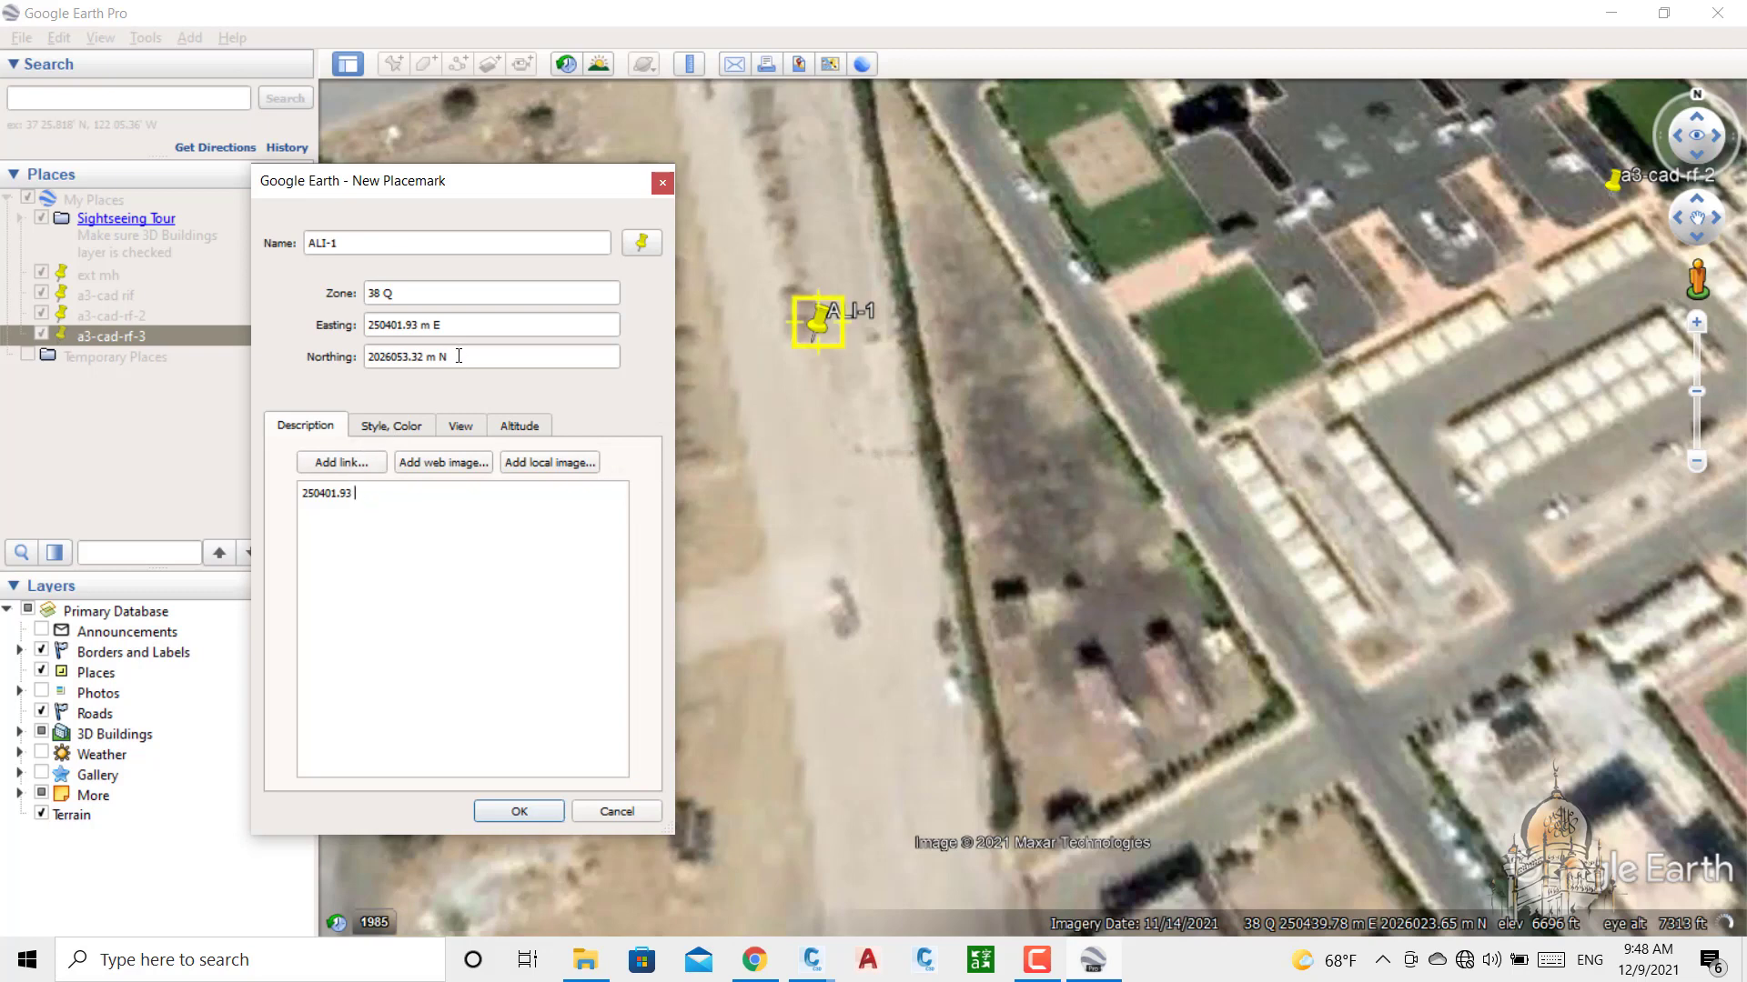
drag(441, 357, 345, 374)
key(ctrl+c)
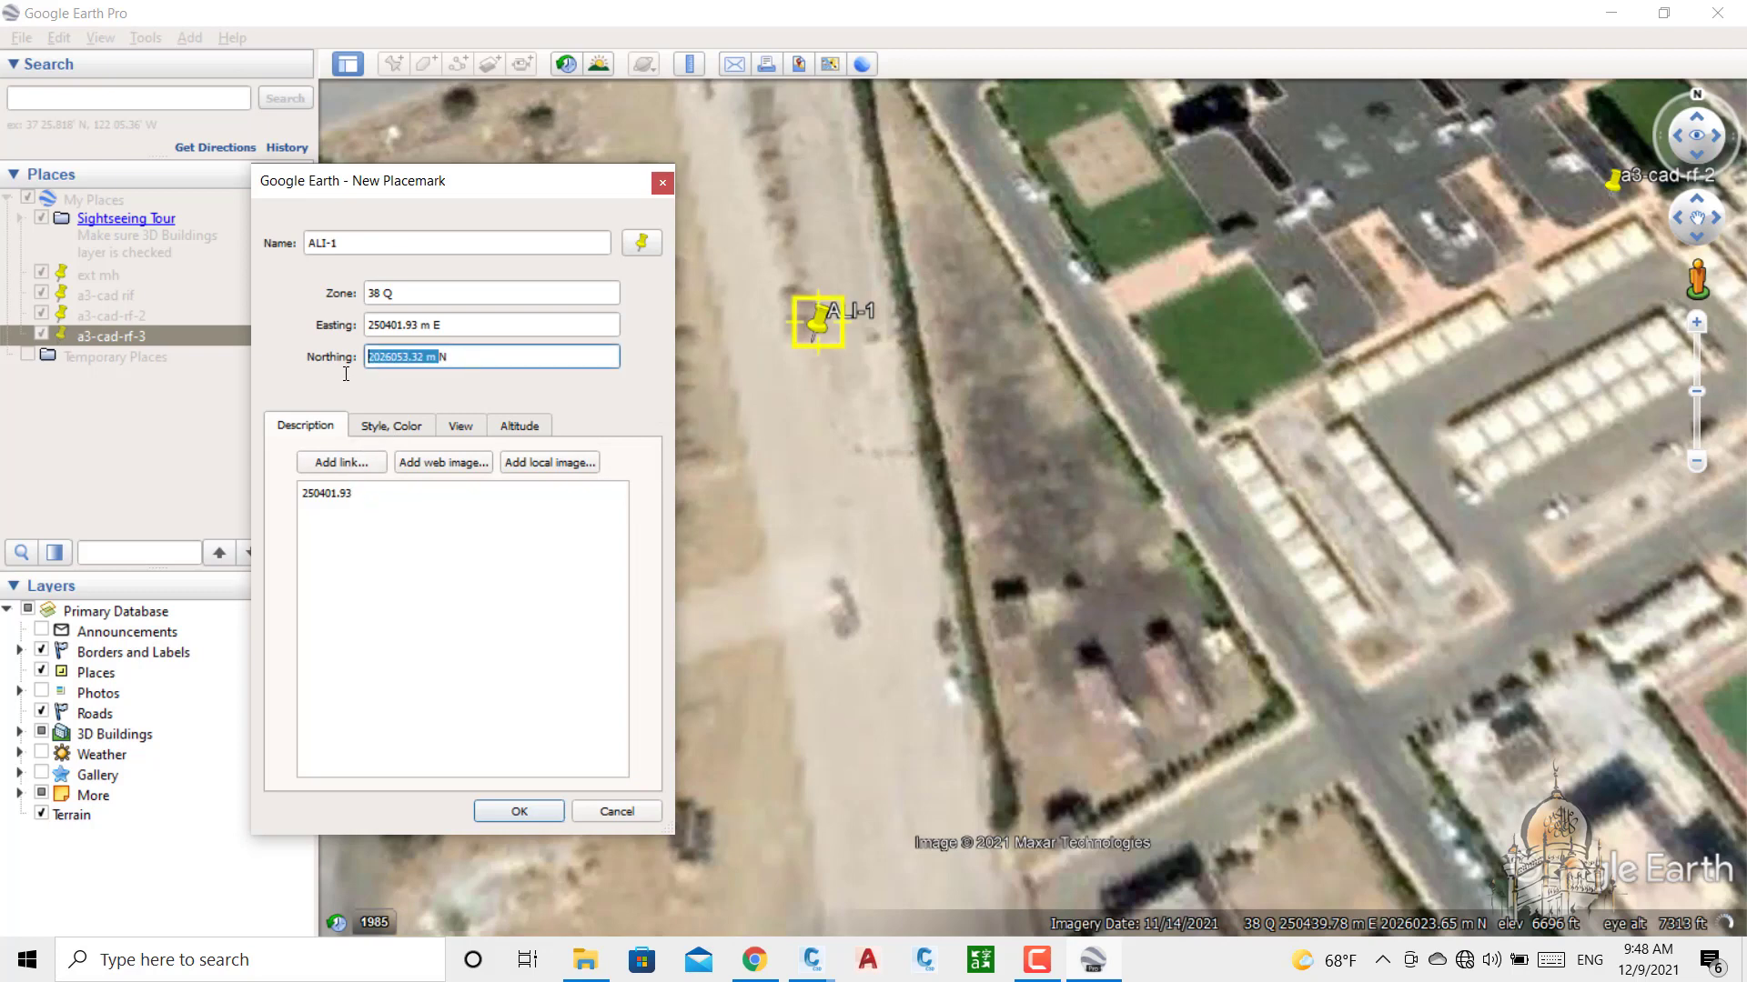
click(364, 520)
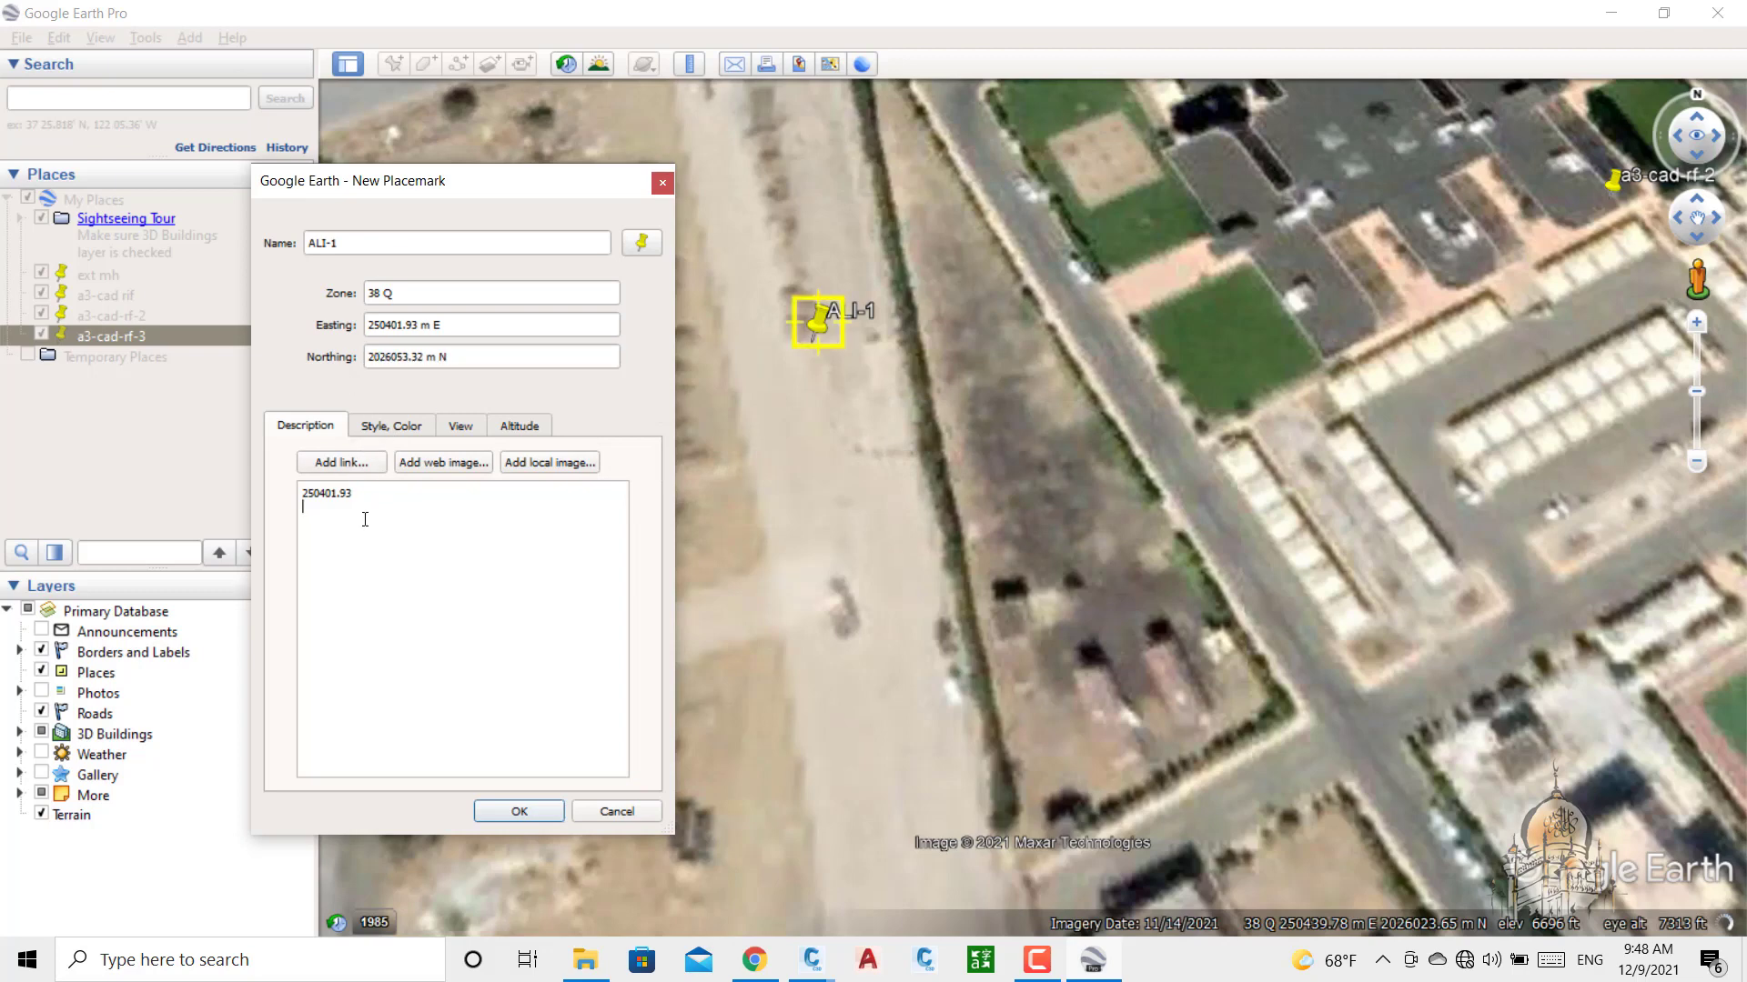
key(ctrl+v)
Step: Format the ALI-1 description as "E-250401.93" and "N-2026053.32" without units, and save the placemark
click(304, 492)
text(E-)
key(Down)
key(Home)
text(N)
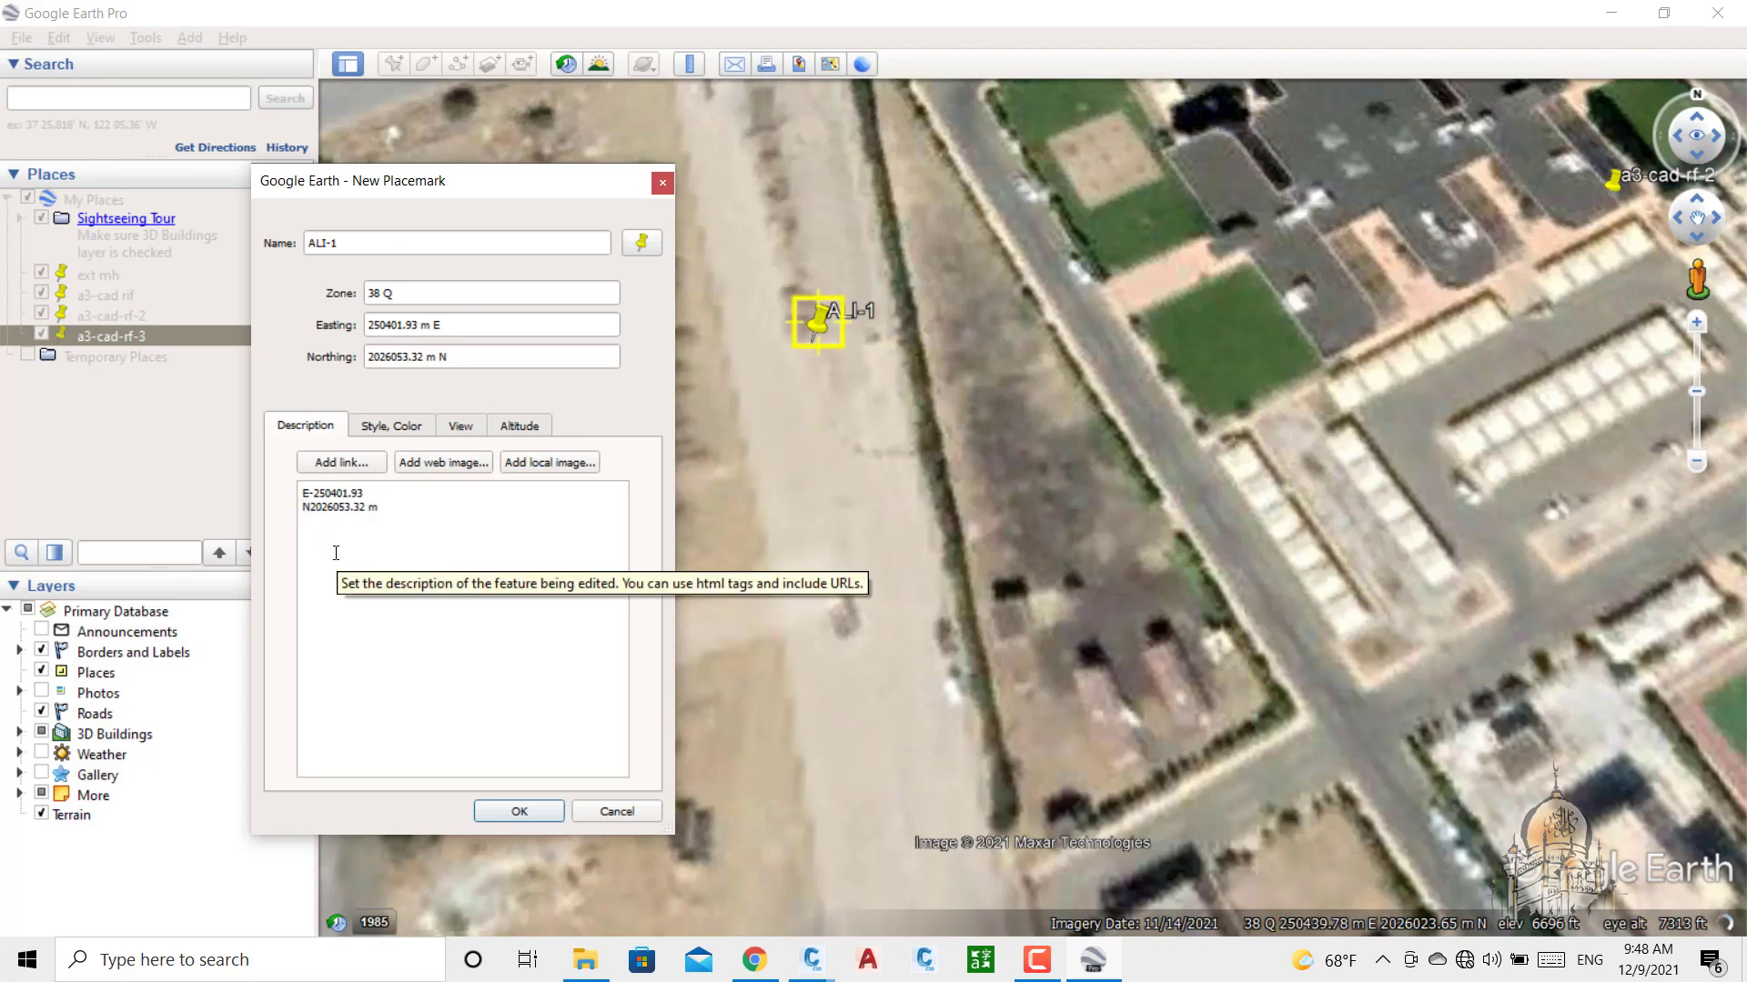
click(390, 508)
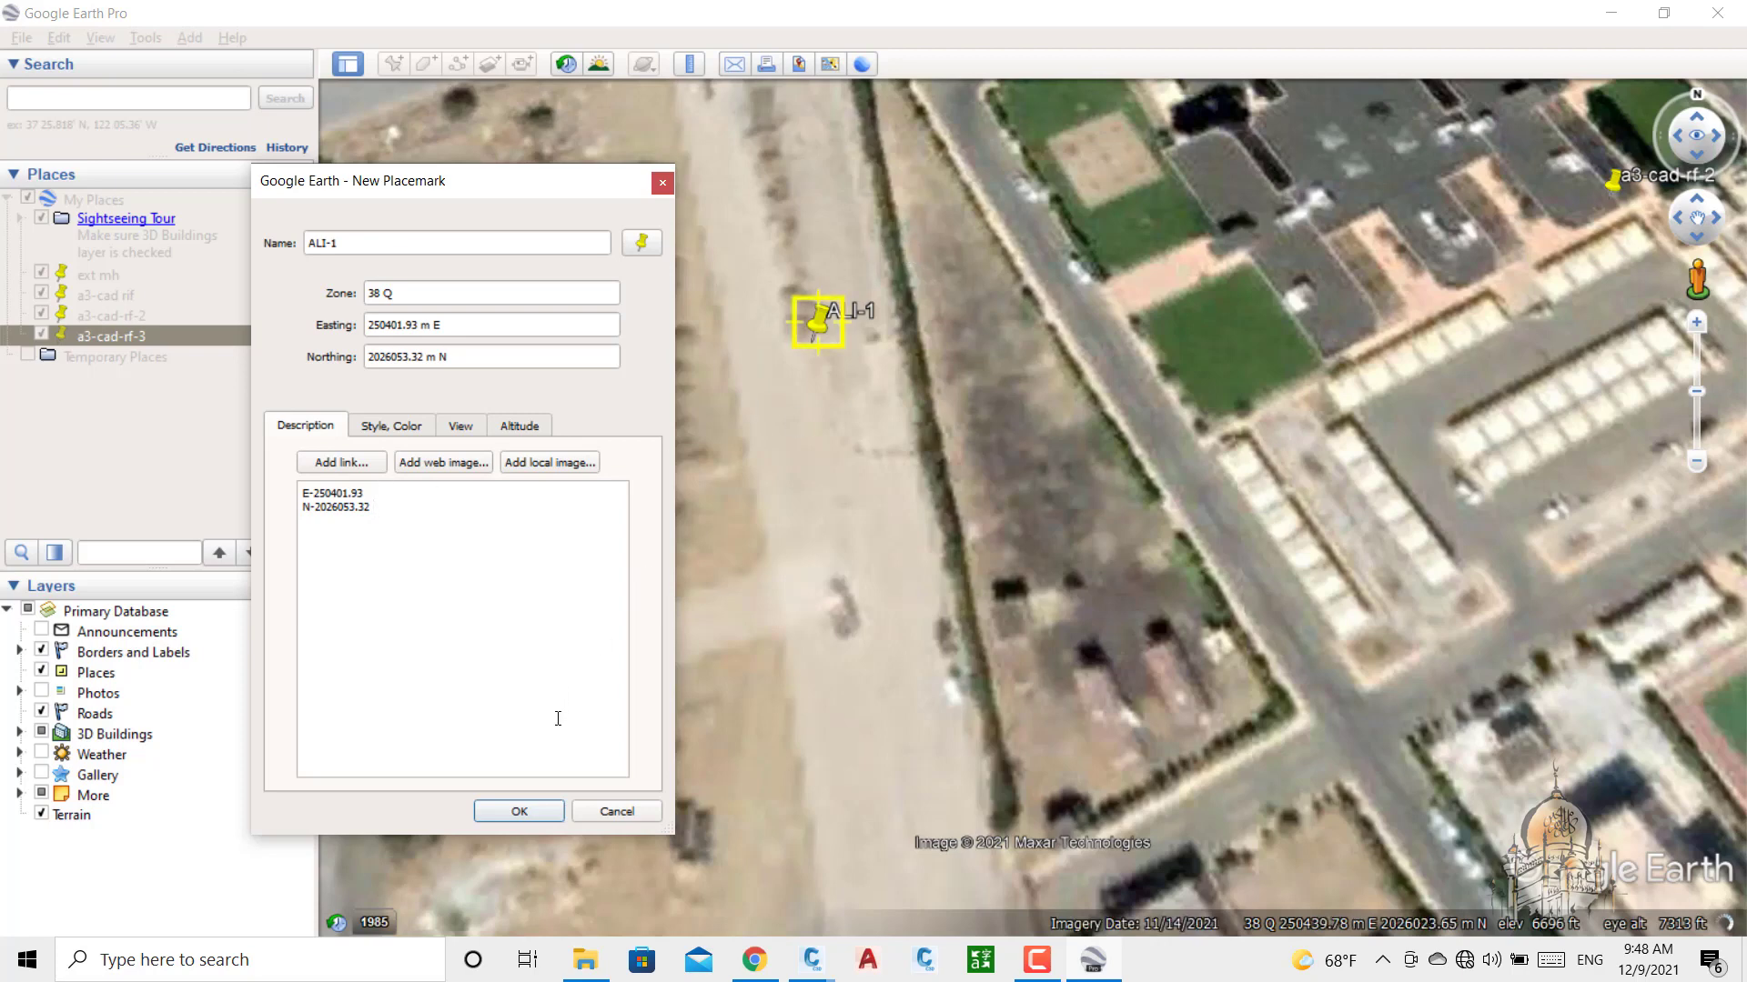
click(518, 811)
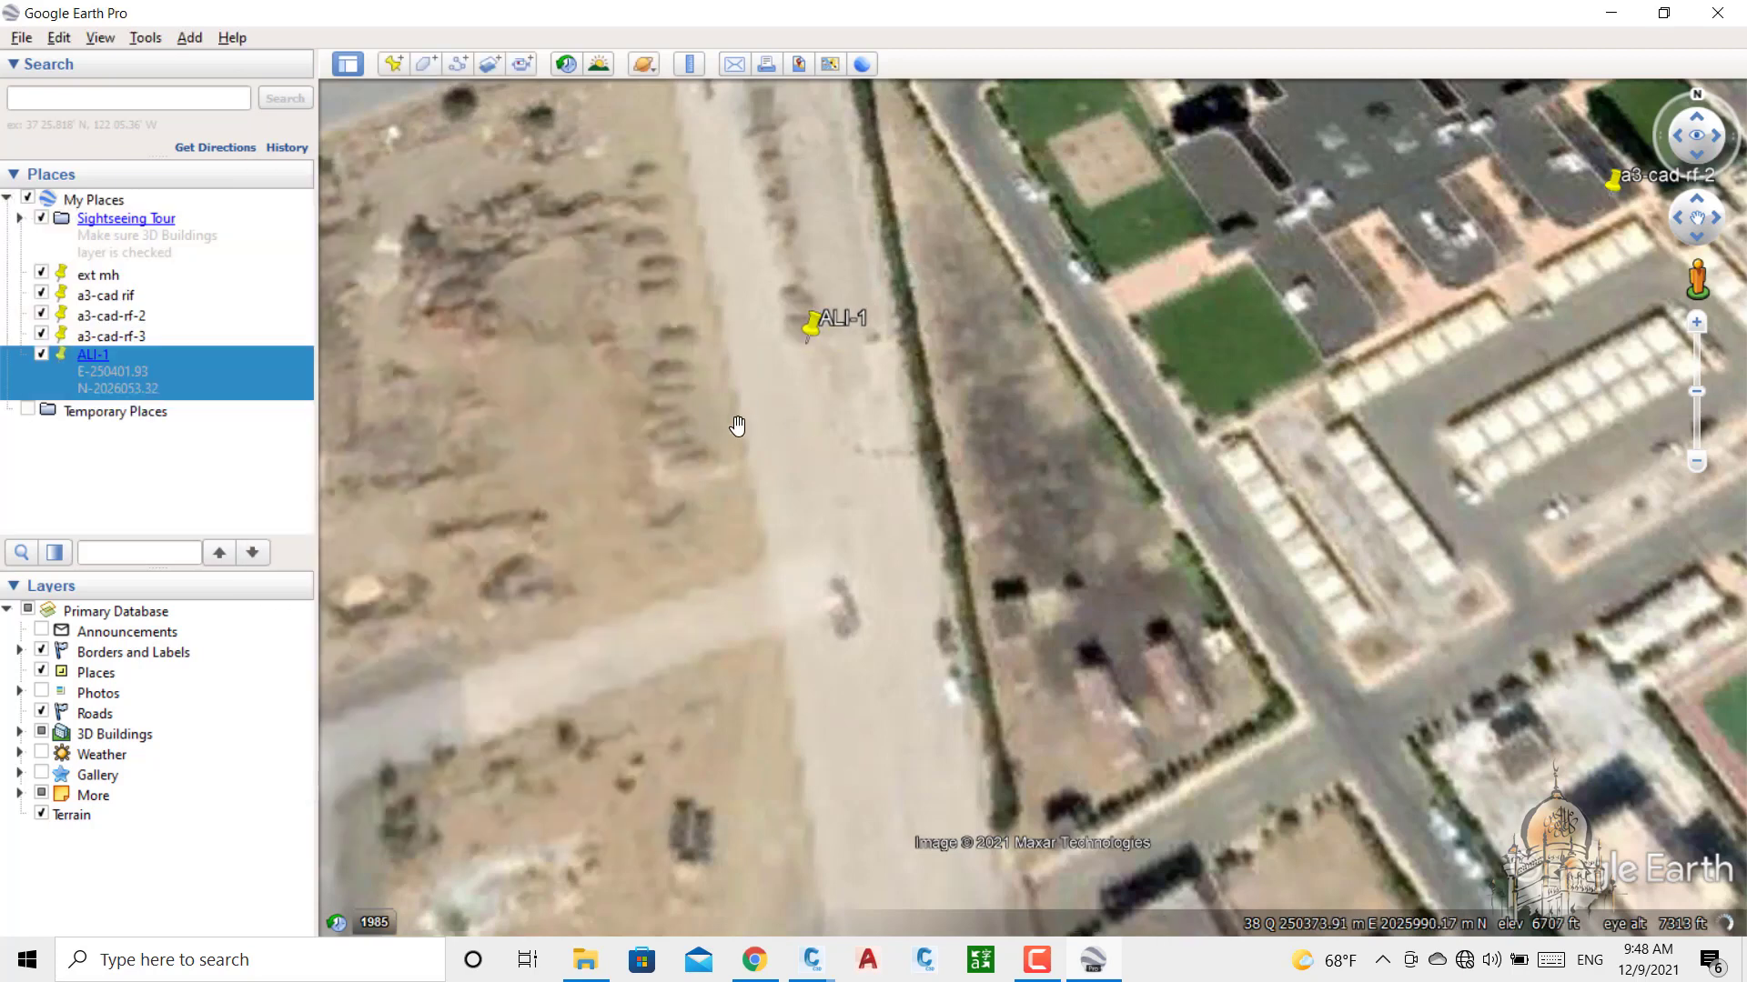
Step: Hide the ext mh placemark and start a new placemark named "ALI-2"
scroll(790, 219, down, 3)
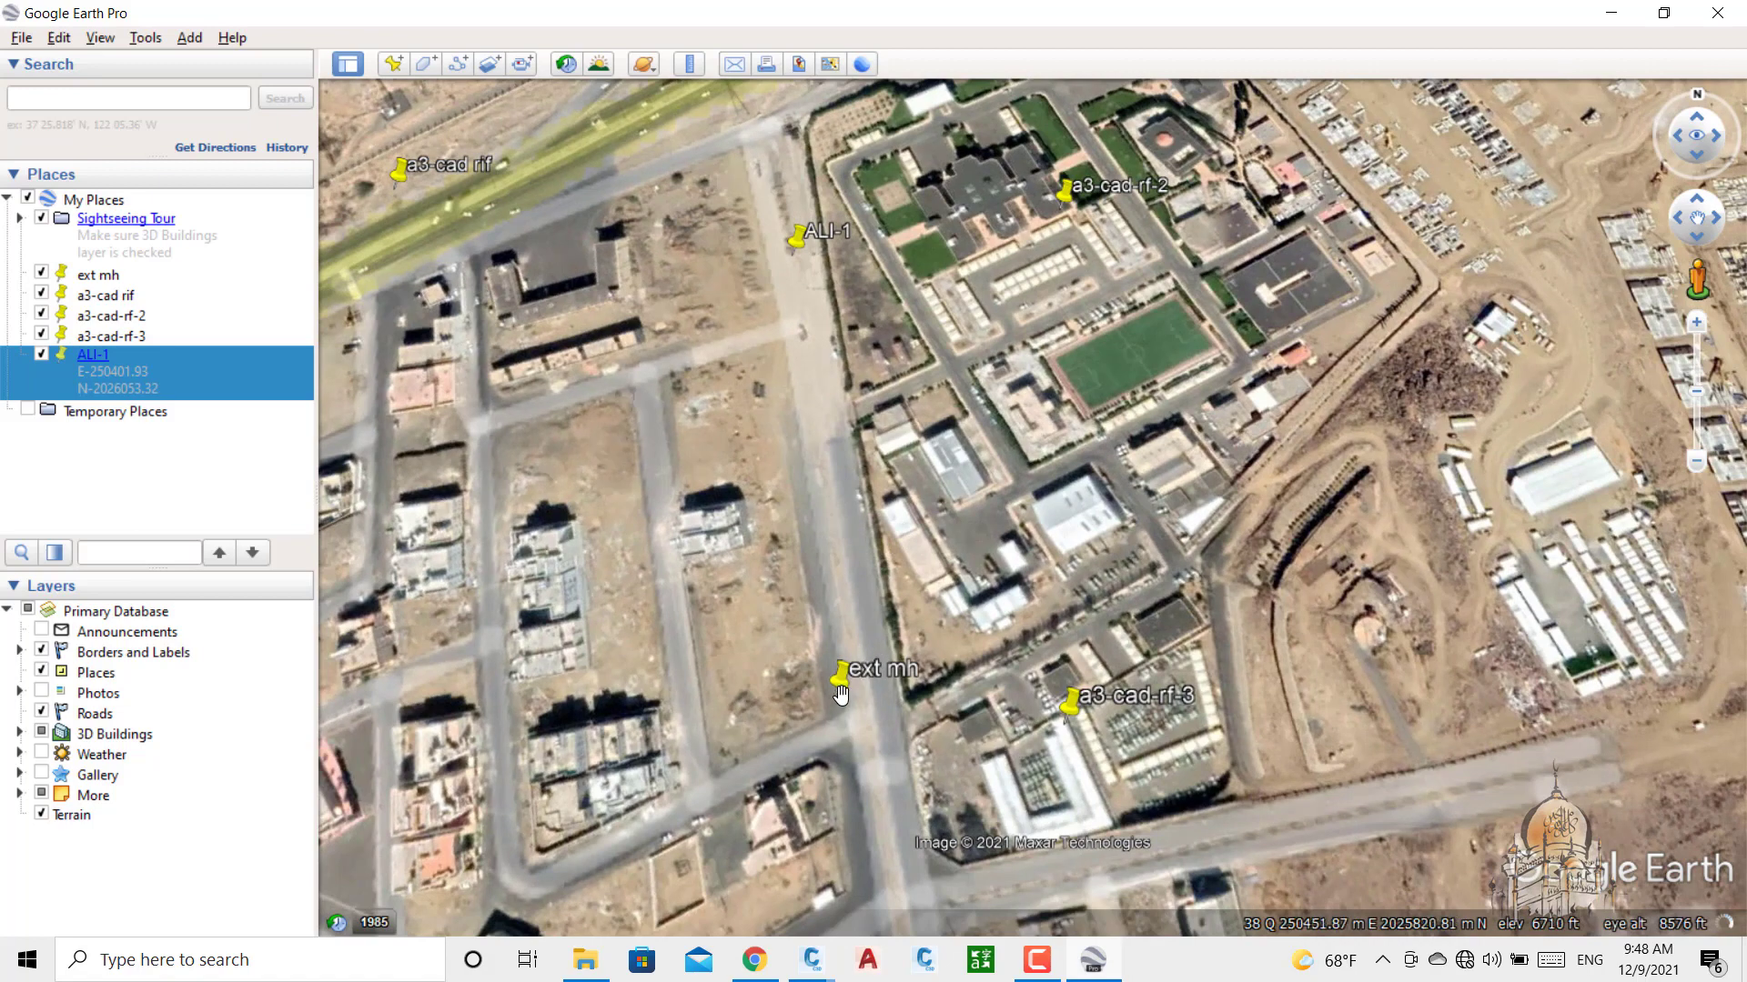
click(41, 274)
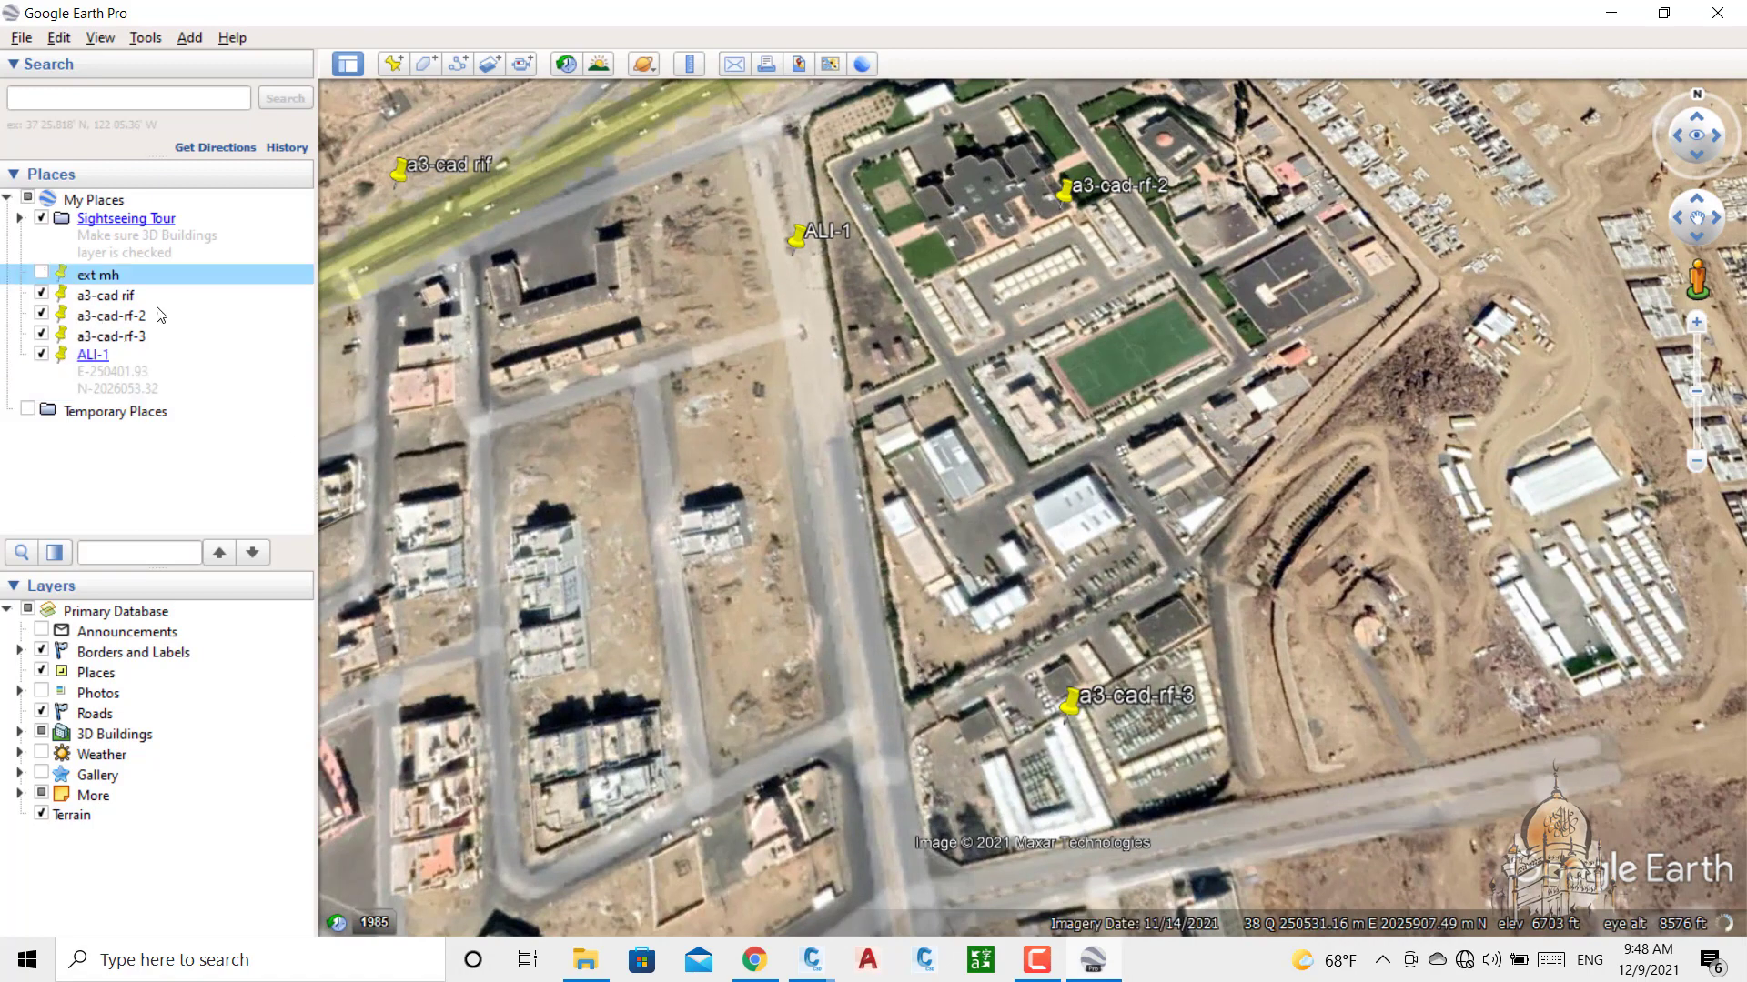
click(393, 65)
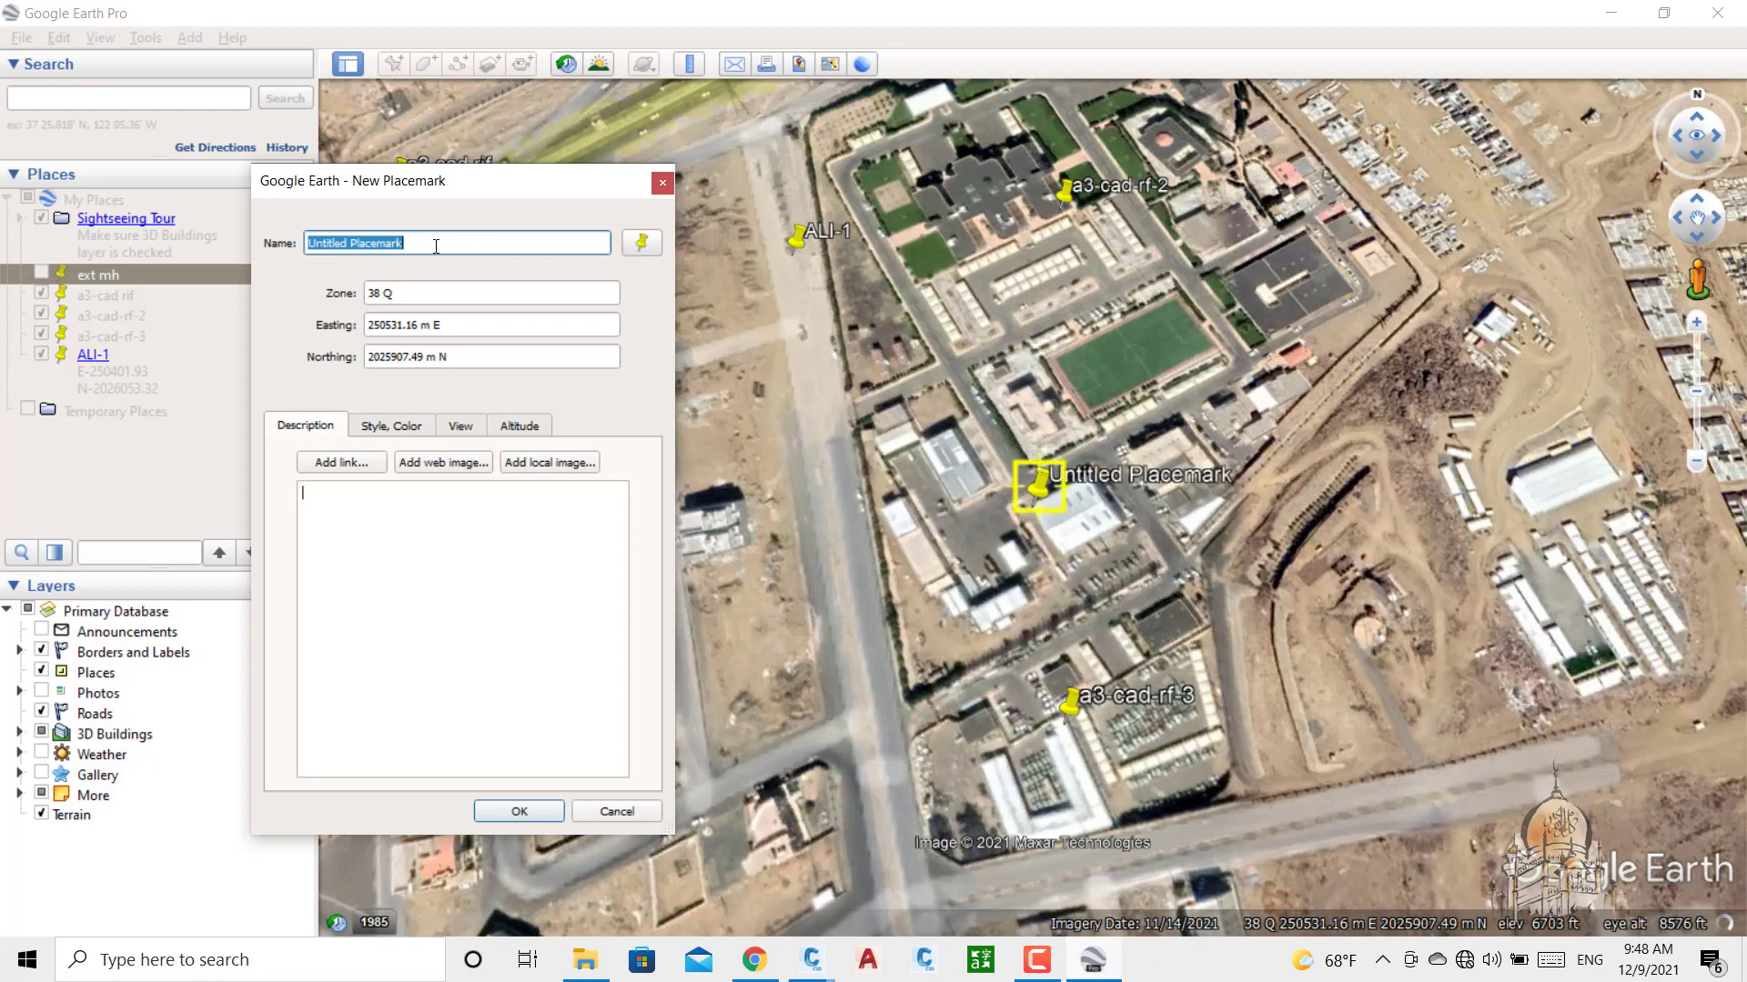
text(ALI-2)
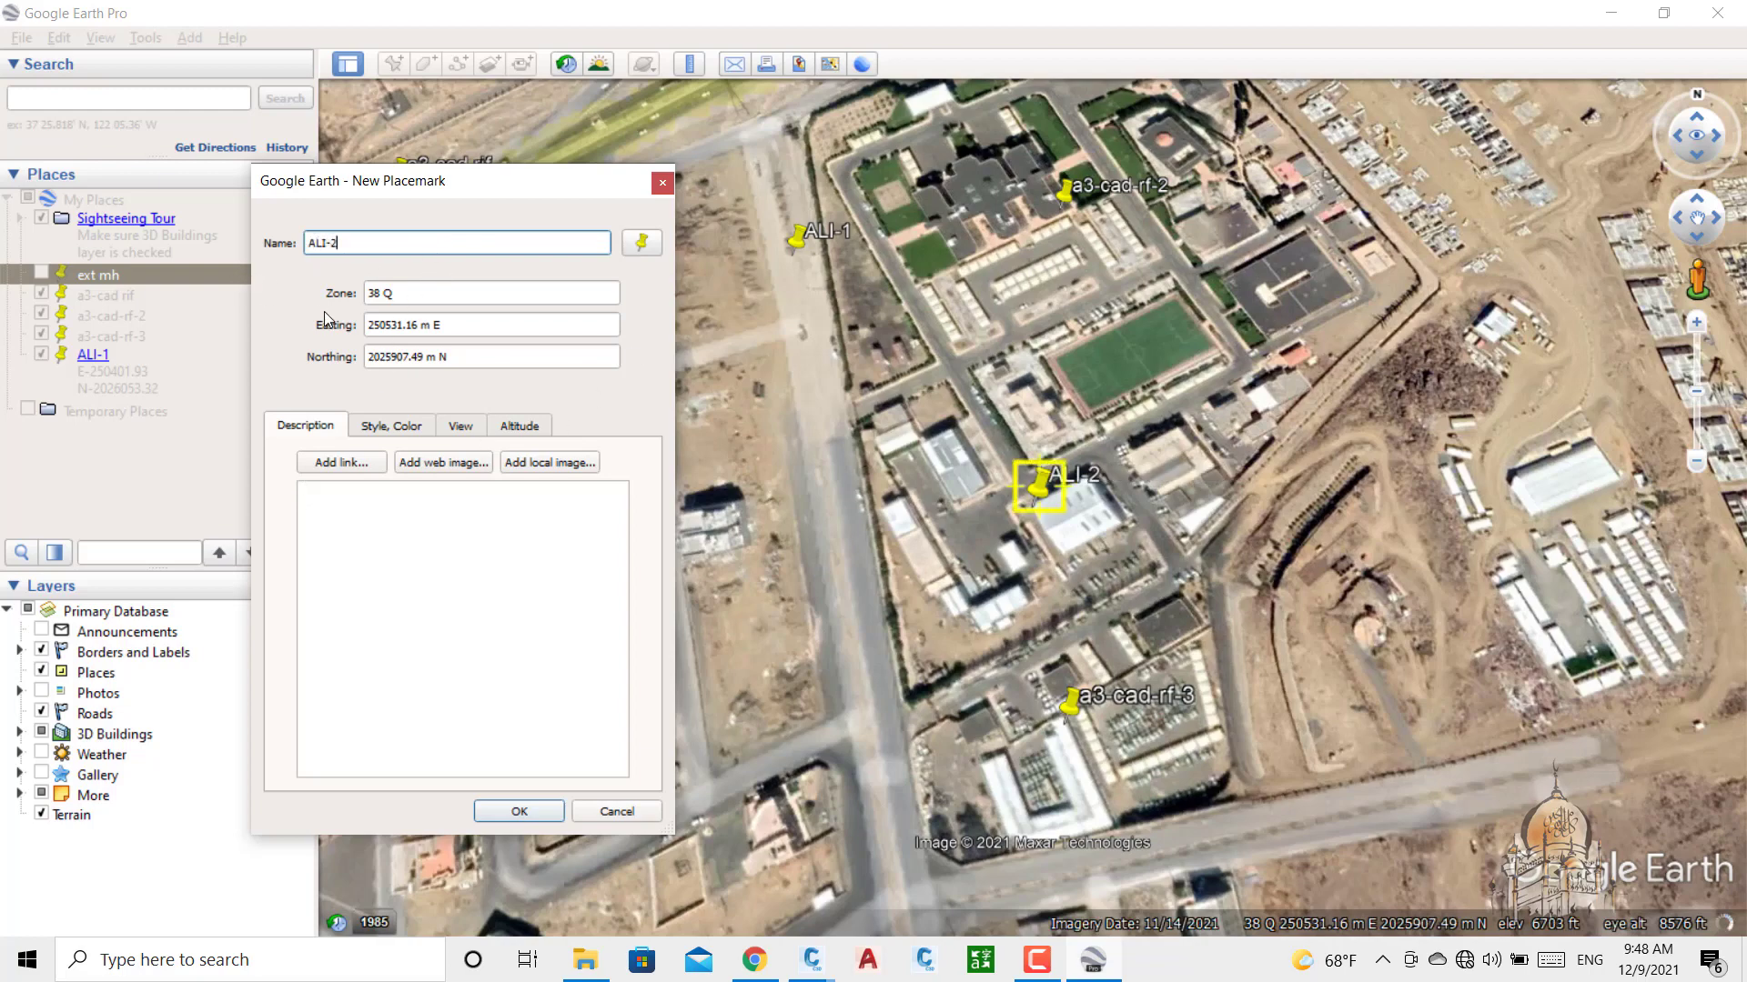
Step: Copy the ALI-2 placemark's easting into its description as "E-250531.16"
click(432, 510)
click(421, 328)
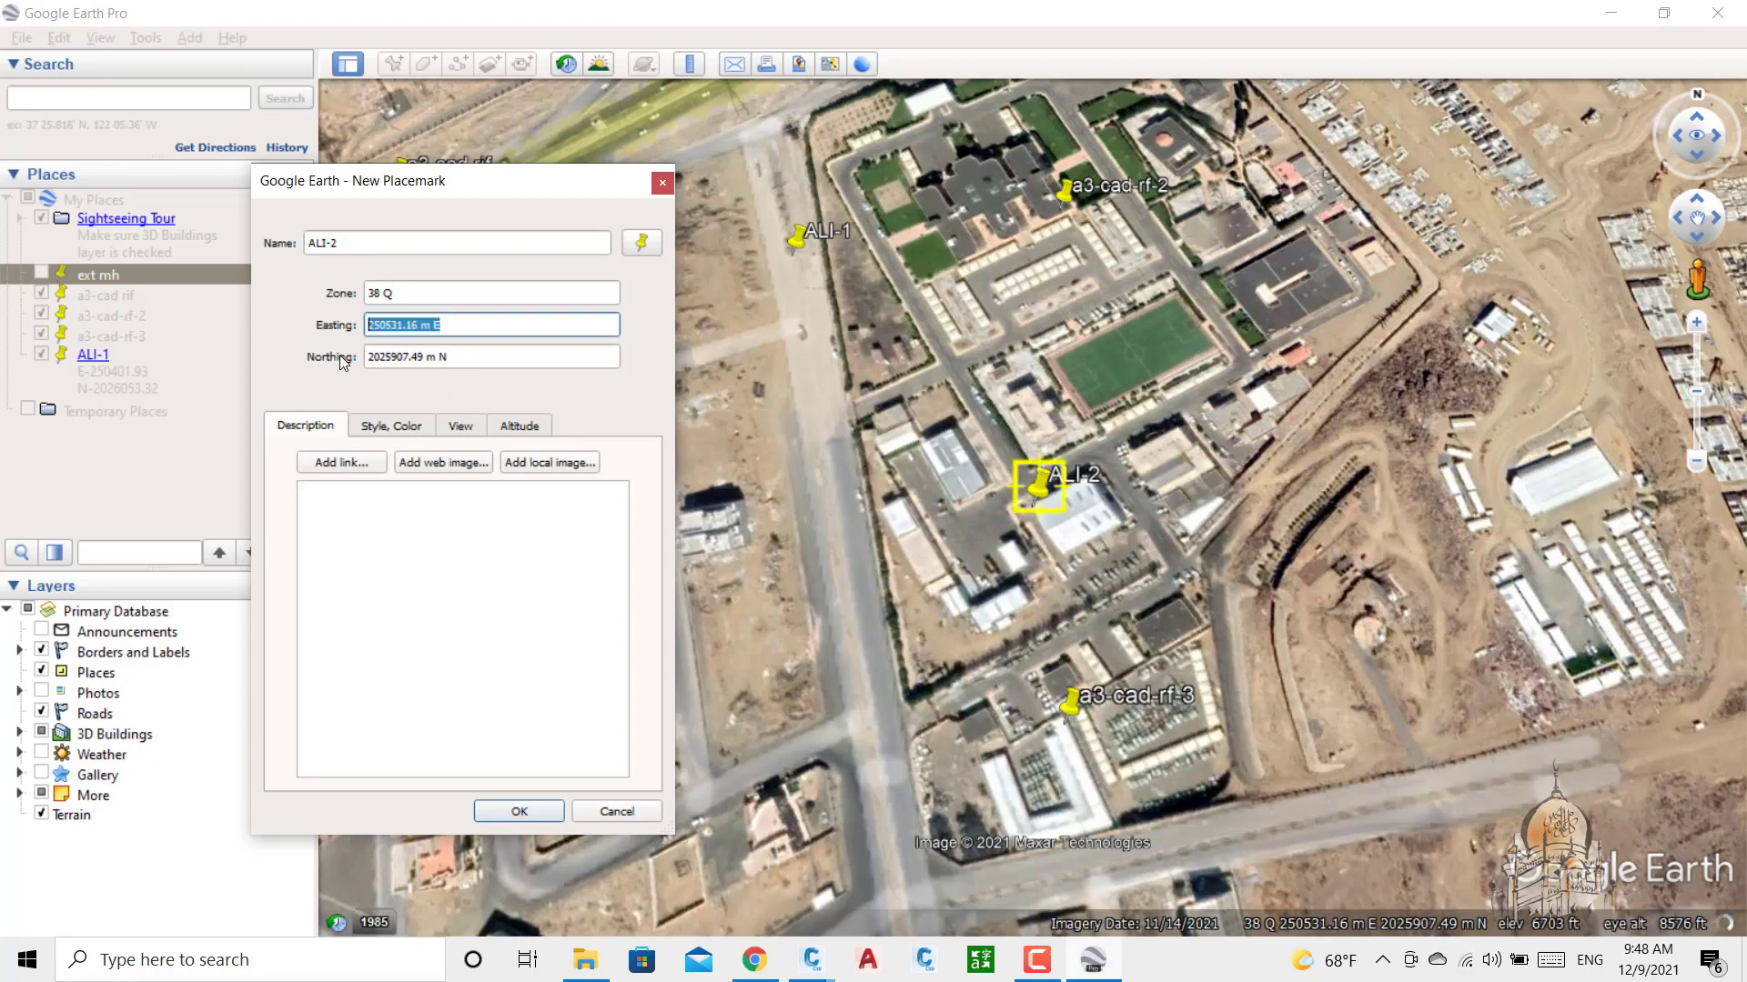
click(316, 501)
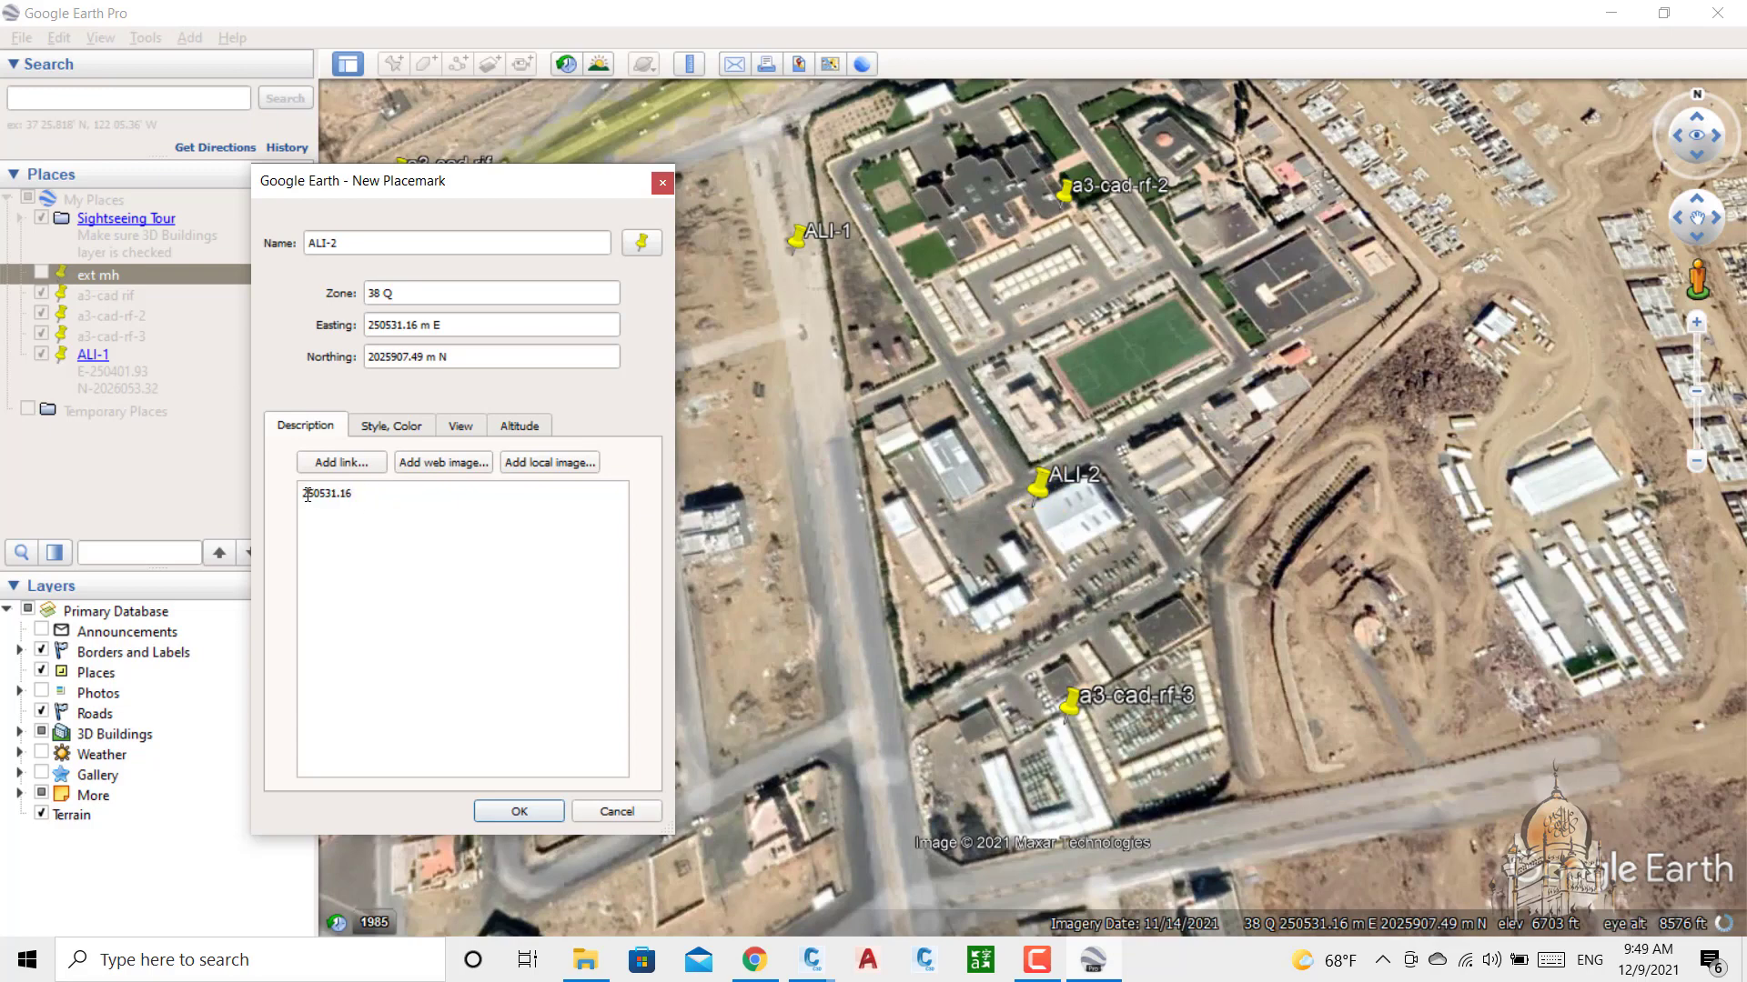
text(E-)
Step: Add the ALI-2 placemark's northing as a second description line reading "N-2025907.49"
drag(453, 359, 353, 380)
key(ctrl+c)
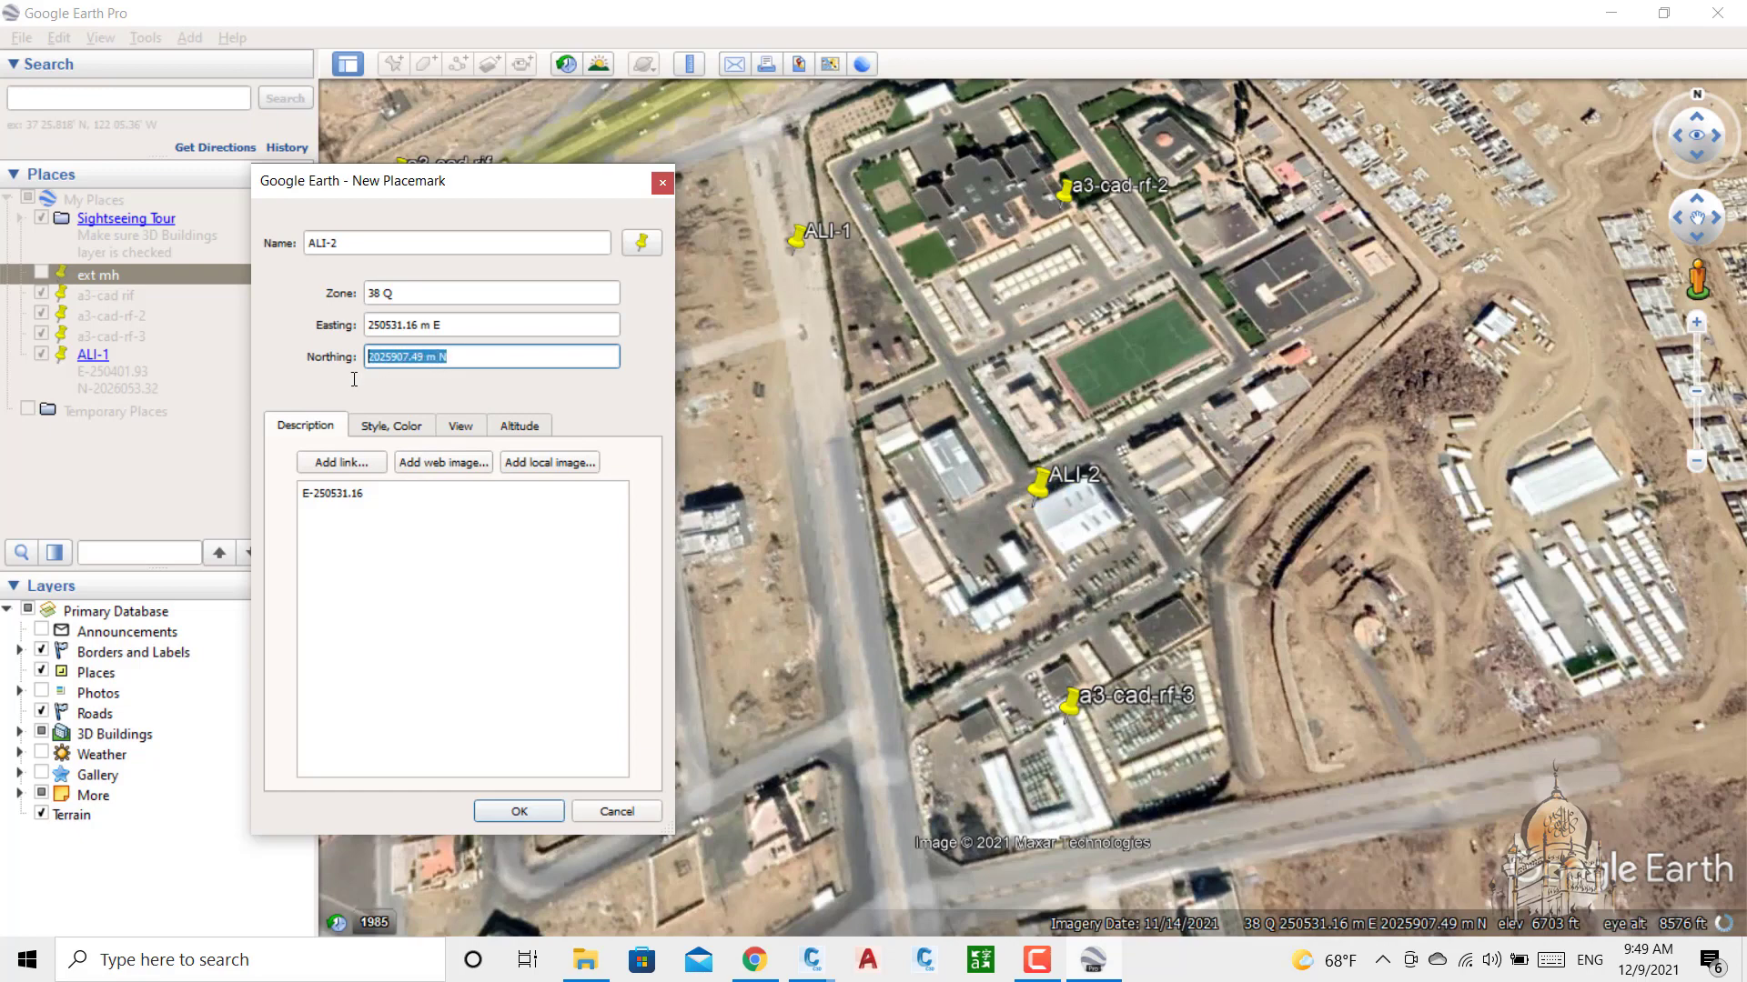
click(387, 493)
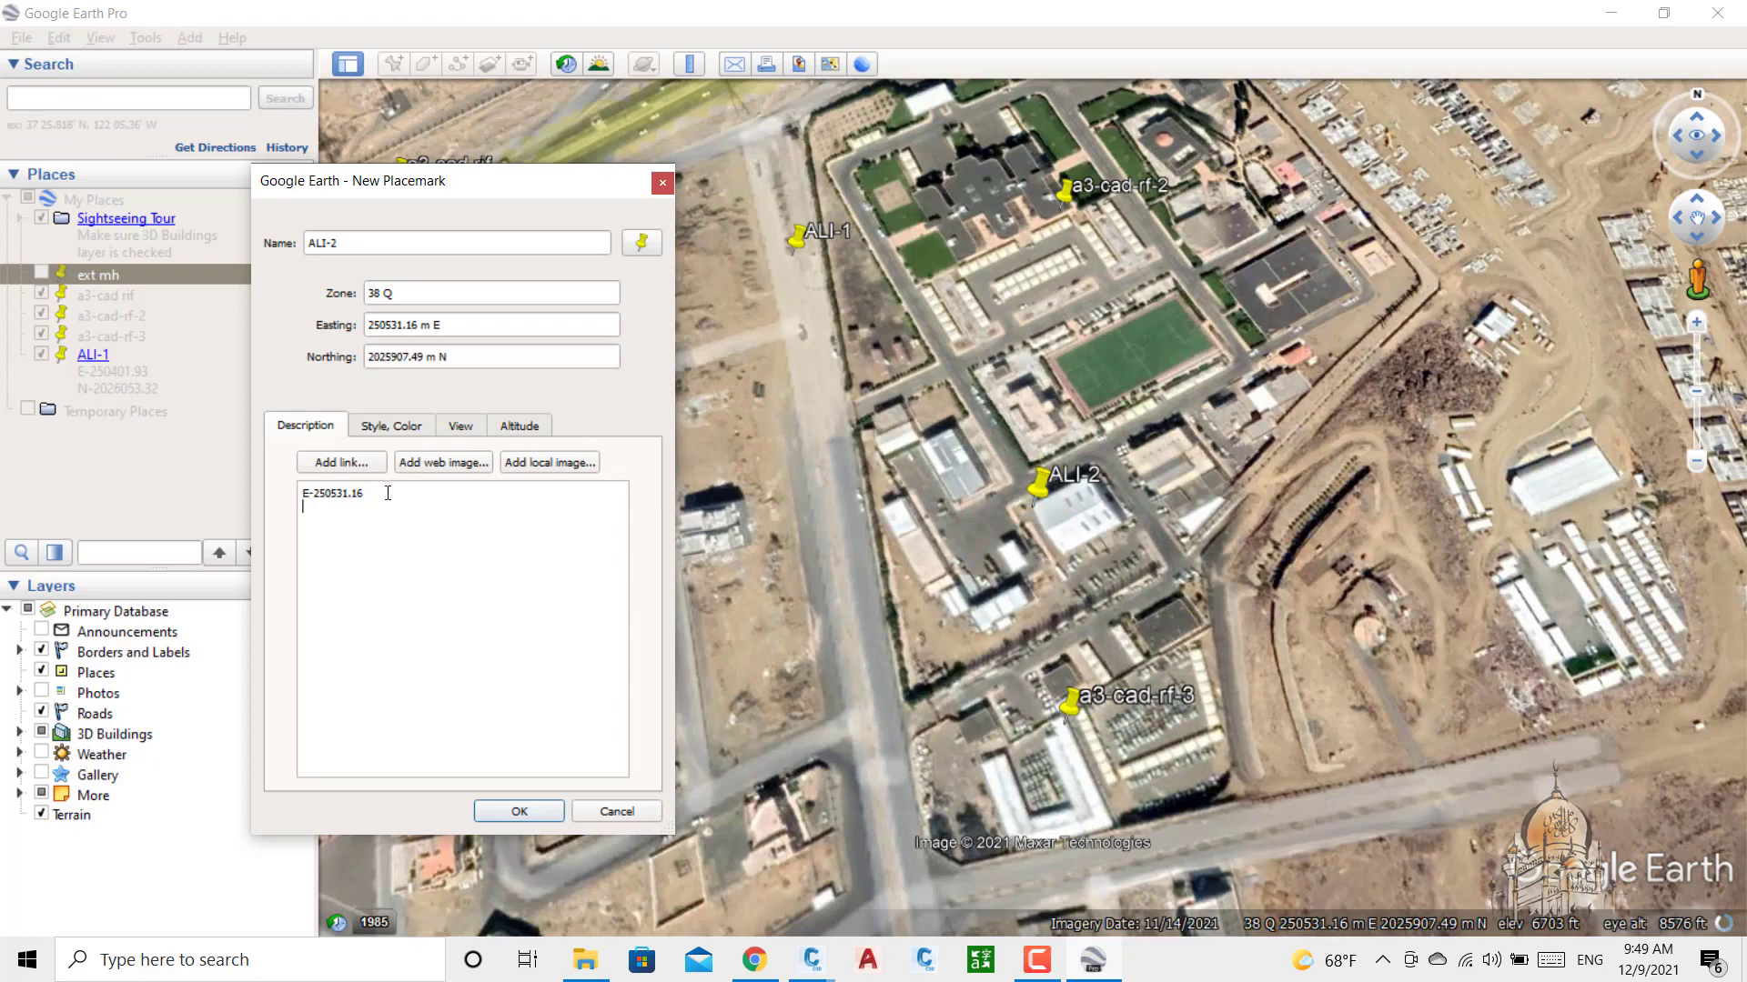
key(Return)
key(ctrl+v)
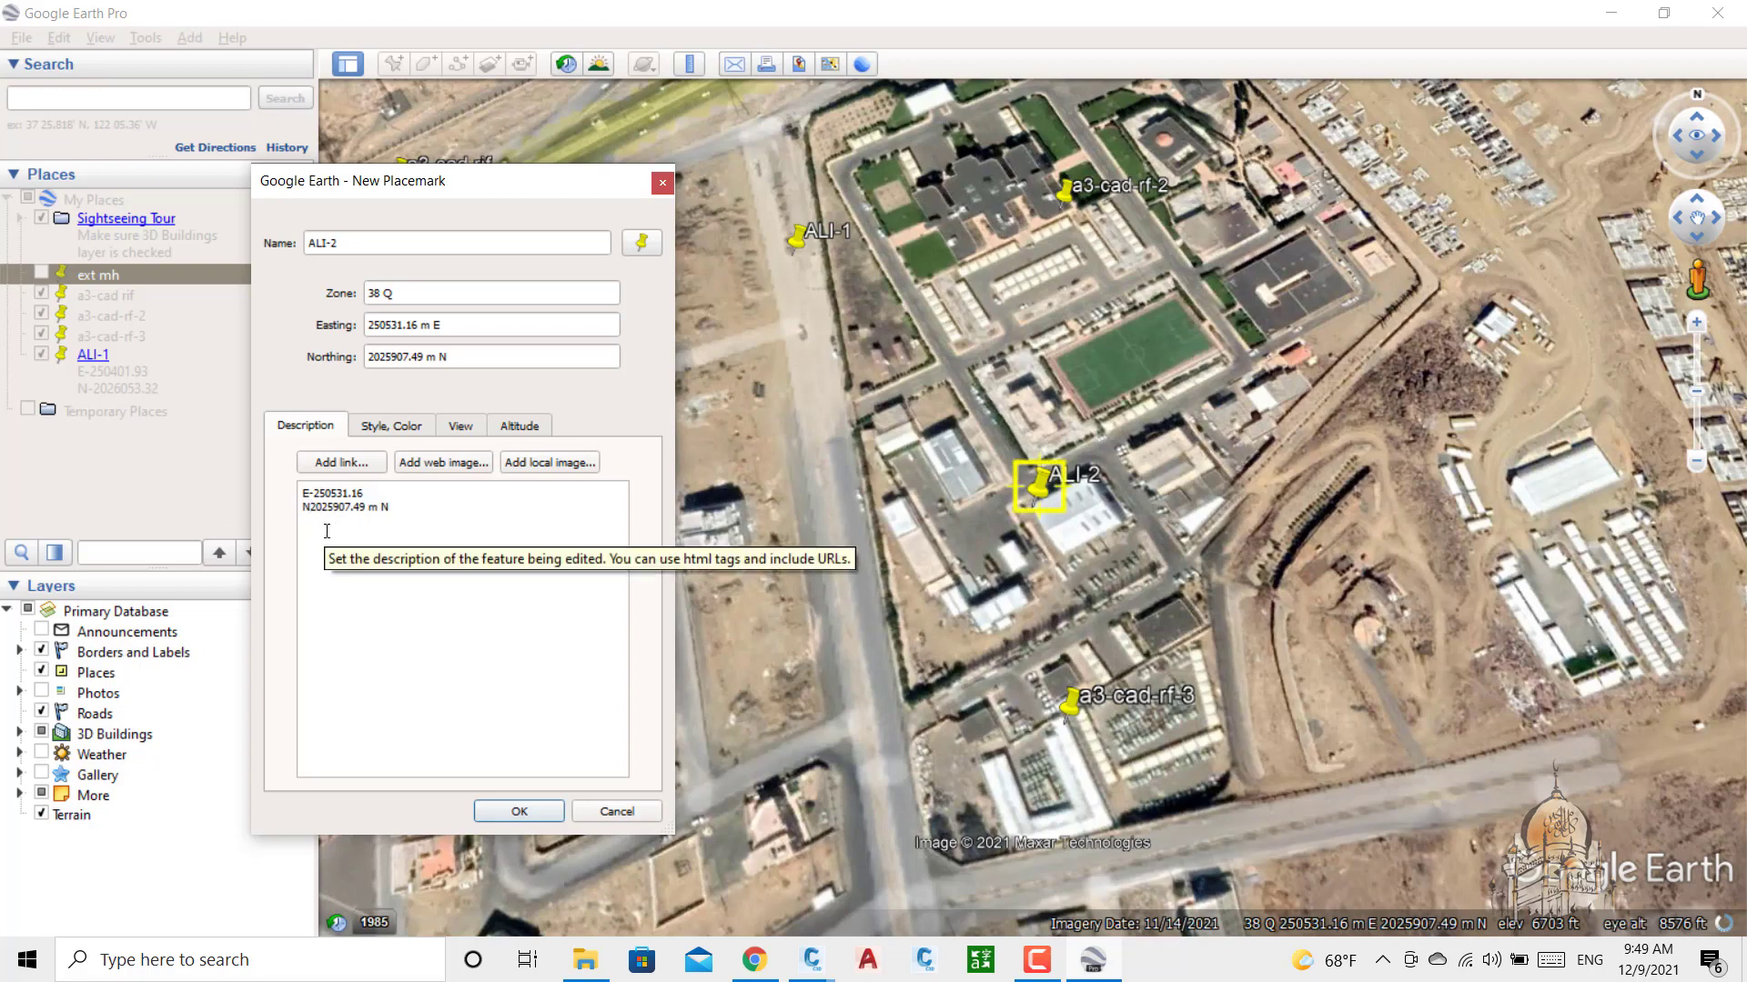
text(-)
drag(405, 506, 382, 507)
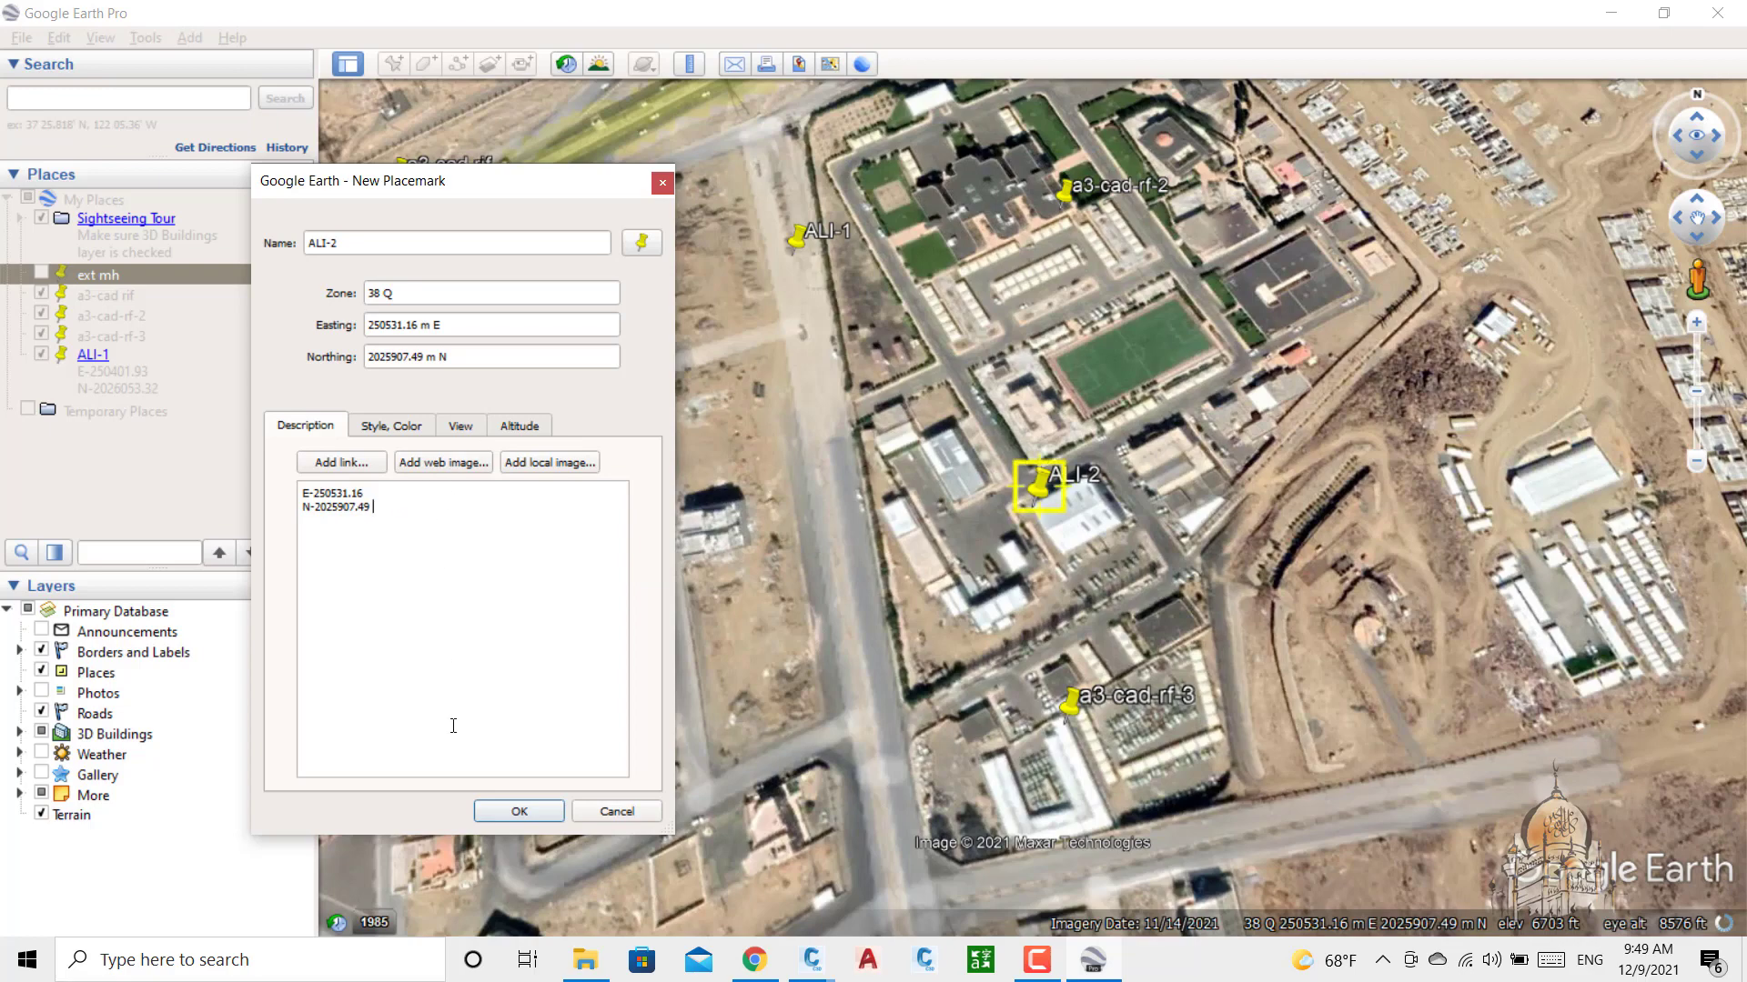
Step: Move ALI-2 onto the road junction west of a3-cad-rf-3, at about easting 250456 and northing 2025802, and save the placemark
click(1035, 492)
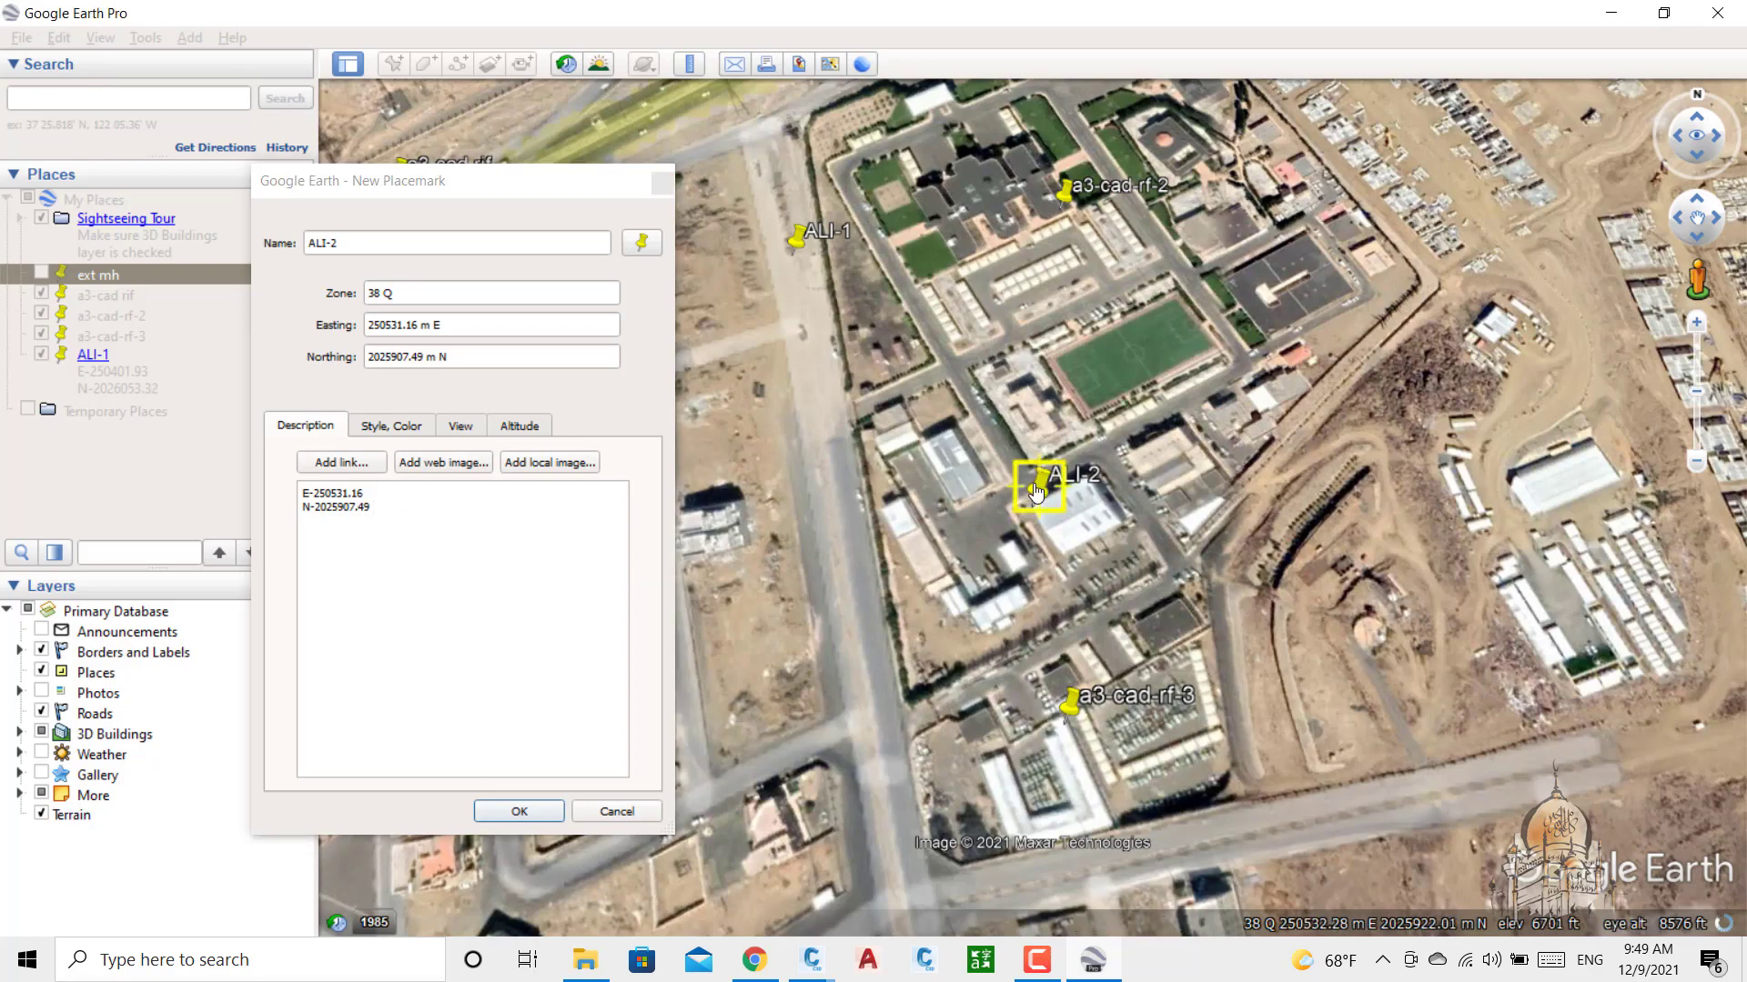
drag(1036, 492, 871, 711)
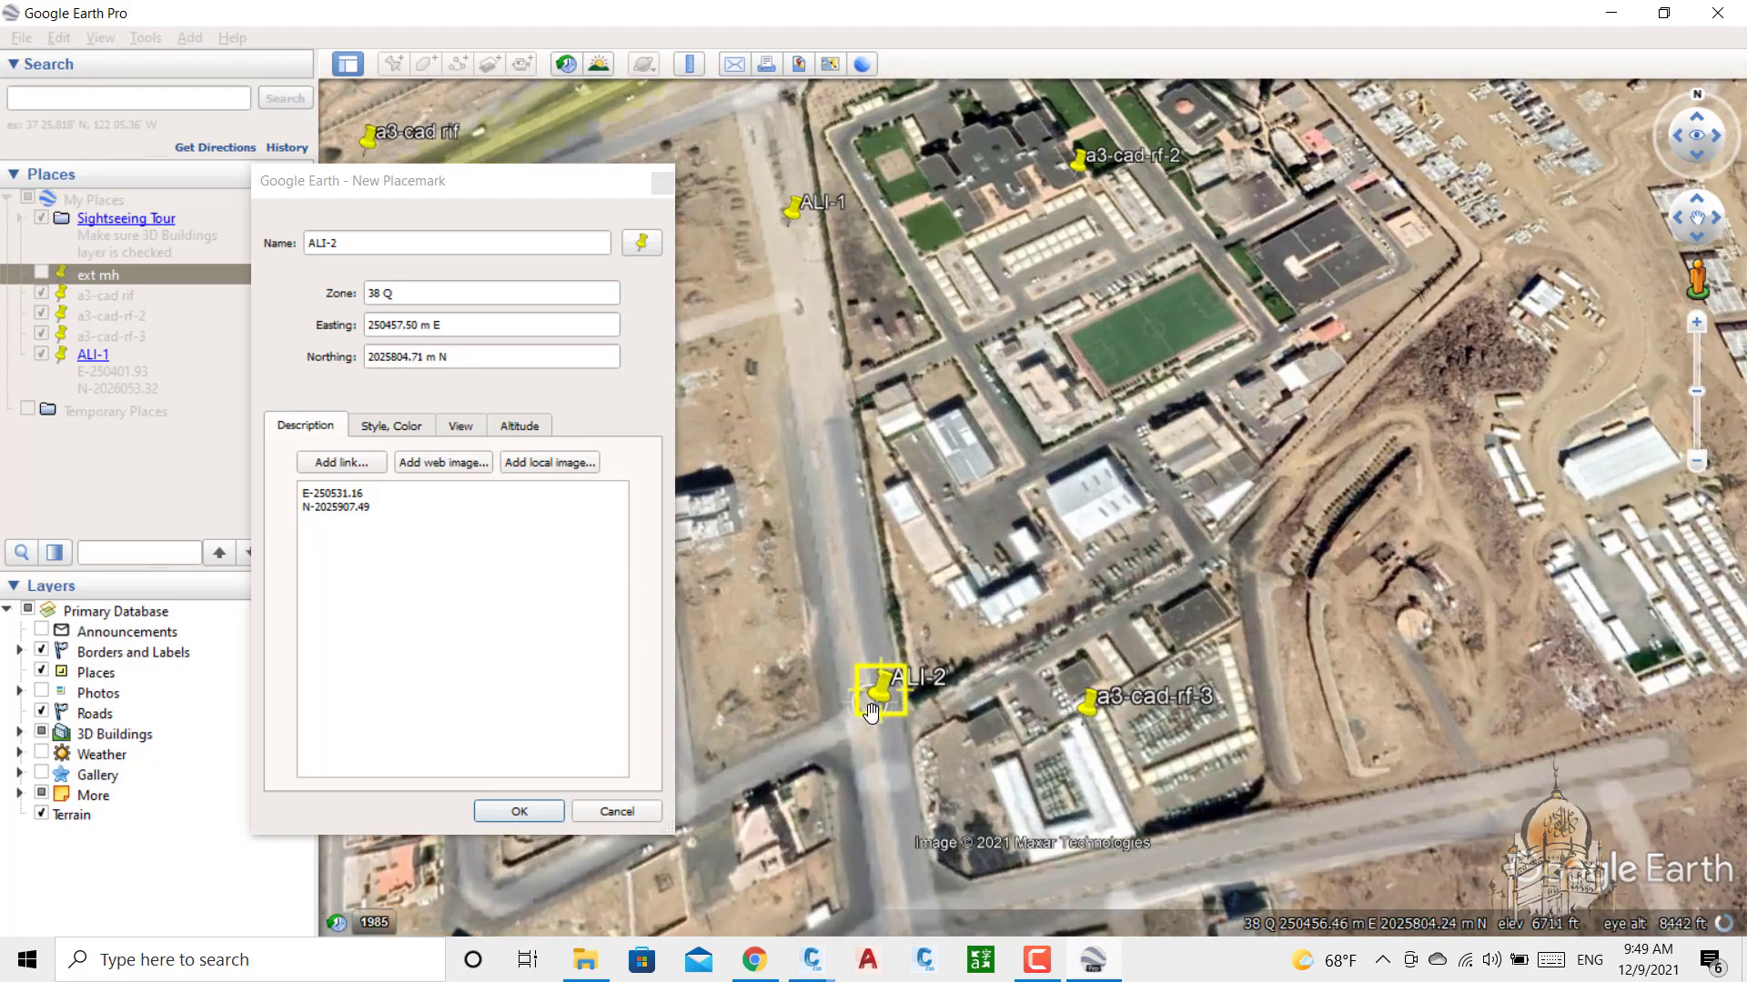
scroll(871, 712, up, 2)
scroll(877, 715, up, 2)
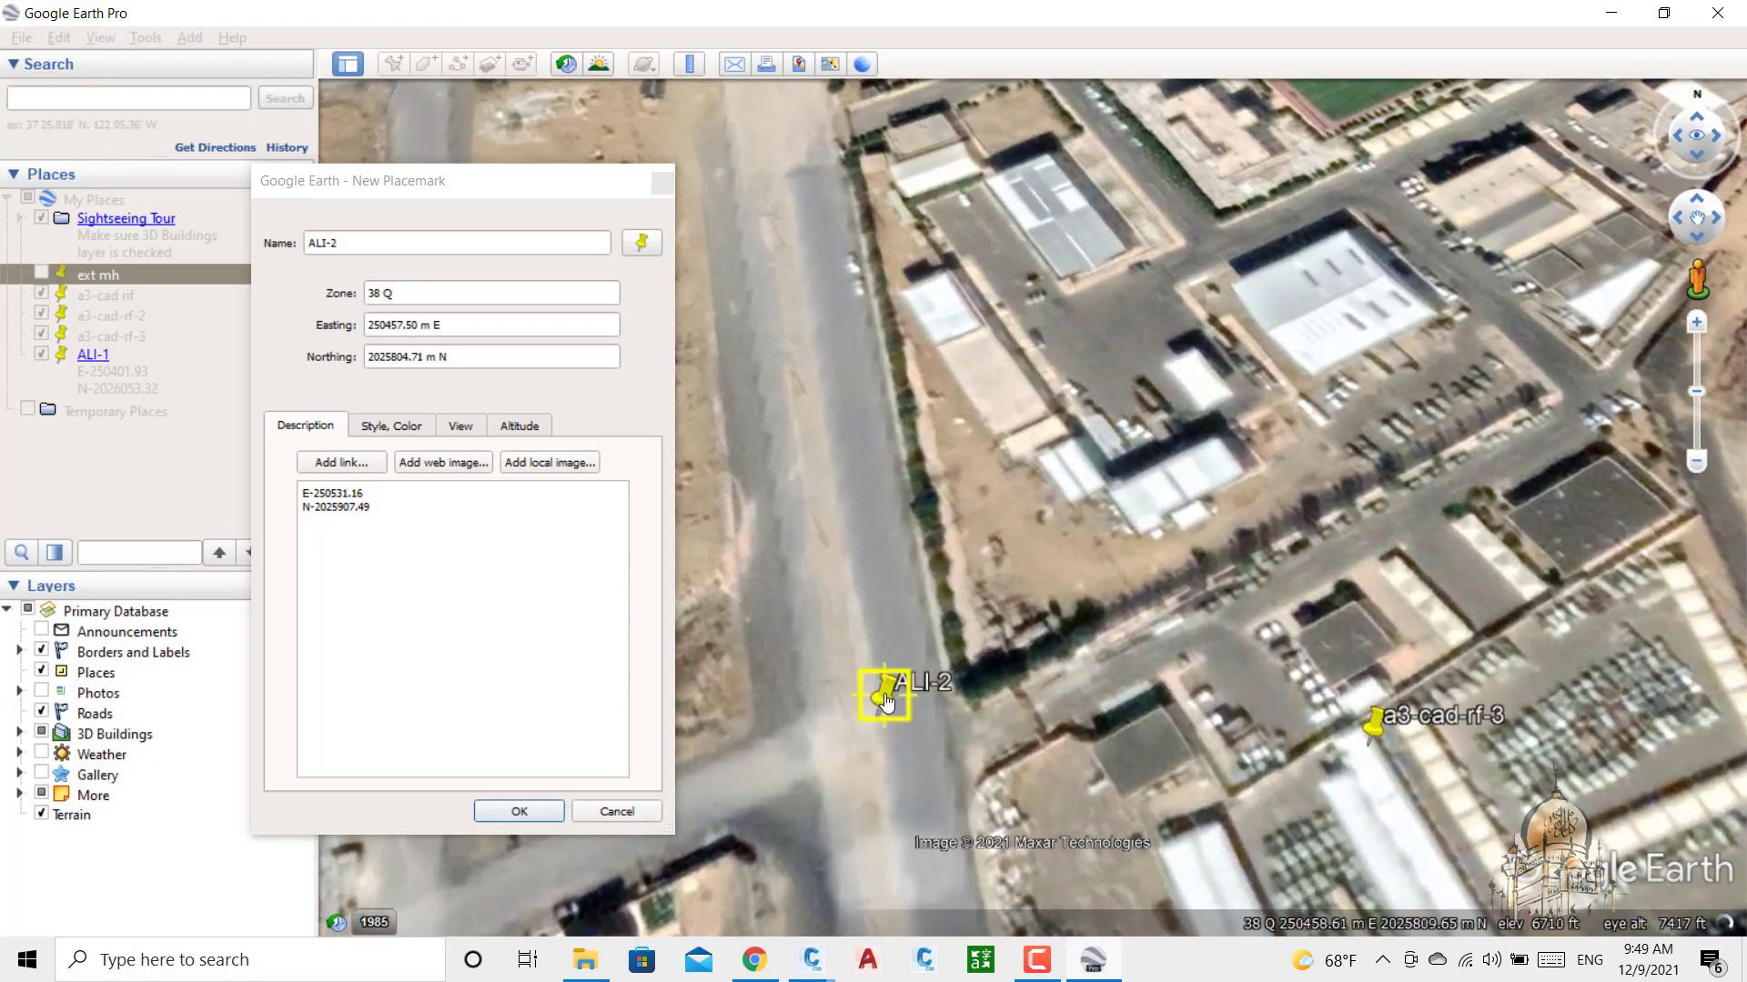
drag(879, 717, 867, 742)
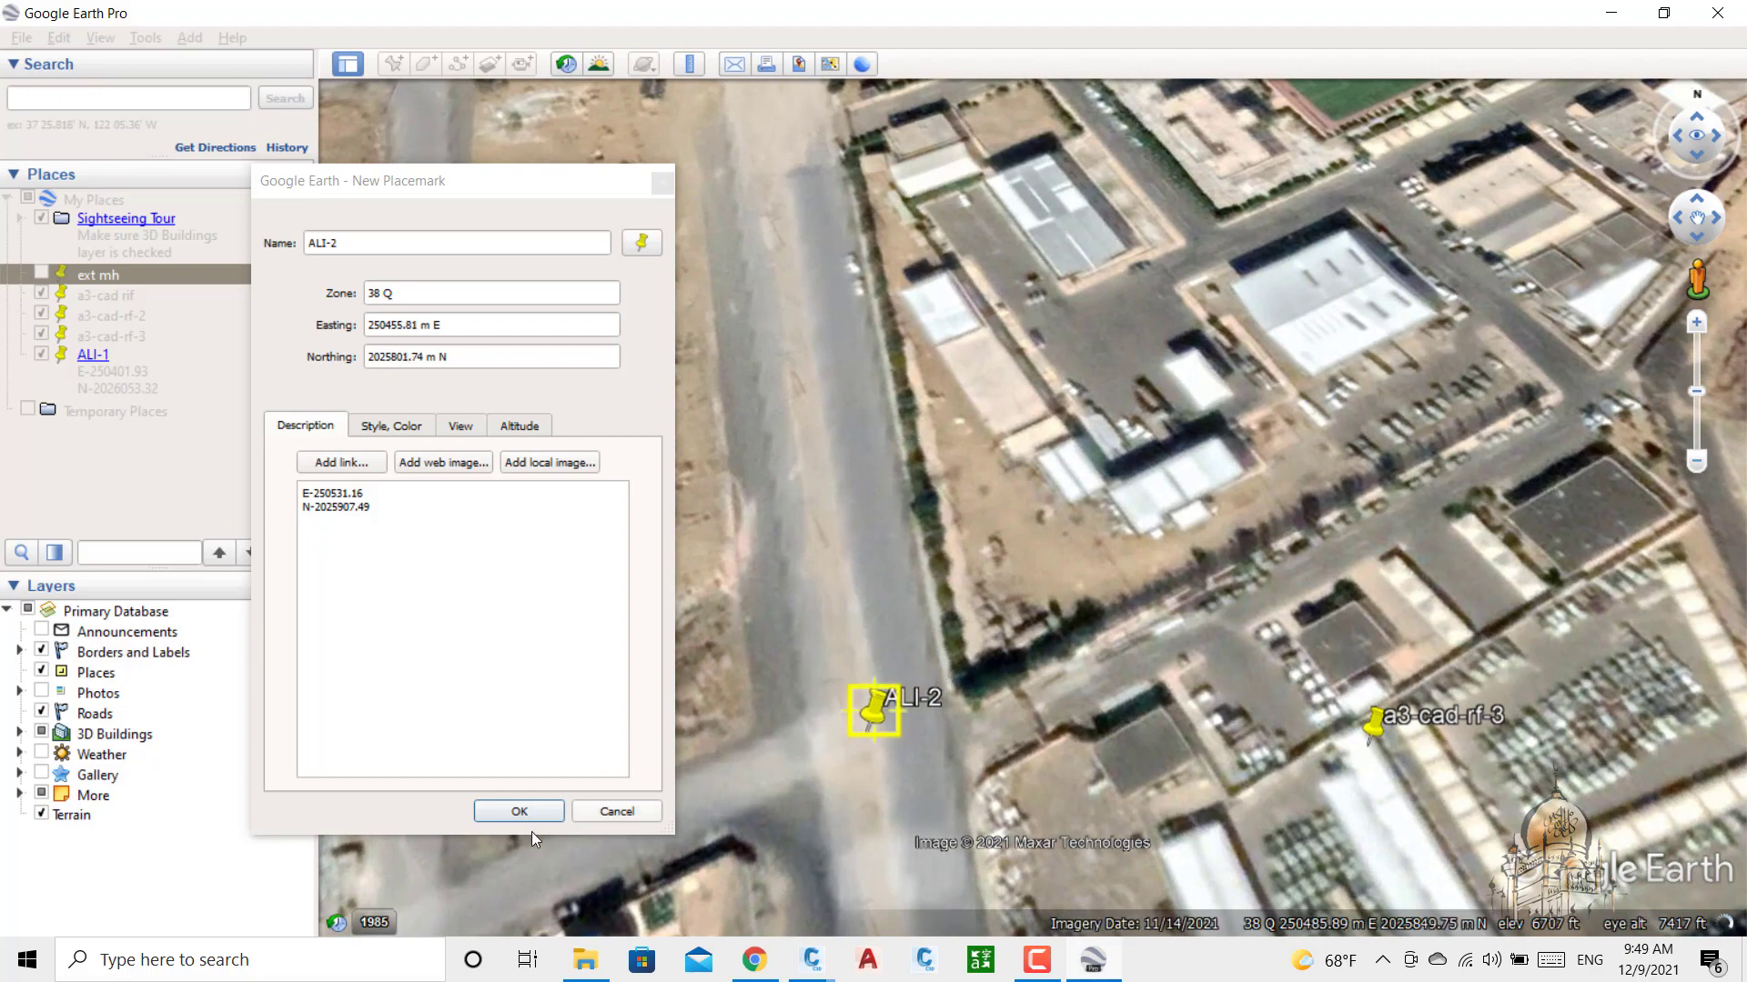
click(508, 804)
Step: Switch to the M-WORK-GOOGLE drawing in Civil 3D and examine how the A0 to A3 frames cover the pipe network
scroll(772, 674, down, 3)
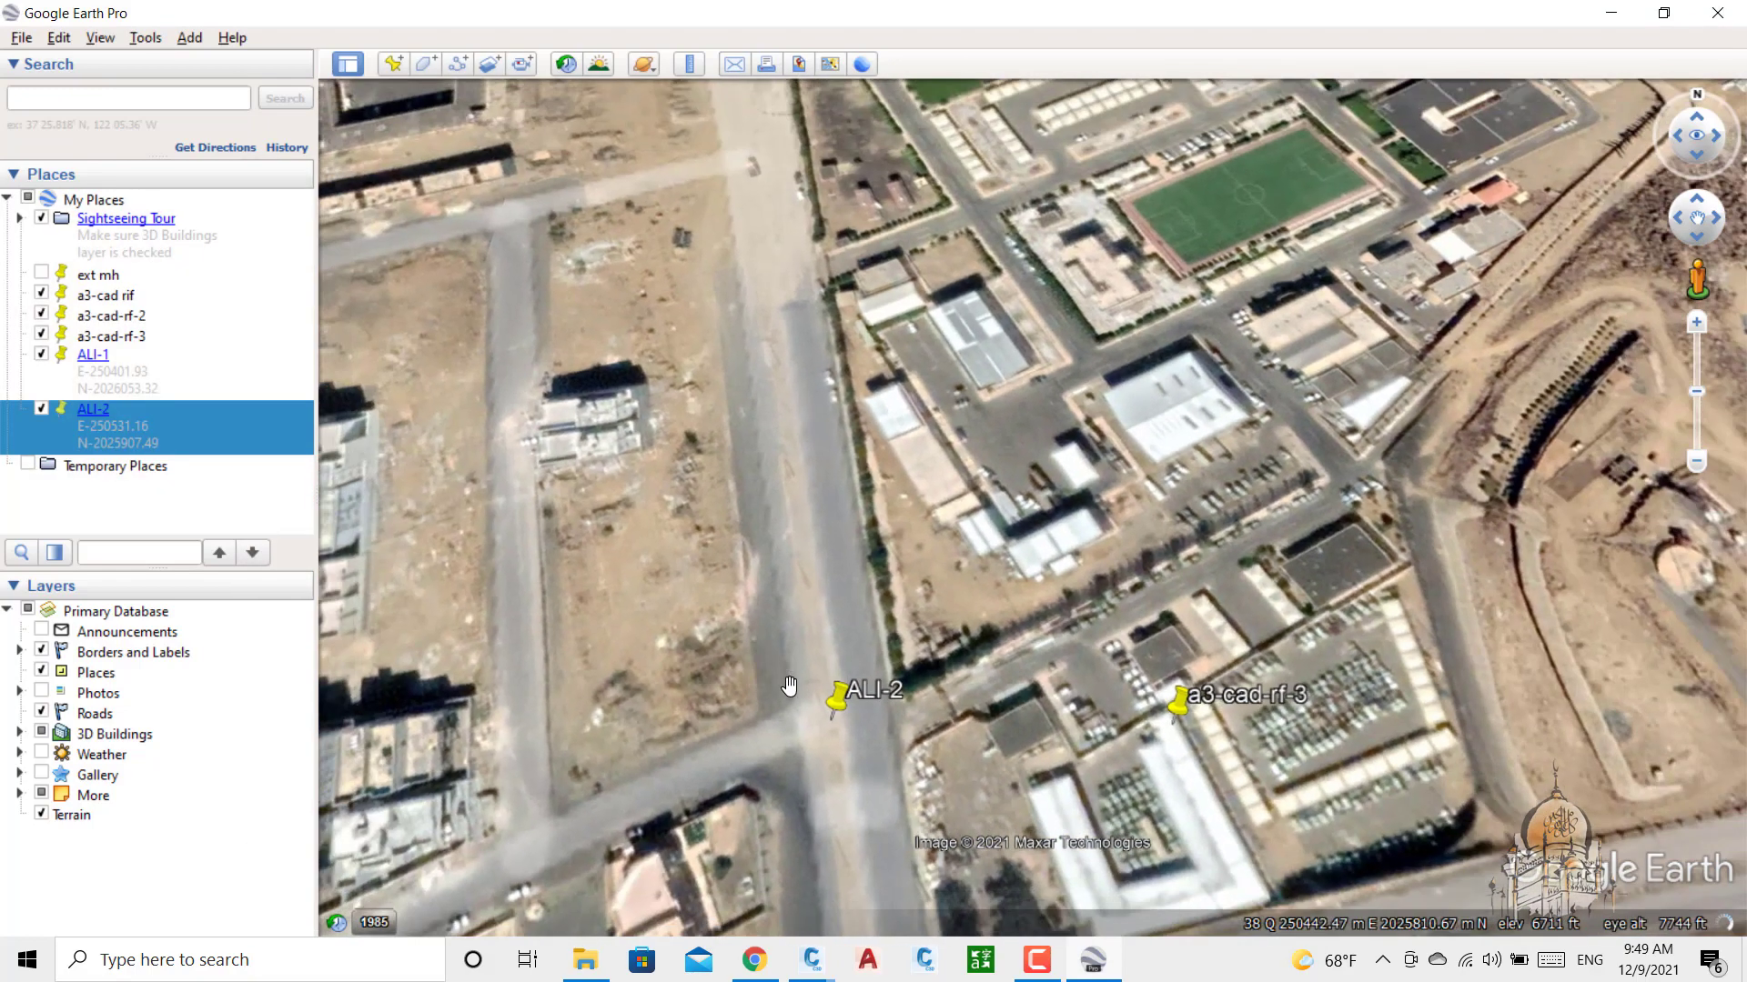
scroll(853, 455, down, 3)
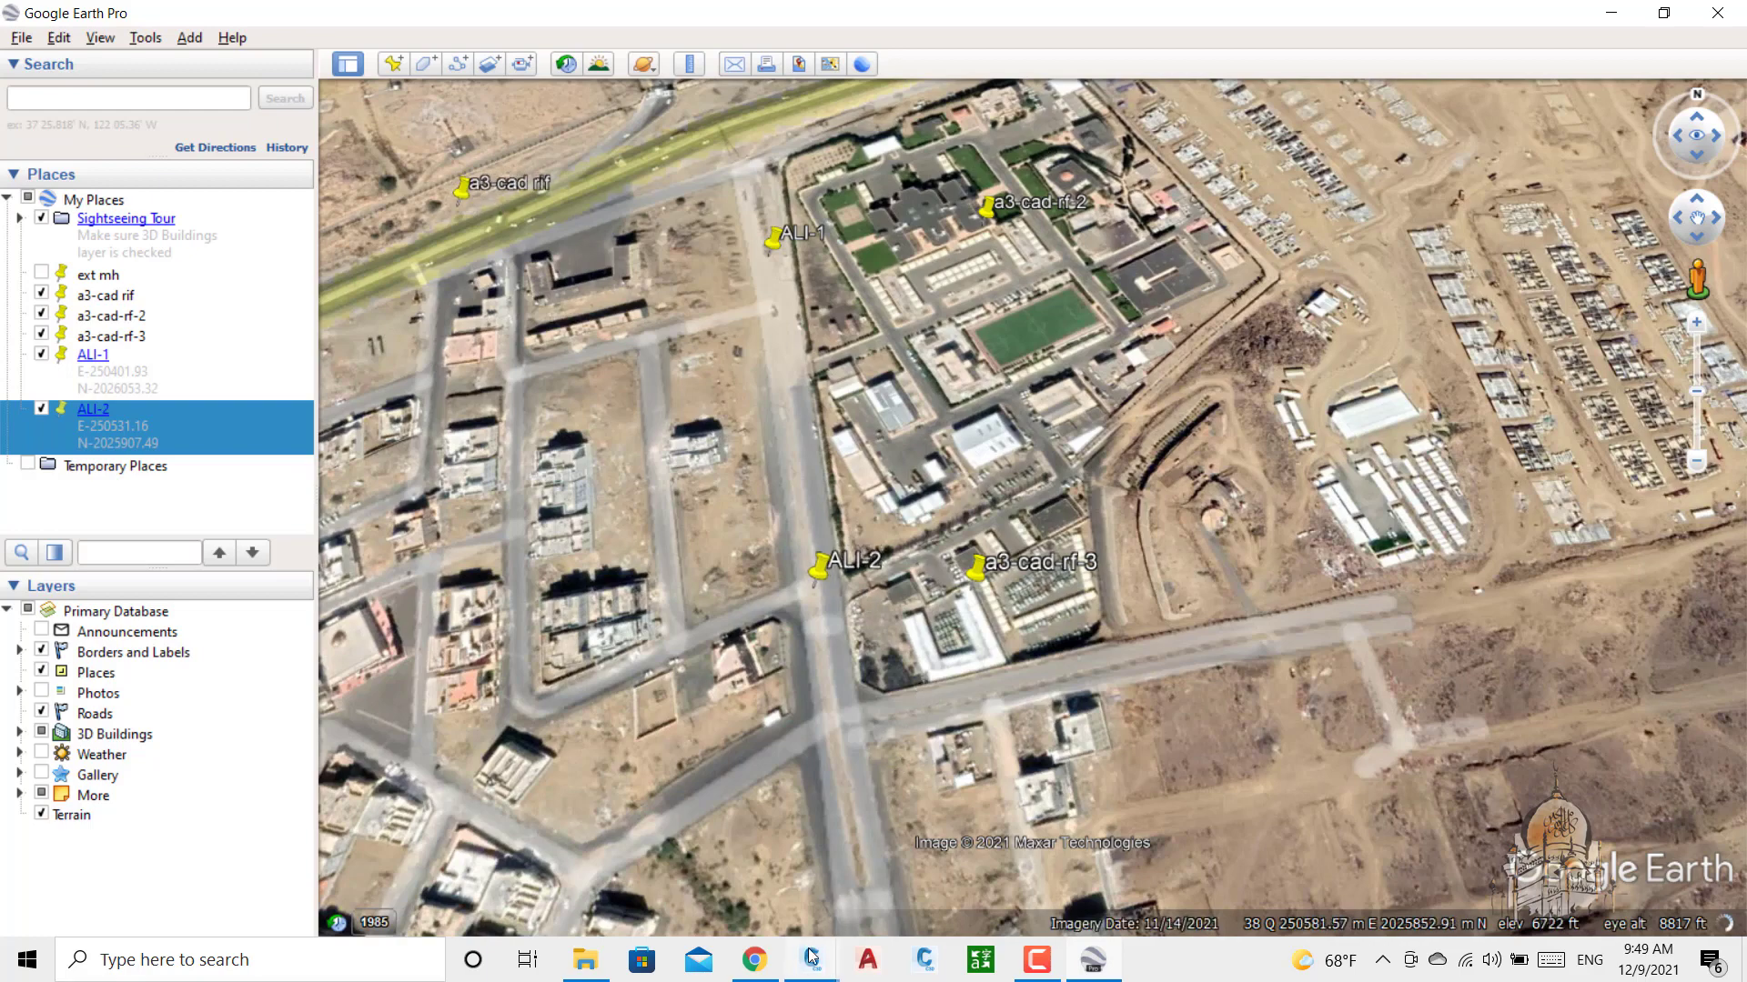
mouse_move(811, 955)
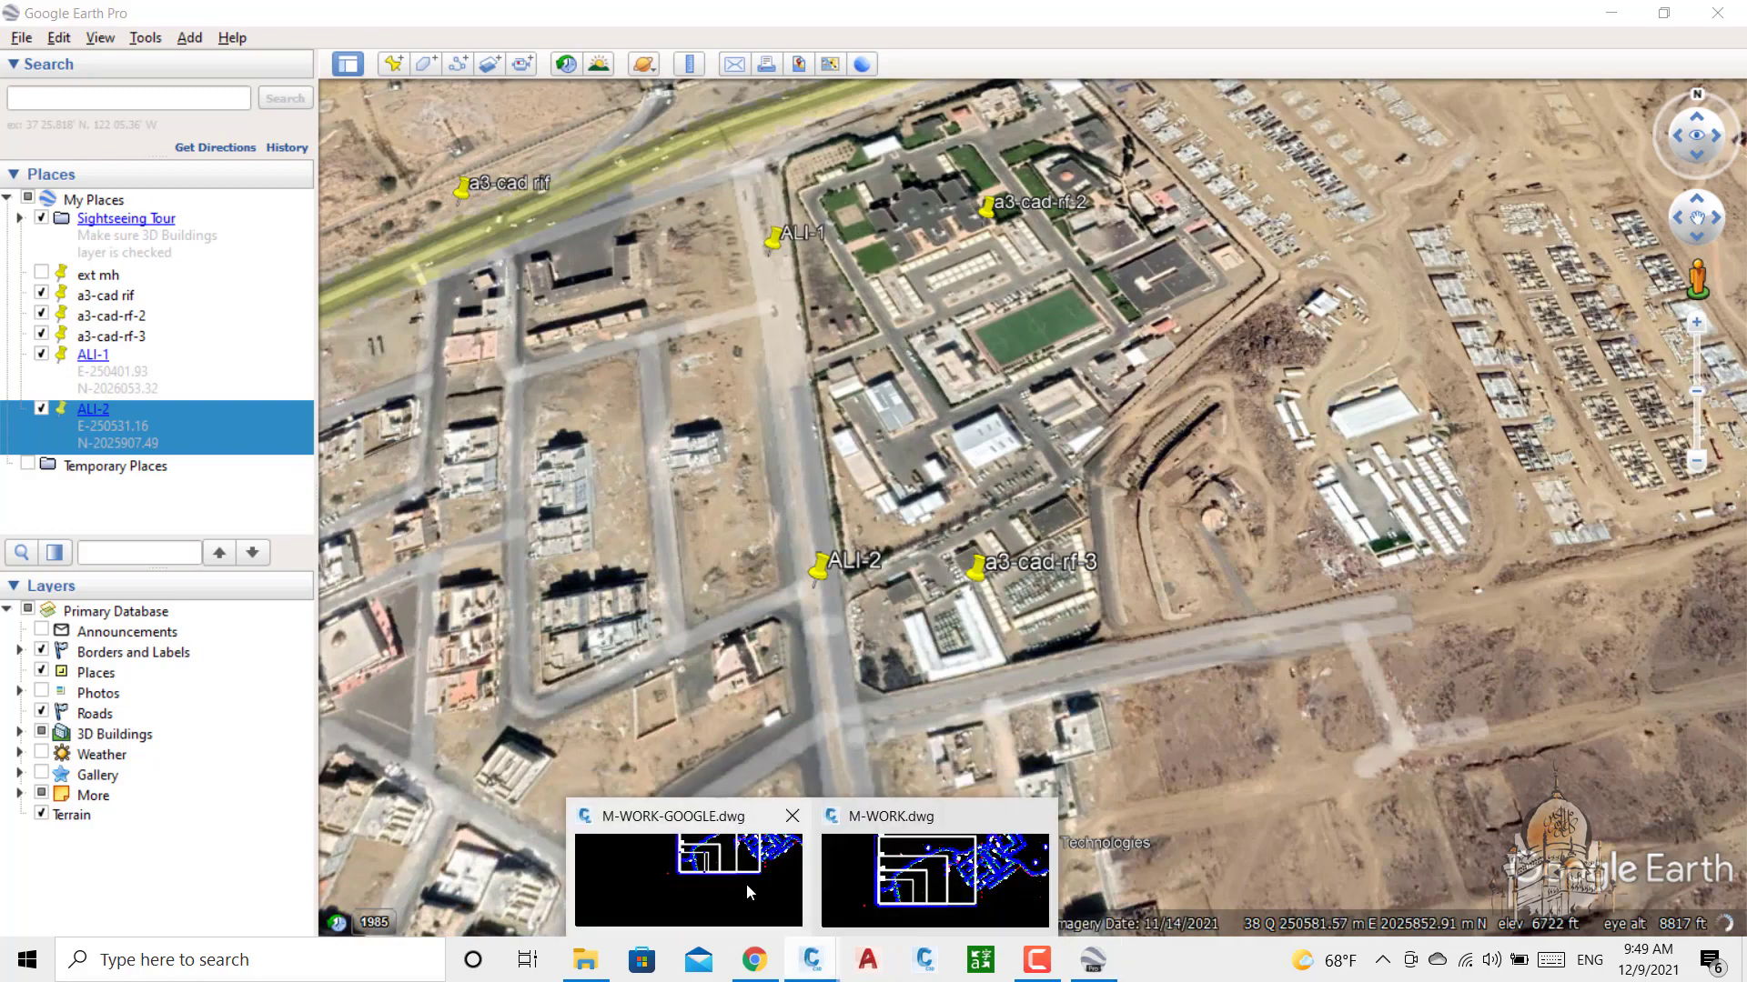
click(746, 891)
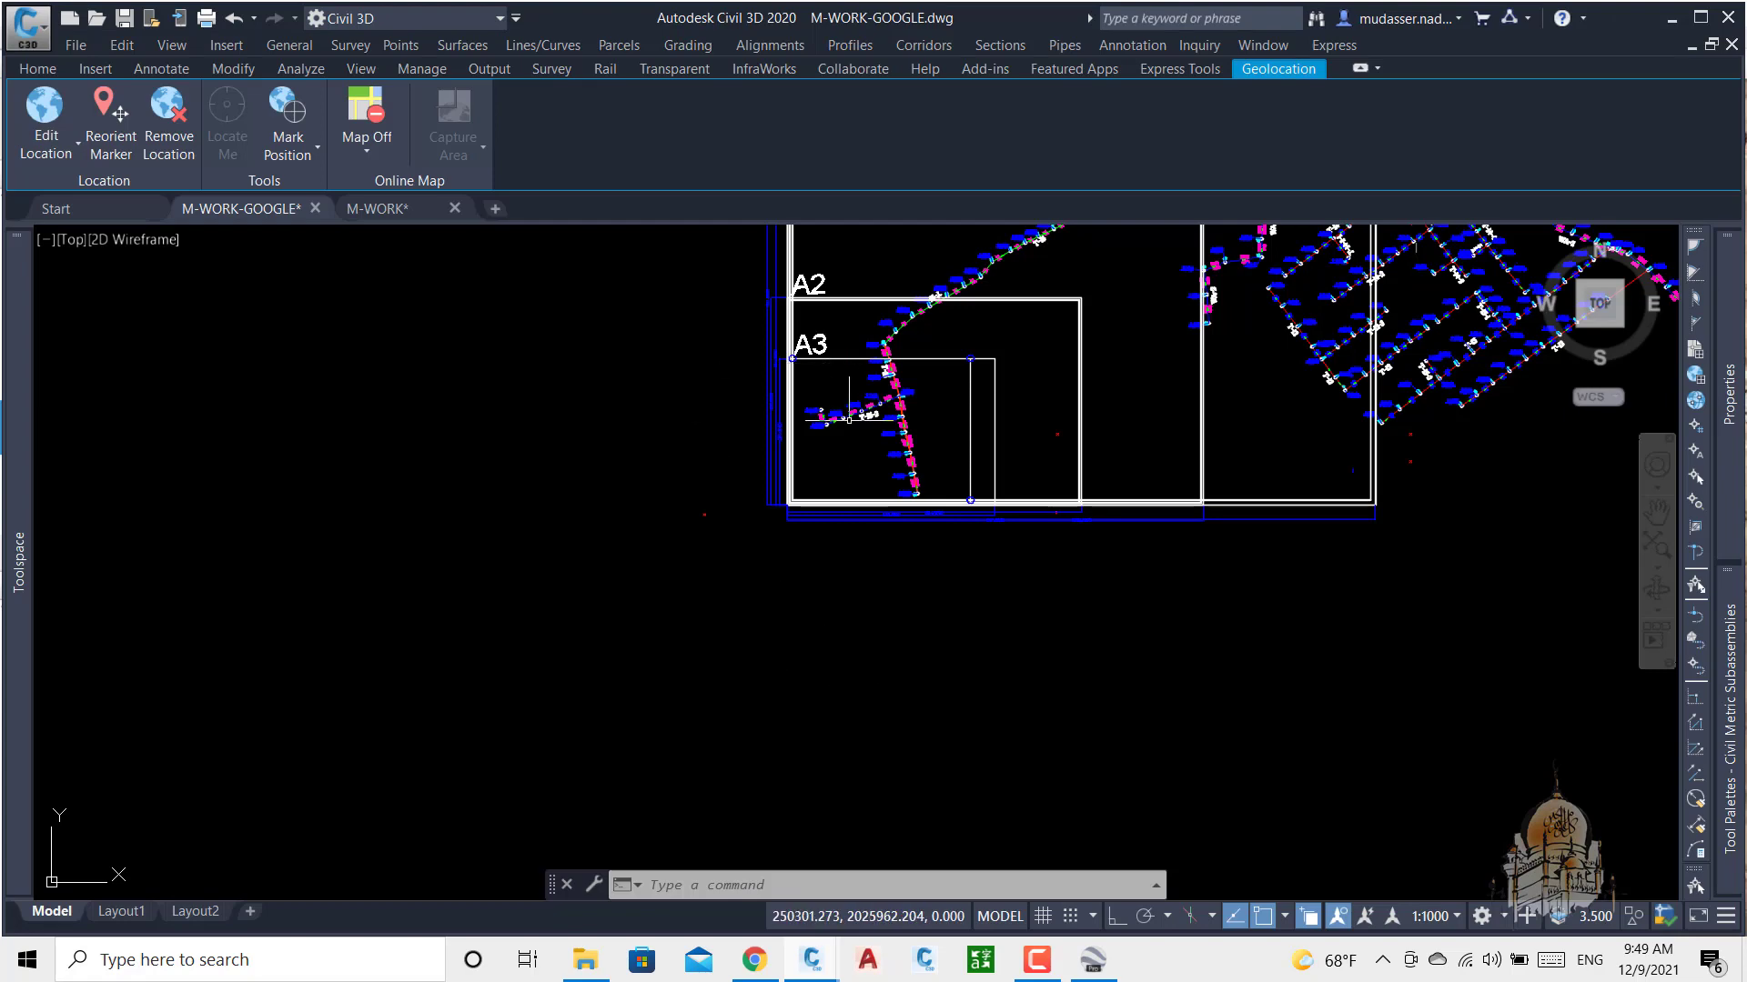
scroll(849, 420, down, 2)
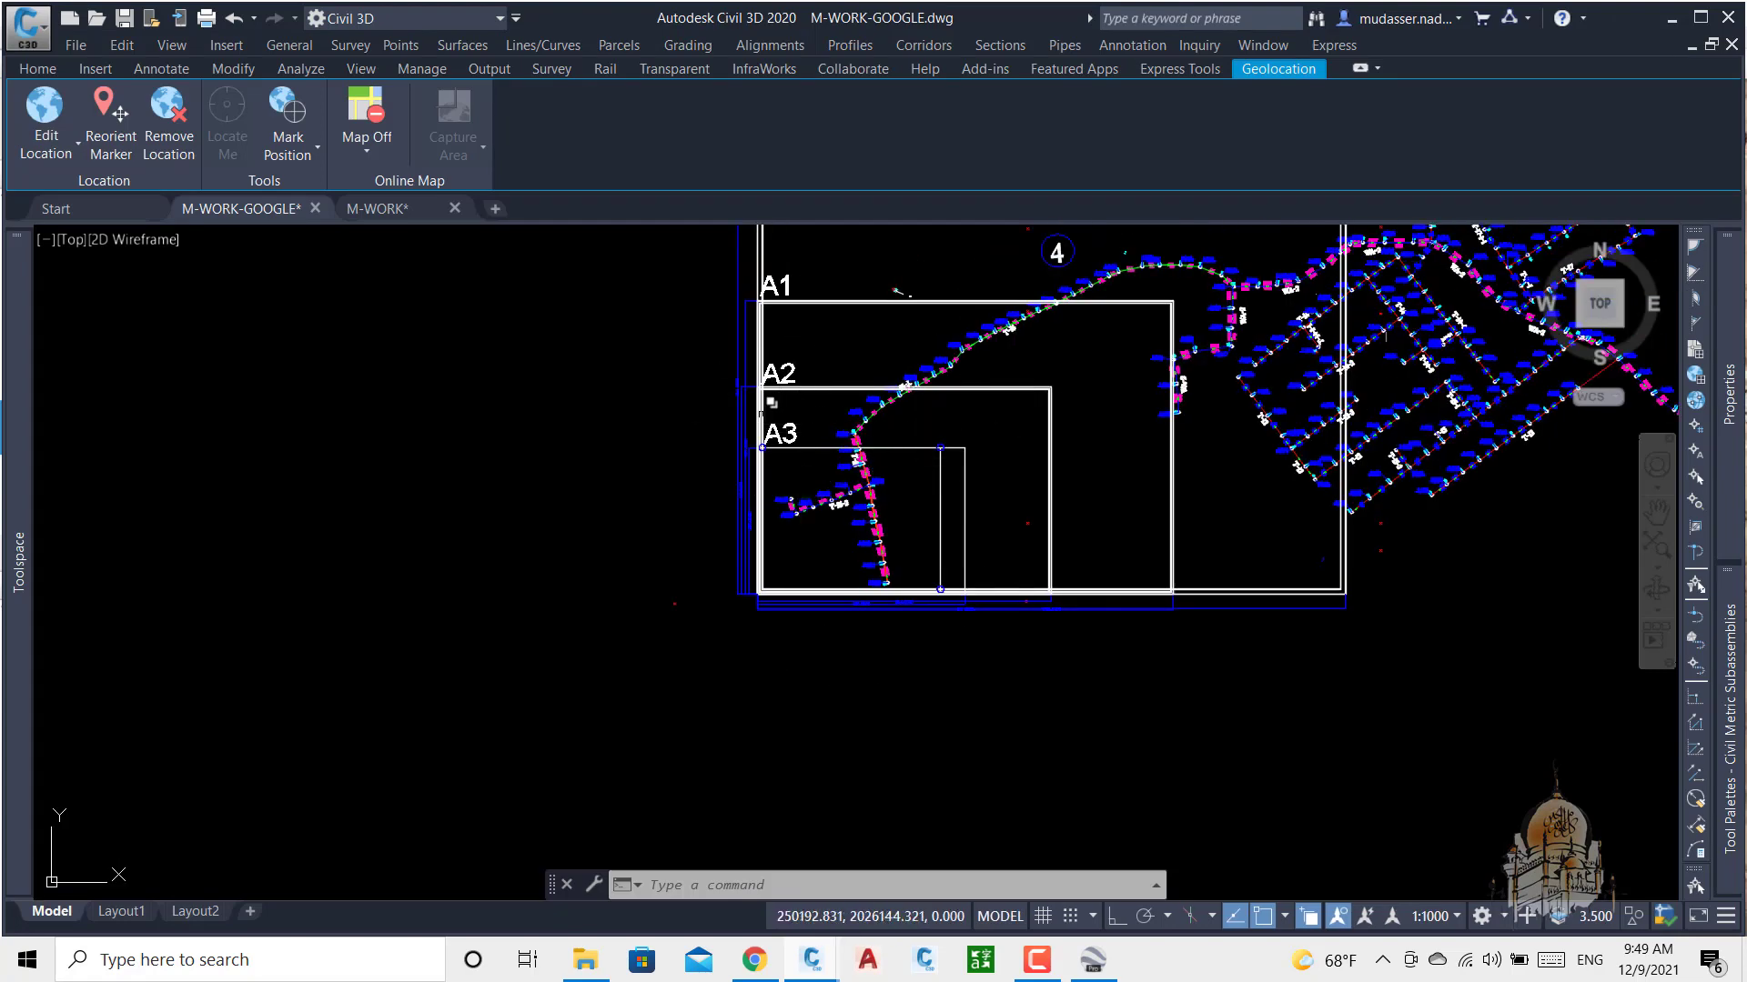
scroll(764, 405, up, 5)
scroll(1006, 373, down, 5)
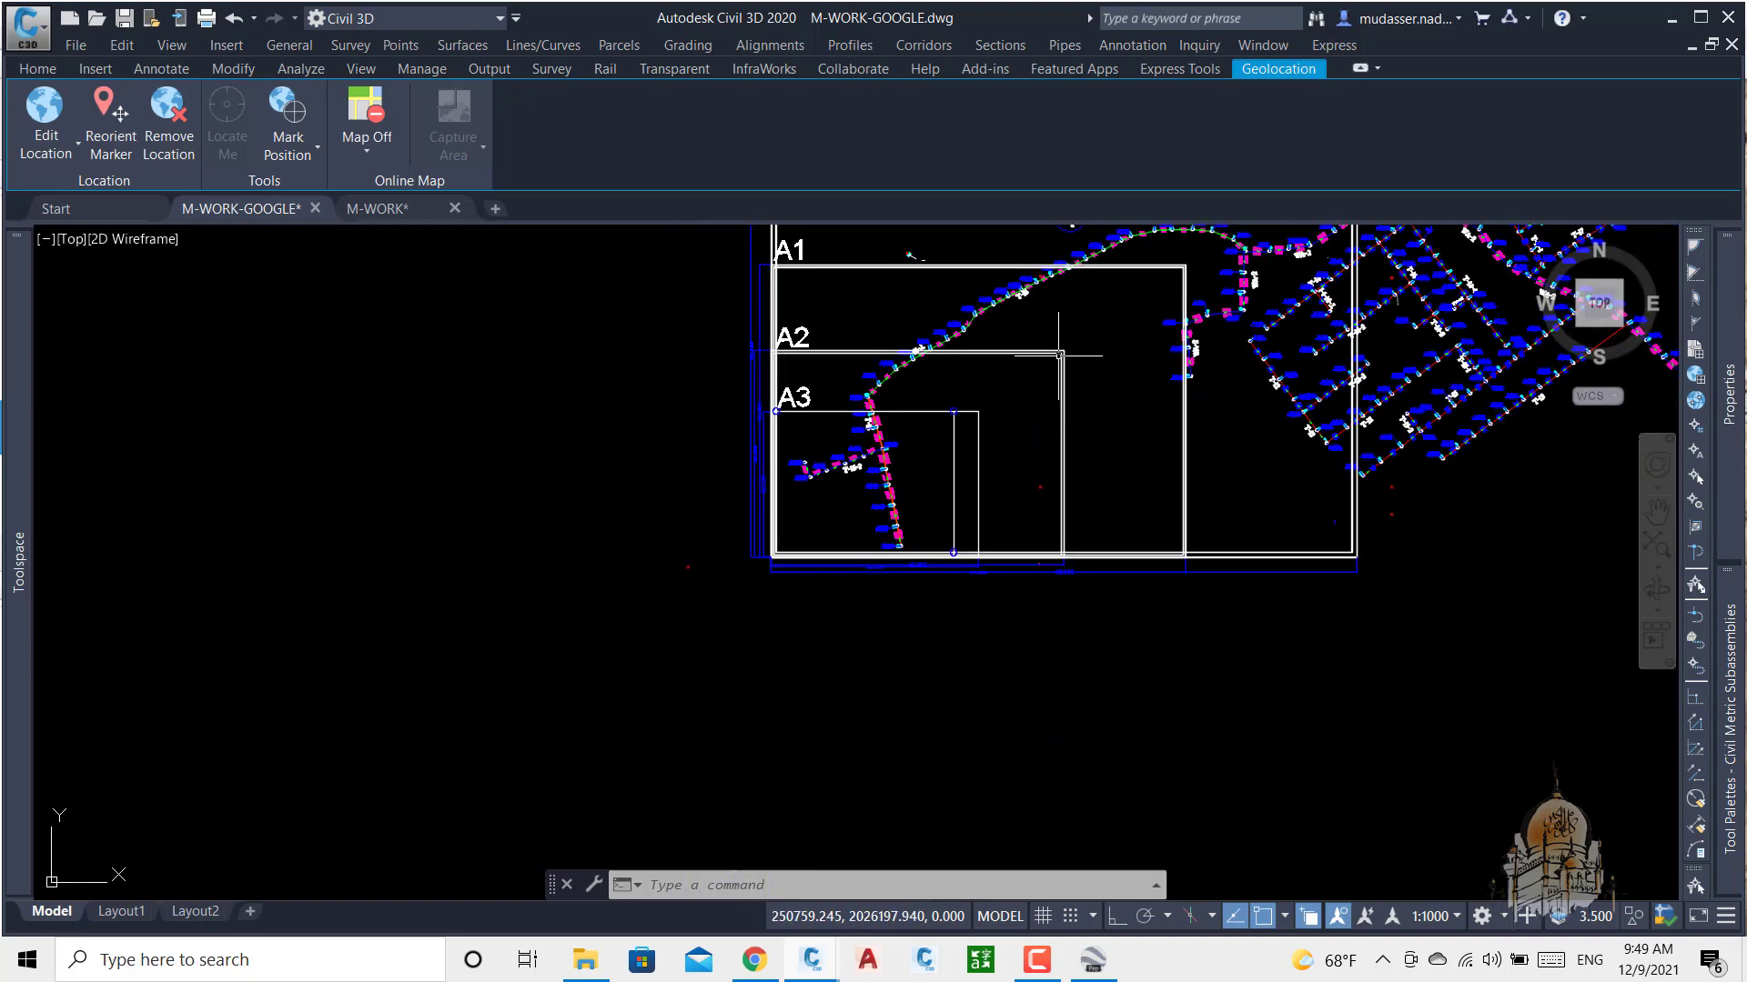
middle_drag(991, 429, 937, 636)
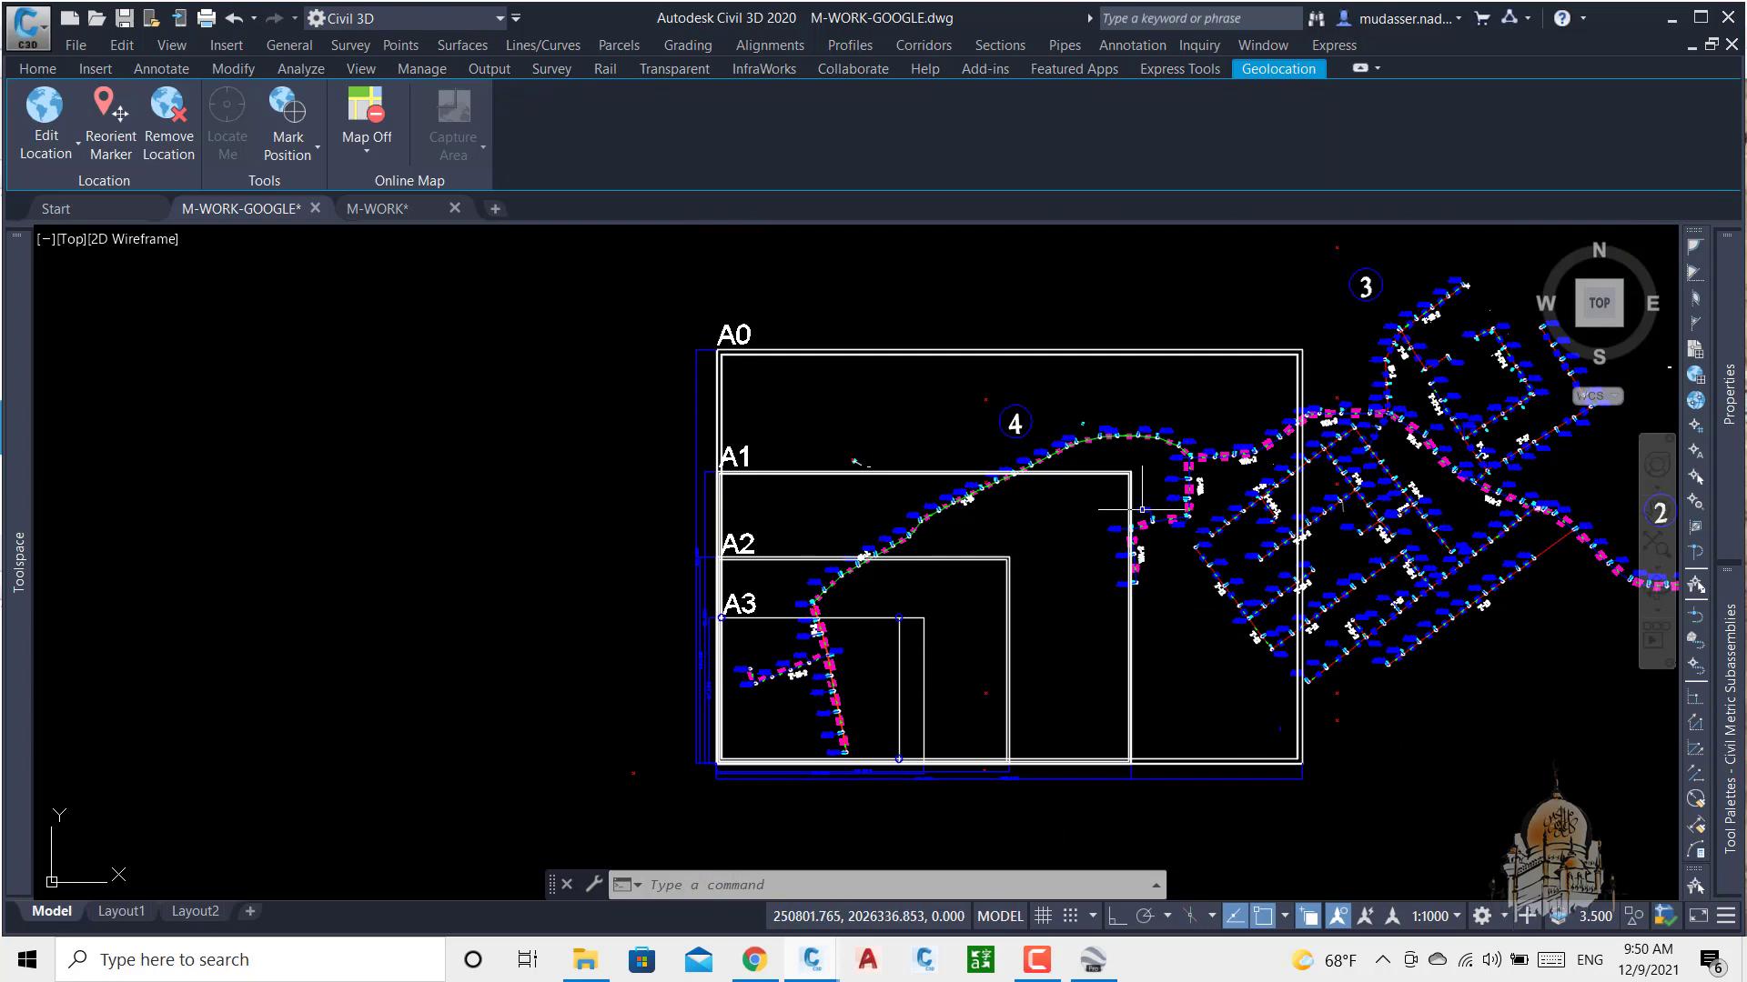
middle_drag(1141, 520, 890, 446)
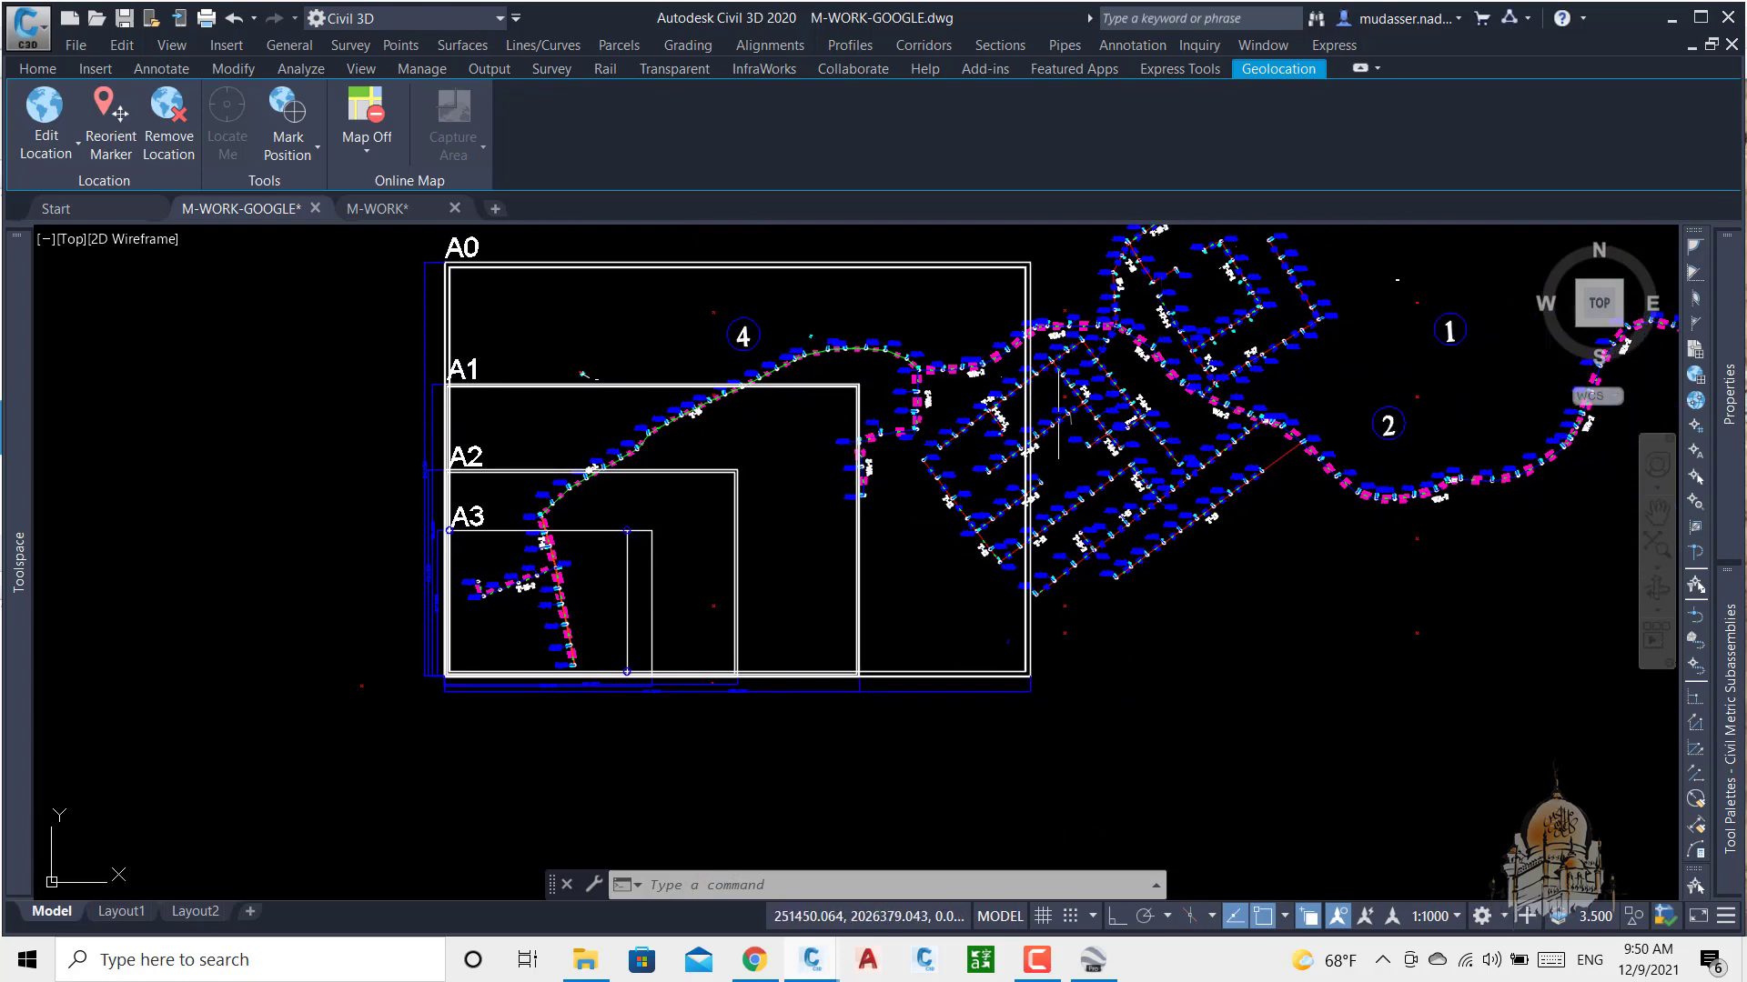
middle_drag(1187, 575, 963, 611)
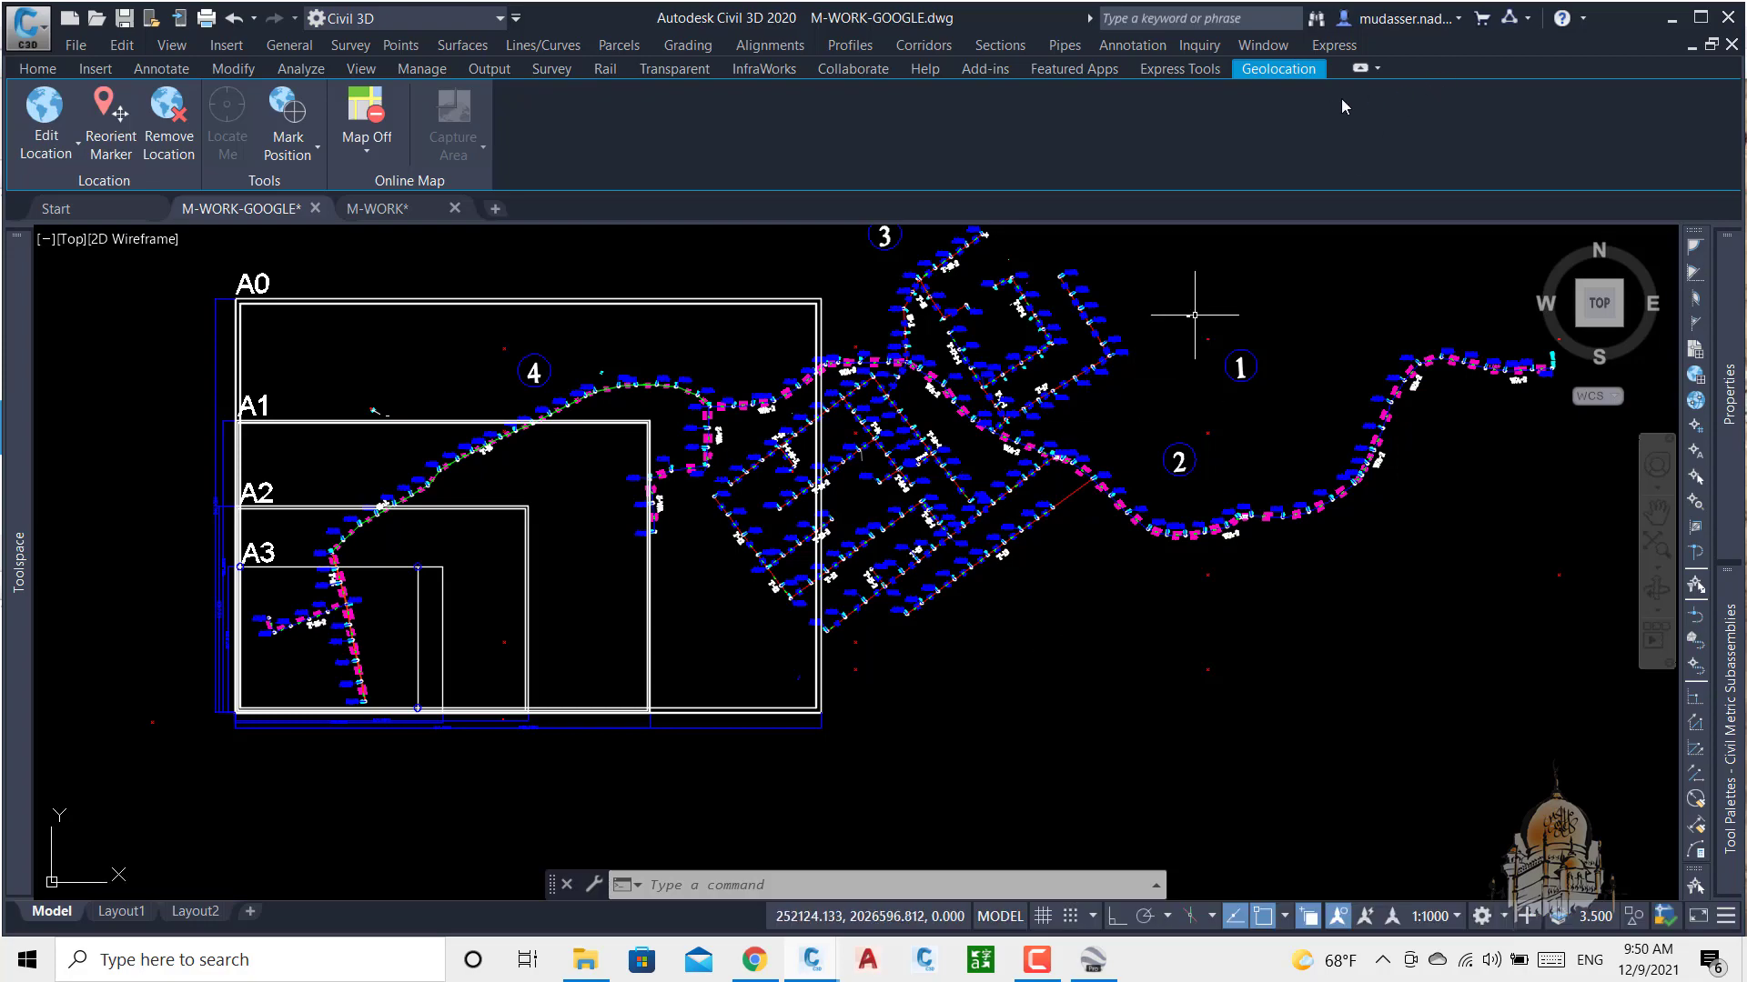
Step: Return to Google Earth Pro and hide the a3-cad rif, a3-cad-rf-2 and a3-cad-rf-3 placemarks
click(1672, 18)
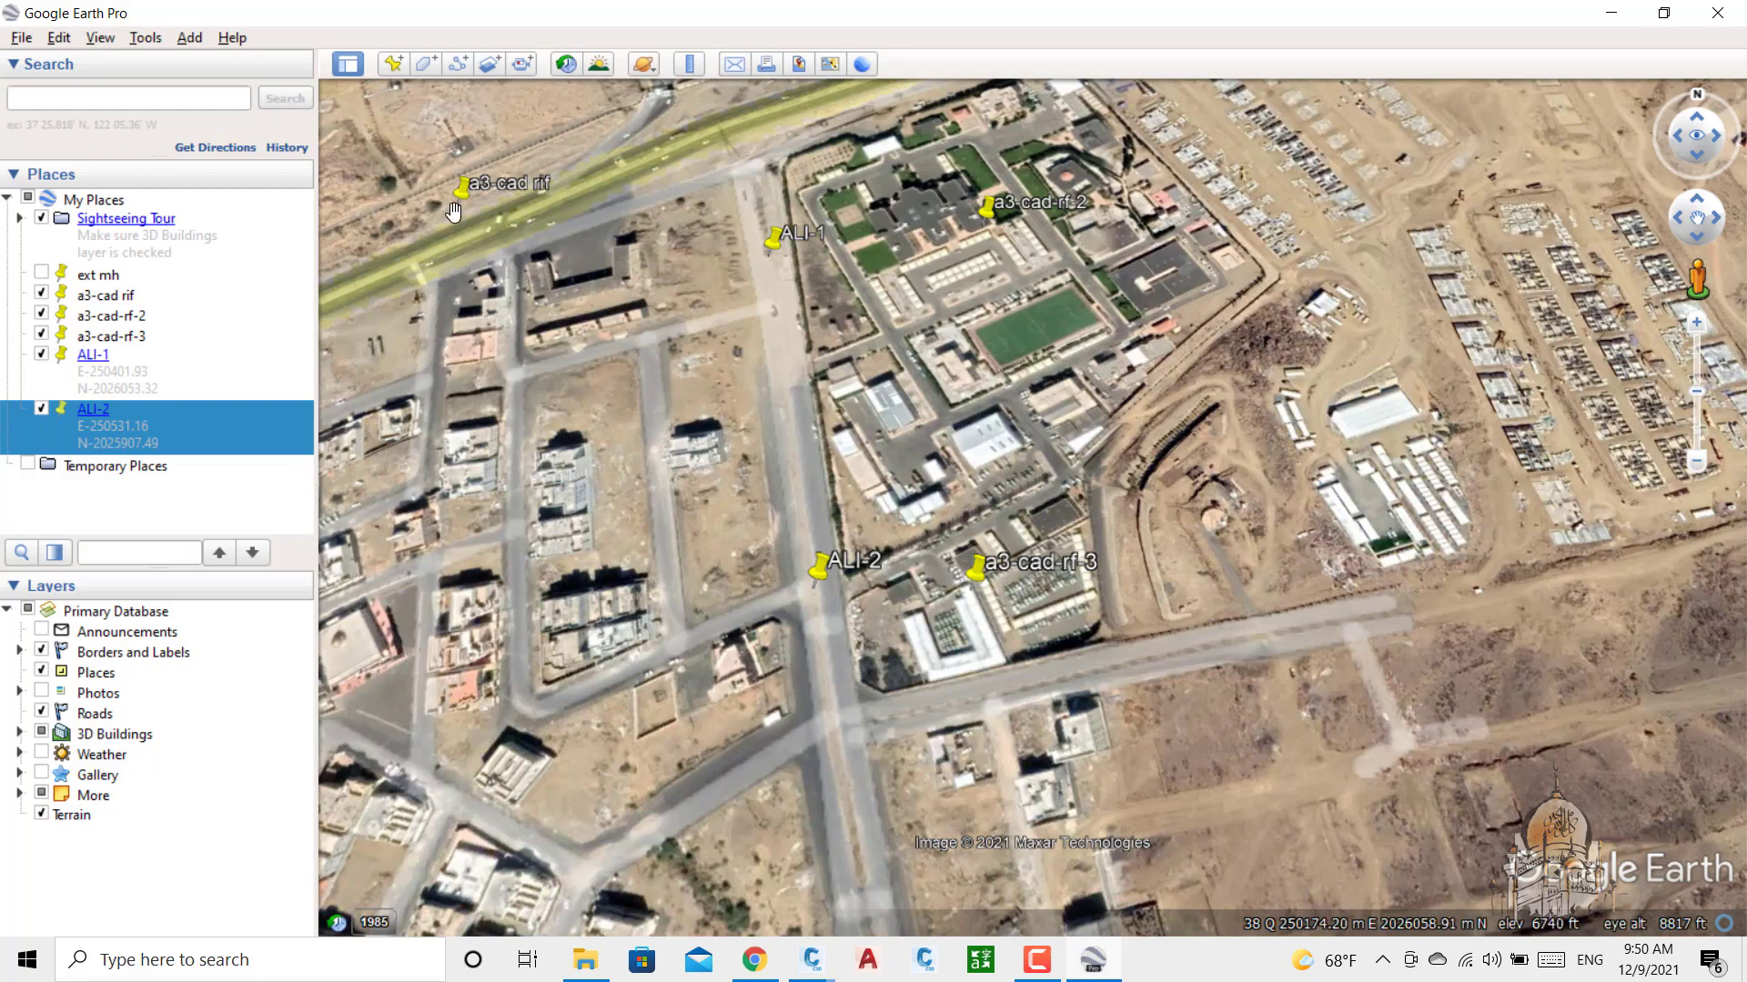
click(41, 294)
click(41, 315)
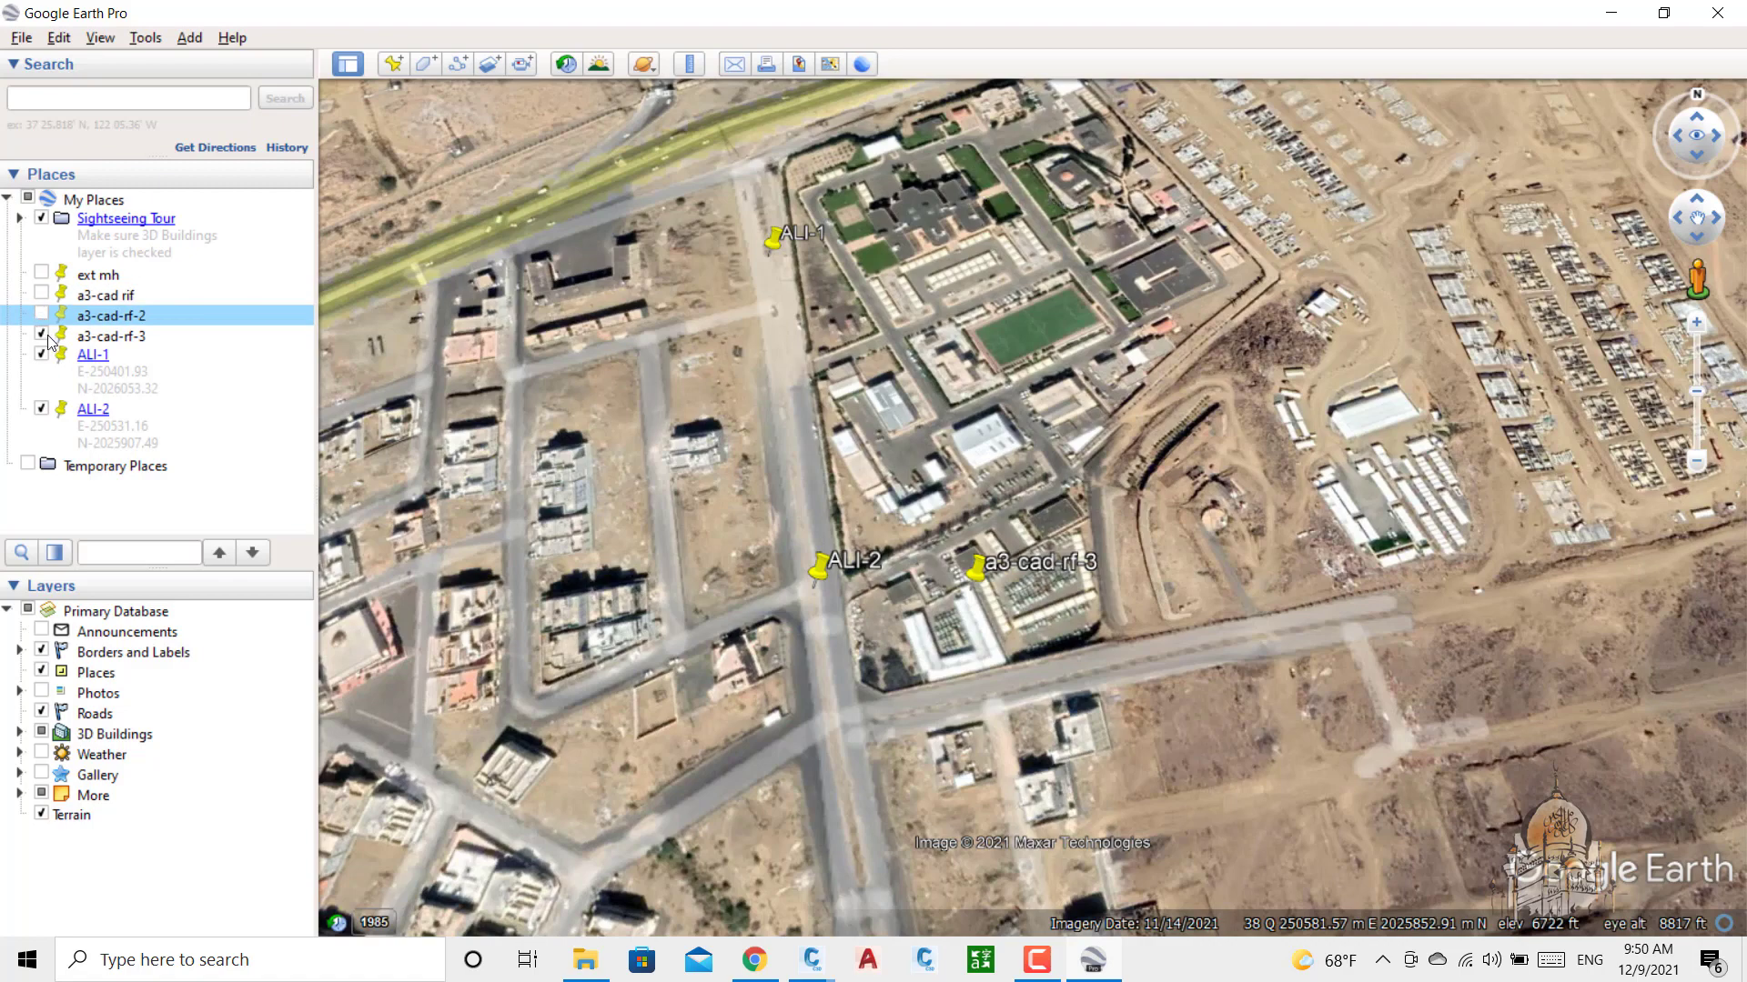
click(41, 335)
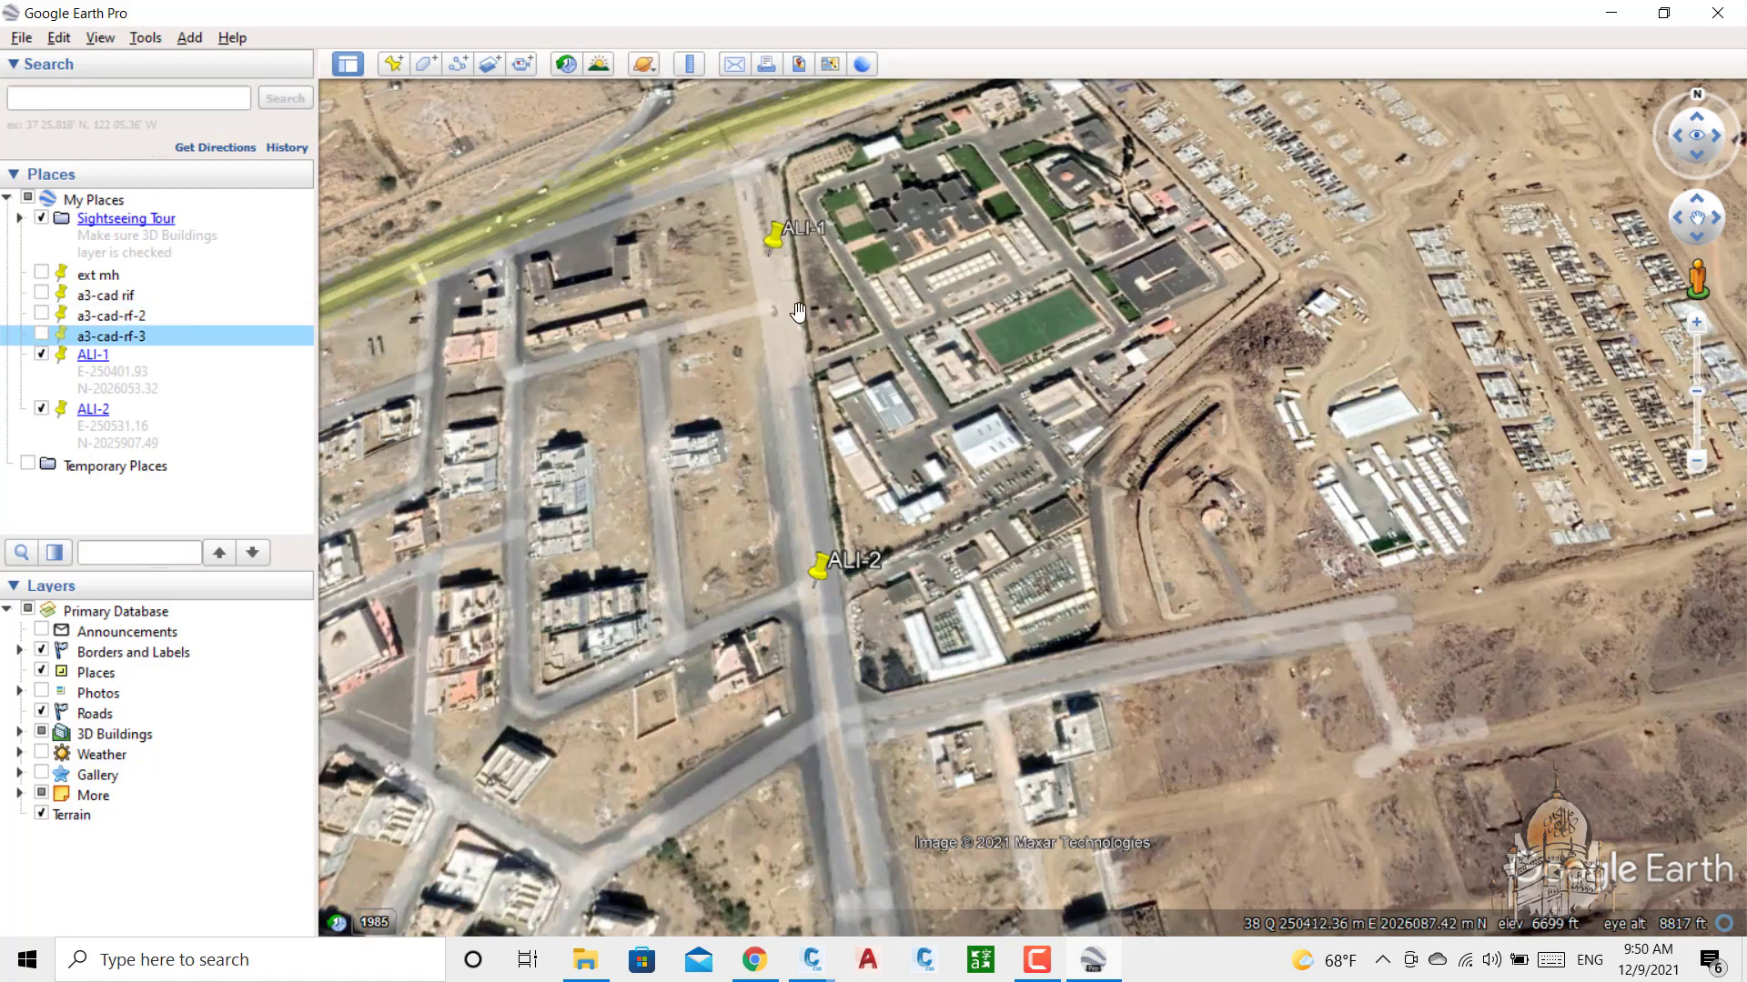
Step: Frame the road between ALI-1 and ALI-2 and reset both the tilt and the compass of the view
scroll(784, 332, up, 2)
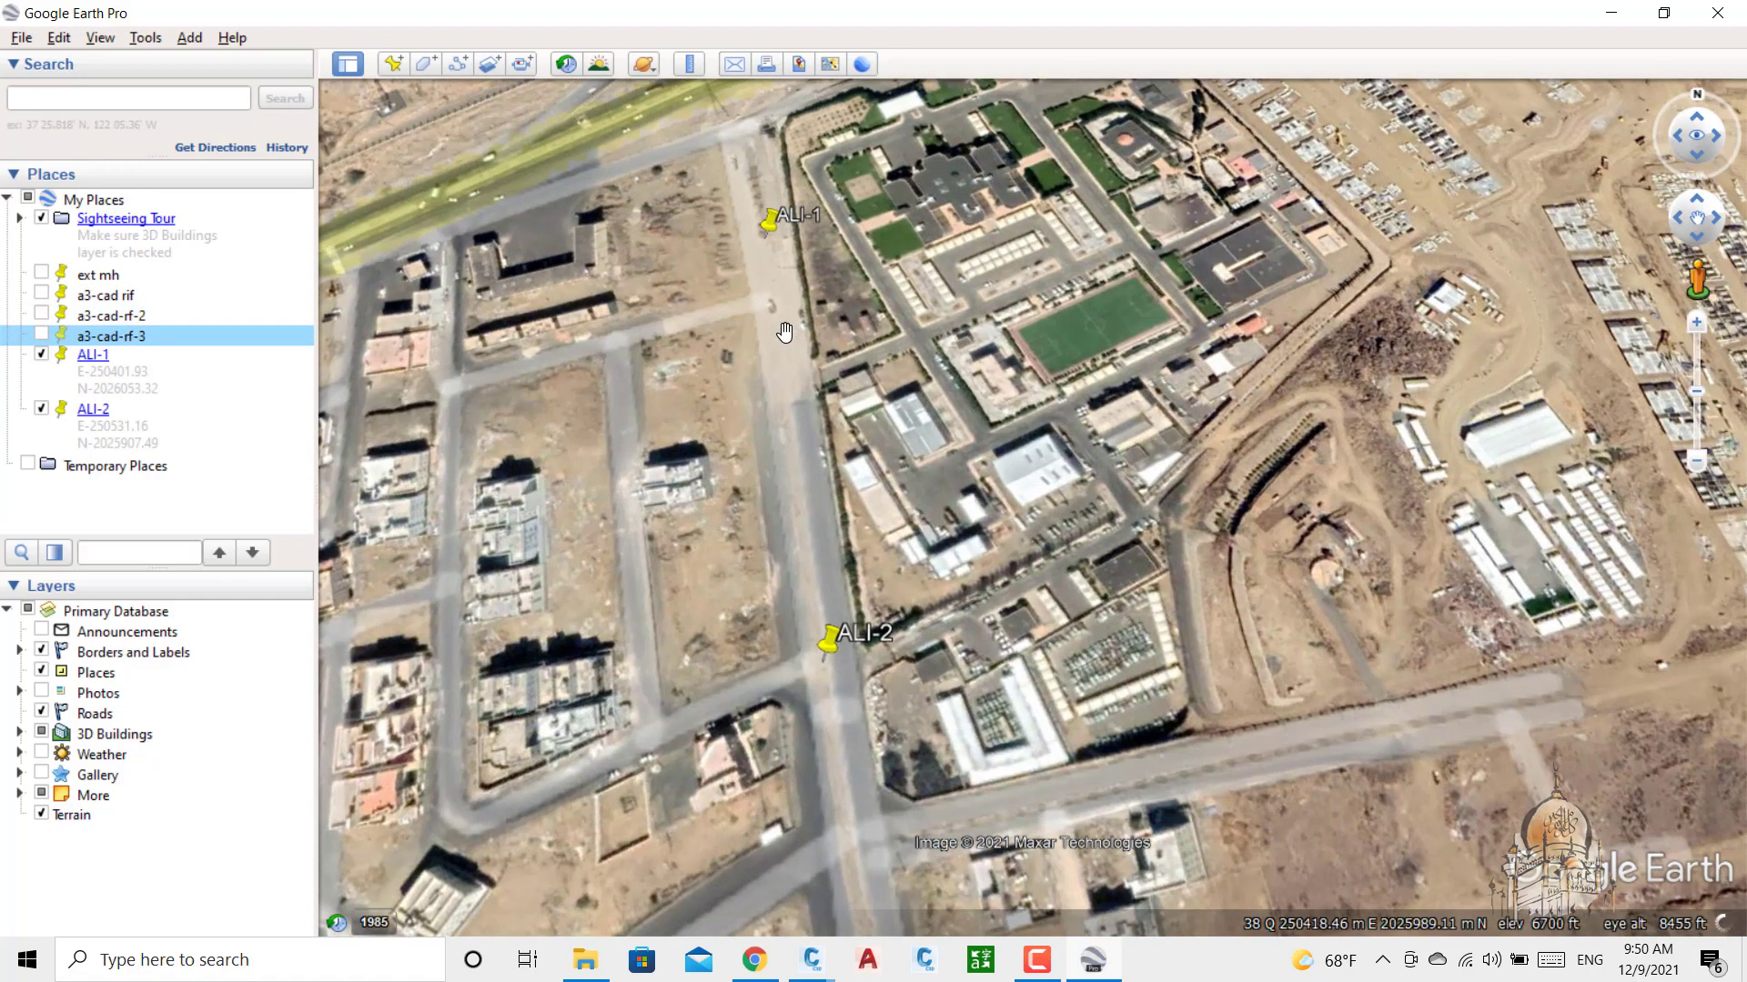
middle_drag(800, 337, 864, 359)
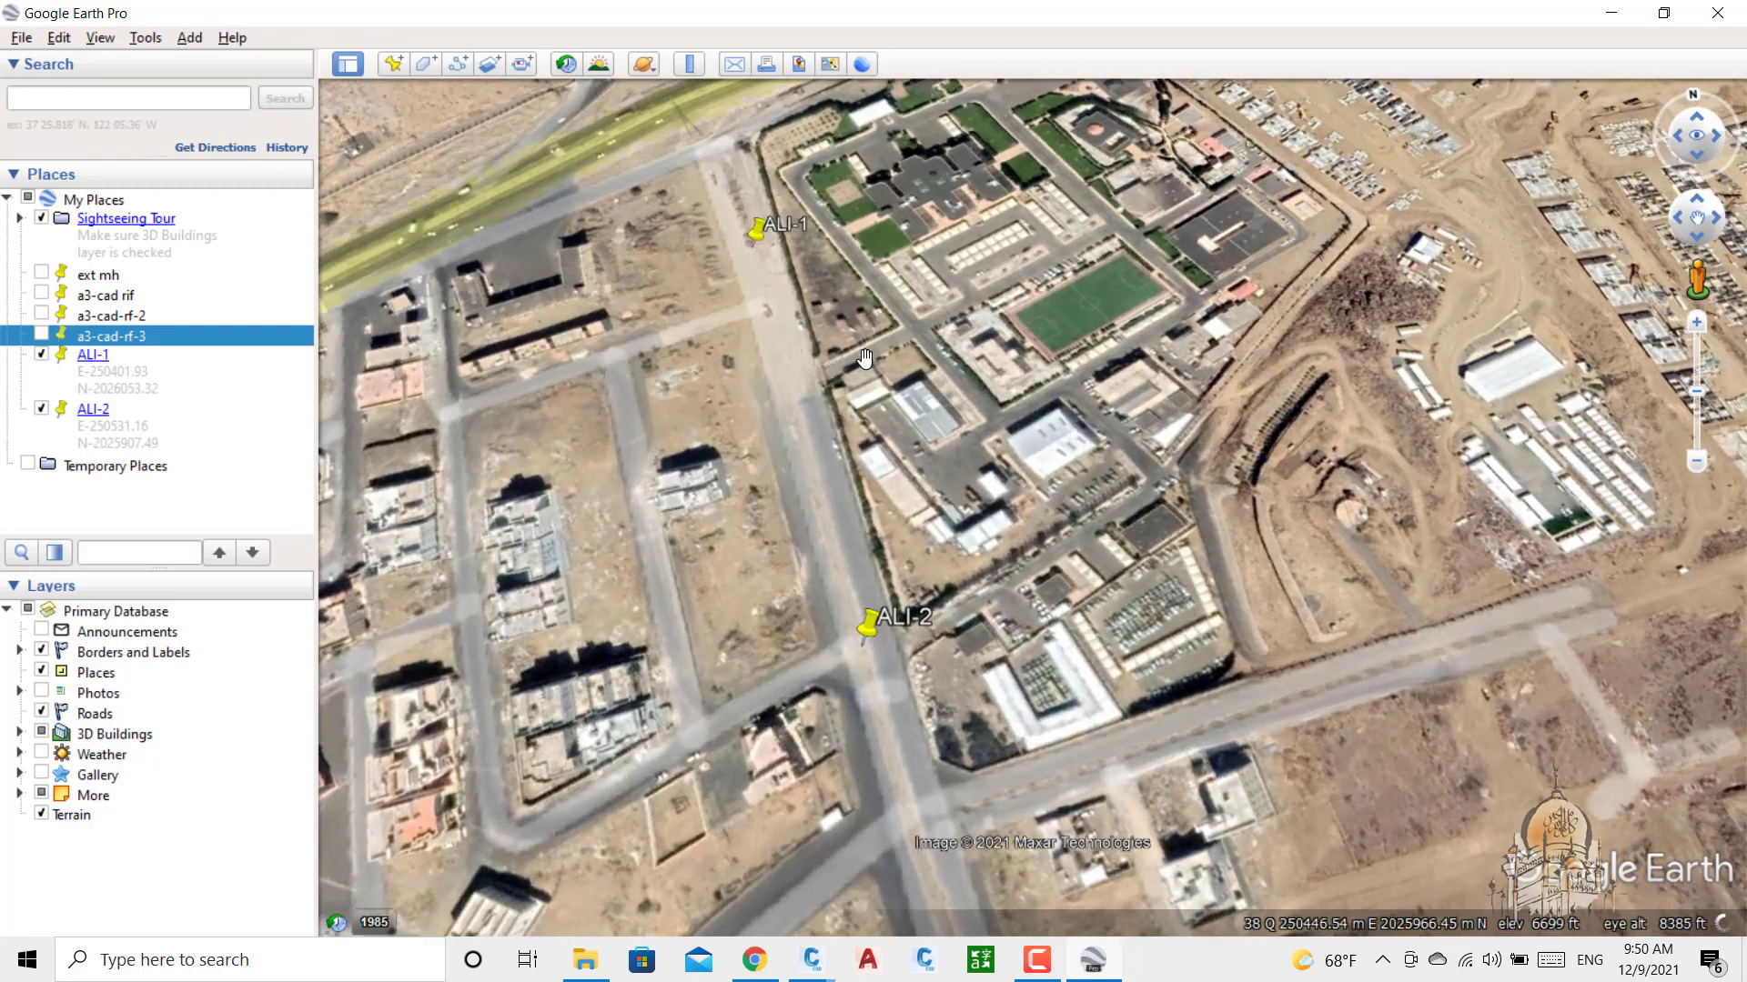
drag(864, 357, 985, 452)
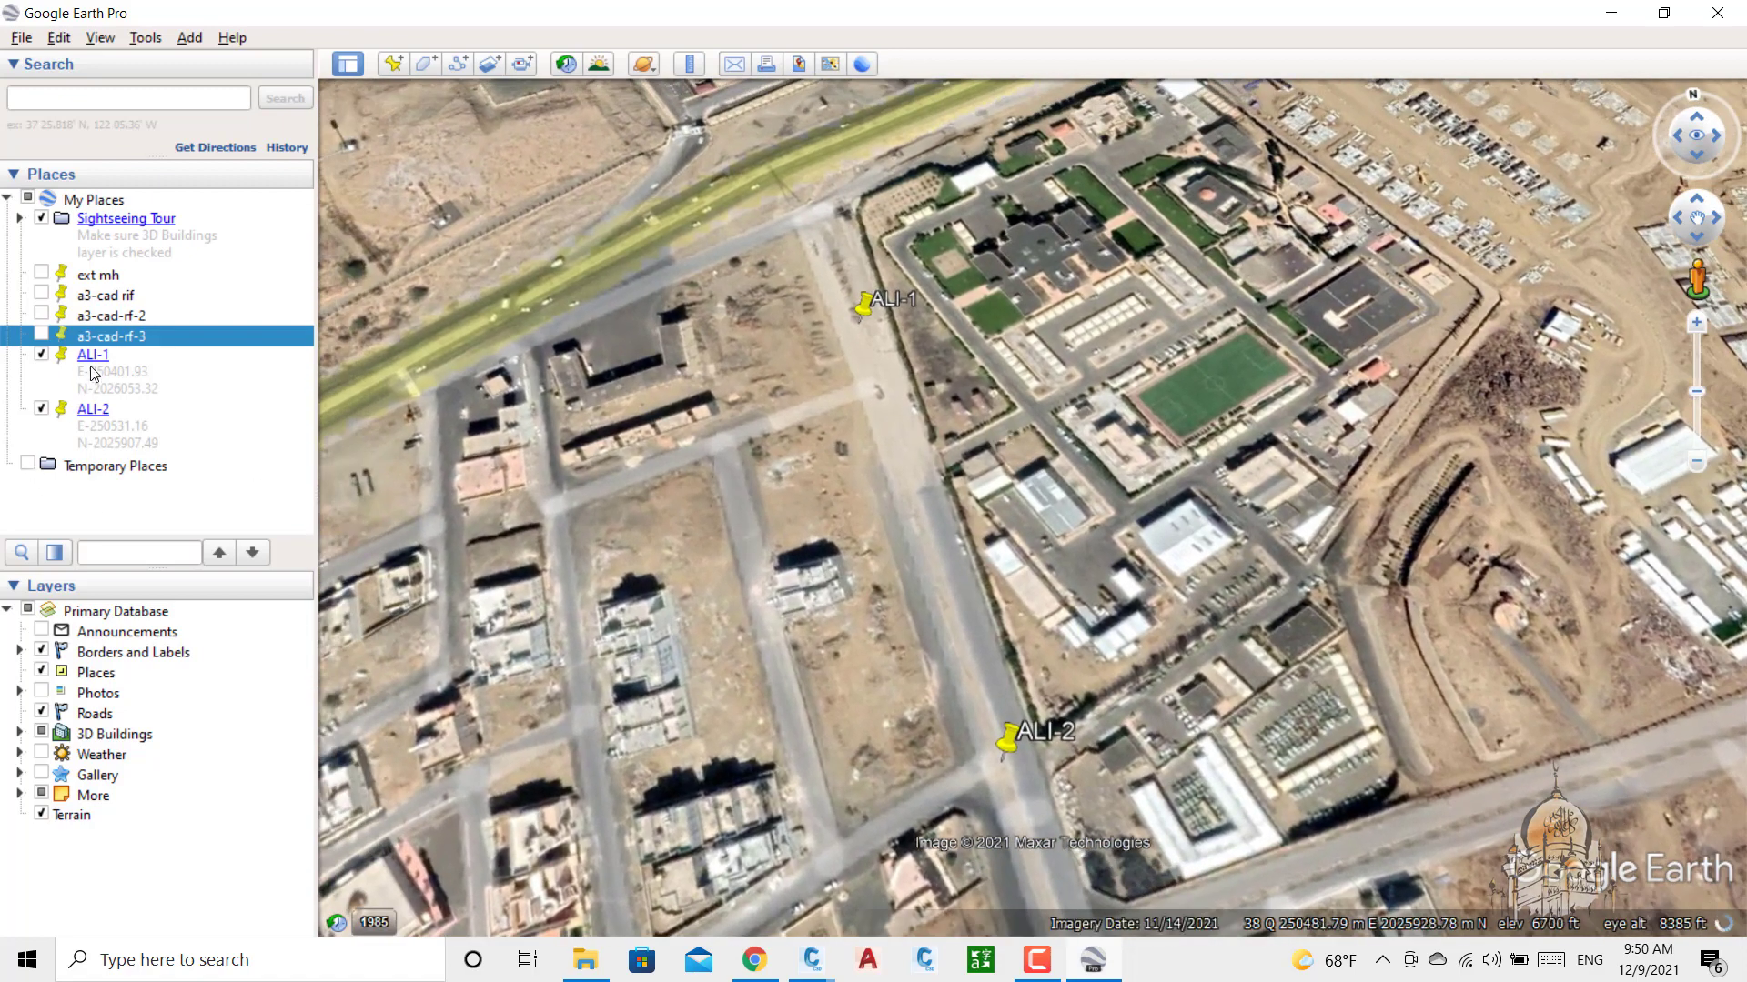
click(58, 37)
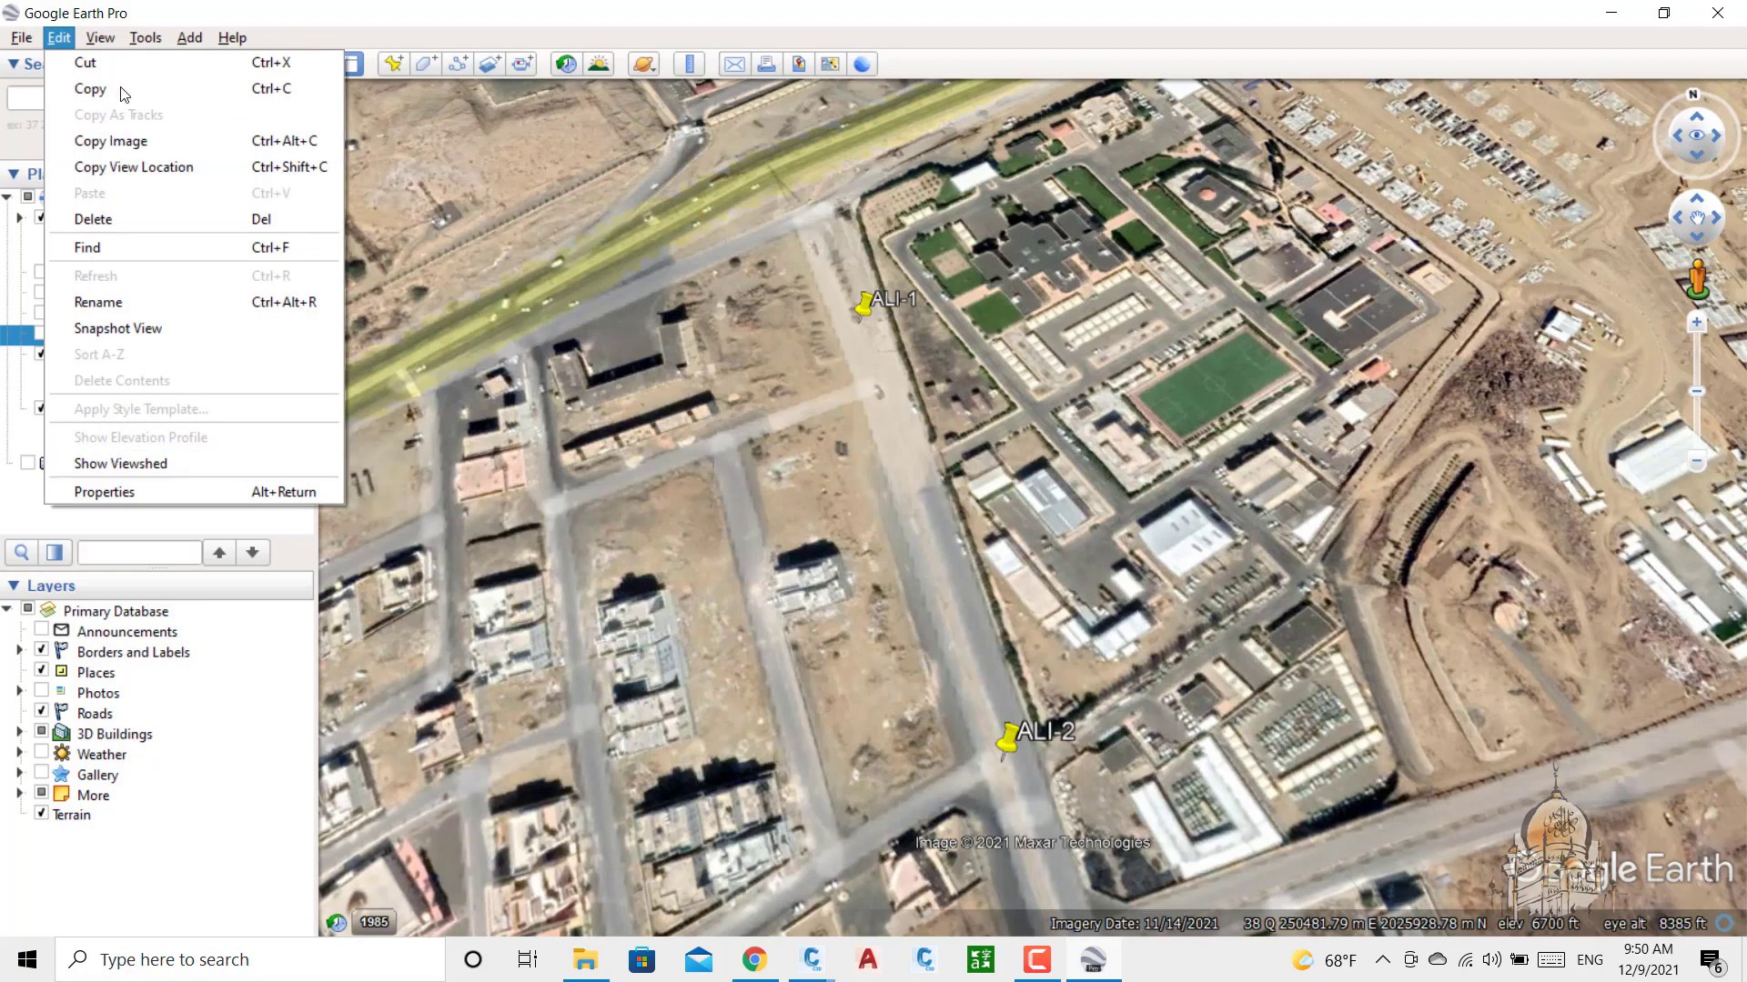
mouse_move(100, 38)
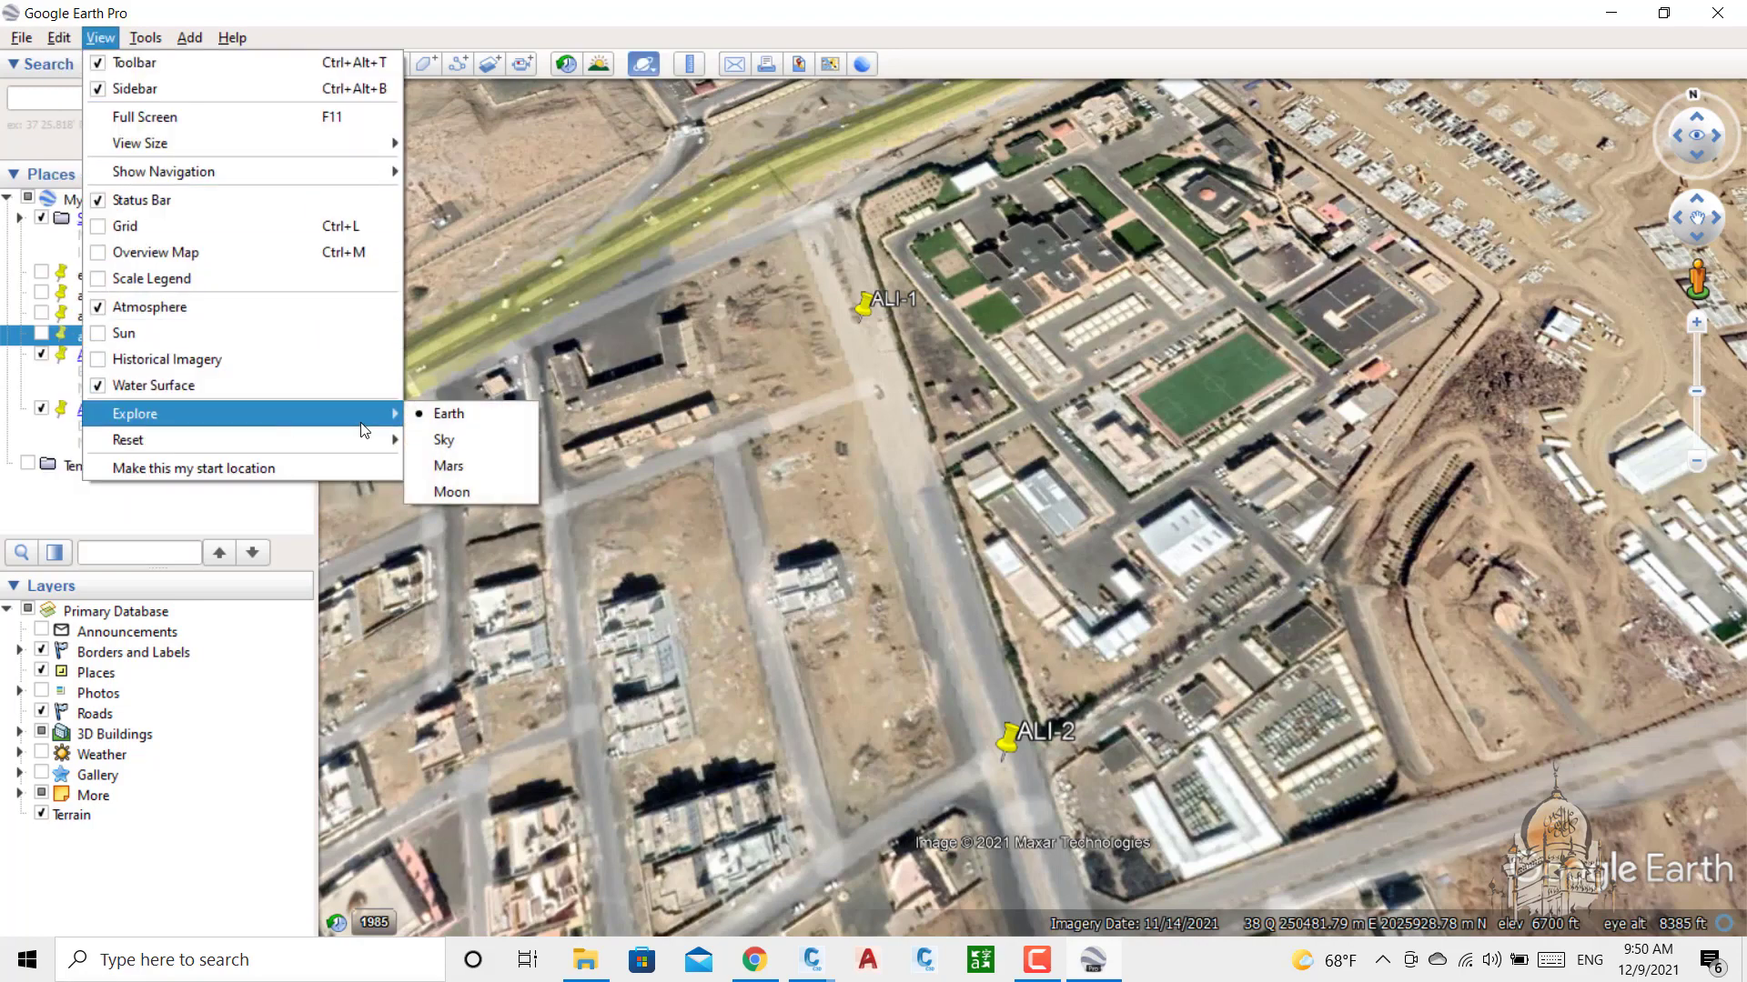
mouse_move(377, 443)
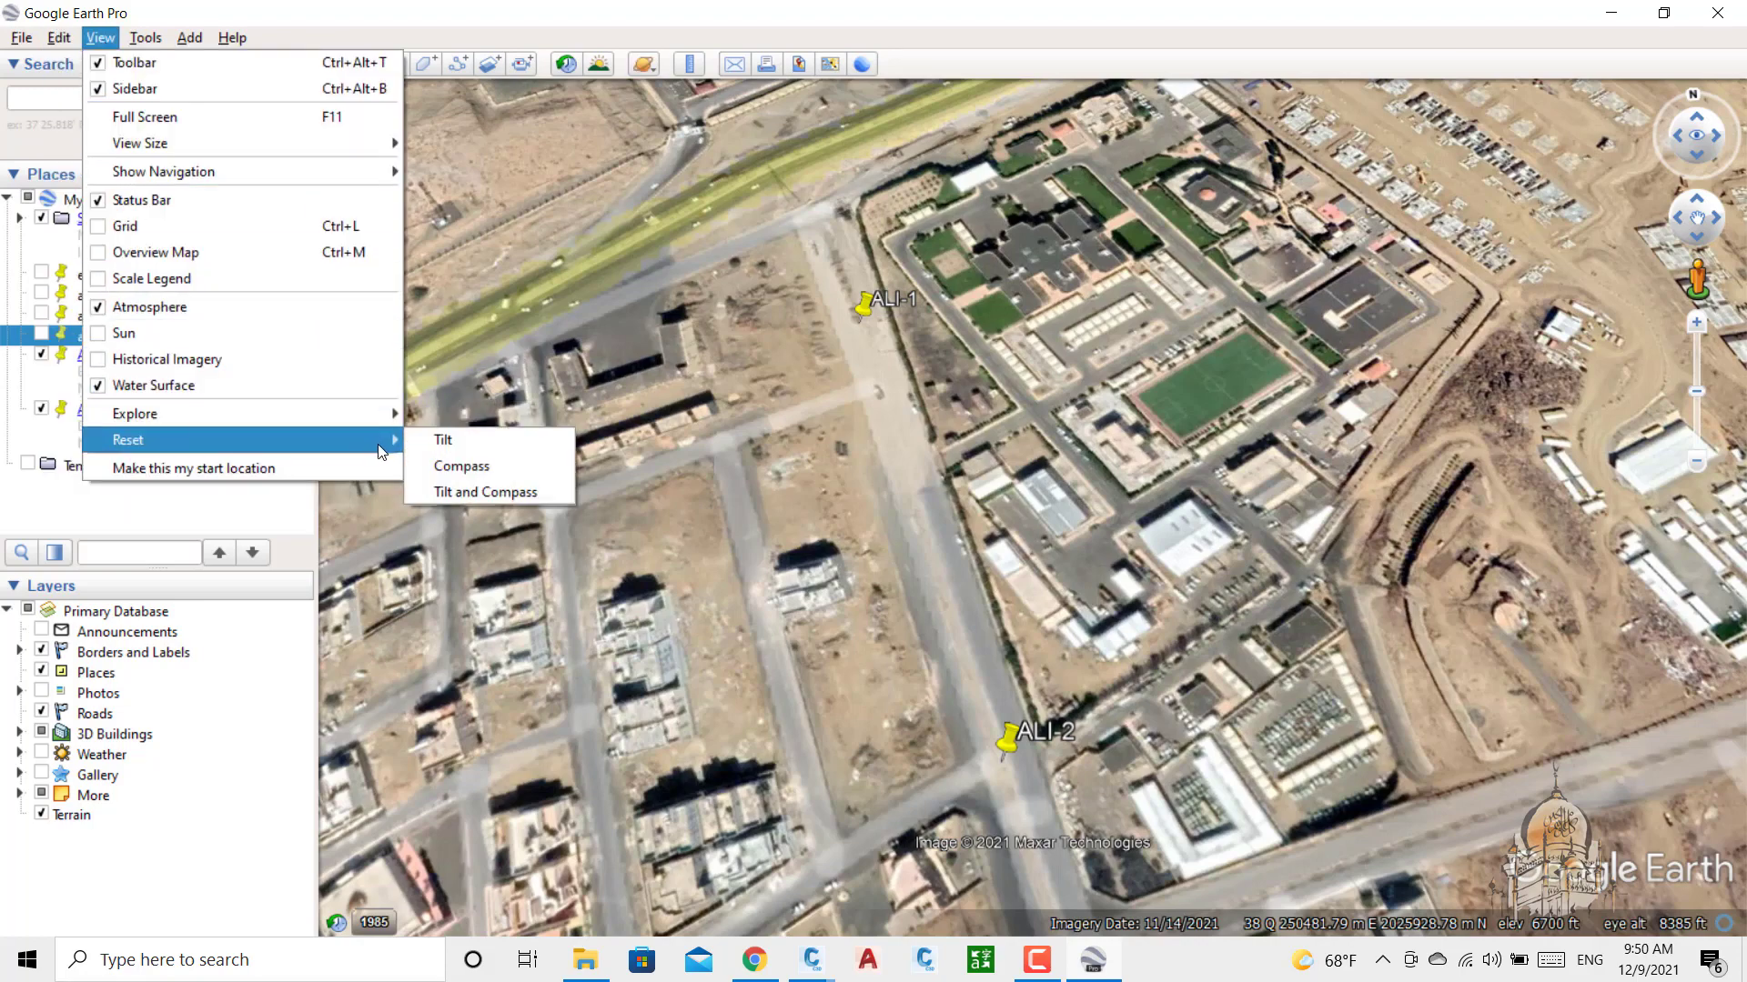
click(456, 492)
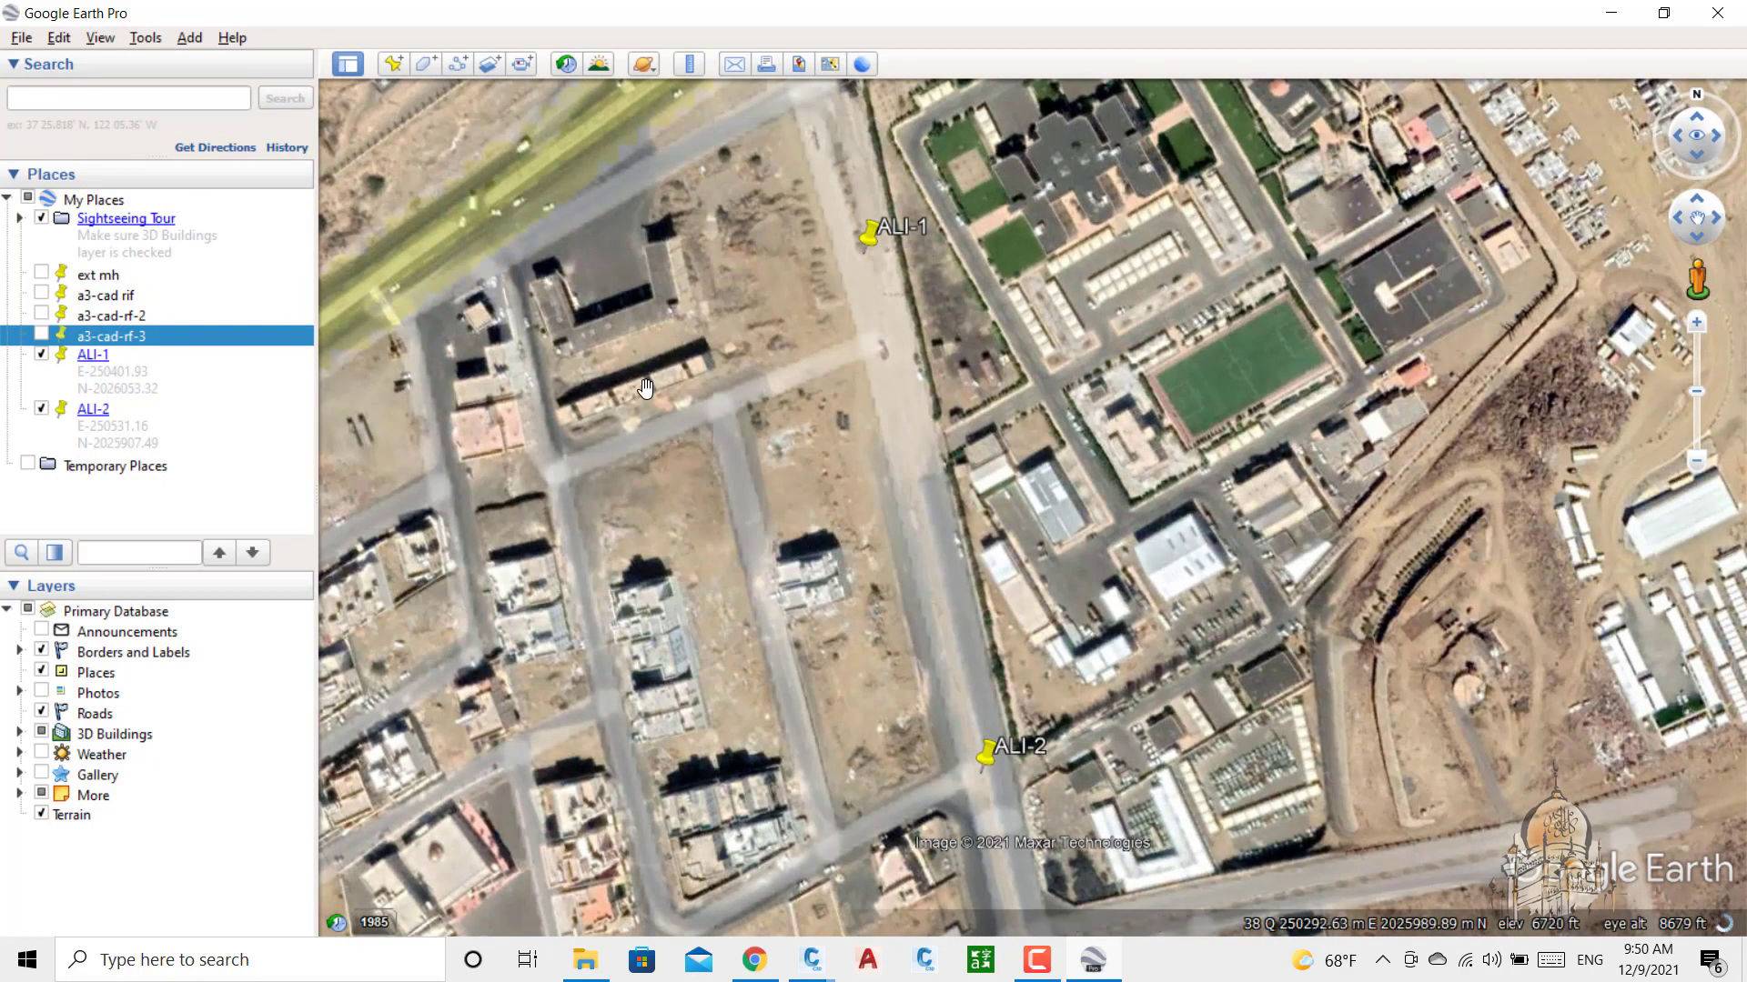
Step: Show the ext mh, a3-cad-rf-3, a3-cad-rf-2 and a3-cad rif placemarks on the imagery again
click(41, 274)
scroll(746, 468, down, 1)
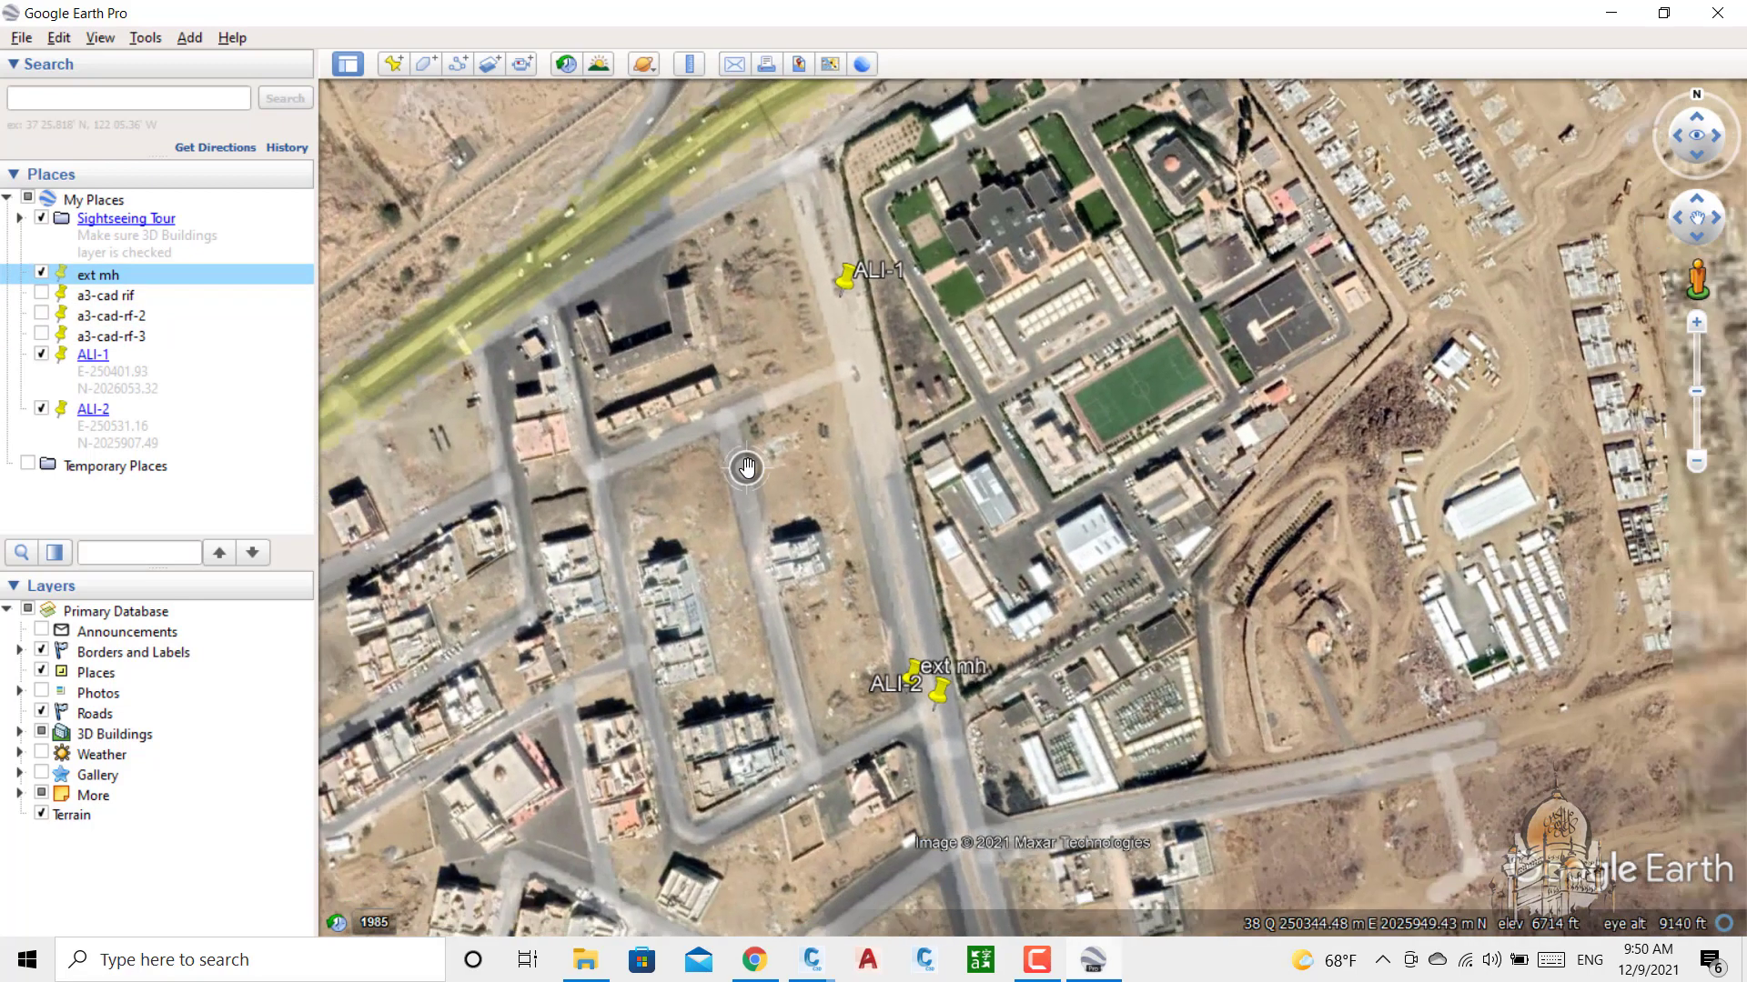
click(41, 336)
click(41, 315)
click(41, 295)
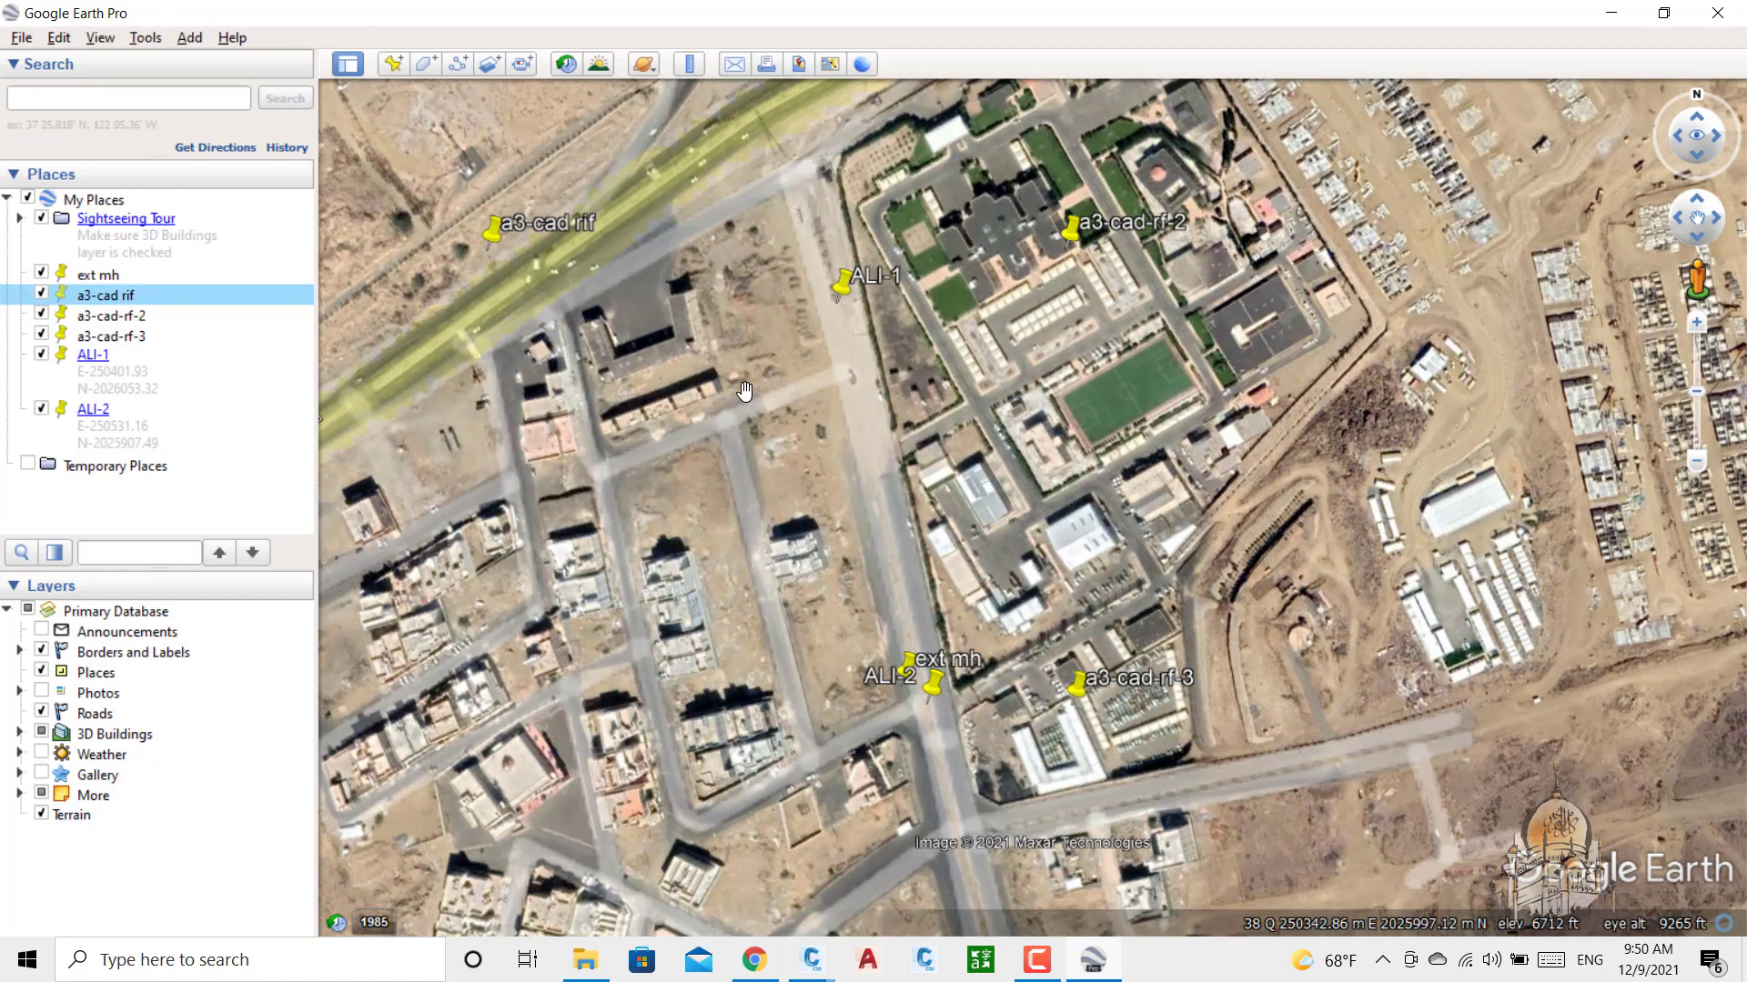
Step: Recentre the imagery on the A3 frame corner placemarks and reset the view's tilt and compass
drag(744, 392, 895, 456)
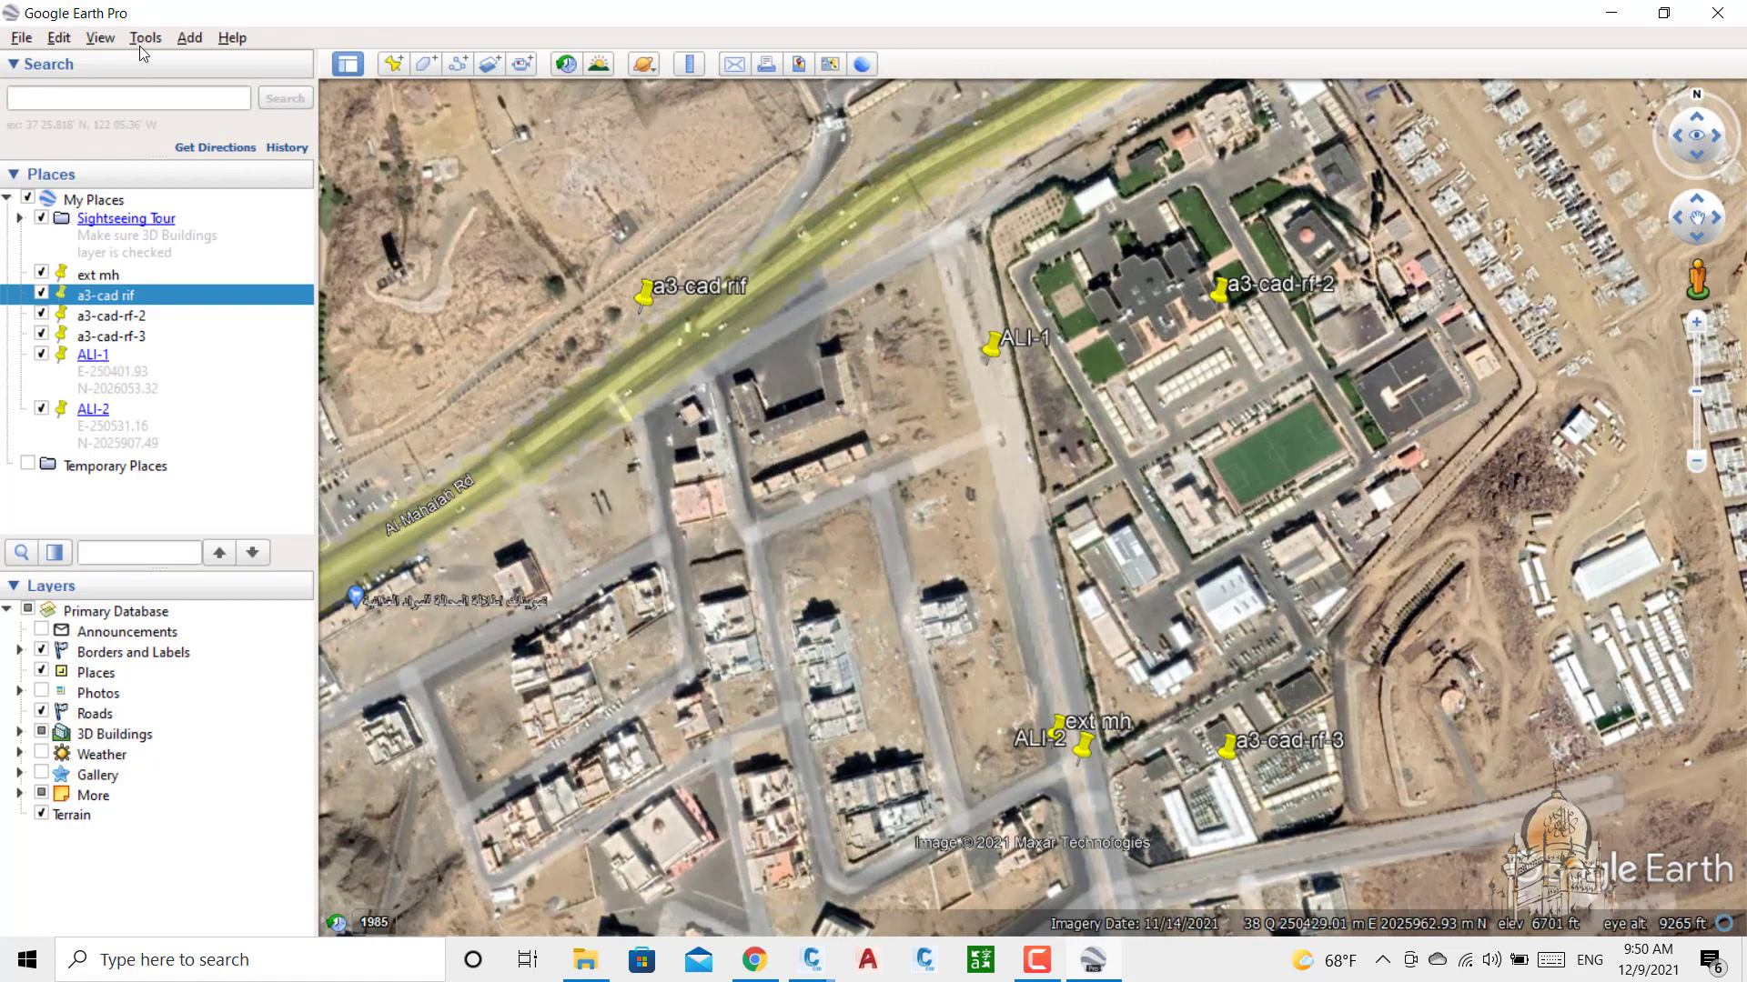
click(98, 37)
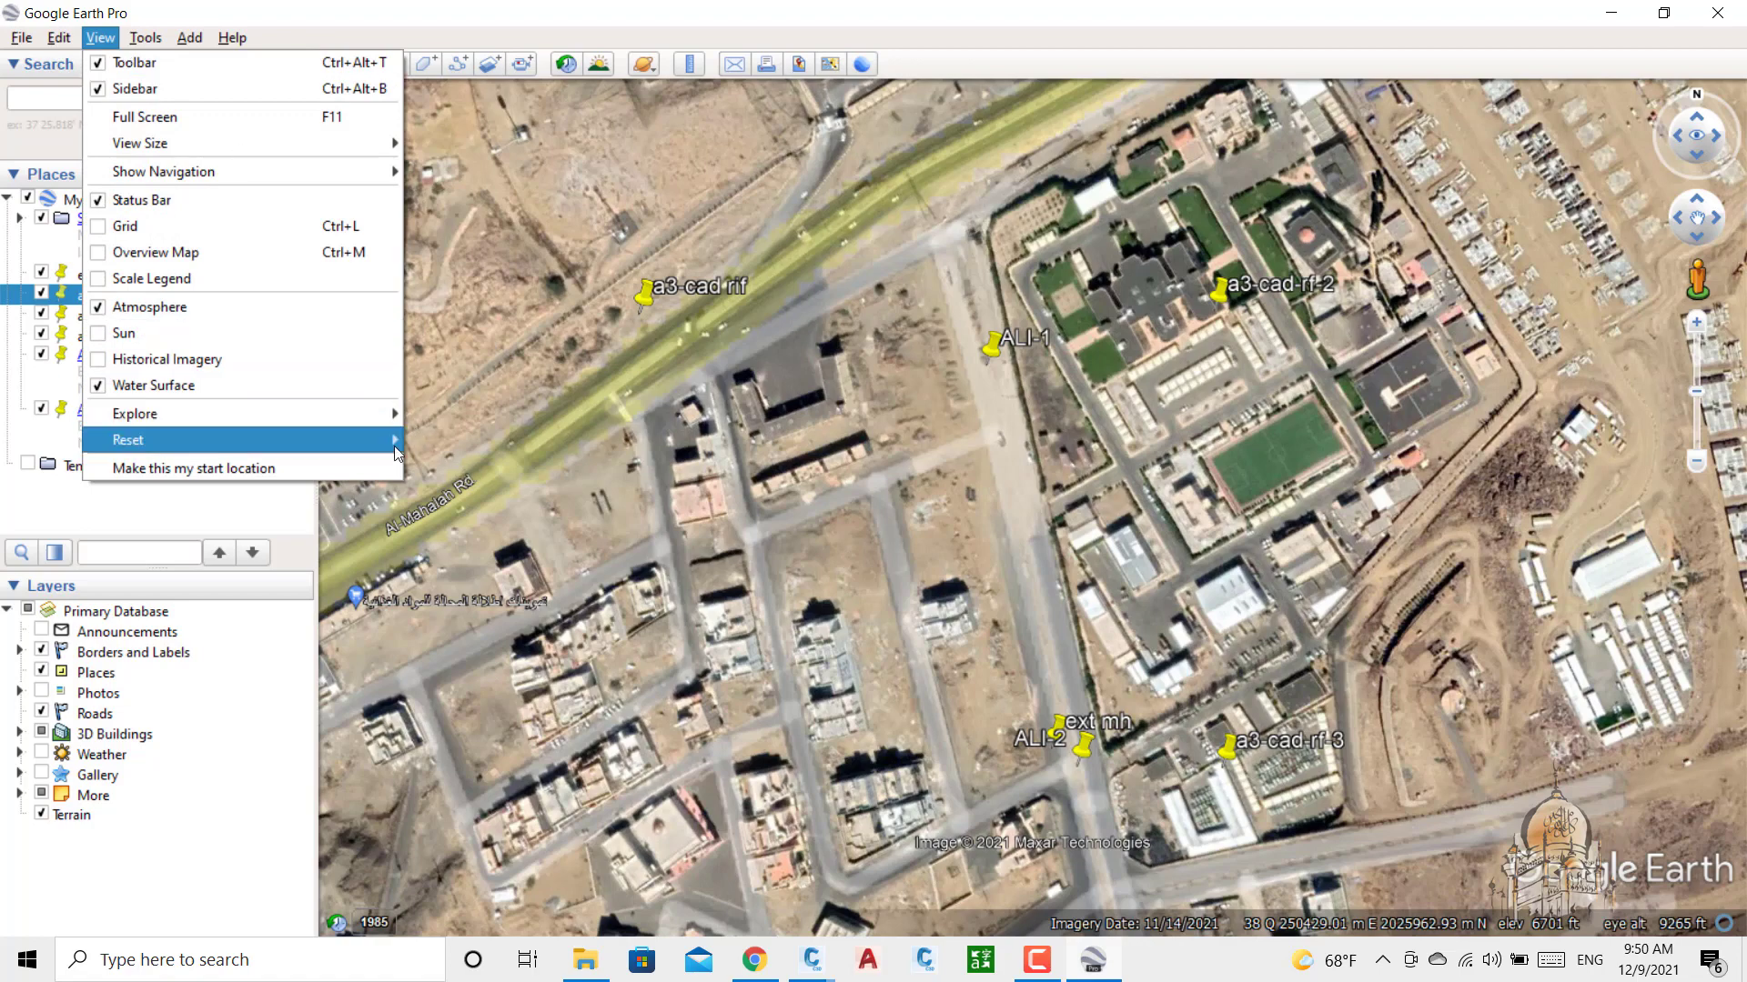
mouse_move(391, 444)
click(477, 493)
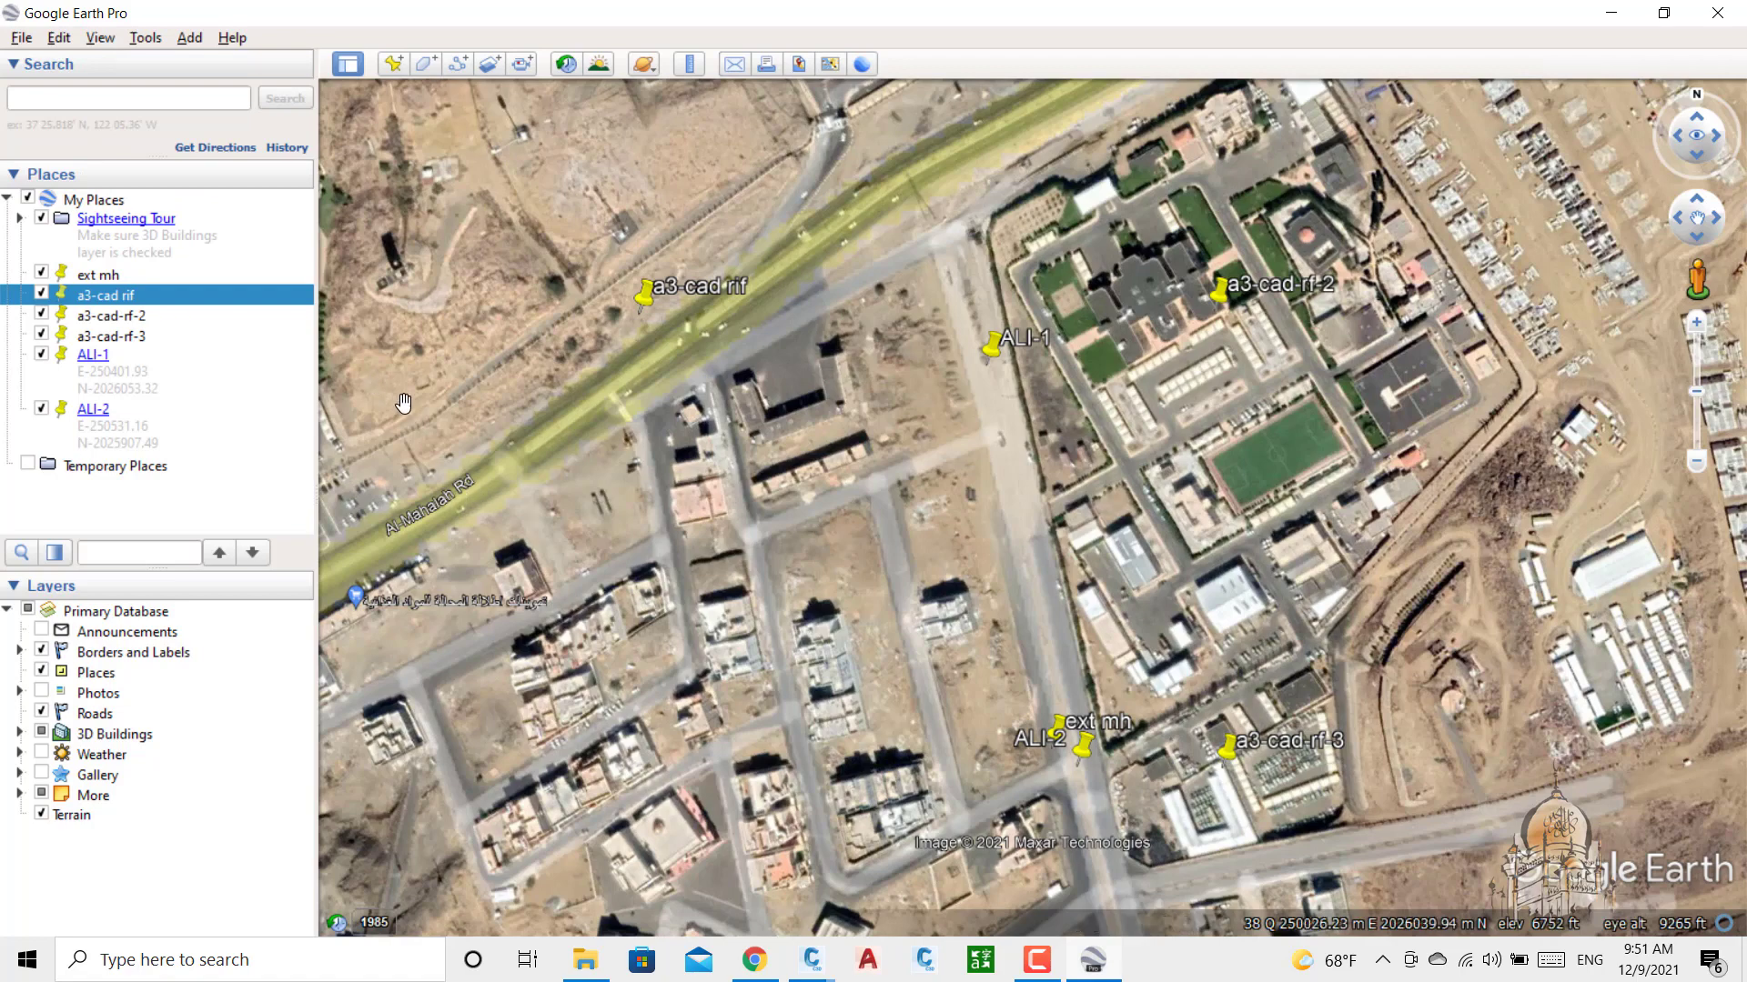
Step: Tilt and rotate the view around the housing blocks, and restore the straight-down, north-up orientation
drag(484, 448, 512, 342)
middle_drag(510, 343, 792, 456)
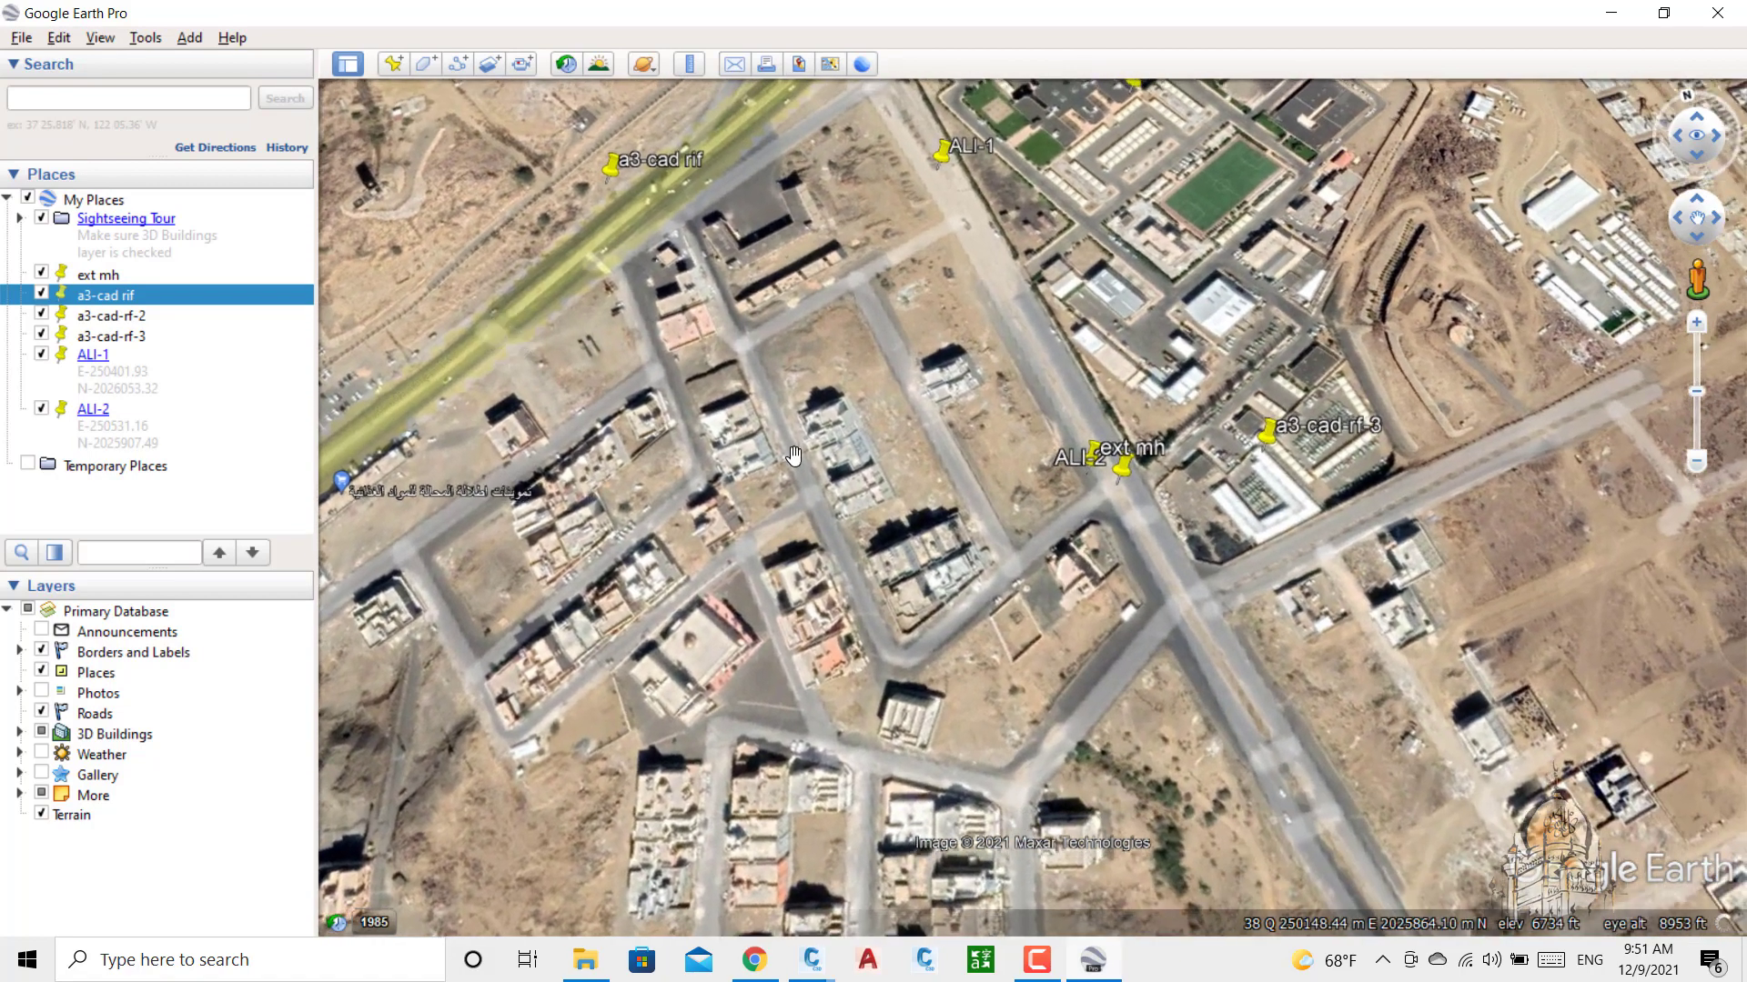
drag(1090, 354, 1019, 423)
middle_drag(1306, 314, 1278, 435)
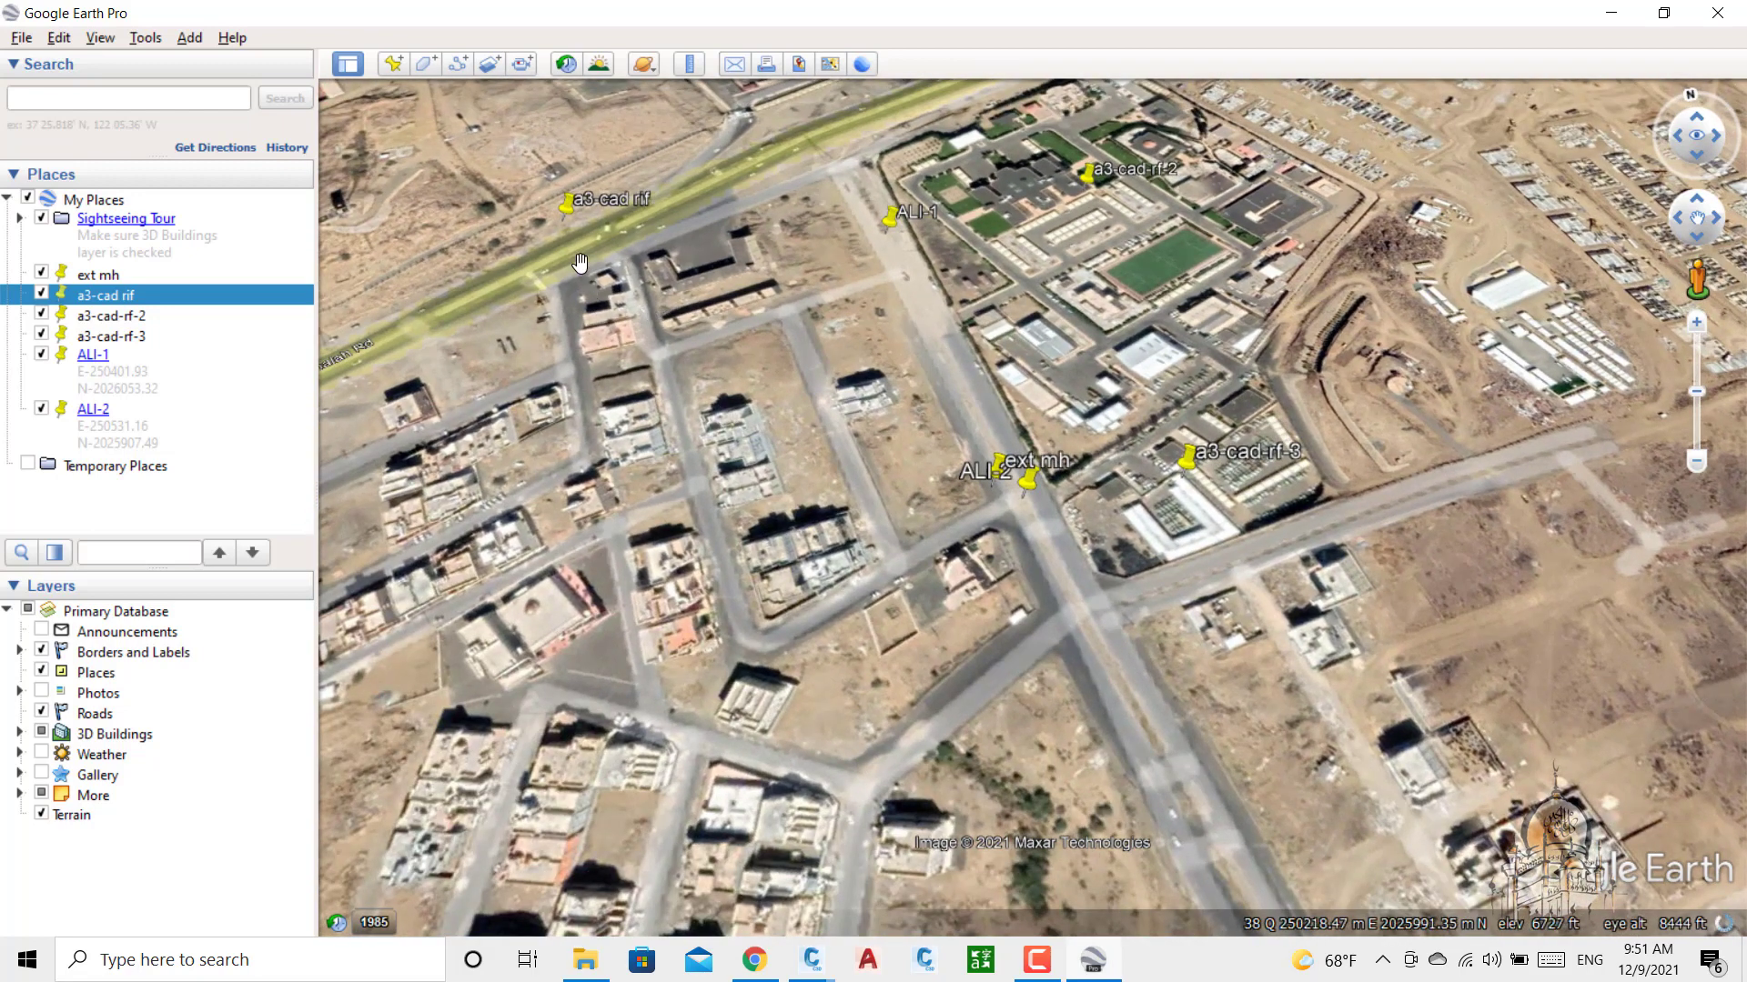
click(107, 40)
mouse_move(355, 437)
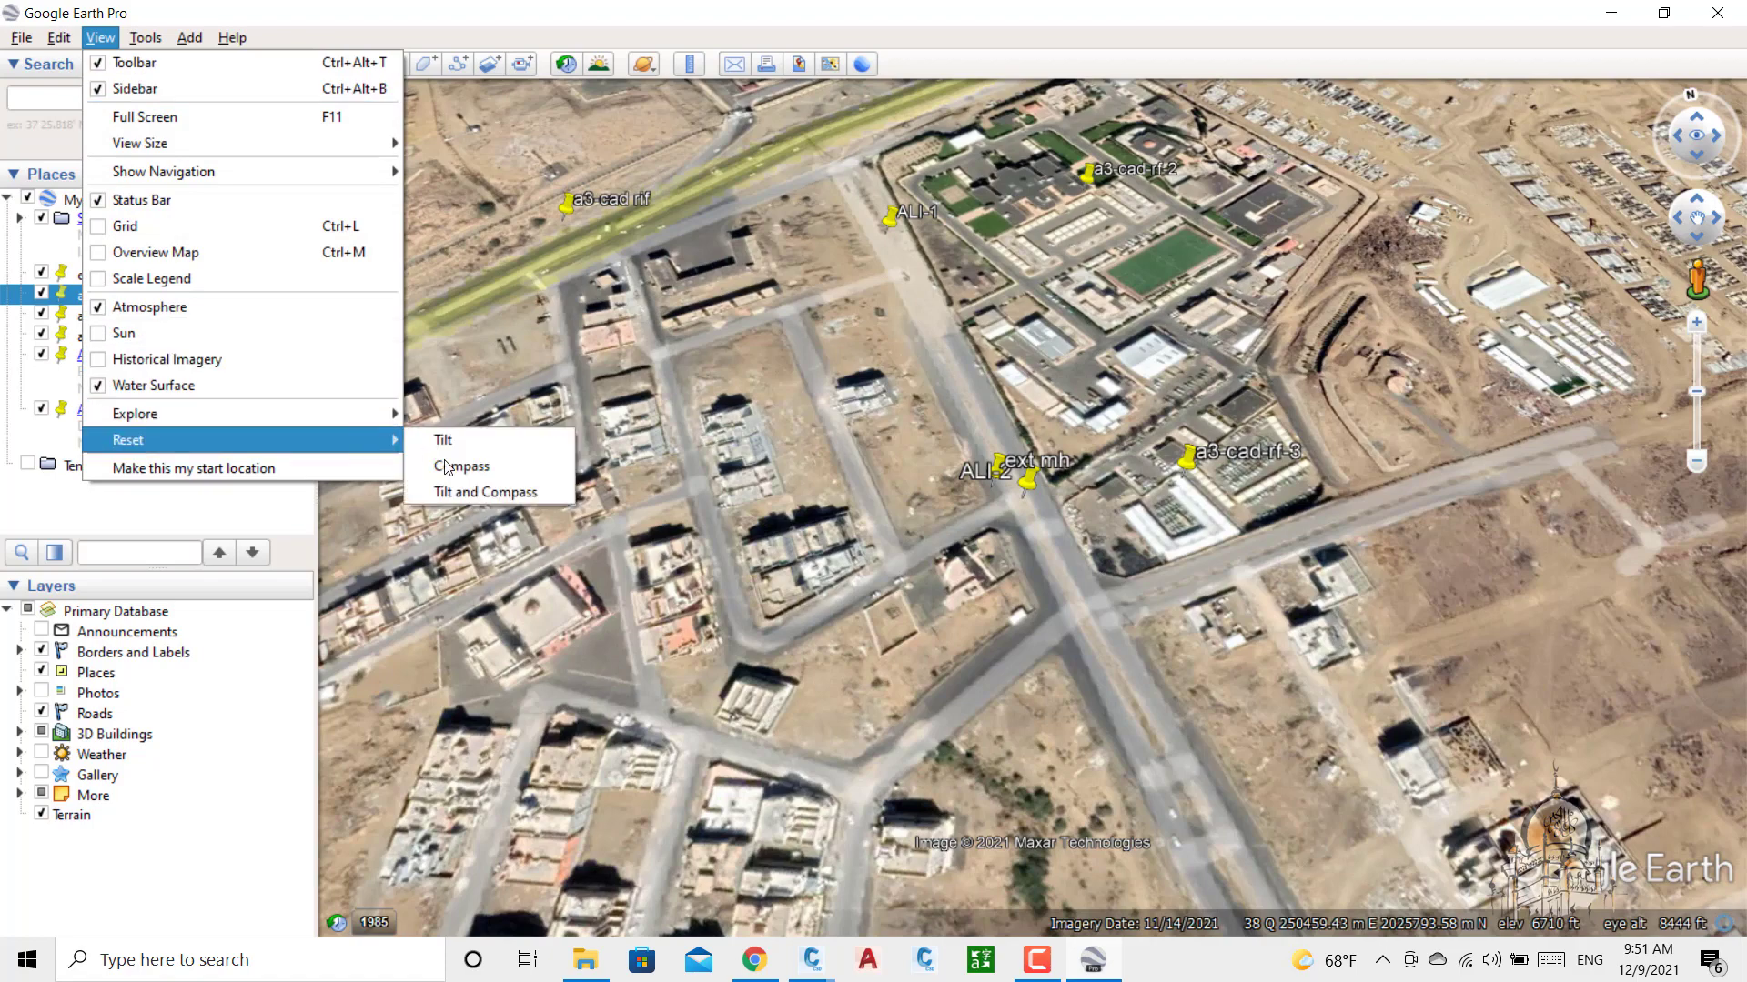
click(472, 491)
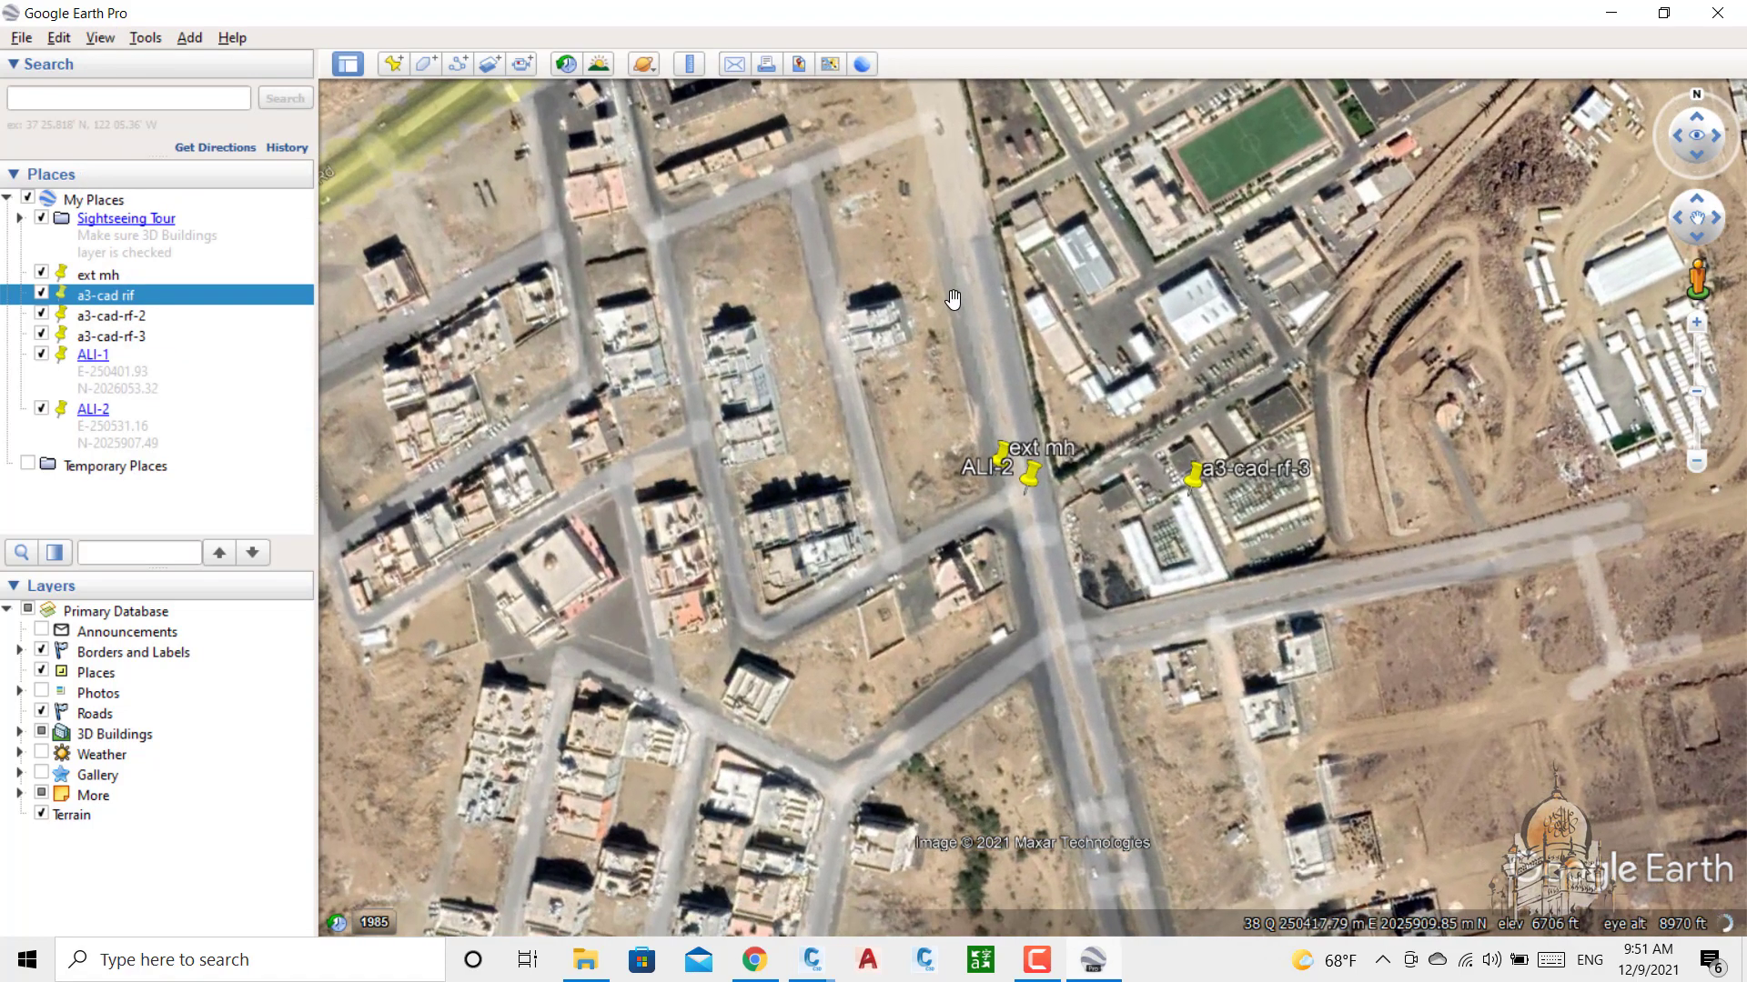
Step: Bring ALI-1, ALI-2 and the three a3-cad placemarks into one view, with tilt and compass reset
drag(929, 289, 905, 622)
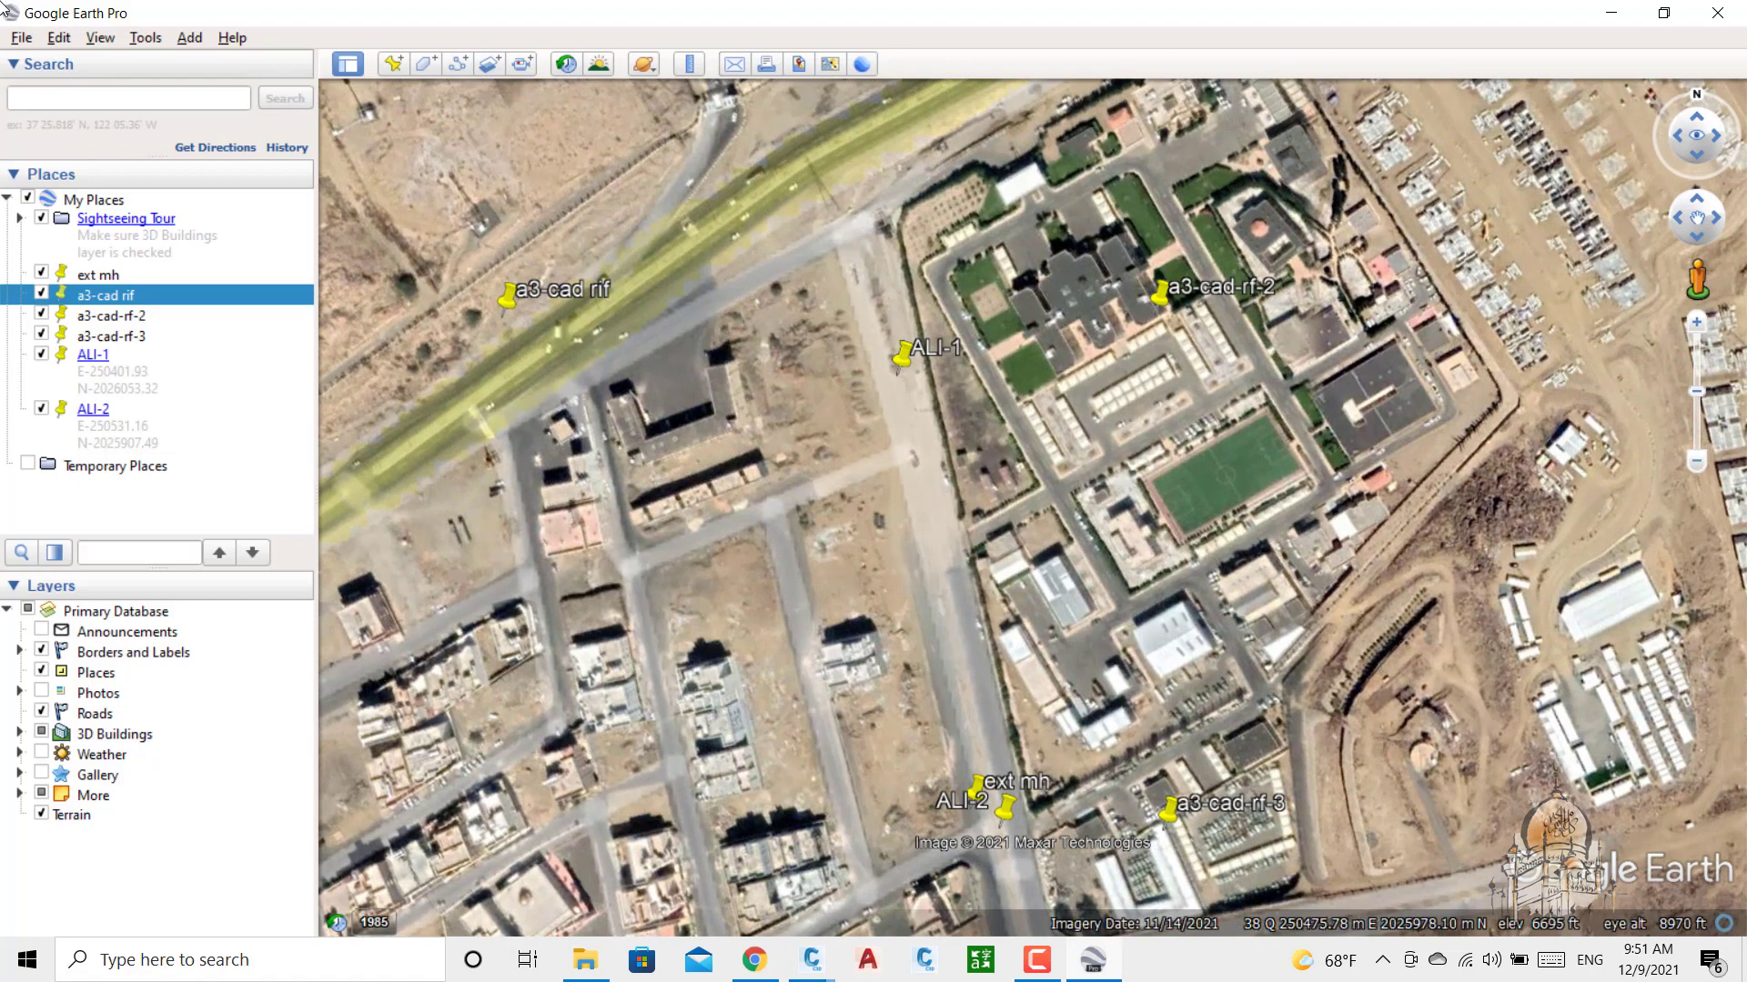
click(100, 37)
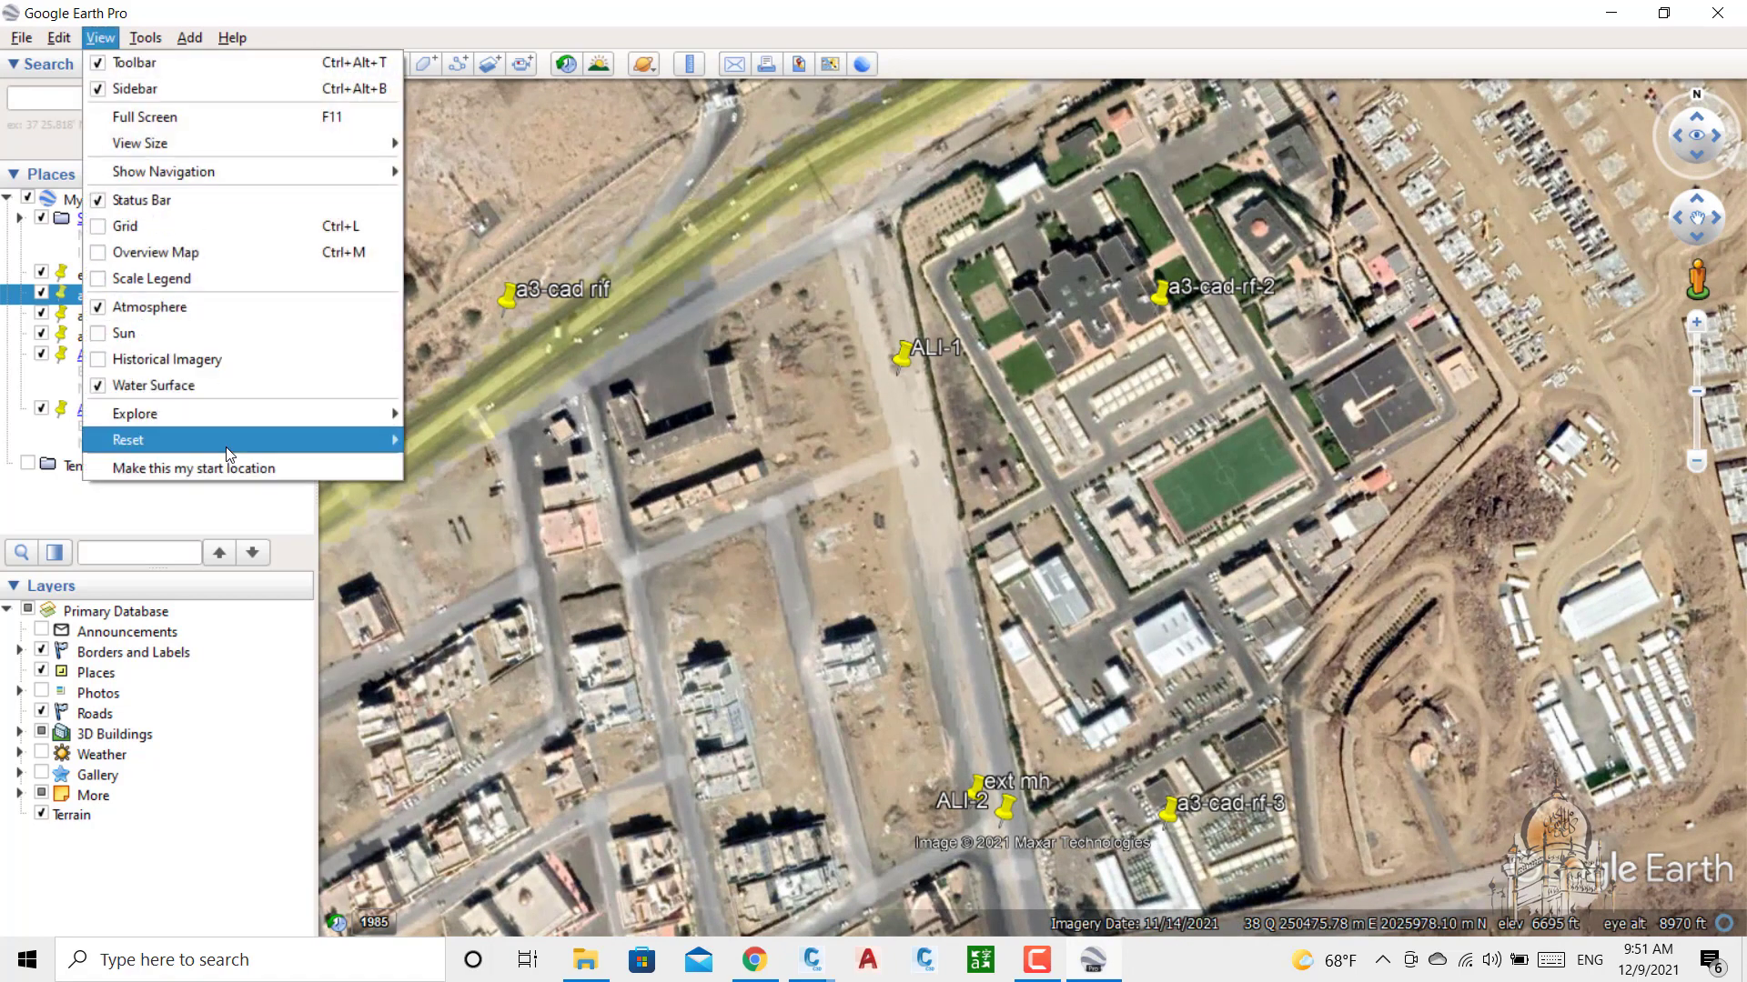
mouse_move(232, 445)
click(461, 491)
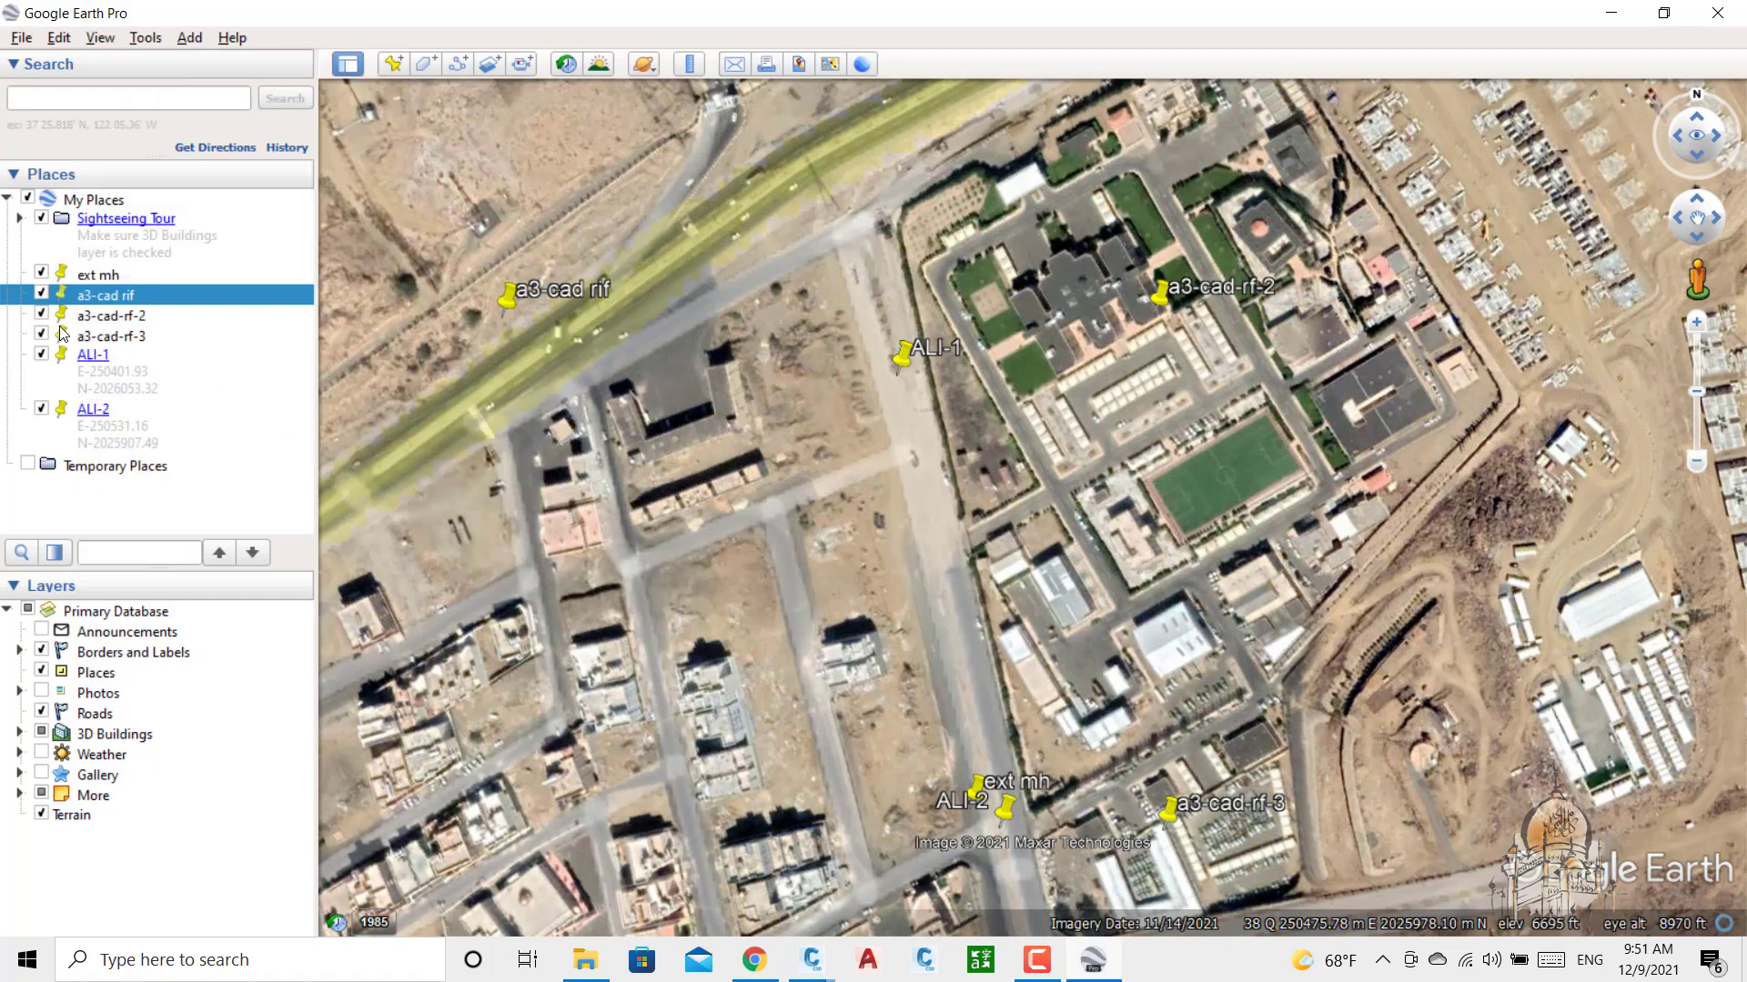
Step: Hide the ext mh, a3-cad rif, a3-cad-rf-2 and a3-cad-rf-3 placemarks, leaving only ALI-1 and ALI-2 shown
click(41, 275)
click(41, 294)
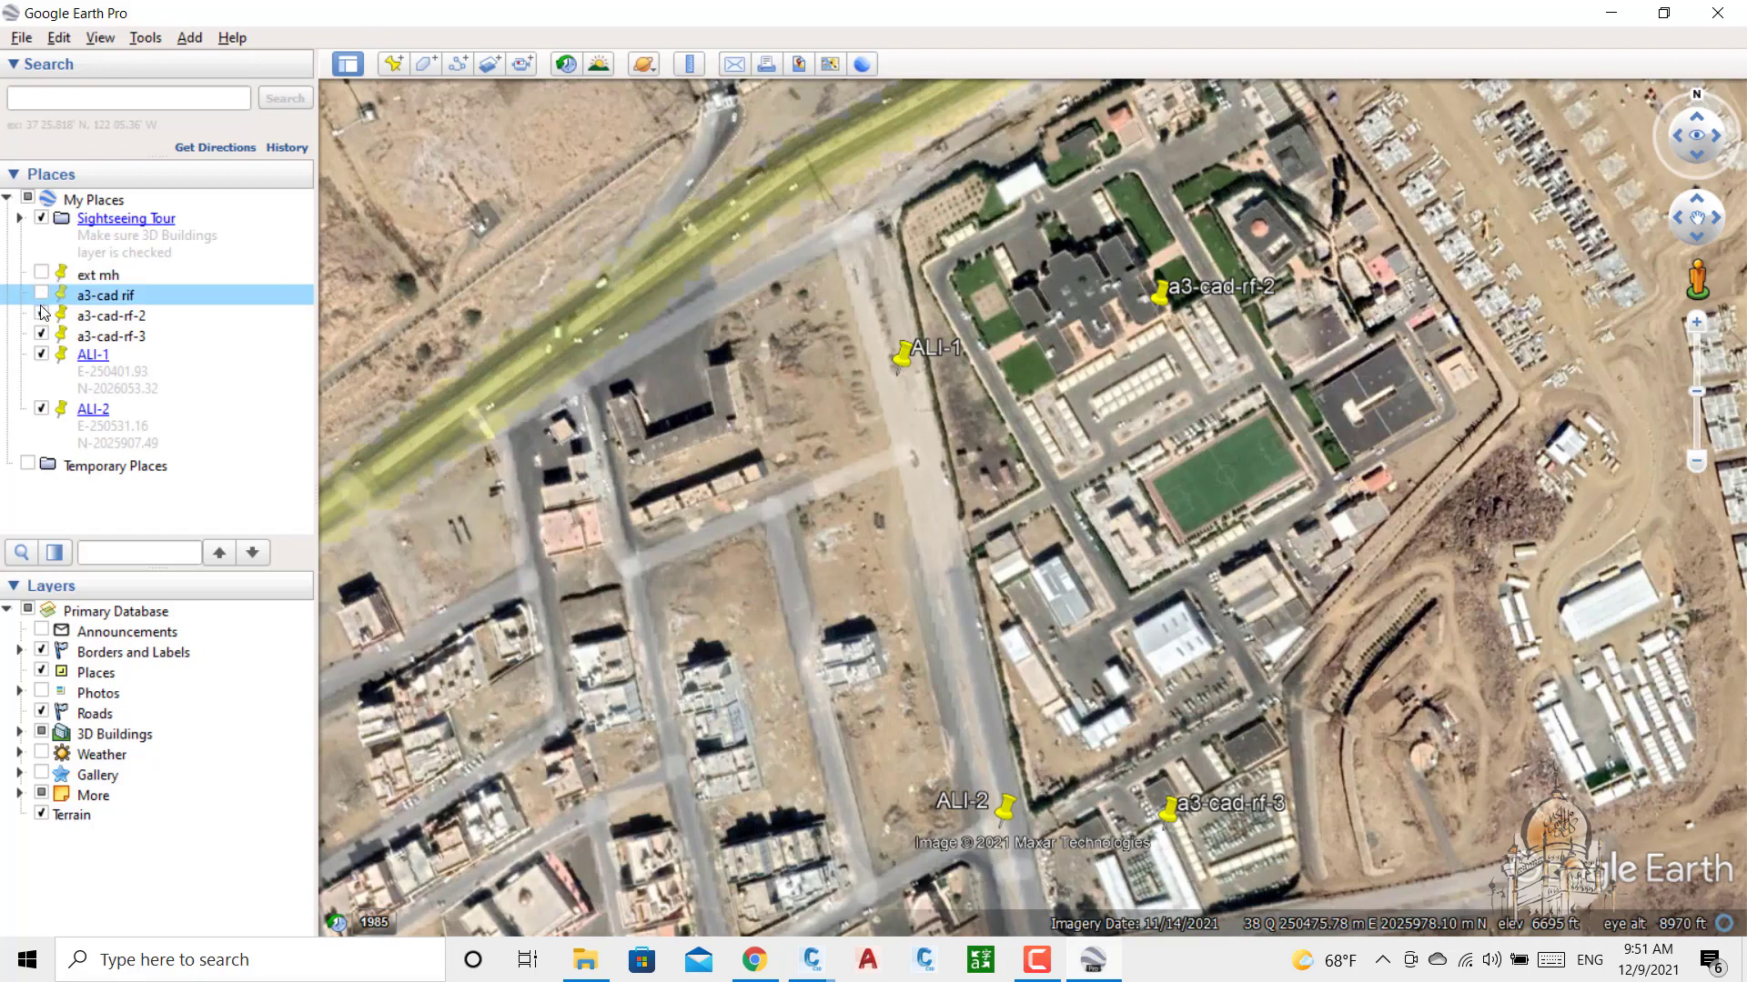
click(41, 316)
click(41, 336)
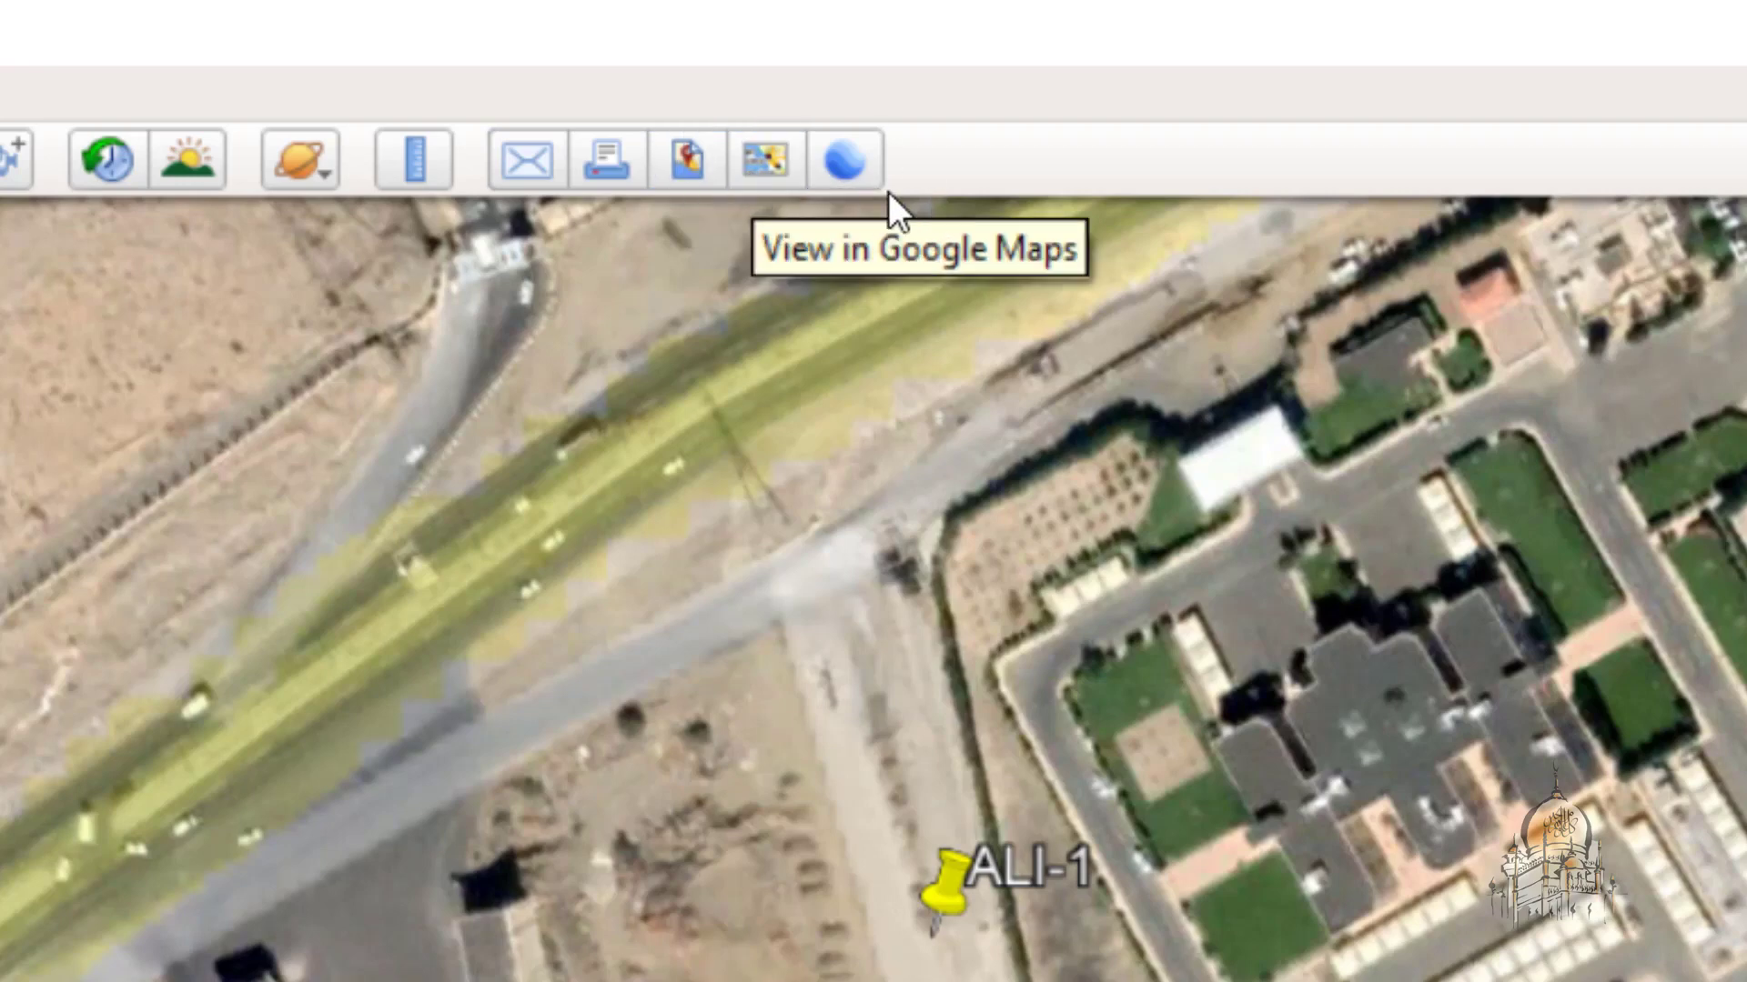
Step: Start saving the view as an image and remove the title and description from the map elements
click(686, 173)
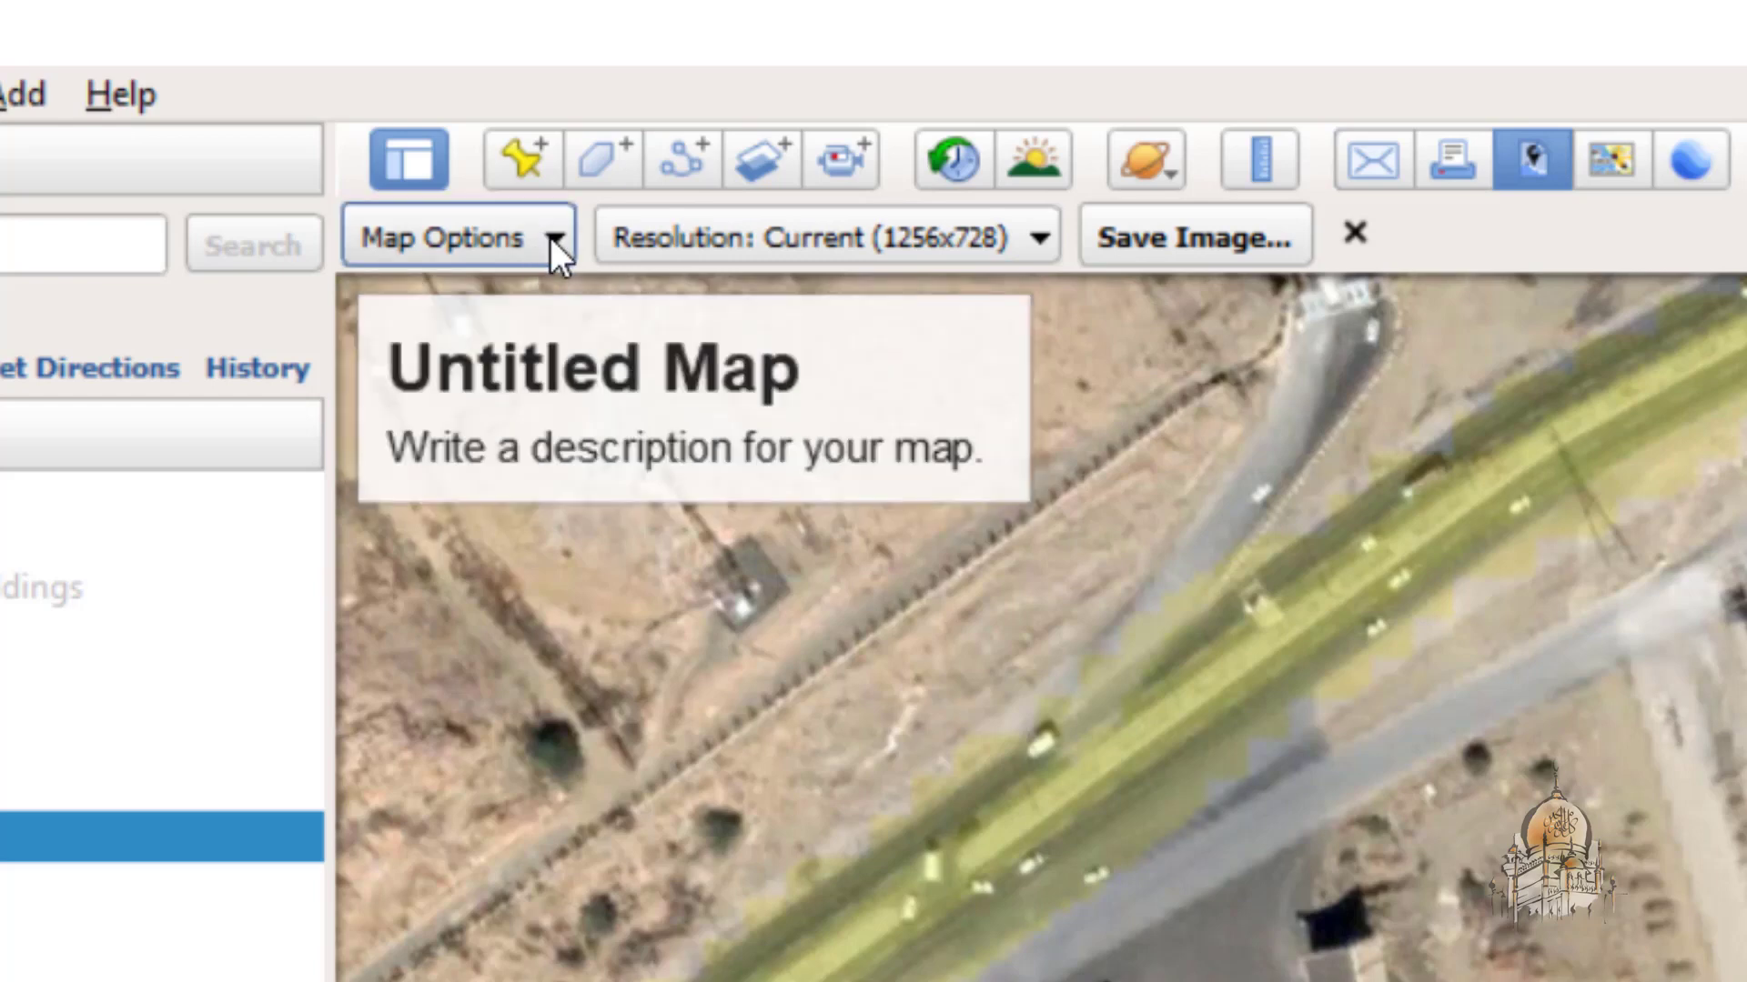
click(551, 239)
click(491, 378)
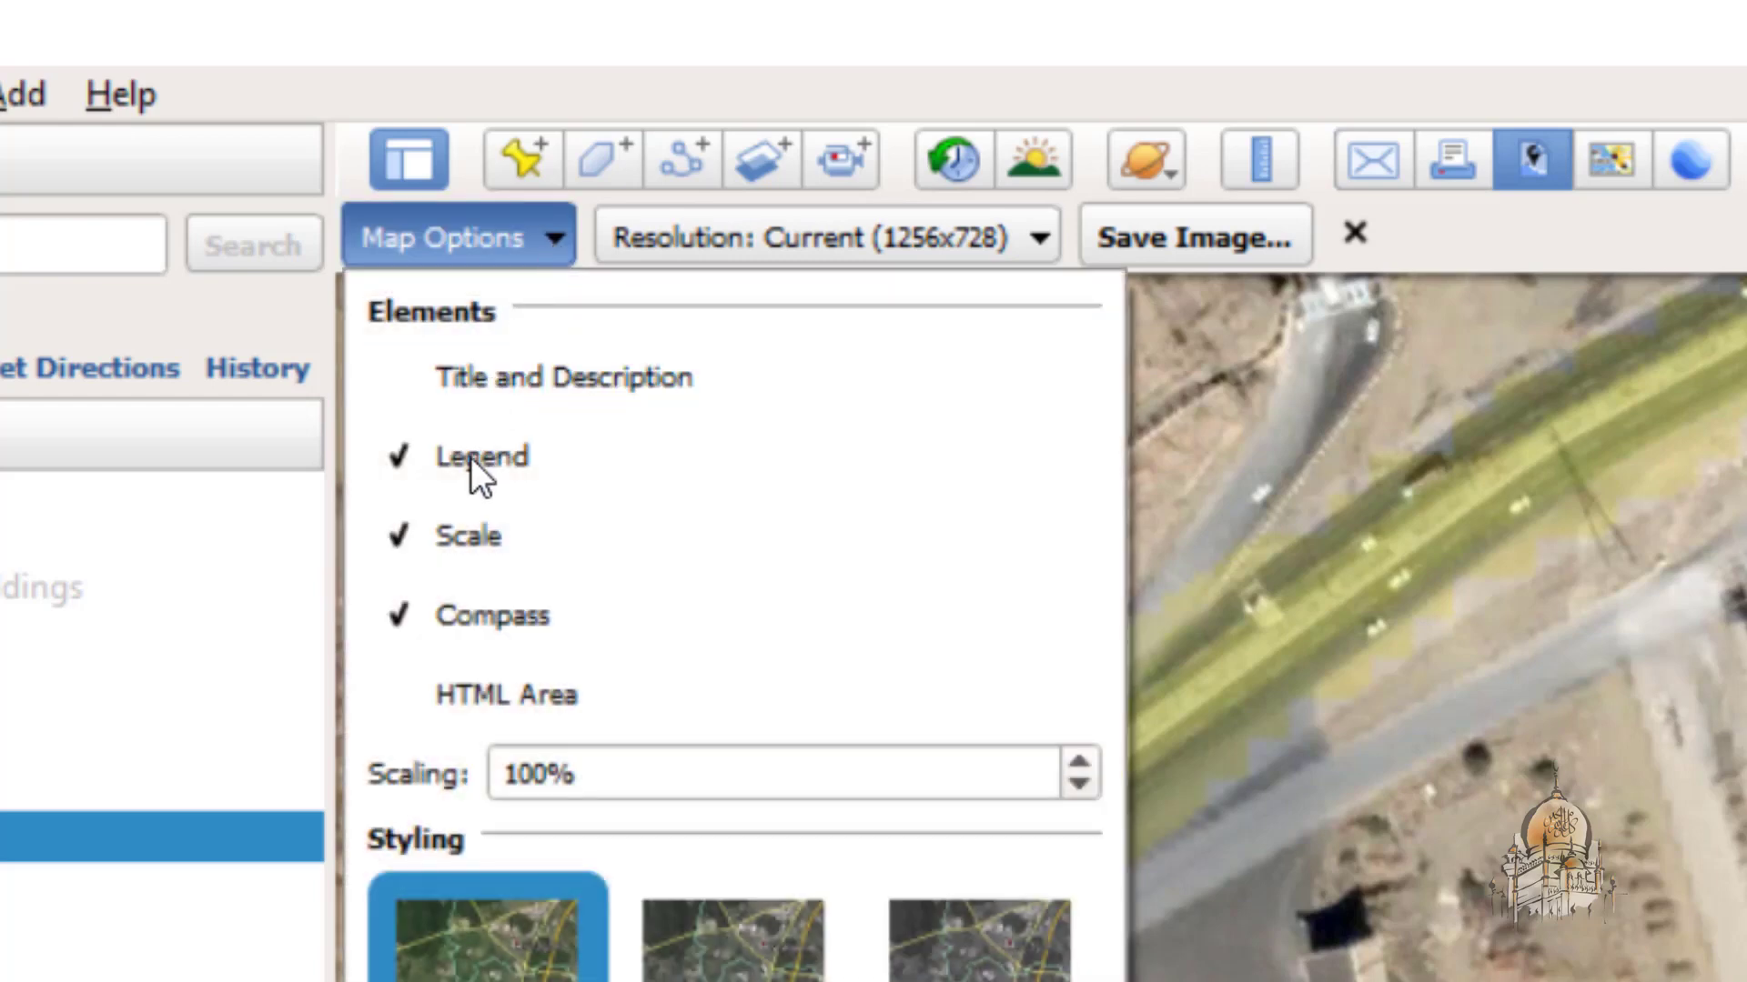
Step: Remove the legend from the map elements and set the image resolution to 3840x2160 (4K UHD)
click(466, 466)
key(Escape)
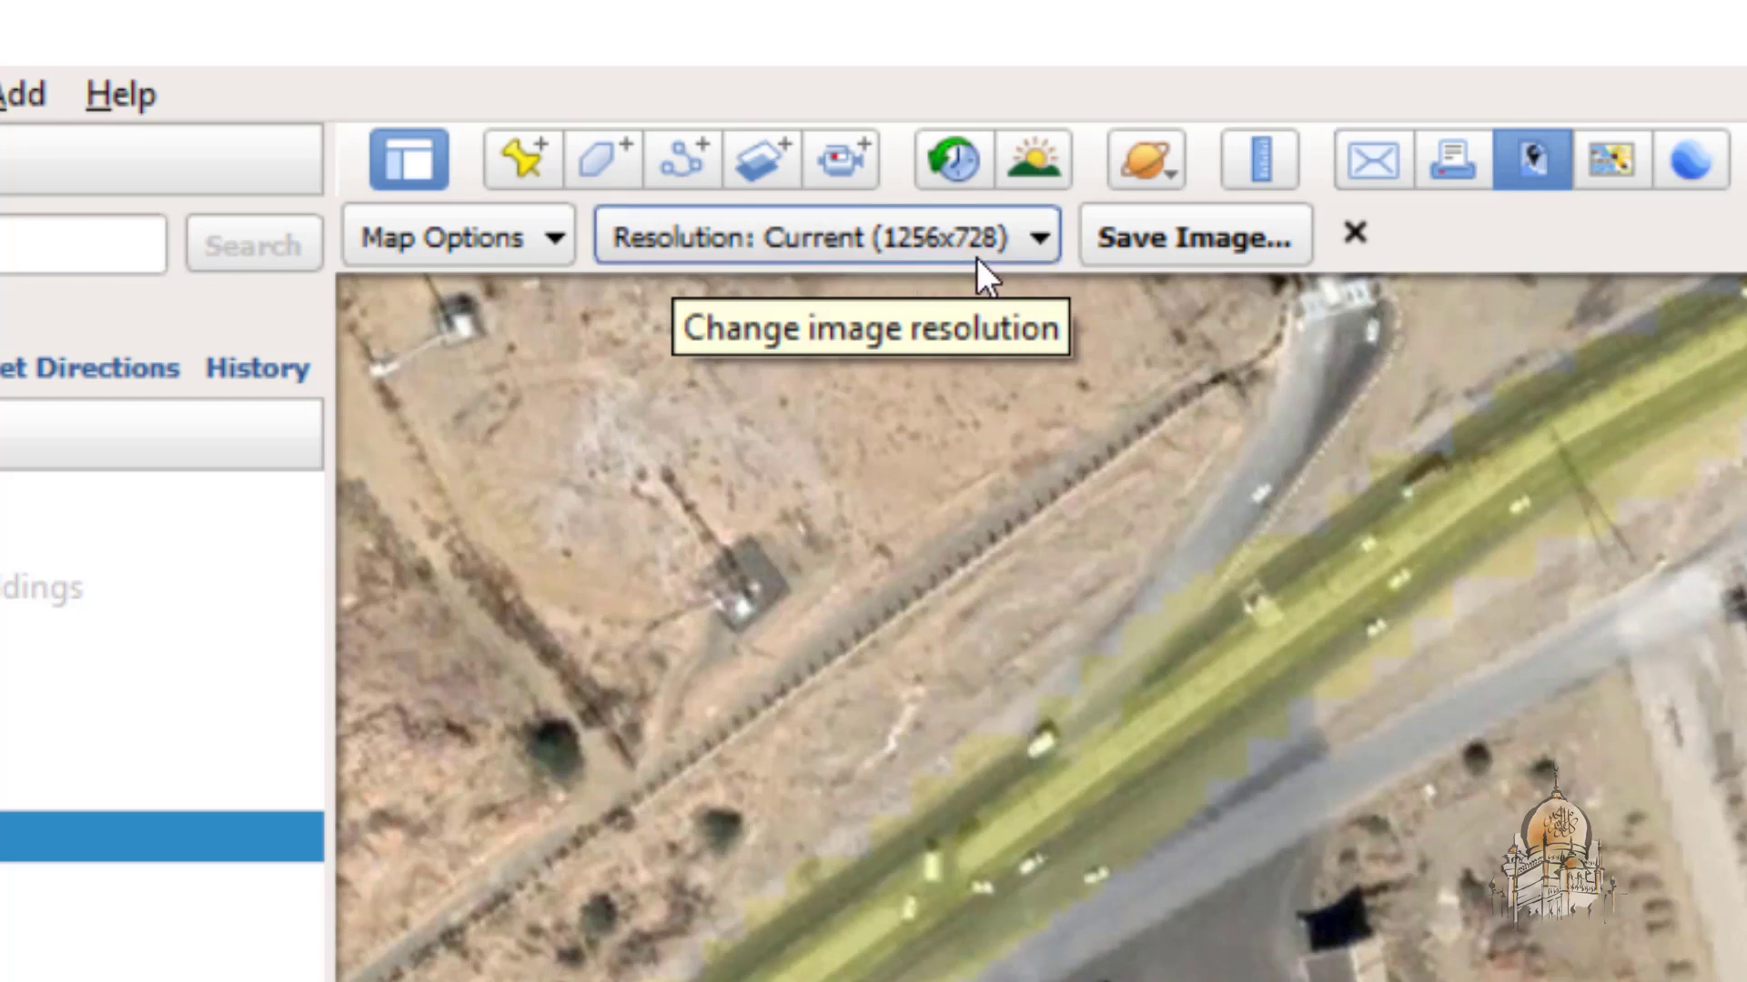
click(1039, 238)
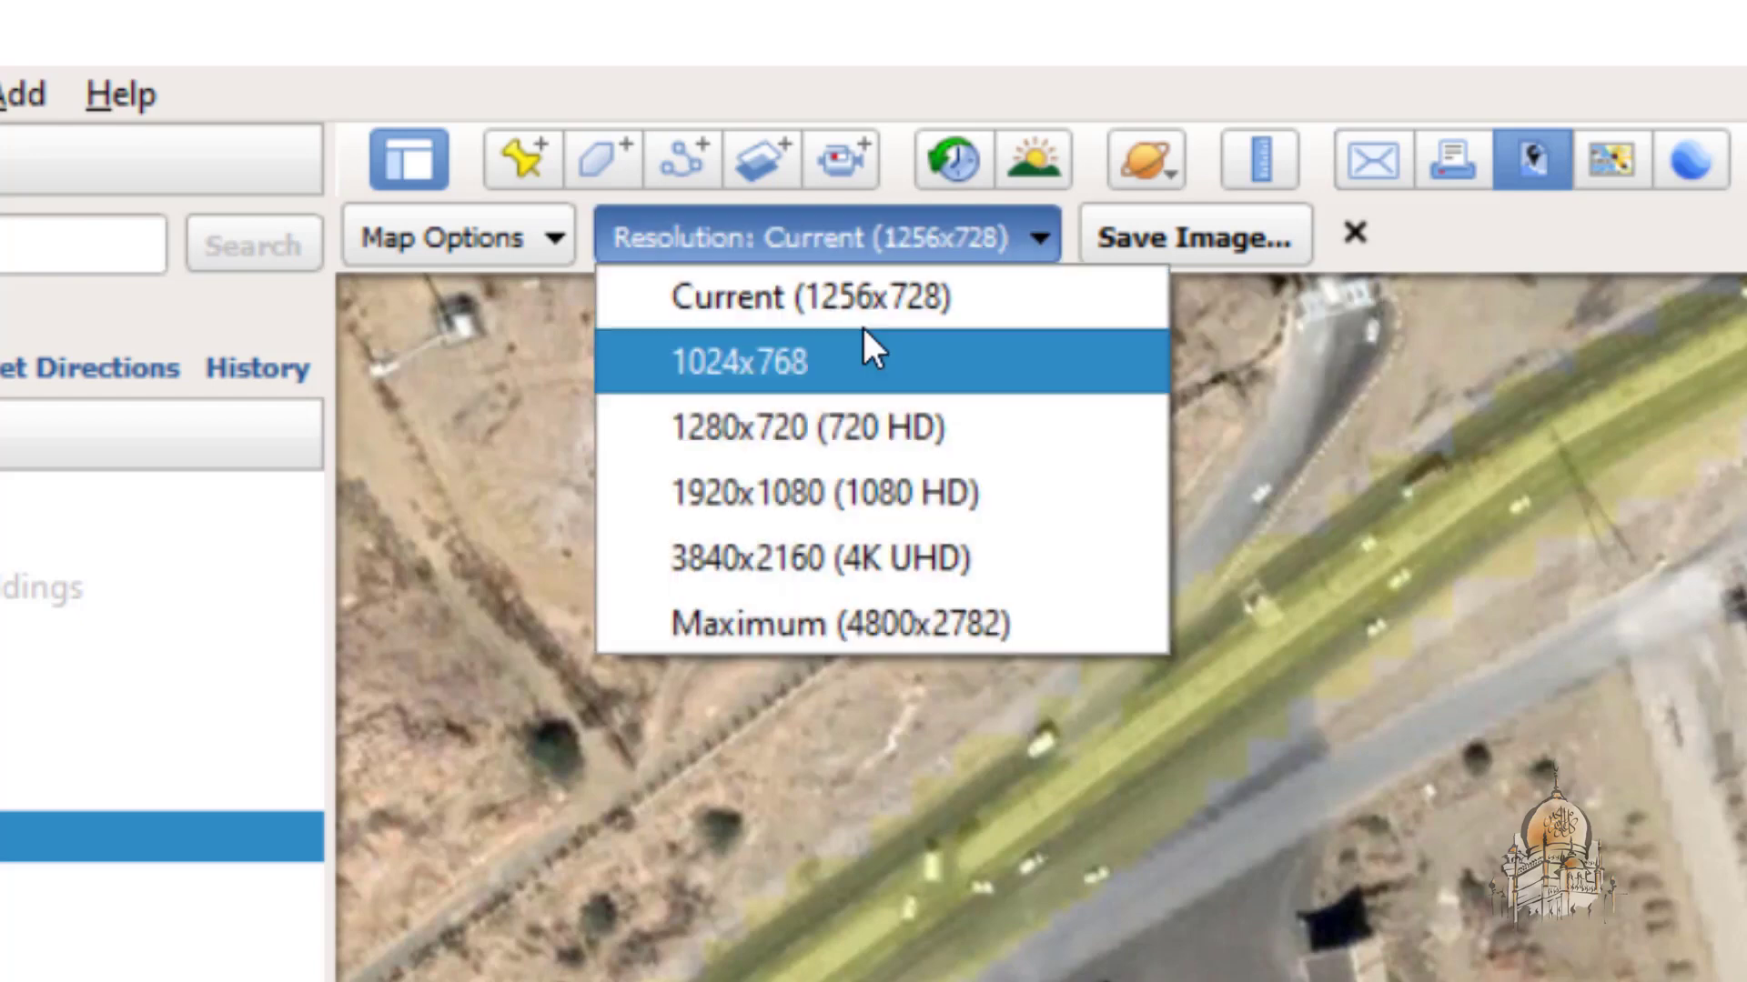
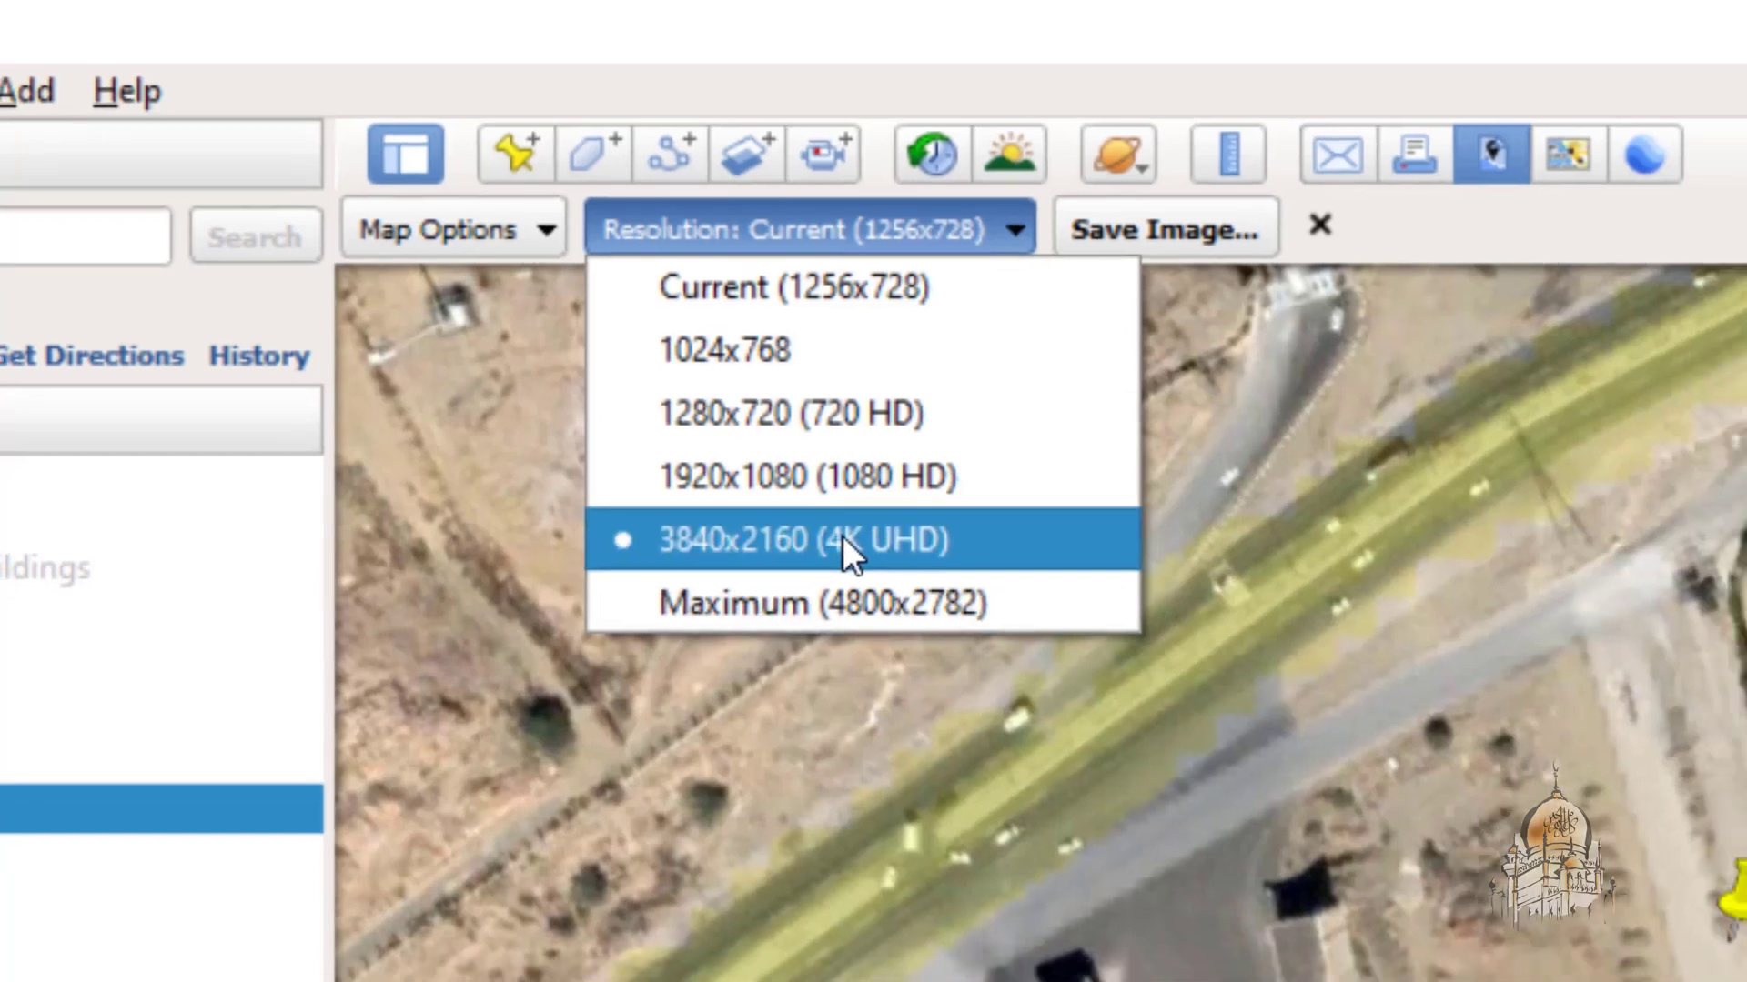
click(844, 555)
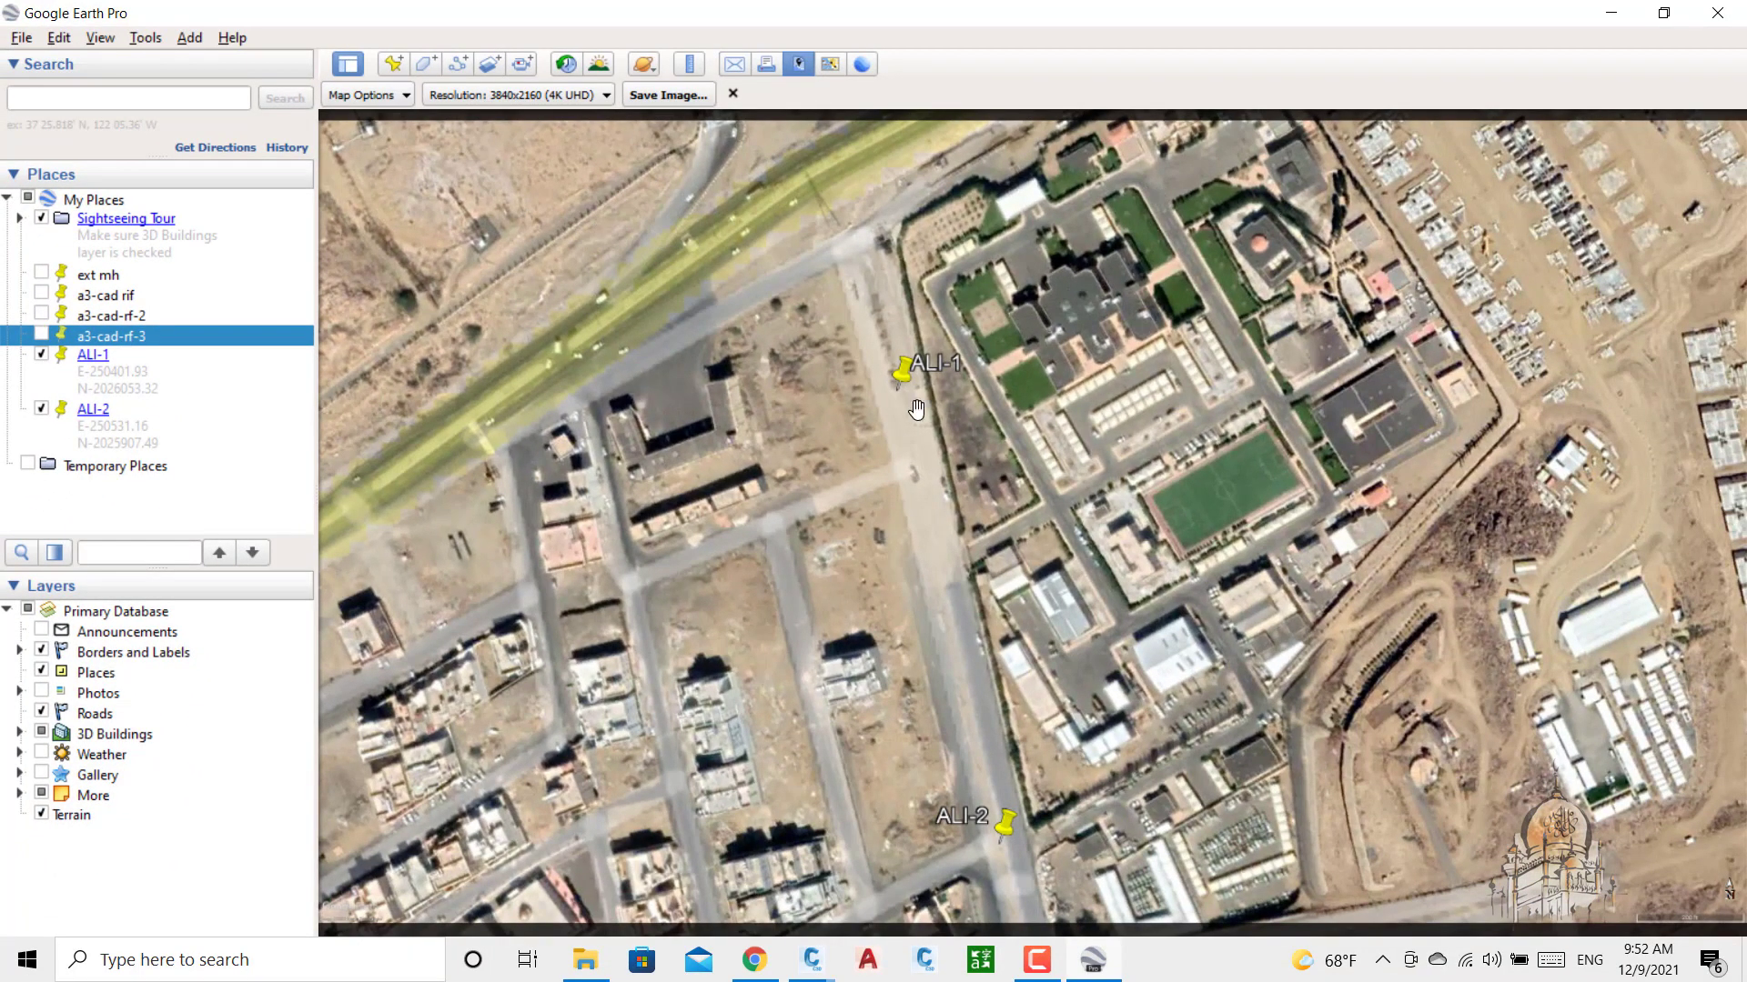
Step: Save the view as a JPEG image named AMJAD-TODAY in the AMJAD folder on the Desktop
click(669, 96)
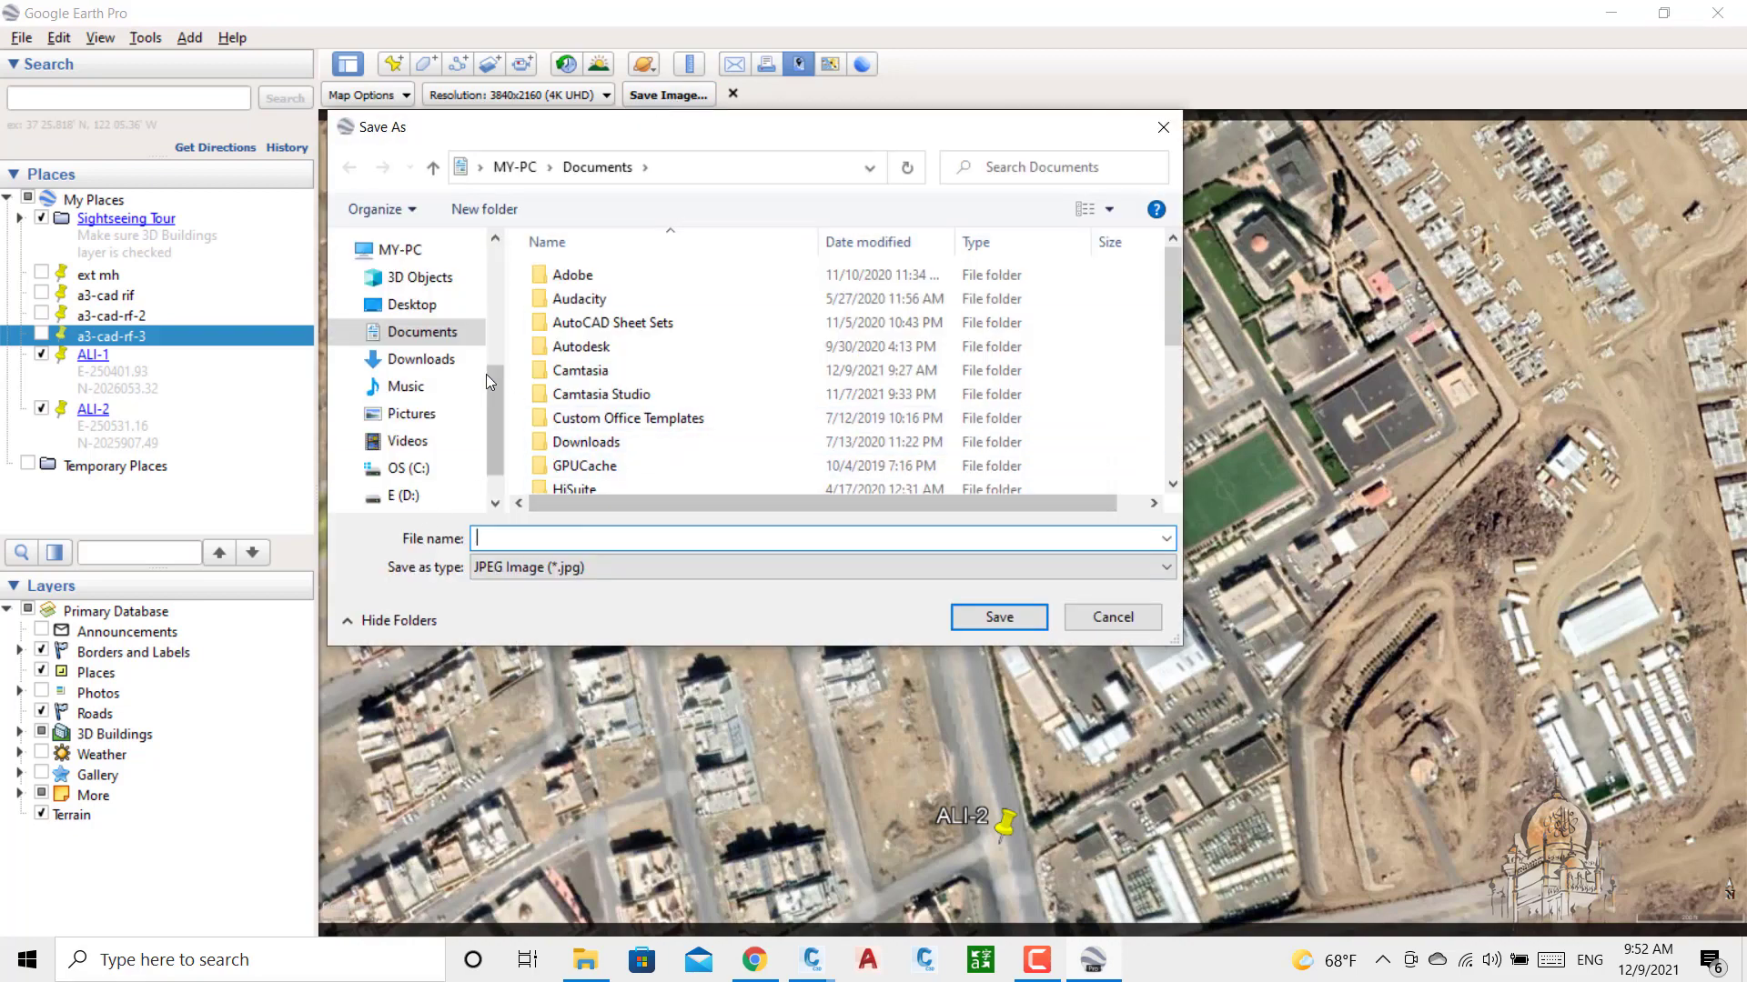
click(412, 304)
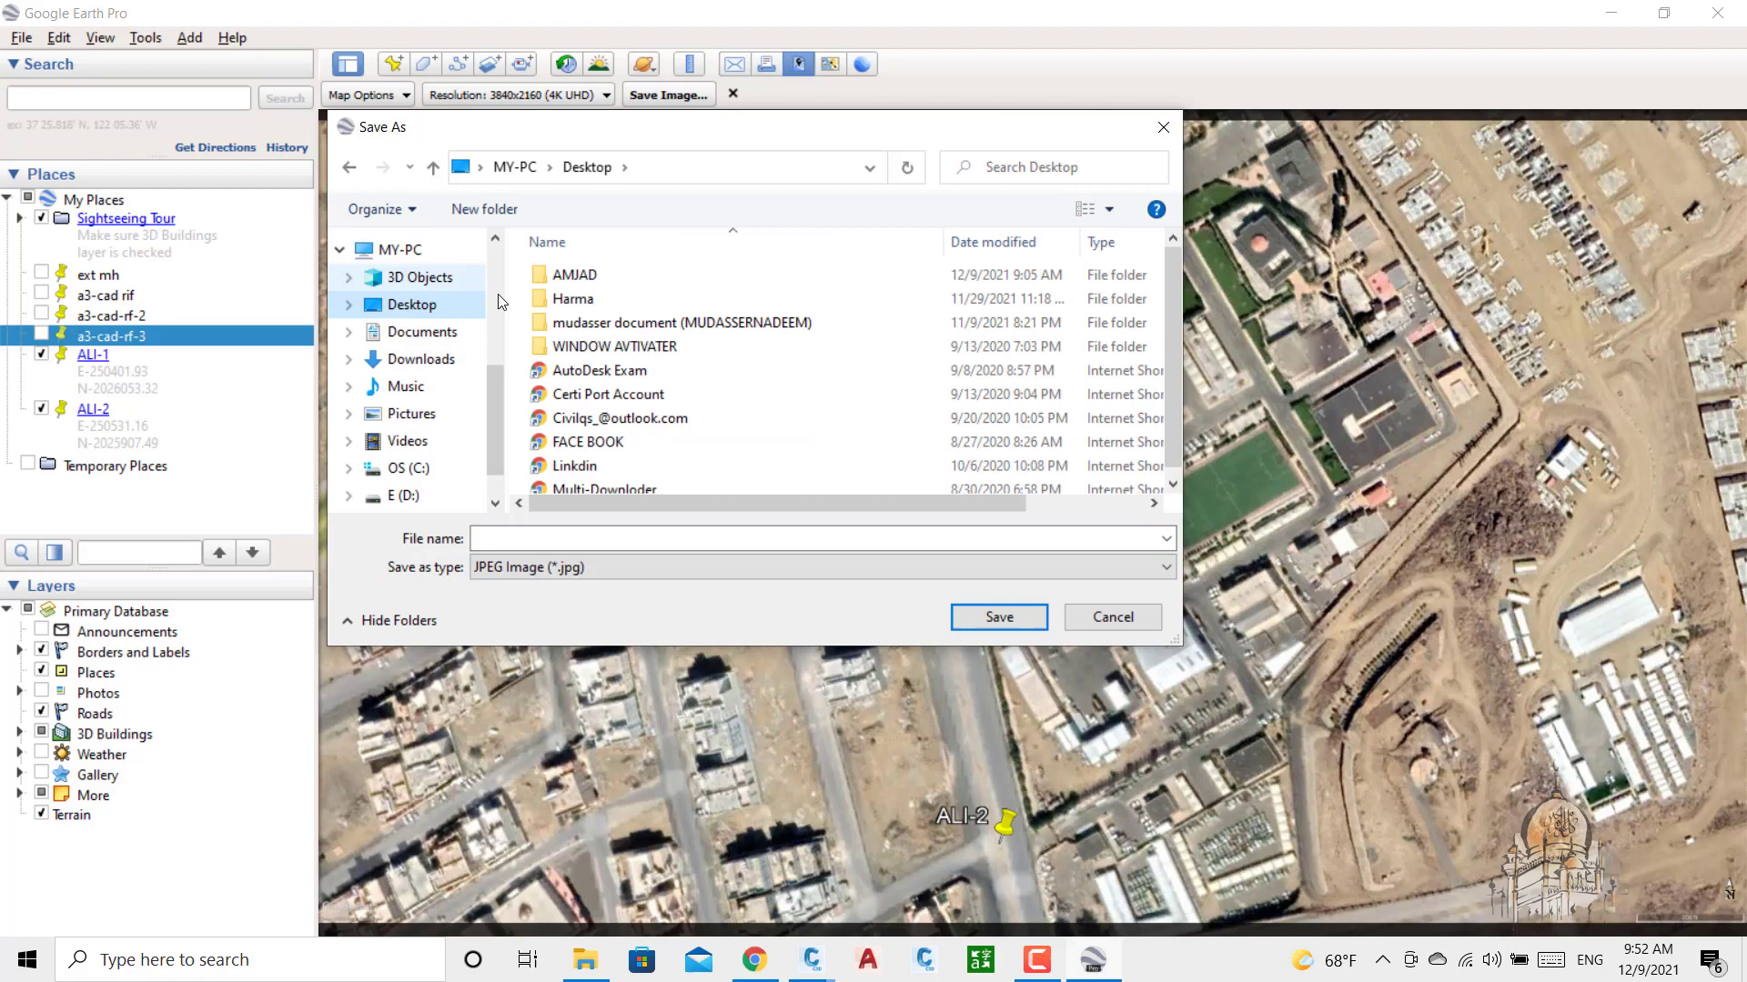
double_click(575, 274)
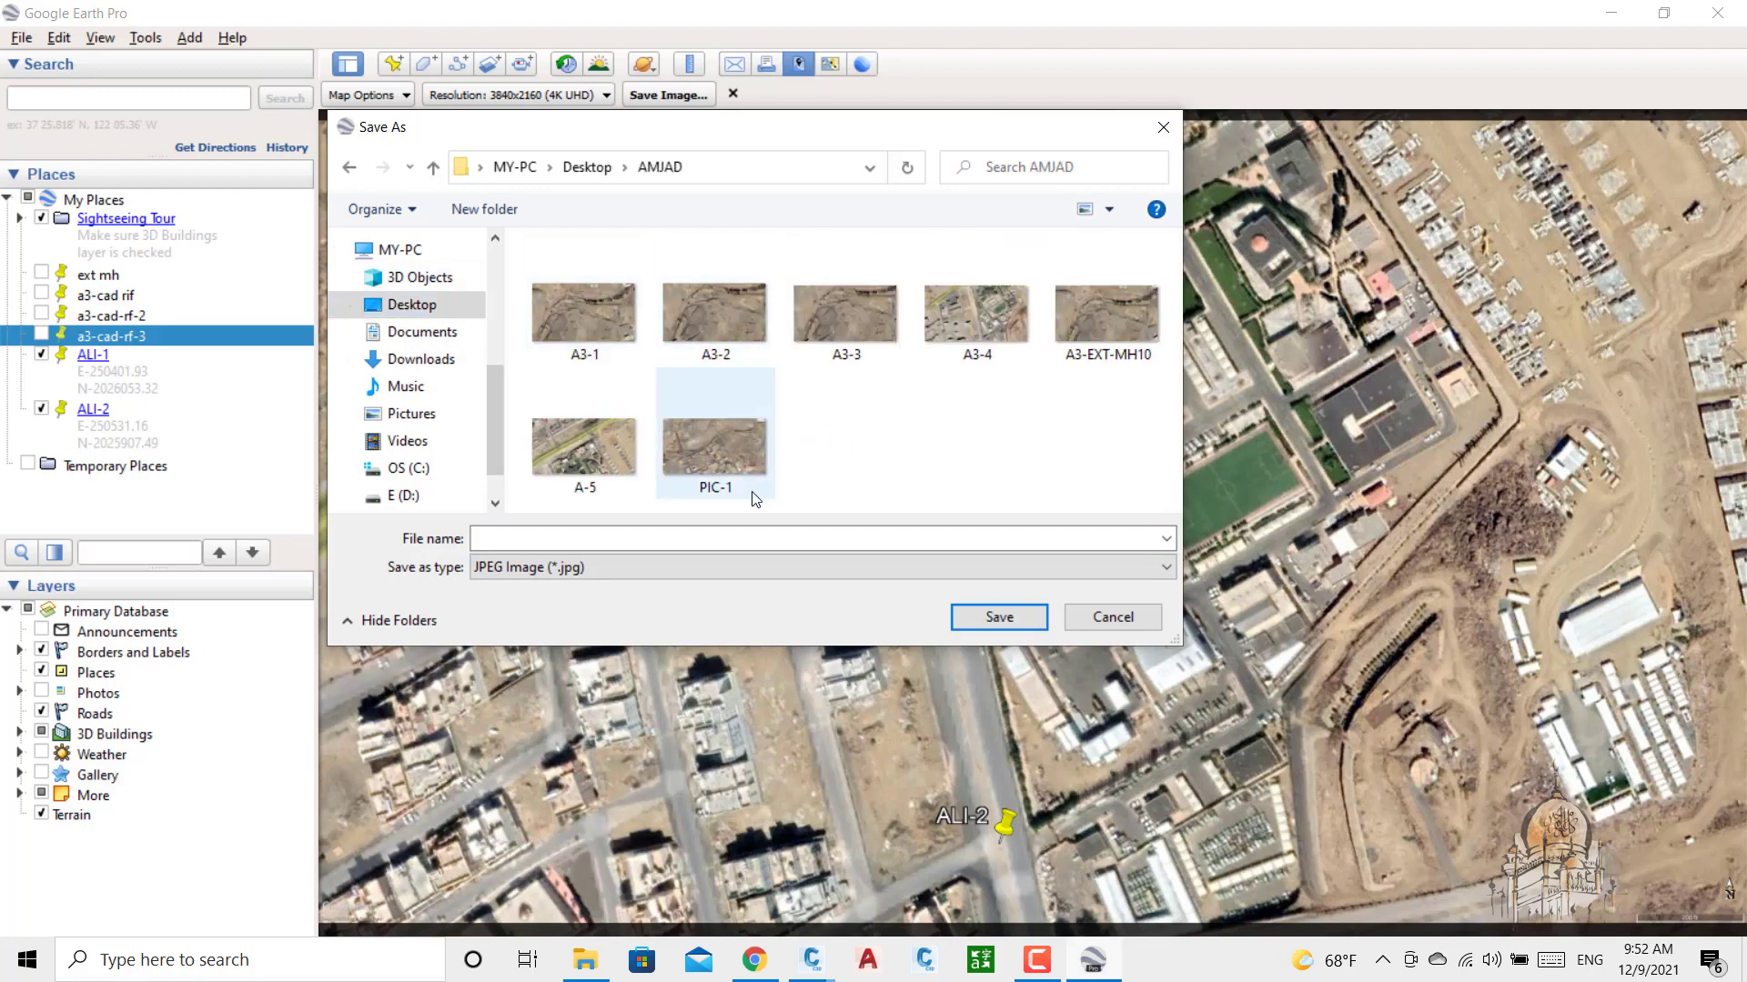
click(531, 542)
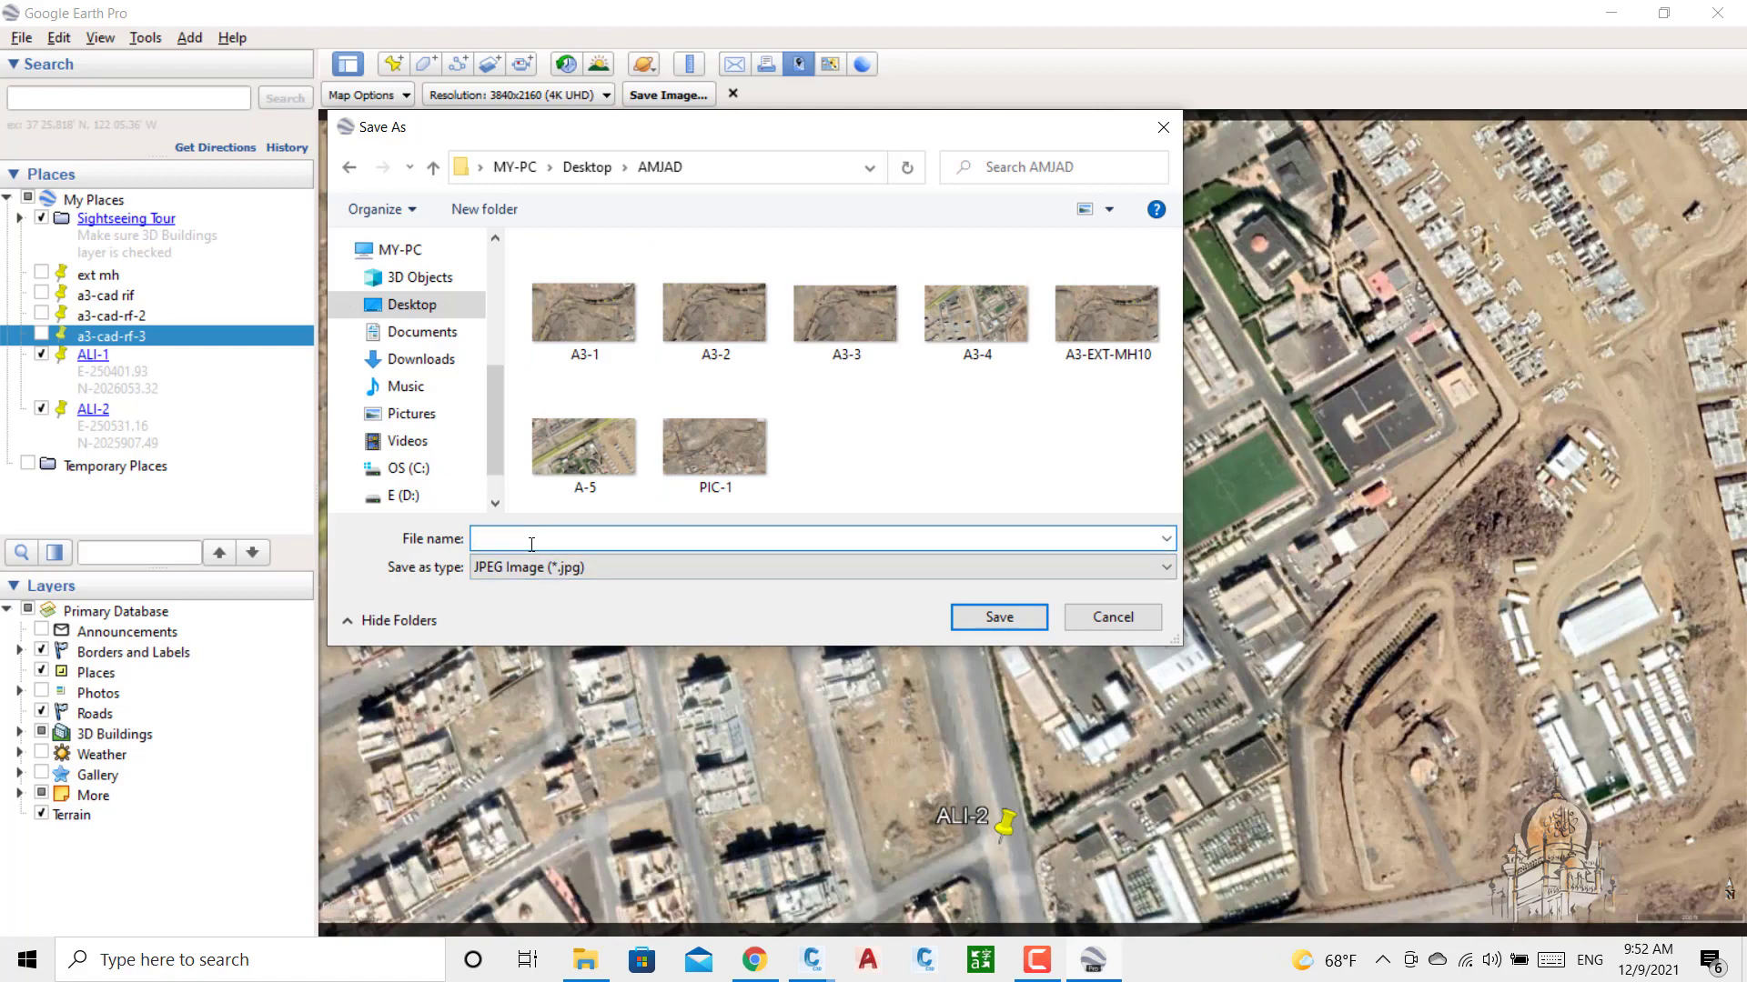
text(AM)
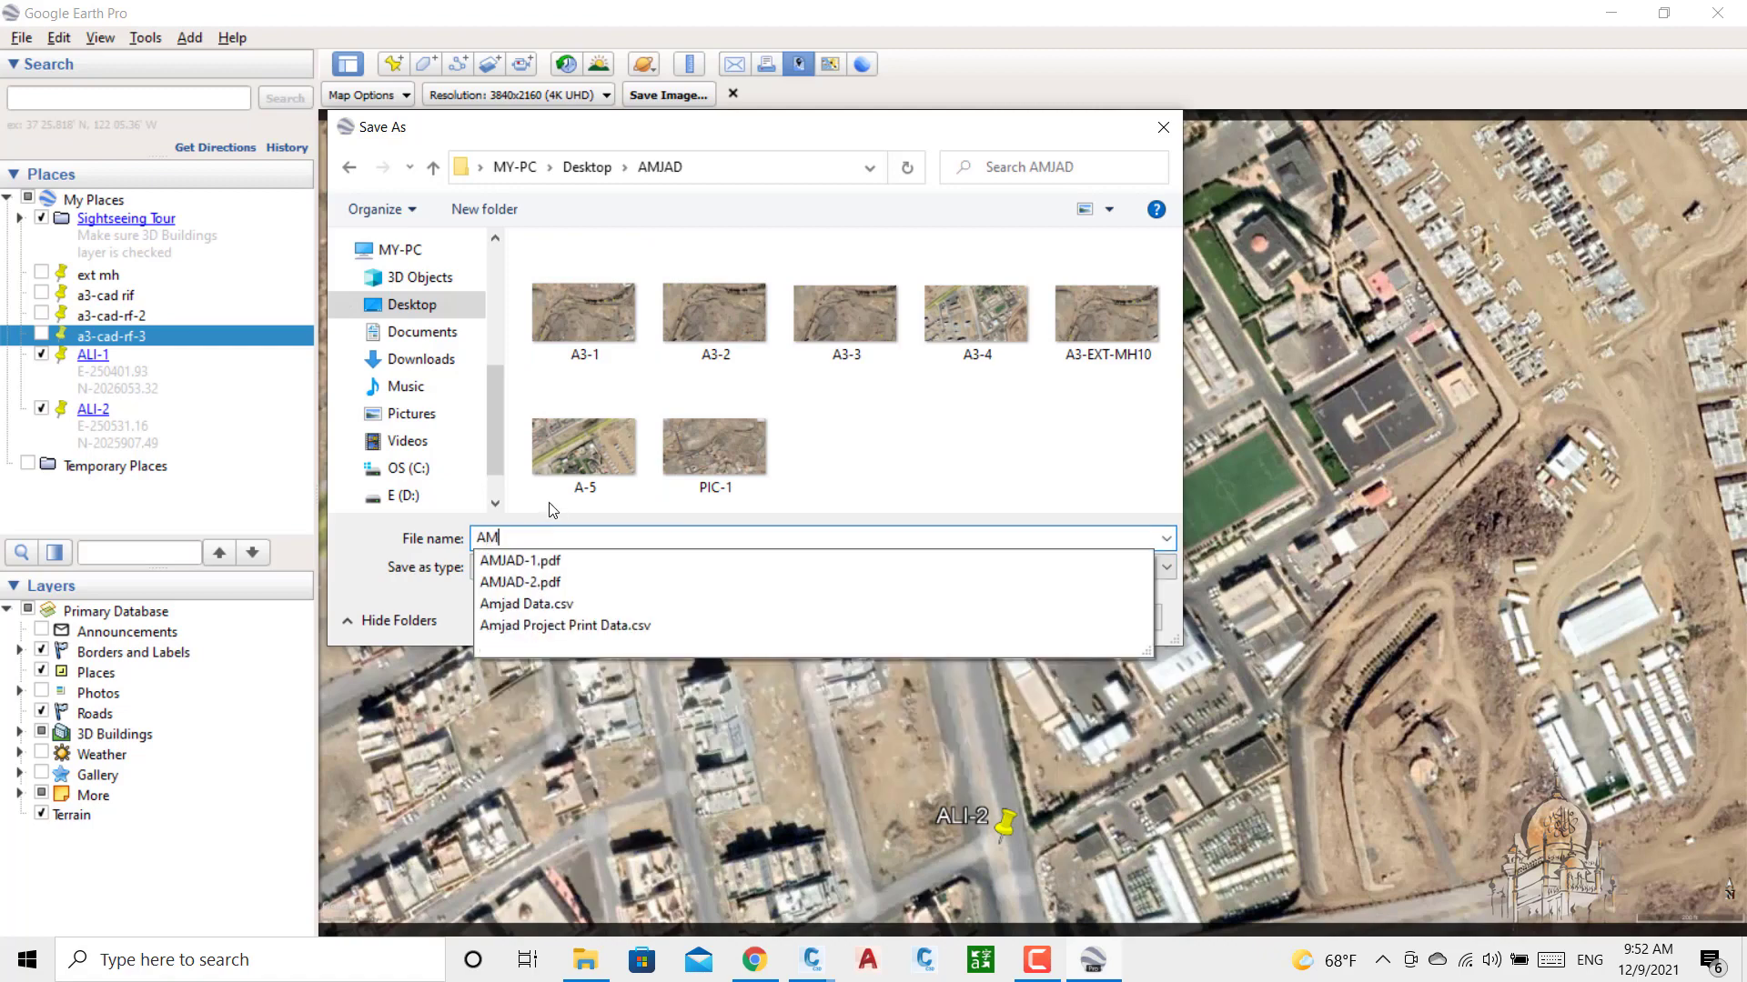
text(JAD-TODA)
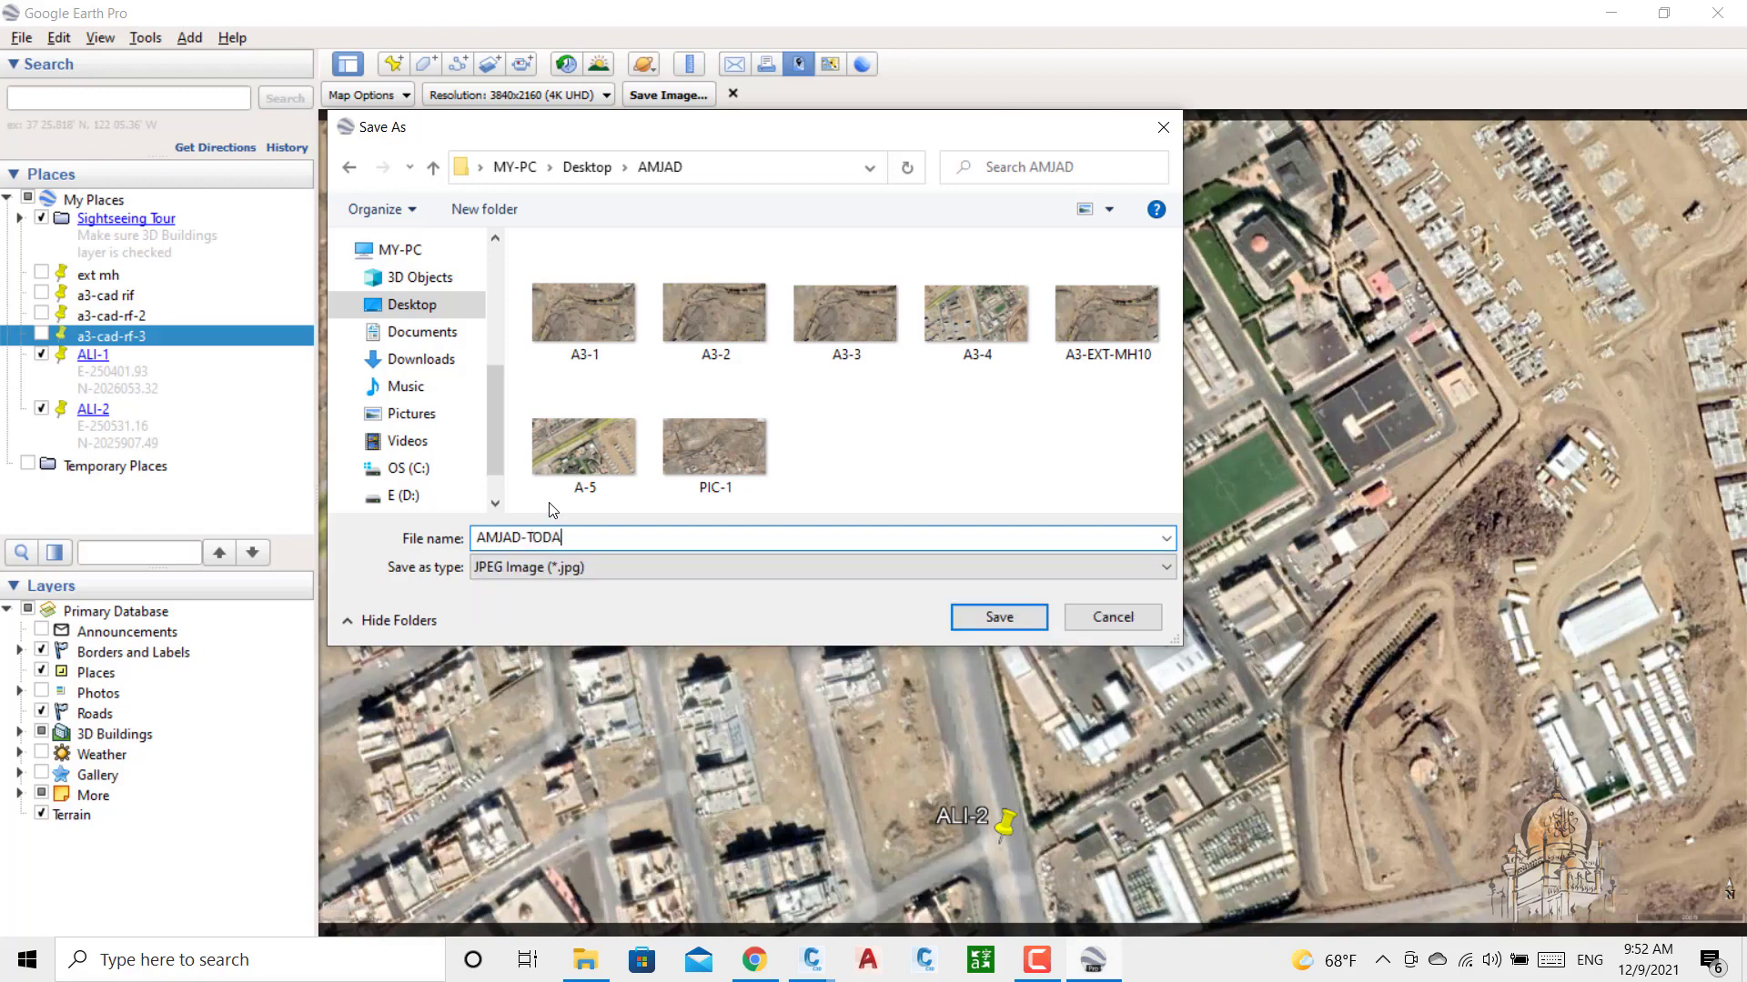
text(Y)
click(976, 614)
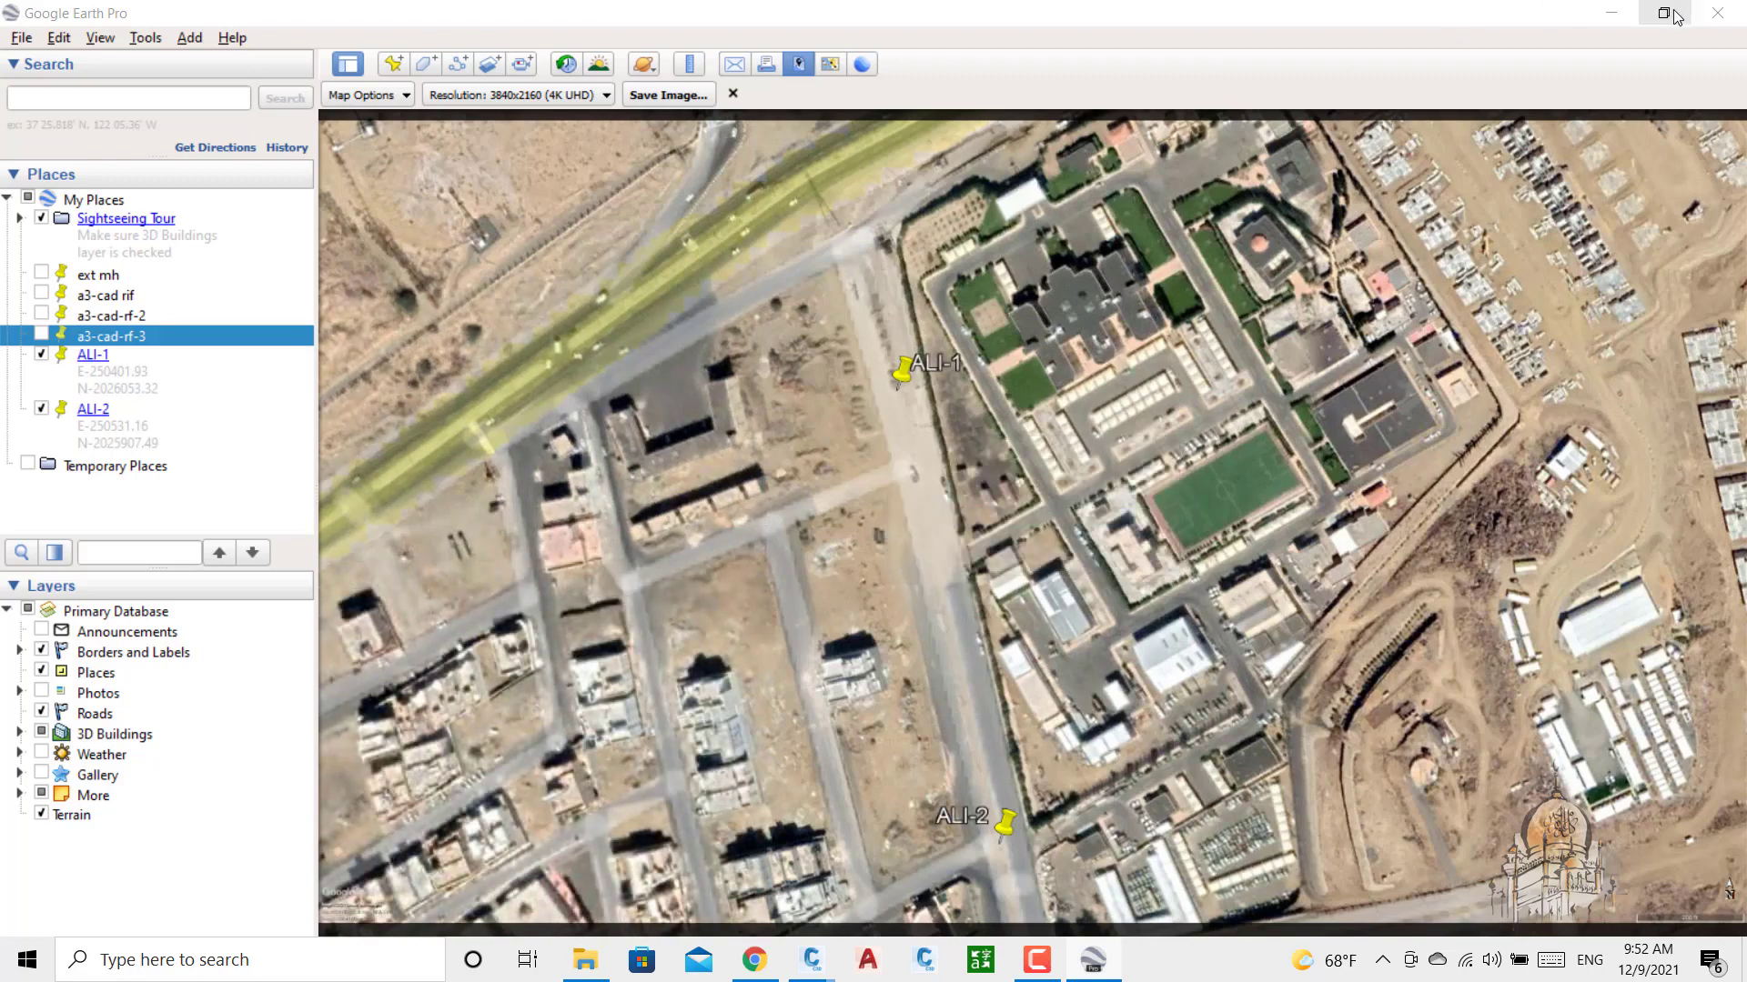
Step: Minimize Google Earth Pro and open the AMJAD folder on the desktop to check for the AMJAD-TODAY image
click(1610, 16)
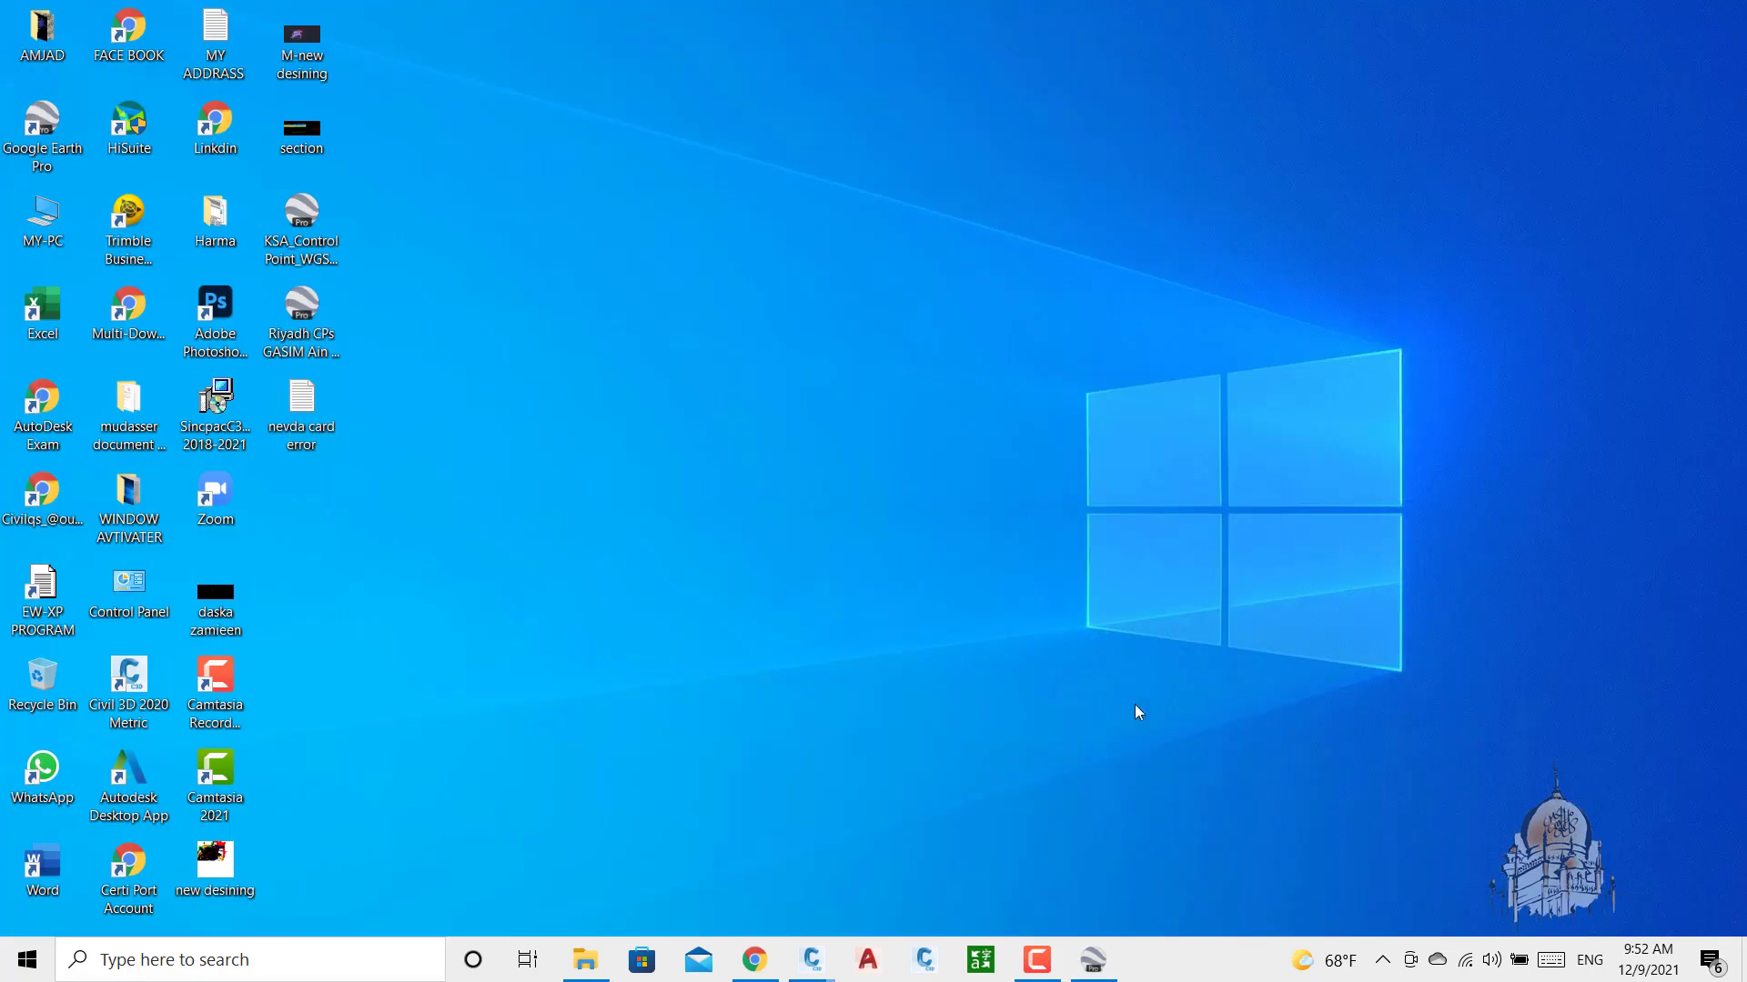
double_click(43, 31)
click(1190, 14)
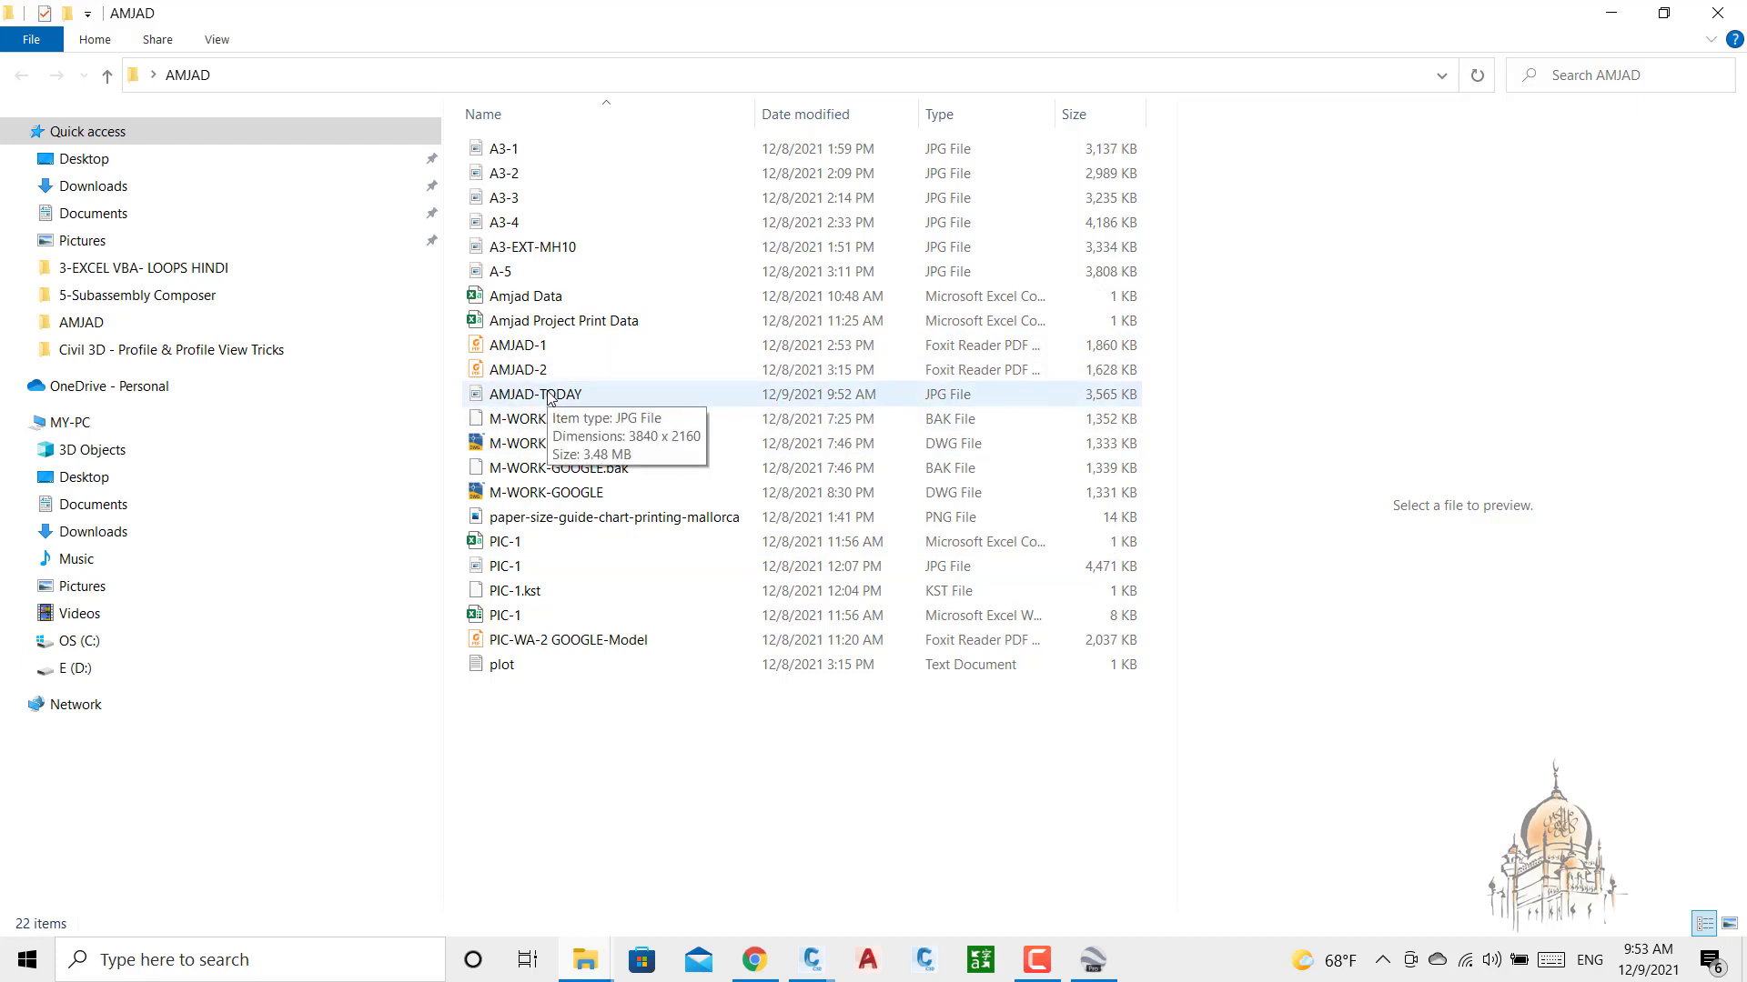
Step: Switch to the M-WORK-GOOGLE drawing in Civil 3D and show the Home ribbon commands
click(812, 970)
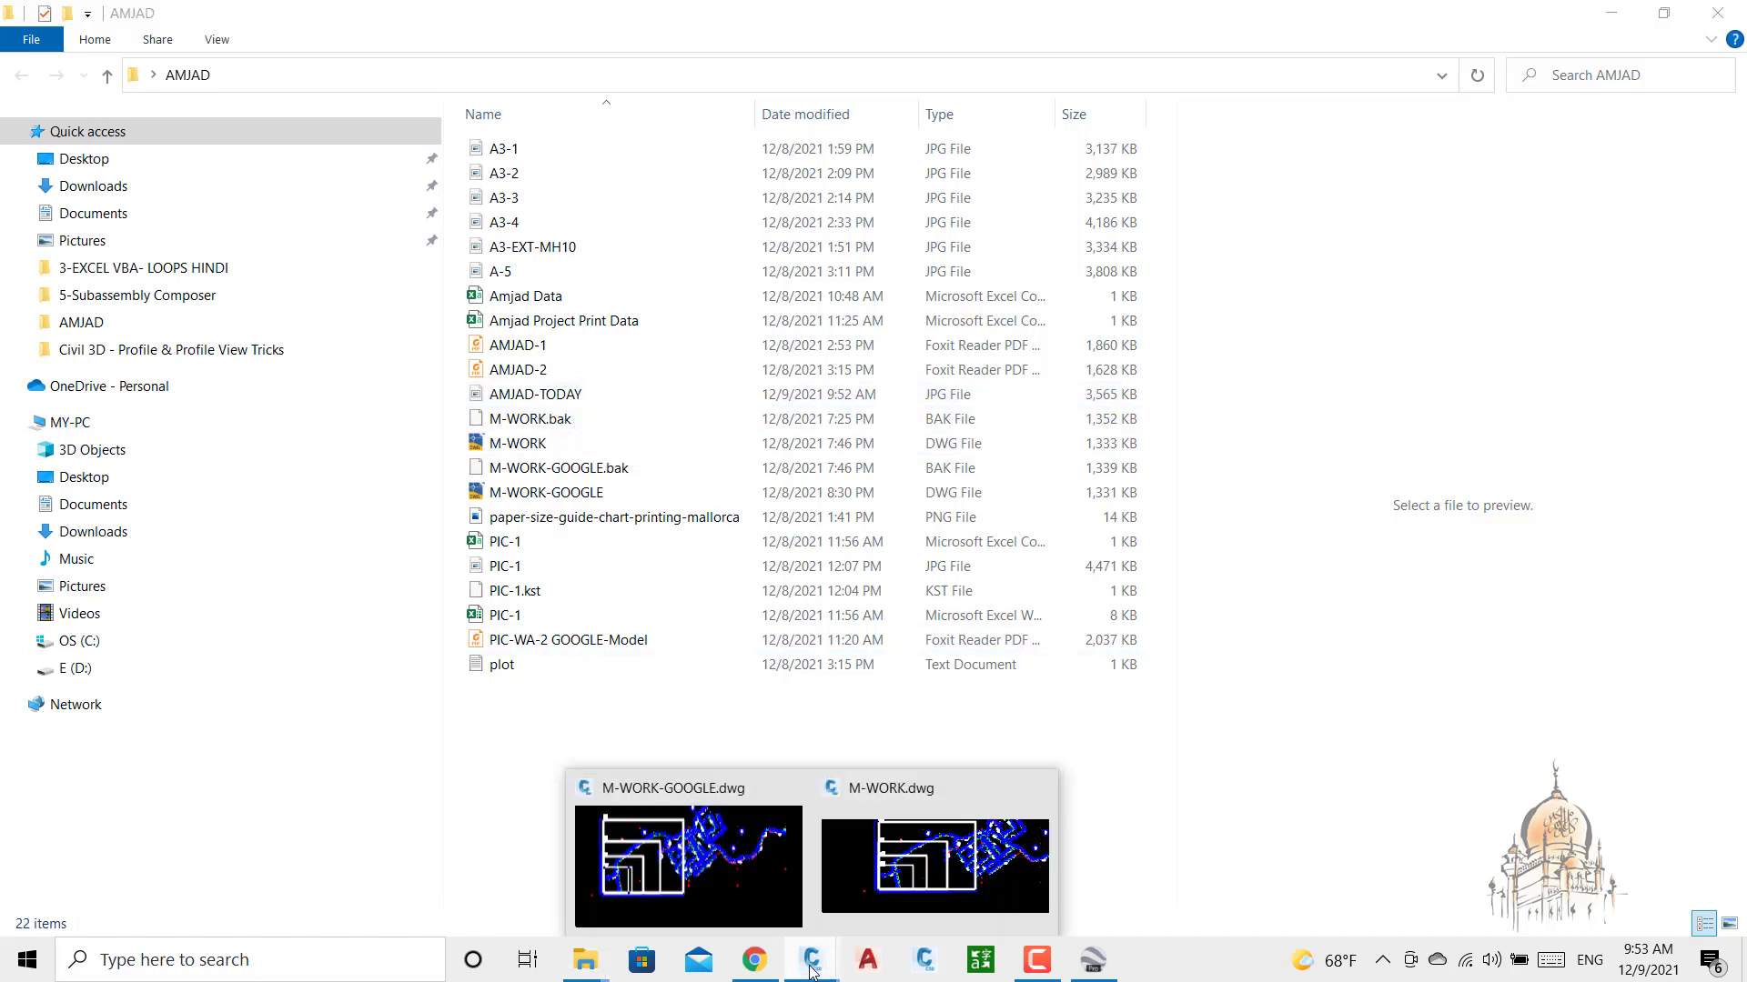
click(755, 872)
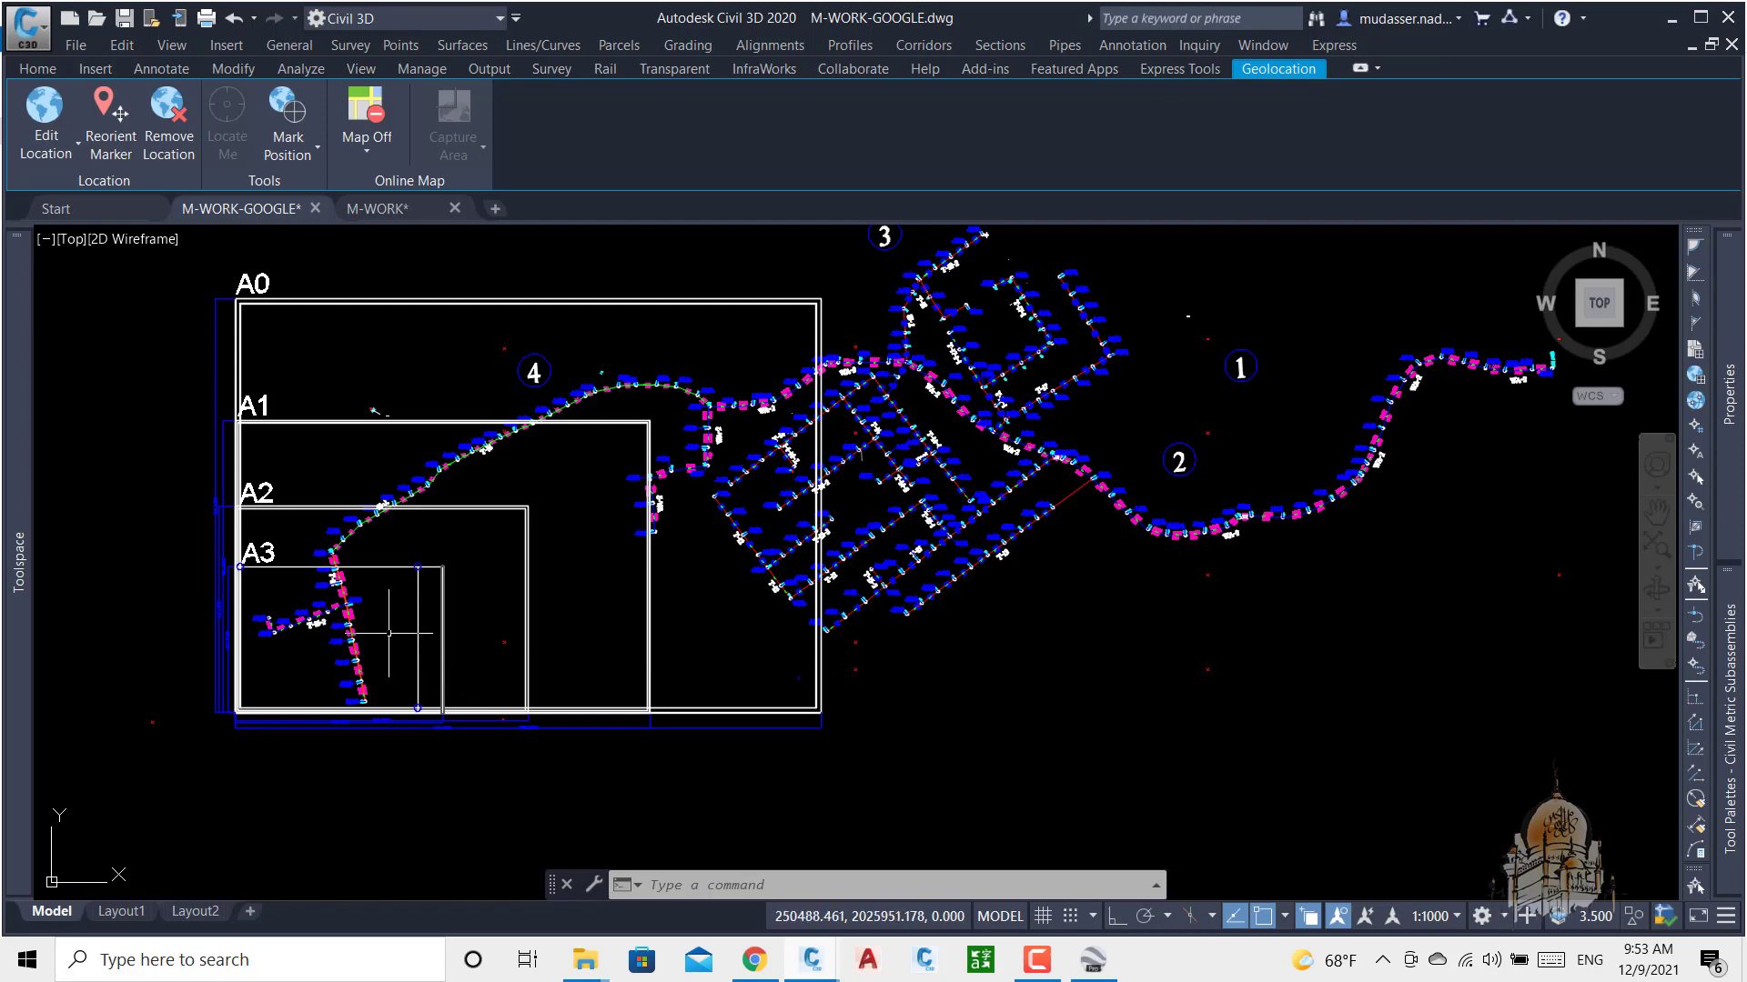
middle_drag(389, 632, 597, 590)
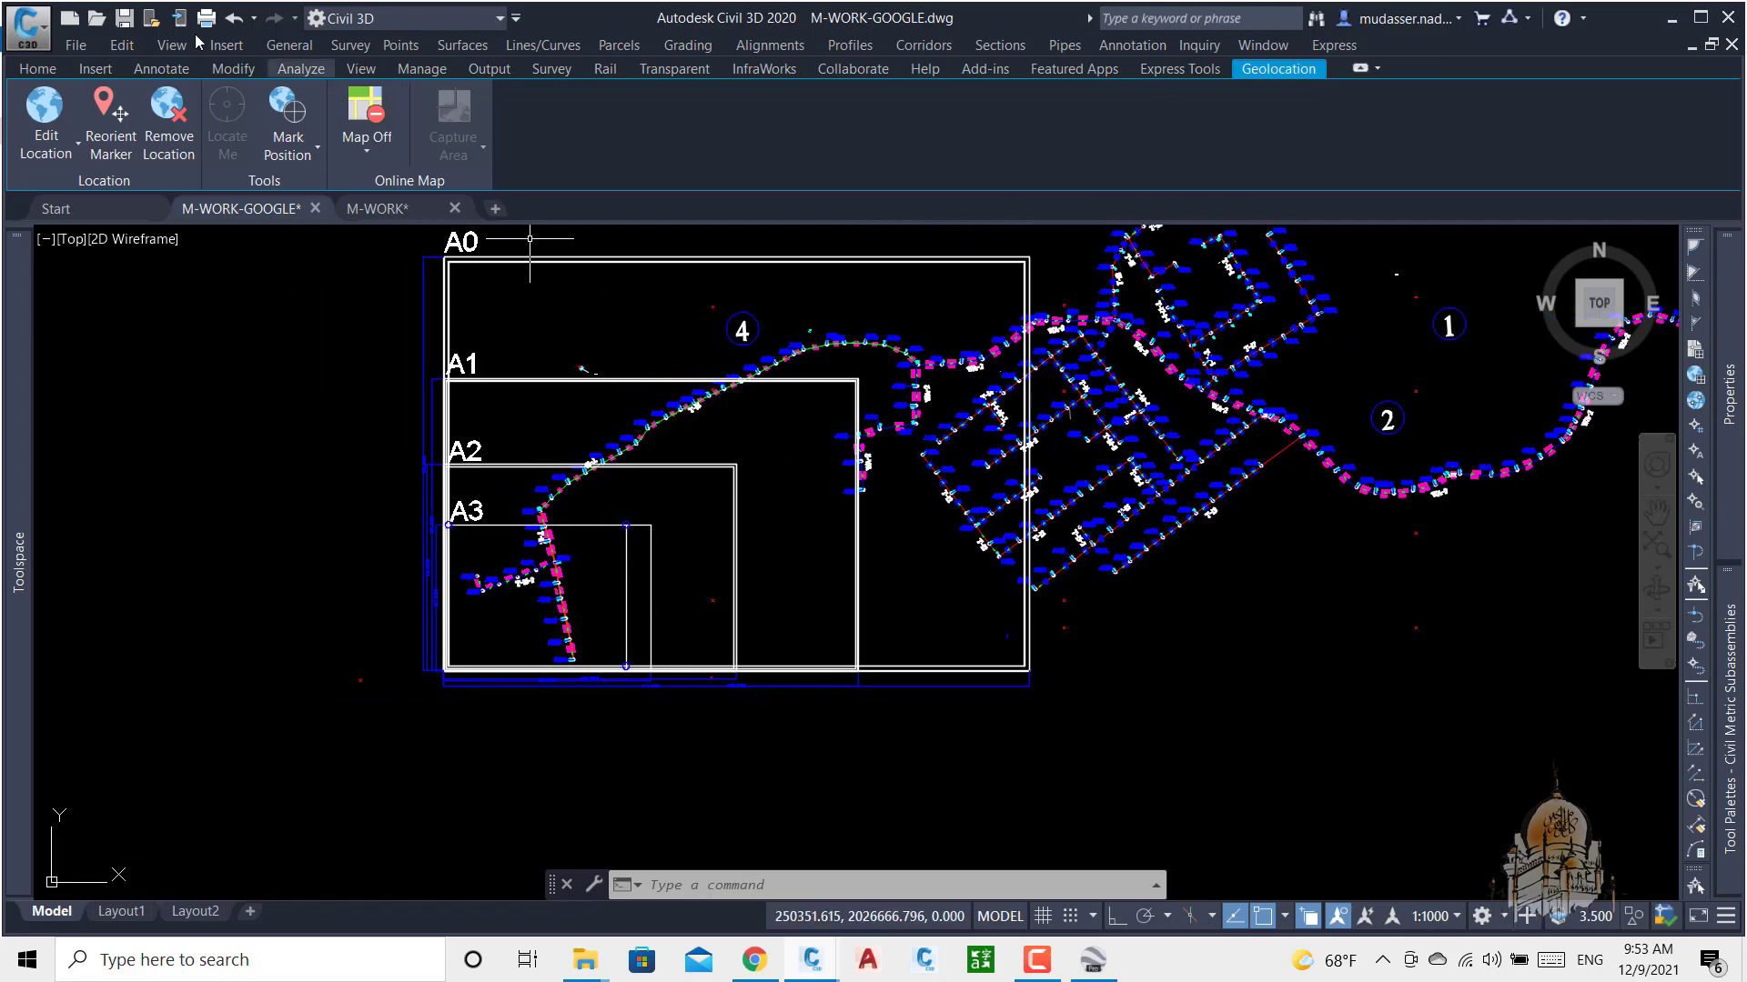
click(37, 69)
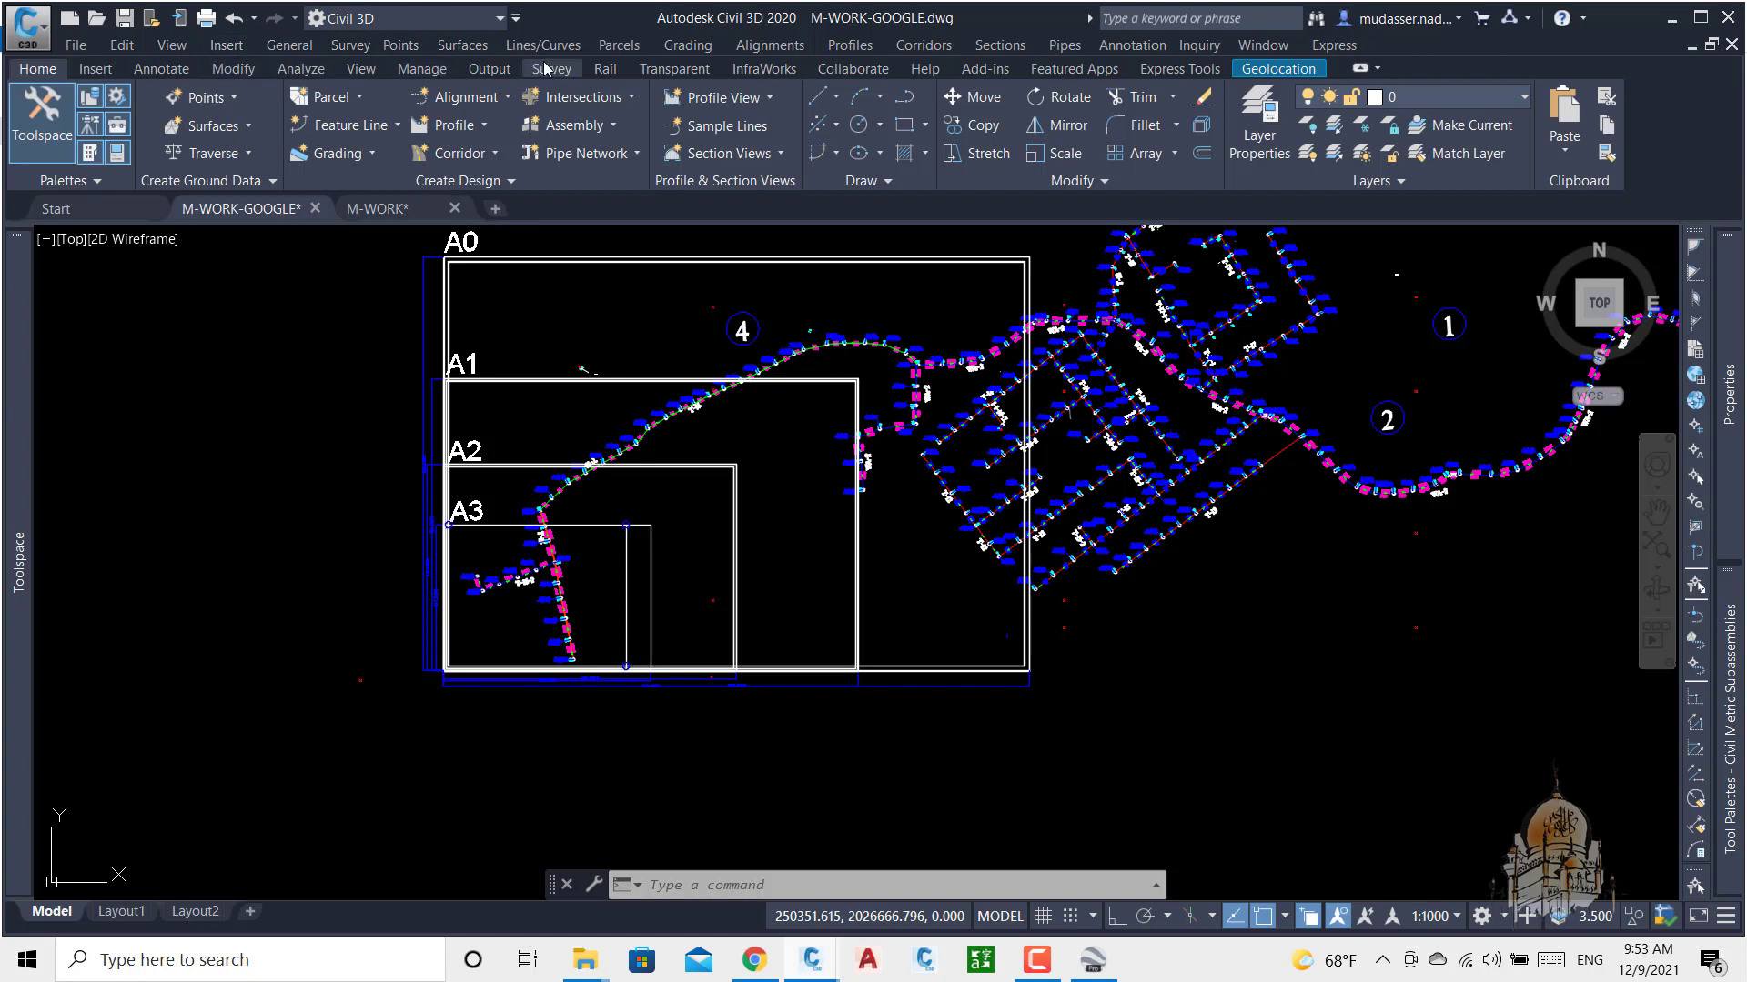
click(497, 21)
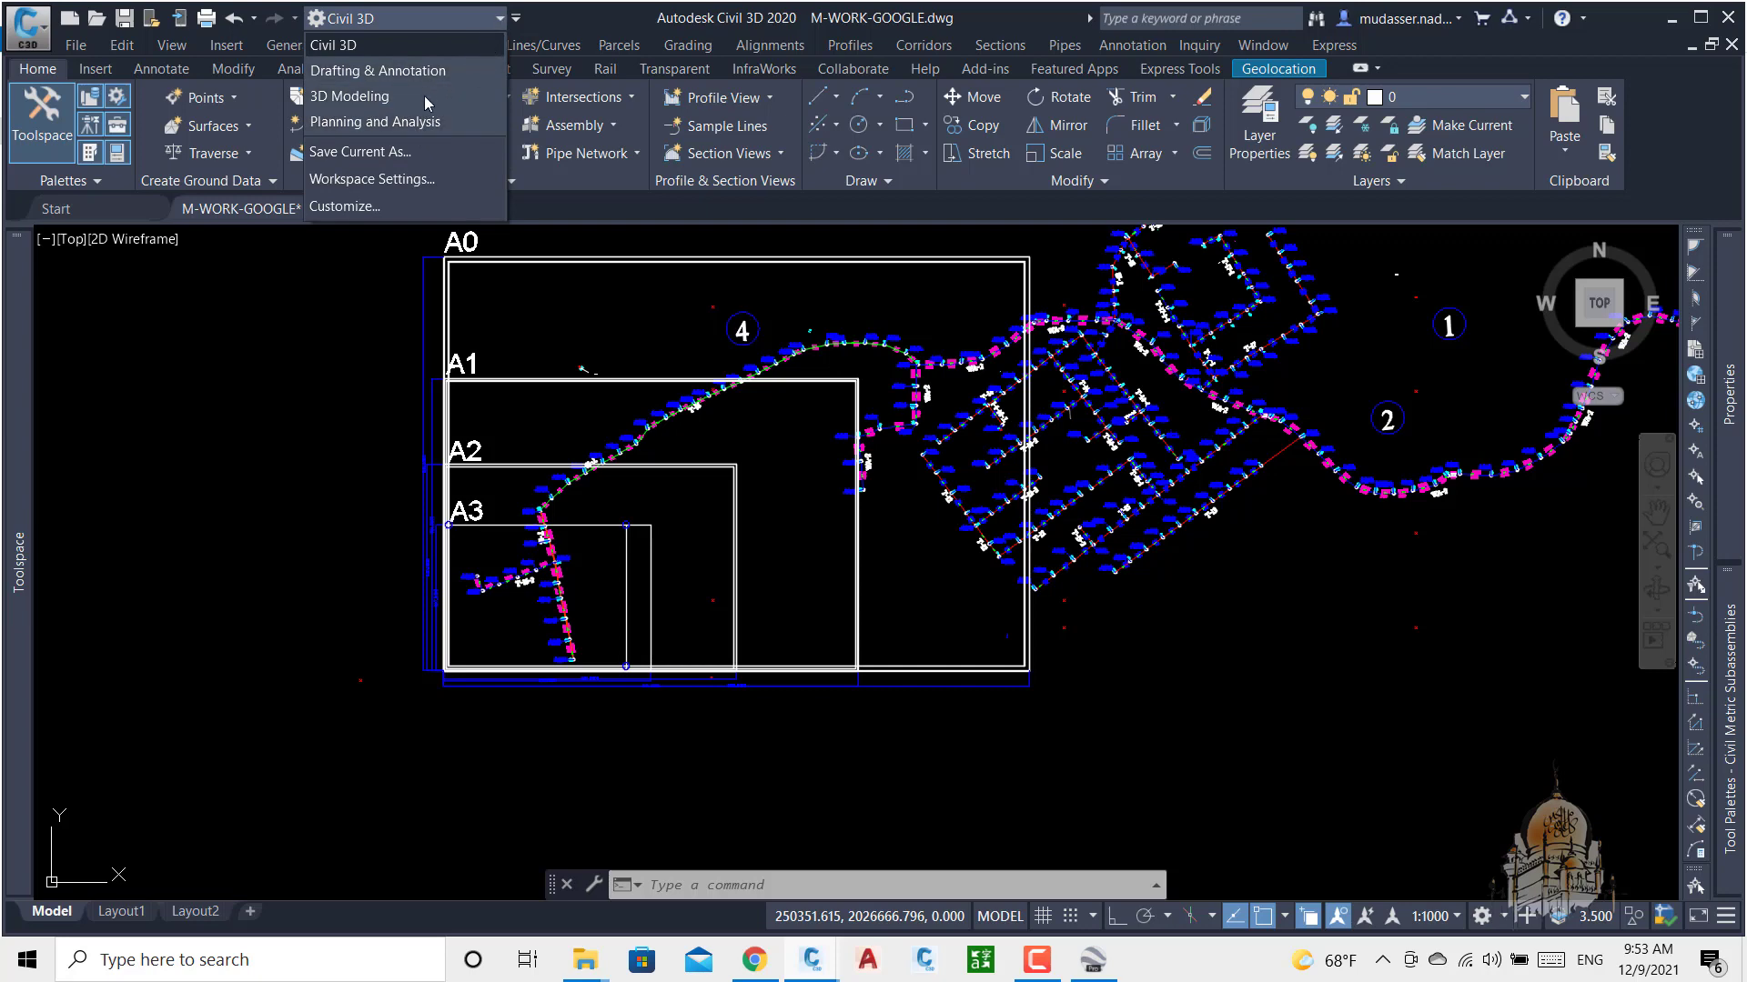
click(250, 334)
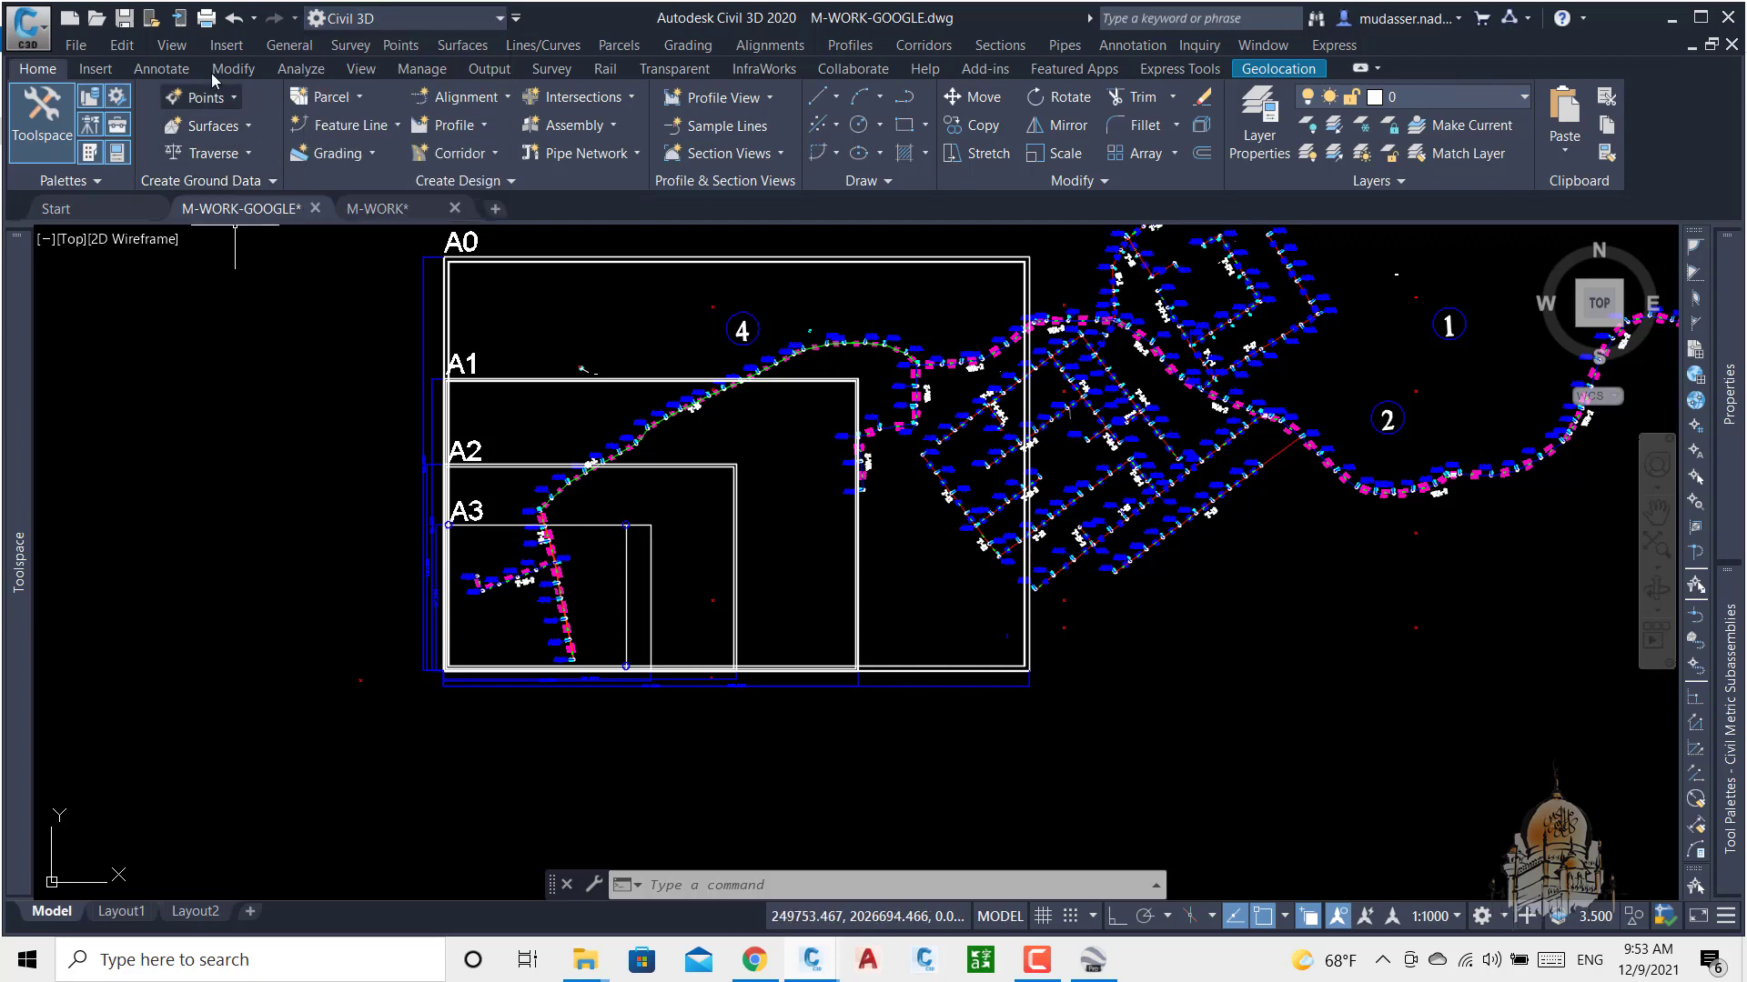
Step: Attach the AMJAD-TODAY image from the Desktop's AMJAD folder as a raster reference with the path type set to Full path
click(229, 45)
click(302, 219)
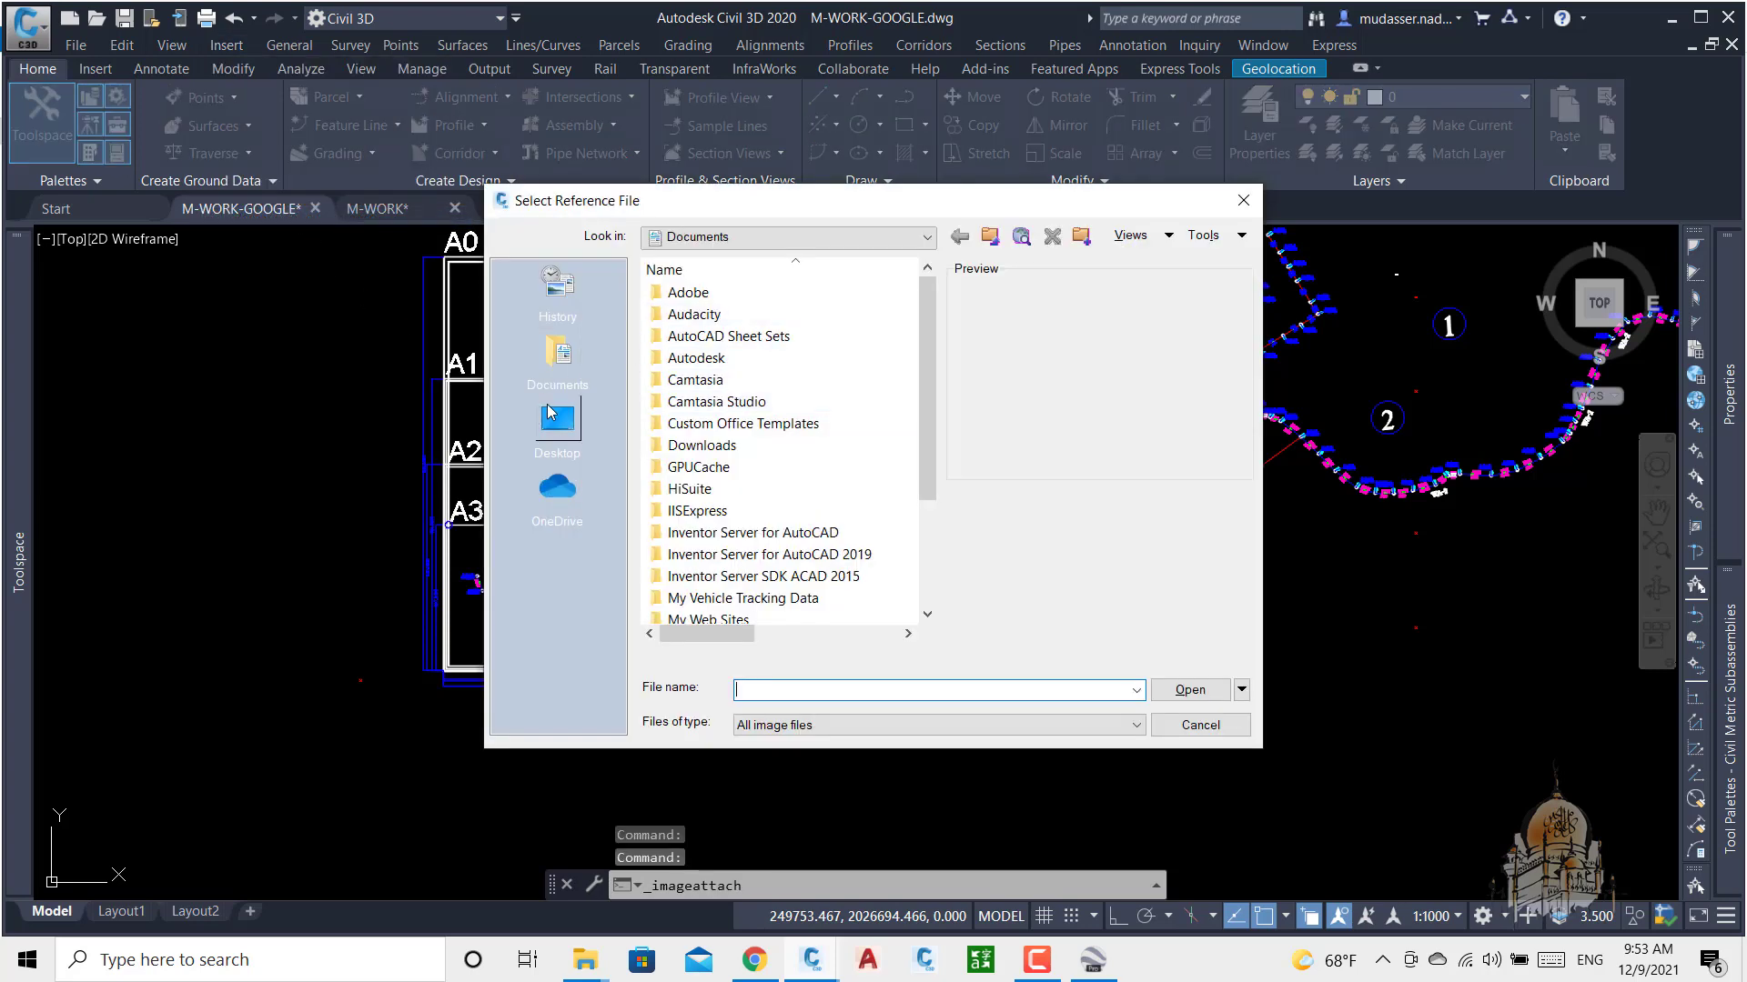
click(552, 414)
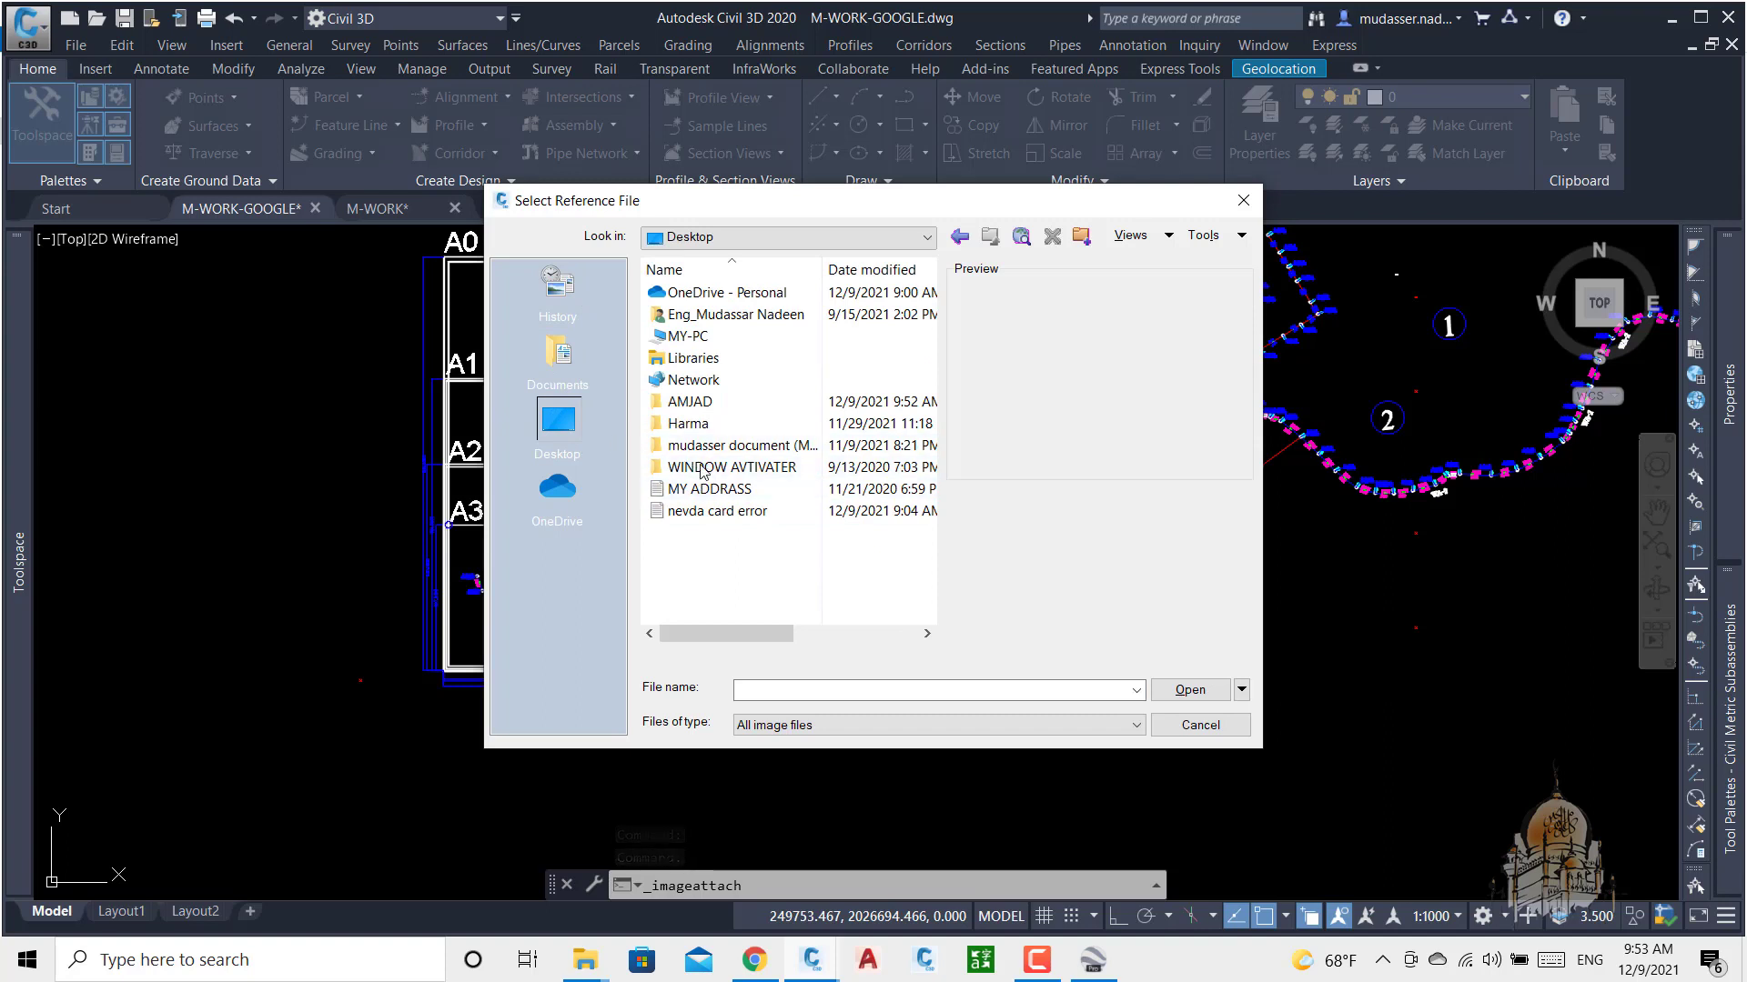
double_click(685, 404)
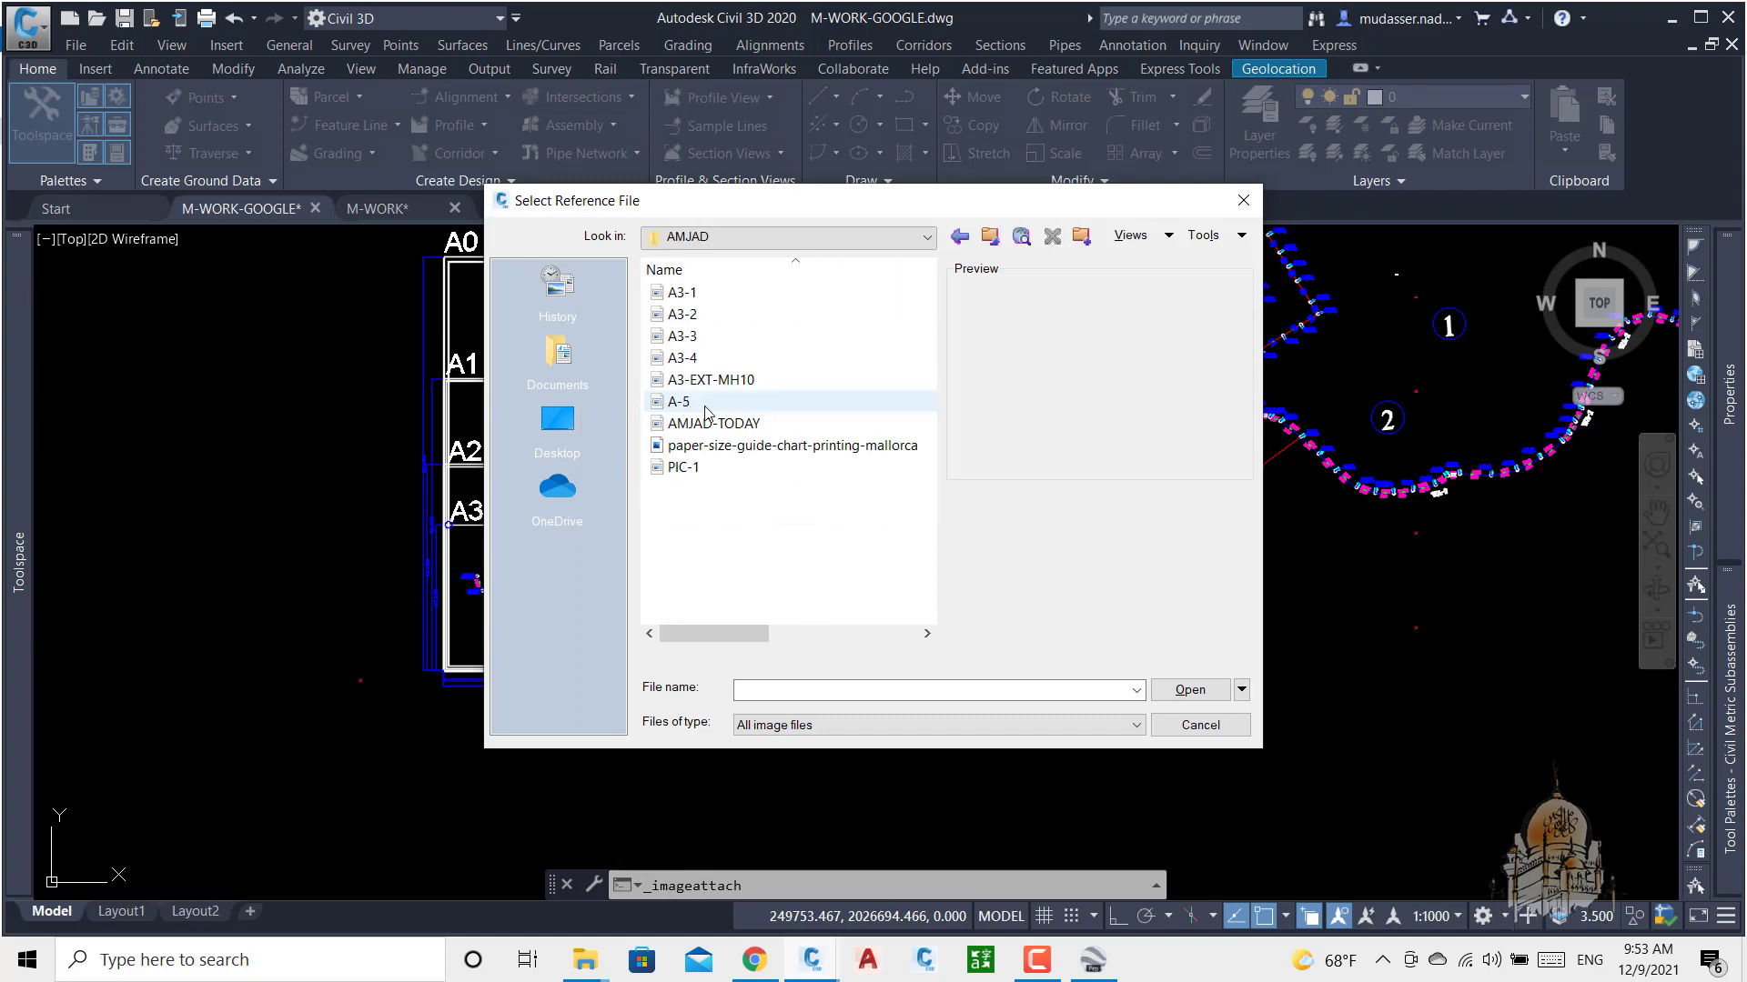
click(714, 424)
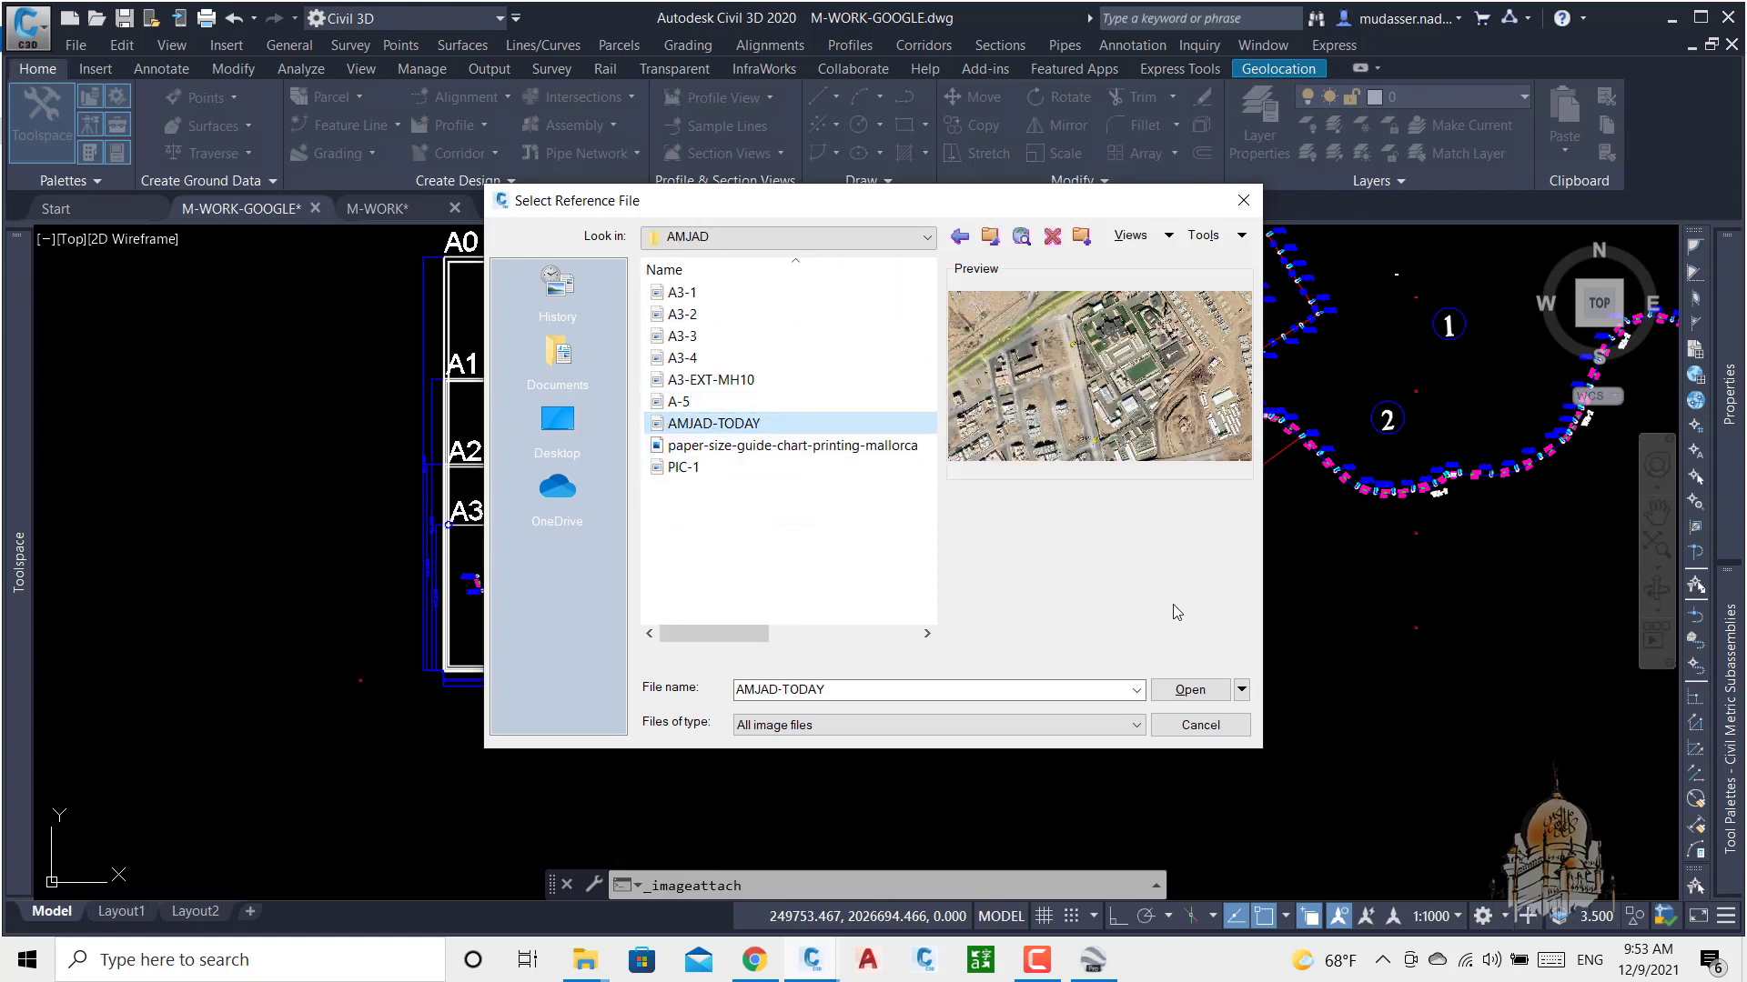
click(1187, 691)
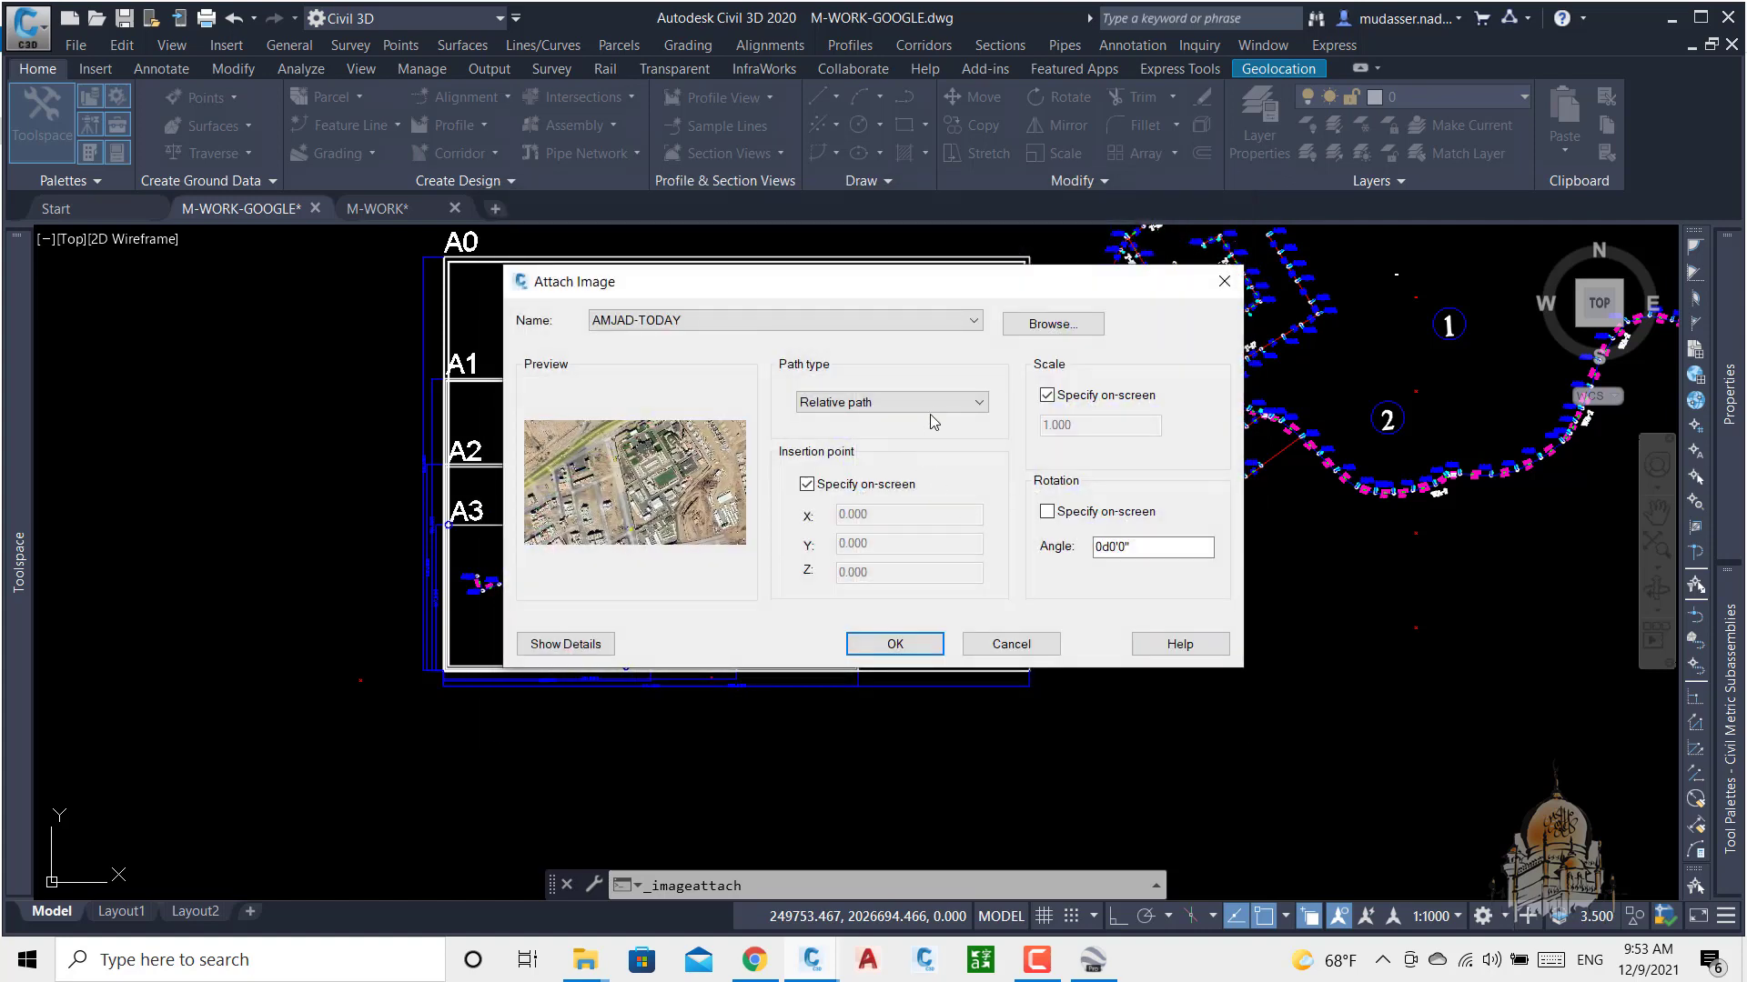
click(937, 405)
click(878, 452)
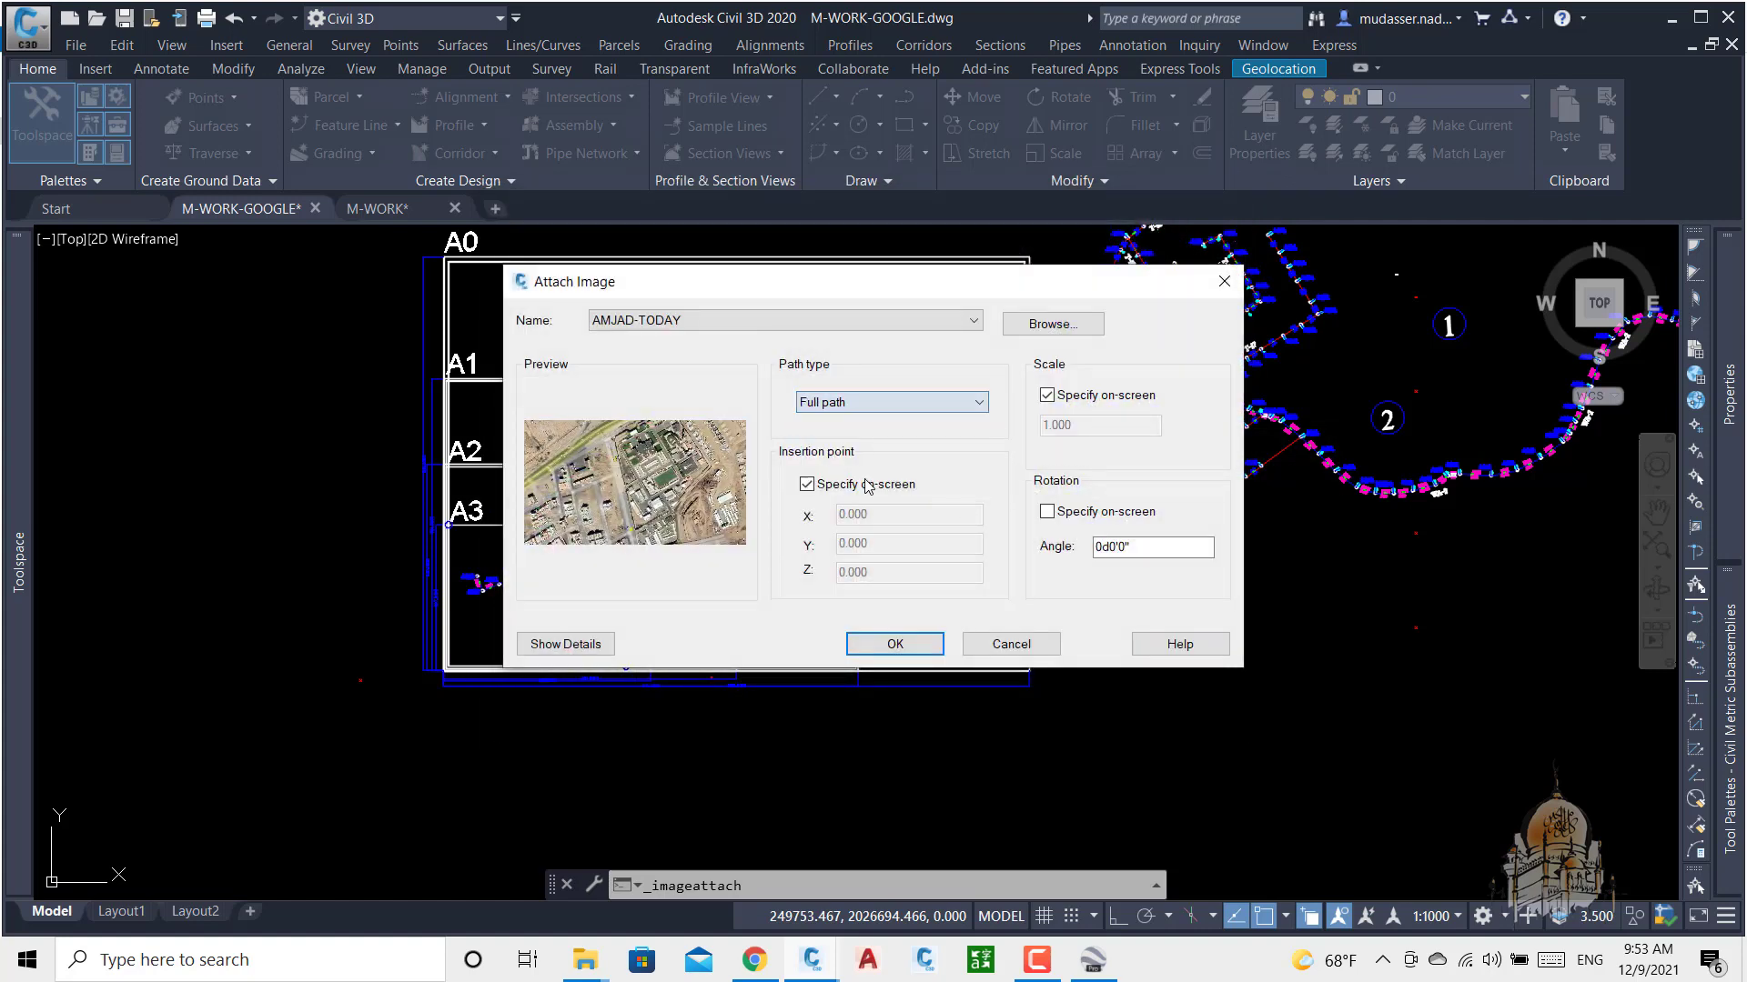
click(921, 647)
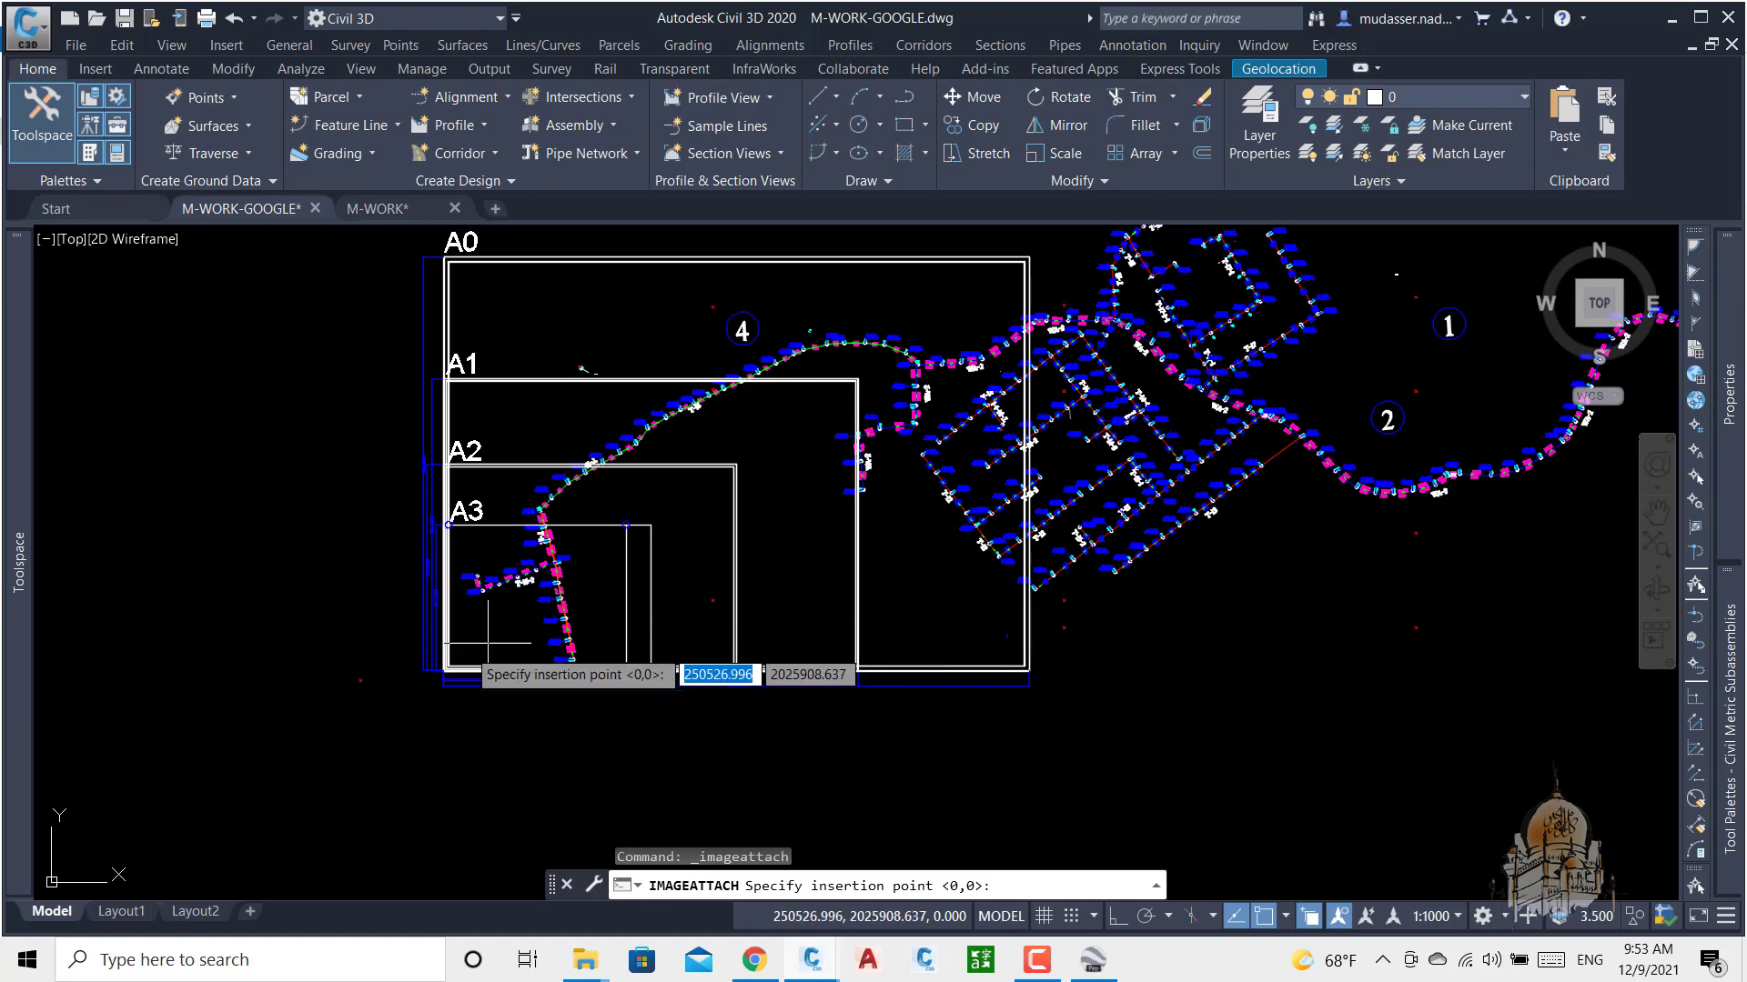
Step: Place the attached satellite image in the empty area west of the paper-size frames, specifying its scale on-screen
scroll(721, 567, down, 2)
middle_drag(828, 527, 1116, 386)
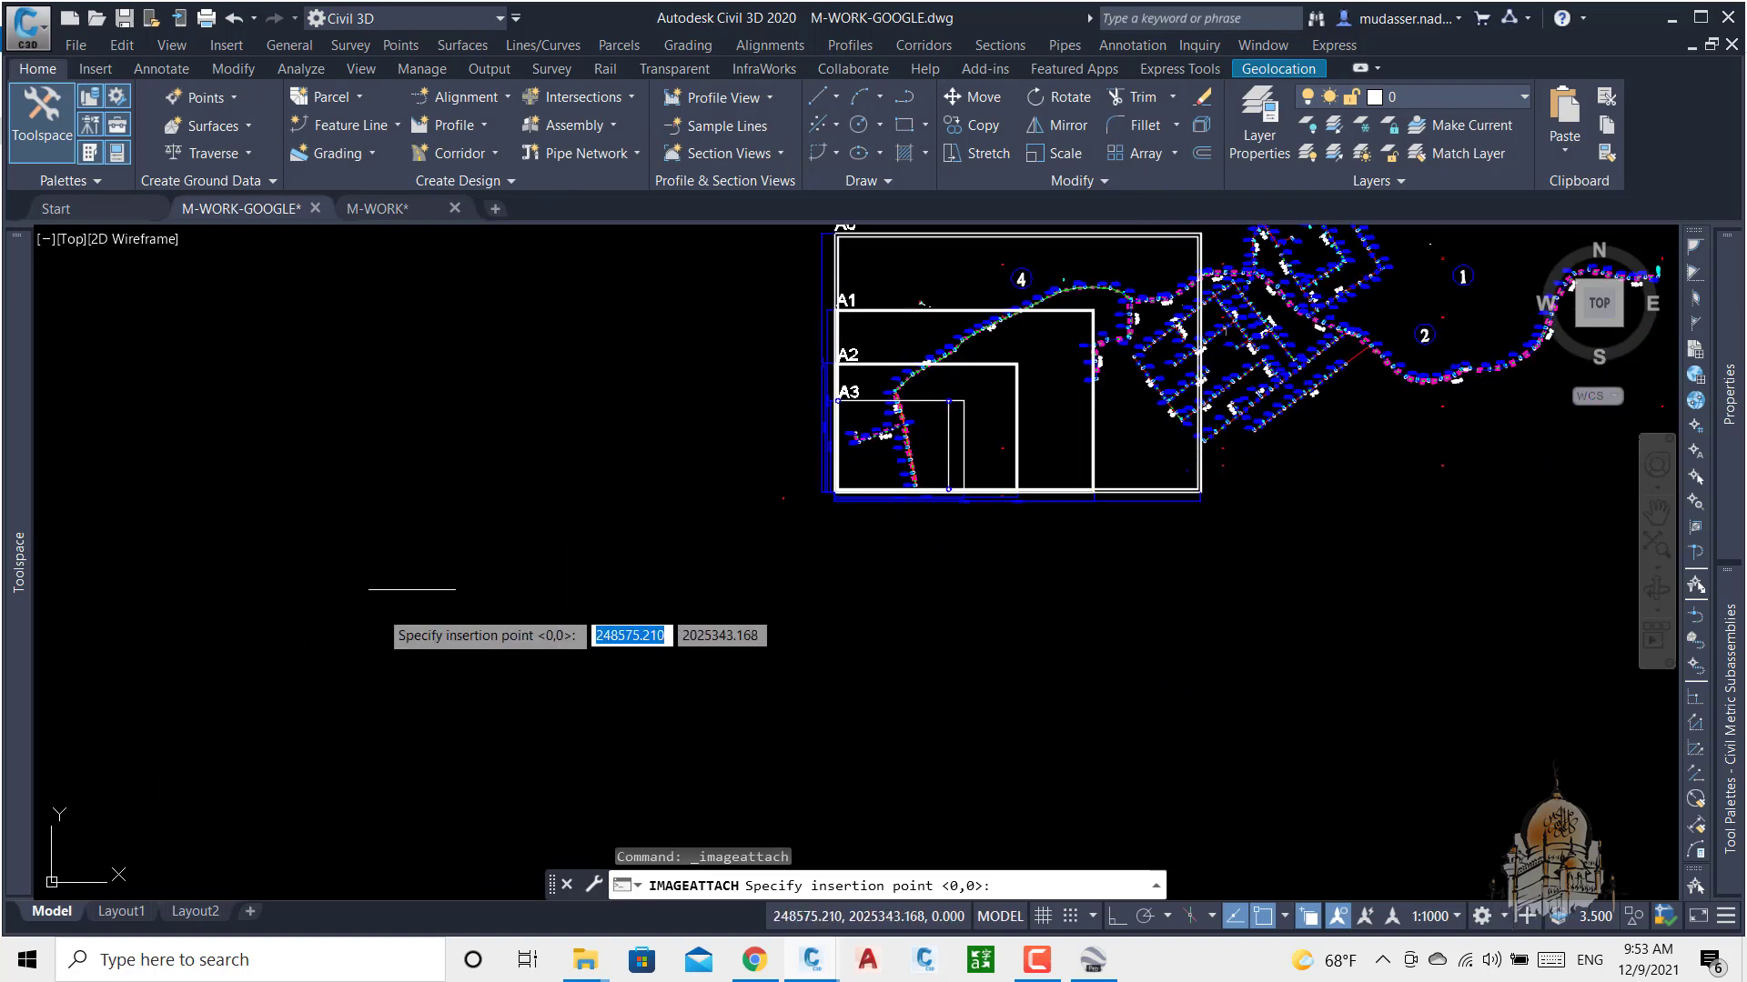
click(442, 567)
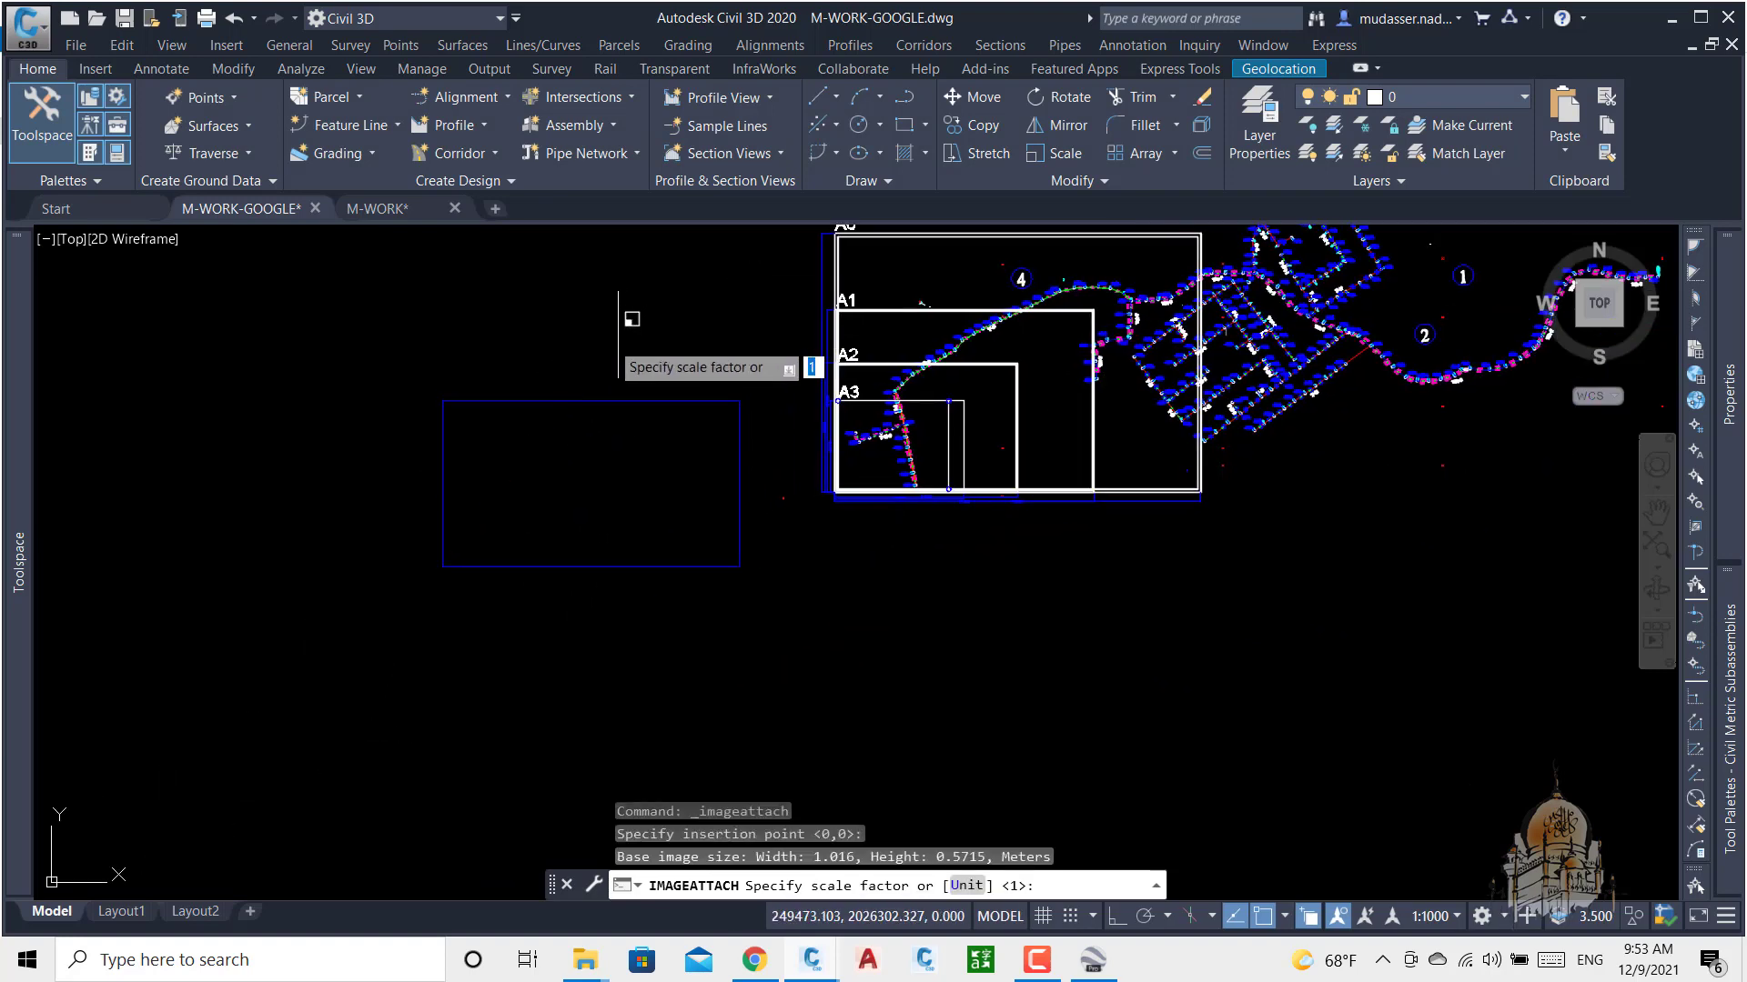
click(536, 412)
scroll(480, 614, up, 4)
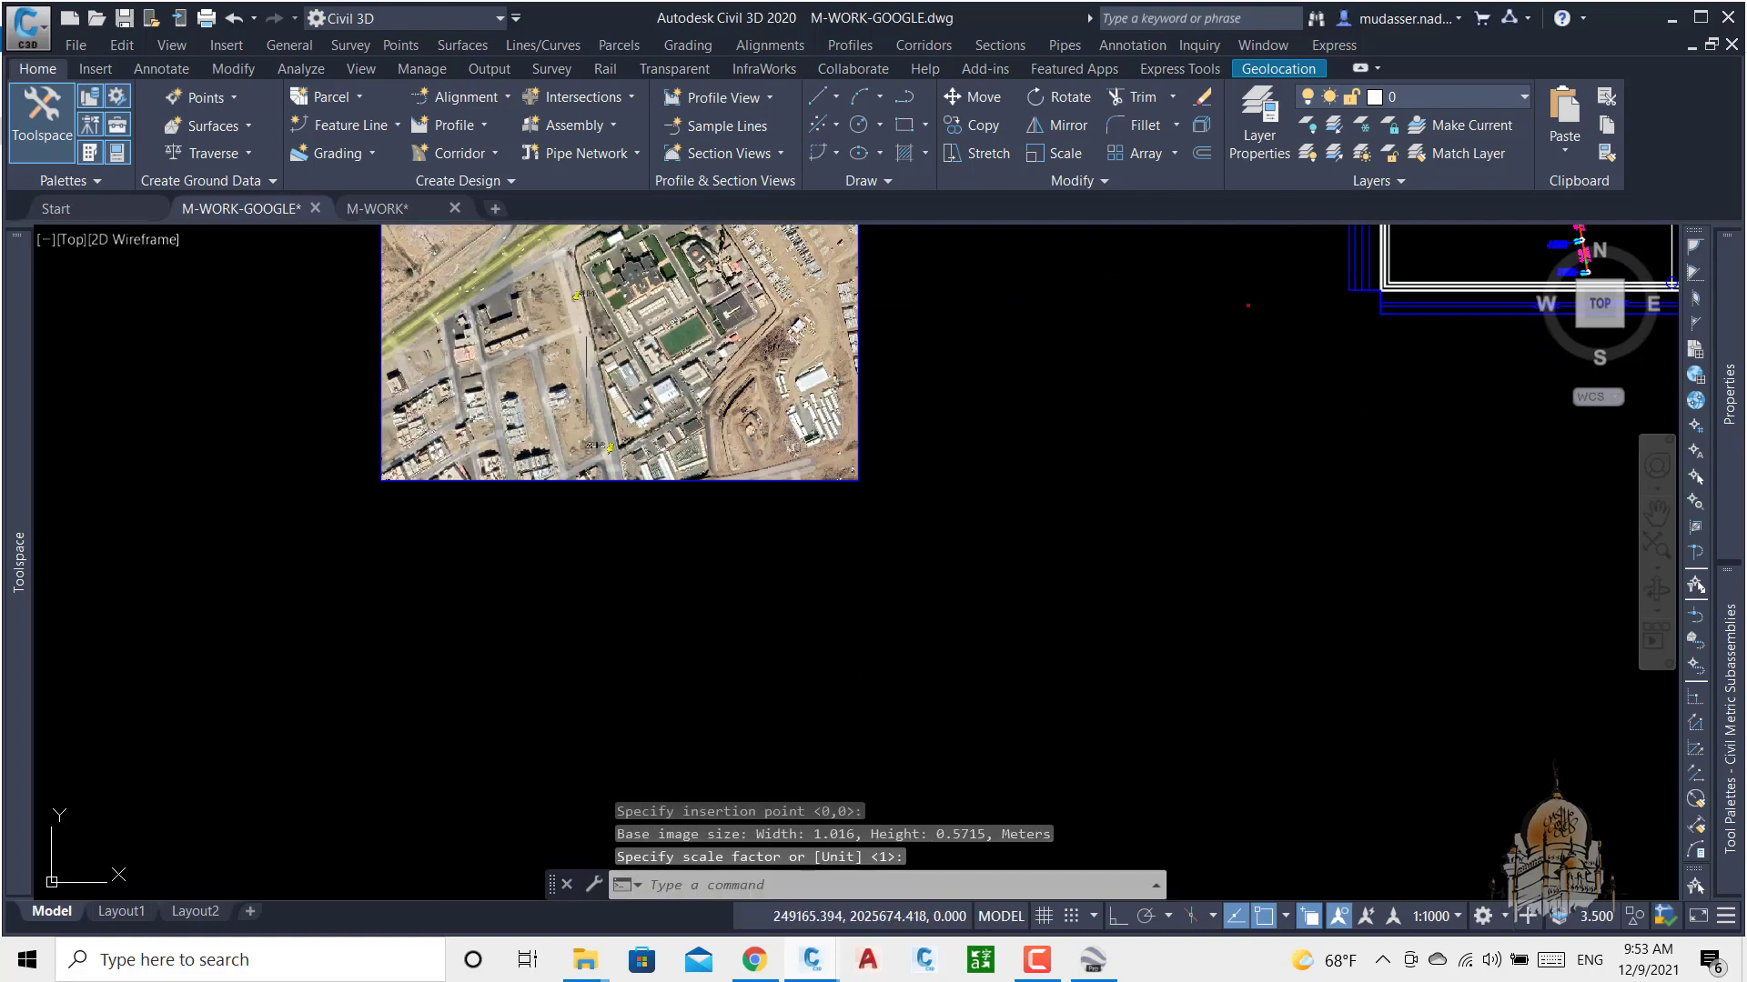
scroll(621, 398, up, 6)
scroll(621, 398, down, 6)
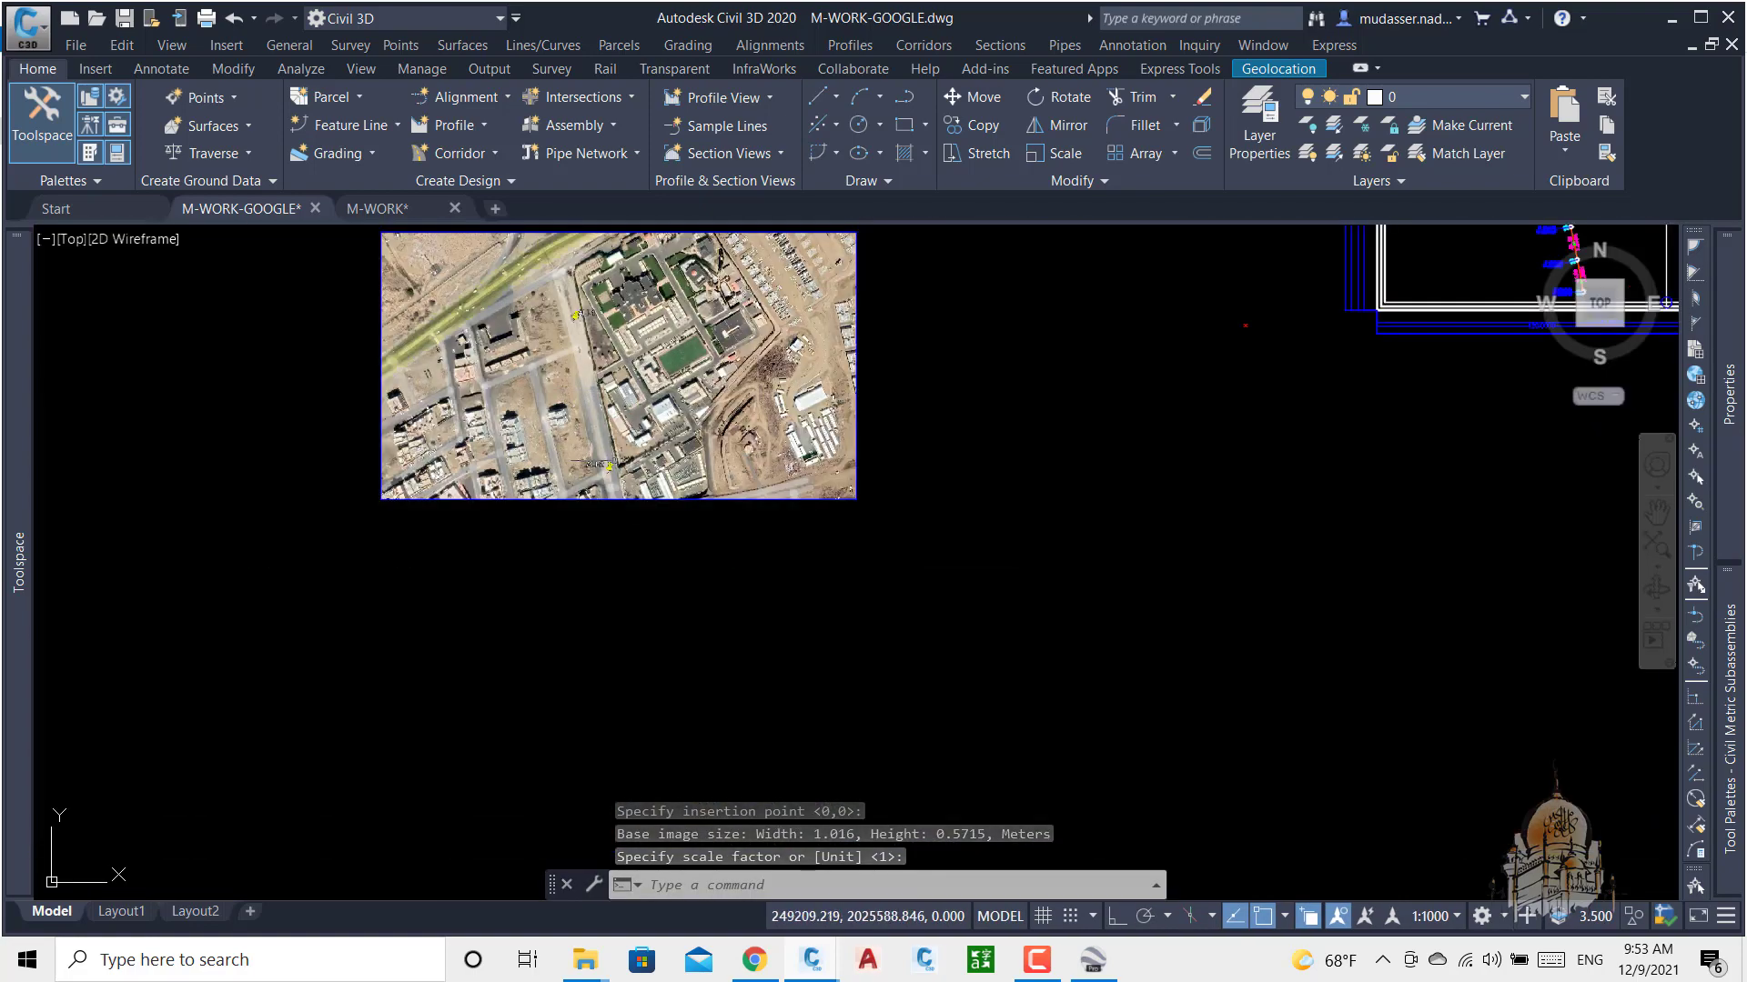
scroll(608, 468, up, 5)
scroll(601, 482, down, 5)
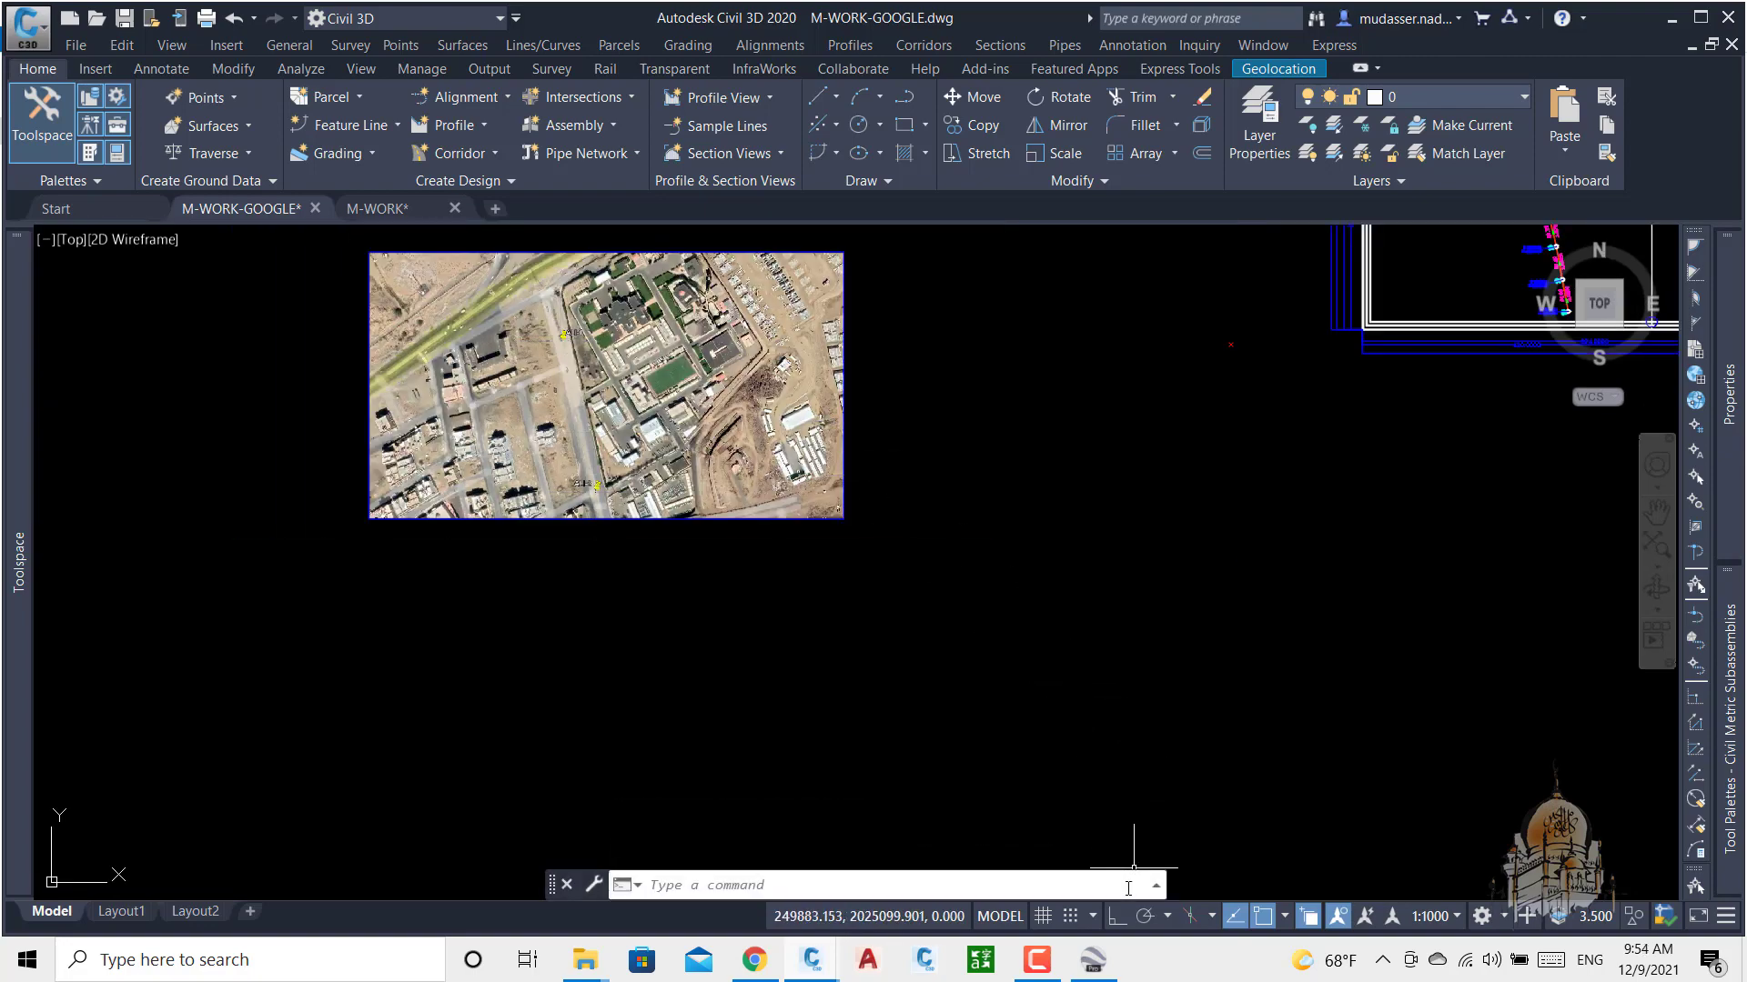
Step: Switch to Google Earth Pro and read the easting and northing in the ALI-1 placemark's description
click(1094, 962)
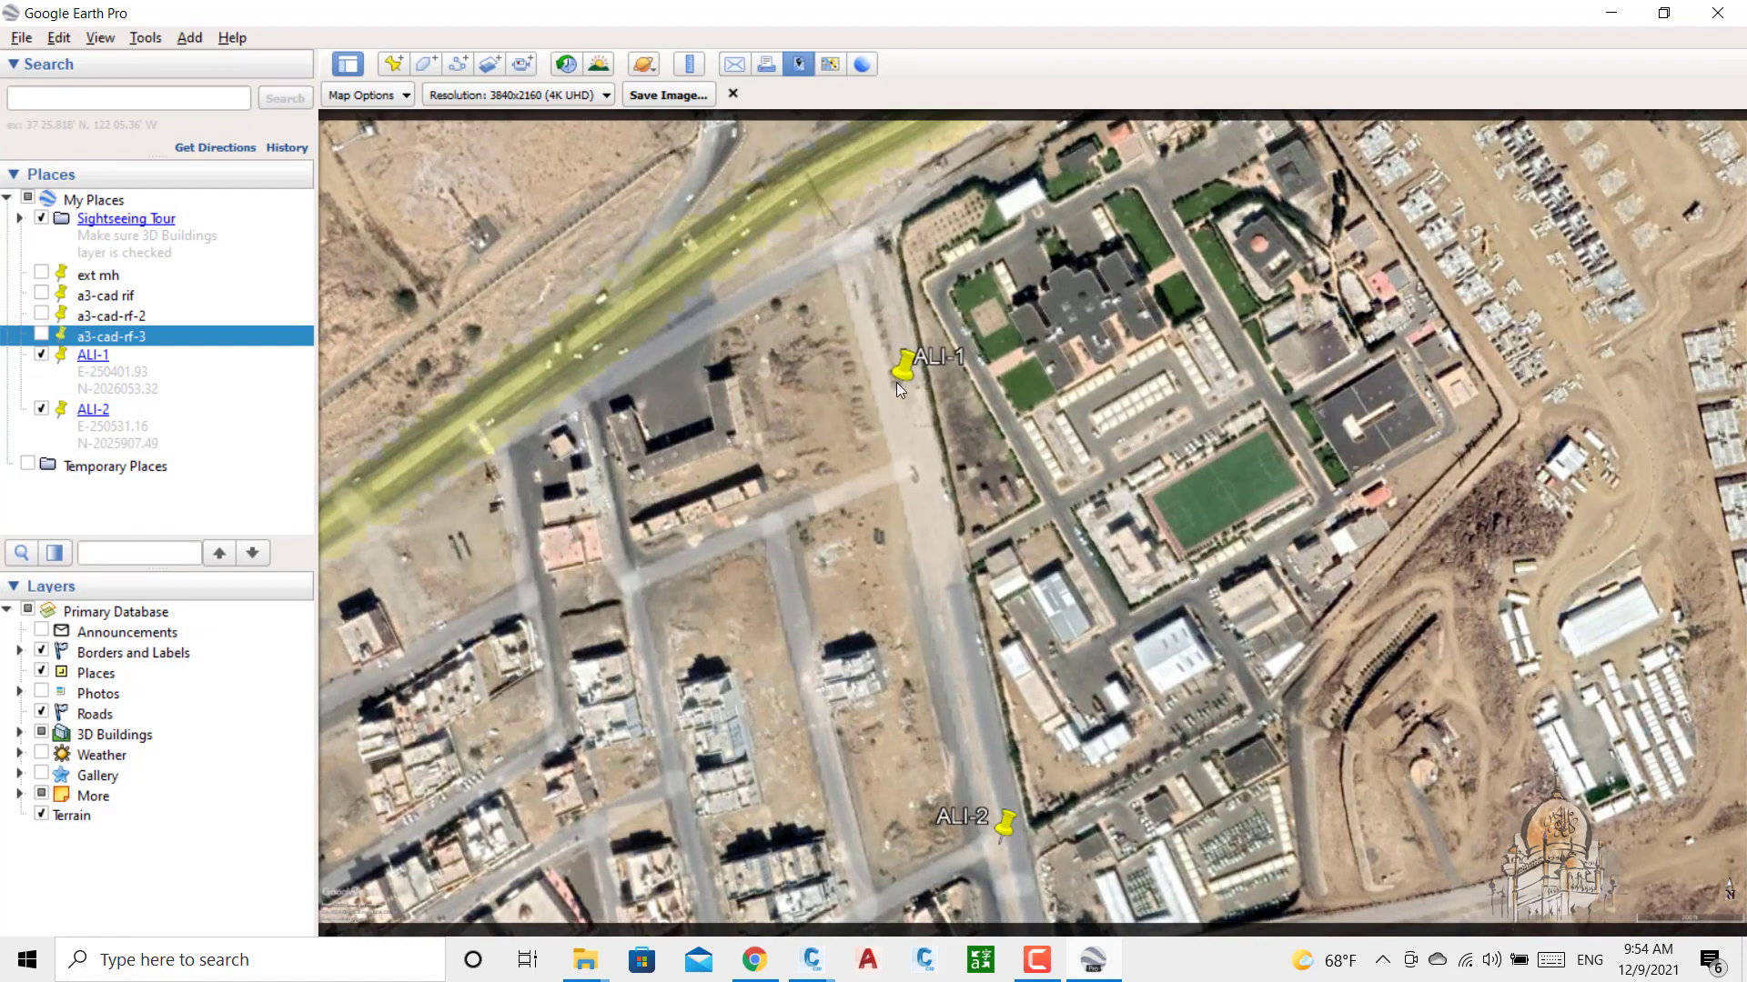
click(899, 378)
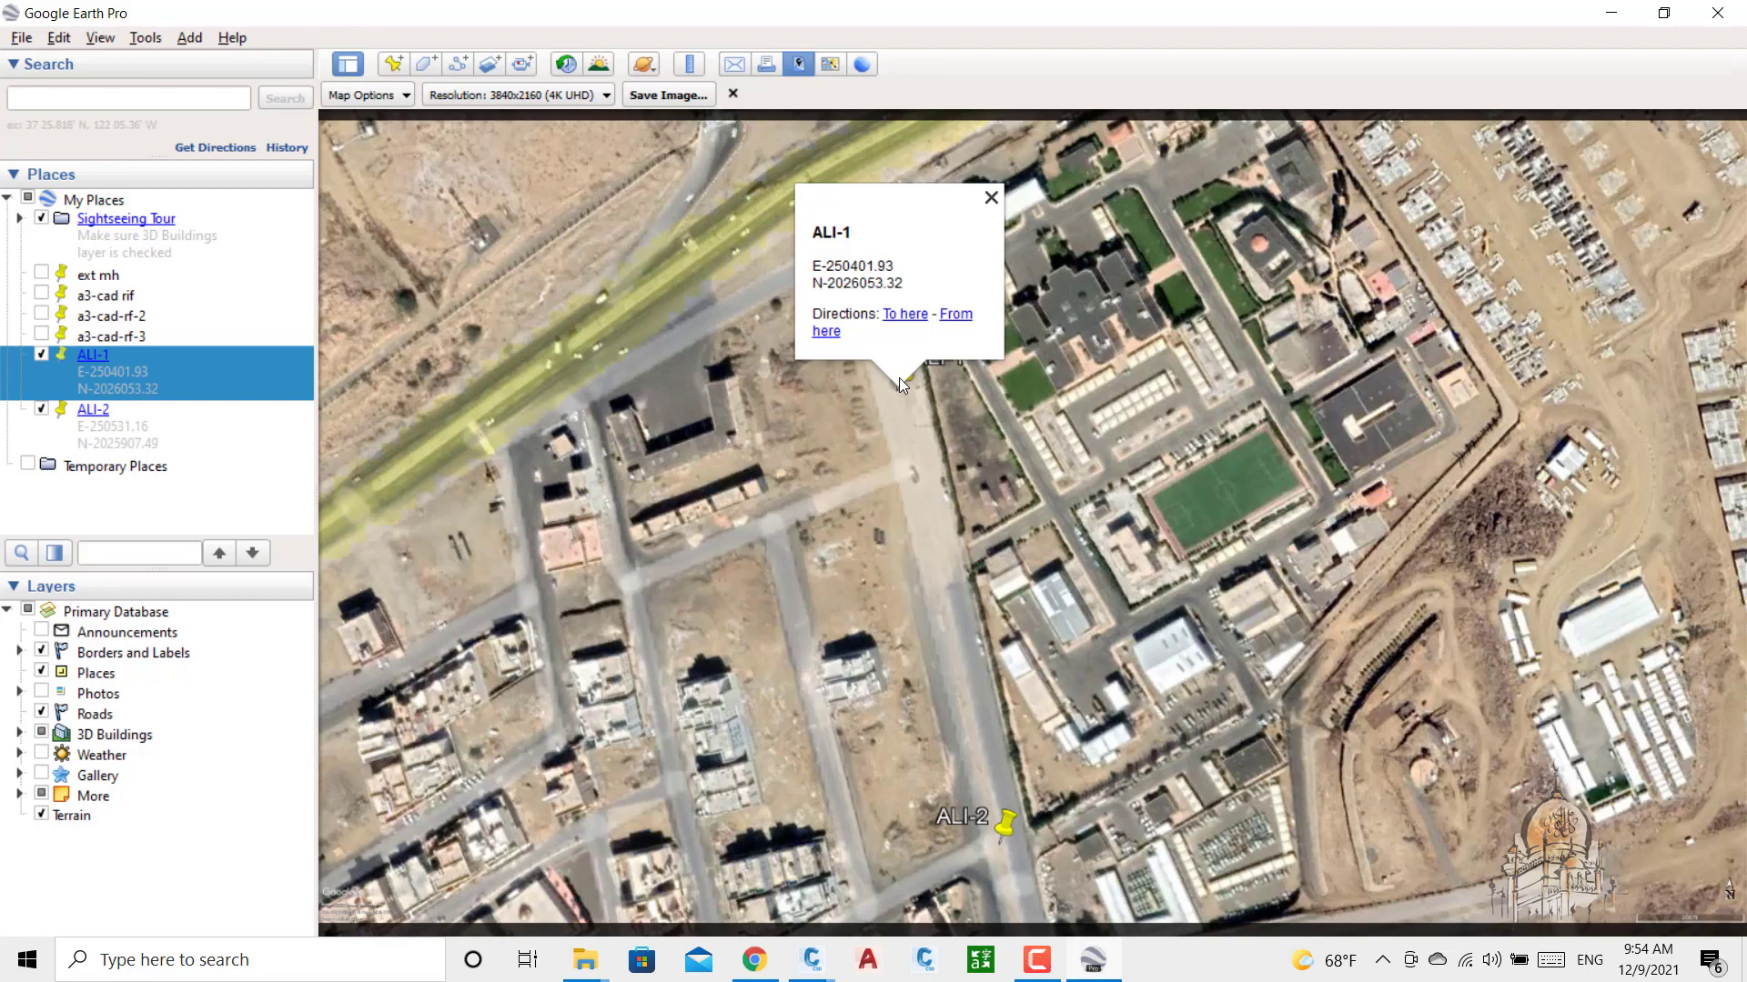
Step: Switch to Civil 3D and place a point at easting 250401.93 and northing 2026053.32 for ALI-1
click(1038, 961)
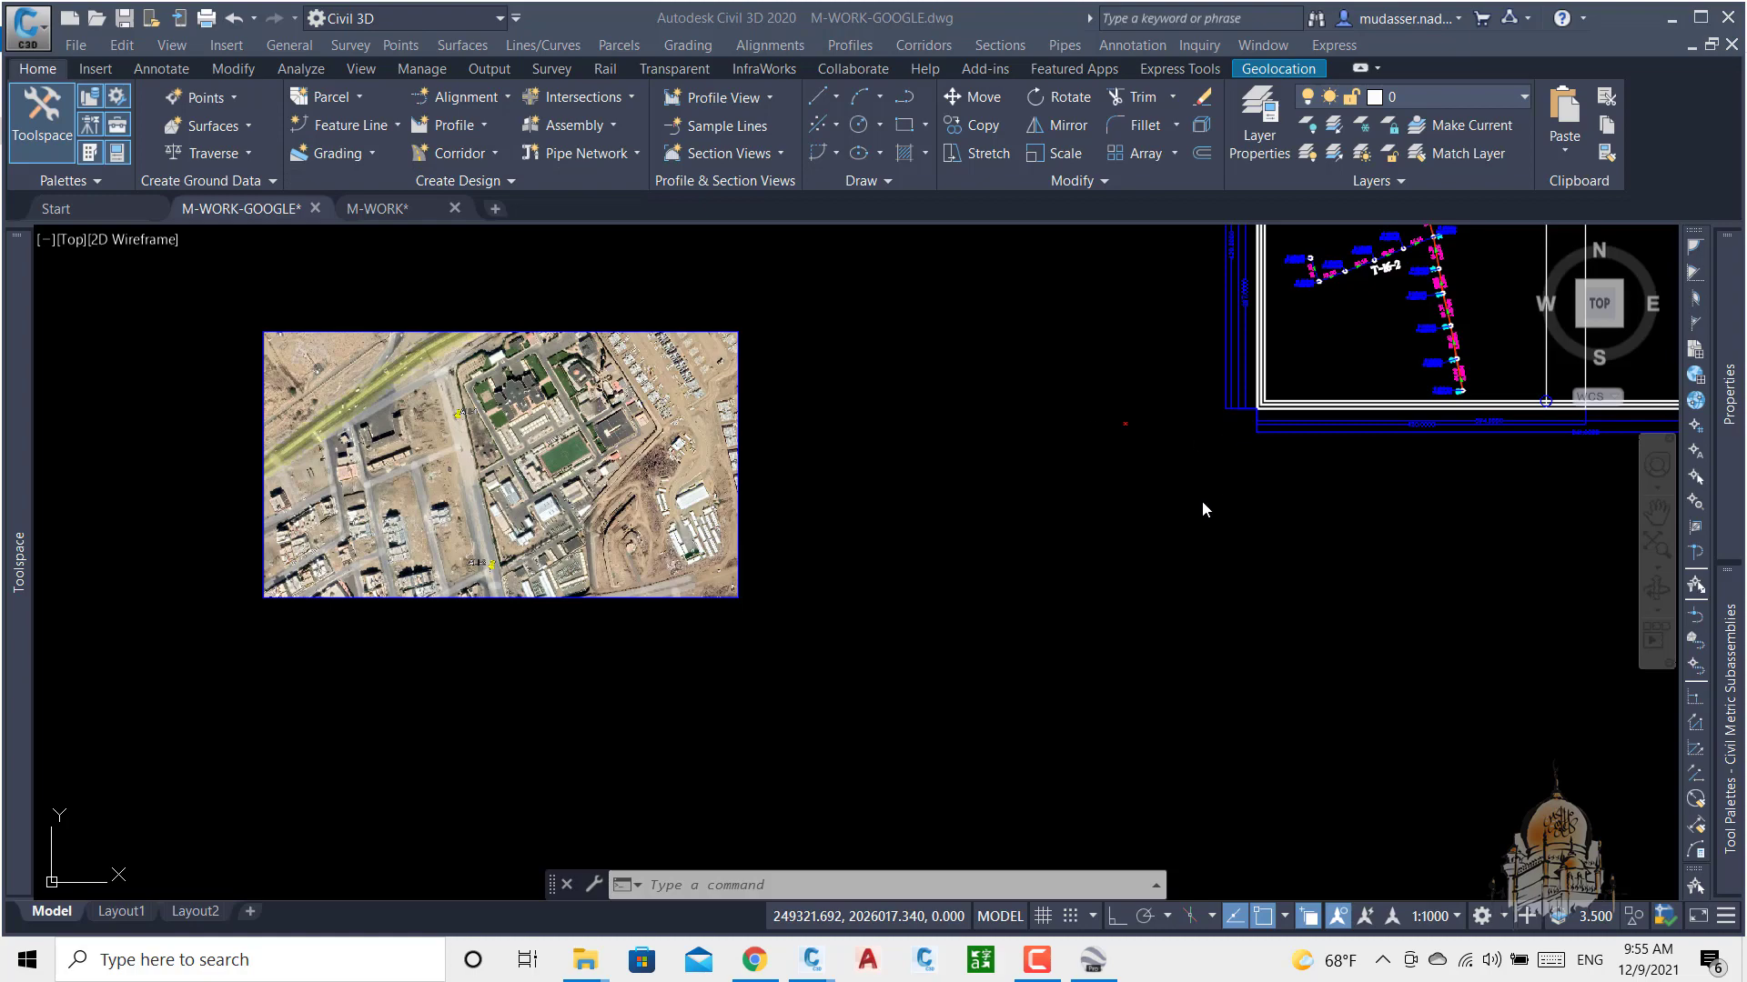
scroll(1203, 500, down, 4)
scroll(1322, 466, up, 8)
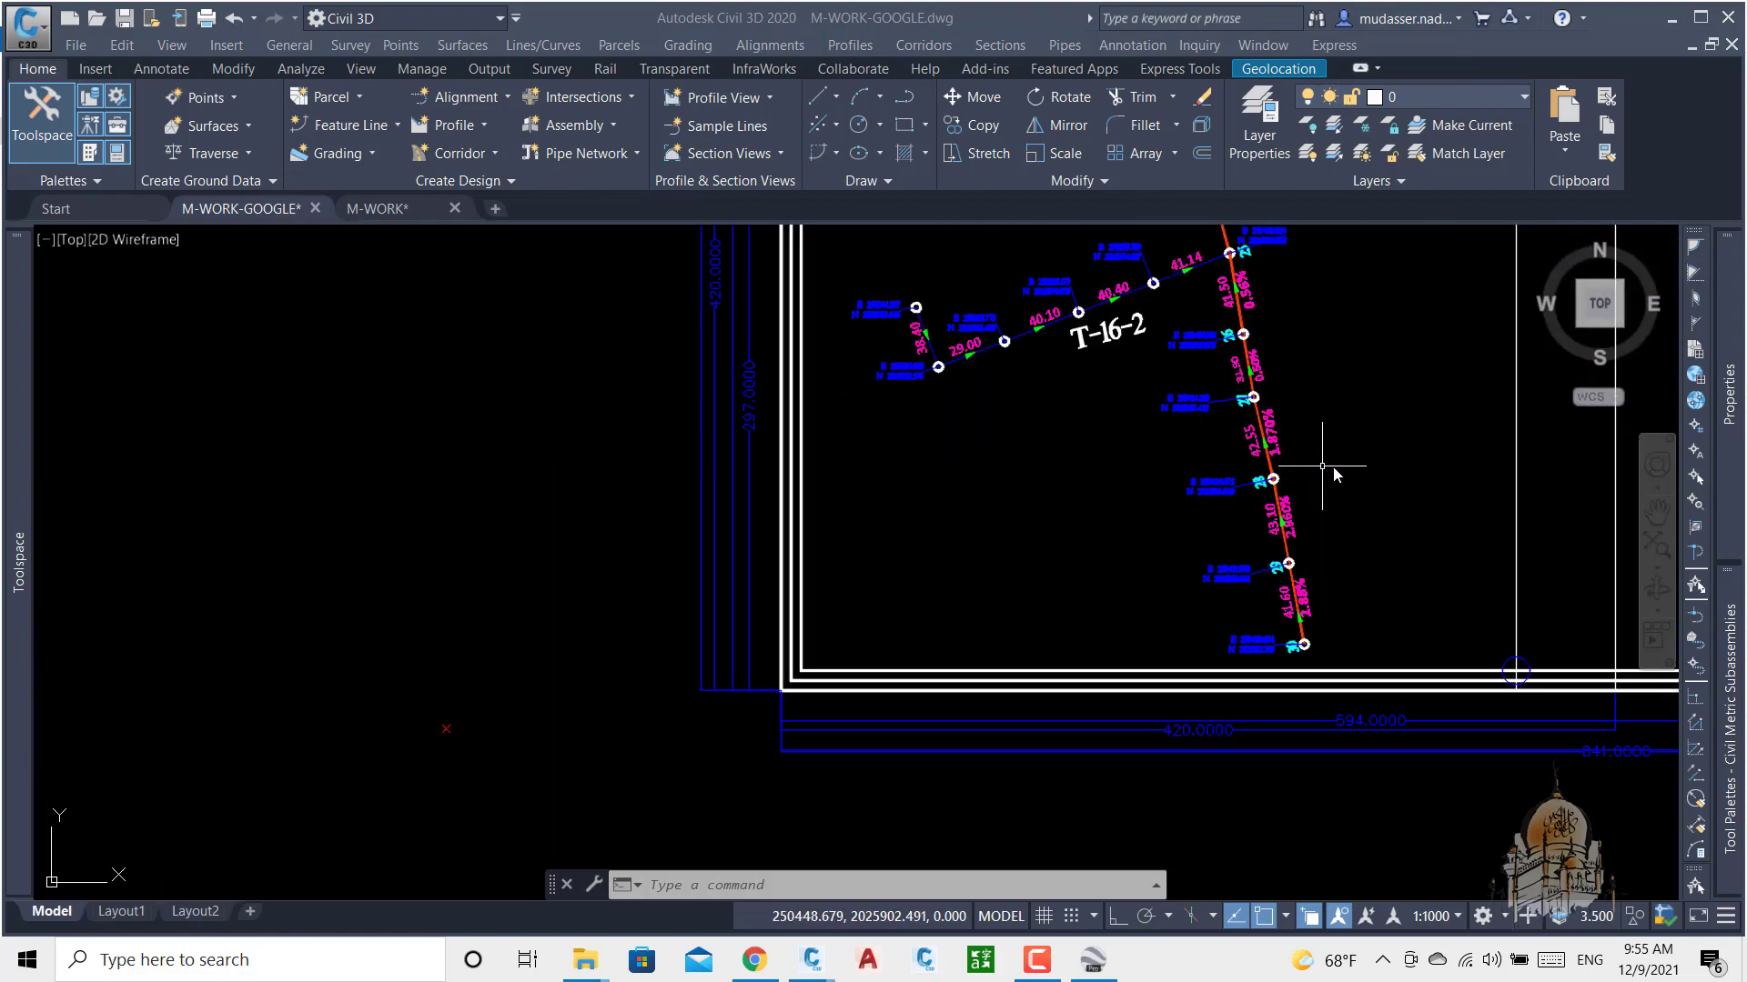
scroll(1323, 465, down, 8)
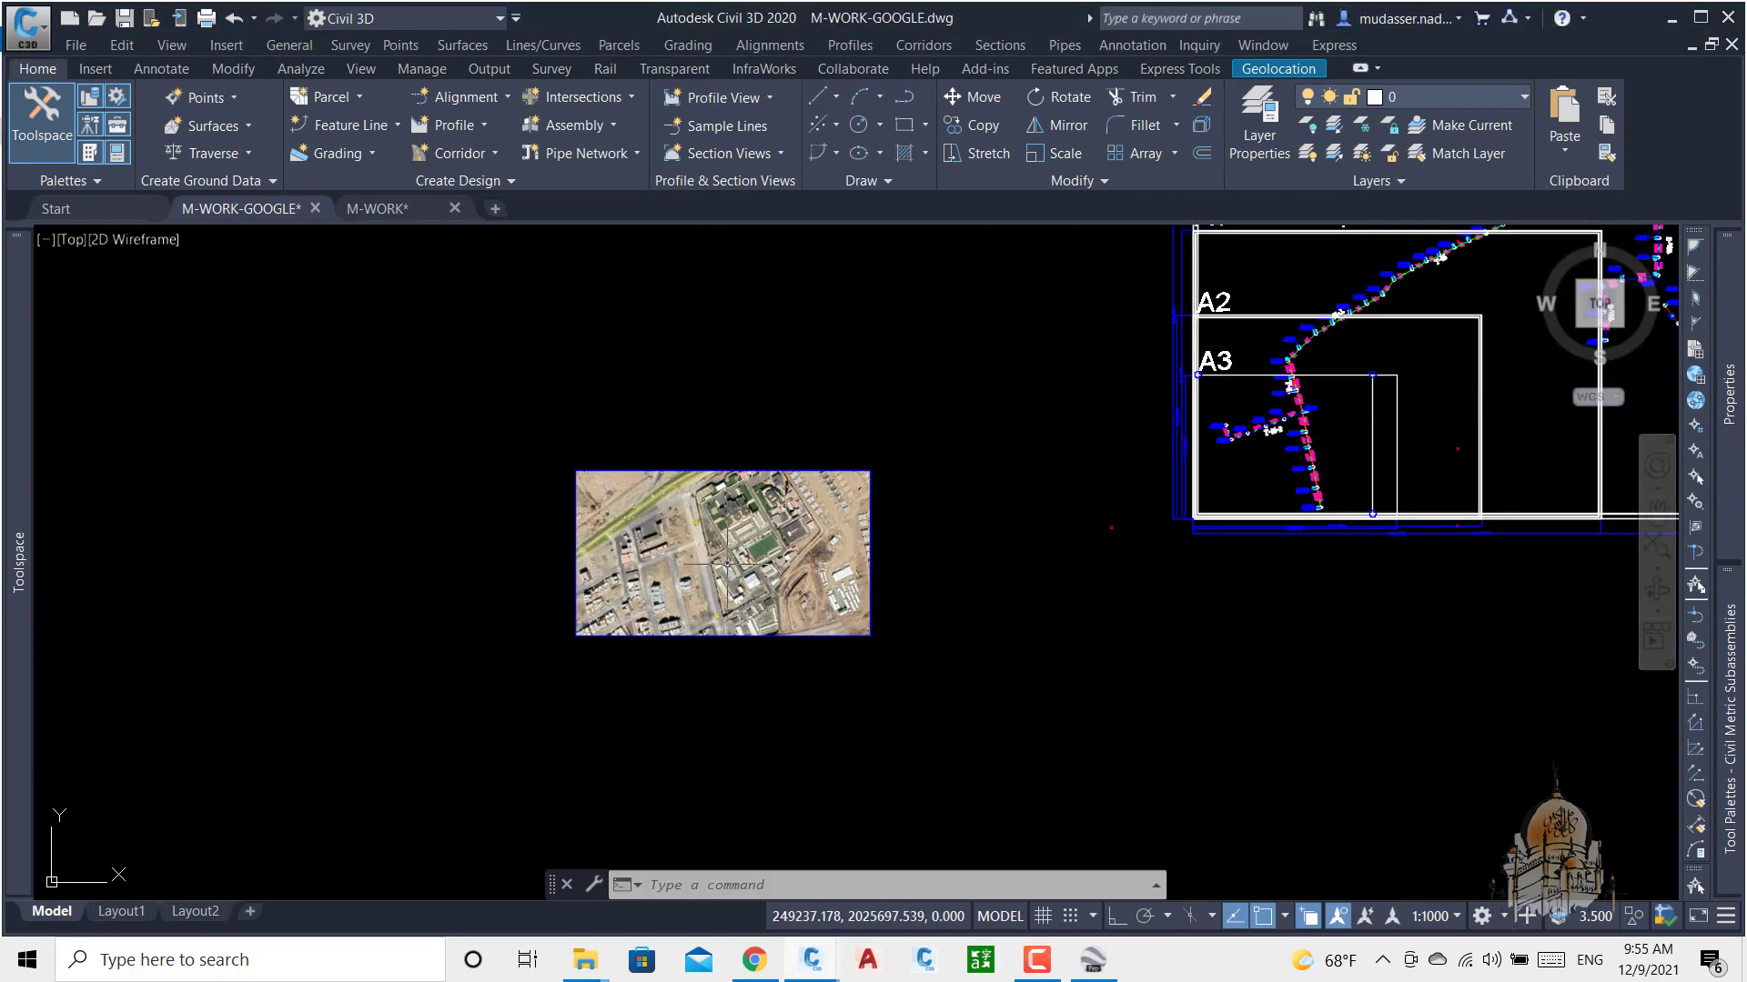
scroll(727, 564, up, 6)
scroll(624, 468, down, 6)
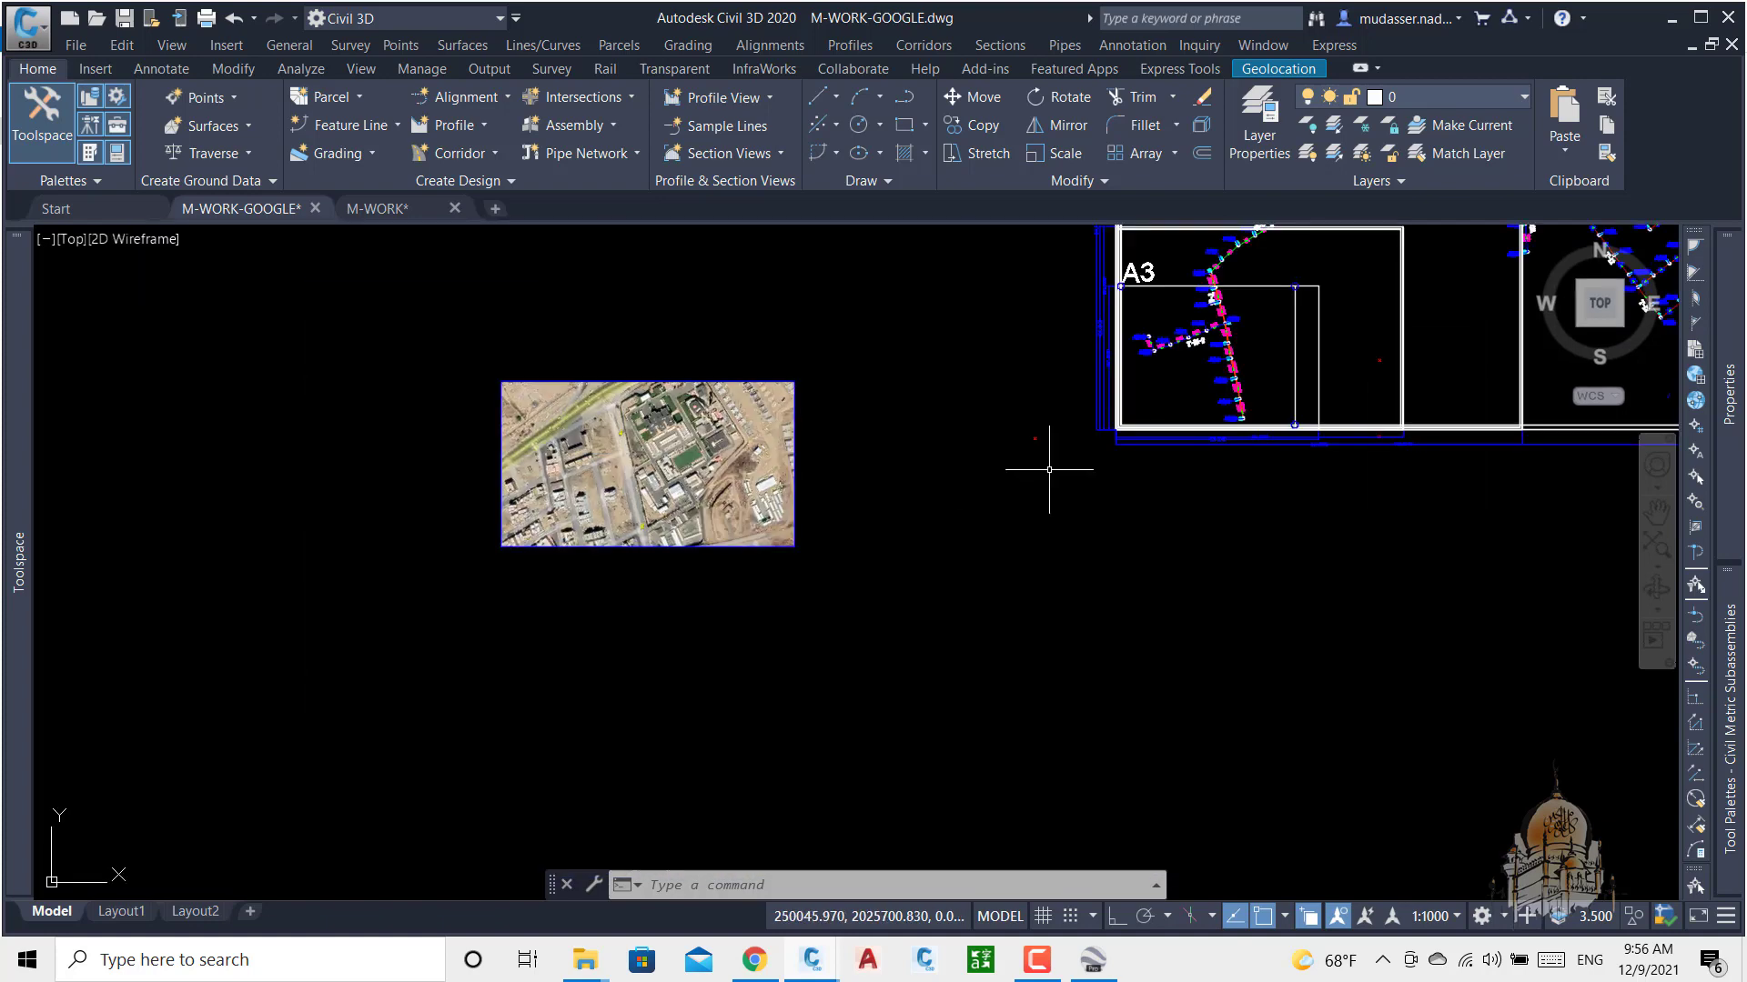
scroll(1246, 327, up, 6)
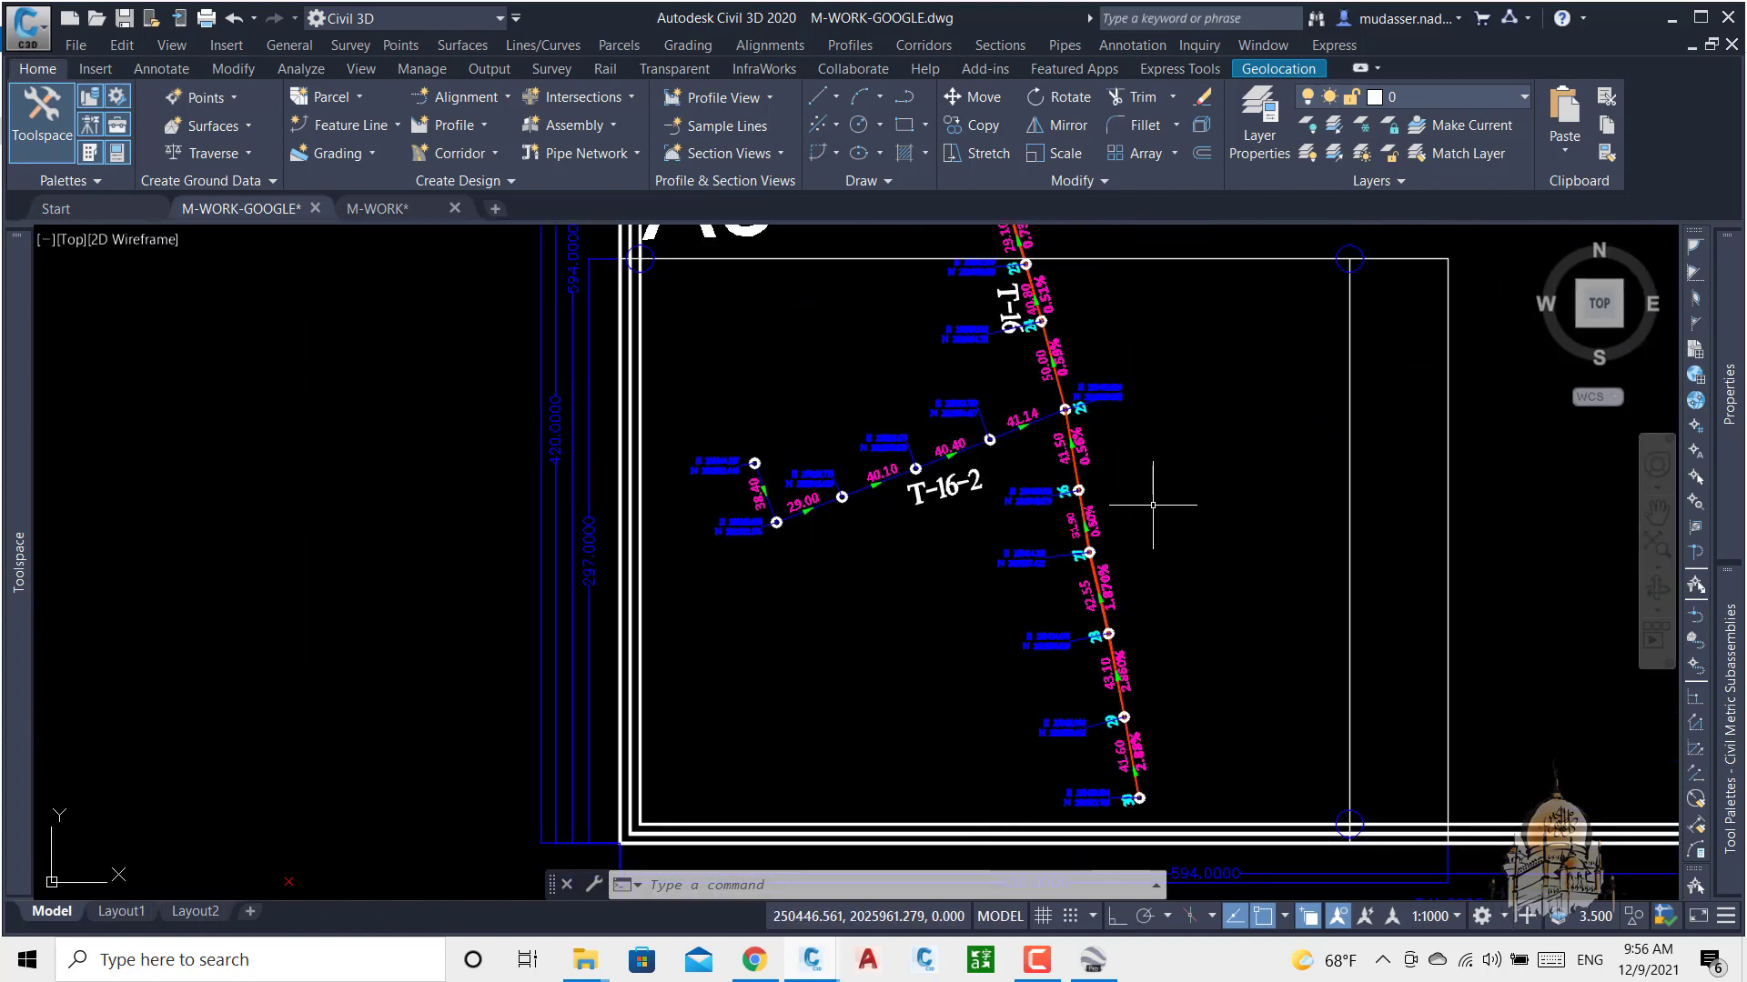
text(POINT)
key(Return)
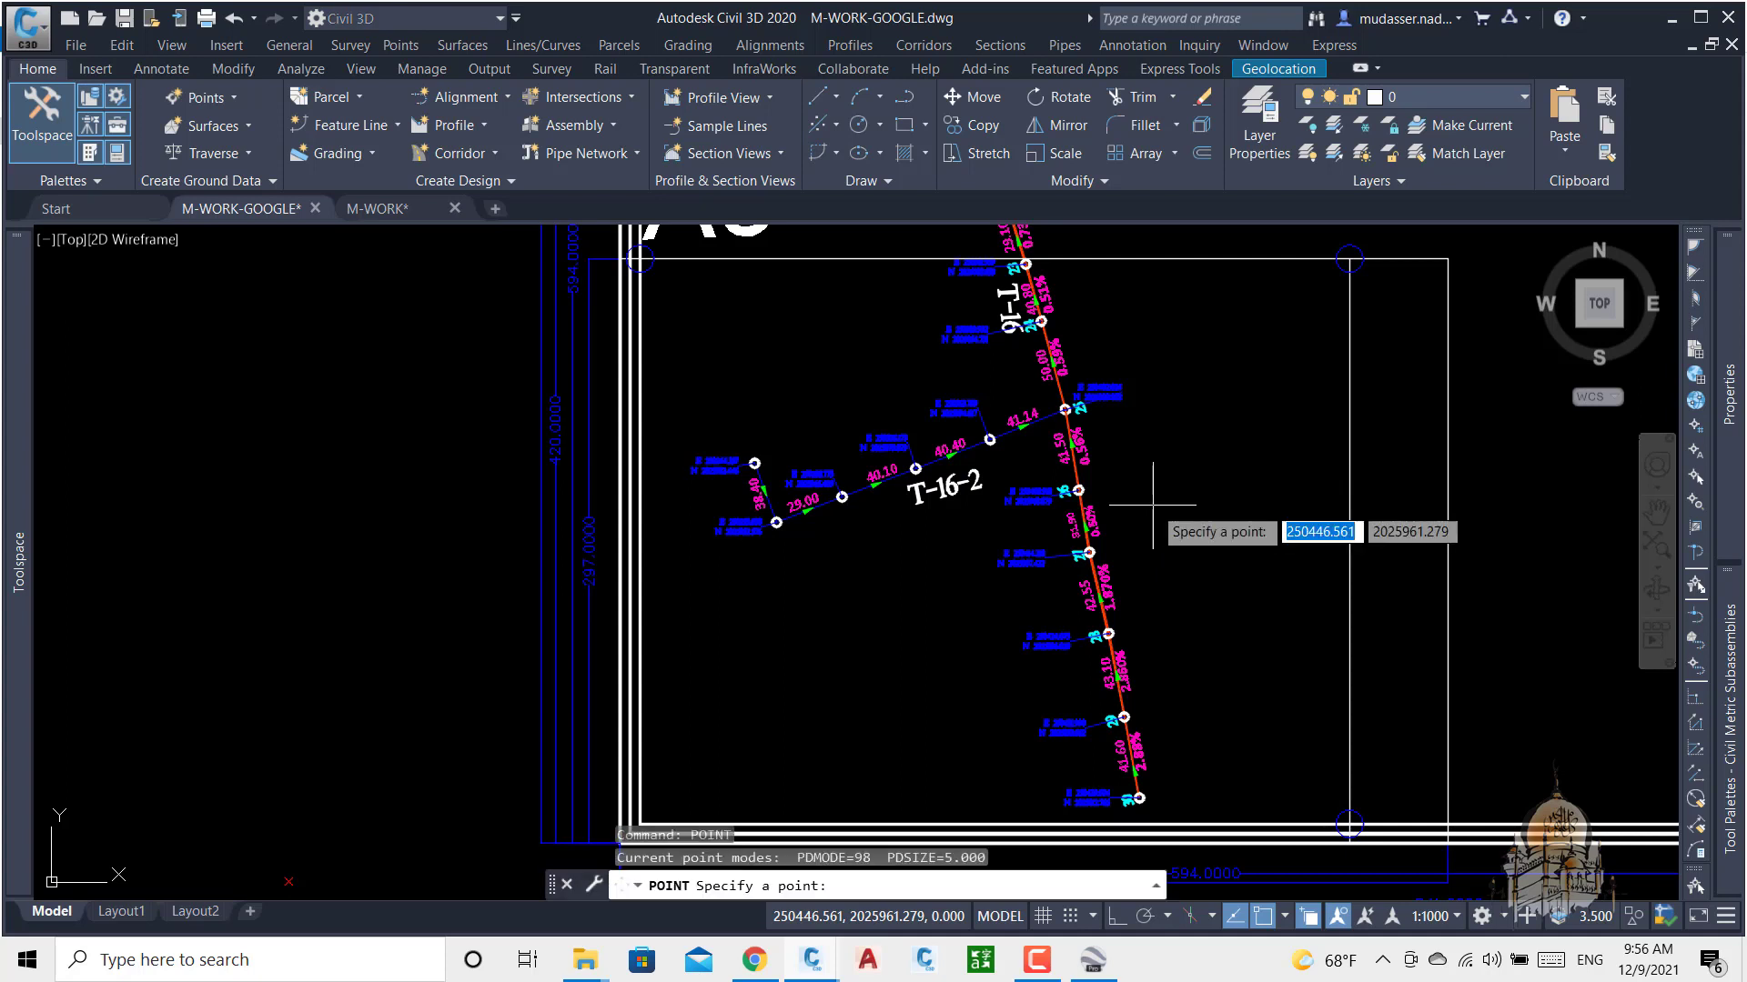
text(250)
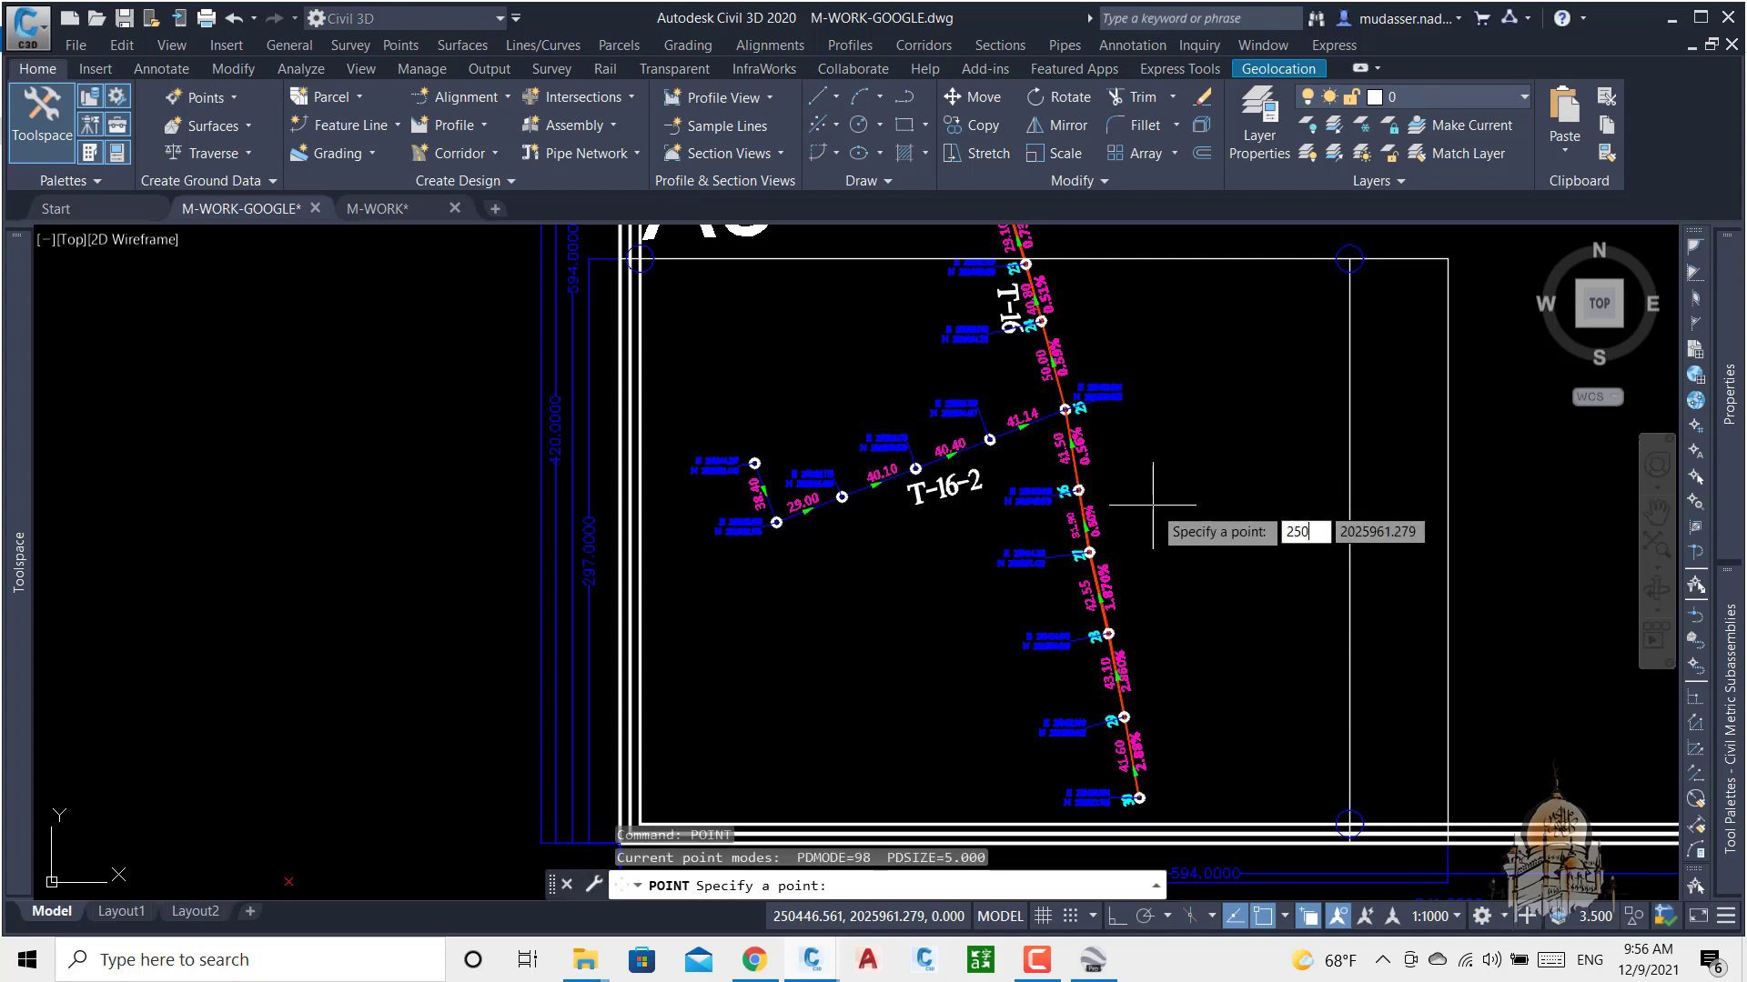
text(401.93)
key(Tab)
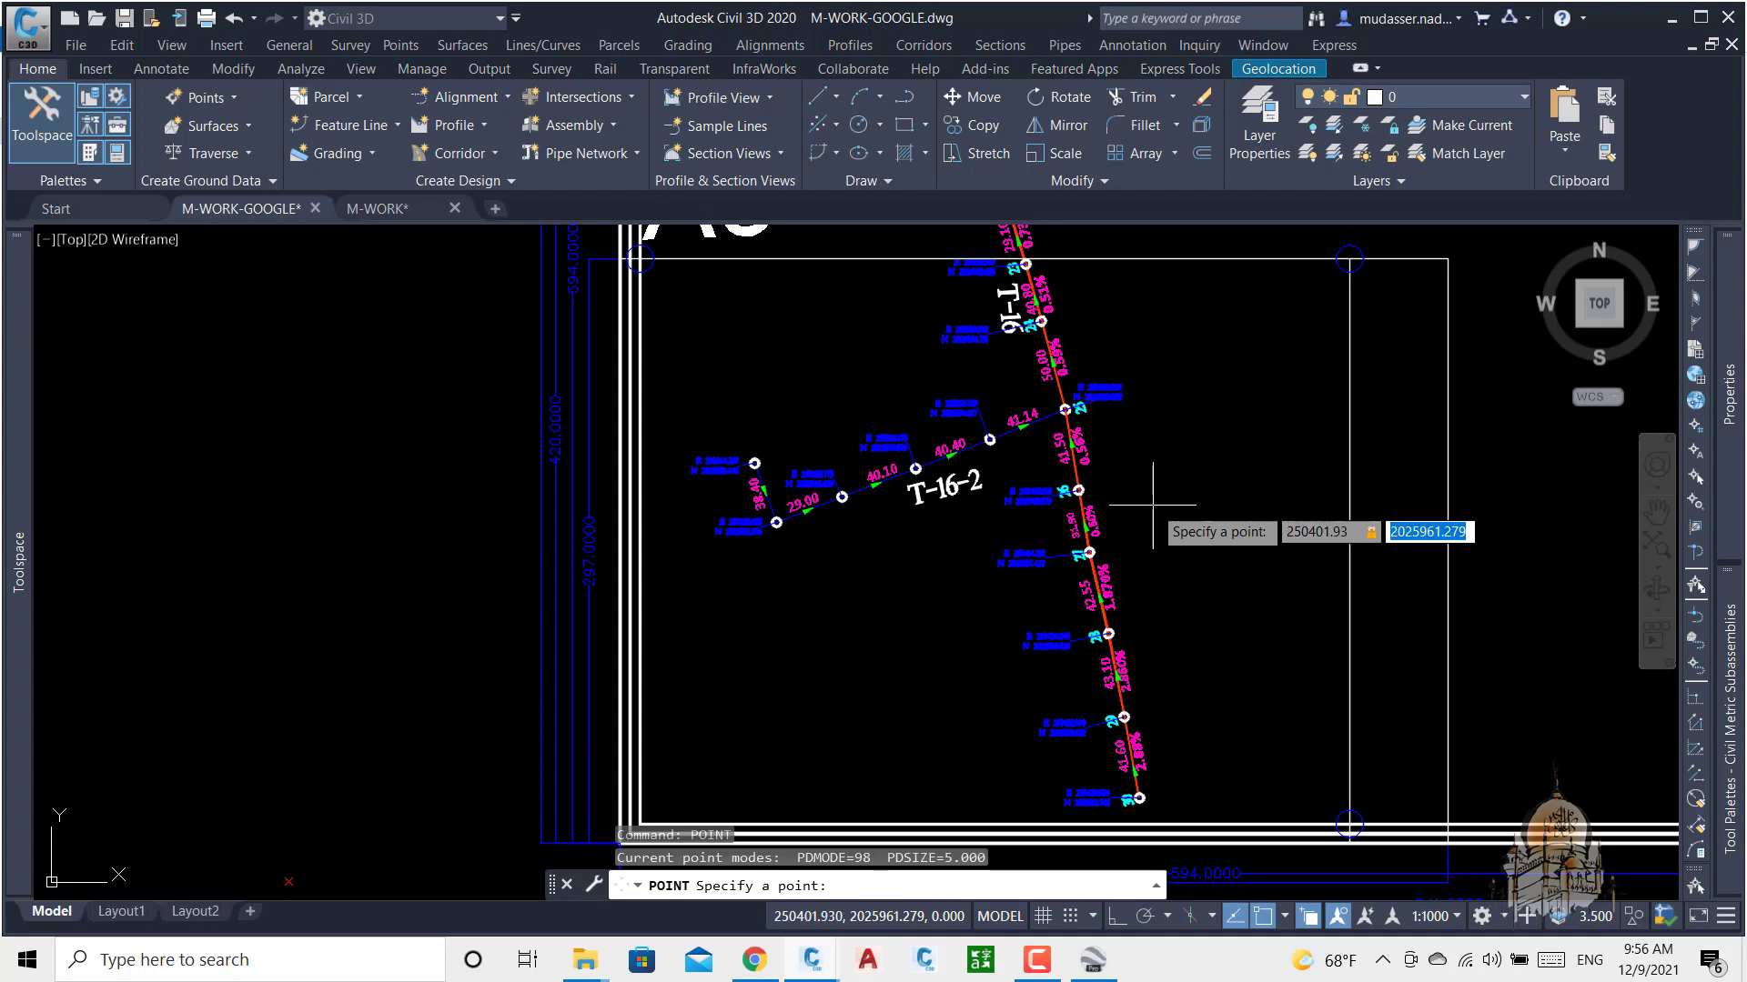
text(2026)
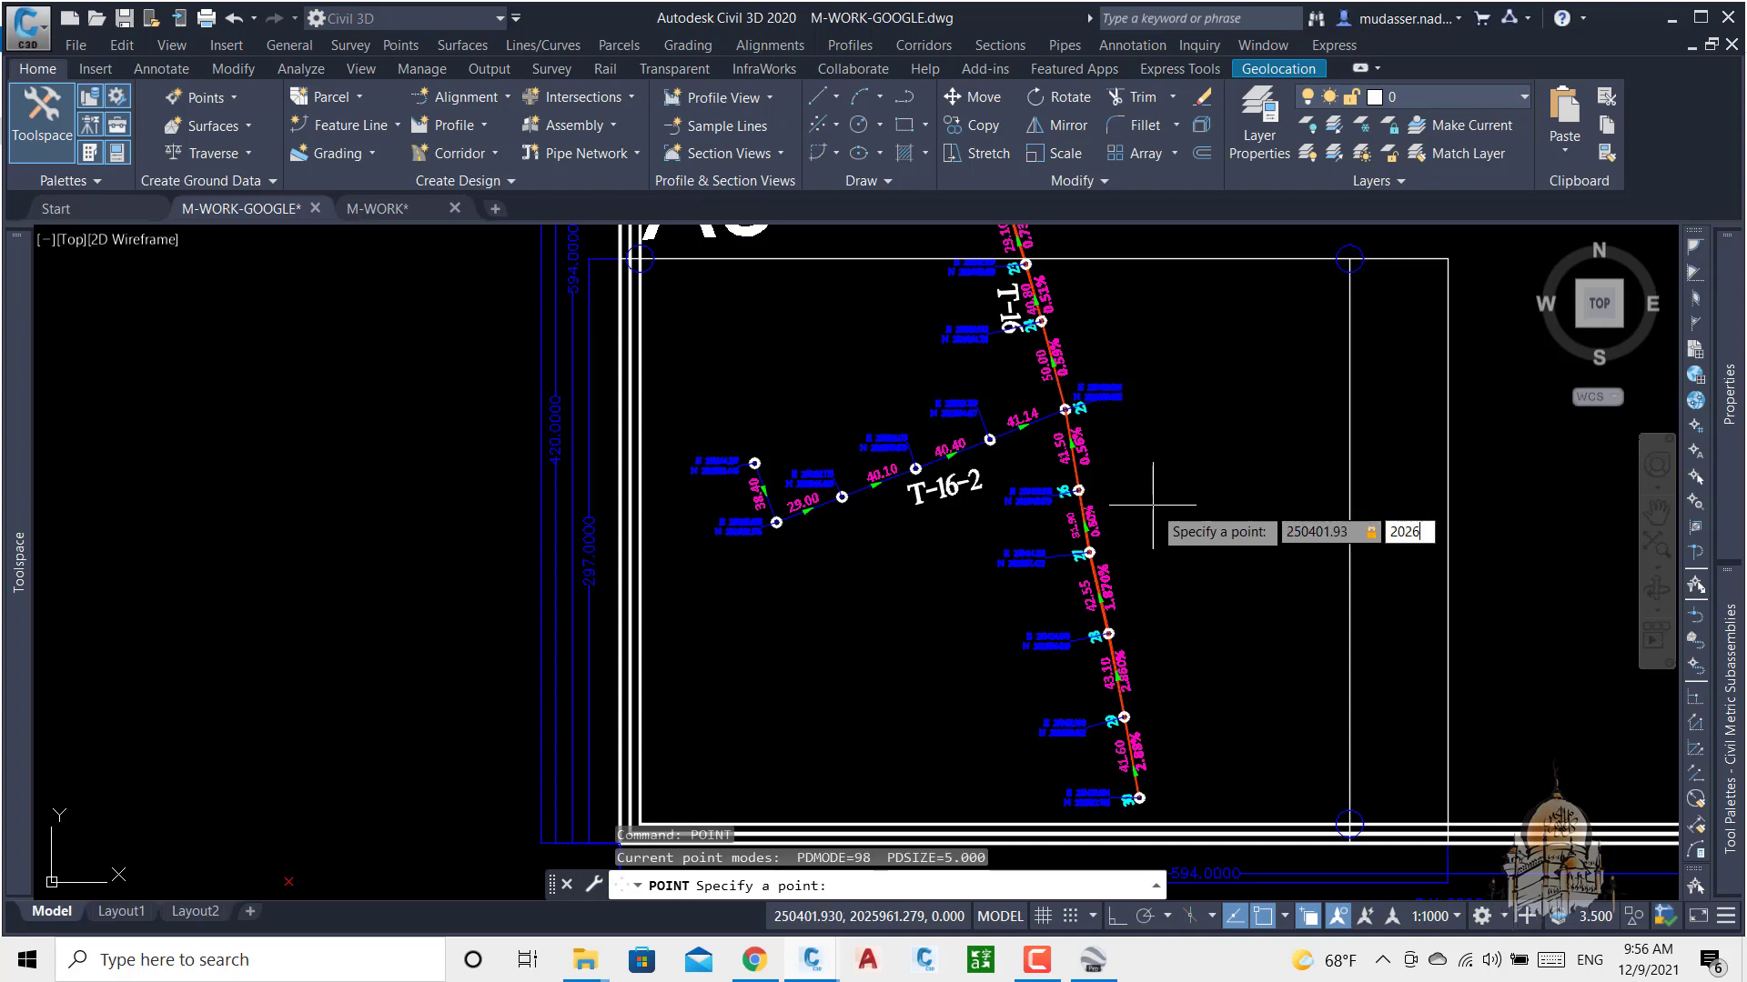
text(053.32)
key(Return)
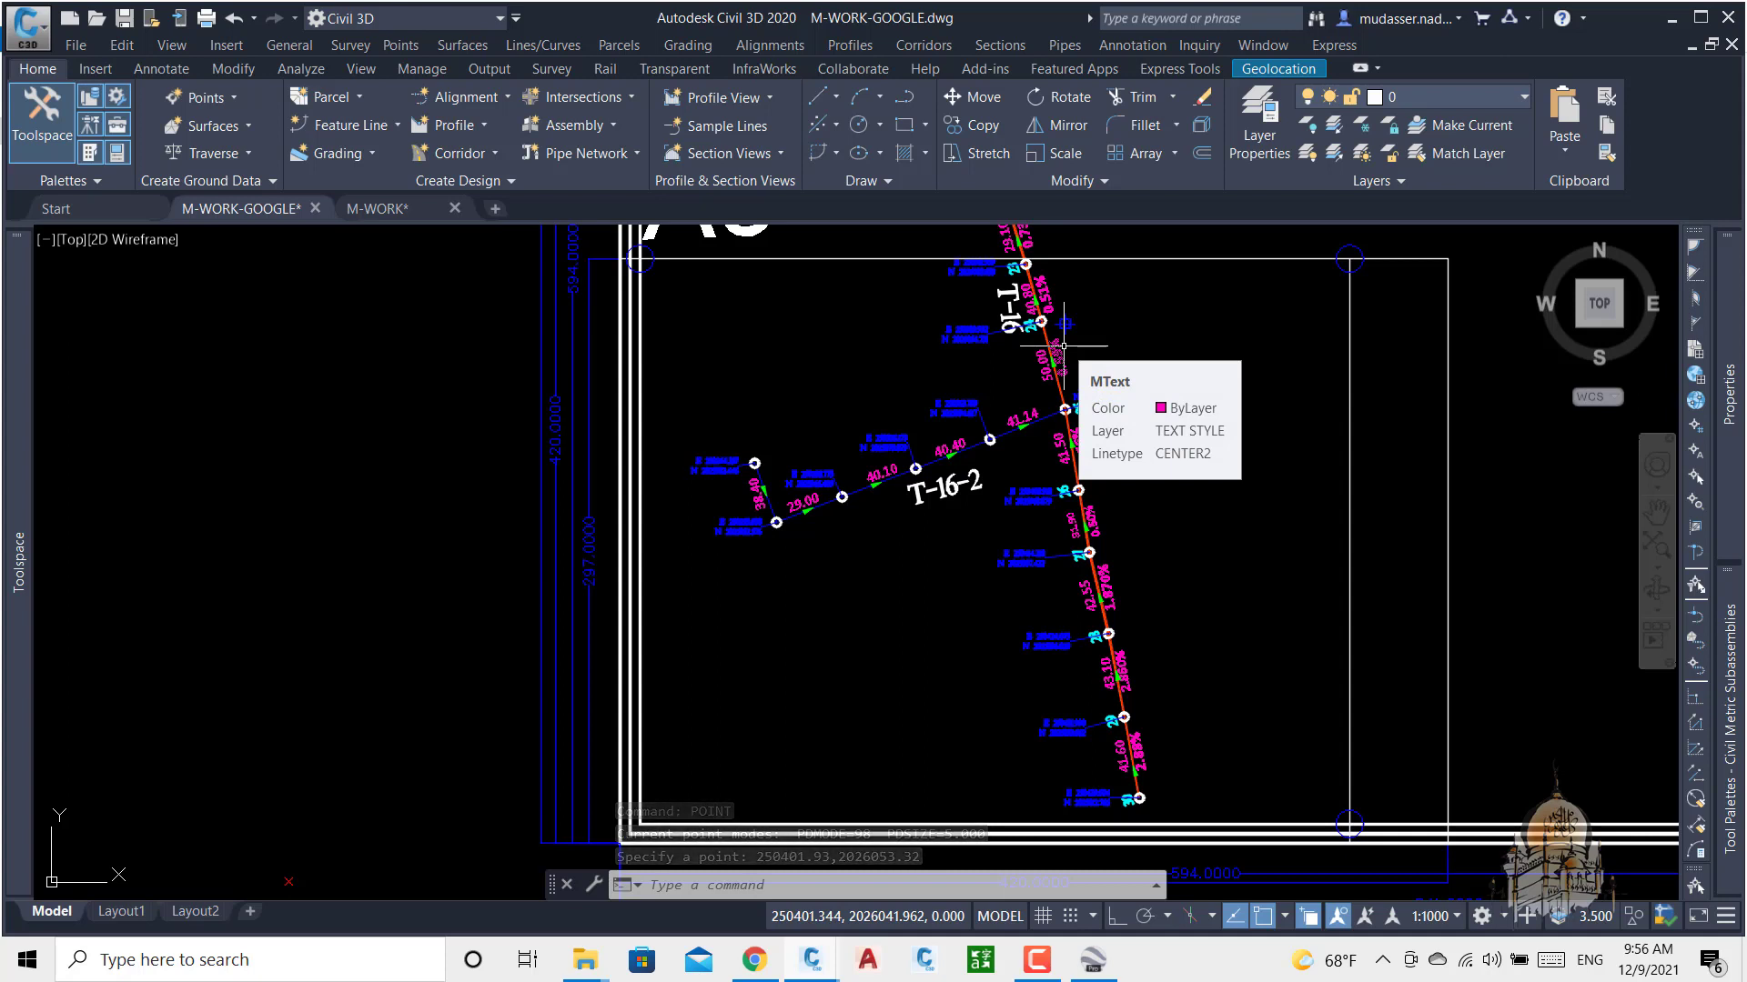
Step: Place a second point at easting 250531.16 and northing 2025907.49 for ALI-2
key(Return)
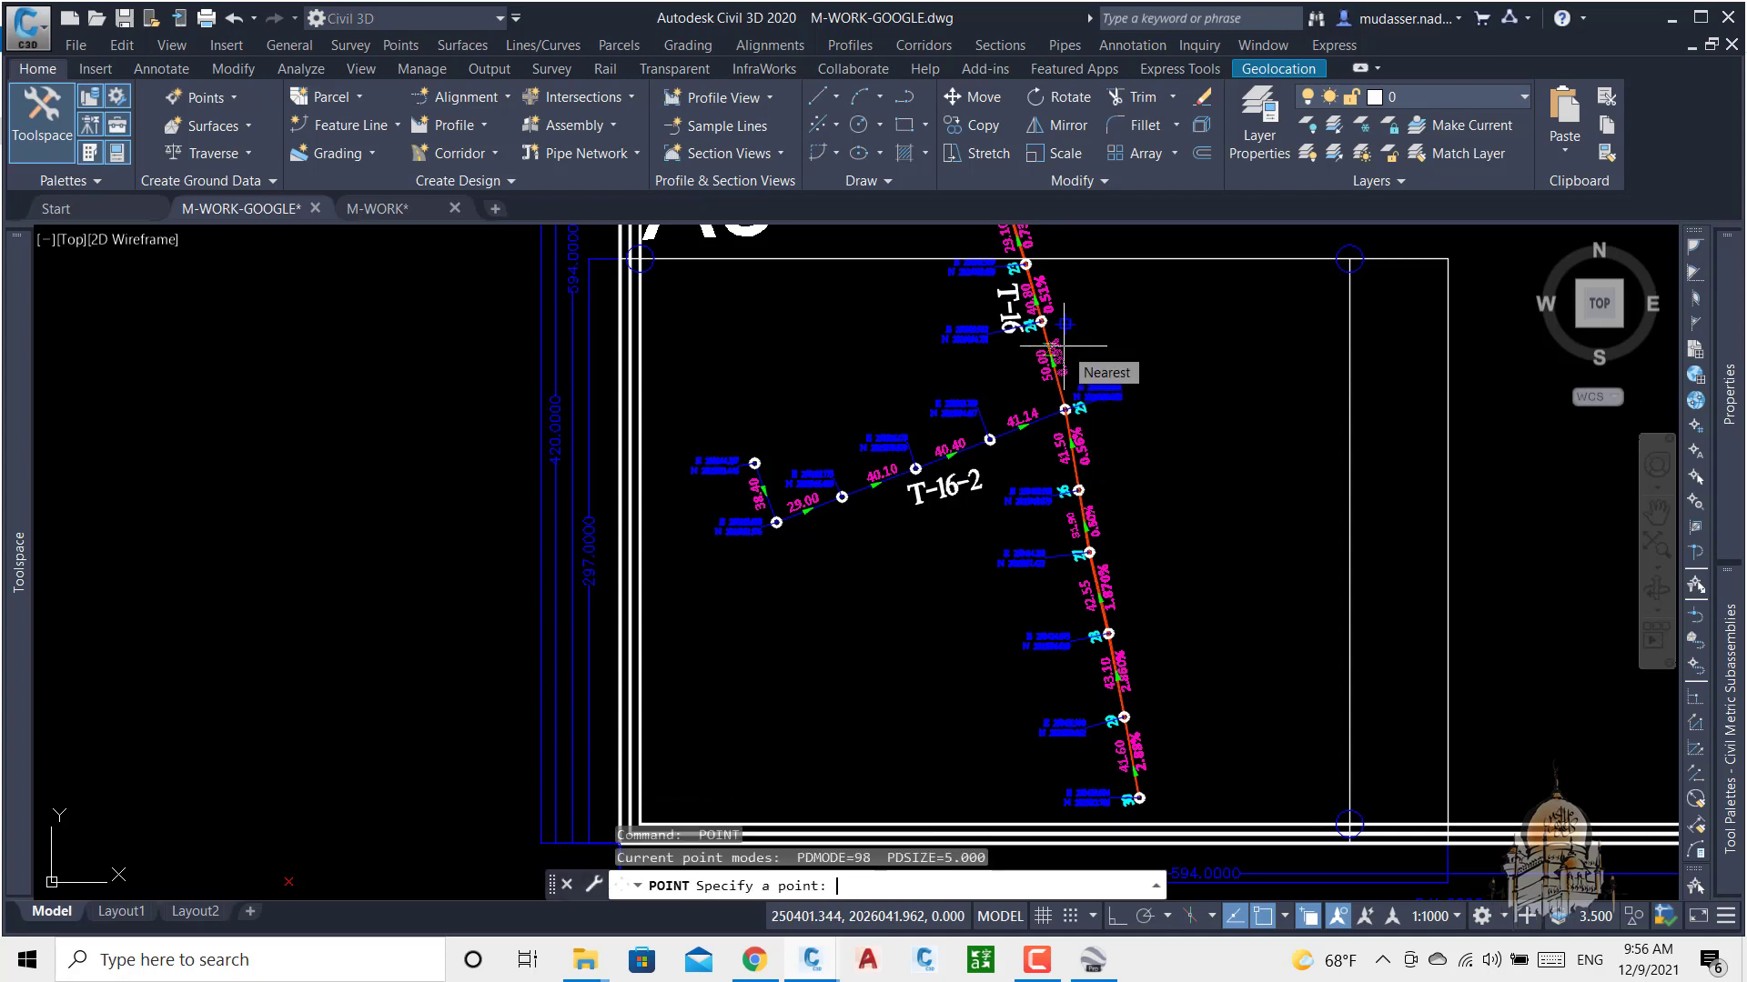
text(250531.16)
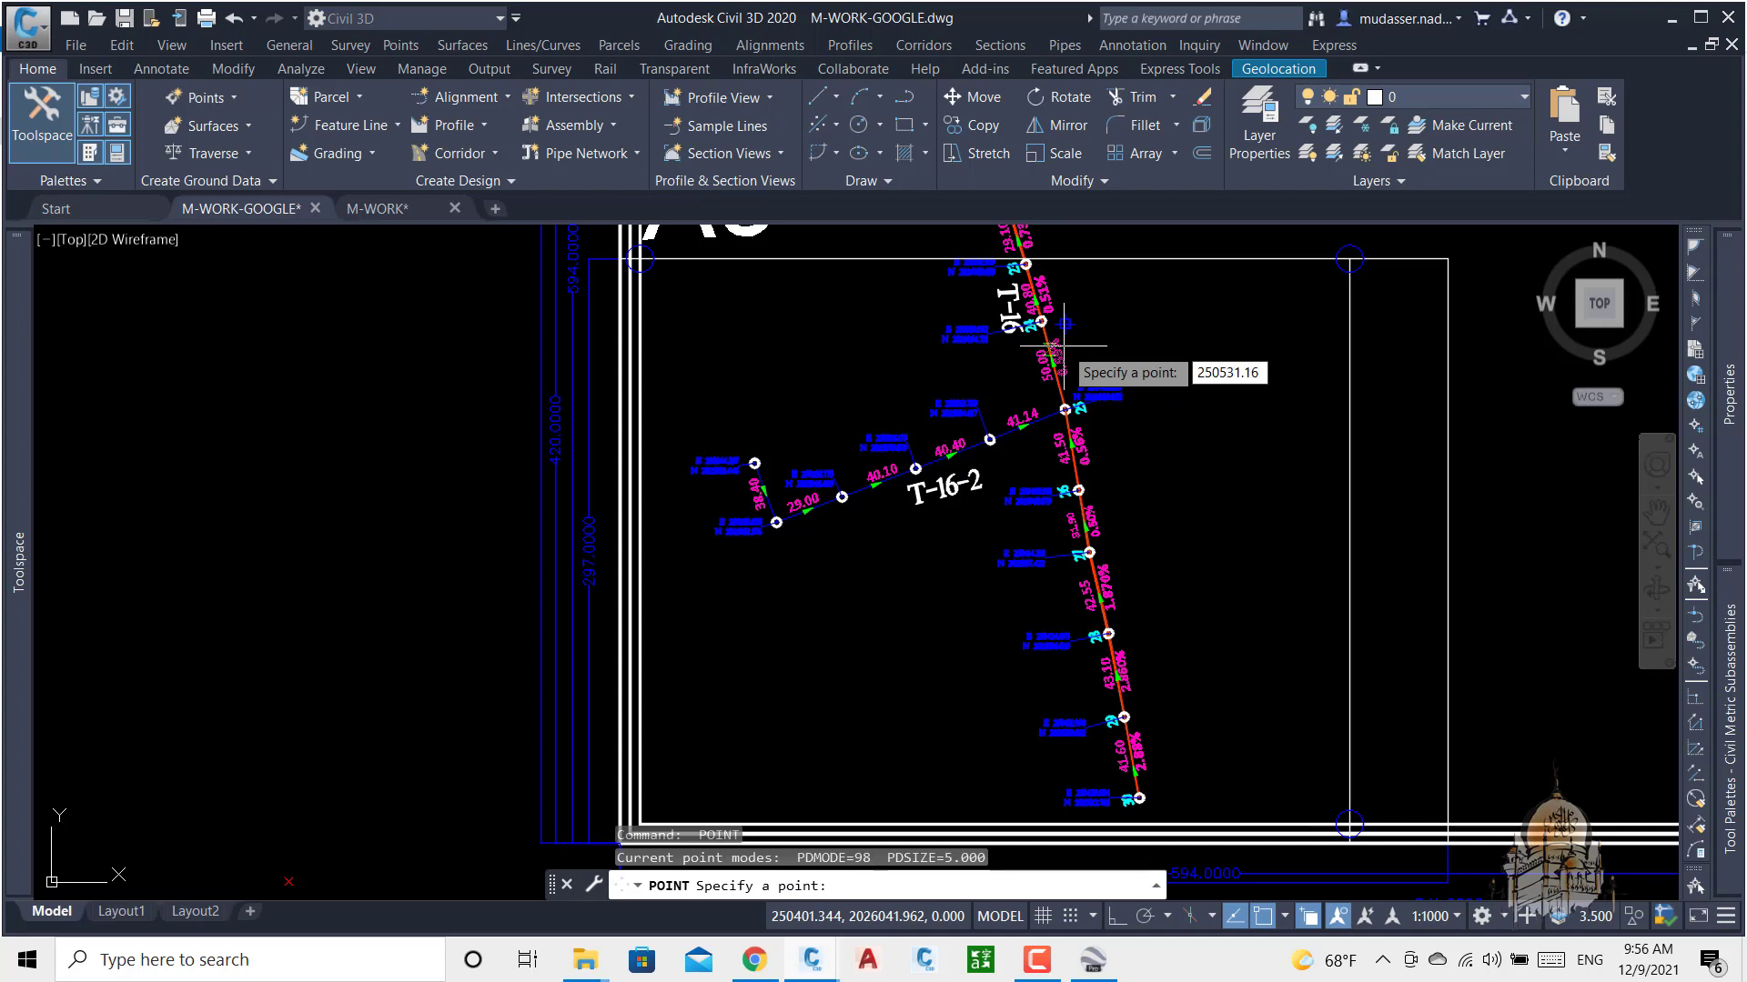
key(Tab)
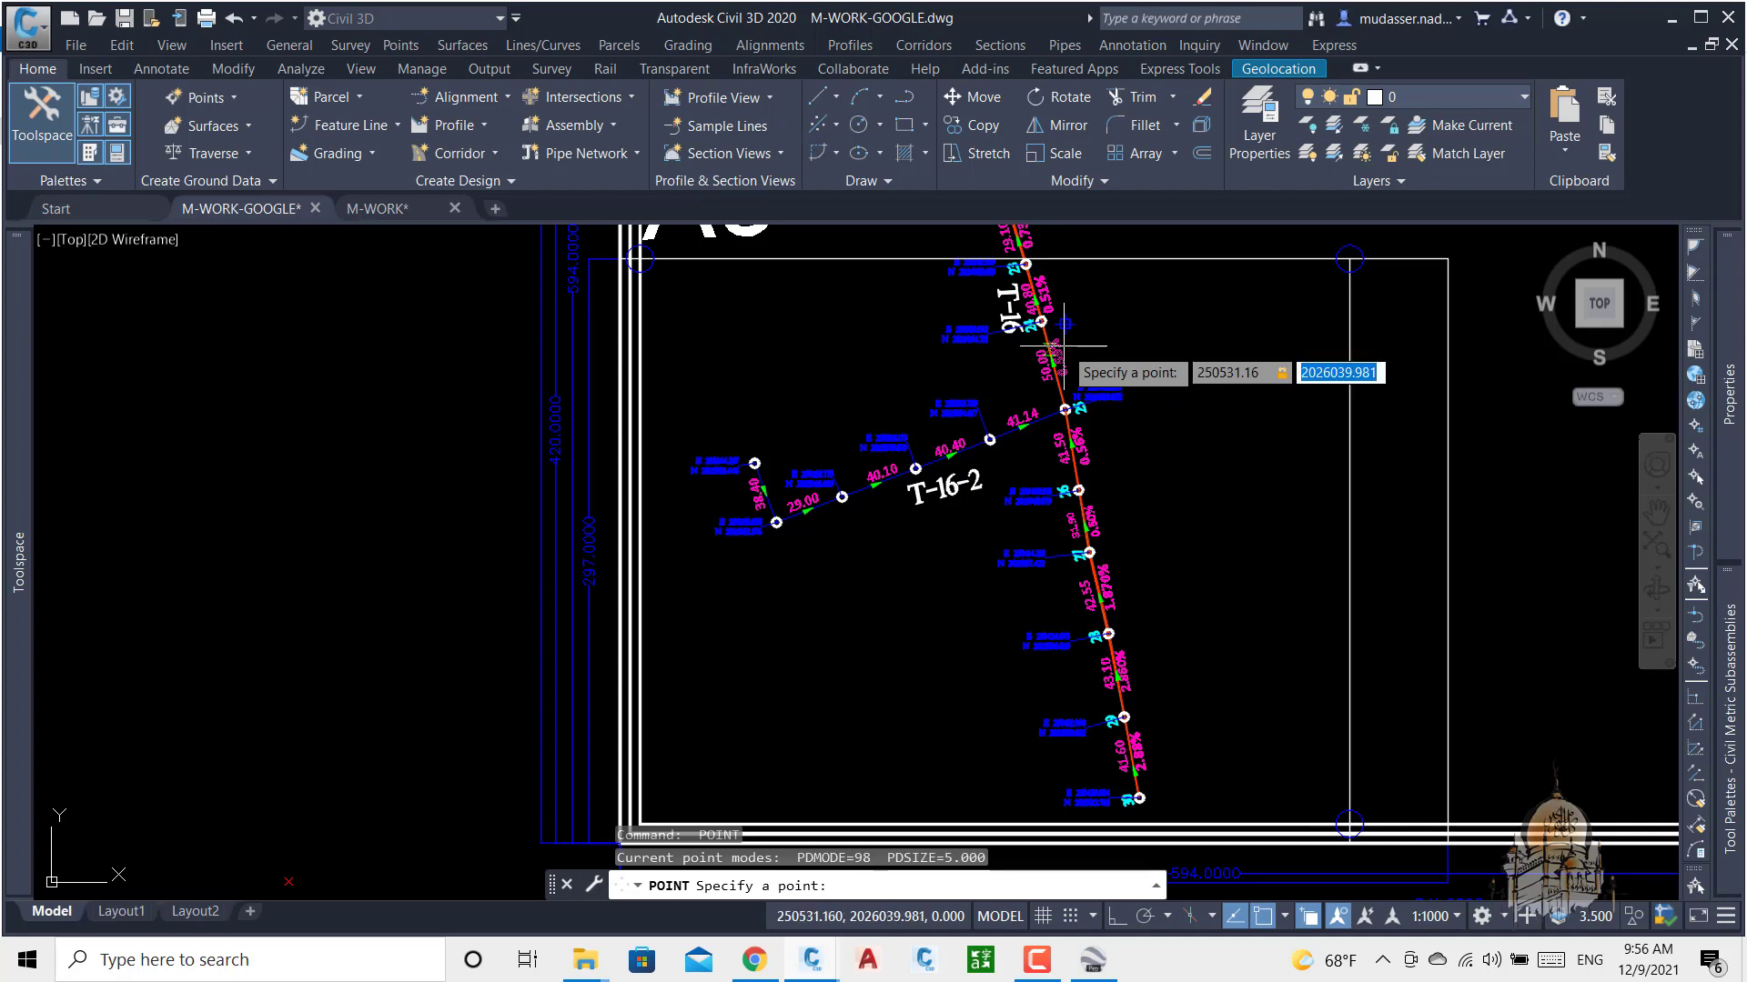
text(2025907.49)
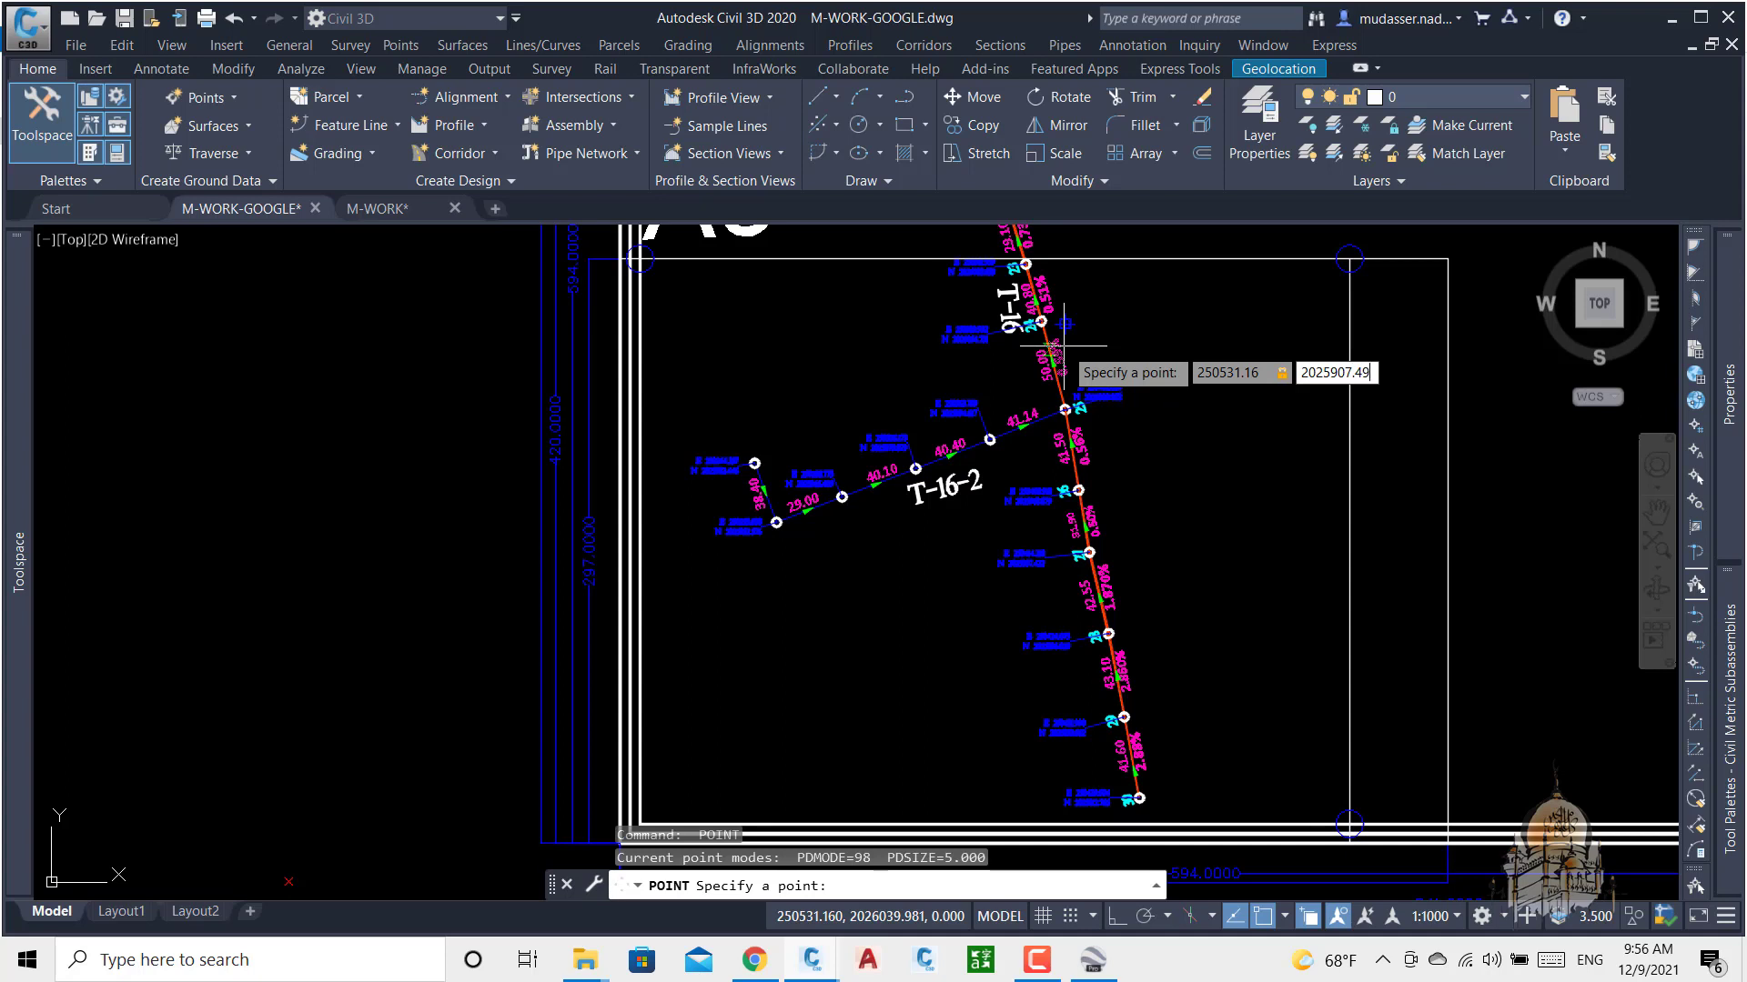
key(Return)
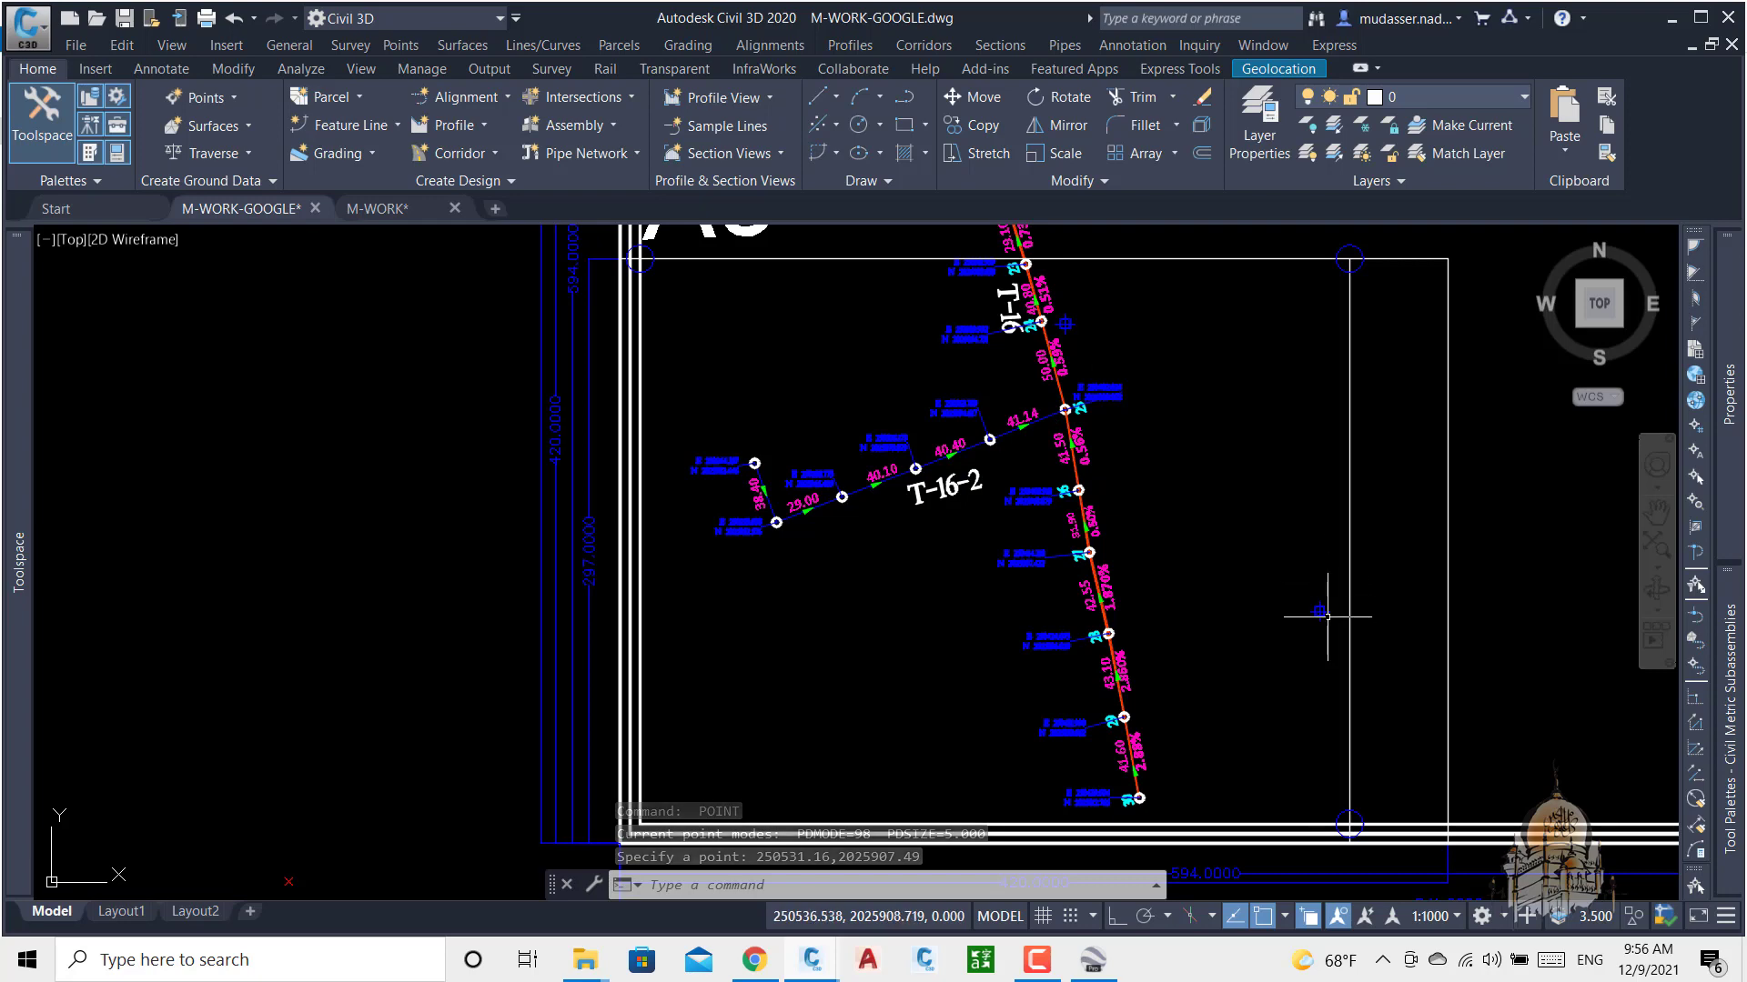
Step: Check the second point against the coordinates in the ALI-2 placemark's description in Google Earth Pro, and return to Civil 3D
scroll(1271, 600, down, 6)
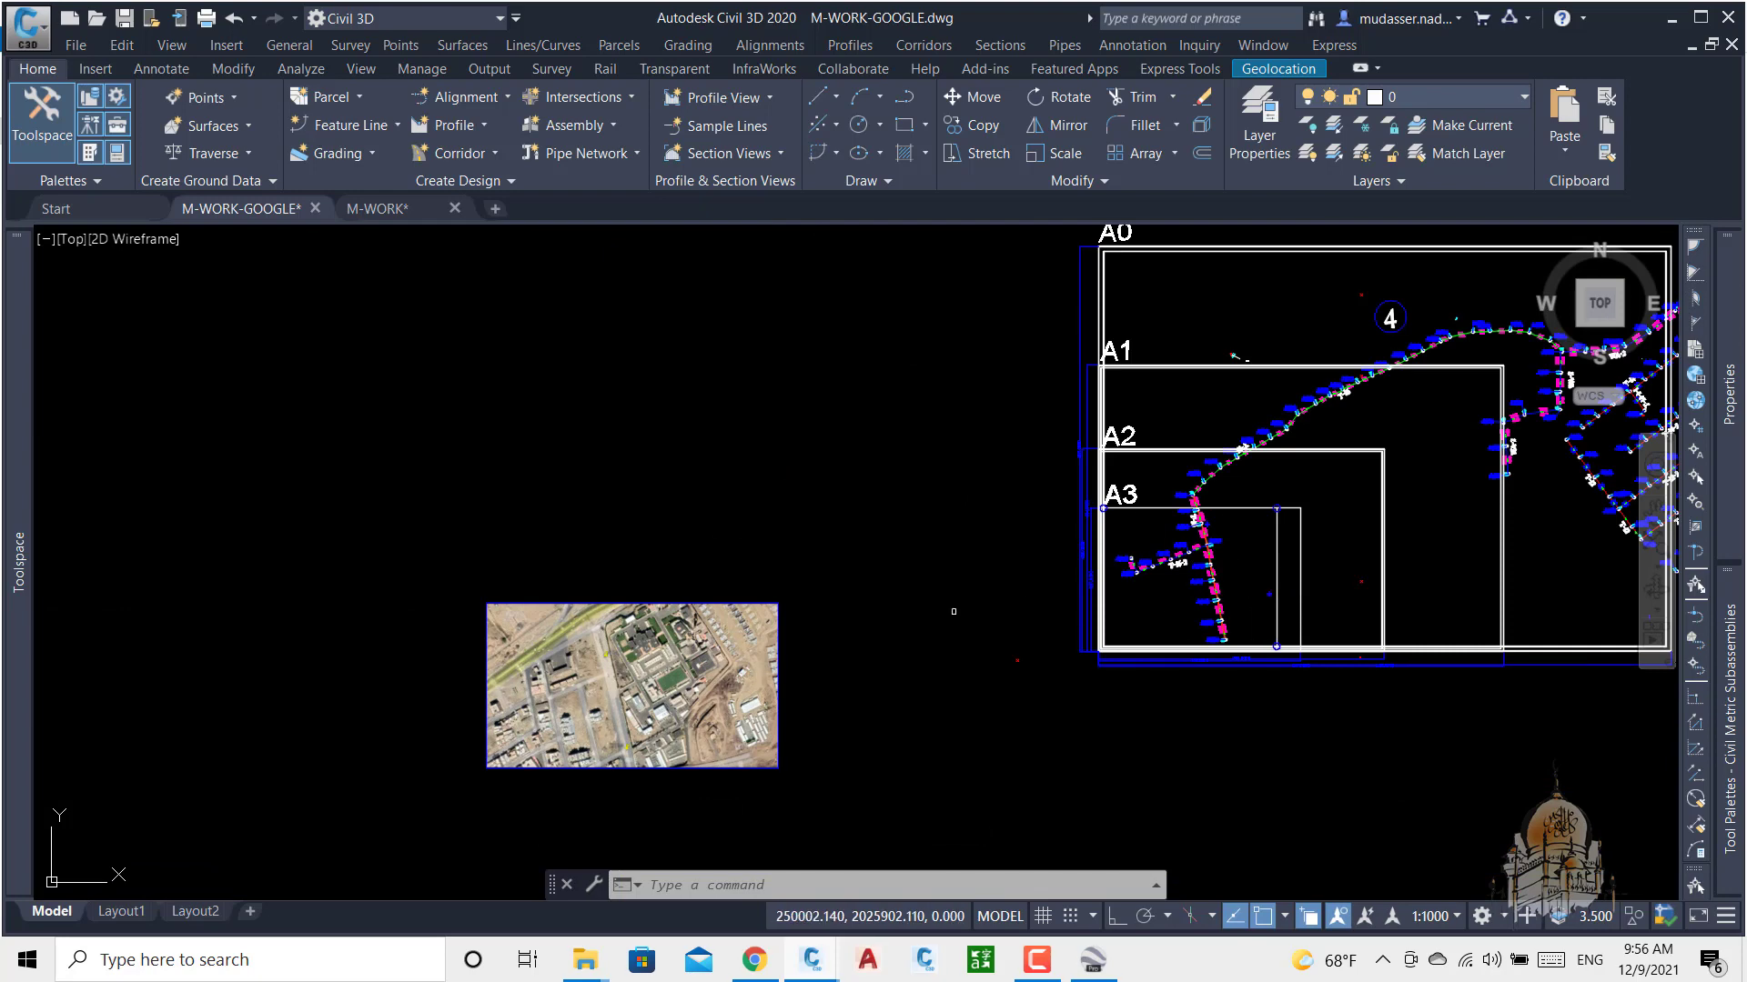
scroll(1278, 601, up, 6)
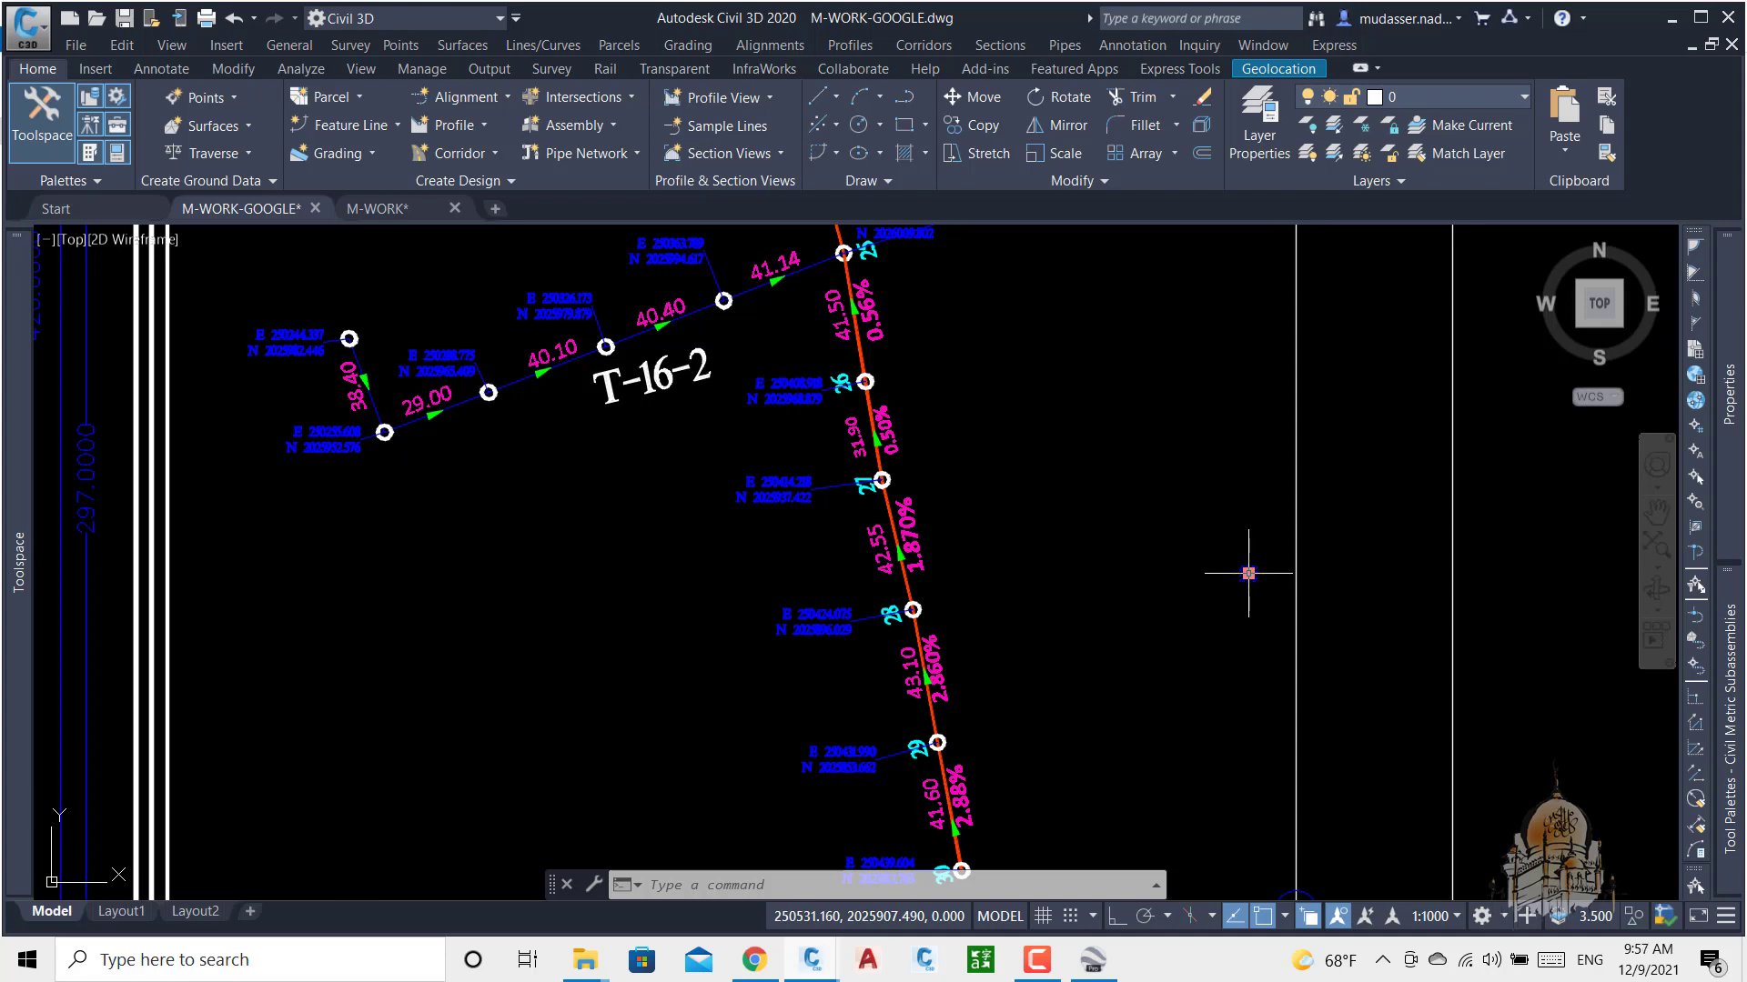
click(1093, 960)
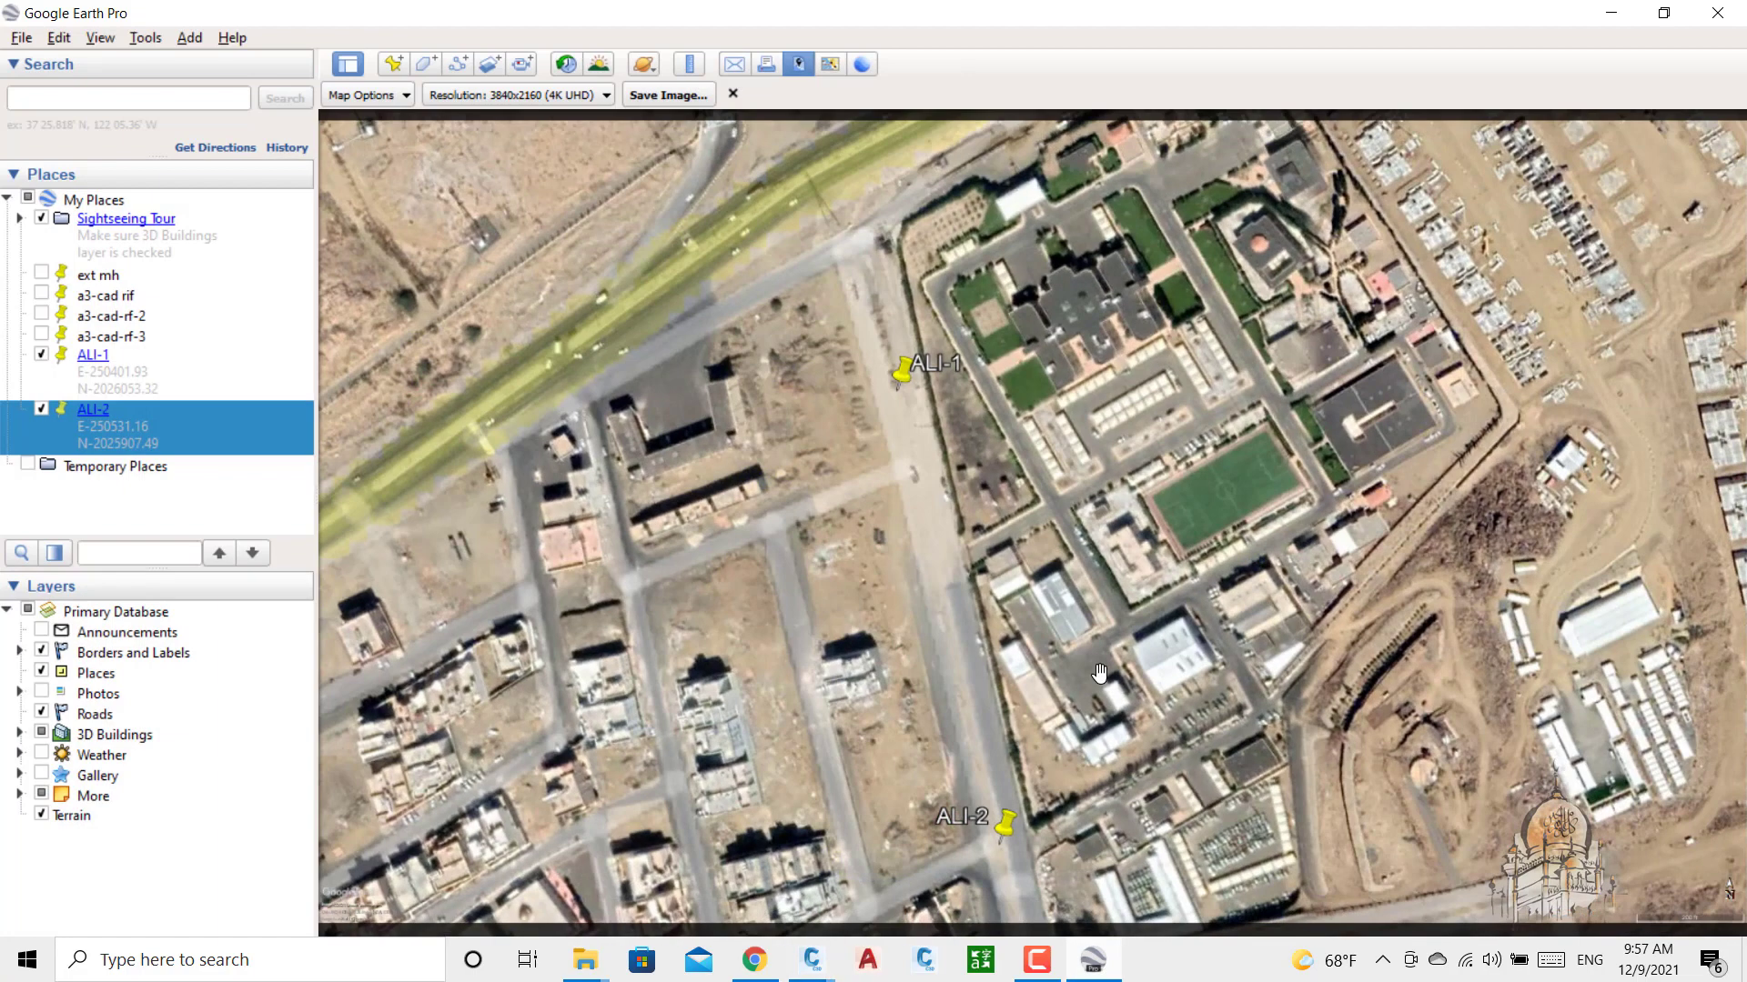
click(1007, 824)
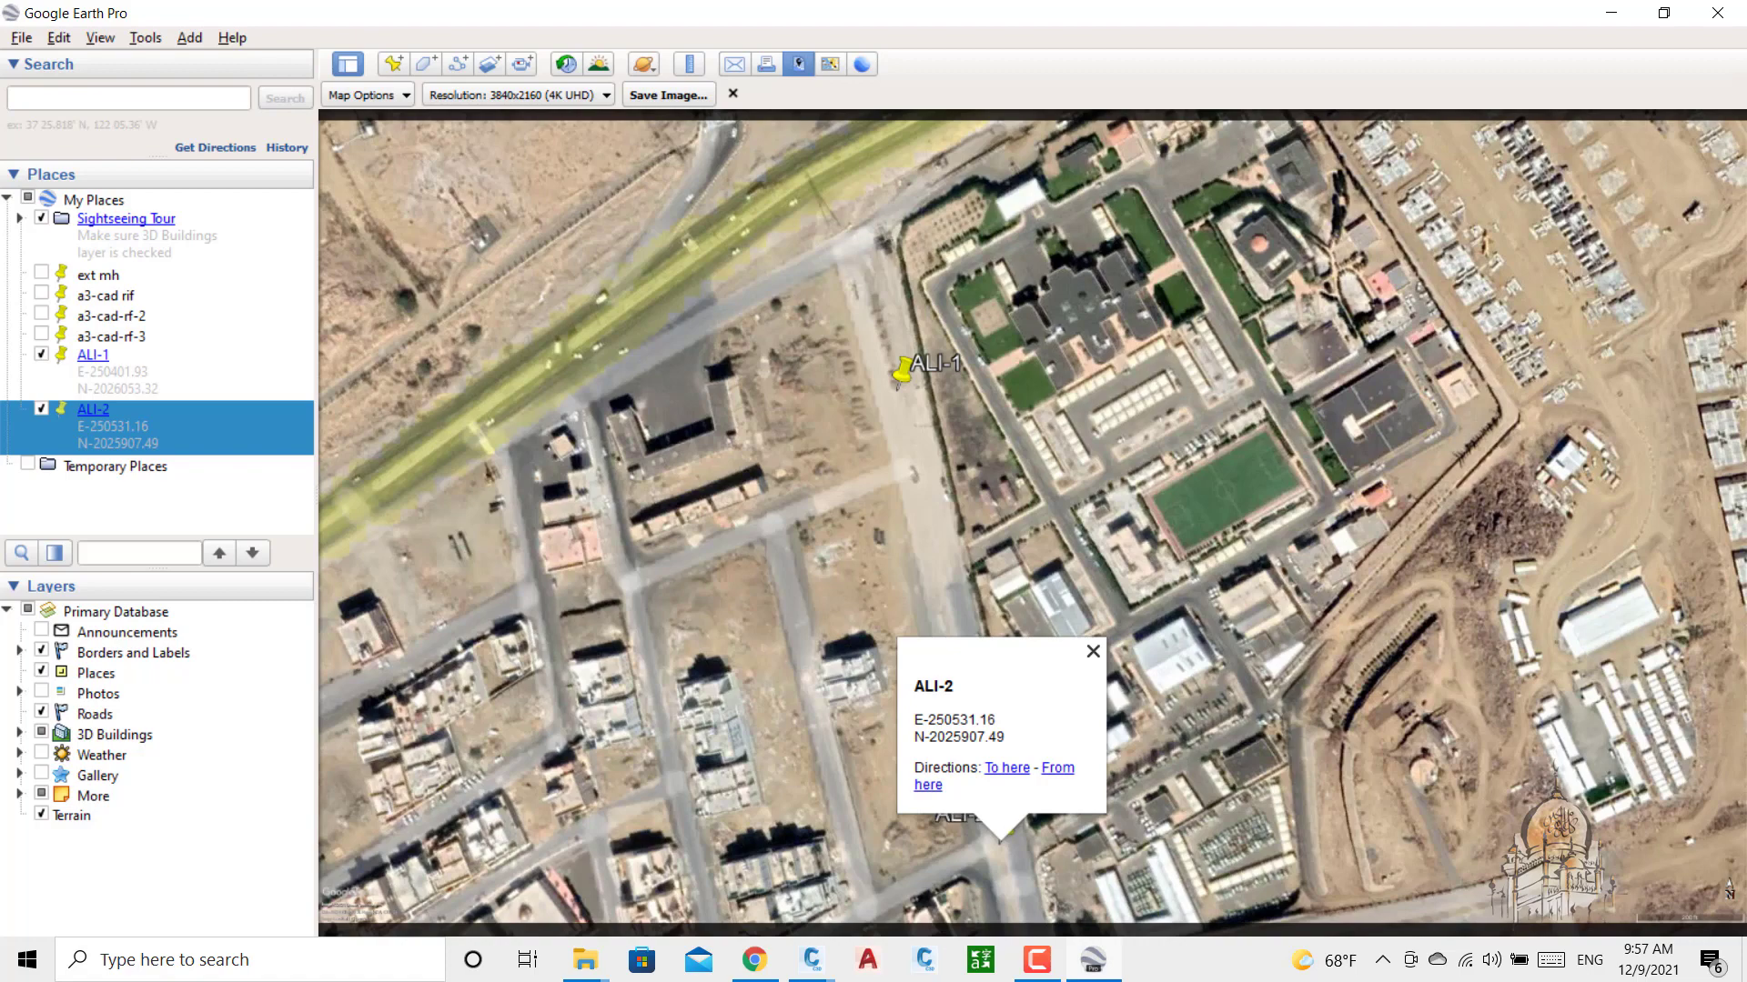
click(1611, 12)
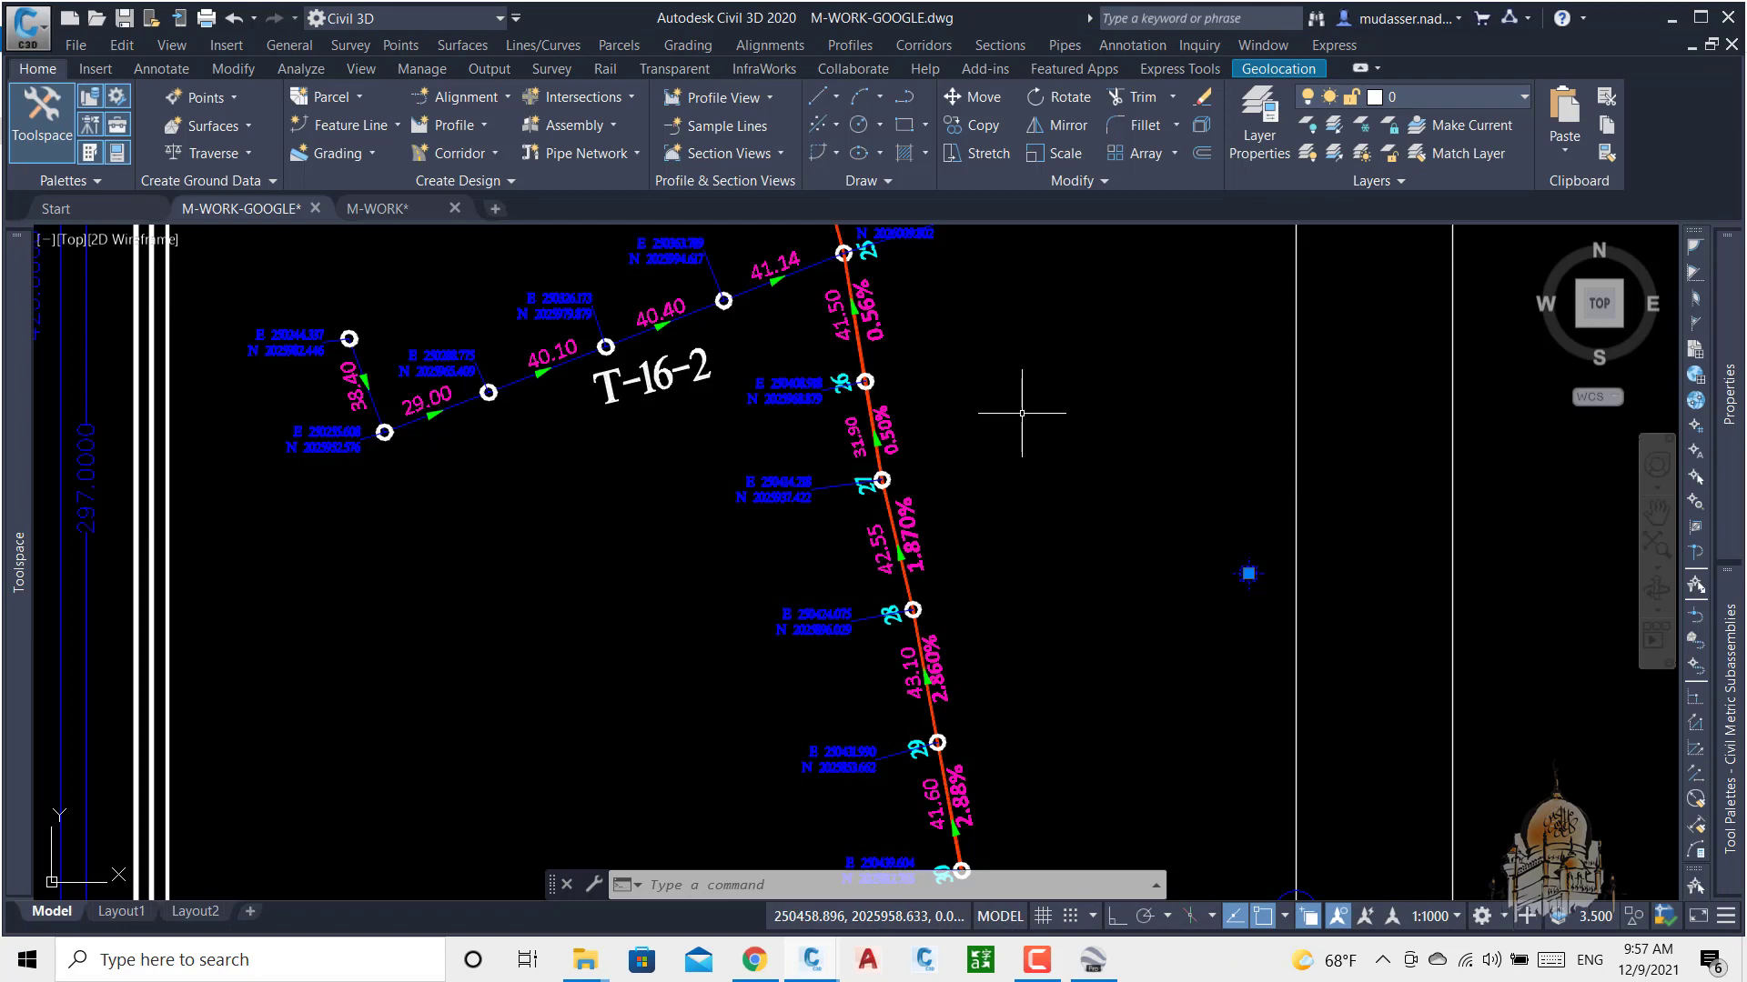
Step: Start Align on the satellite image and match the tip of its ALI-1 pin to the ALI-1 point near manhole 24
scroll(1022, 413, down, 6)
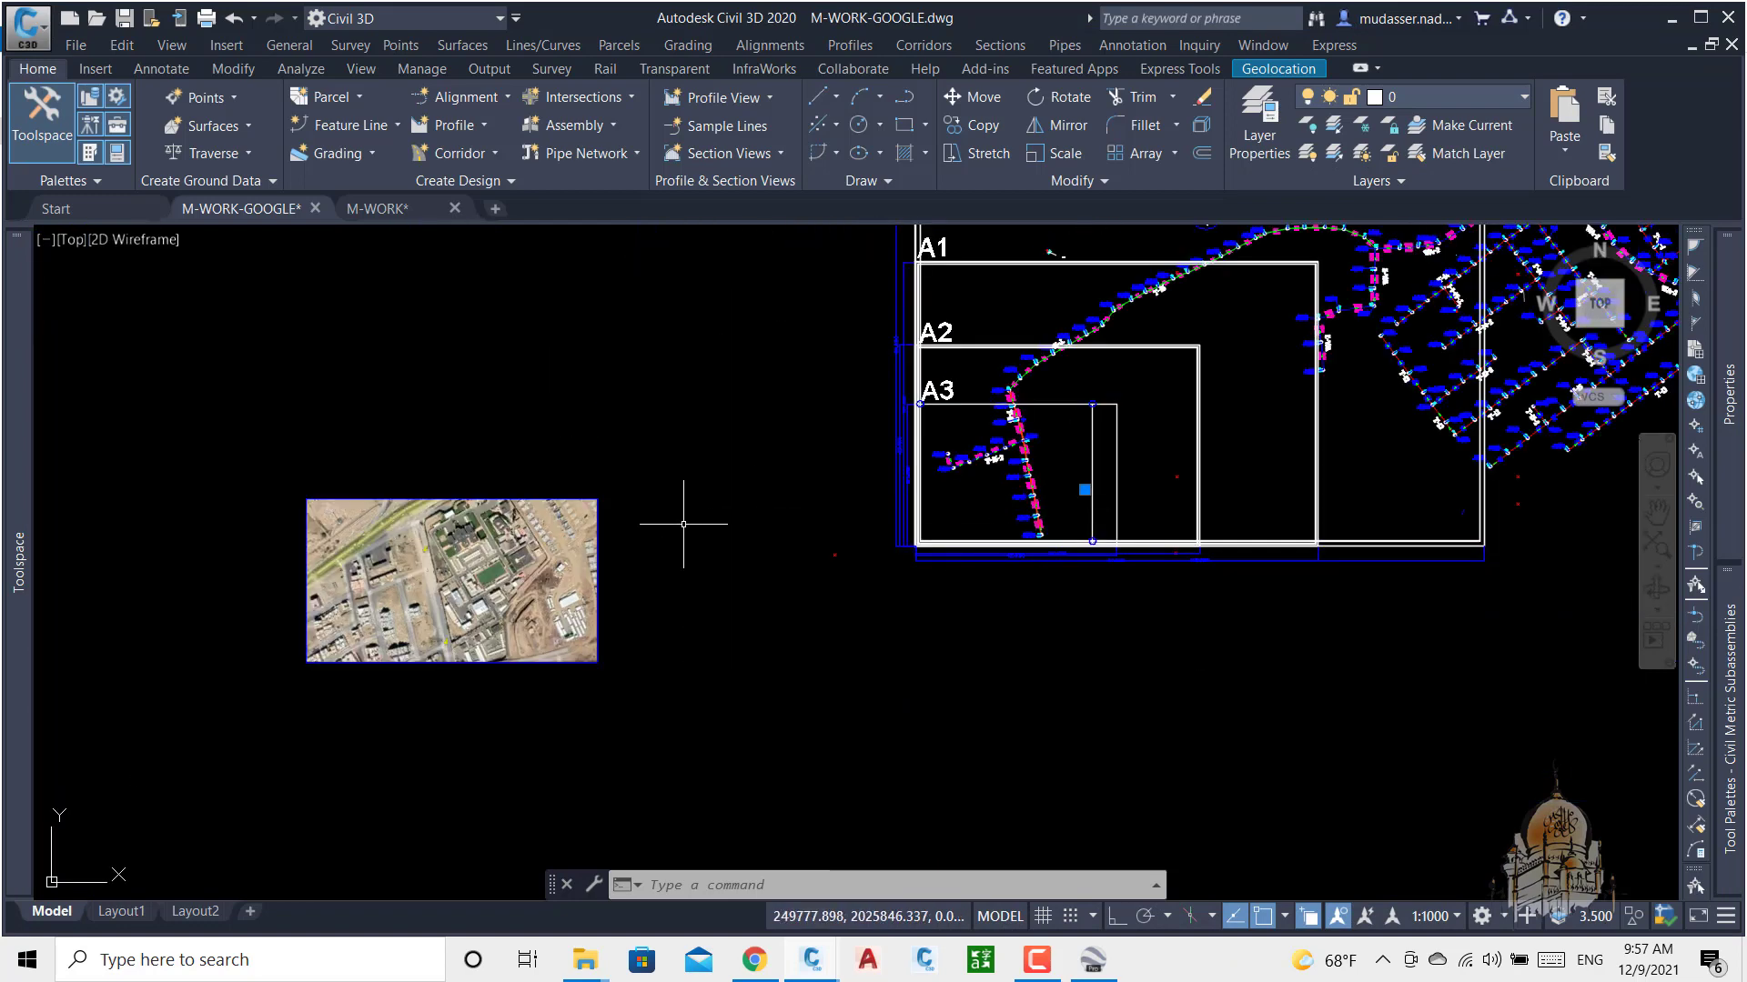
scroll(684, 524, up, 4)
scroll(1131, 510, down, 4)
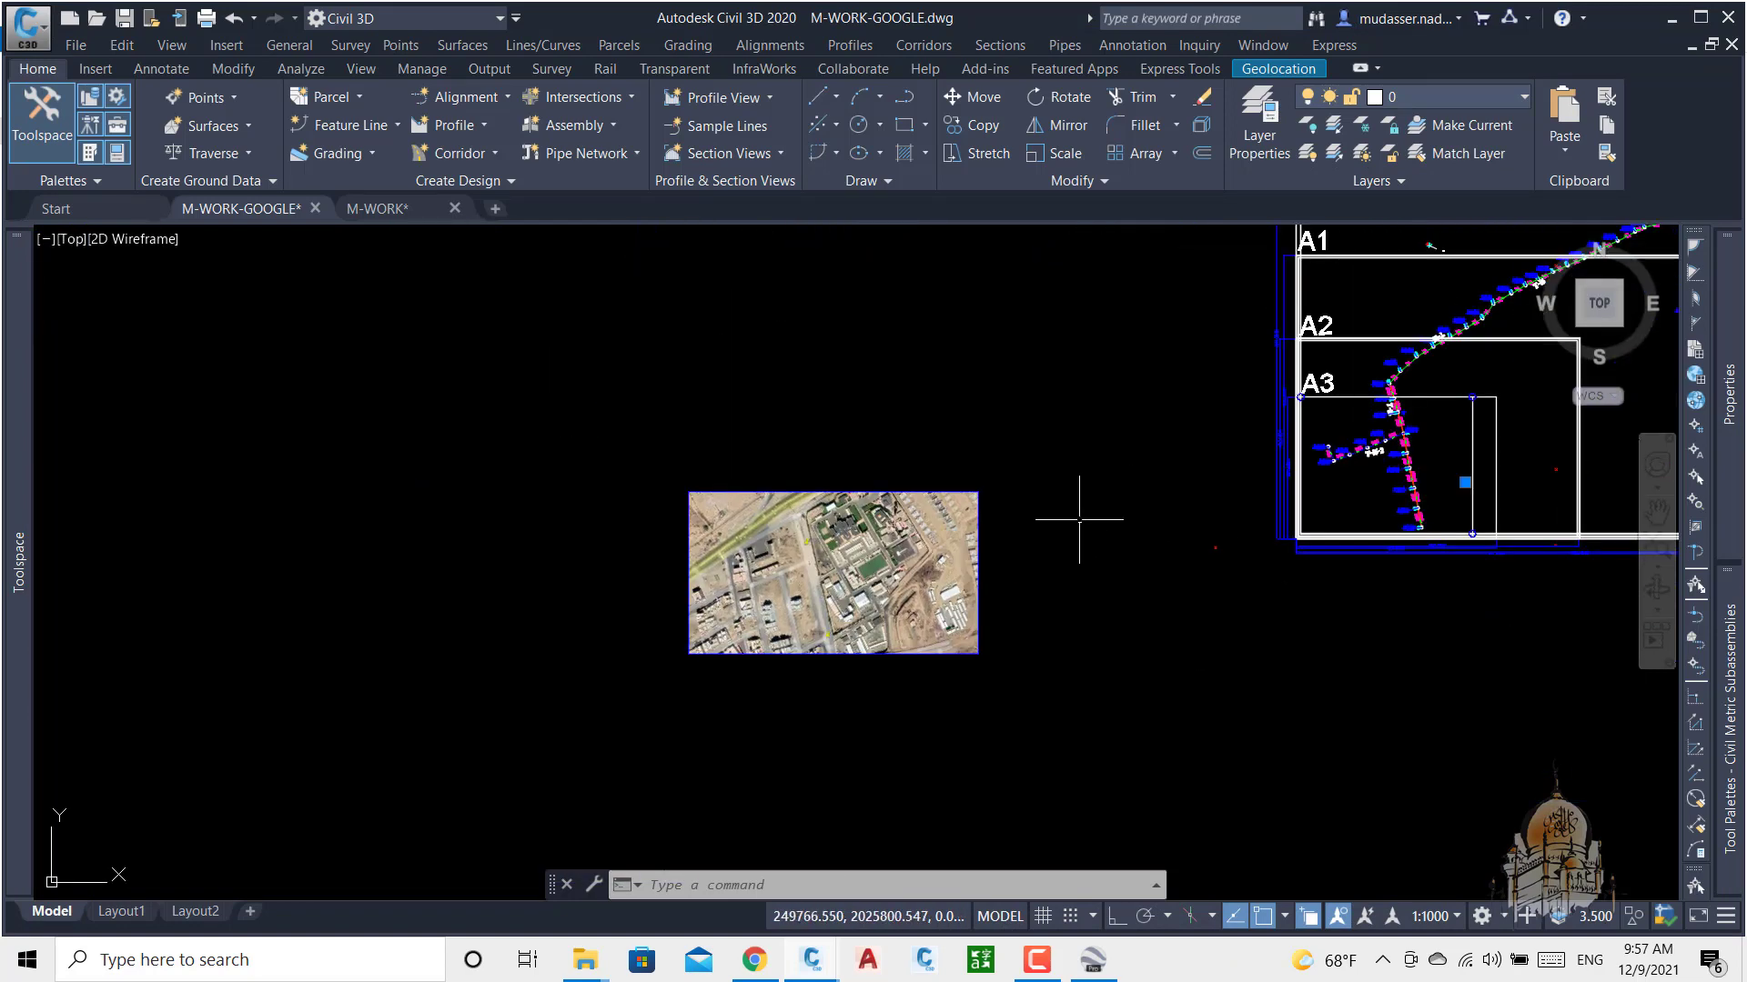
click(924, 598)
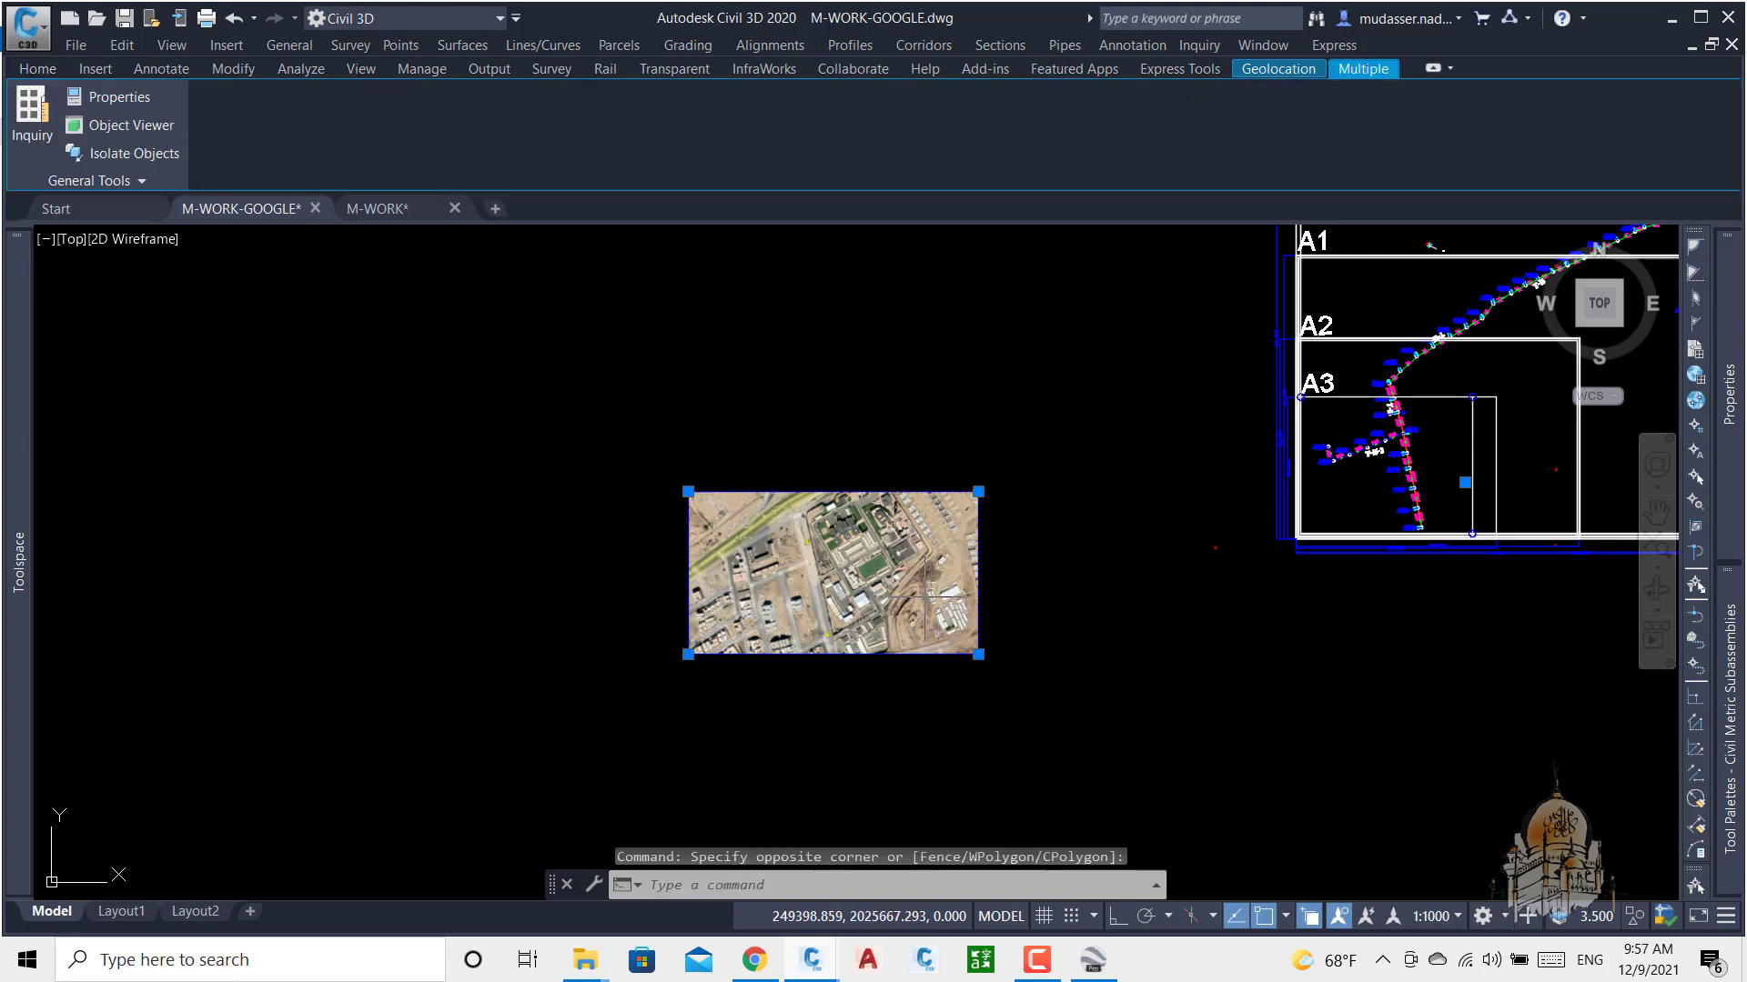
text(A)
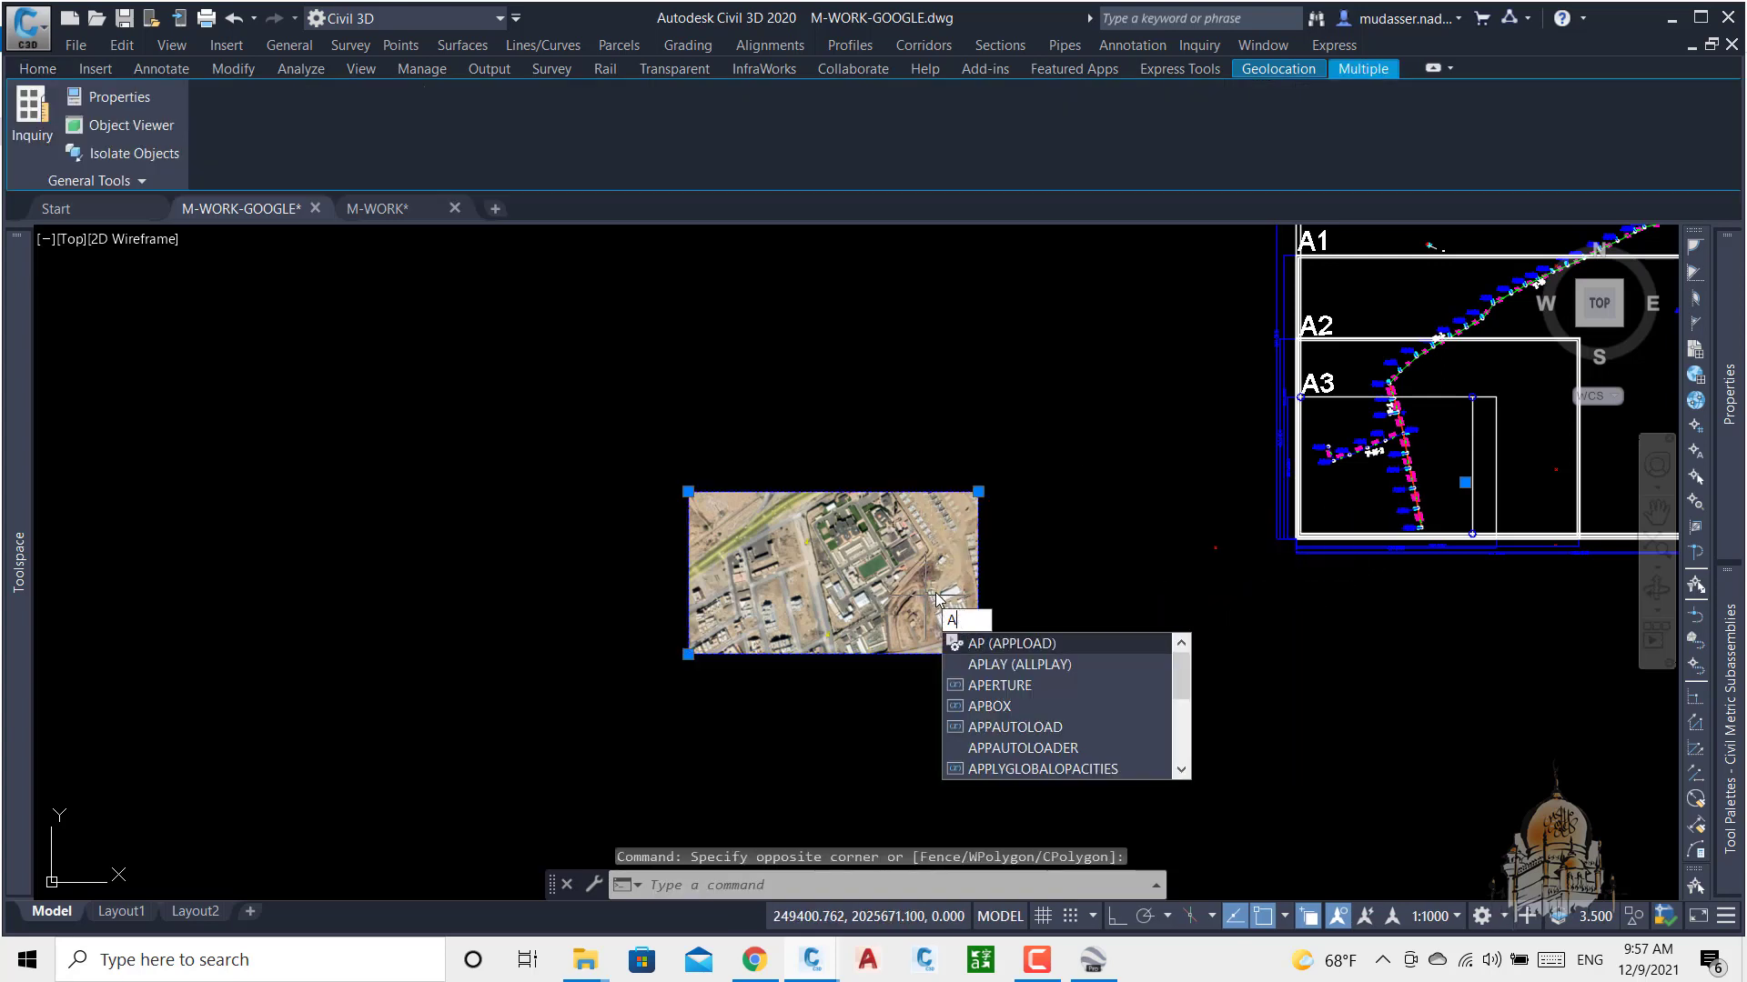
text(L)
key(Return)
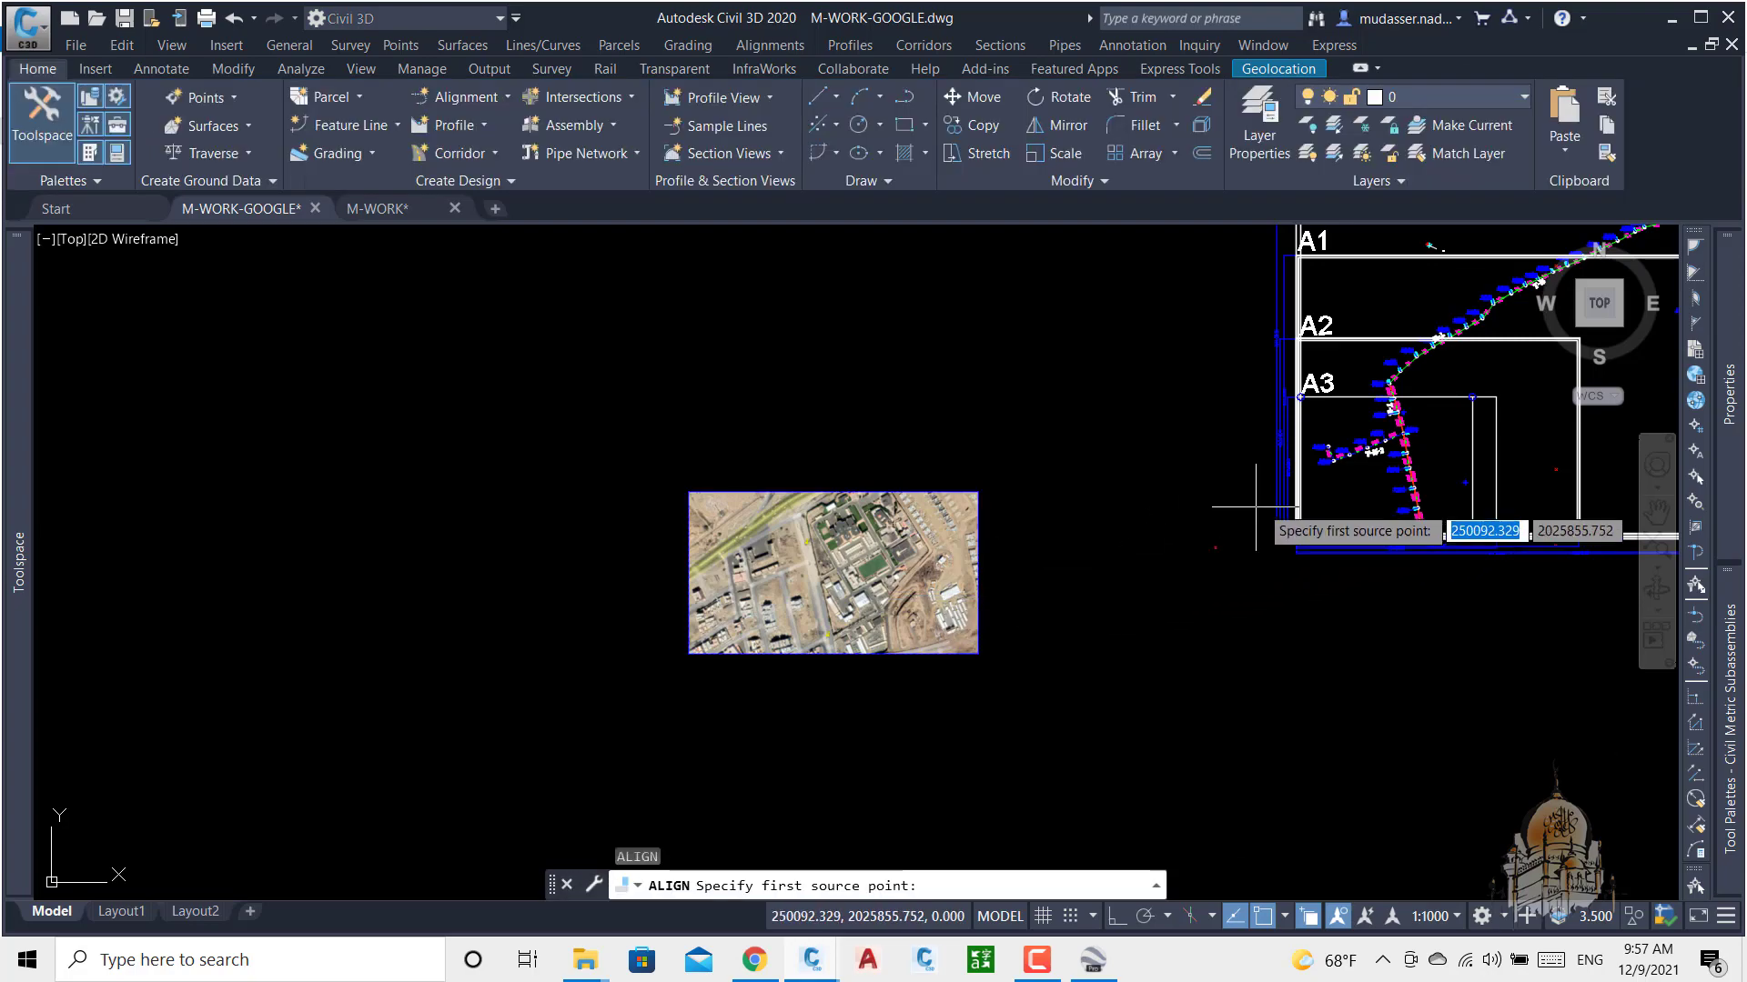
scroll(801, 542, up, 6)
scroll(791, 525, up, 10)
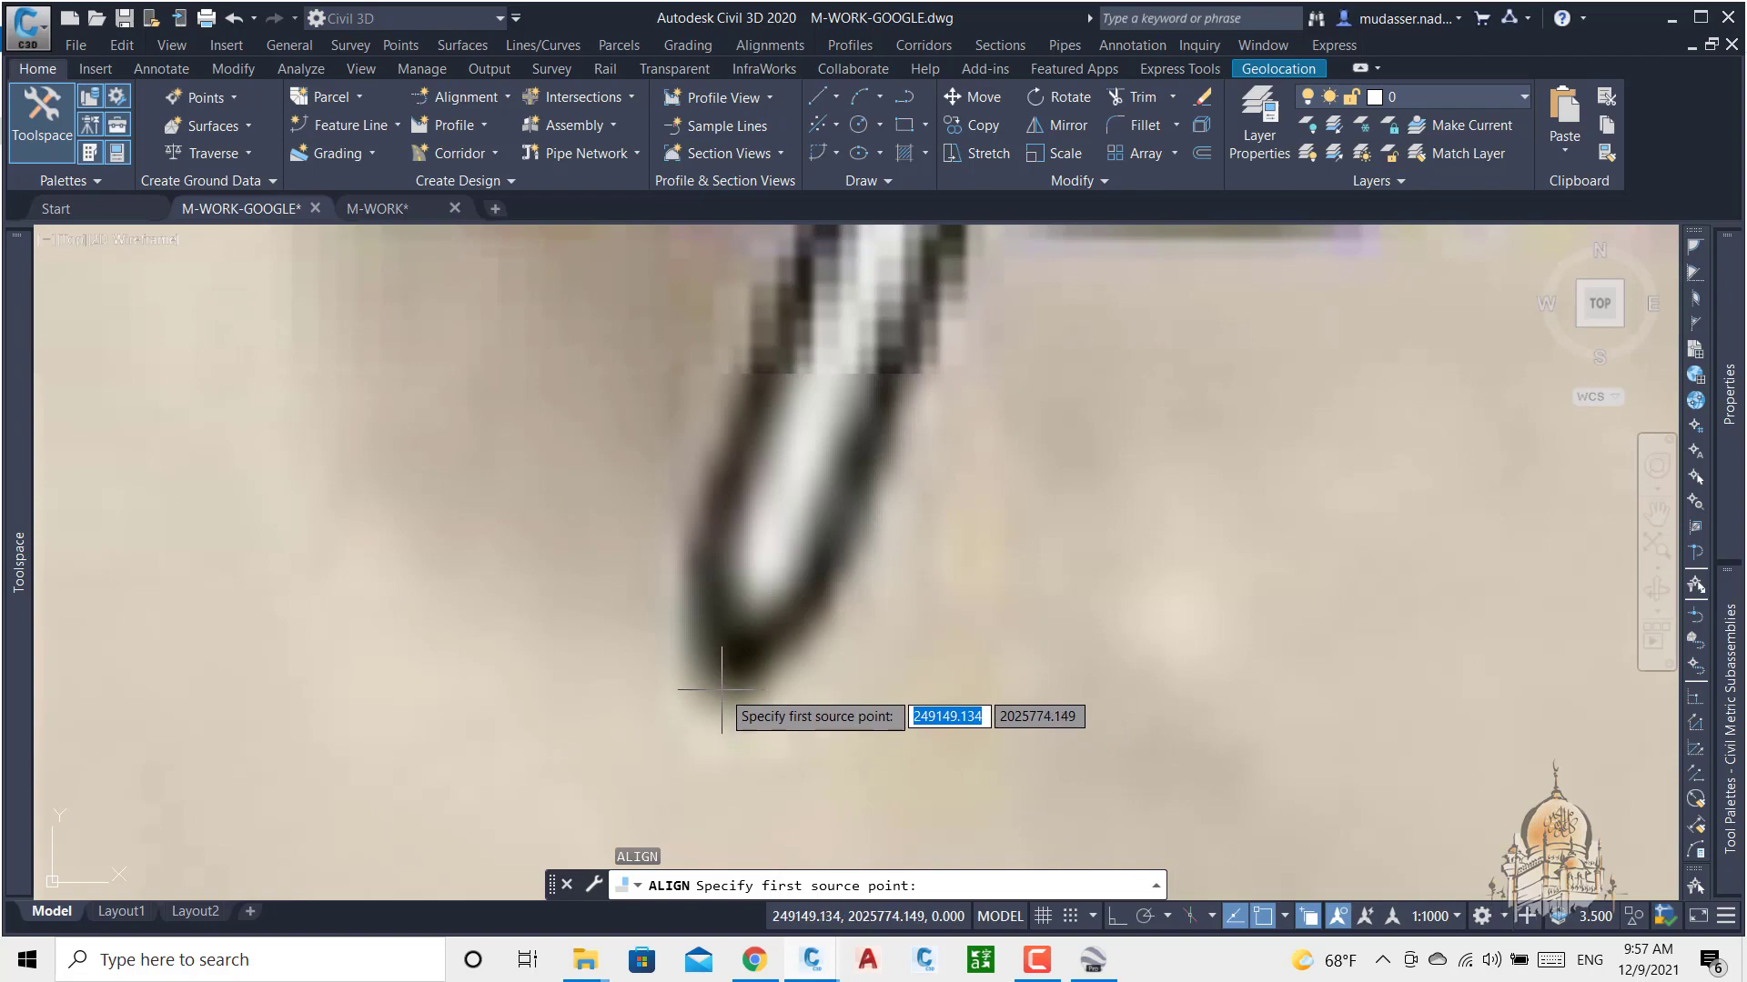
click(724, 687)
scroll(637, 627, down, 15)
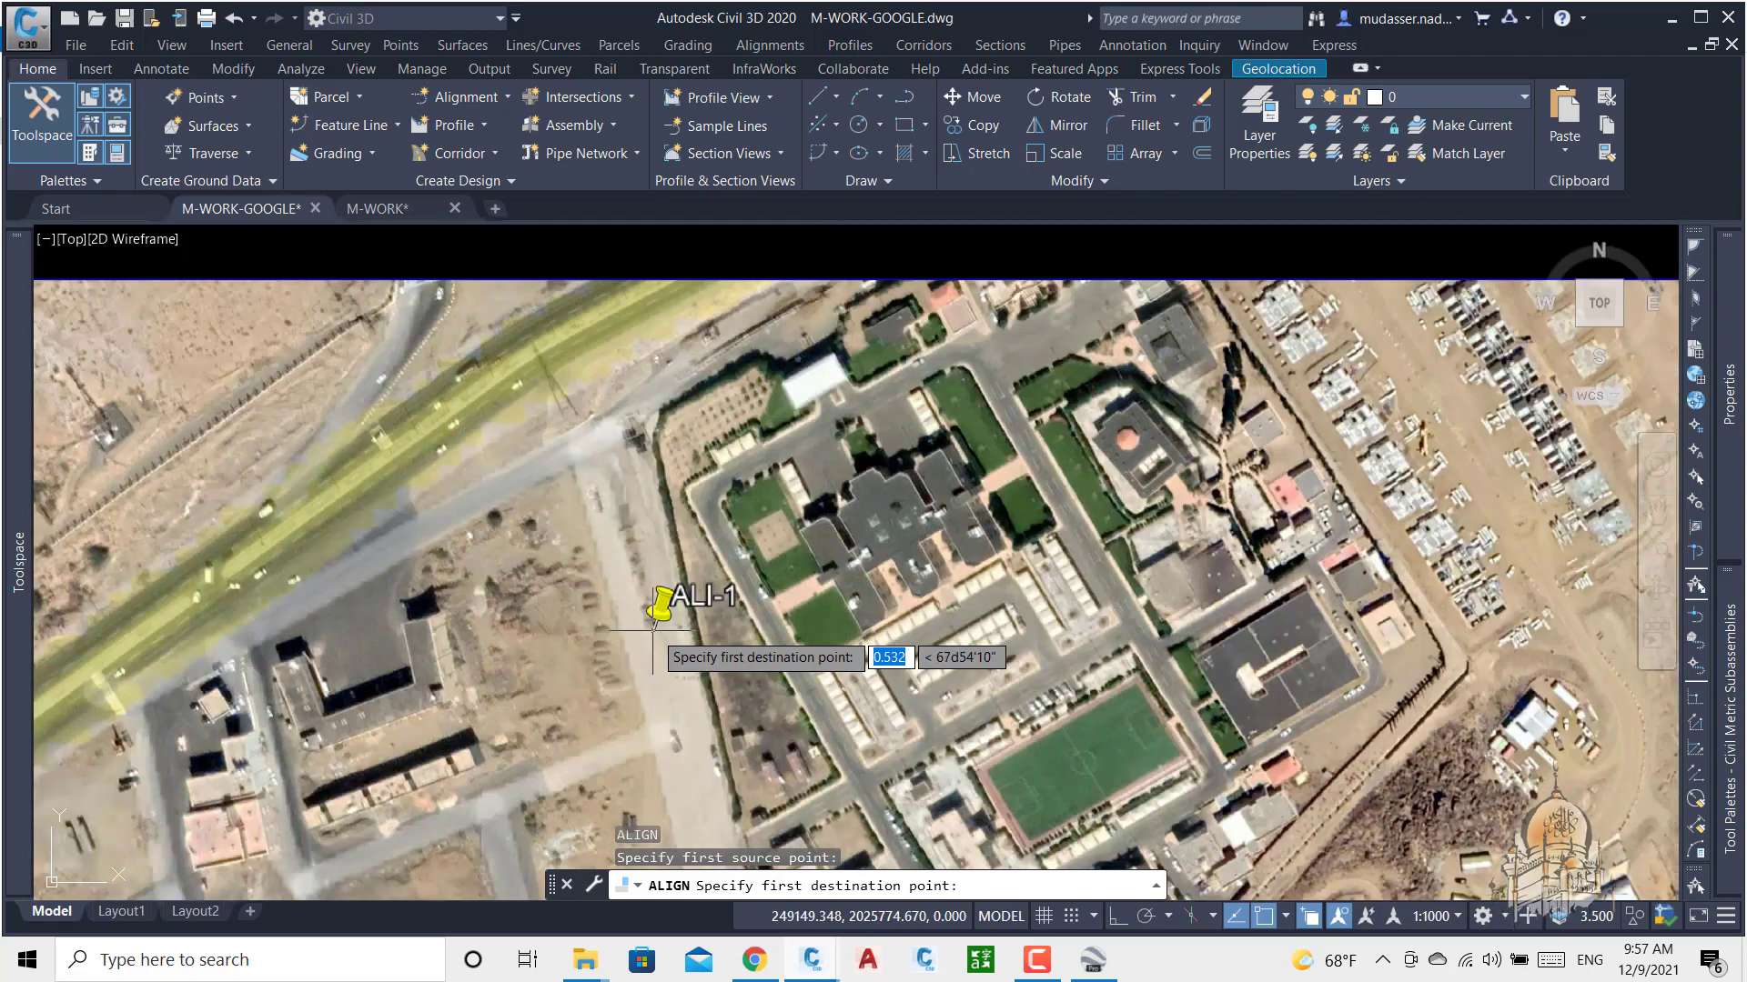
scroll(655, 626, down, 2)
scroll(1046, 582, up, 6)
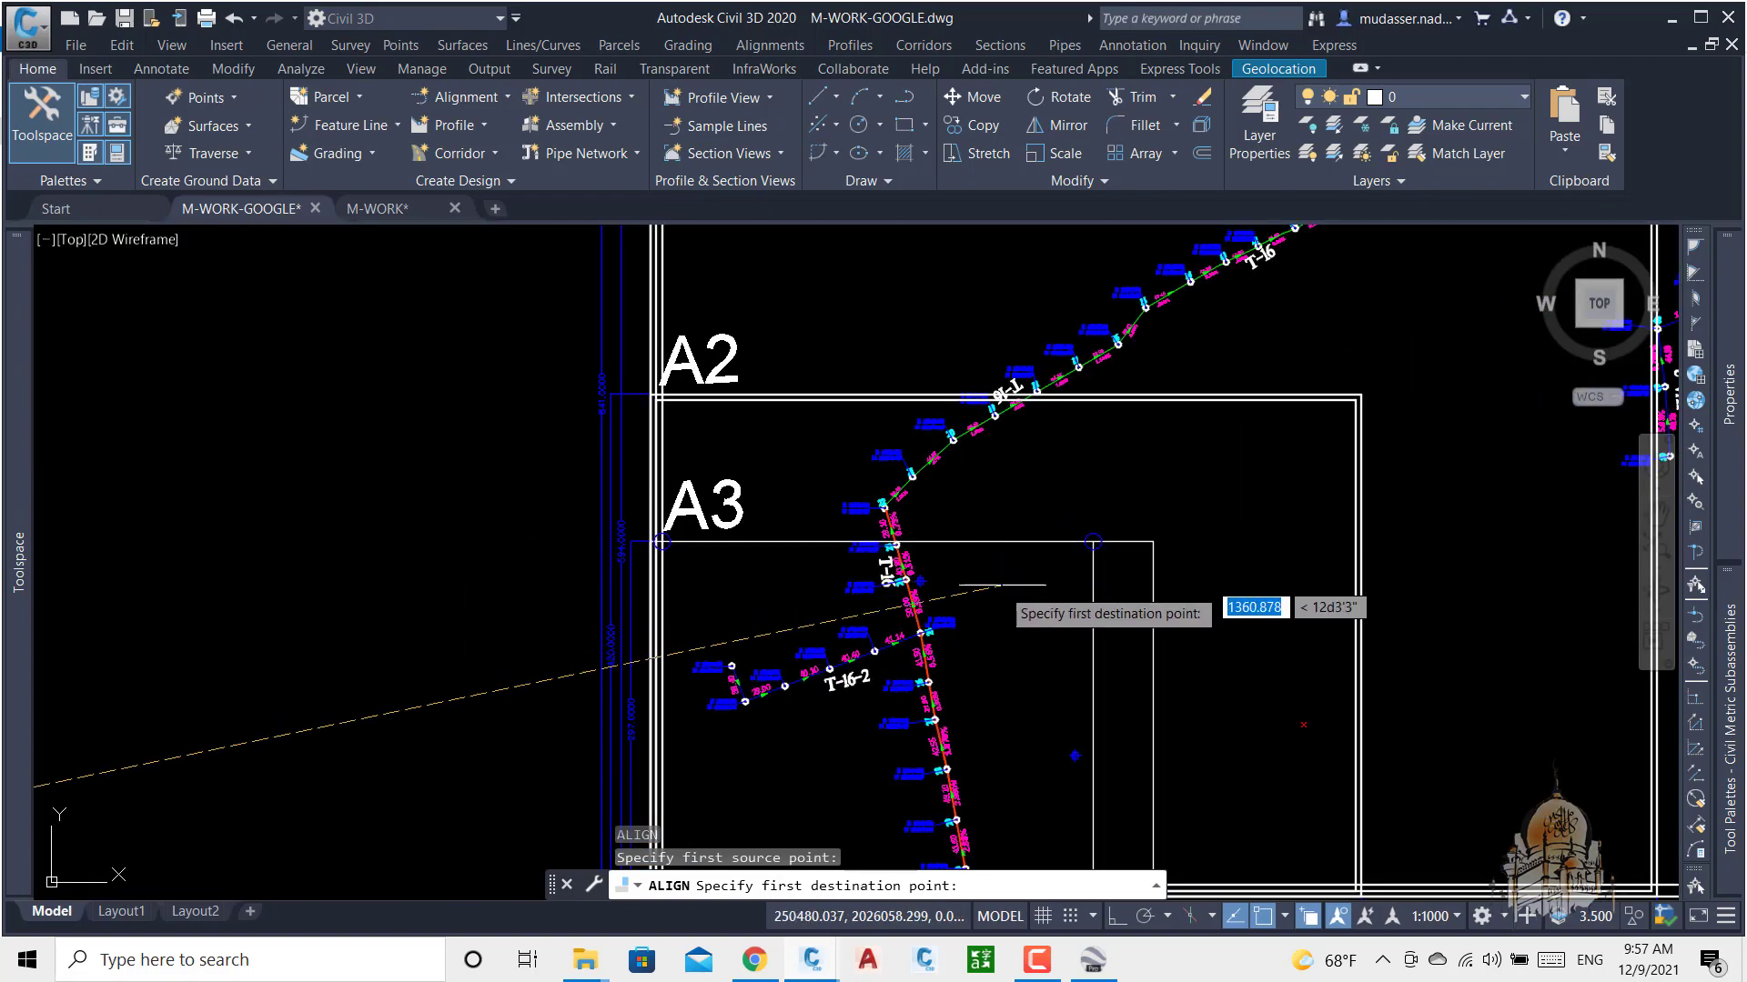
scroll(896, 607, up, 10)
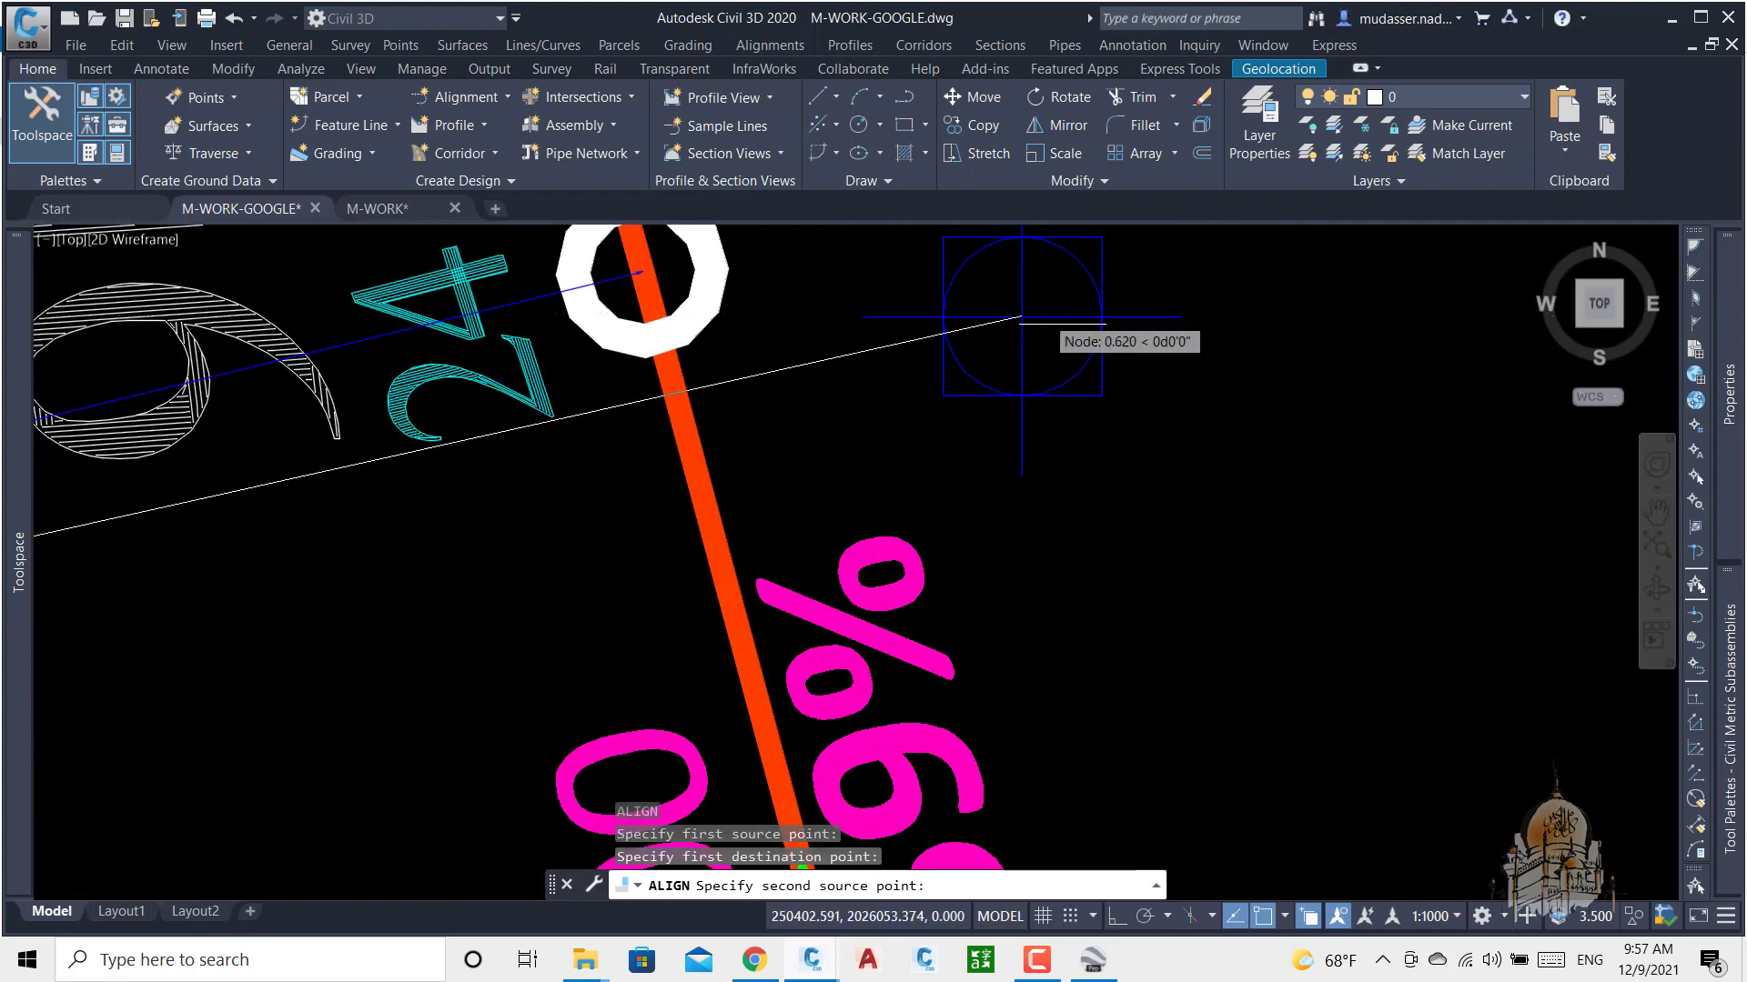
Step: Pick the tip of the image's ALI-2 pin as the second source point and the ALI-2 point as its destination
scroll(1020, 317, down, 12)
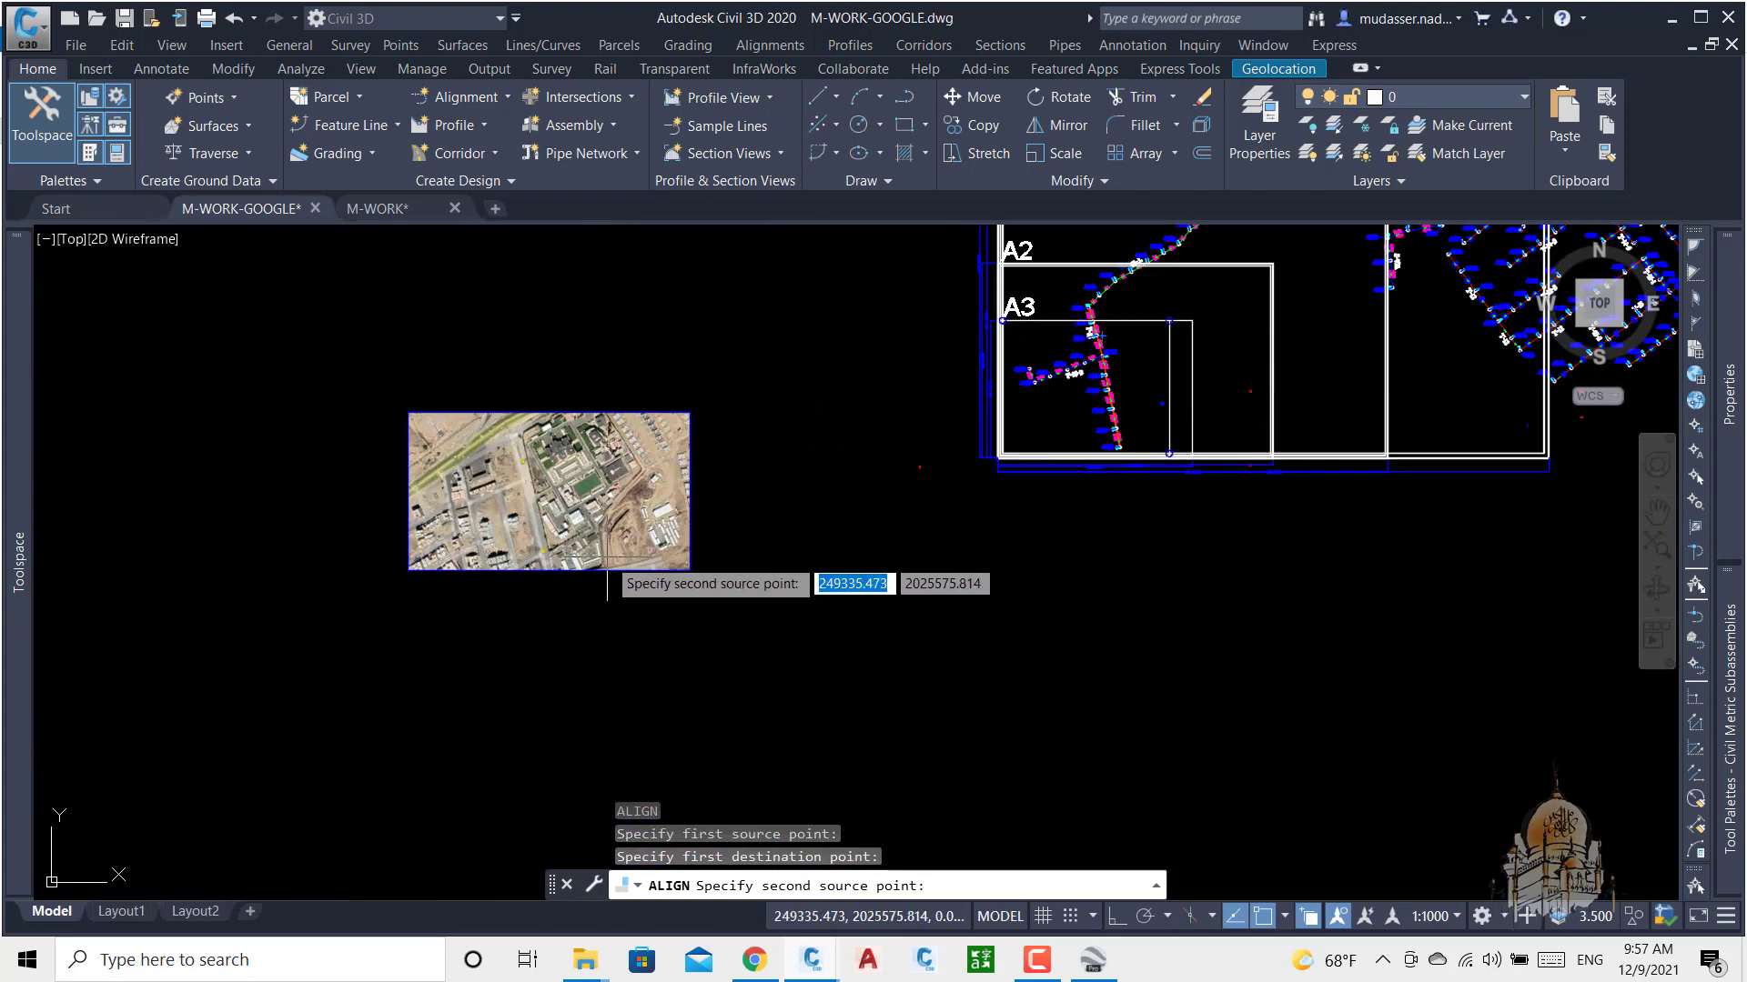
scroll(607, 559, up, 8)
scroll(509, 525, up, 5)
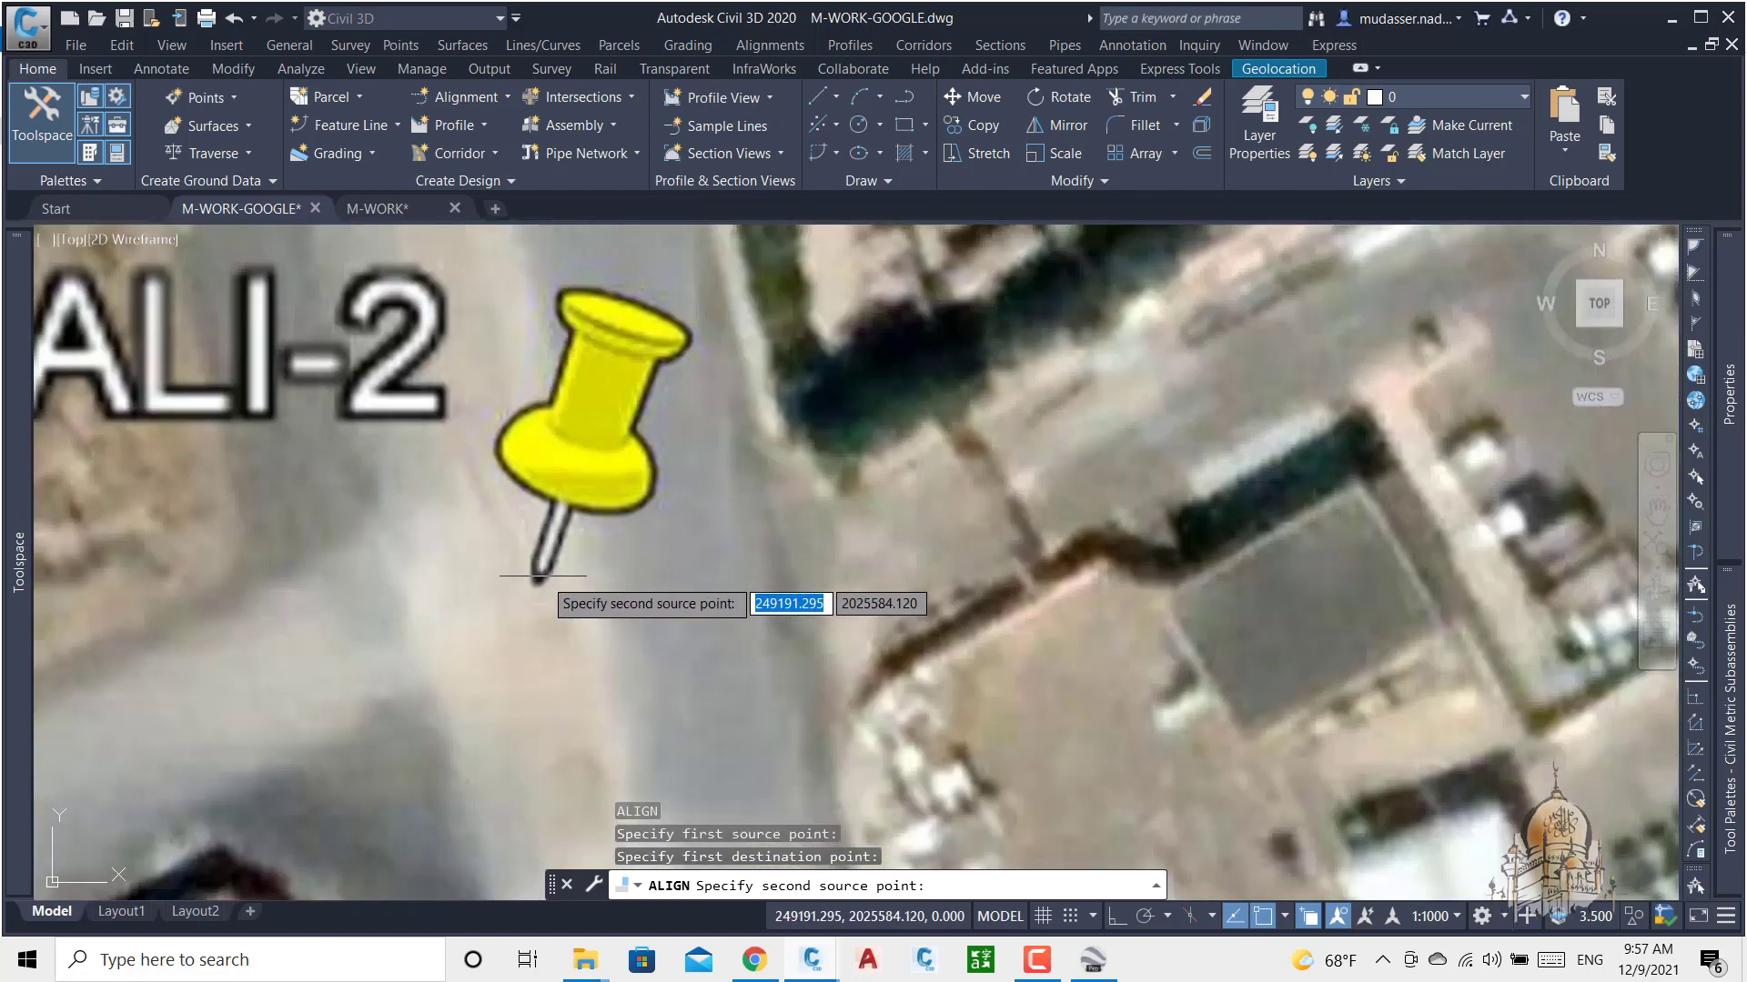
scroll(537, 591, up, 4)
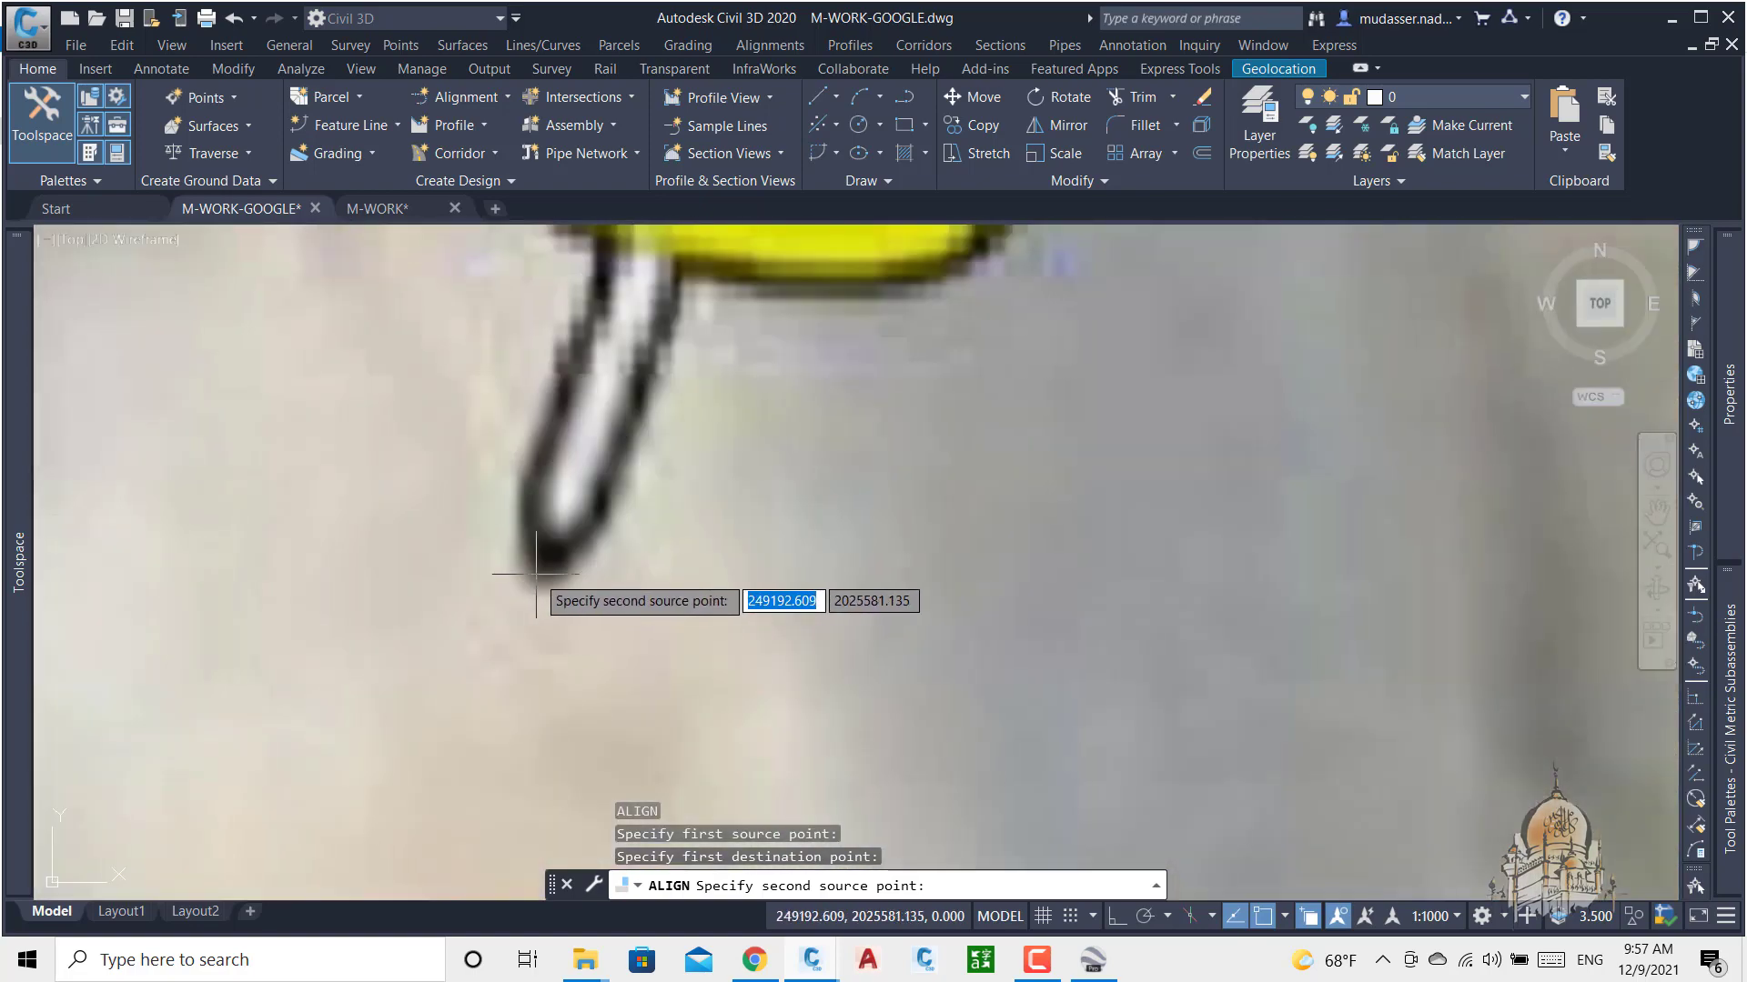
click(537, 573)
scroll(535, 571, down, 15)
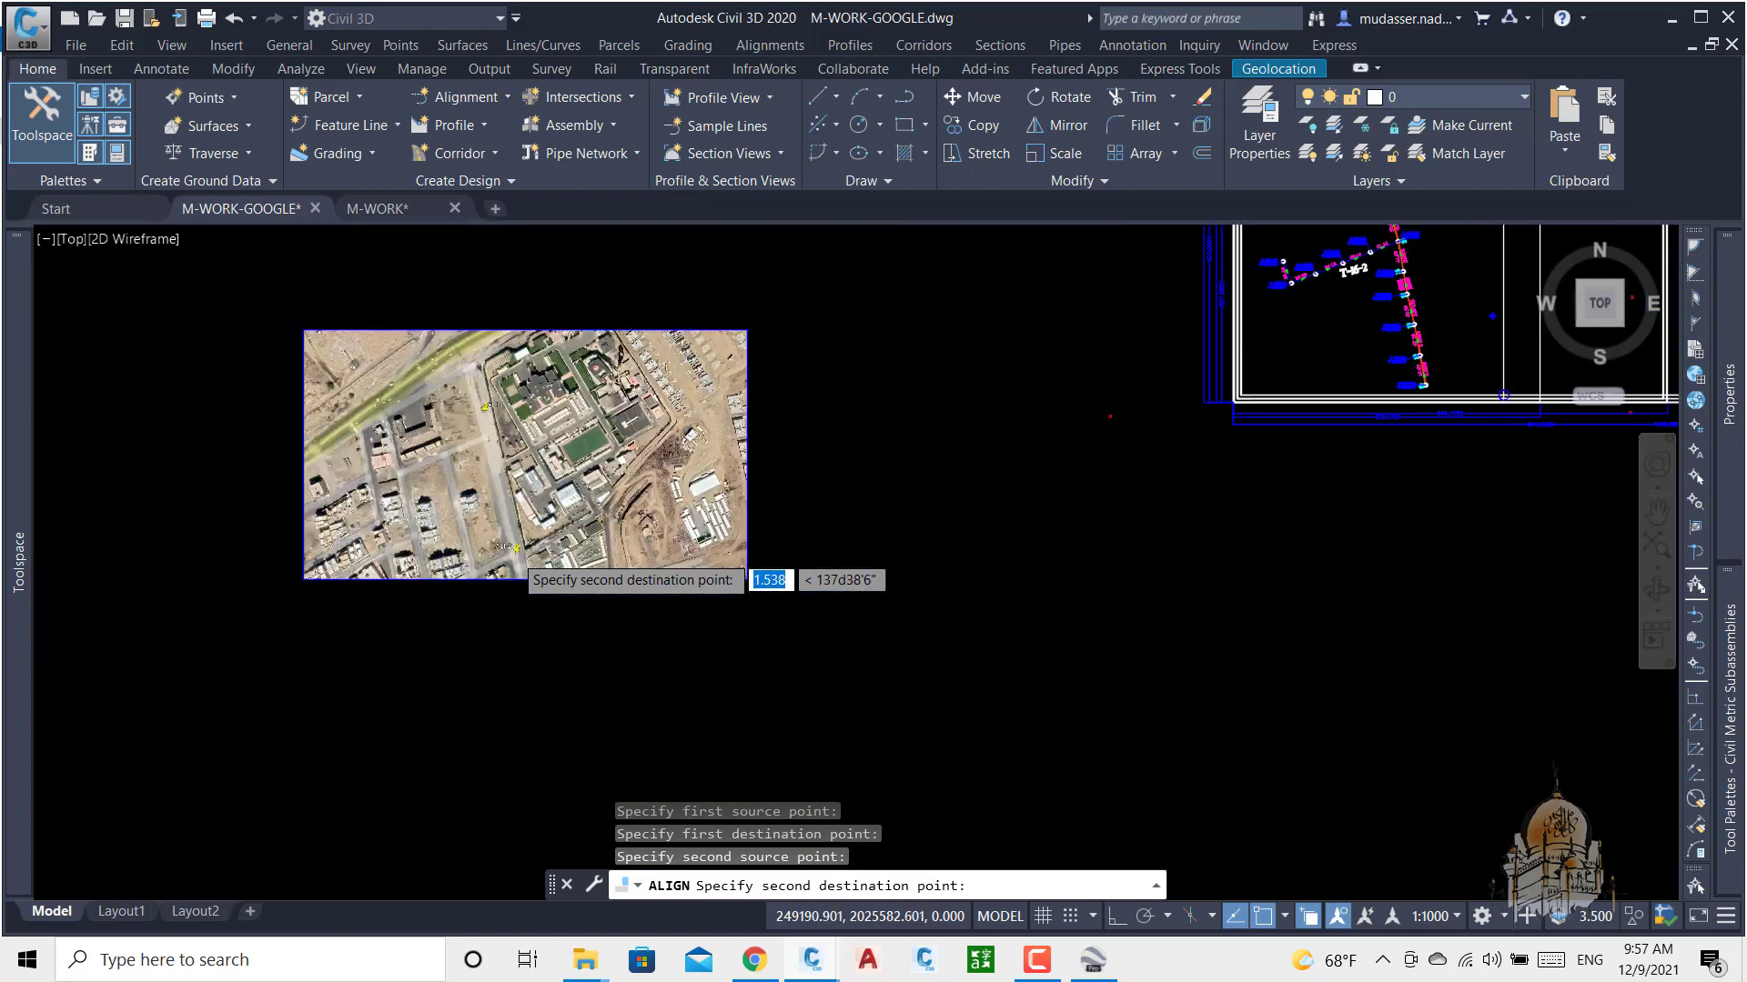
scroll(509, 546, down, 3)
scroll(1131, 409, up, 4)
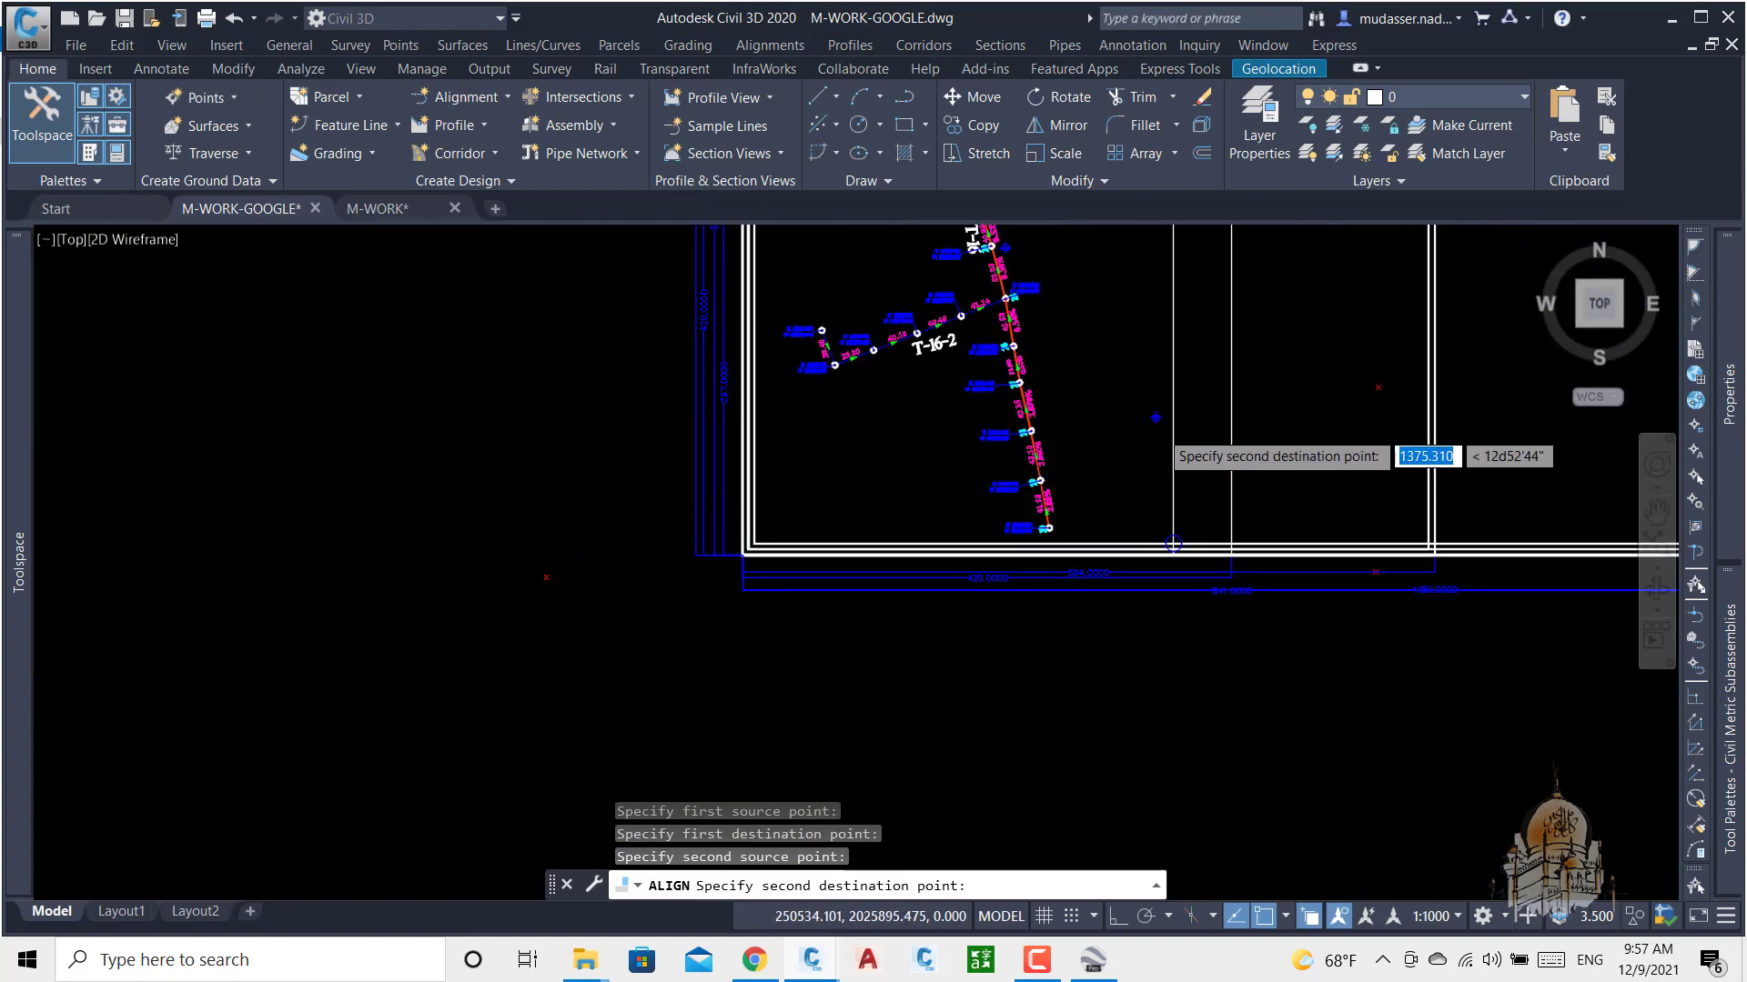
scroll(1155, 417, up, 4)
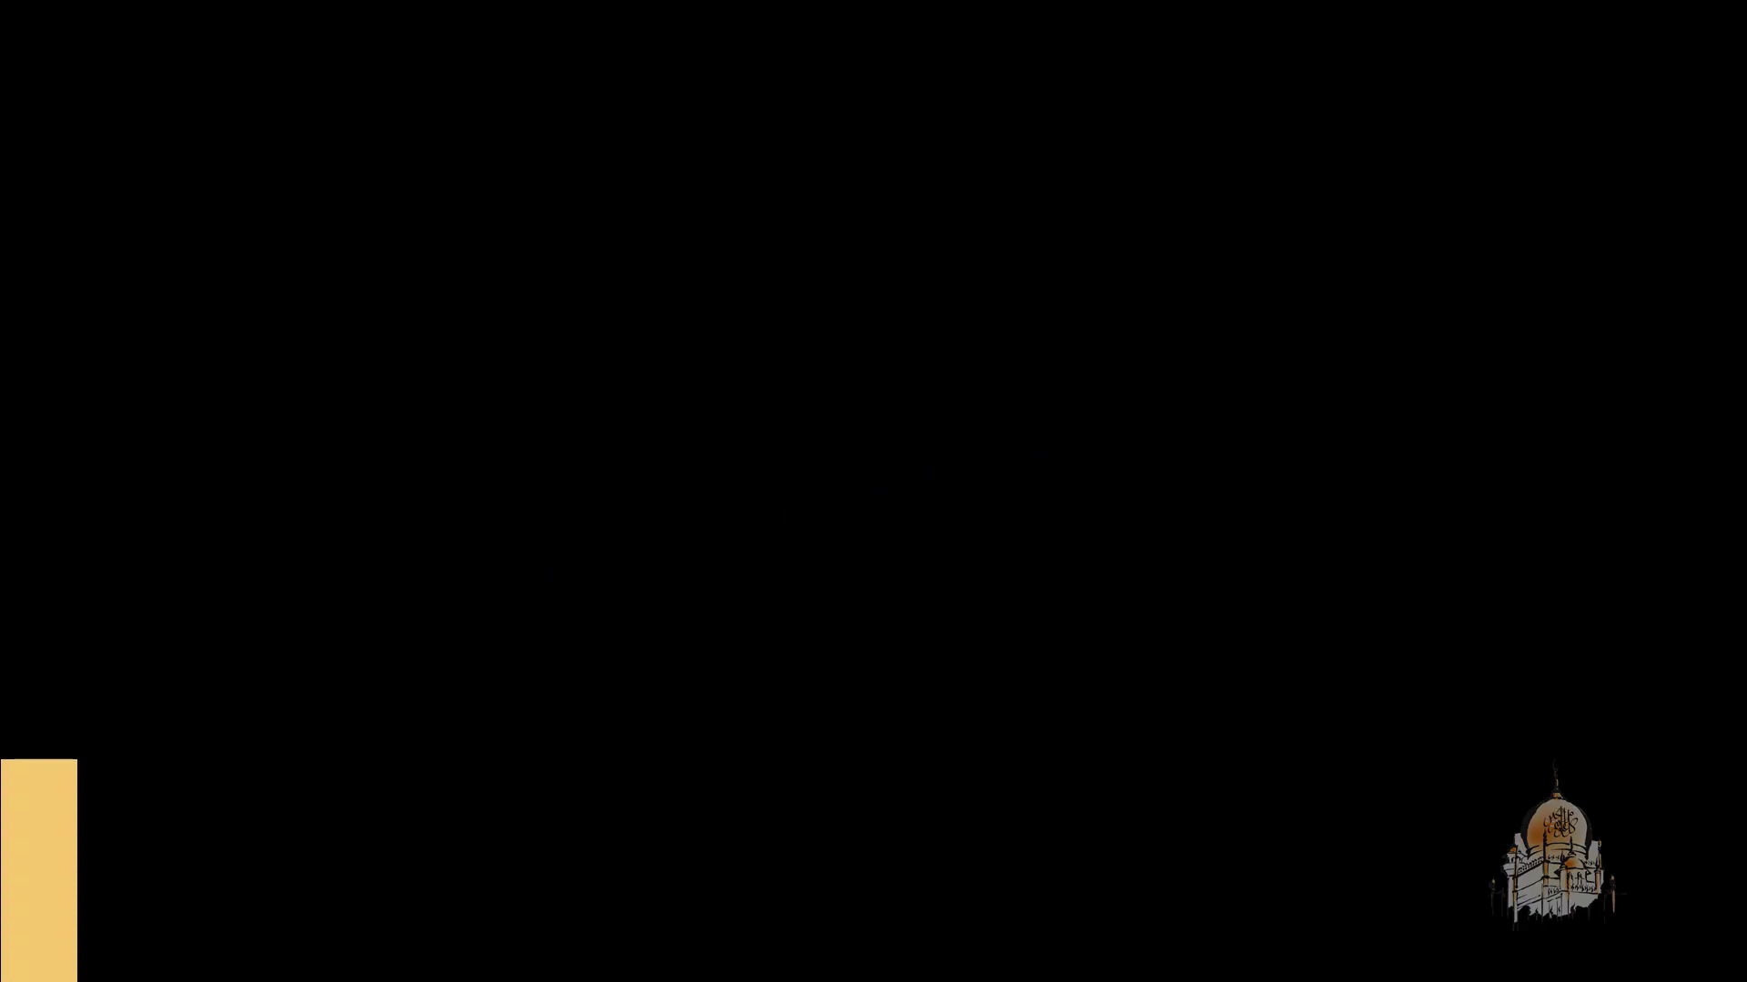